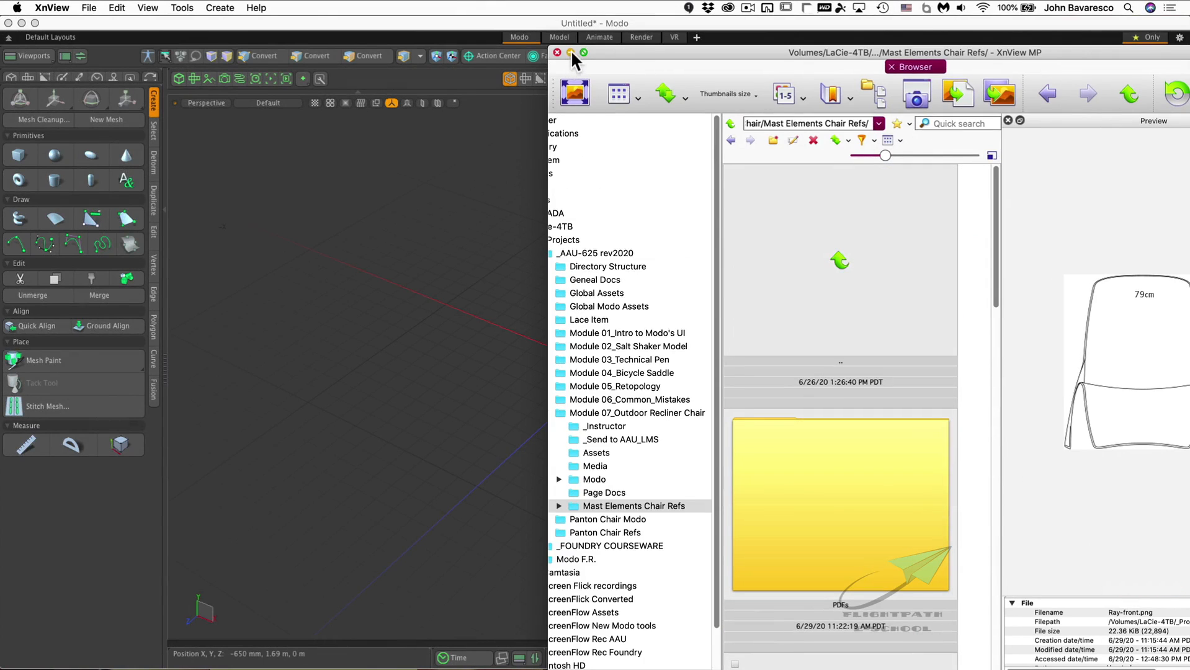
Switch to Modo and set the distance unit system to Metric with Centimeters as the default unit
click(570, 52)
click(79, 35)
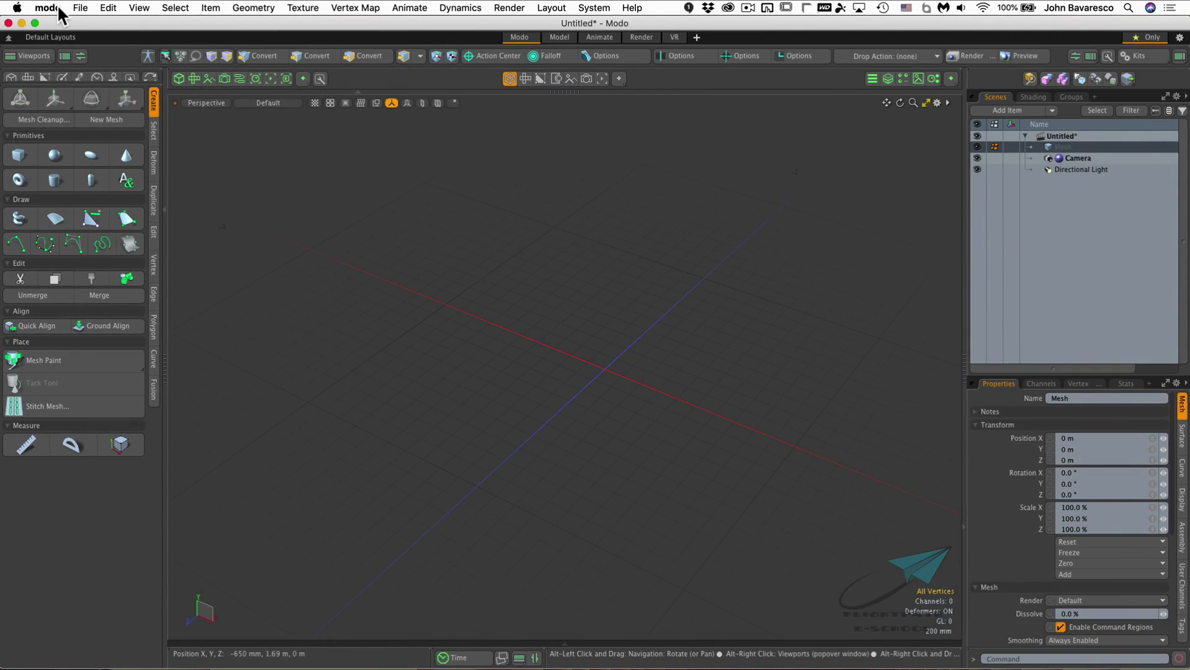
click(46, 7)
click(67, 43)
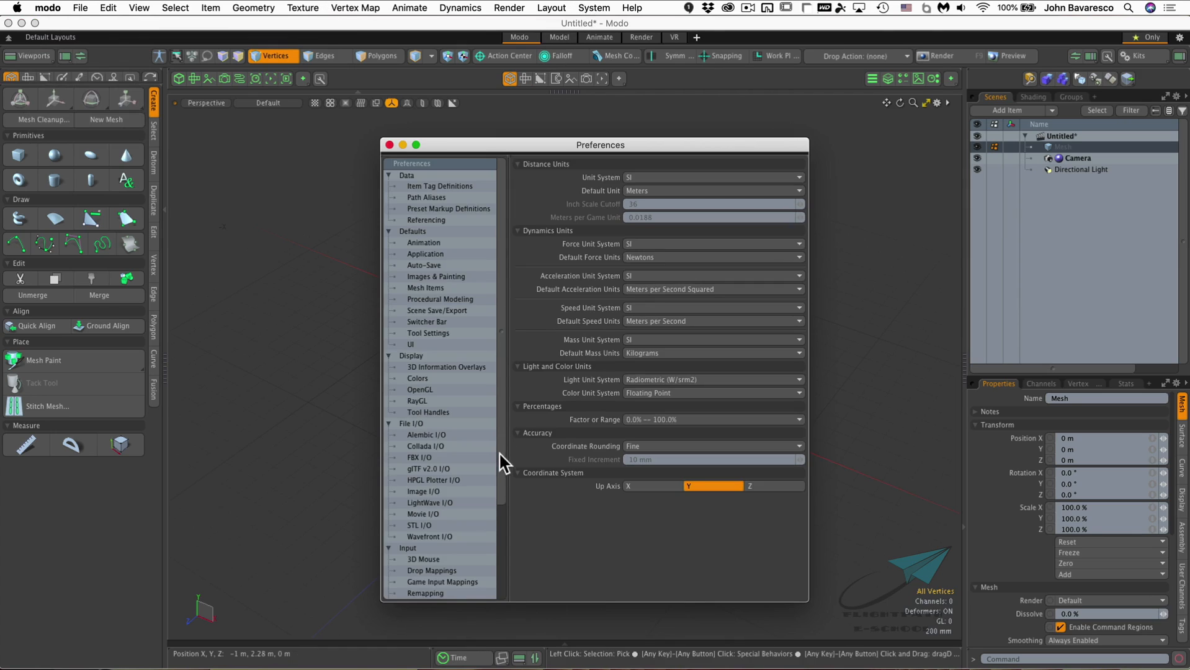
drag(505, 481, 502, 549)
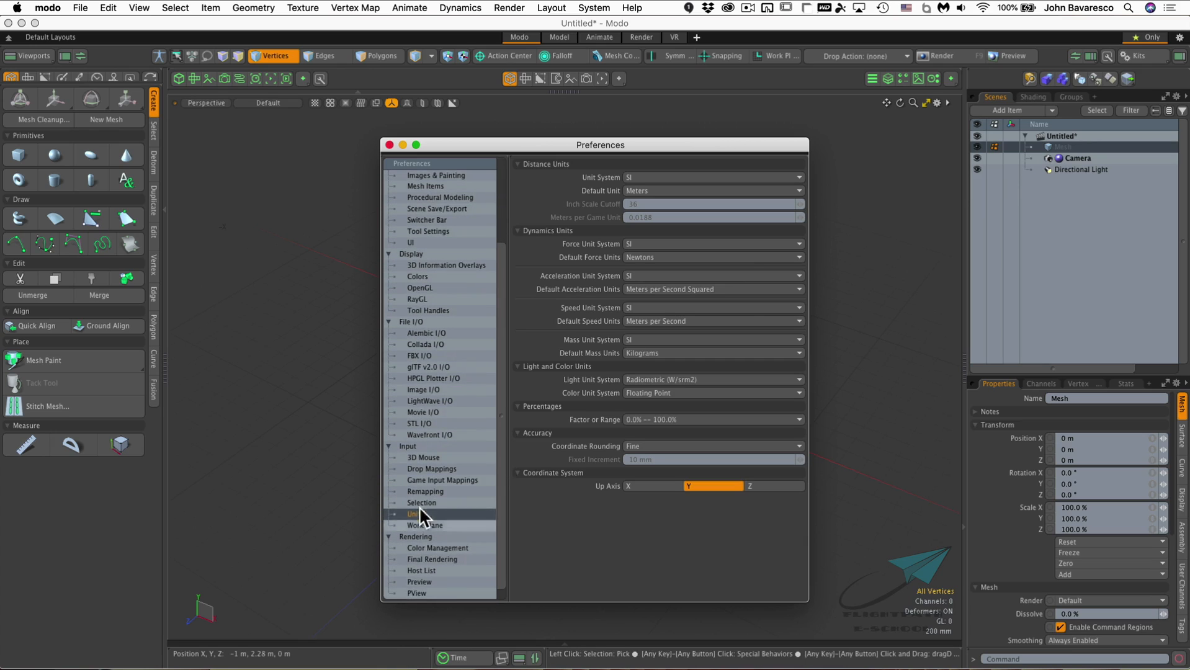
click(678, 180)
click(681, 188)
click(679, 190)
click(561, 189)
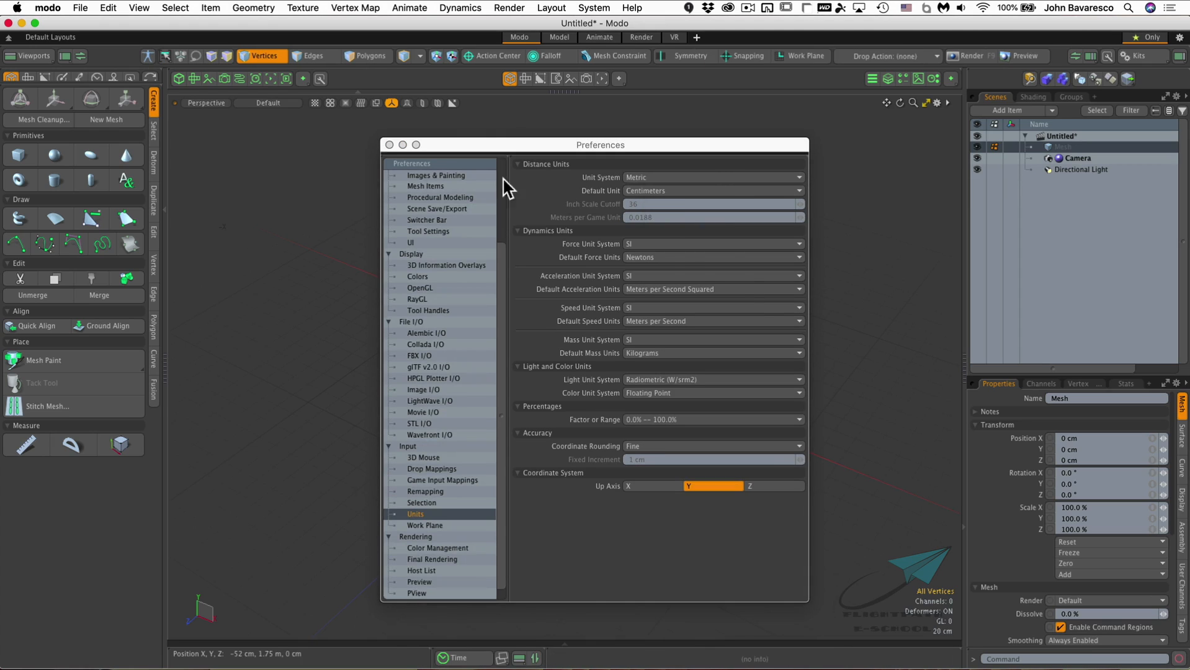
click(390, 144)
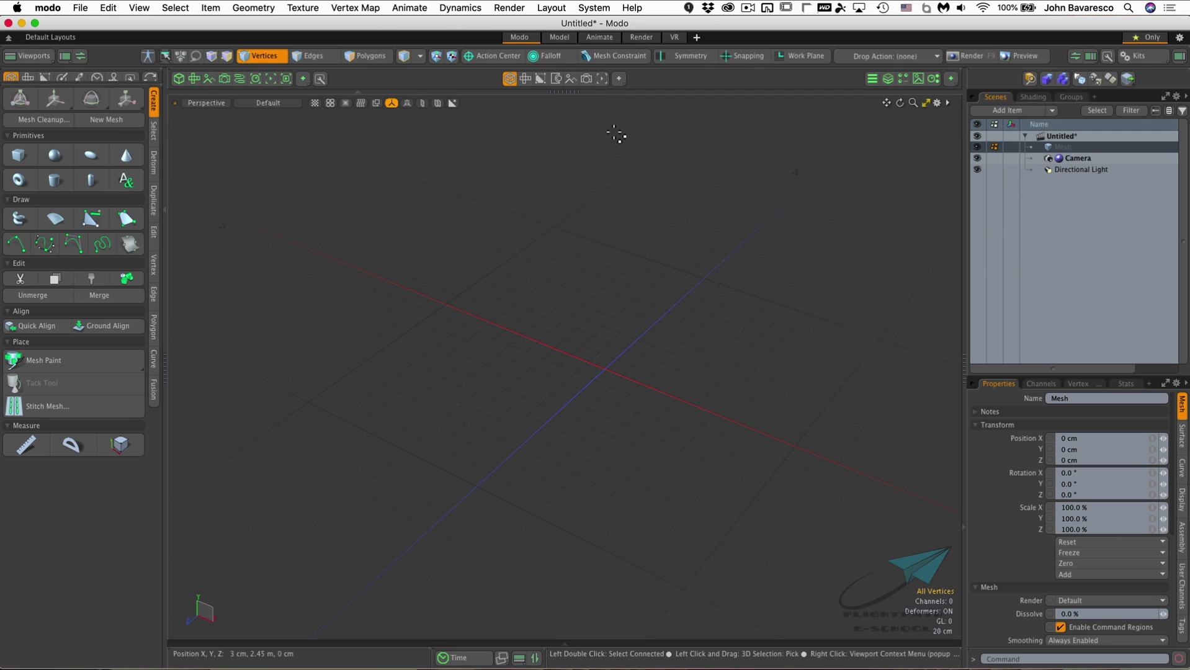
Create a cube primitive at the origin sized 79 cm in X, 98 cm in Y and 1.81 m in Z
click(20, 158)
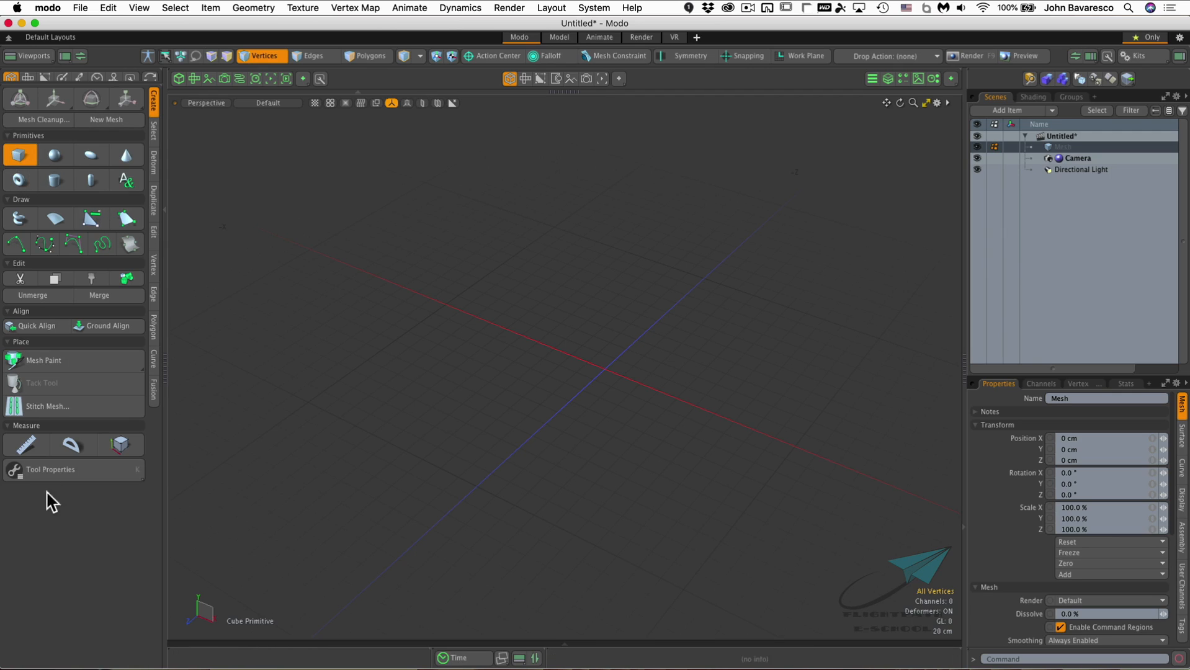
click(64, 468)
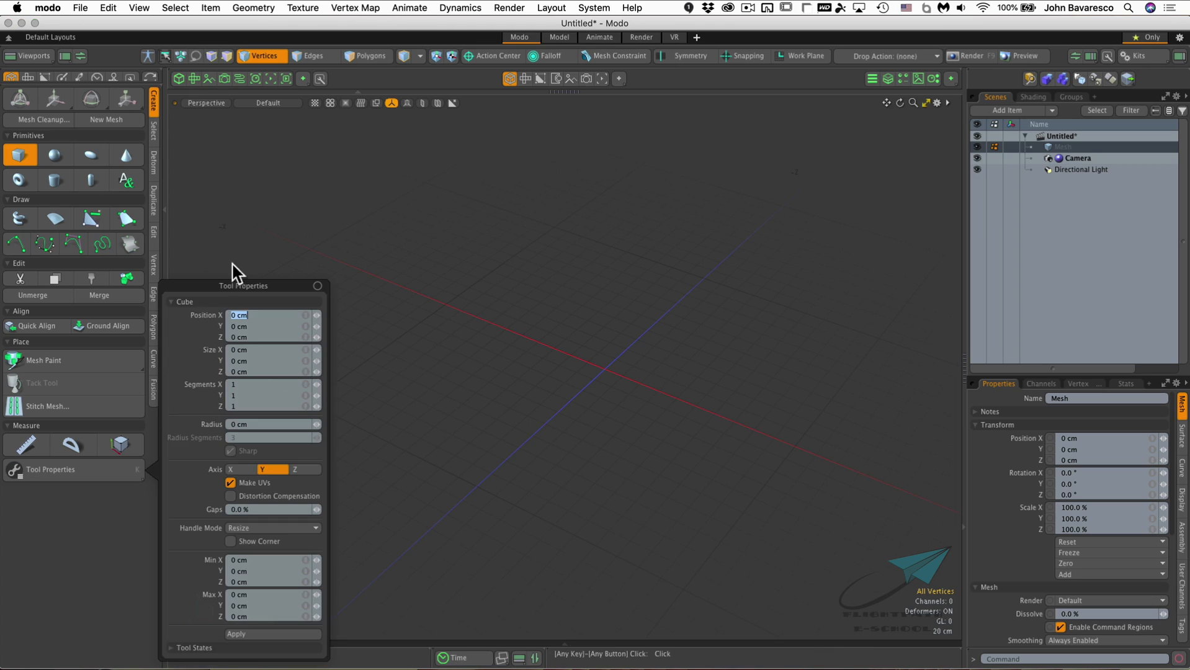
drag(239, 289, 310, 174)
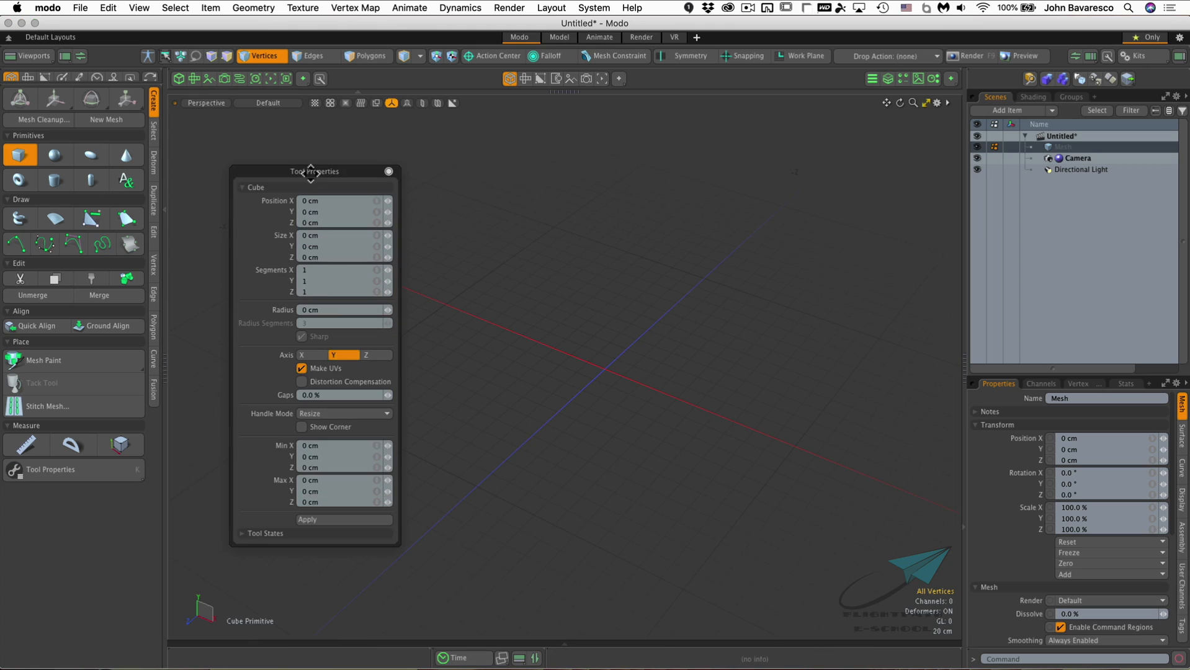
click(363, 235)
key(Tab)
key(Tab)
key(Tab)
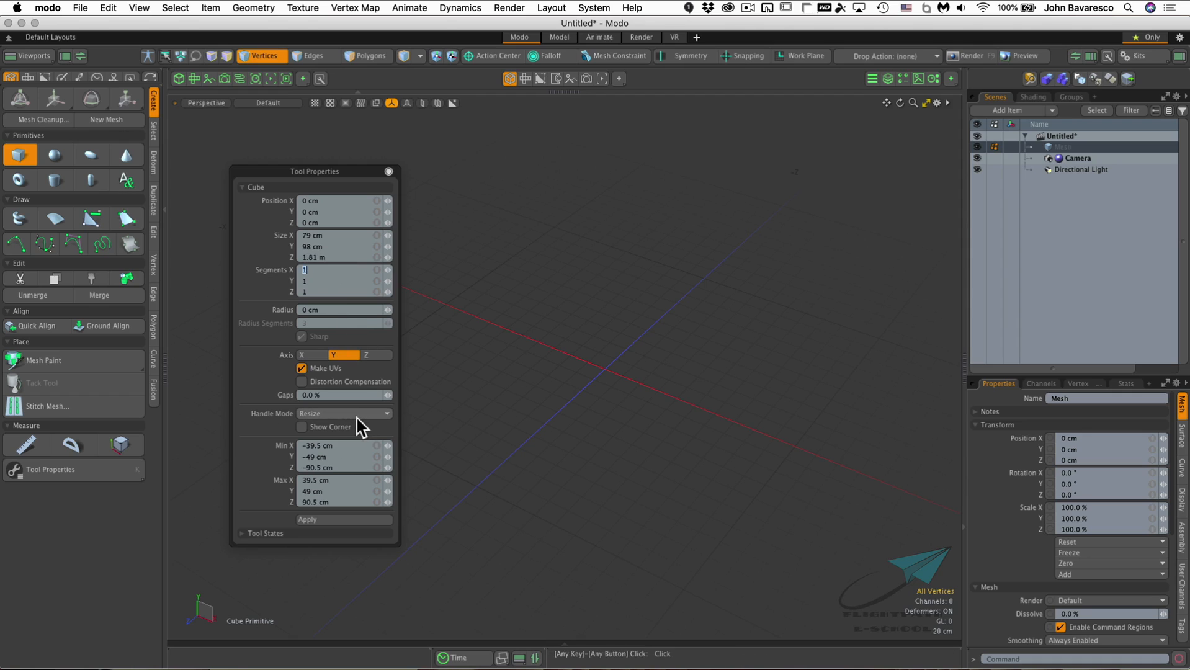
click(340, 521)
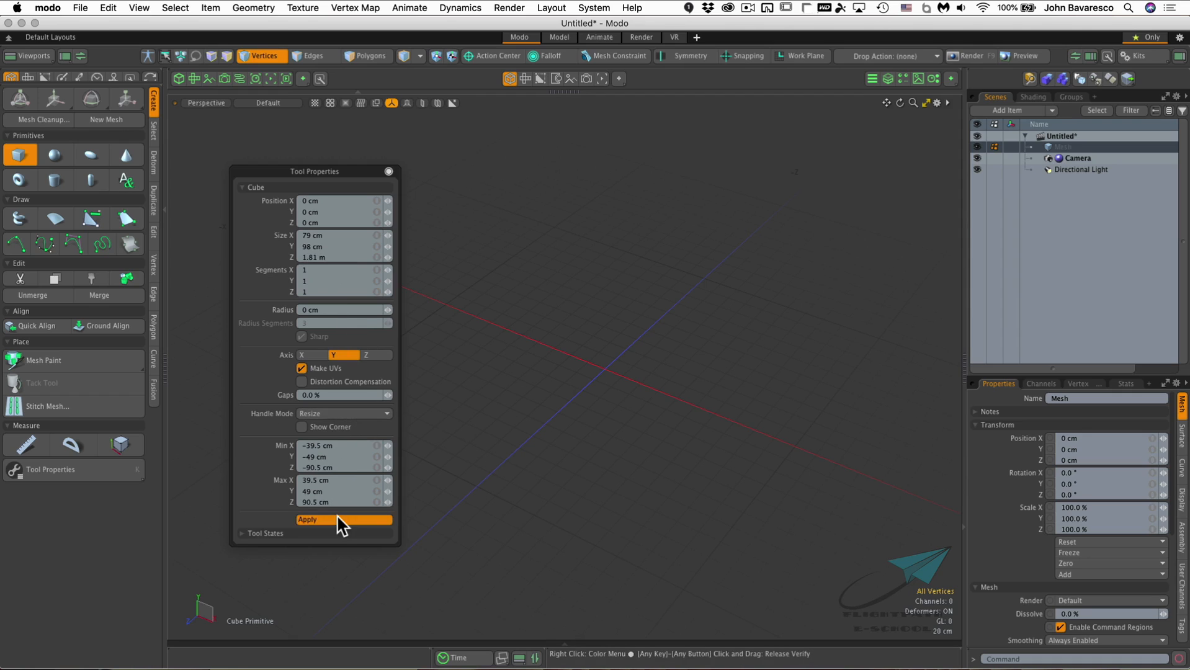
click(388, 171)
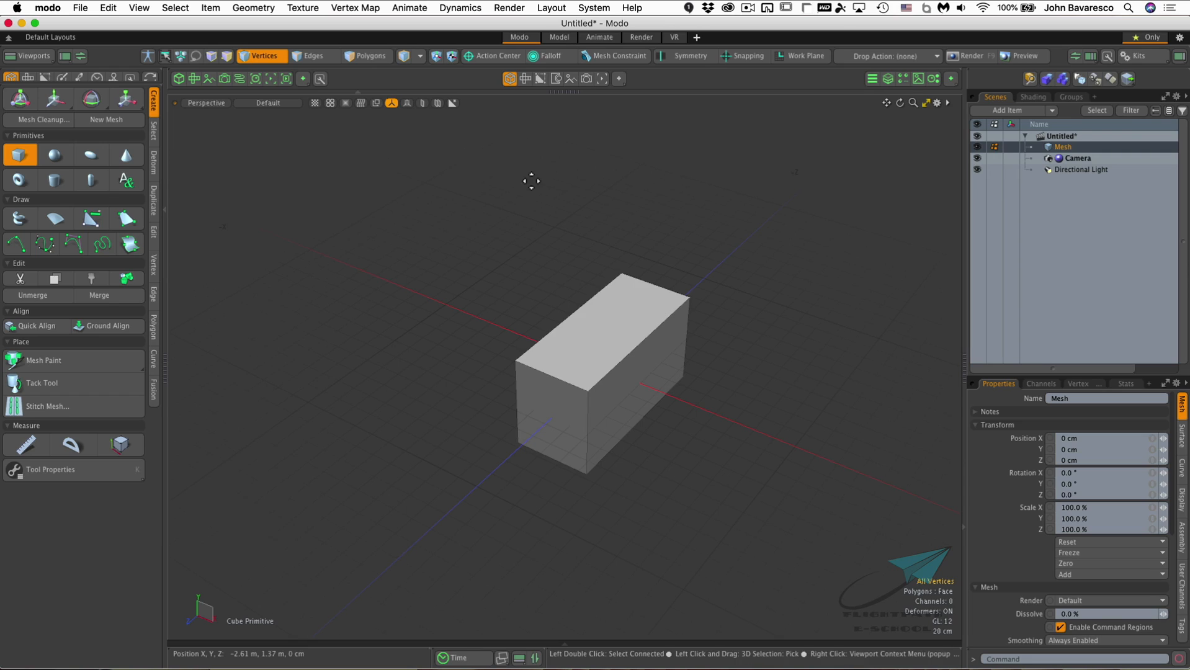
Align the box to the ground with the Ground Align tool
ctrl+alt+drag(672, 312, 688, 311)
alt+drag(689, 310, 674, 257)
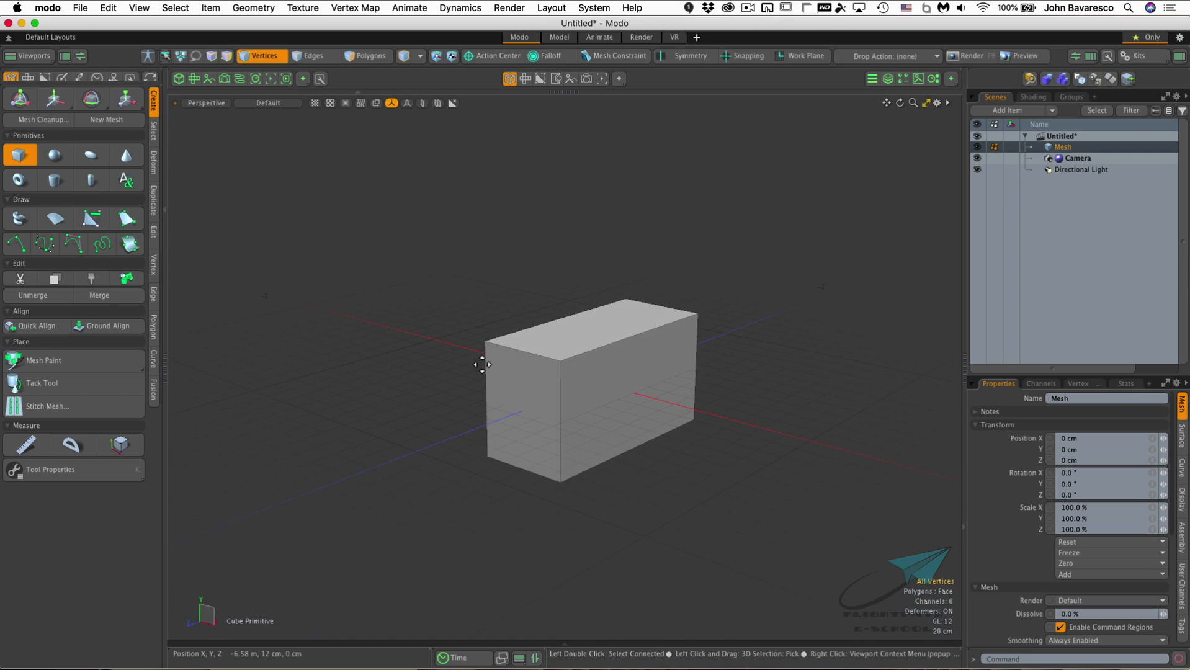
click(102, 326)
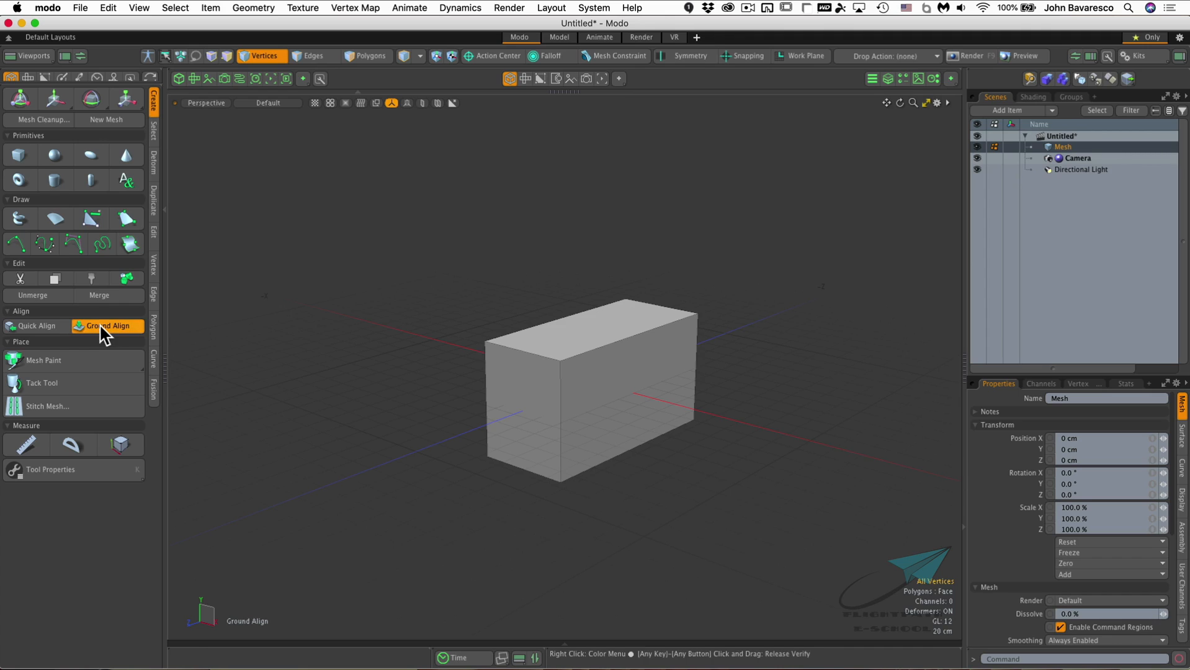
click(387, 323)
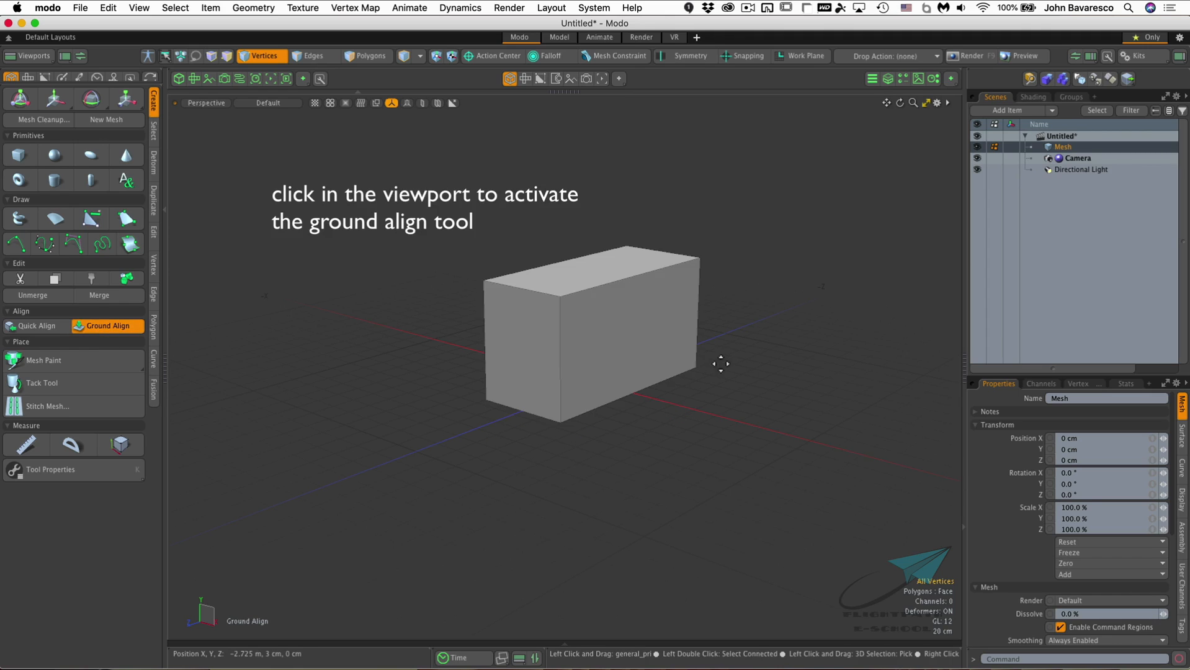
alt+drag(715, 375, 581, 392)
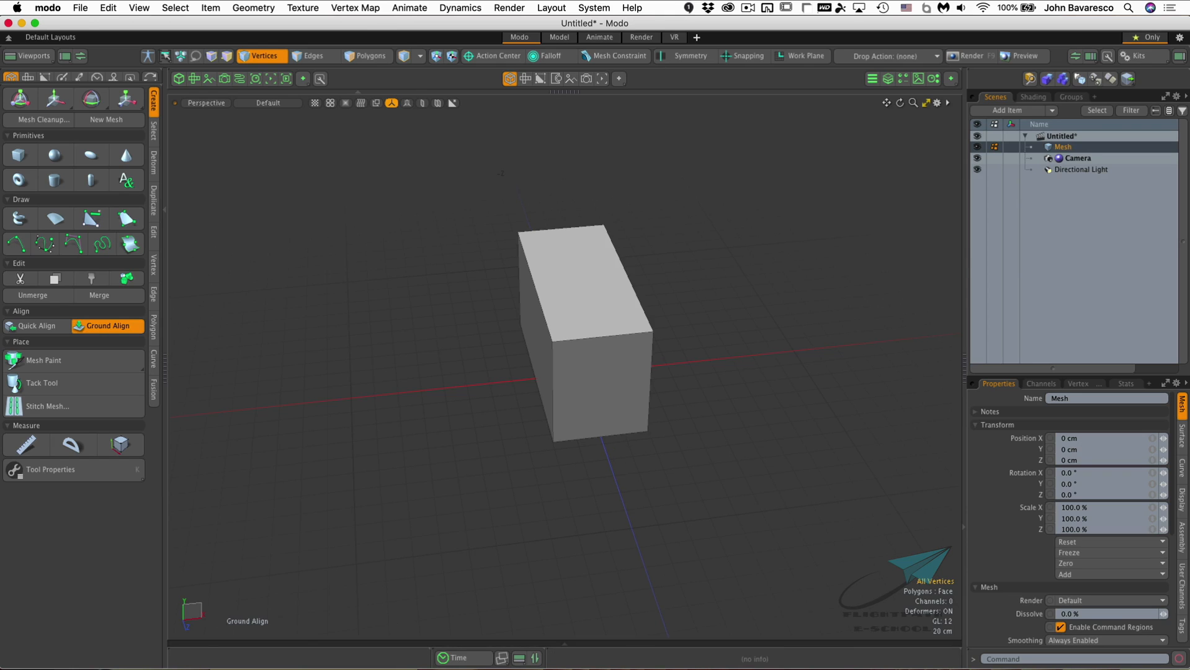
Switch to XnView and place Ray-front.png from the Mast Elements Chair Refs folder into the Modo viewport as a backdrop
click(1151, 669)
drag(724, 55, 787, 49)
scroll(938, 349, down, 5)
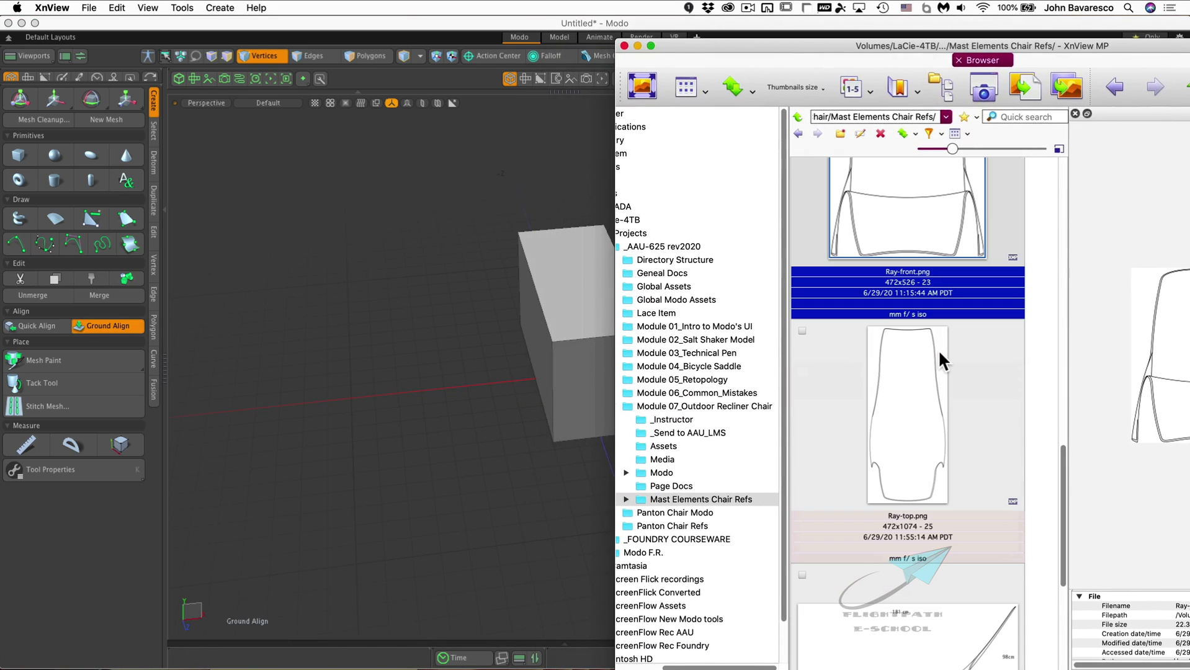
drag(1064, 478, 1042, 431)
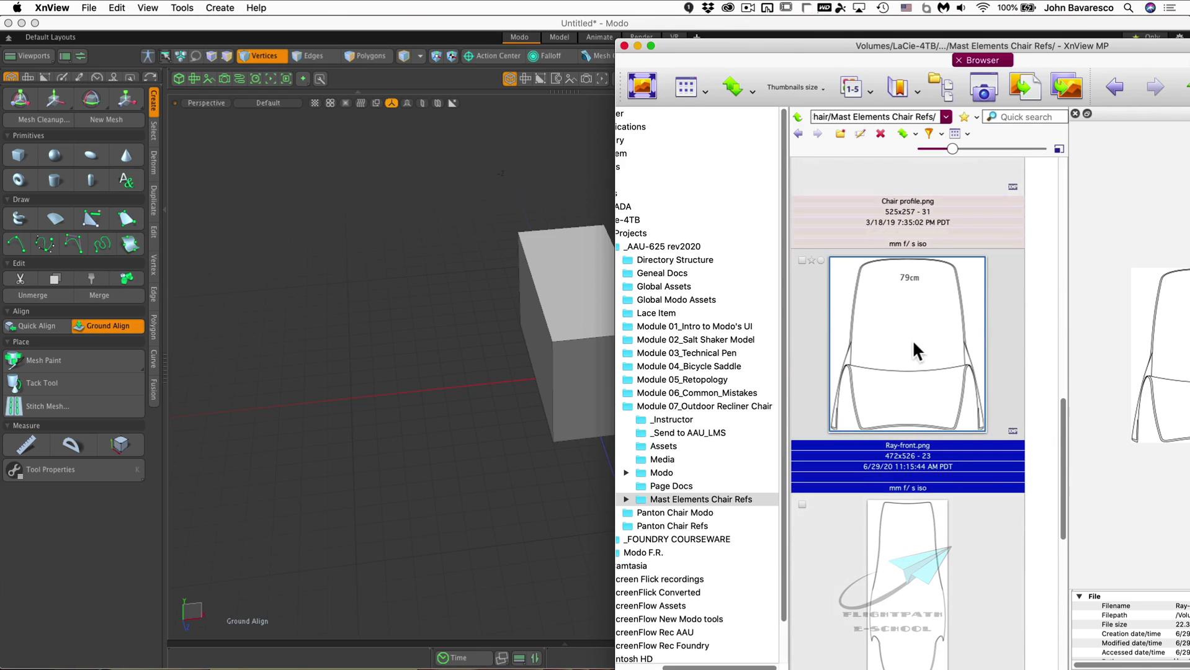
drag(926, 345, 428, 366)
drag(725, 44, 737, 23)
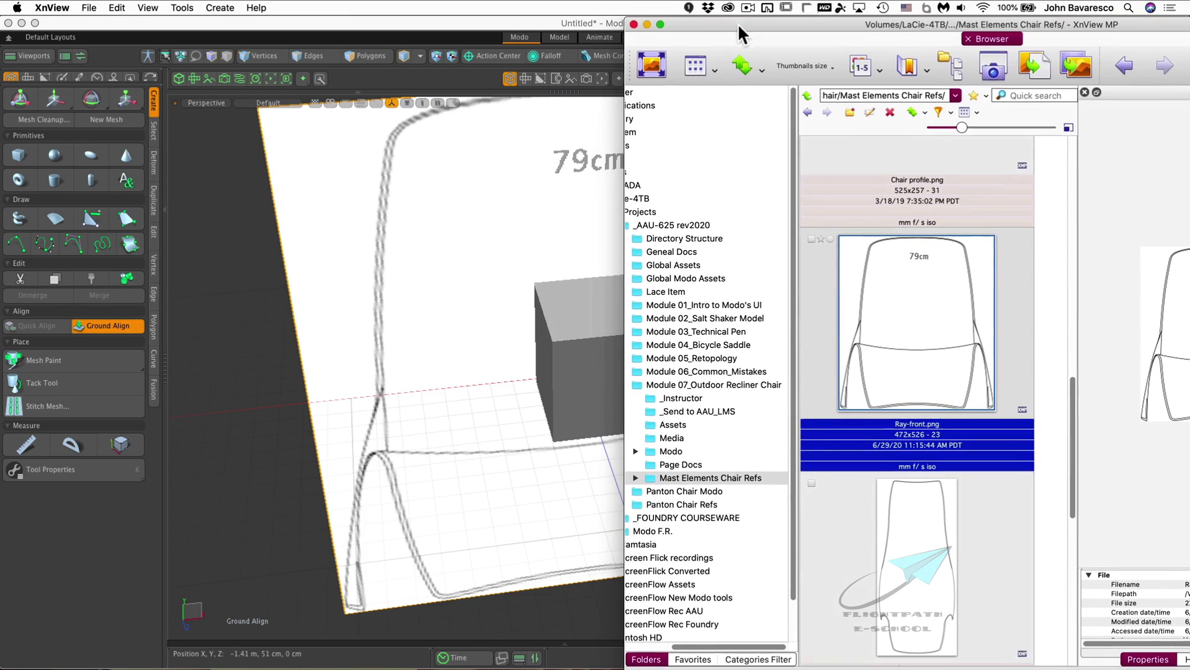
Add Ray-top.png and Ray-side.png to the Modo viewport as backdrops, then return to Modo and check the clips list
drag(1071, 475, 1062, 526)
drag(918, 400, 469, 400)
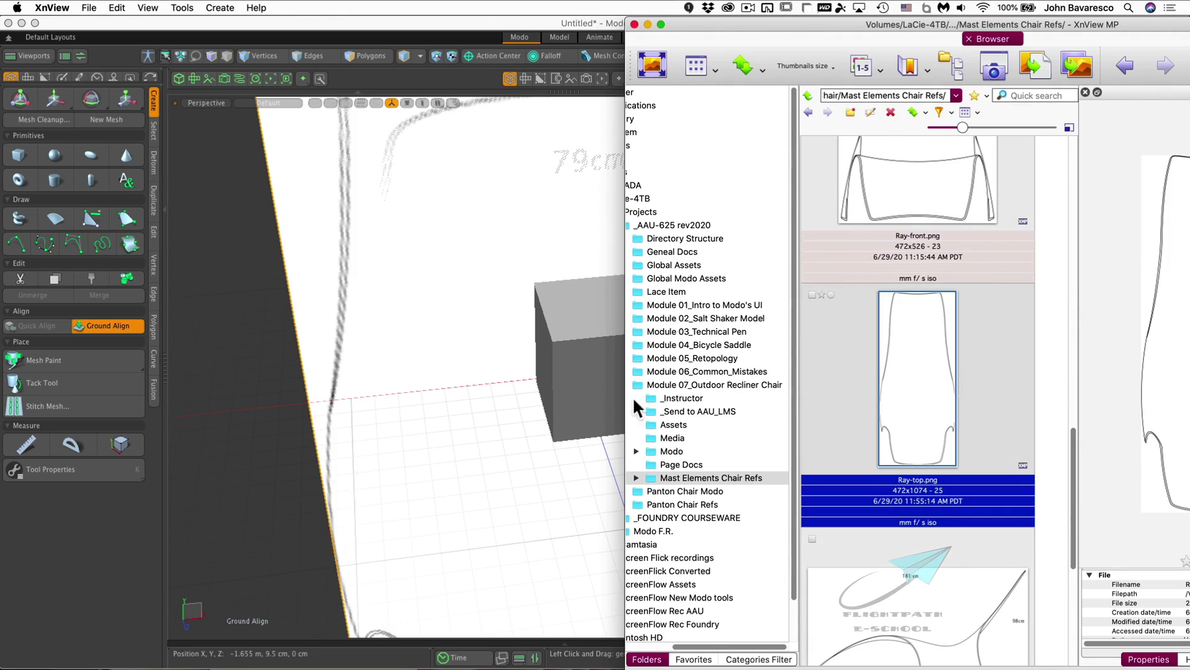
drag(1075, 454, 1076, 543)
drag(911, 316, 393, 340)
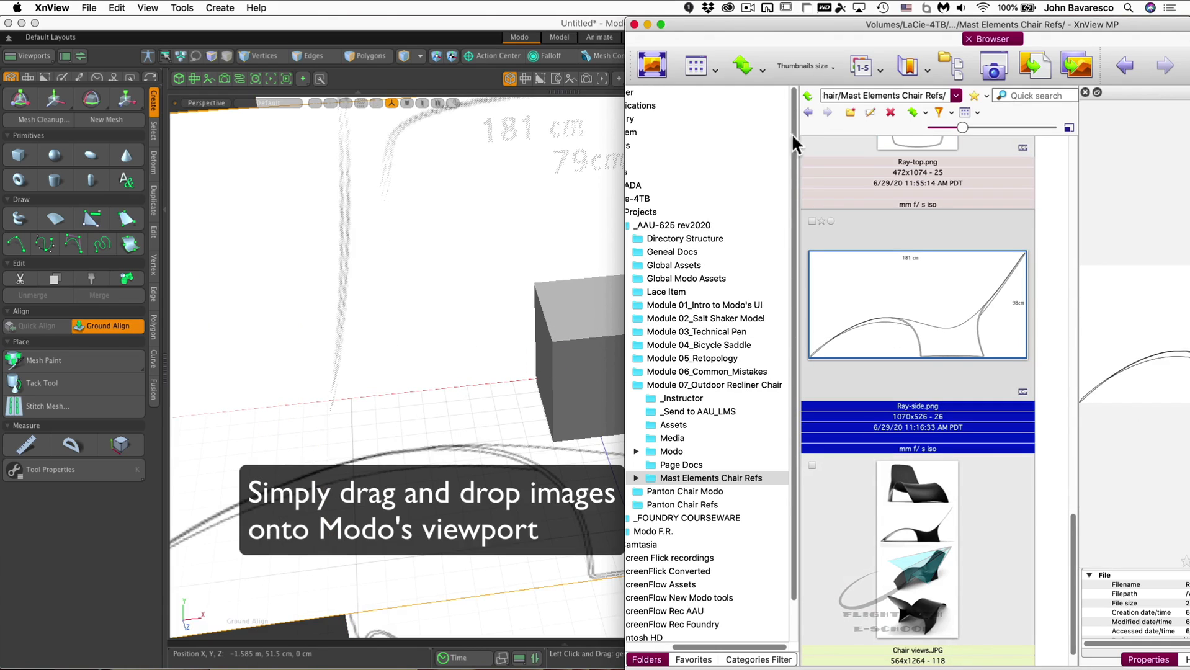
click(647, 24)
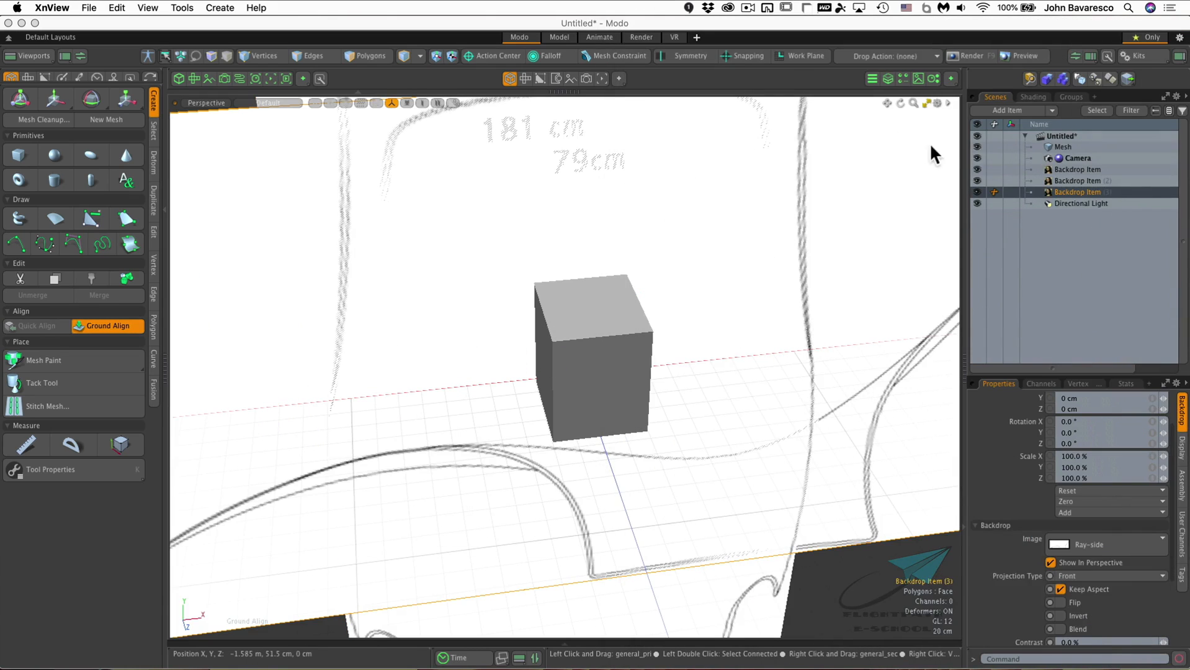
click(917, 78)
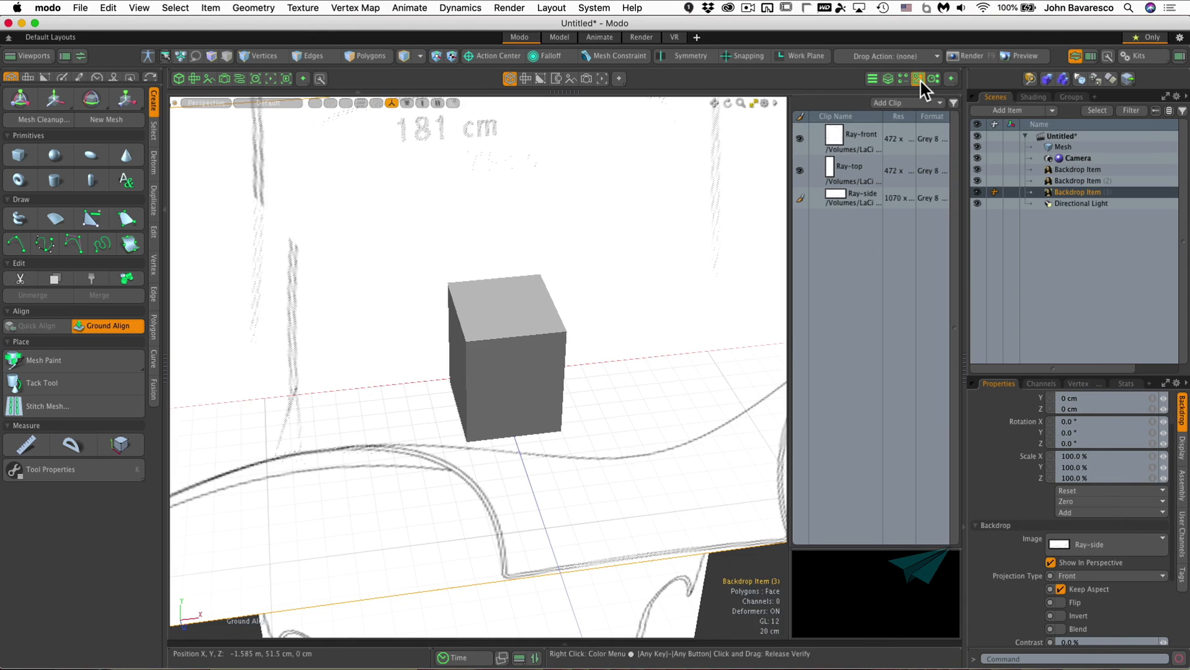
click(919, 79)
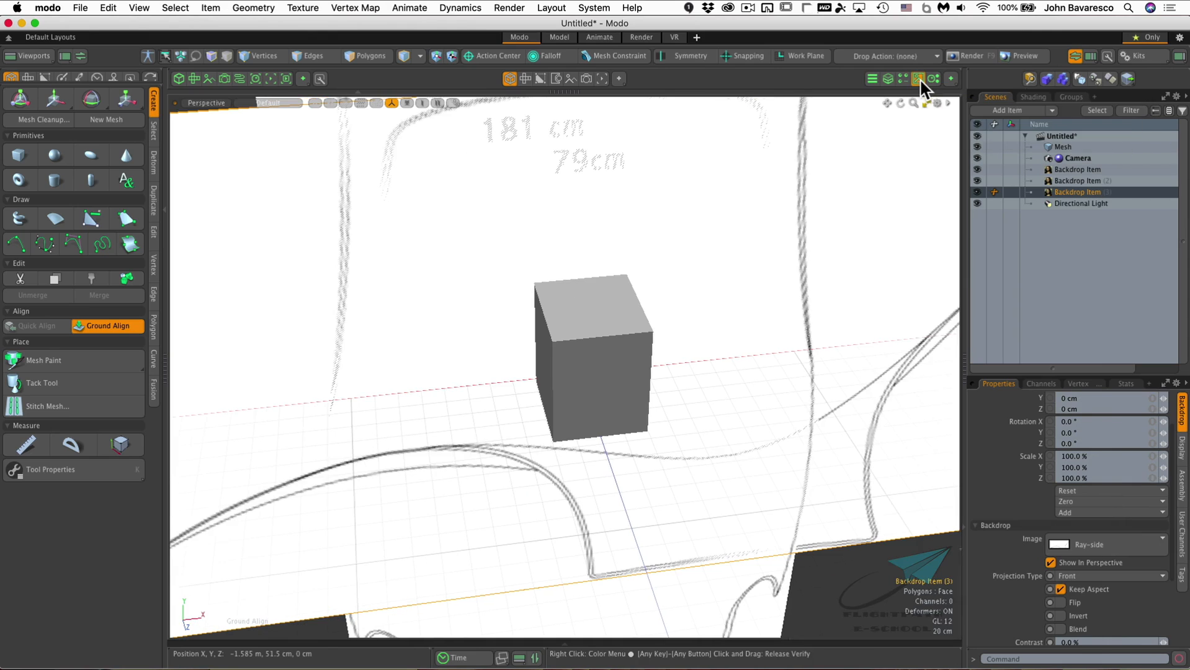
Rename the backdrop item holding the Ray-front image as "Front view"
click(1062, 169)
alt+drag(714, 309, 619, 298)
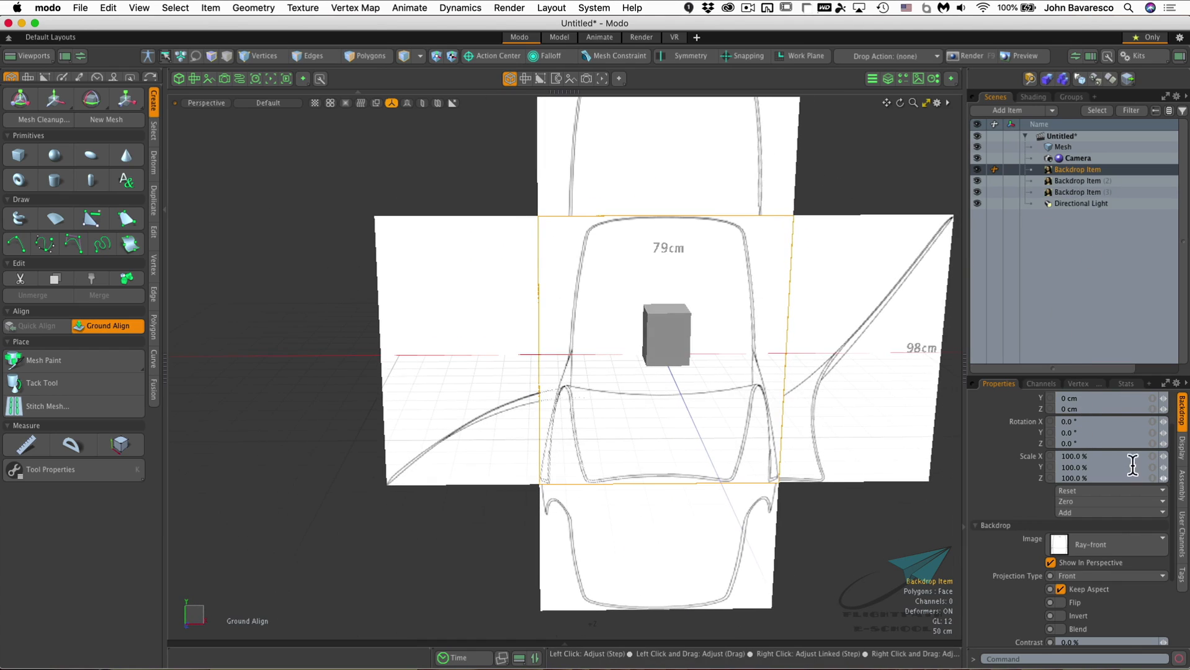
scroll(1130, 464, up, 3)
click(1098, 399)
text(Front view)
key(Return)
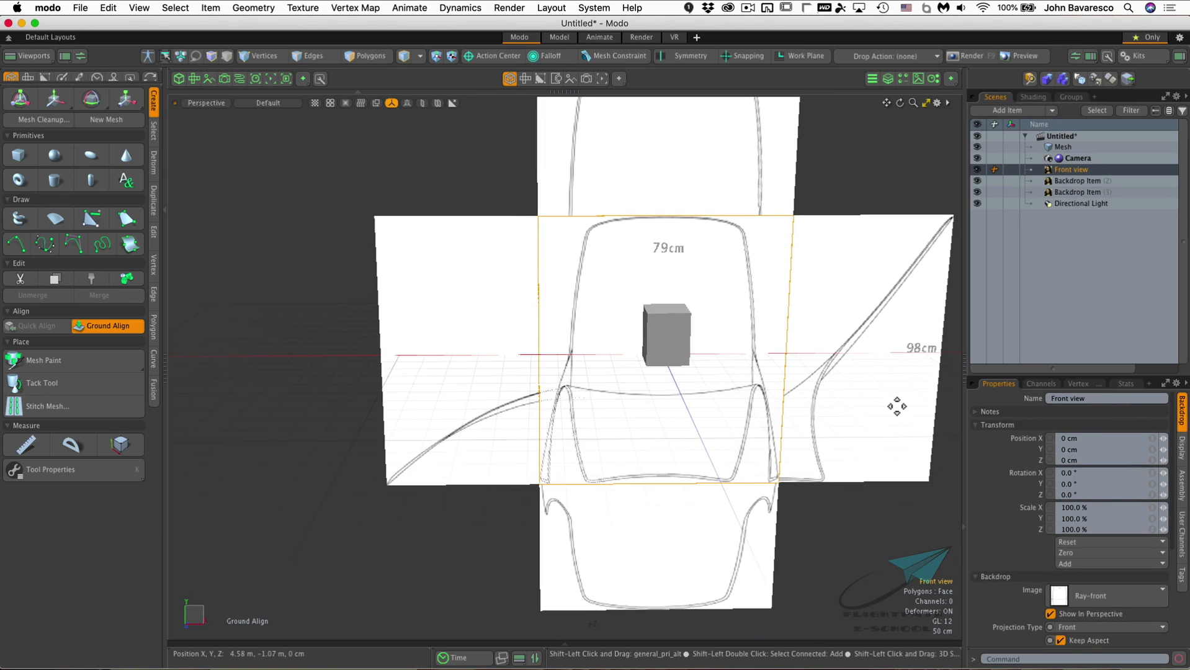
Rename the backdrop item holding the Ray-top image as "Top view"
click(1086, 179)
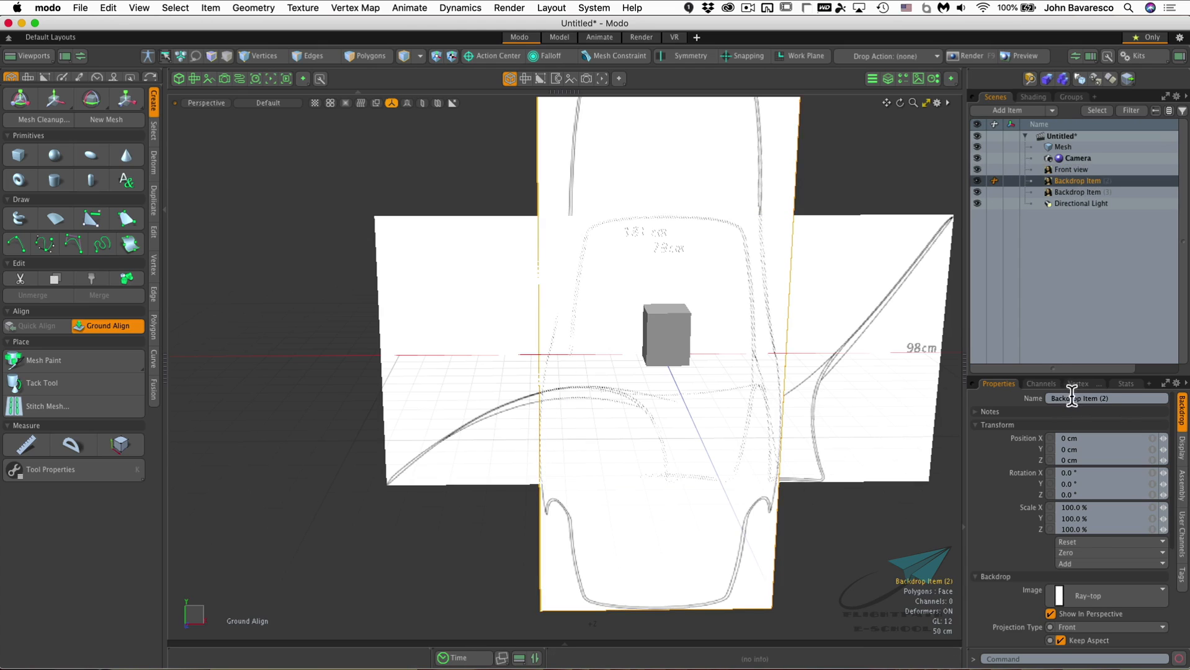
click(1129, 399)
text(Top view)
key(Return)
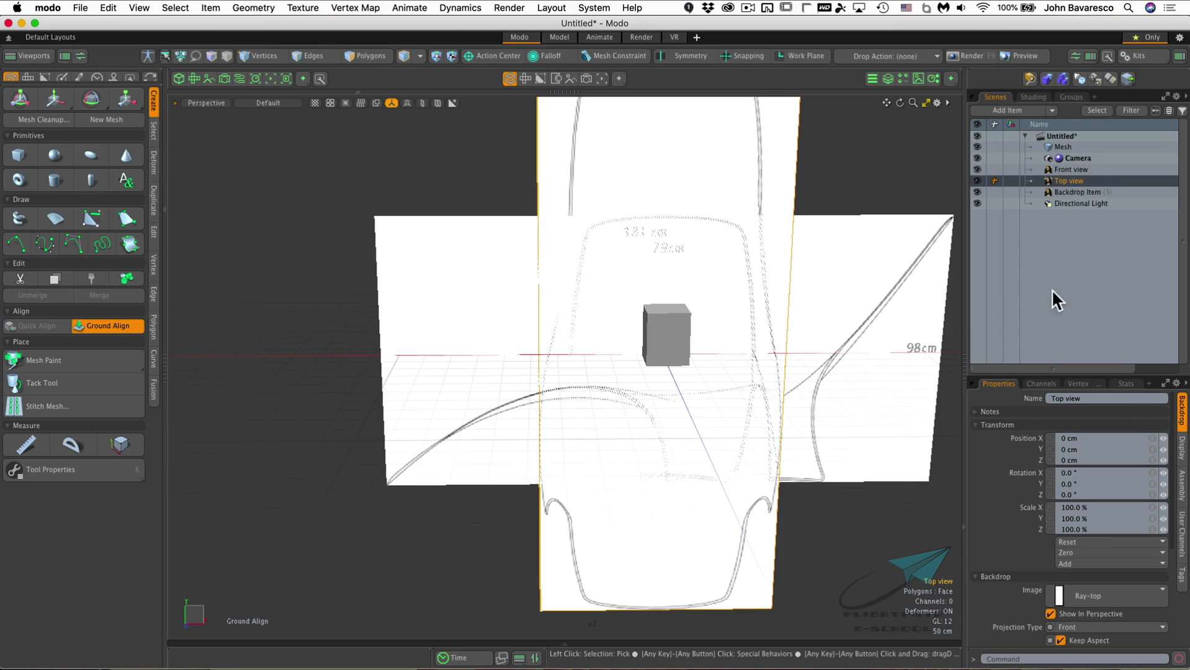
Rename the backdrop item holding the Ray-side image as "side view"
click(1077, 191)
click(1098, 398)
text(side view)
key(Return)
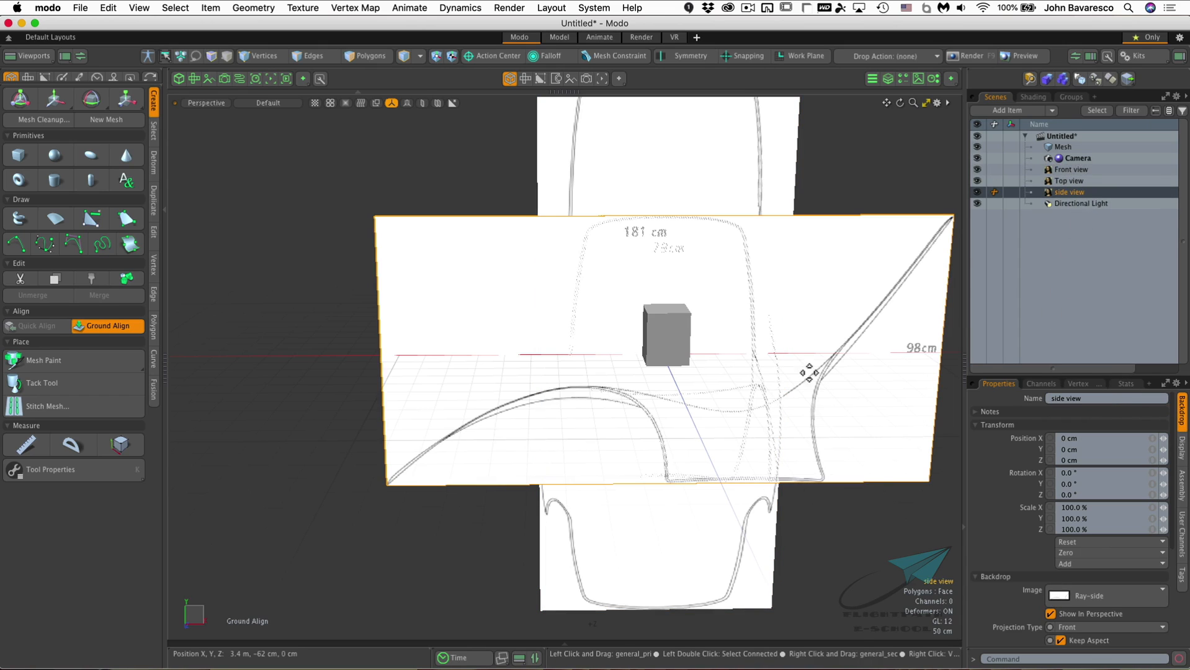
Expand the properties area for the Front view backdrop and keep its projection type set to Front
ctrl+alt+drag(635, 317, 707, 347)
alt+shift+drag(707, 347, 671, 361)
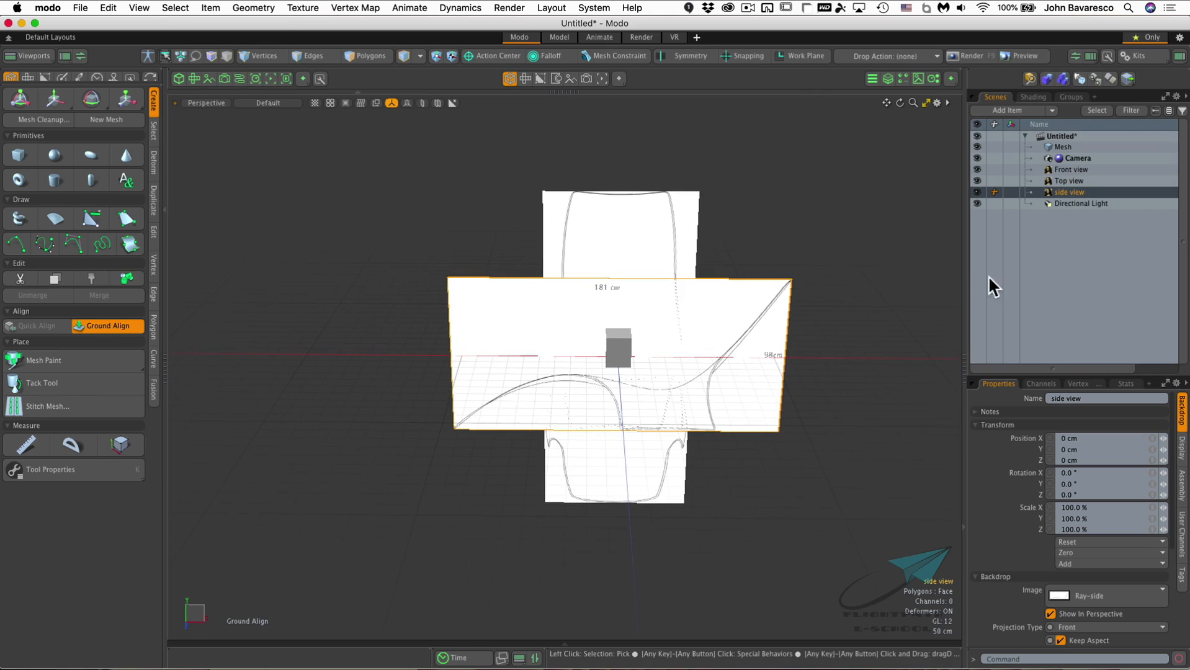
click(1073, 170)
drag(1080, 372, 1076, 229)
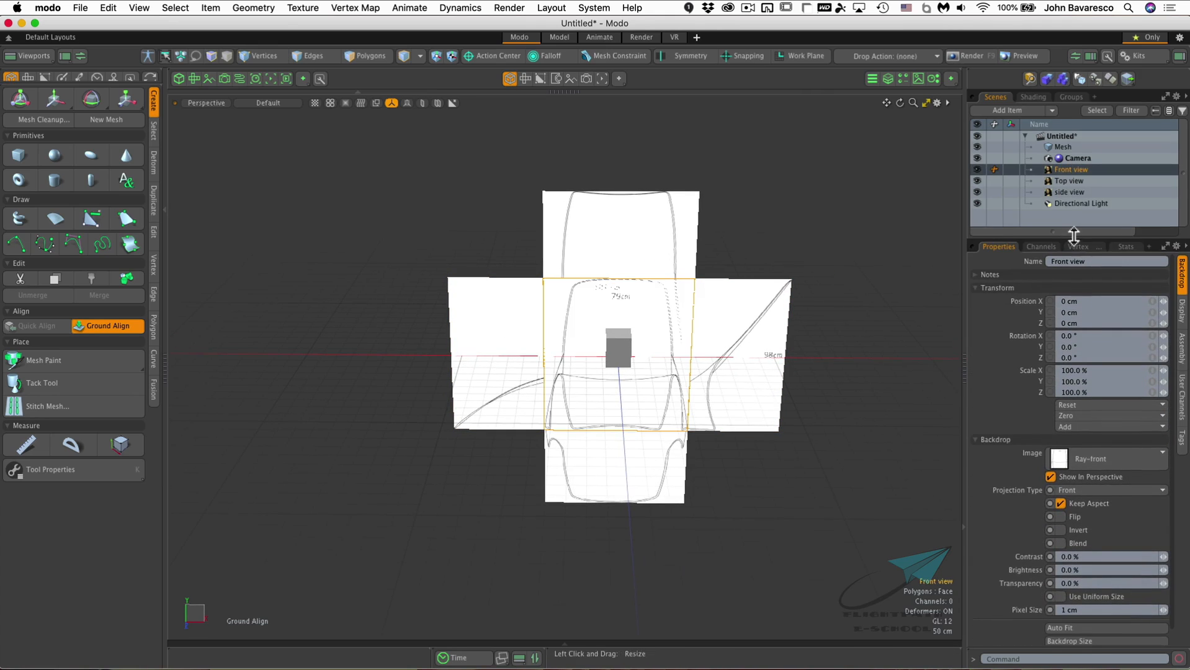
click(1070, 490)
click(1070, 490)
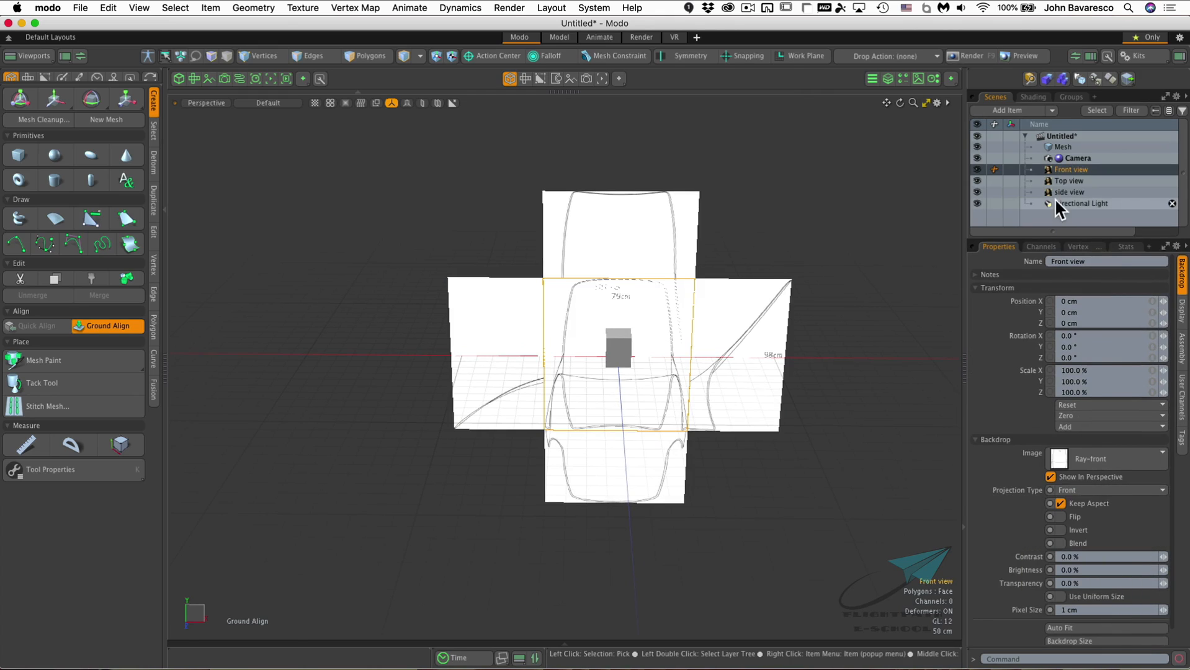
Set the Top view backdrop's projection type to Top
click(1065, 180)
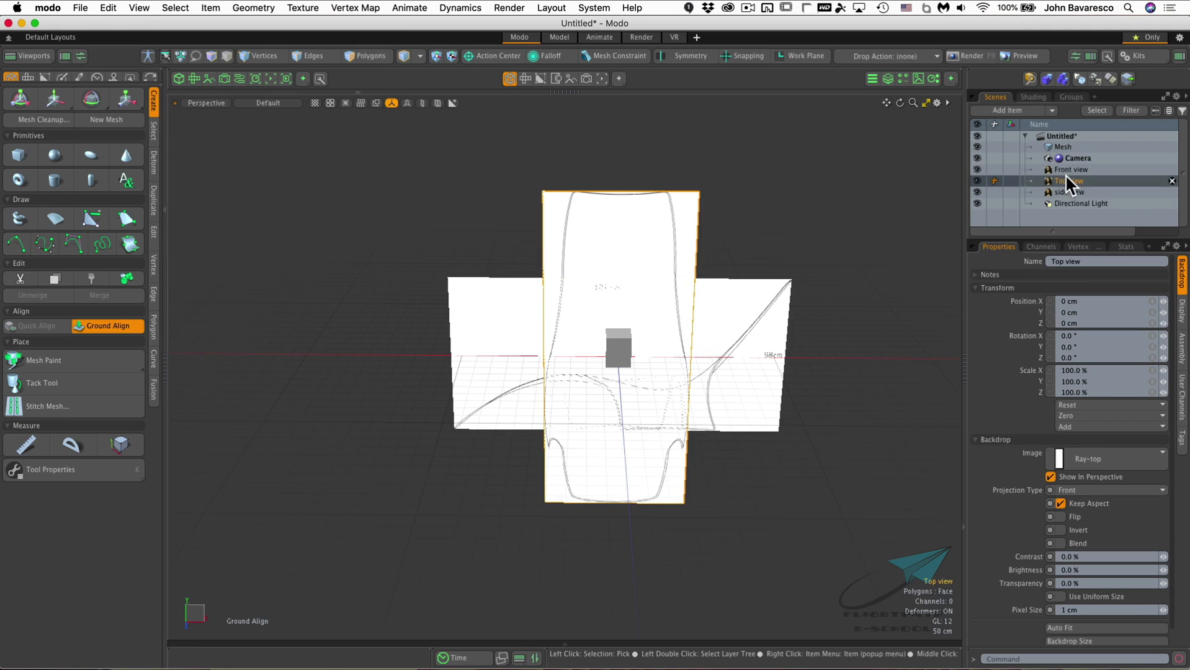
click(1098, 488)
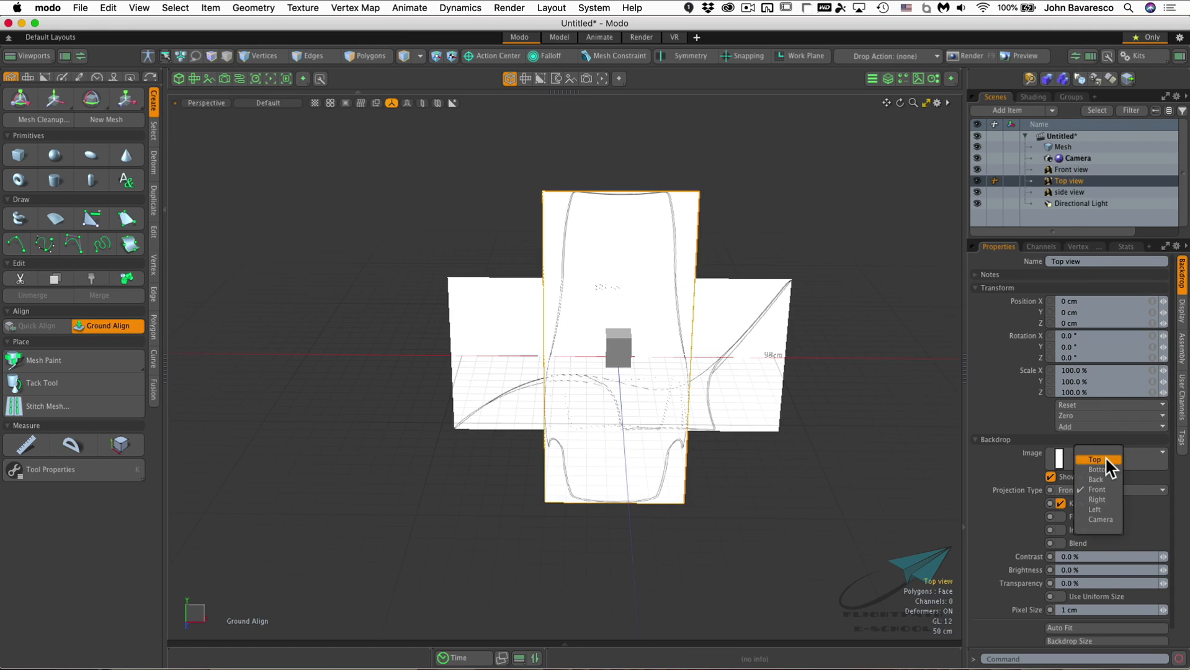
click(1105, 459)
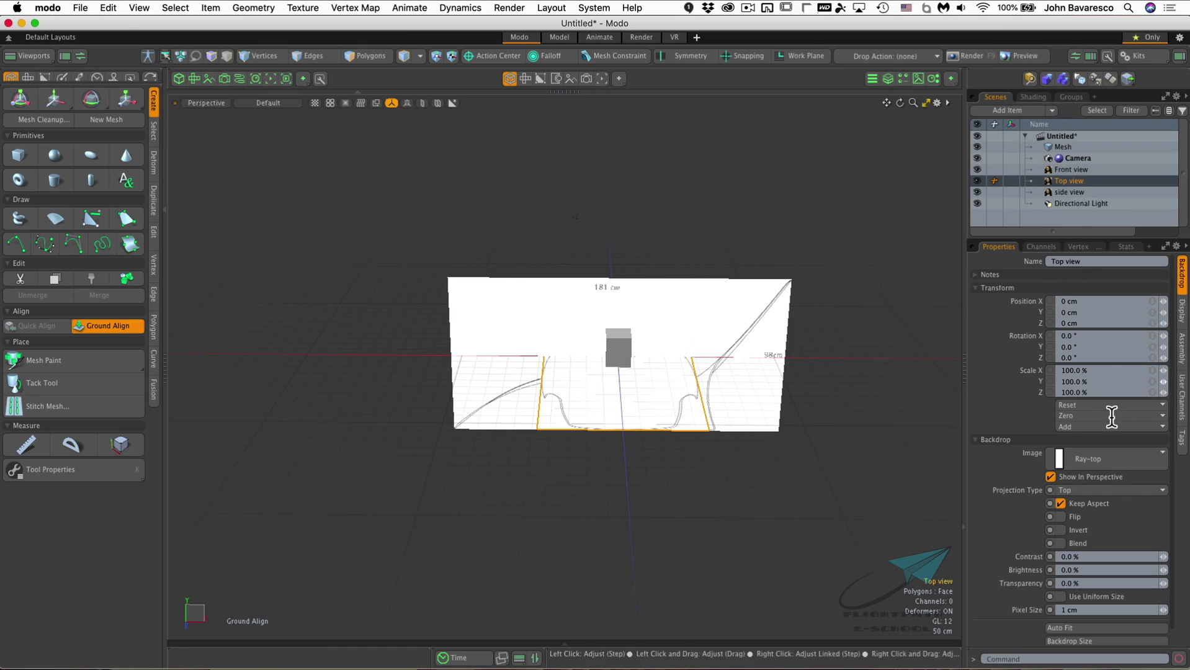
Set the side view backdrop's projection type to Left
click(1072, 189)
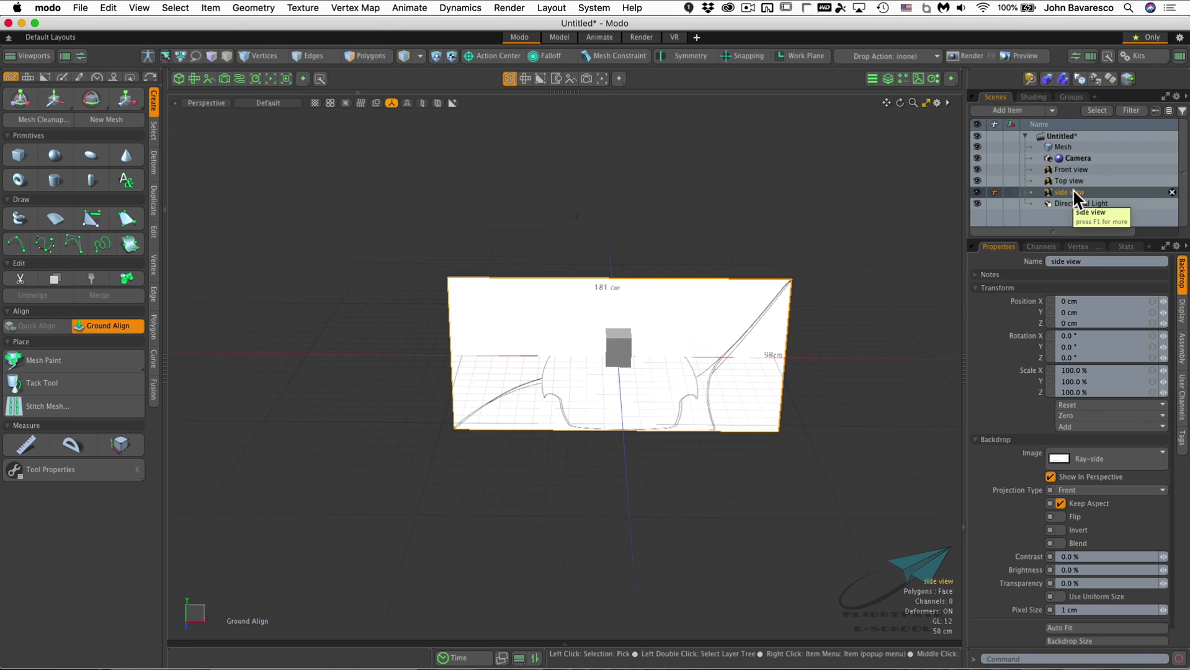
click(1107, 490)
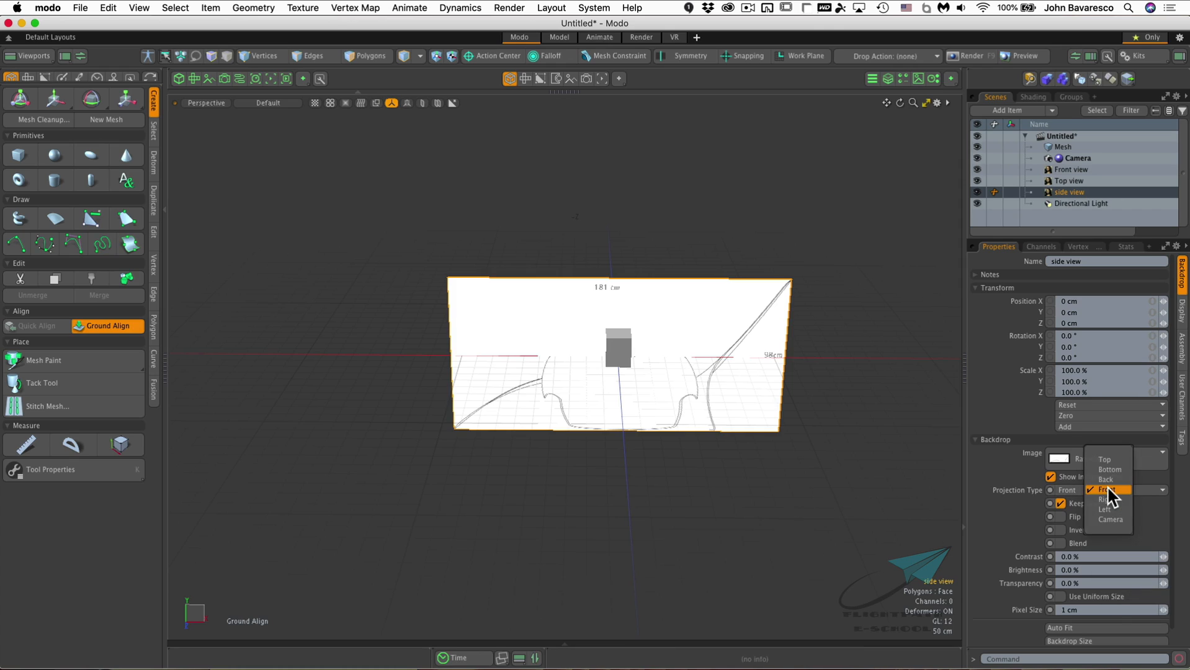
click(1107, 509)
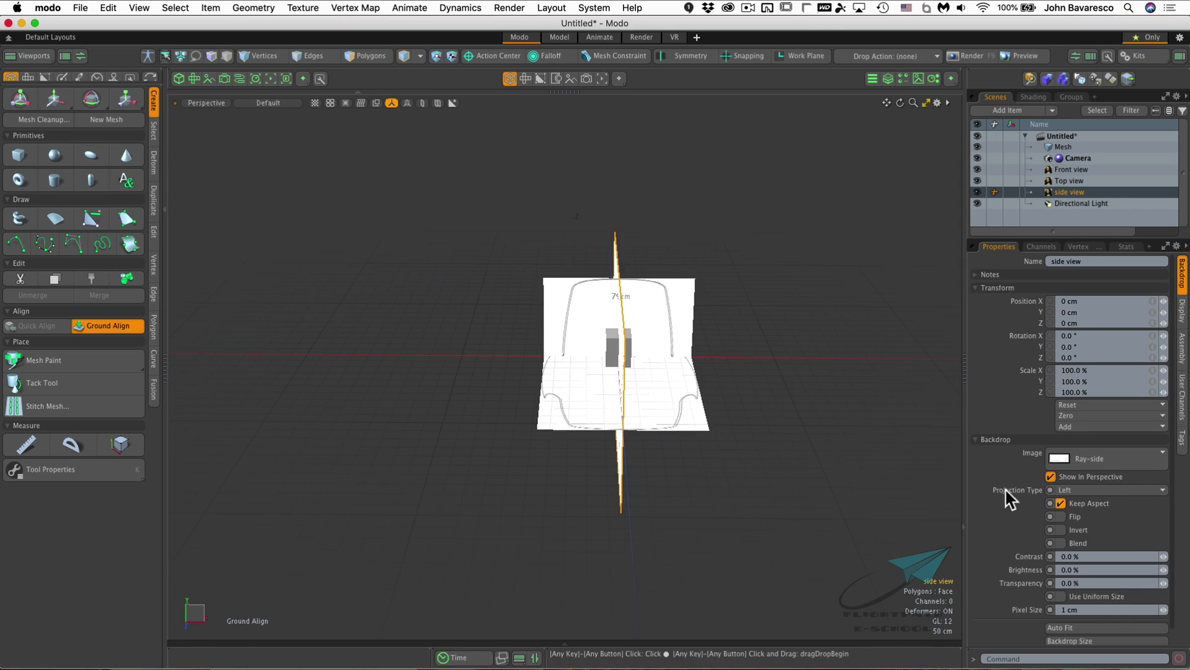
mouse_move(685, 301)
alt+mouse_down()
mouse_move(775, 292)
mouse_move(616, 316)
mouse_move(549, 302)
mouse_move(531, 279)
mouse_move(528, 345)
mouse_move(653, 377)
mouse_move(681, 304)
alt+mouse_up()
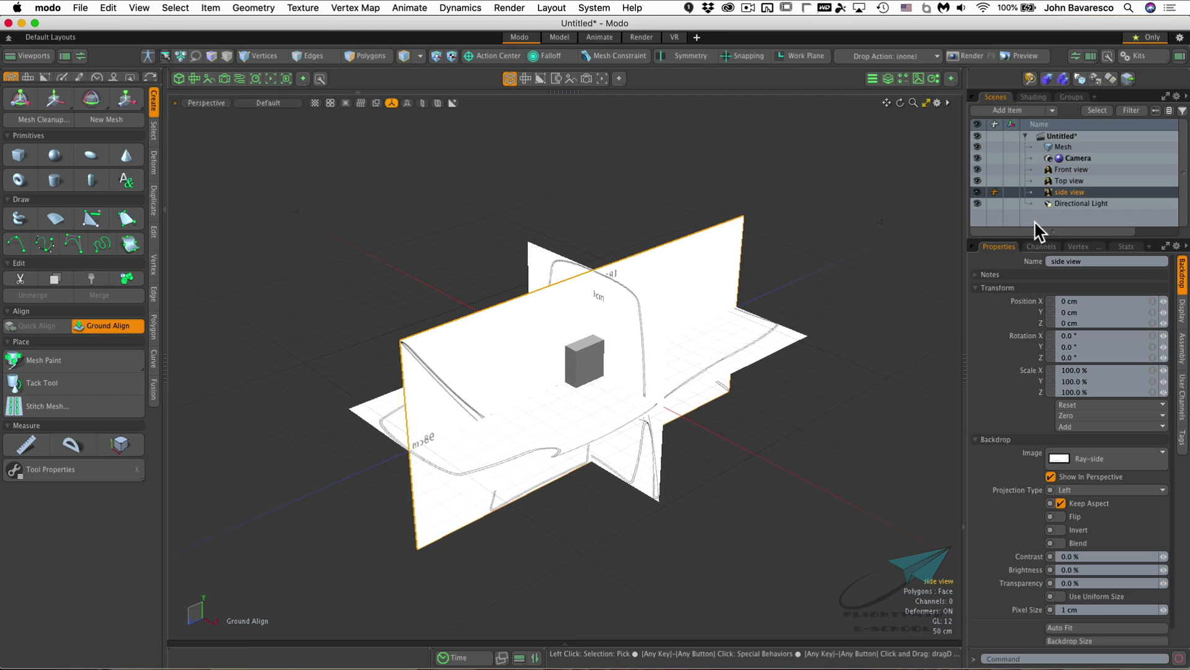
Hide the side view and Top view backdrops and select the Front view backdrop
click(977, 191)
click(977, 181)
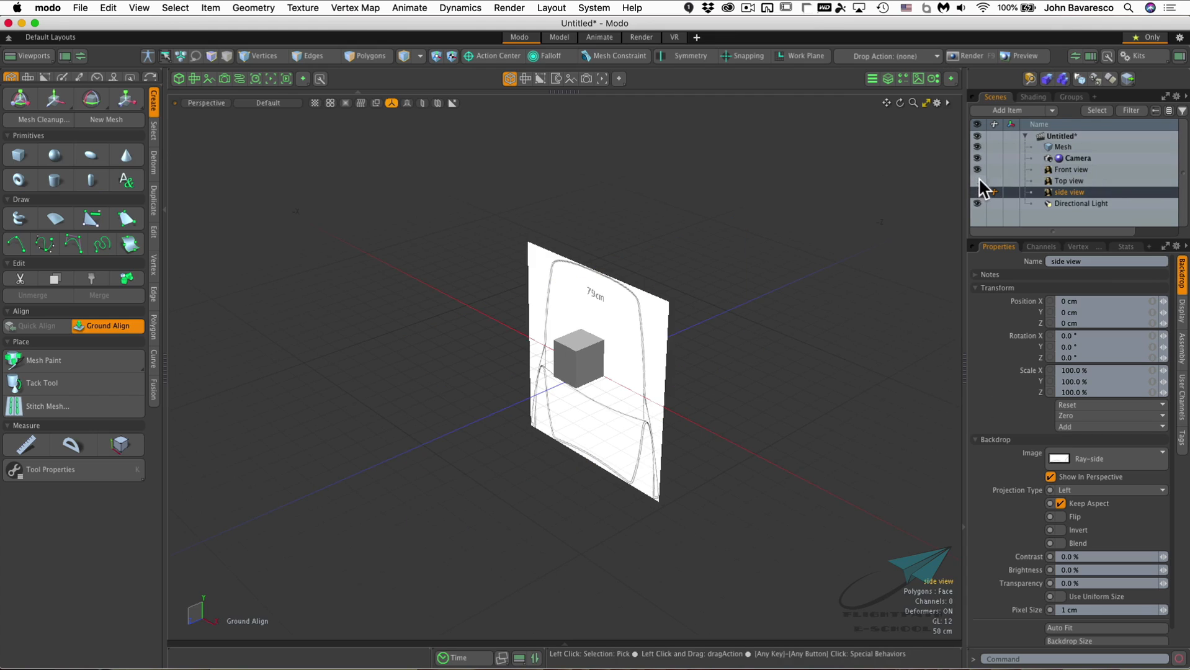
click(1070, 170)
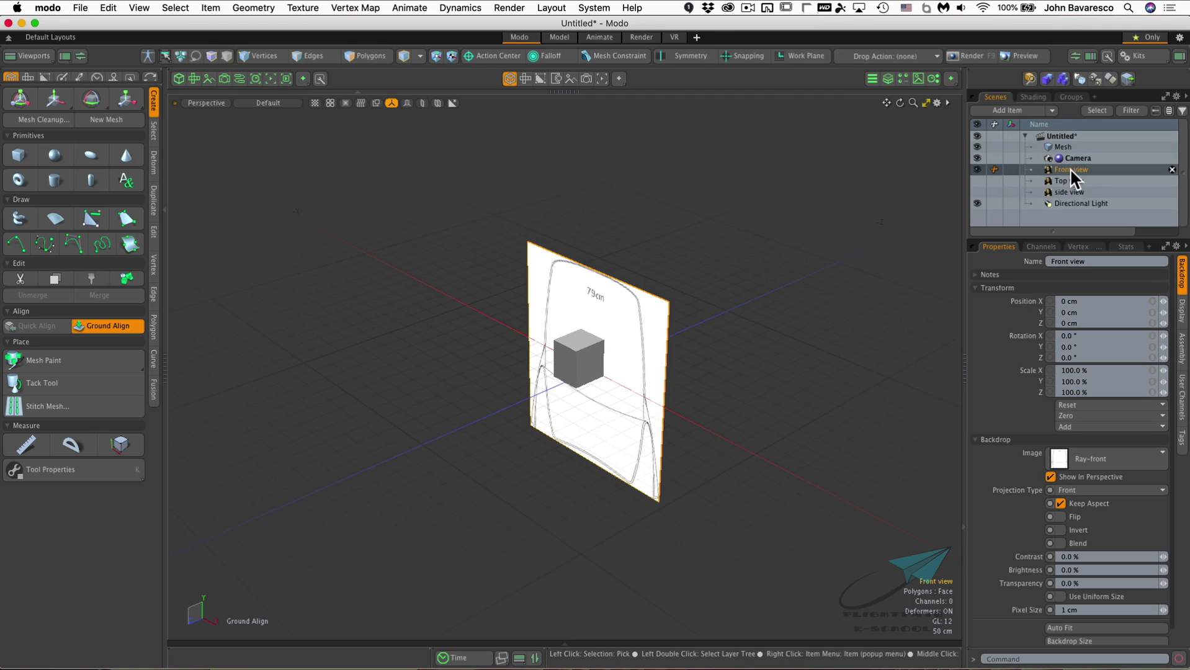
alt+drag(717, 391, 704, 351)
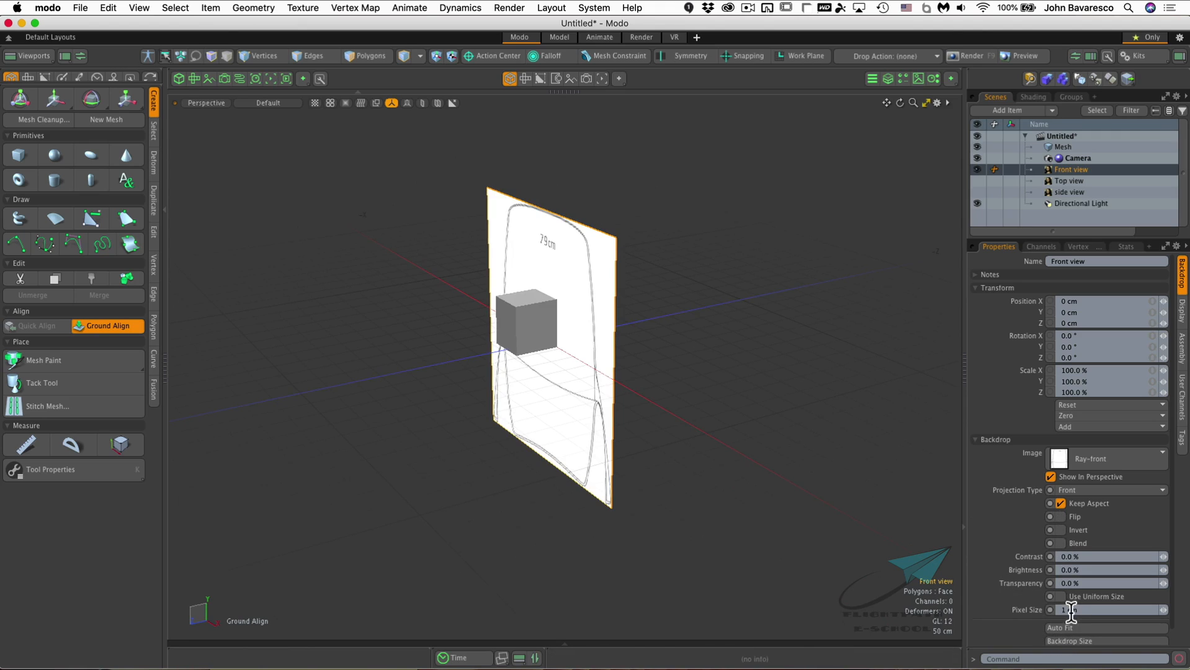
Auto-fit the Front view backdrop to the box with Use Uniform Size enabled and Keep Aspect disabled
click(1063, 596)
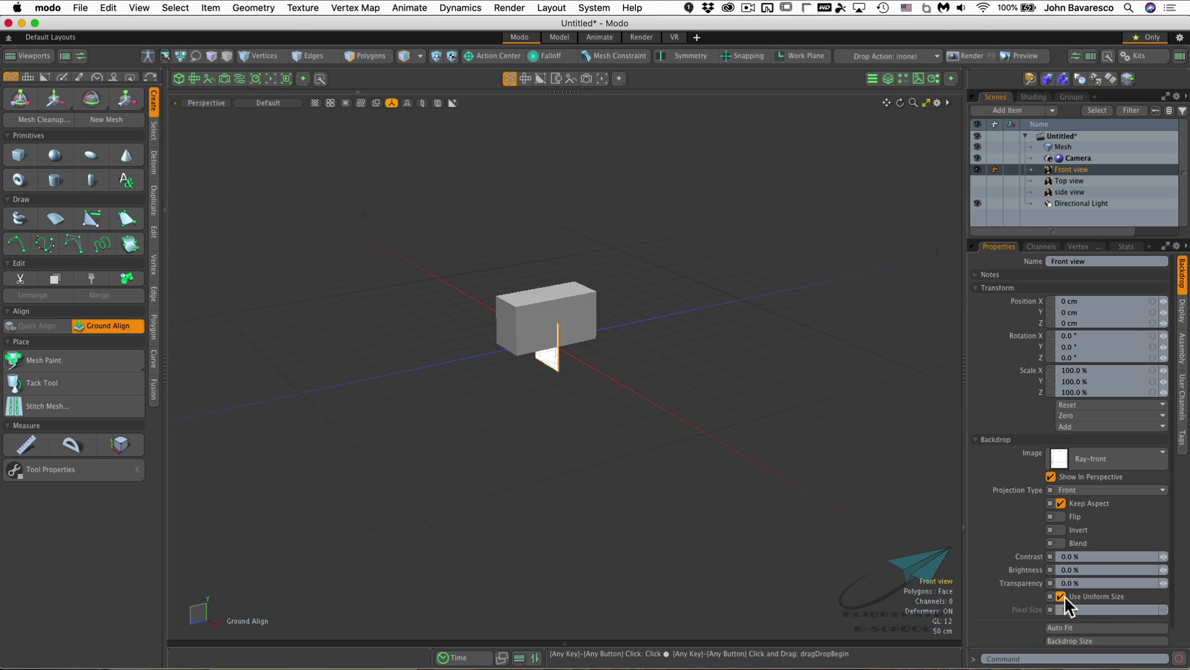
click(1072, 628)
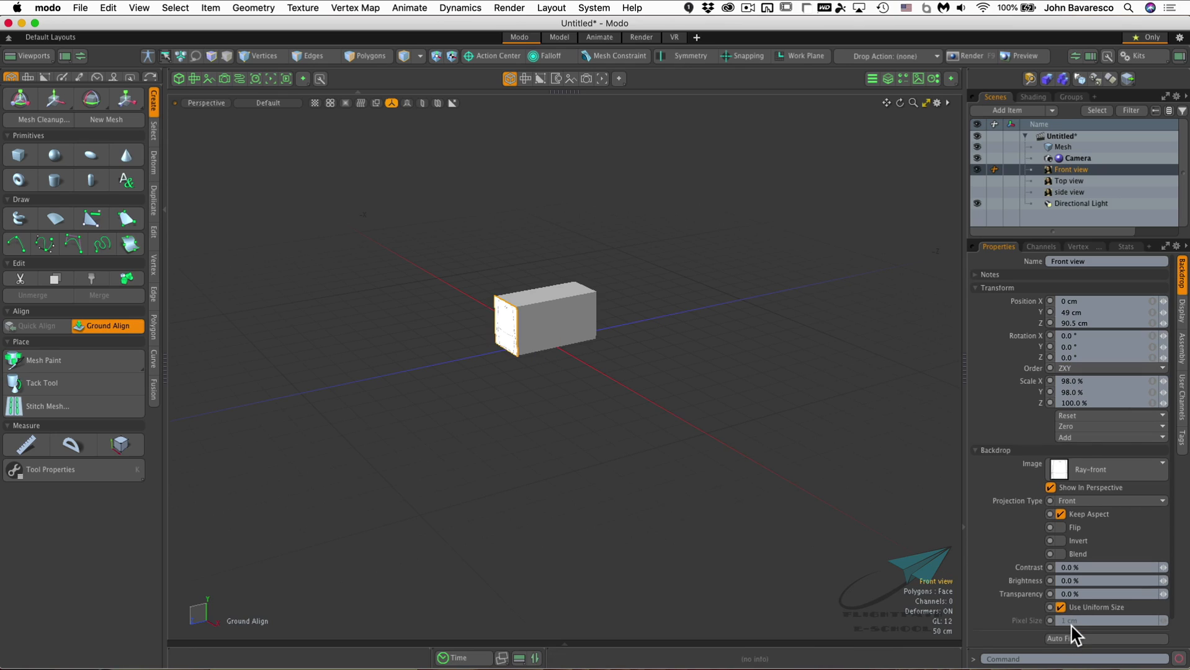
click(1061, 514)
ctrl+alt+drag(550, 321, 616, 351)
click(1060, 514)
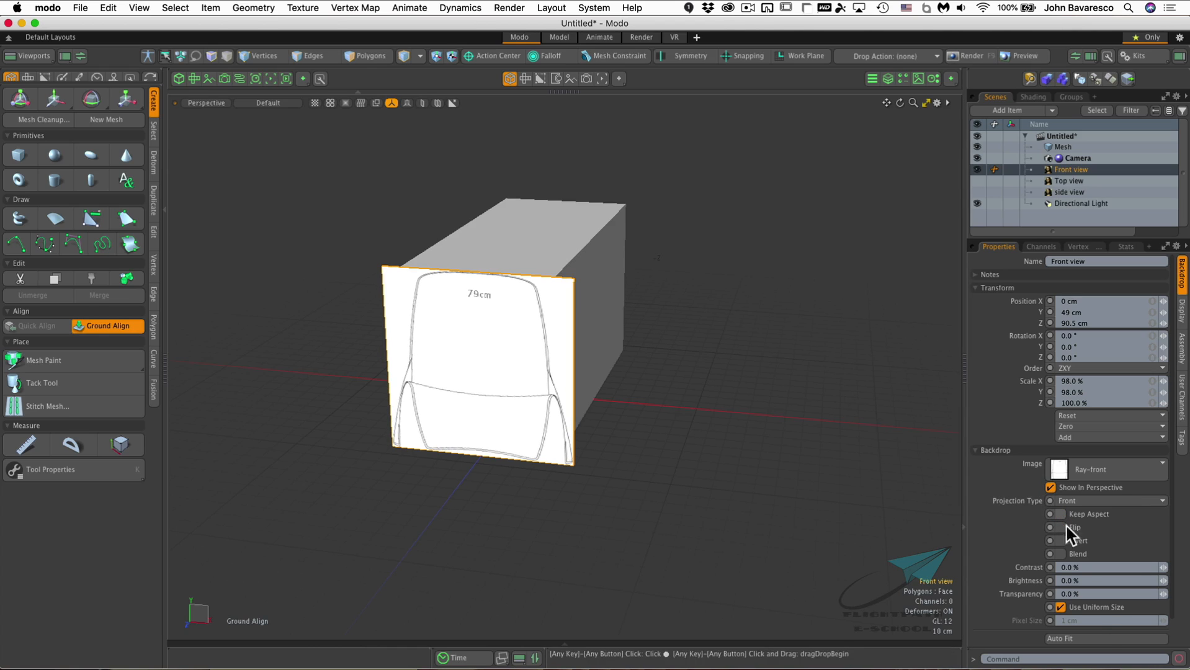
click(1094, 637)
alt+drag(690, 413, 614, 430)
Show the Top view backdrop and auto-fit it to the box with Keep Aspect disabled and Use Uniform Size enabled
click(1068, 180)
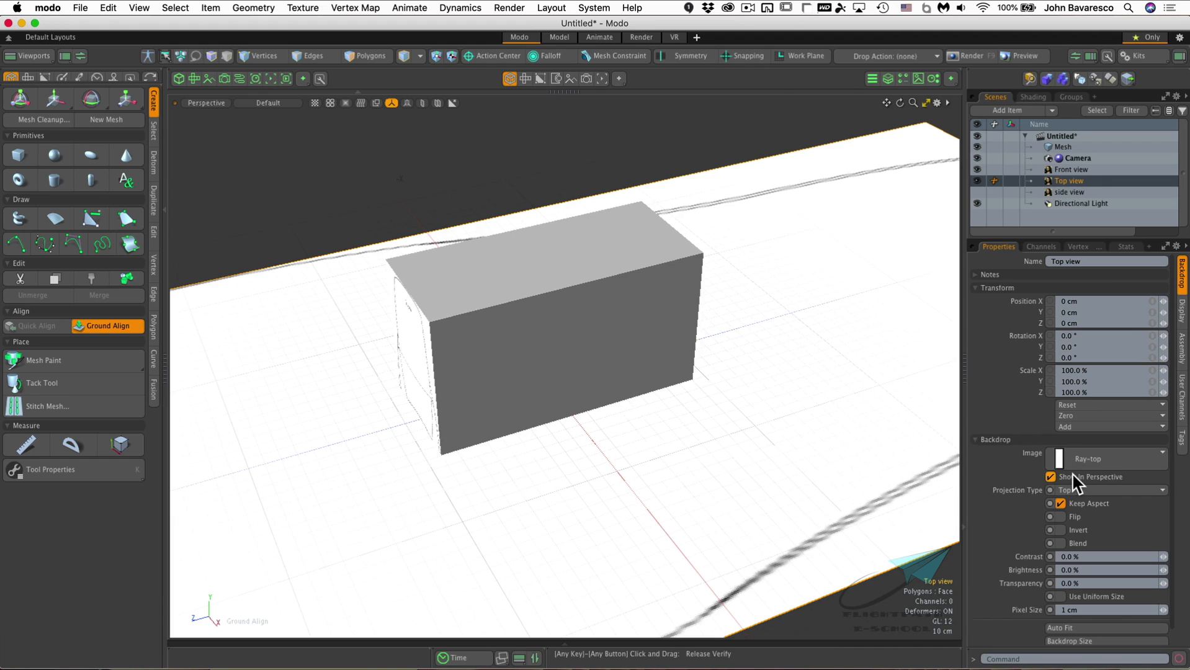
click(1073, 504)
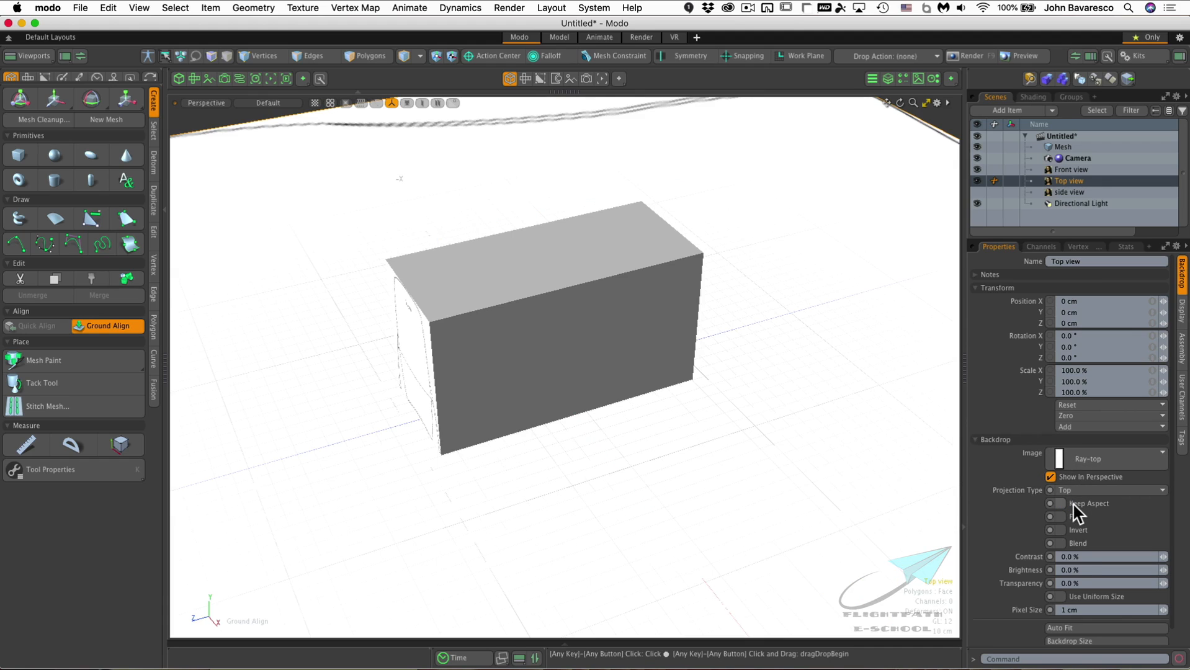
click(1062, 596)
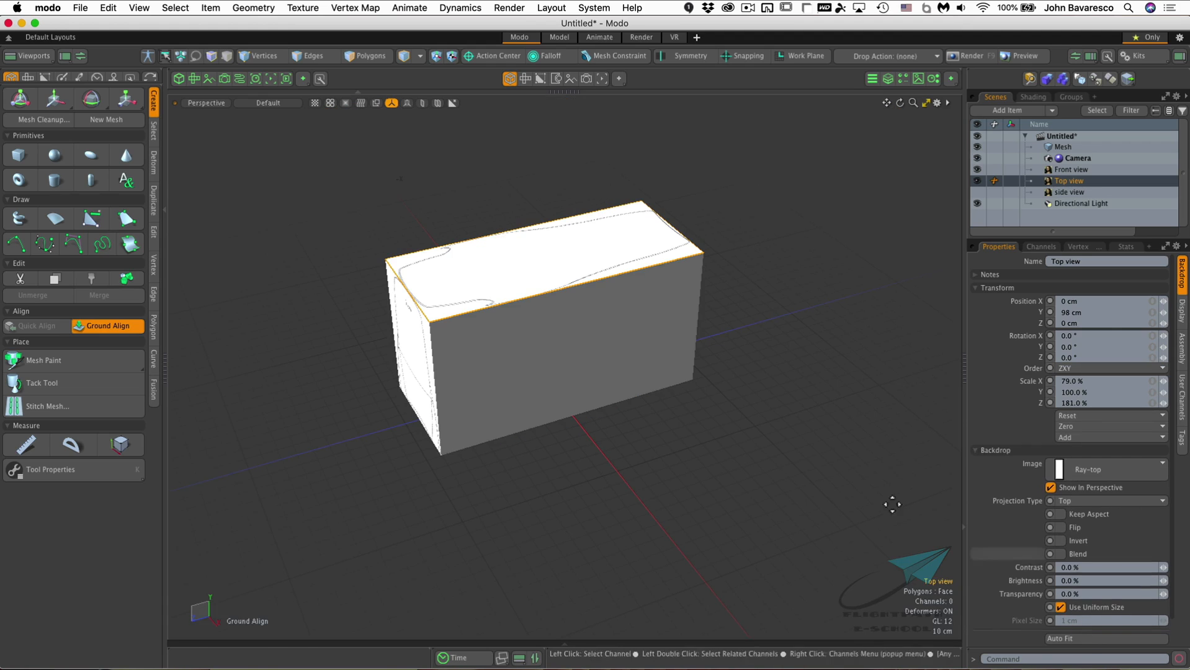
alt+drag(680, 300, 670, 246)
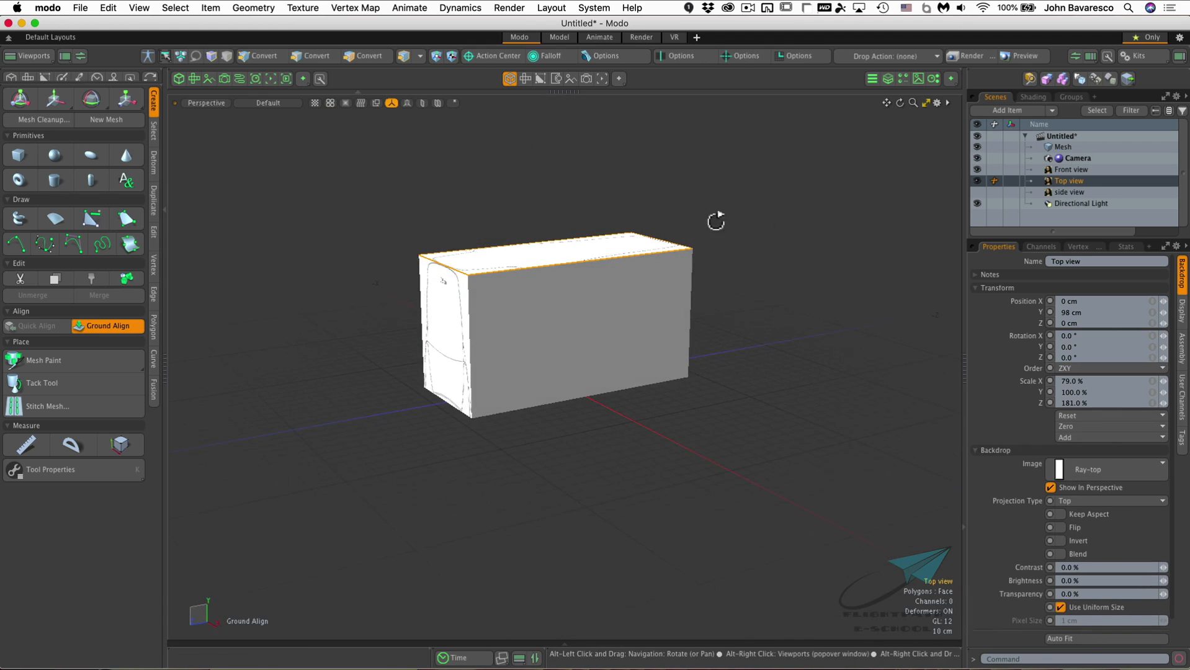
Show the side view backdrop and auto-fit it to the box with Keep Aspect disabled and Use Uniform Size enabled
click(1068, 191)
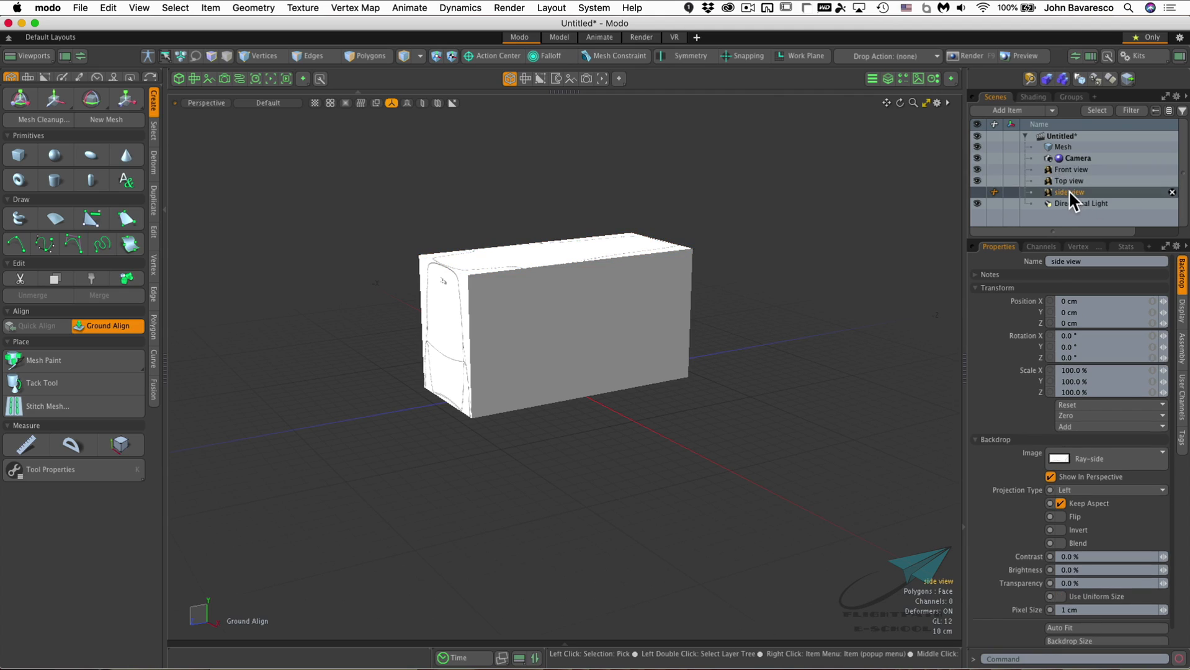
click(977, 192)
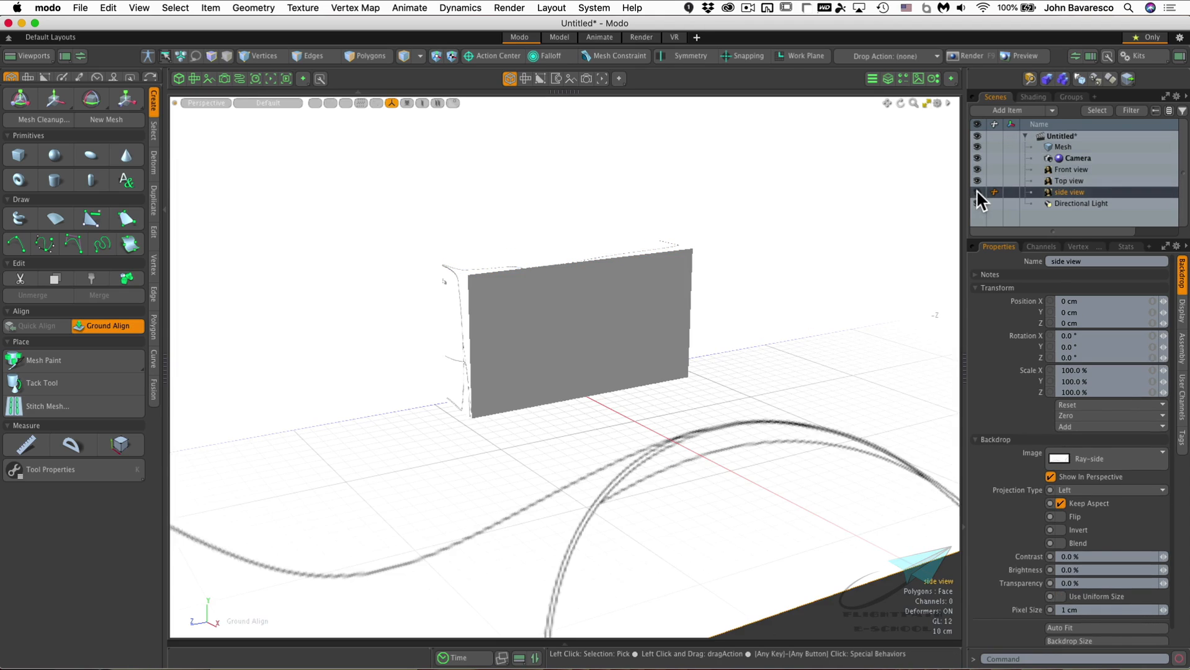
click(1060, 503)
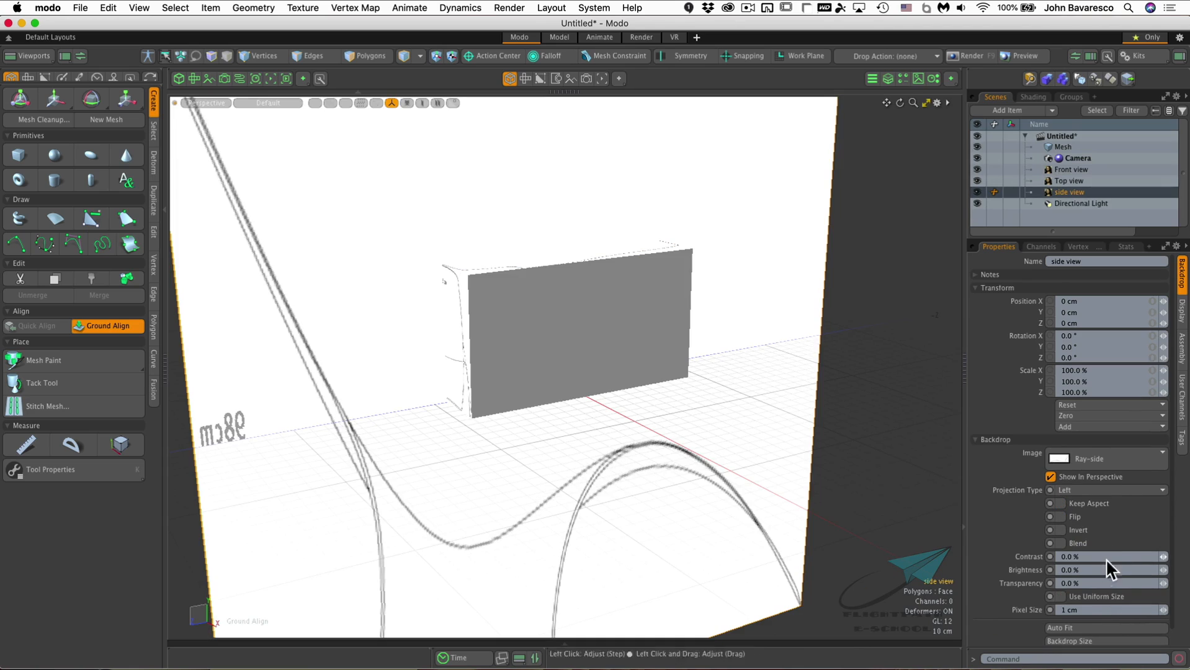
click(1062, 594)
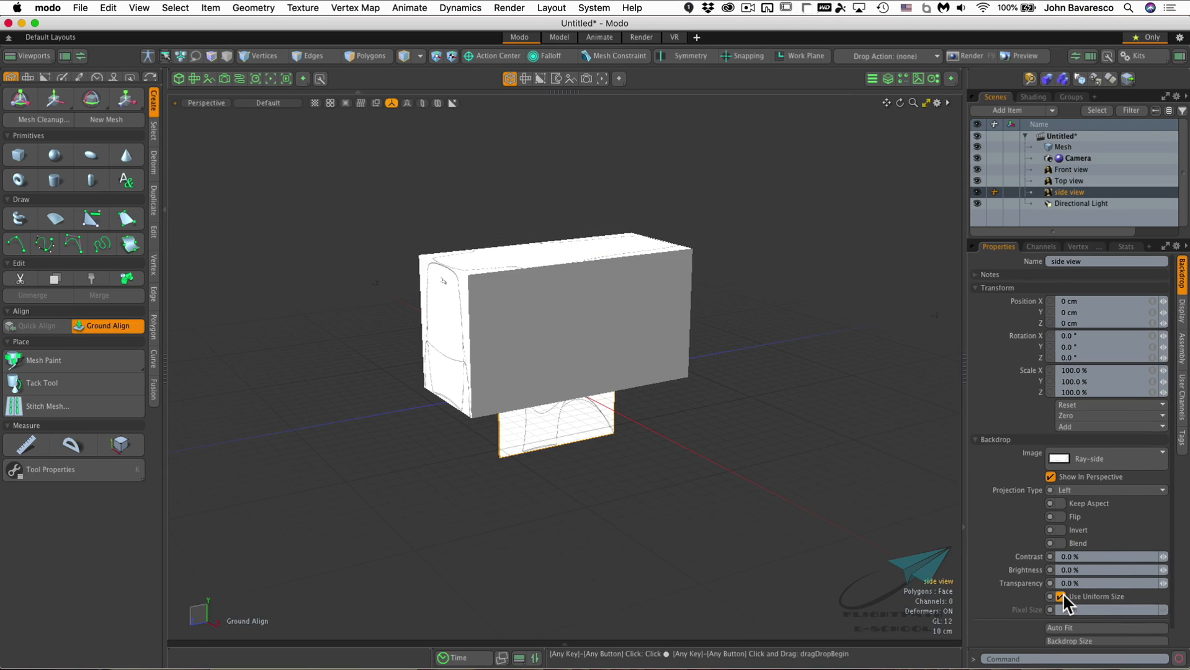
click(1080, 626)
alt+drag(608, 367, 616, 332)
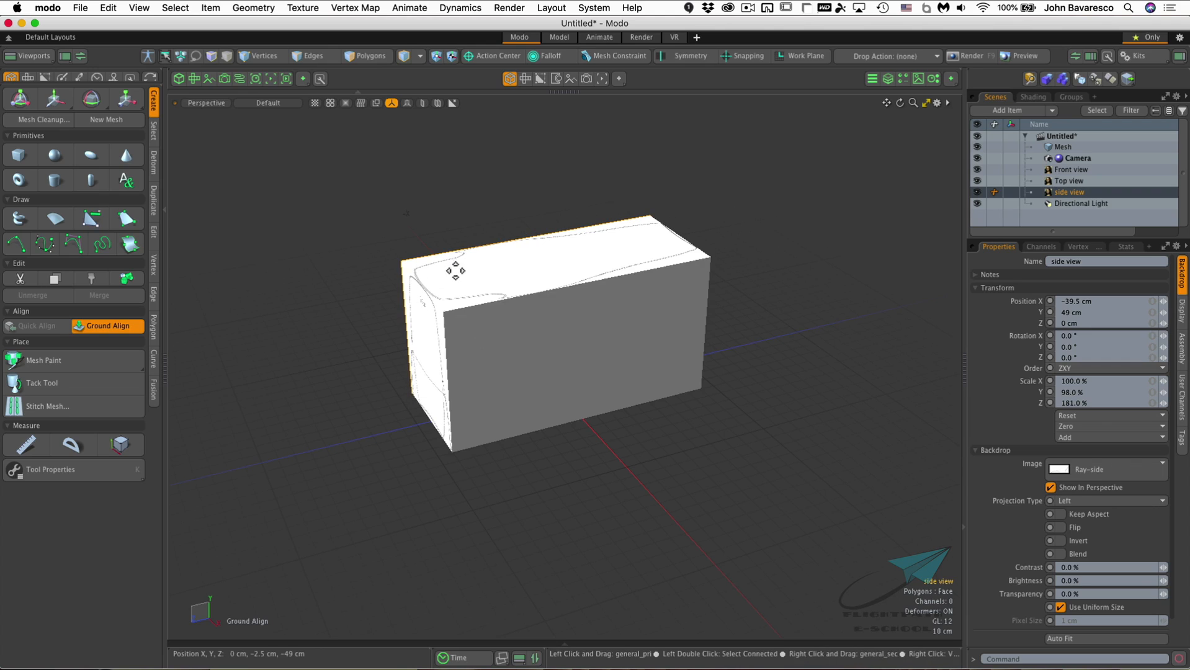
Enable Overlay Drawing and the background imagery Overlay option in the 3D viewport properties
key(o)
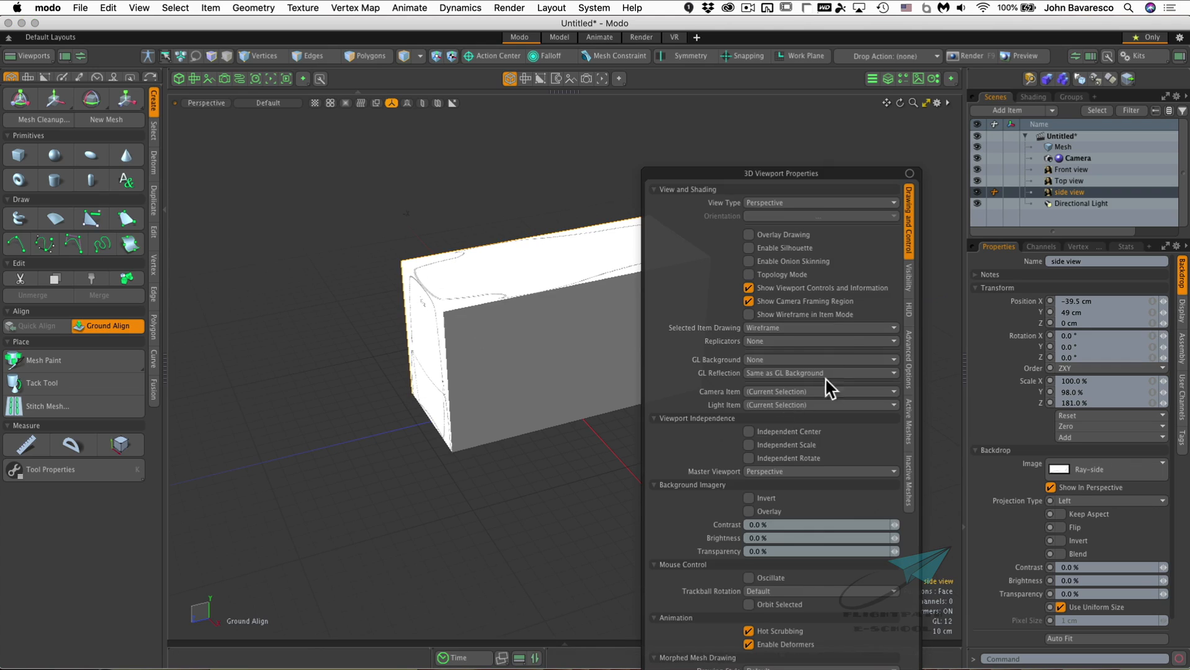
drag(838, 175, 787, 126)
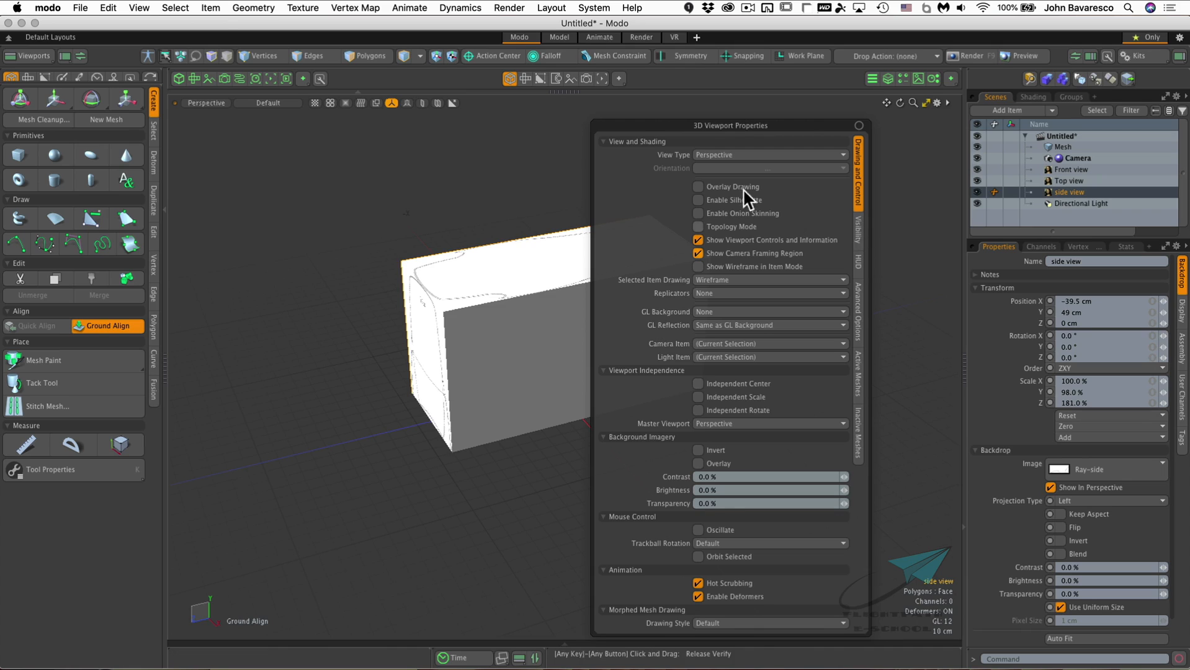
drag(629, 124, 701, 114)
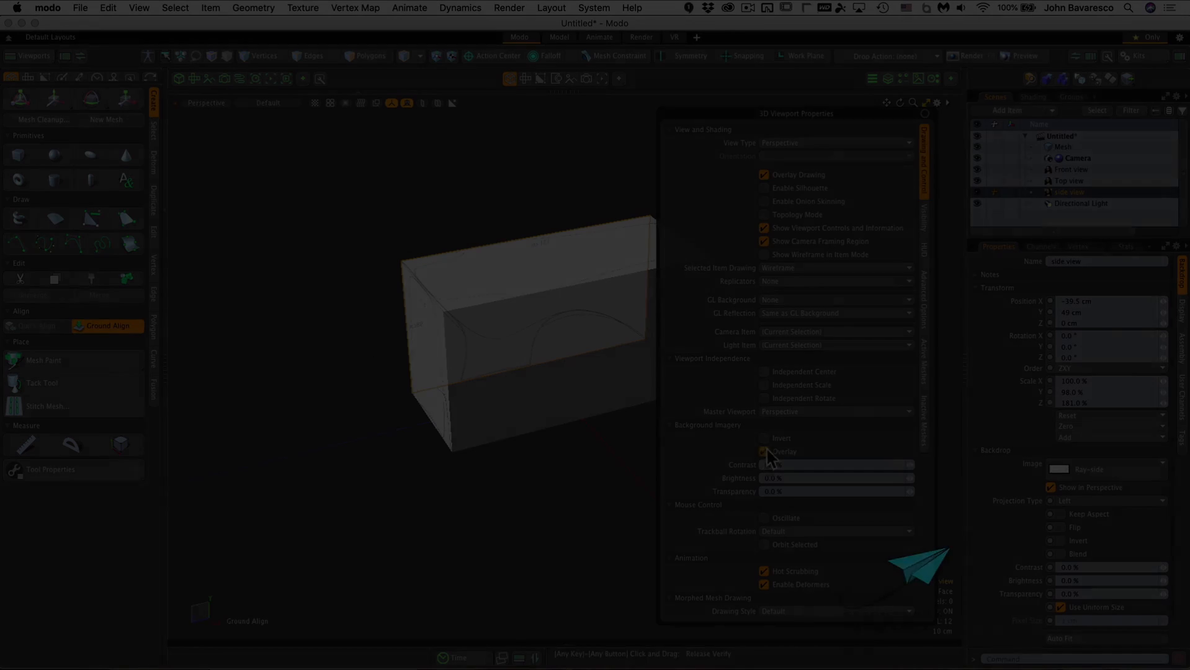
click(765, 450)
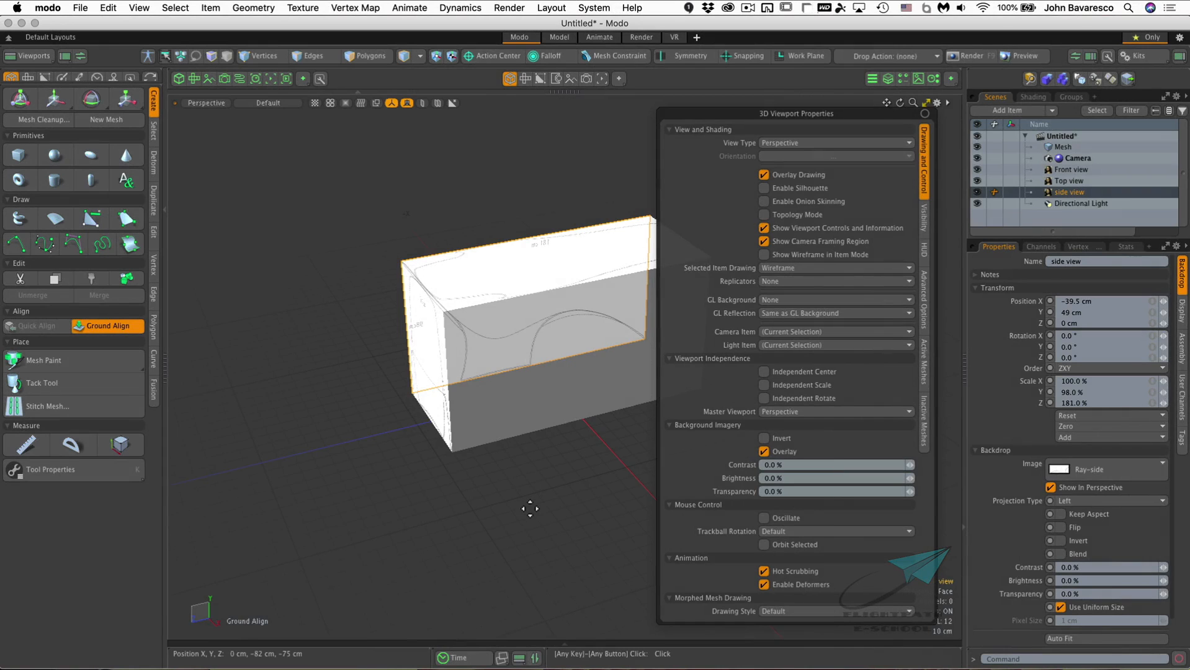
click(529, 509)
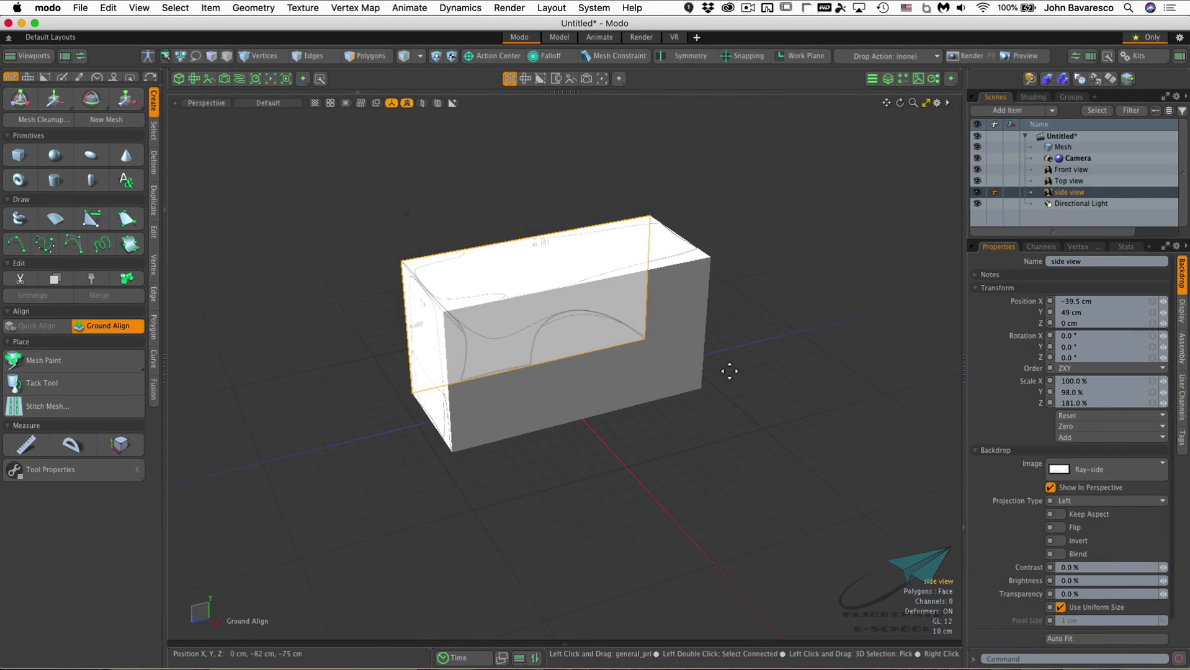
Move the Top view backdrop down beneath the box, to a Y position of about -3 cm
alt+drag(689, 411, 656, 403)
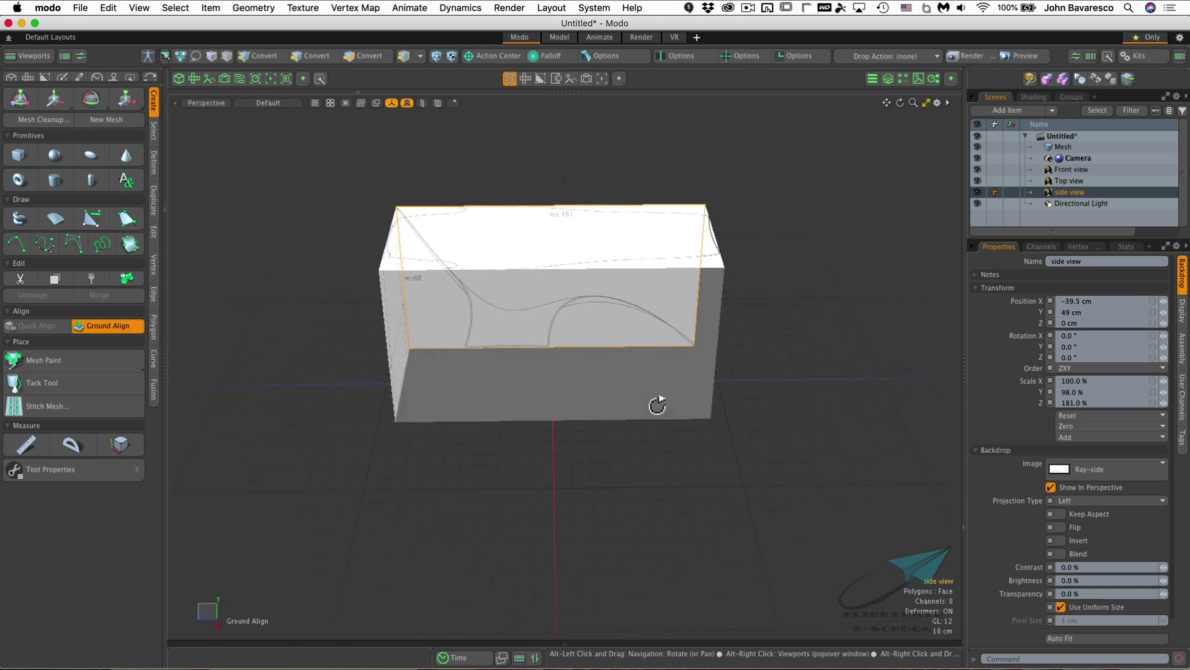
click(1069, 181)
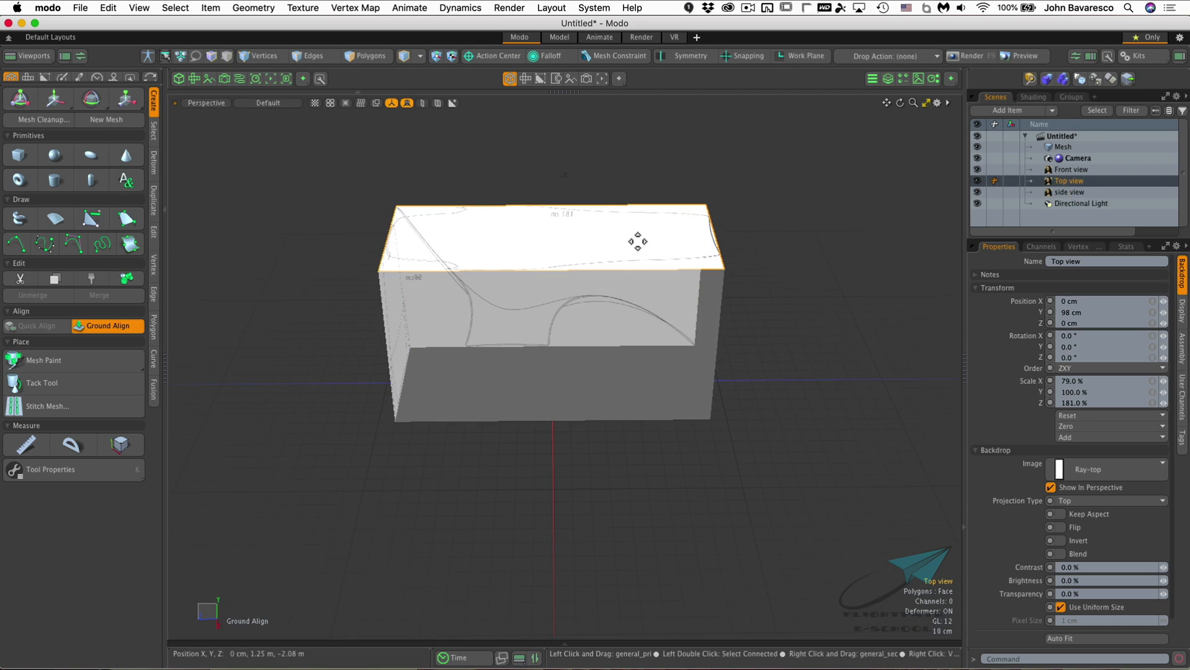
key(w)
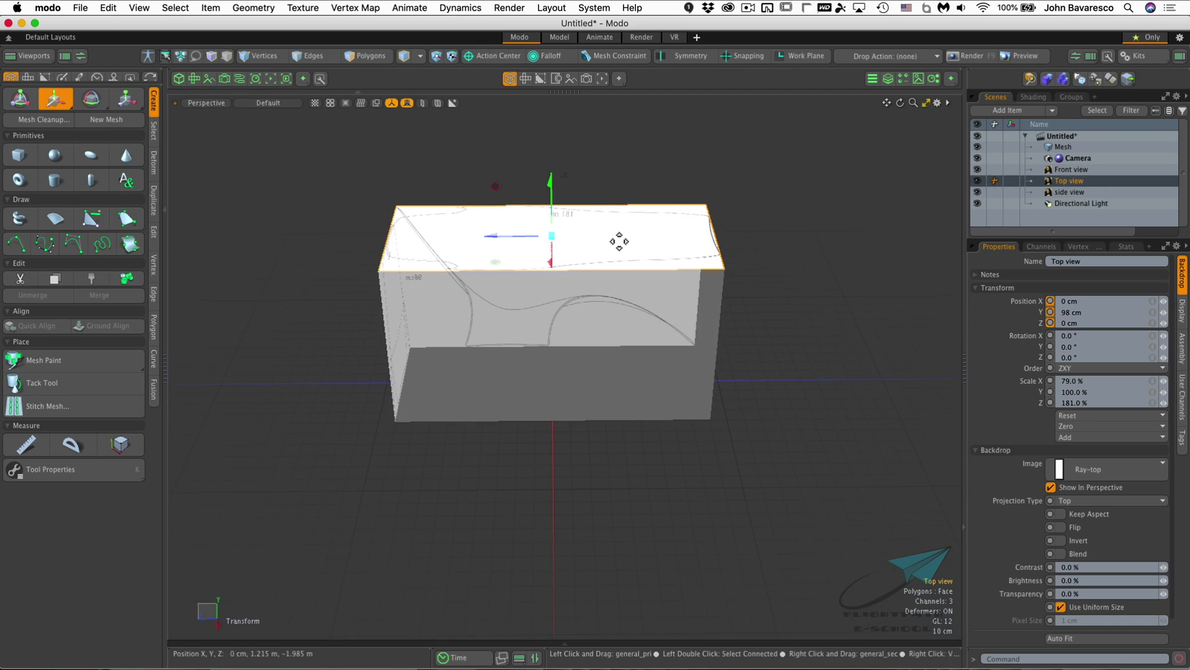
mouse_move(552, 186)
mouse_down()
mouse_move(563, 388)
mouse_move(462, 229)
mouse_move(467, 287)
mouse_move(565, 394)
mouse_move(607, 414)
mouse_move(515, 369)
mouse_move(518, 379)
mouse_move(544, 361)
mouse_move(533, 344)
mouse_up()
scroll(576, 313, up, 5)
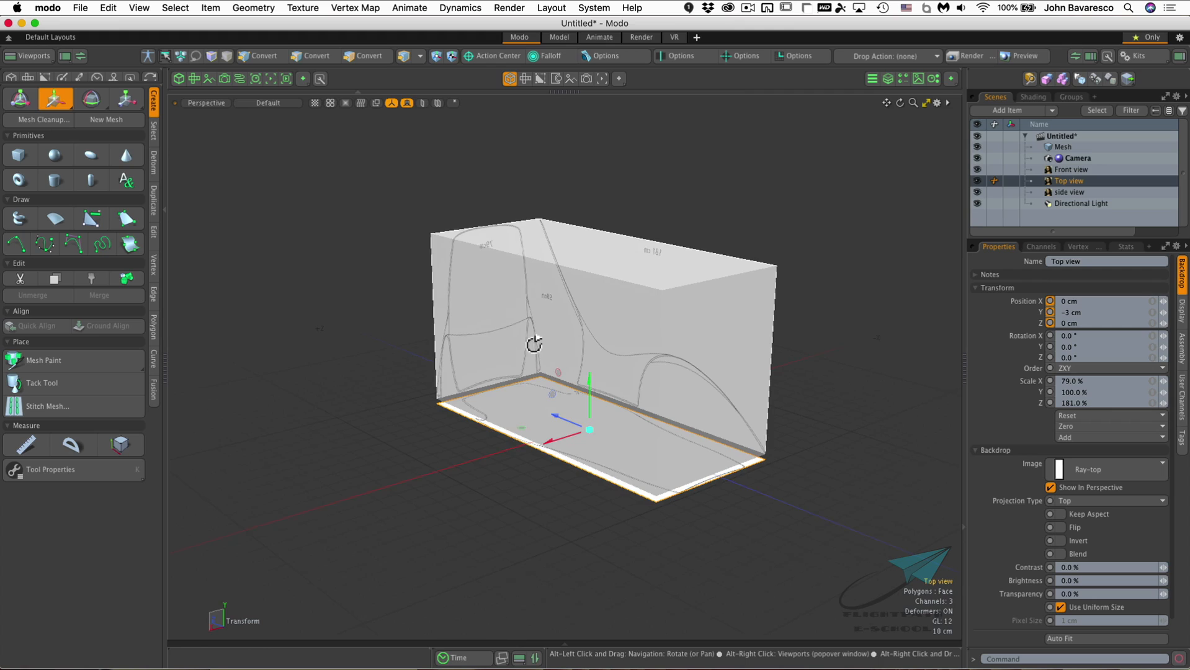
Move the side view backdrop outward from the box to an X position of about -44.5 cm and leave the transform tool
click(1078, 191)
drag(610, 331, 655, 340)
key(q)
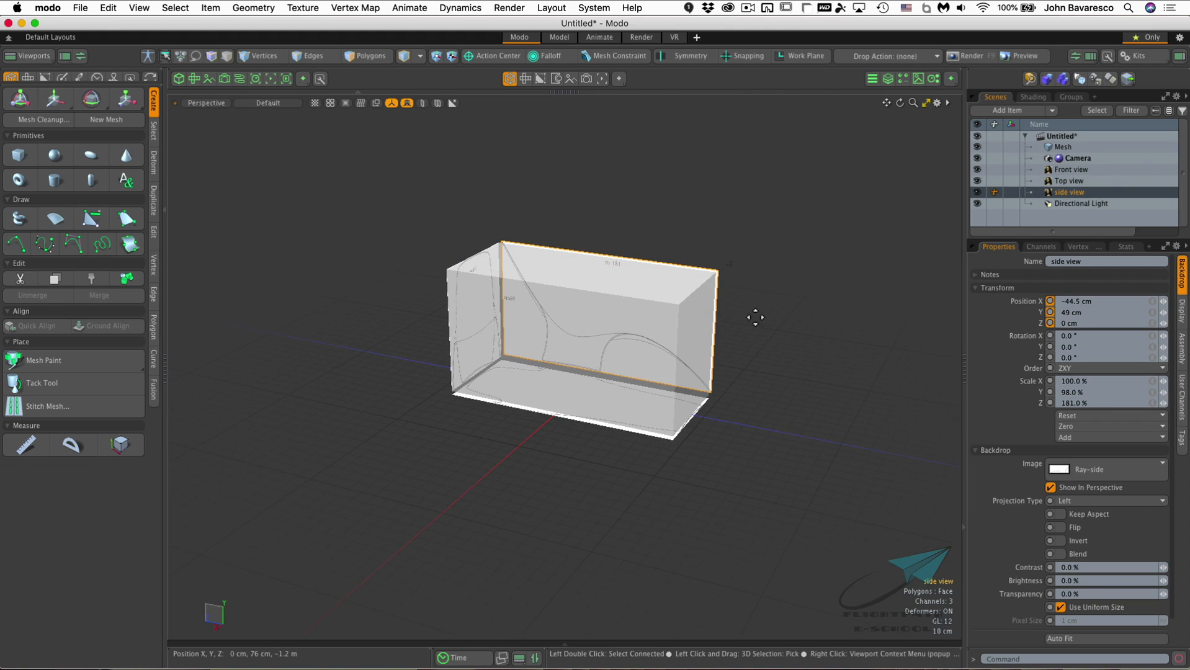
Compare the side view backdrop in the Left and Right orthographic views and set its projection type to Right
key(ctrl+space)
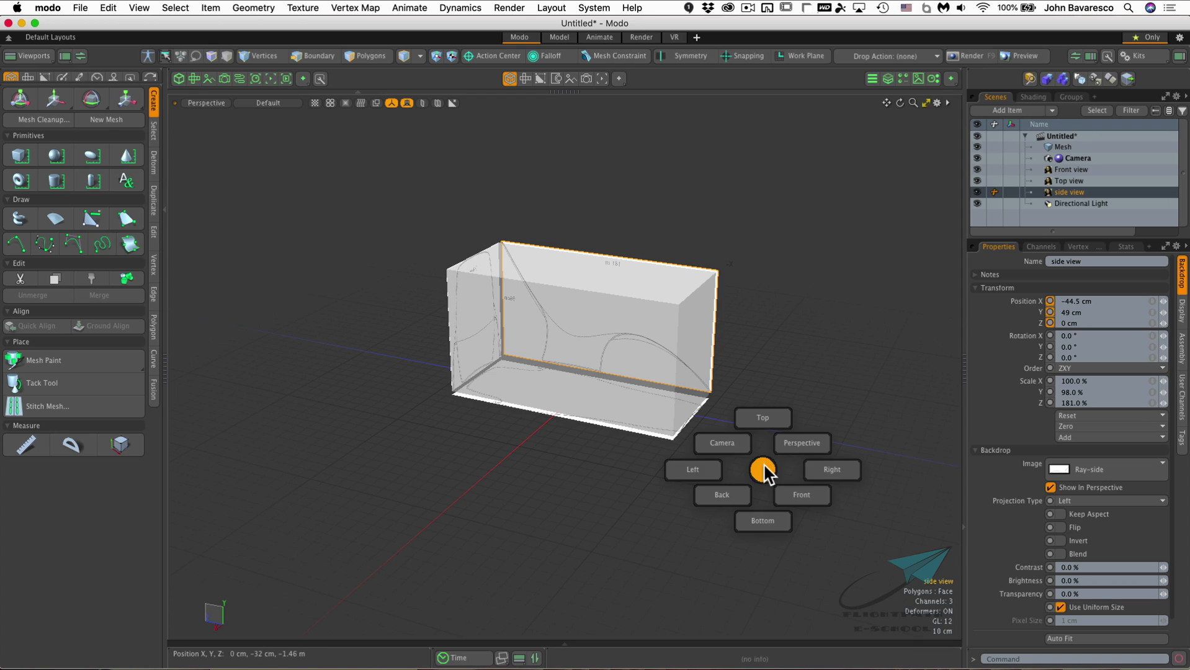
click(709, 468)
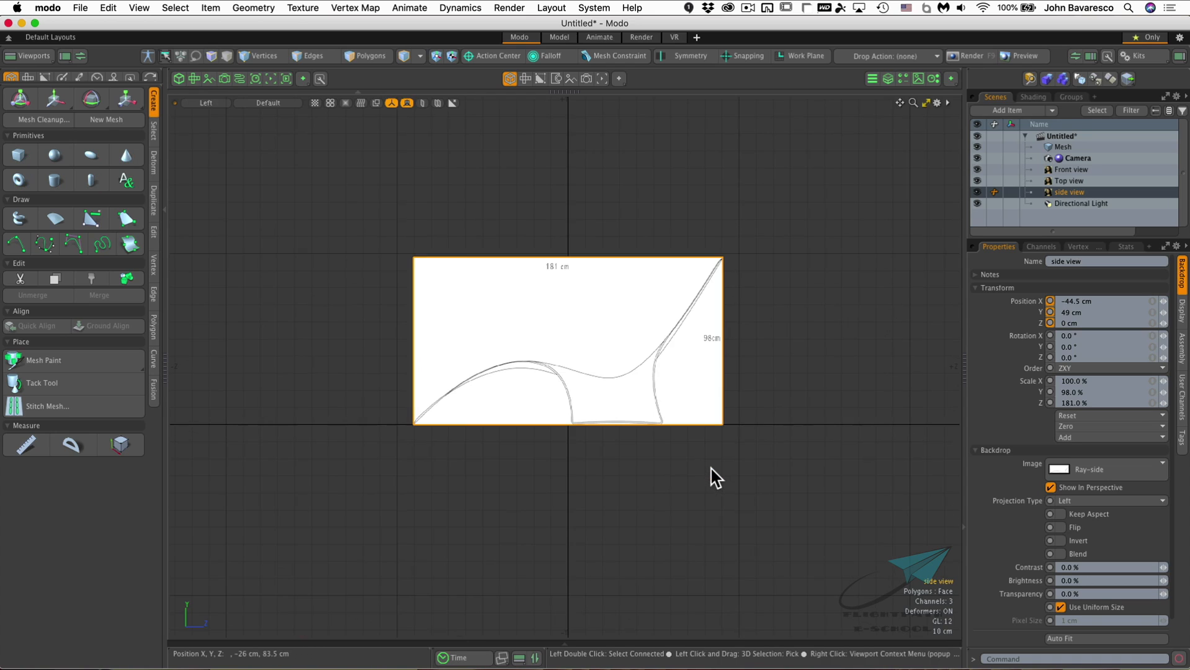
key(ctrl+space)
click(773, 475)
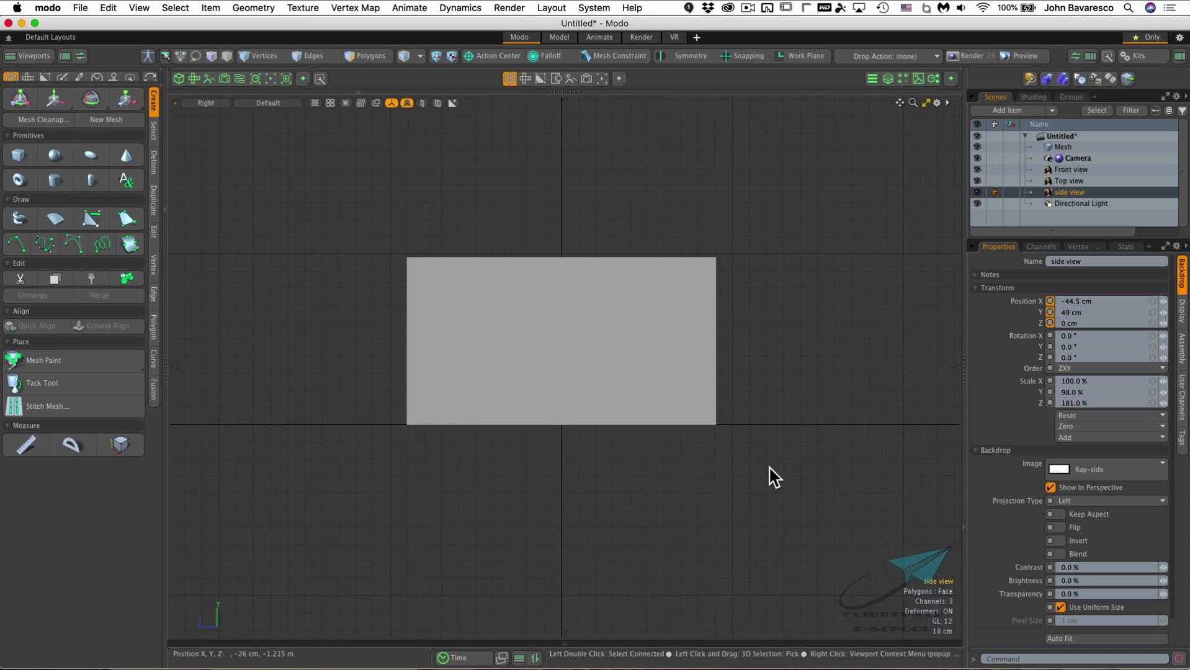
key(ctrl+space)
click(707, 472)
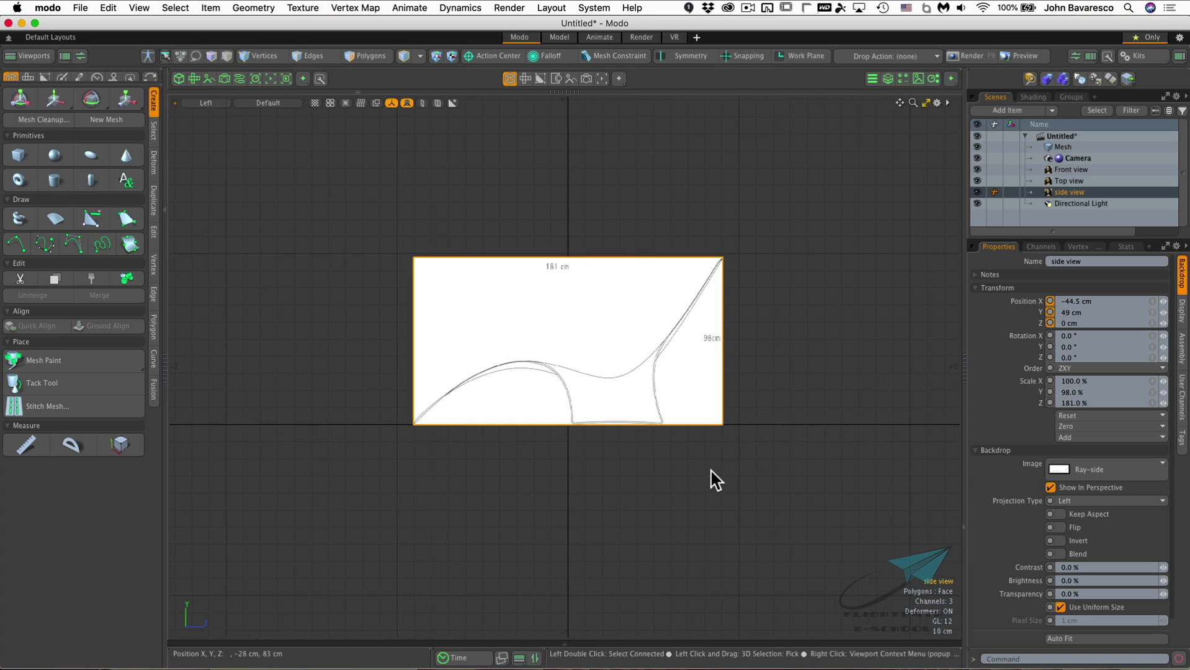
click(1096, 501)
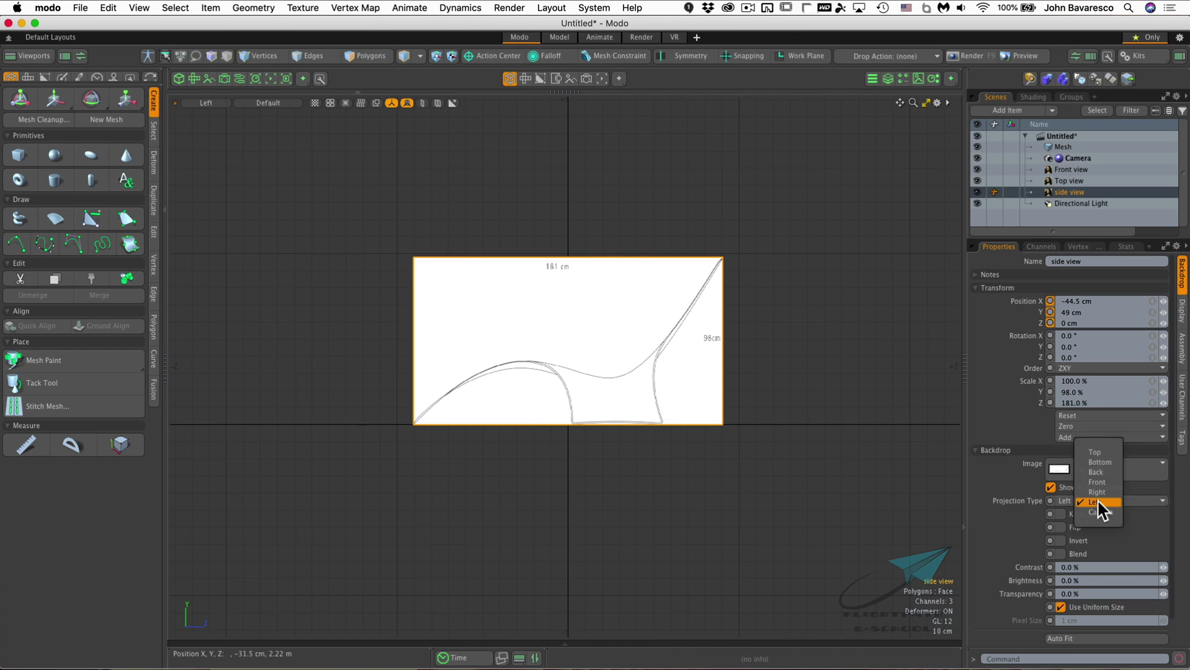
click(1097, 490)
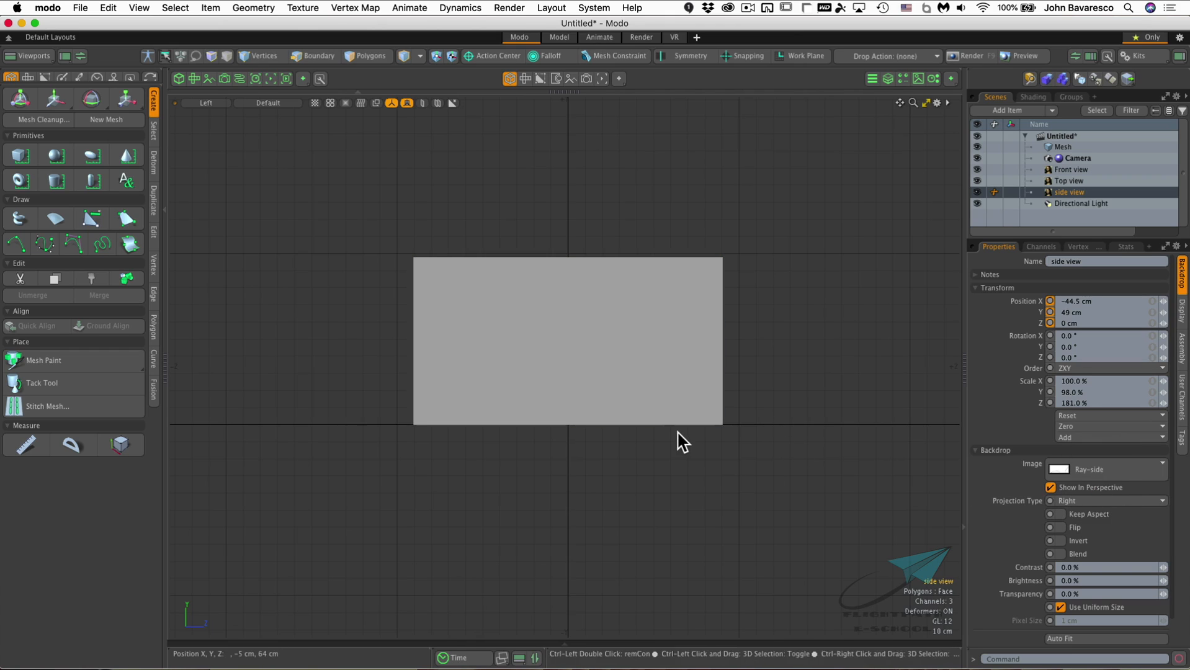
Examine how the front, top and side backdrops line up around the guide box in the Right and Perspective views
key(ctrl+space)
click(782, 445)
ctrl+alt+drag(693, 391, 686, 336)
key(ctrl+space)
click(751, 347)
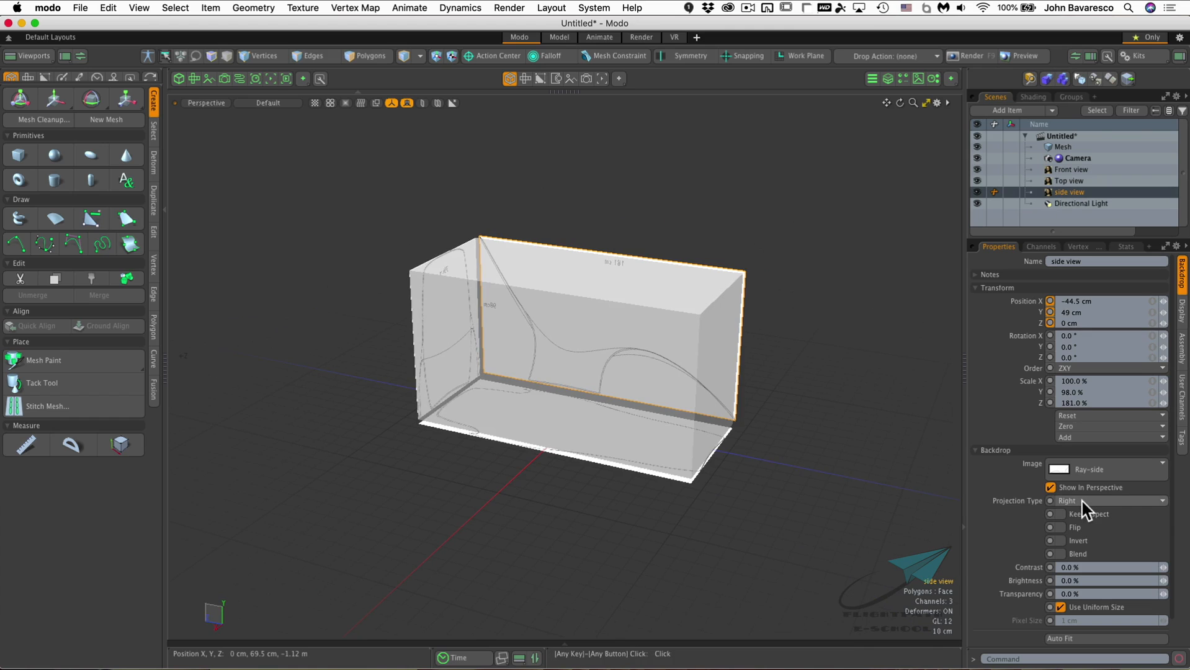
mouse_move(544, 364)
alt+mouse_down()
mouse_move(526, 353)
mouse_move(555, 345)
alt+mouse_up()
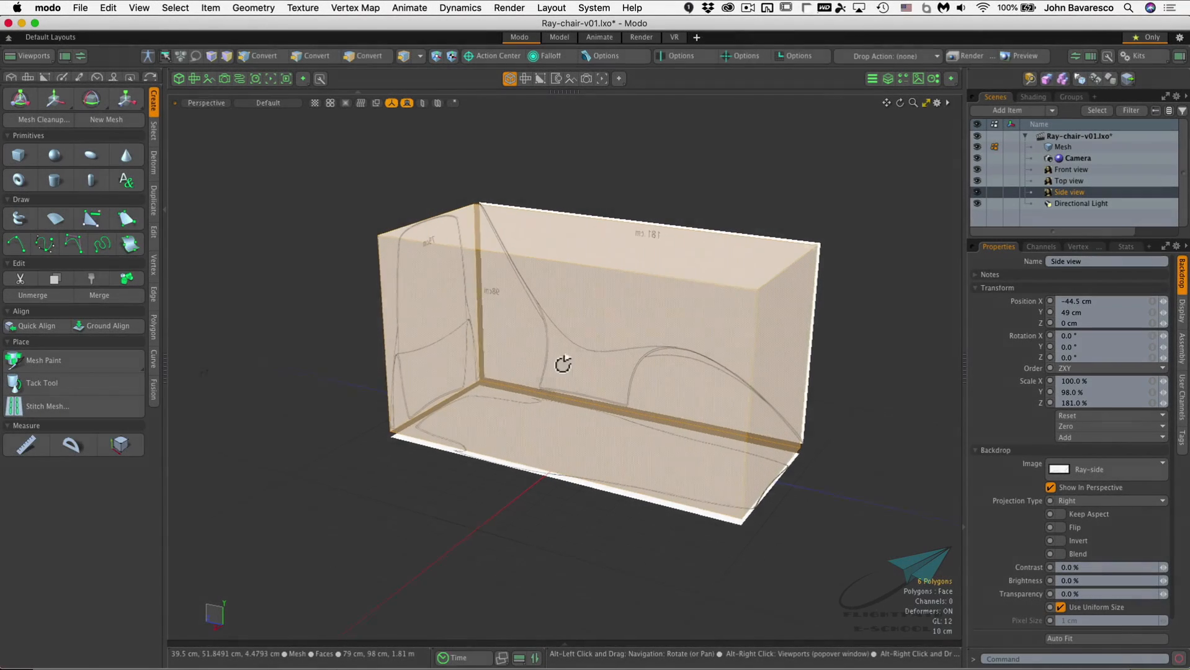
alt+drag(562, 364, 560, 364)
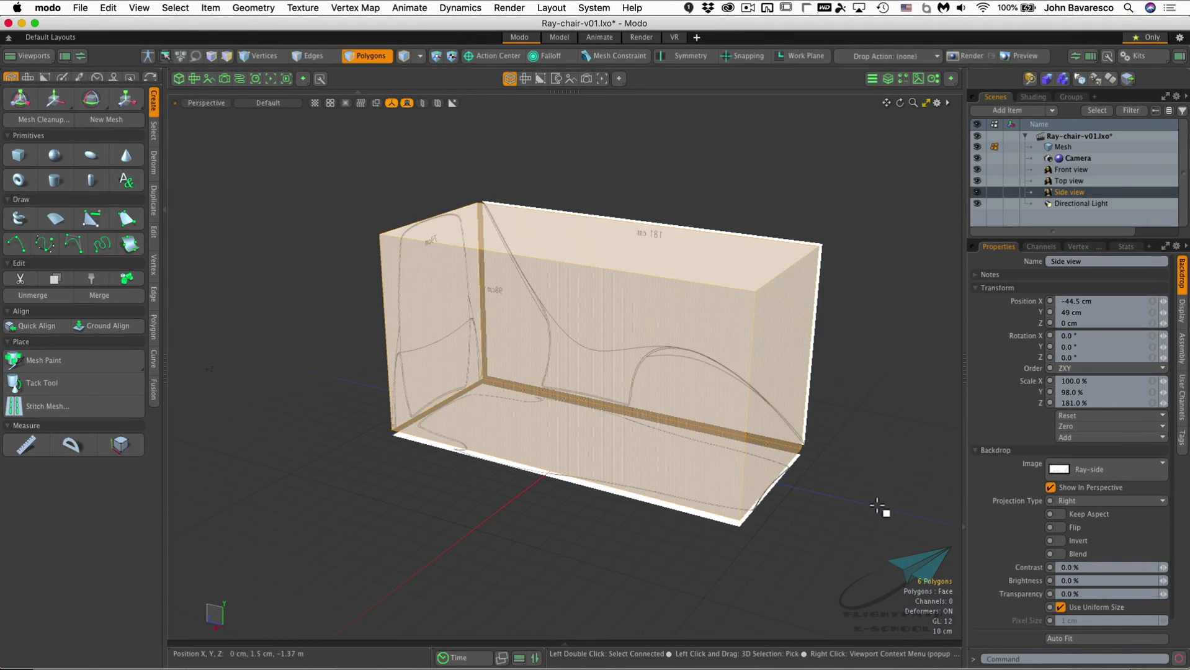
Hide the Top view and Front view backdrops and delete the guide box's polygons from the mesh
click(977, 181)
click(977, 169)
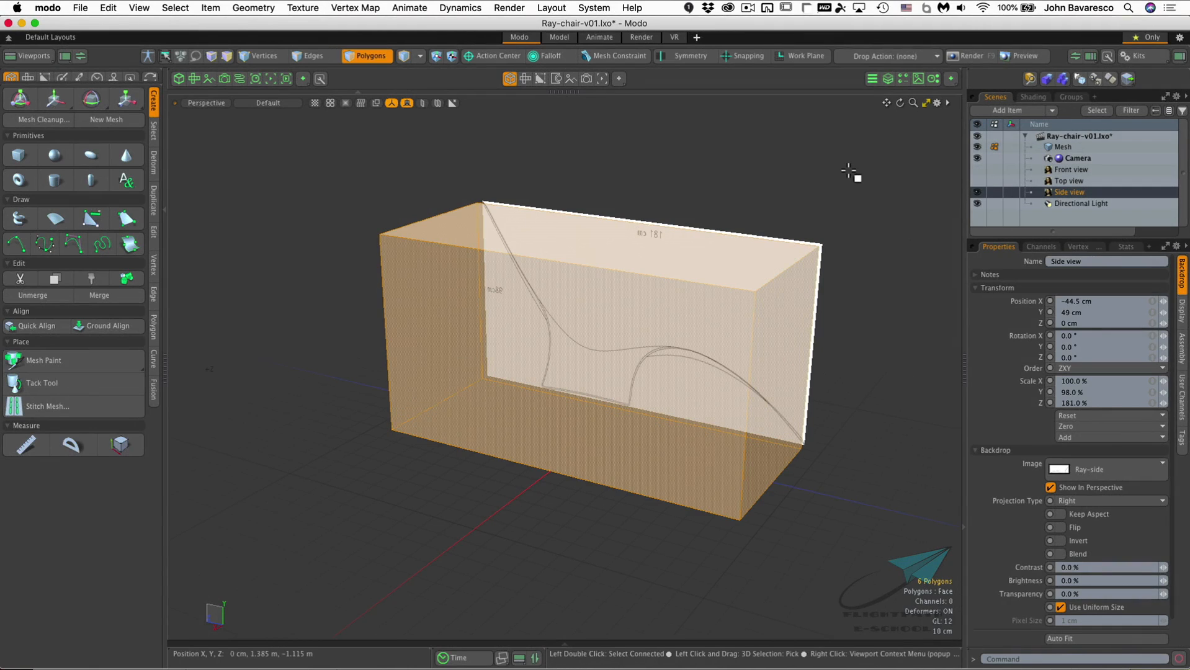
click(1062, 147)
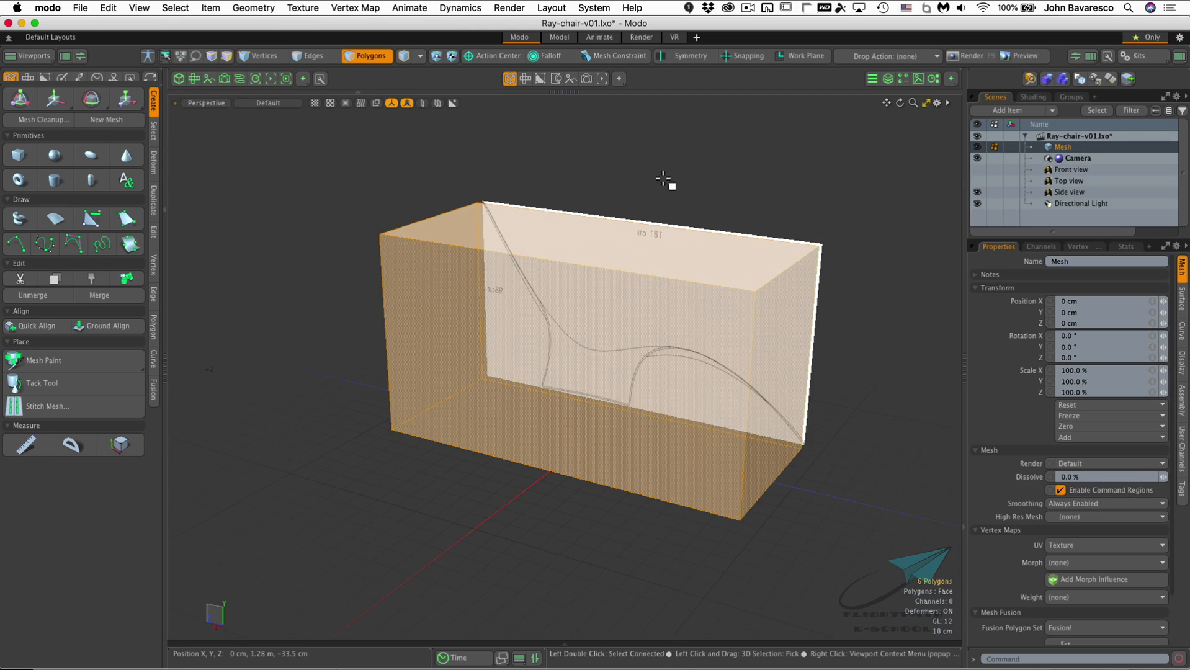
key(Delete)
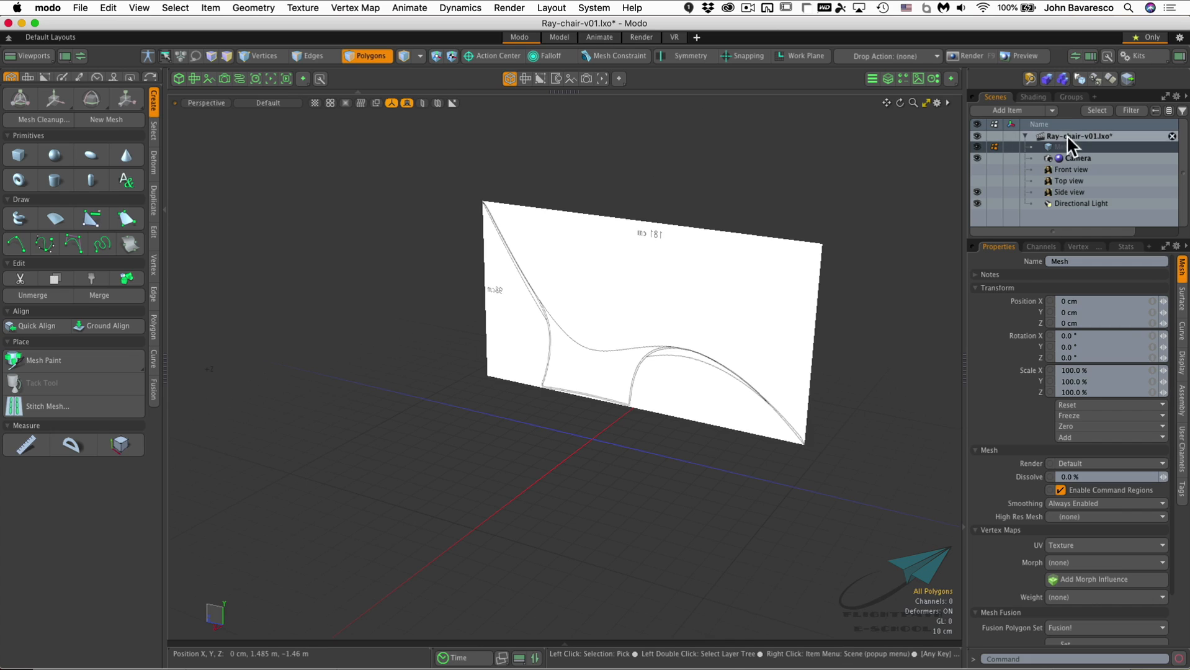
alt+drag(619, 326, 616, 359)
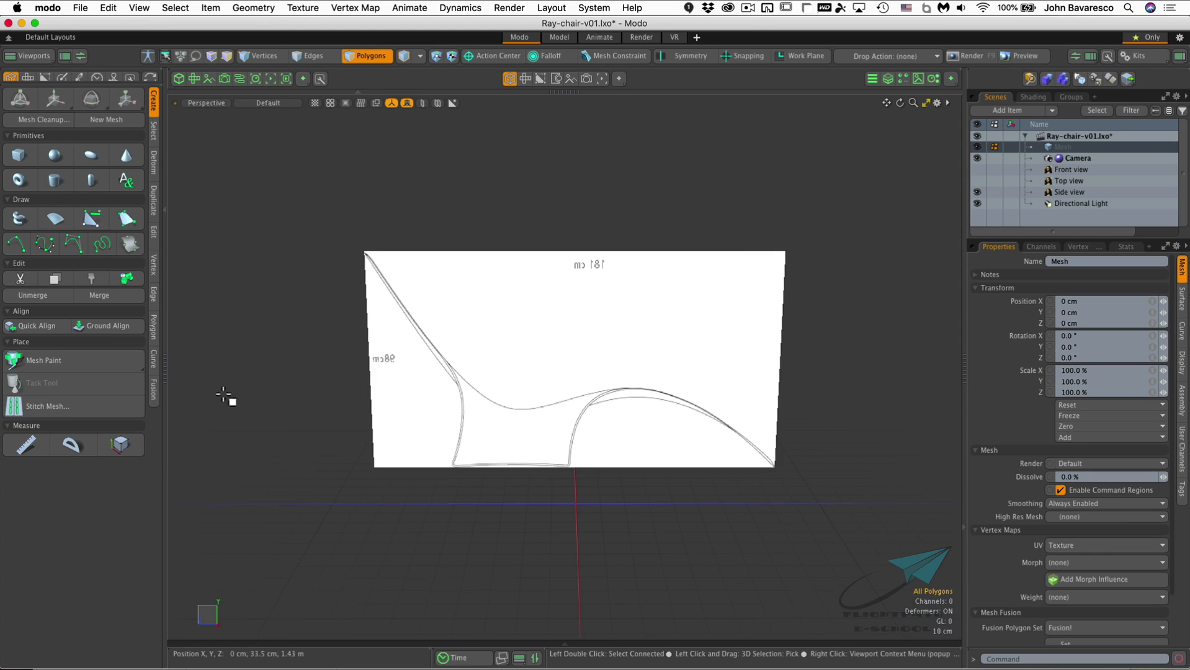
Switch to the Right view of the side backdrop and start the B-Spline curve tool
click(156, 358)
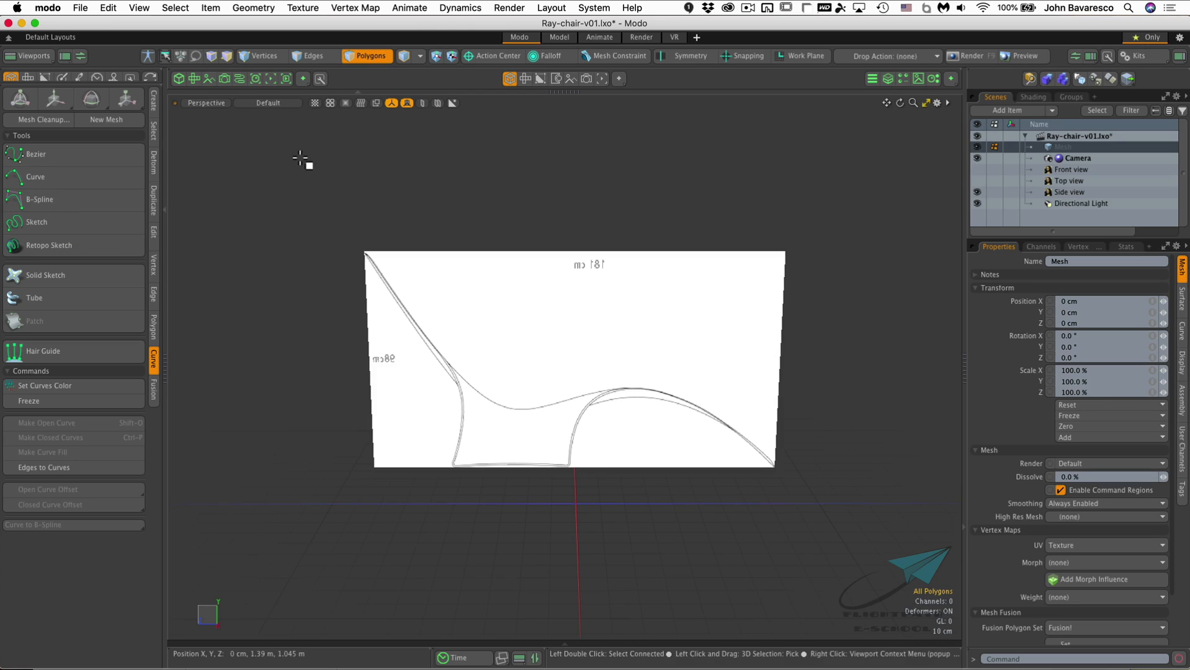
key(ctrl+space)
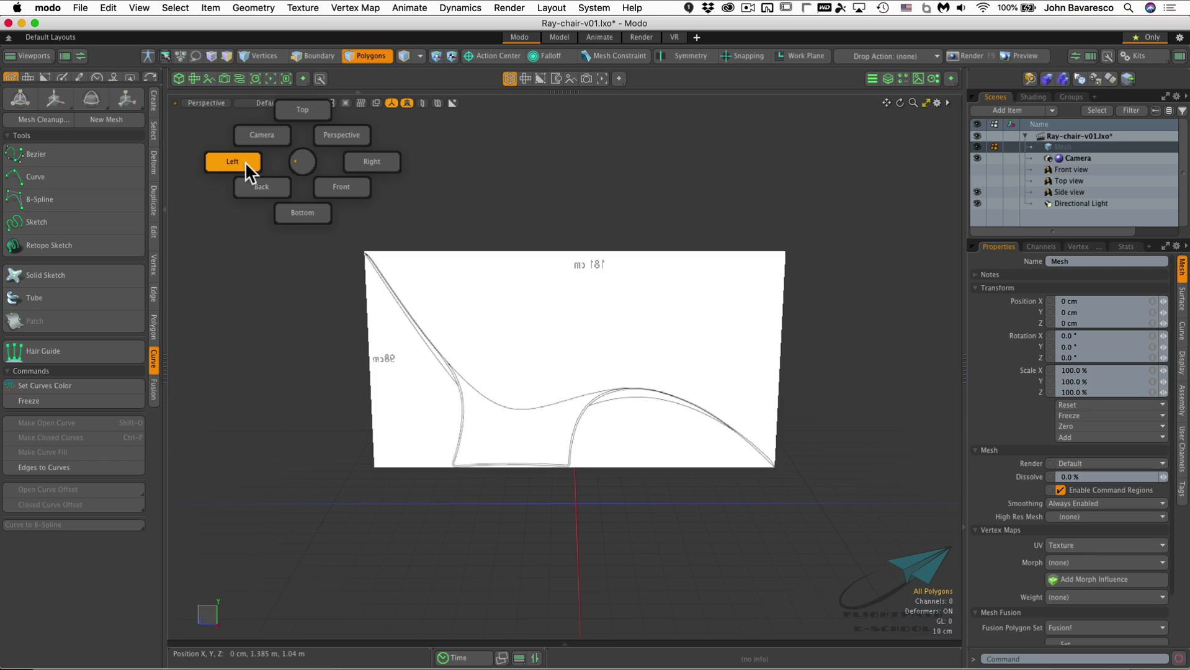
click(349, 161)
ctrl+alt+drag(469, 307, 482, 273)
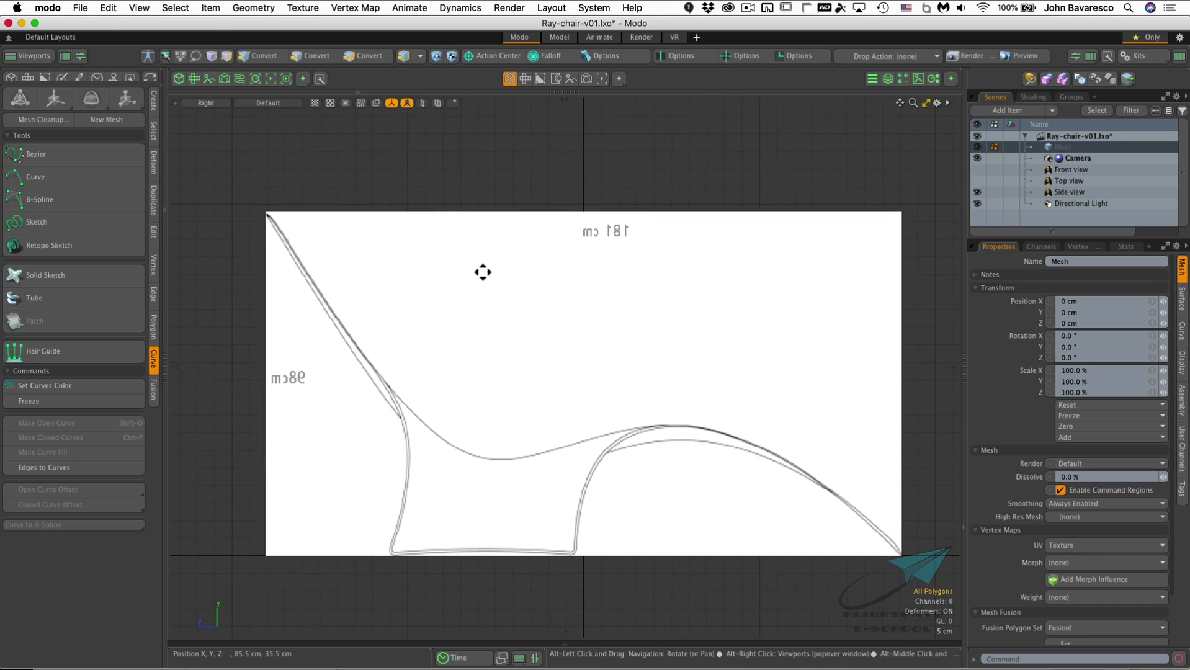
click(76, 201)
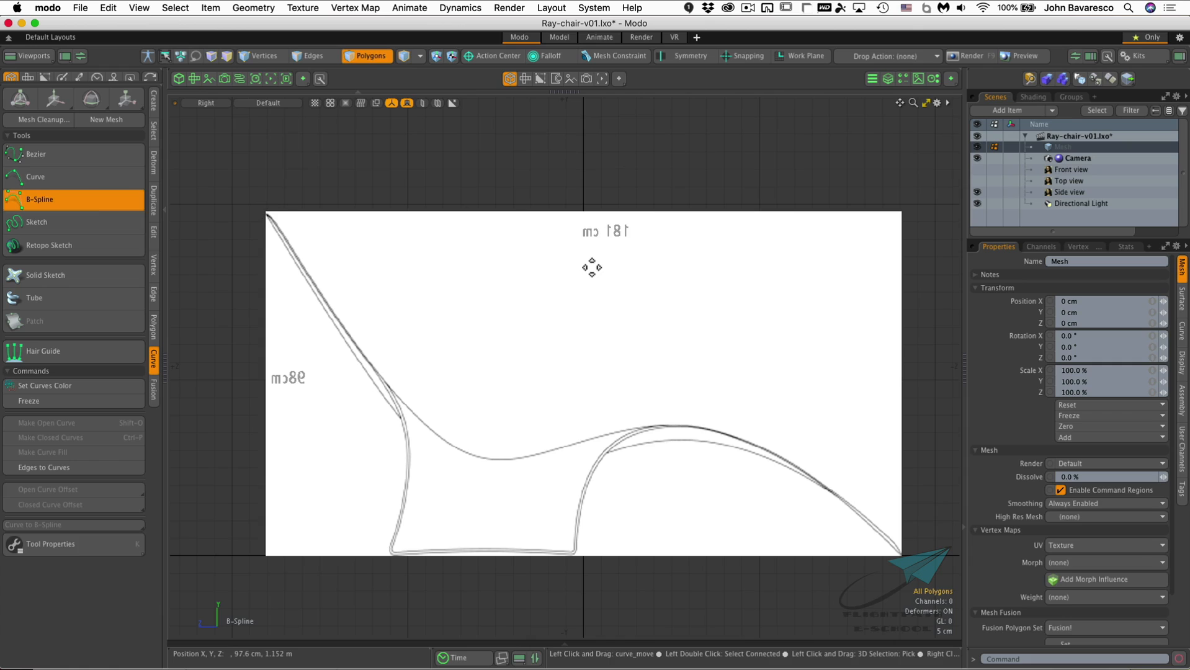
Try a three-point B-spline above the side view backdrop and undo its points
click(301, 207)
click(525, 205)
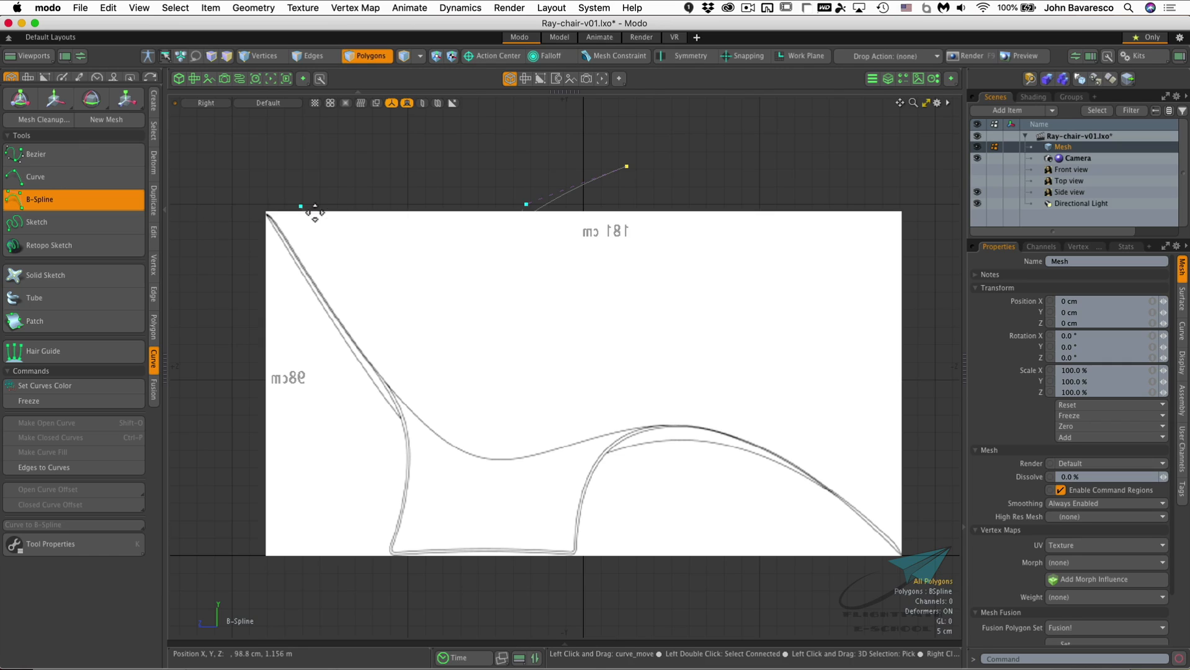
key(super+z)
key(super+z)
key(super+z)
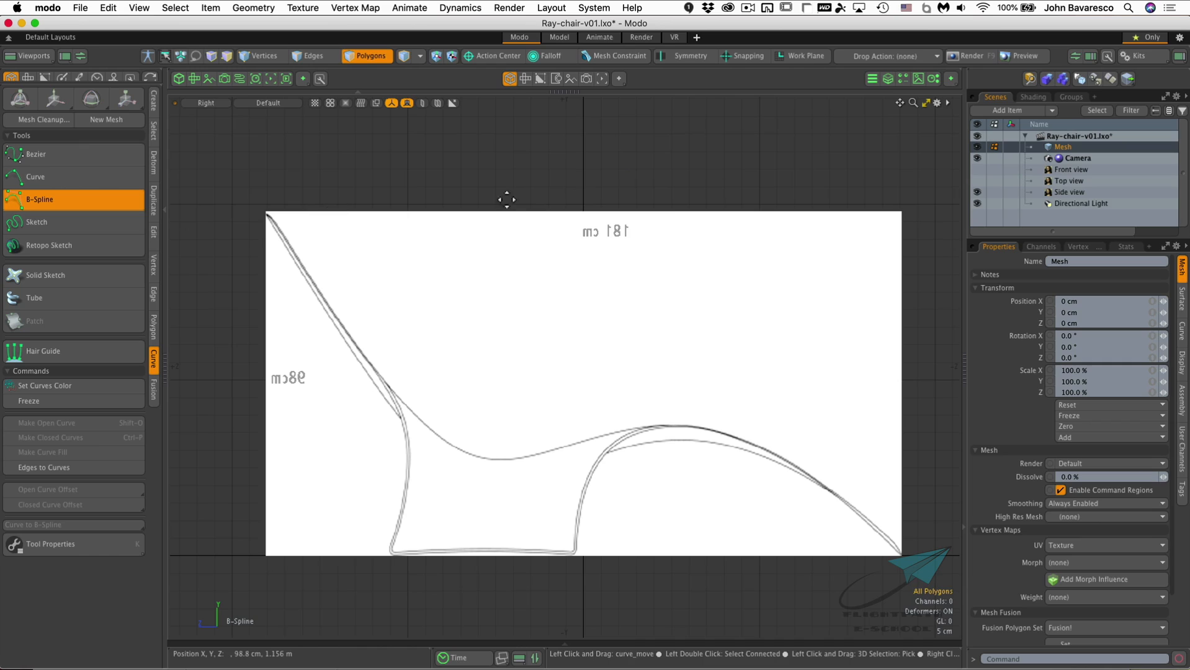
Set the Side view backdrop's transparency to 63.5 % and invert its image
click(1089, 192)
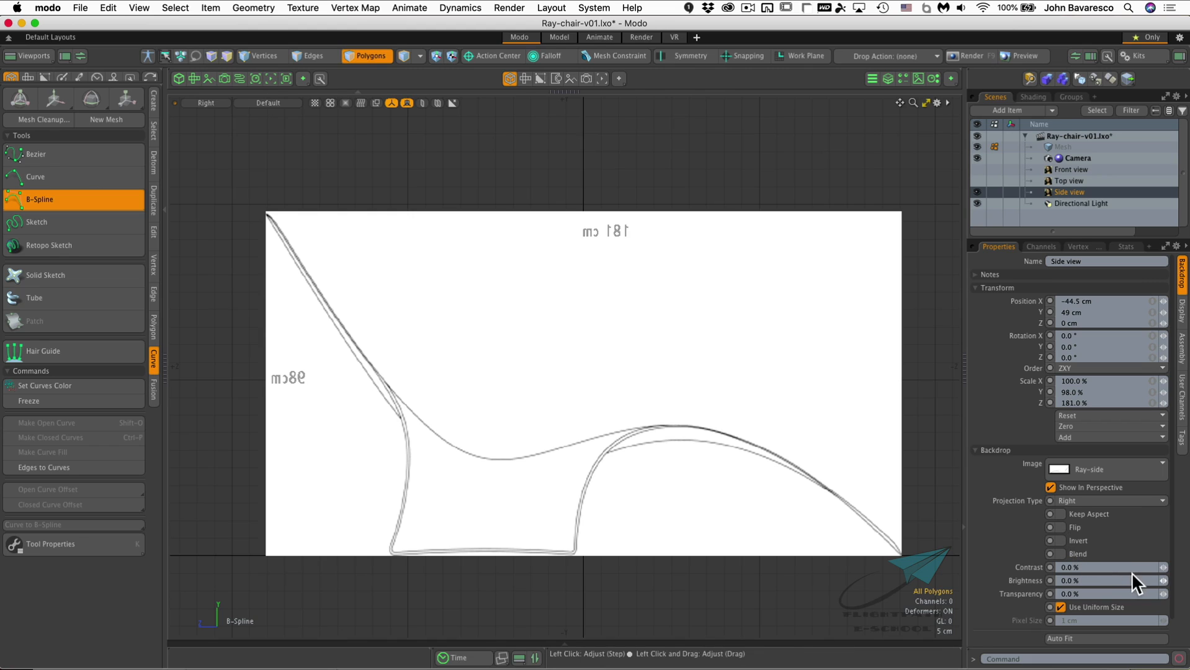
mouse_move(1161, 594)
mouse_down()
mouse_move(1184, 594)
mouse_move(1171, 594)
mouse_up()
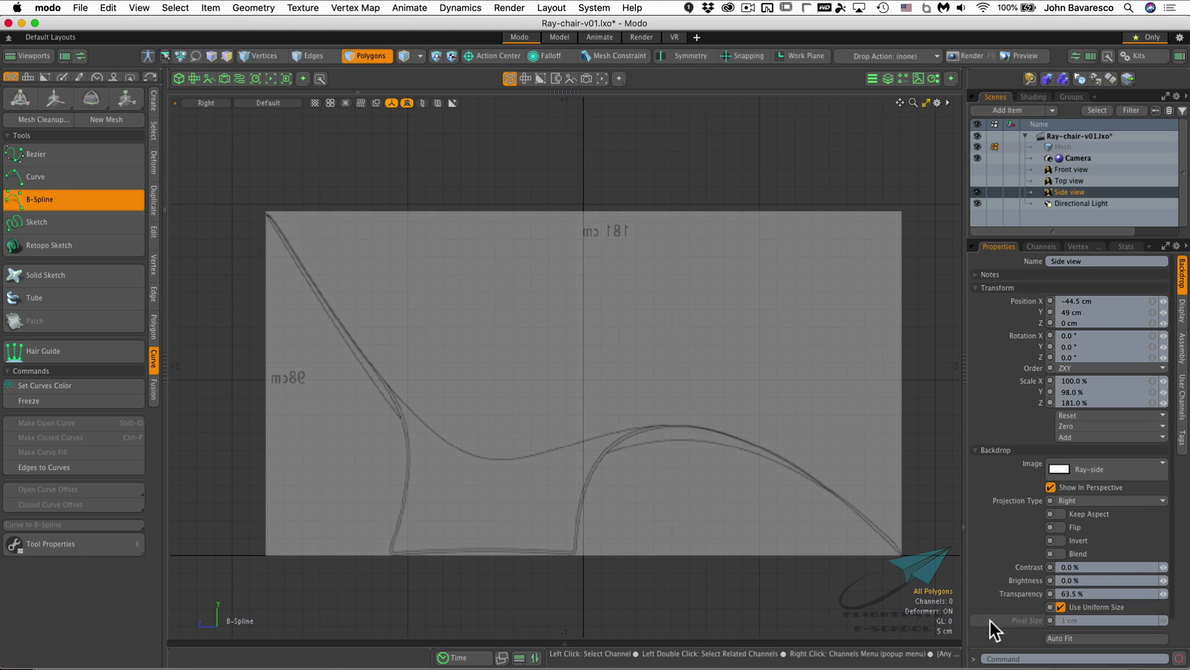
click(1061, 540)
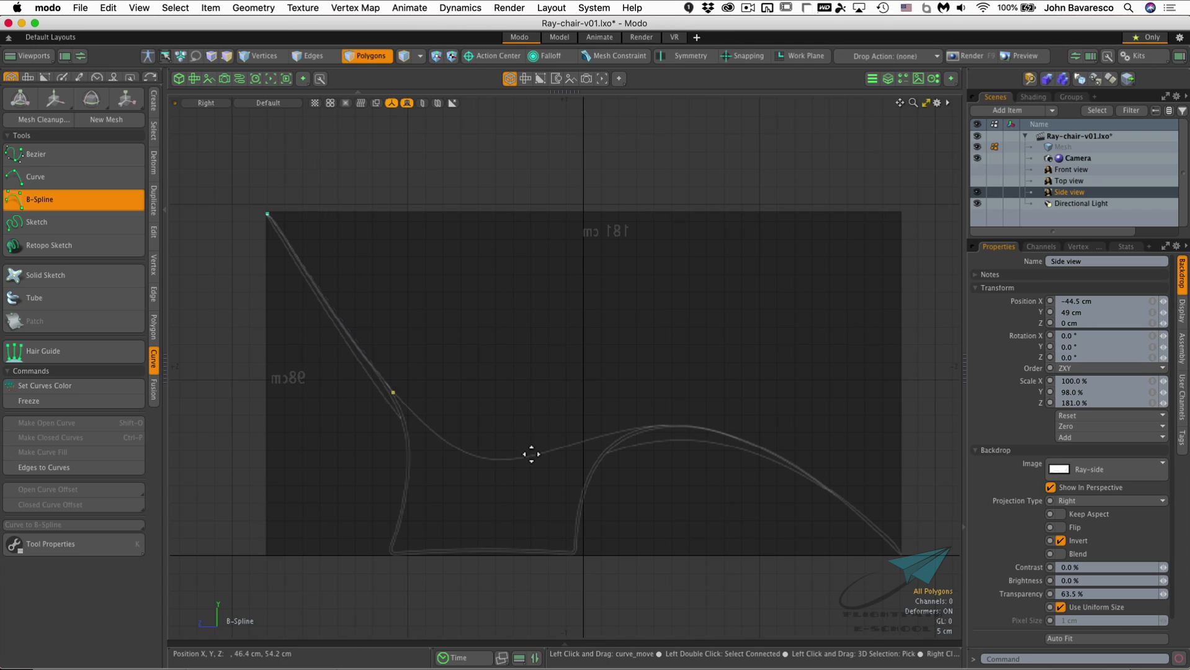
Draw a five-point B-spline along the chair's upper profile from the top of the backrest to the foot end
click(692, 426)
drag(692, 425, 687, 425)
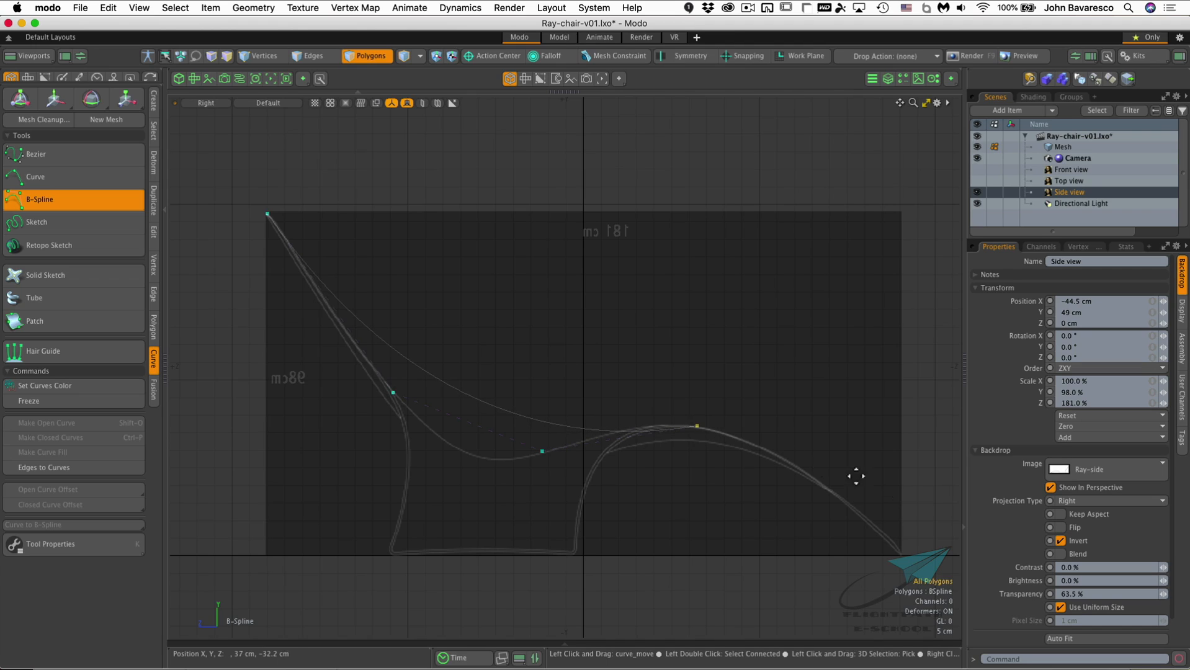
click(903, 553)
drag(903, 553, 899, 550)
Move the B-spline's control points until the curve follows the chair's upper profile, and finish the curve
drag(699, 433, 747, 391)
drag(545, 458, 462, 528)
drag(739, 391, 714, 362)
drag(895, 548, 899, 554)
drag(463, 527, 469, 536)
drag(721, 354, 720, 349)
drag(393, 393, 386, 391)
key(space)
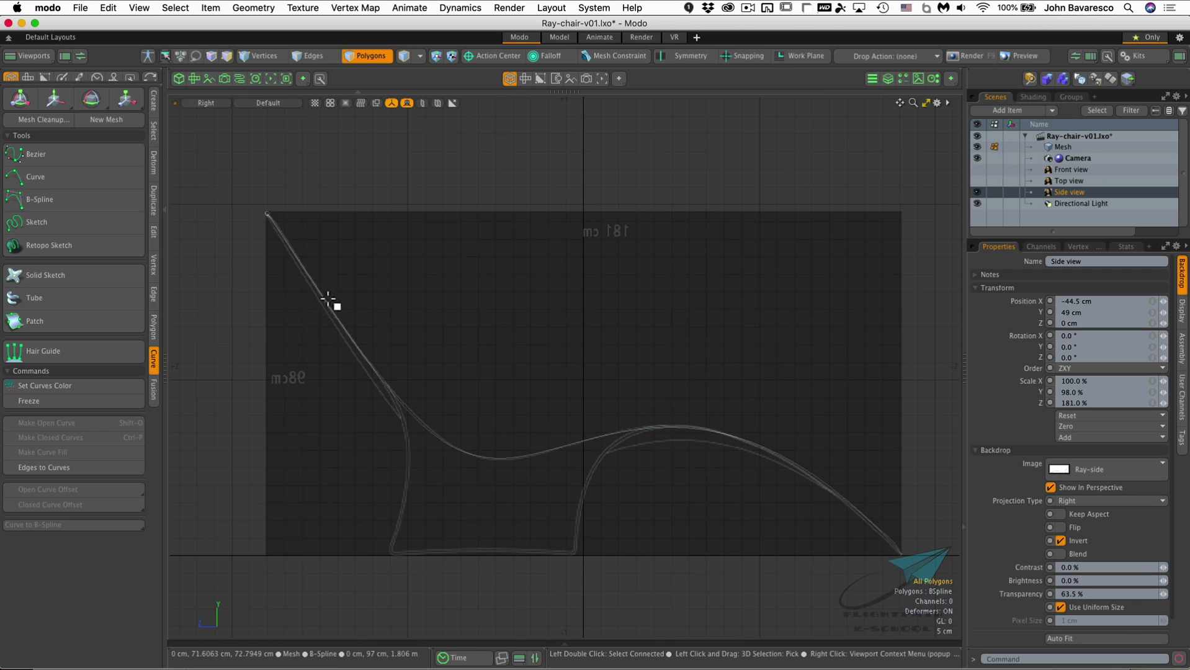
Select the traced B-spline in polygon mode and switch to the Perspective view
click(380, 54)
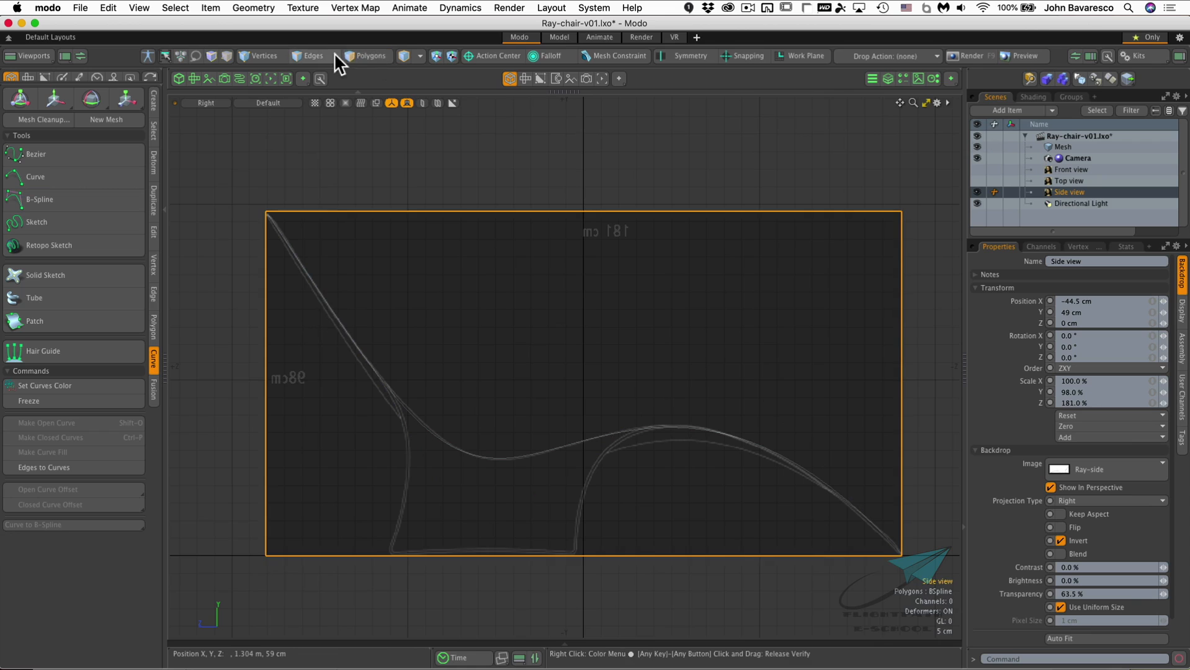
click(364, 56)
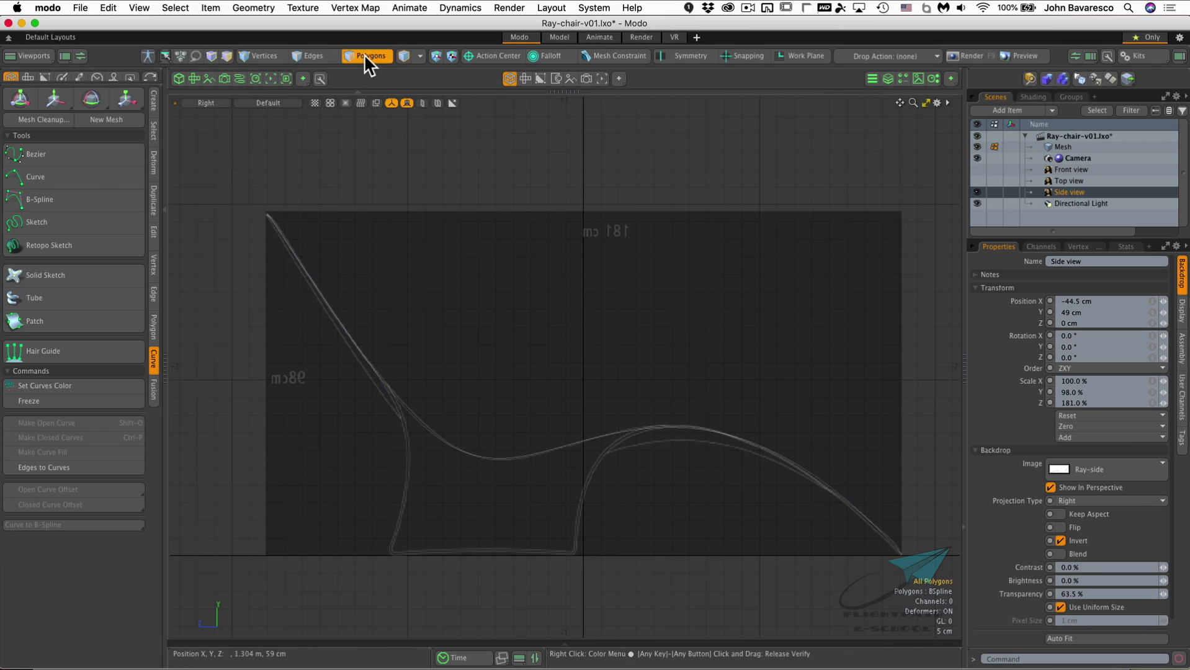
double_click(318, 291)
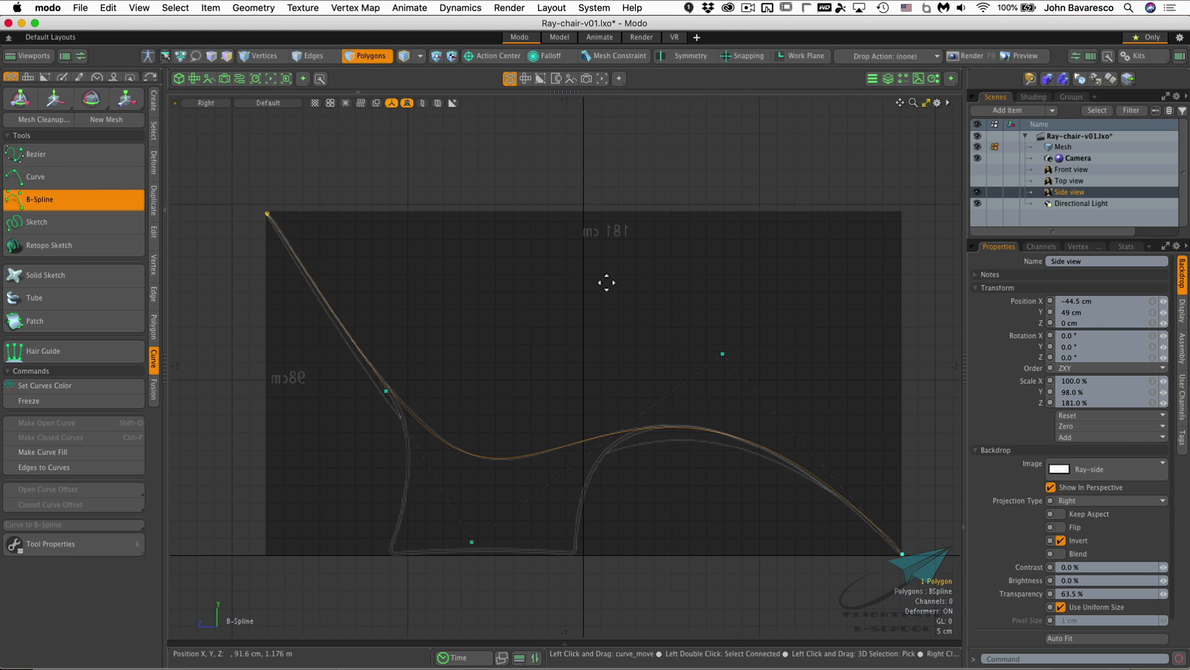
ctrl+alt+drag(614, 168, 591, 178)
key(ctrl+space)
click(621, 164)
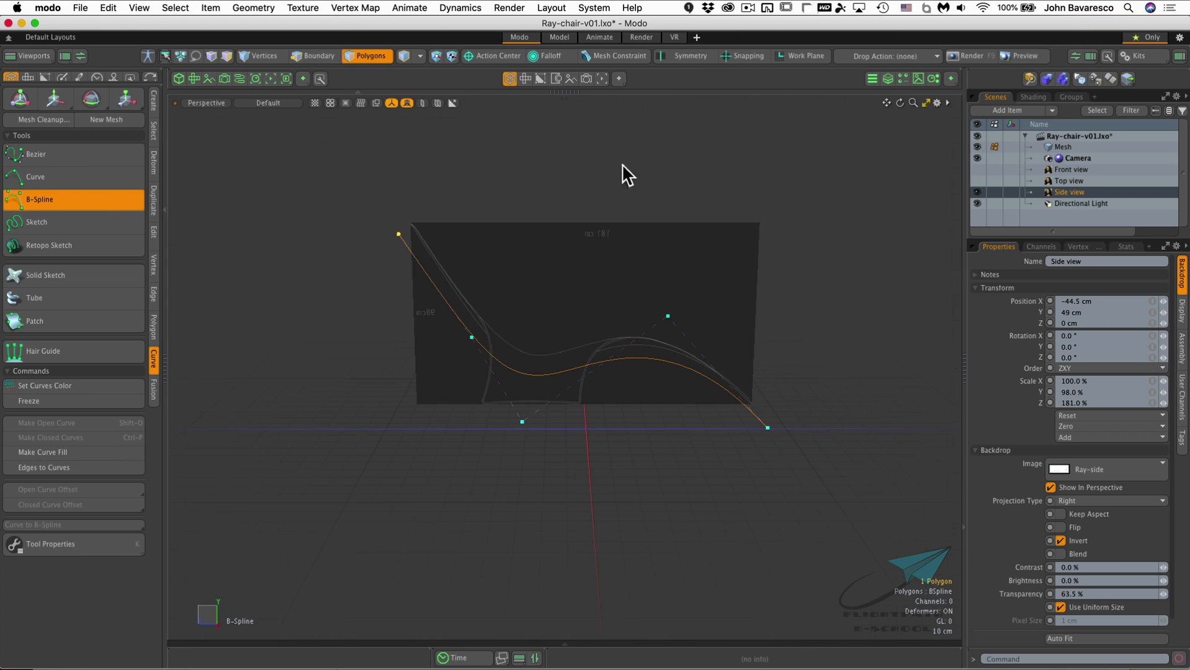
Extrude the selected curve sideways toward the side view backdrop with the polygon Extrude tool
alt+drag(632, 207, 611, 240)
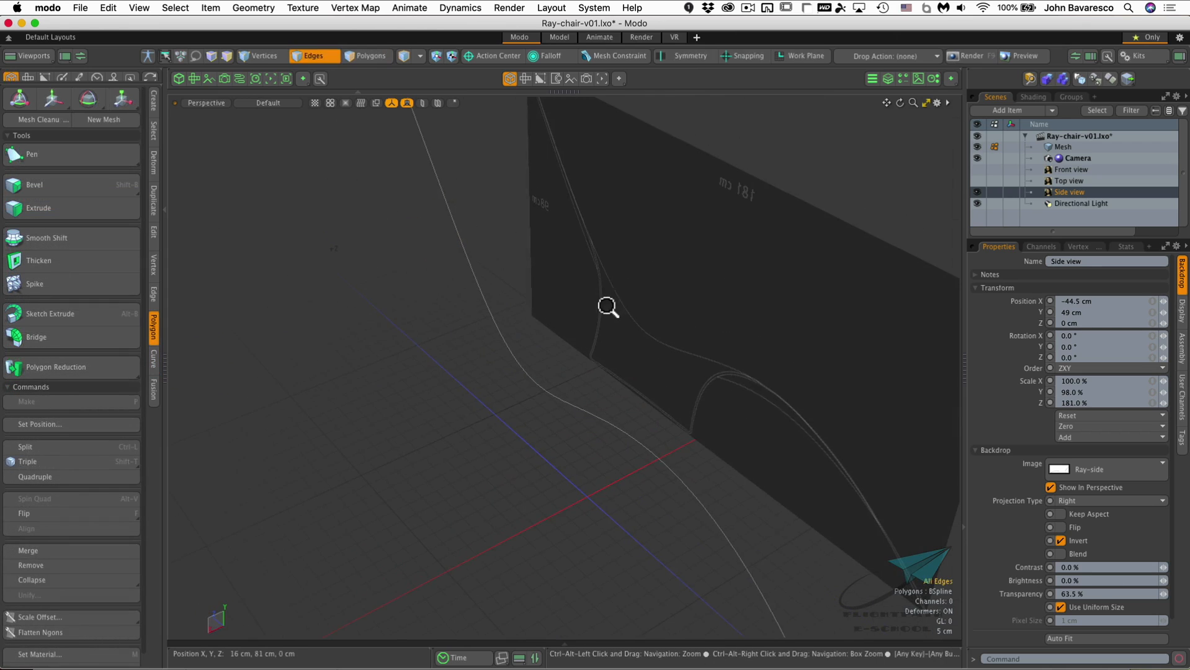
alt+drag(608, 305, 521, 319)
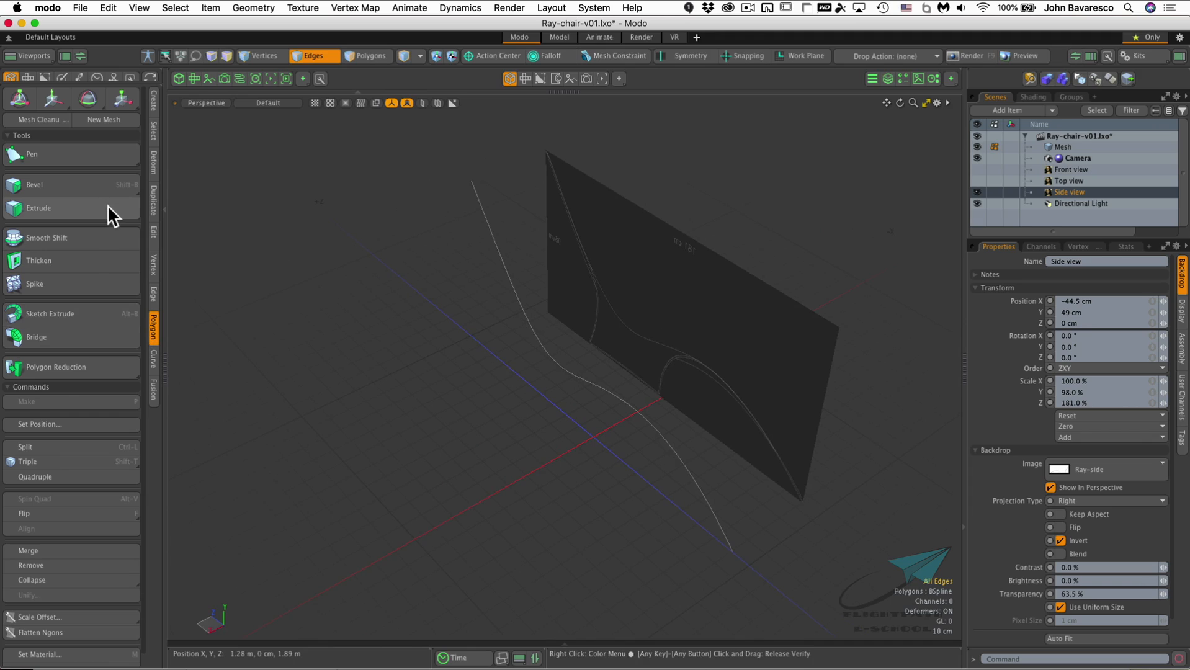
click(367, 56)
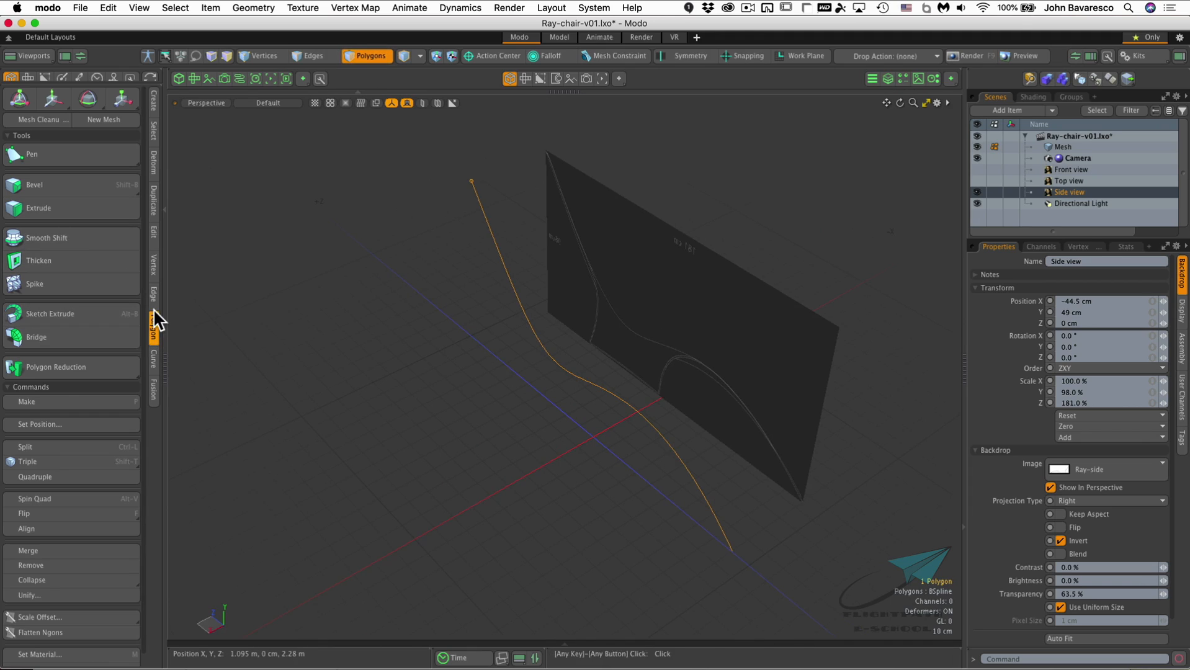
click(82, 207)
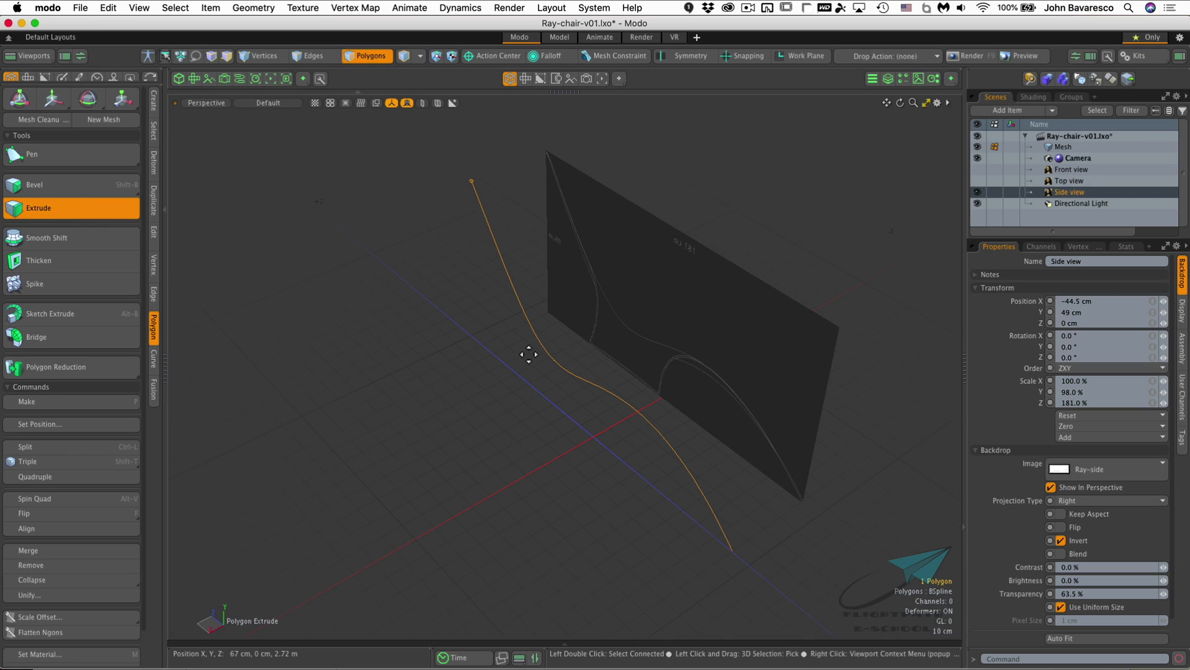
drag(549, 391, 632, 348)
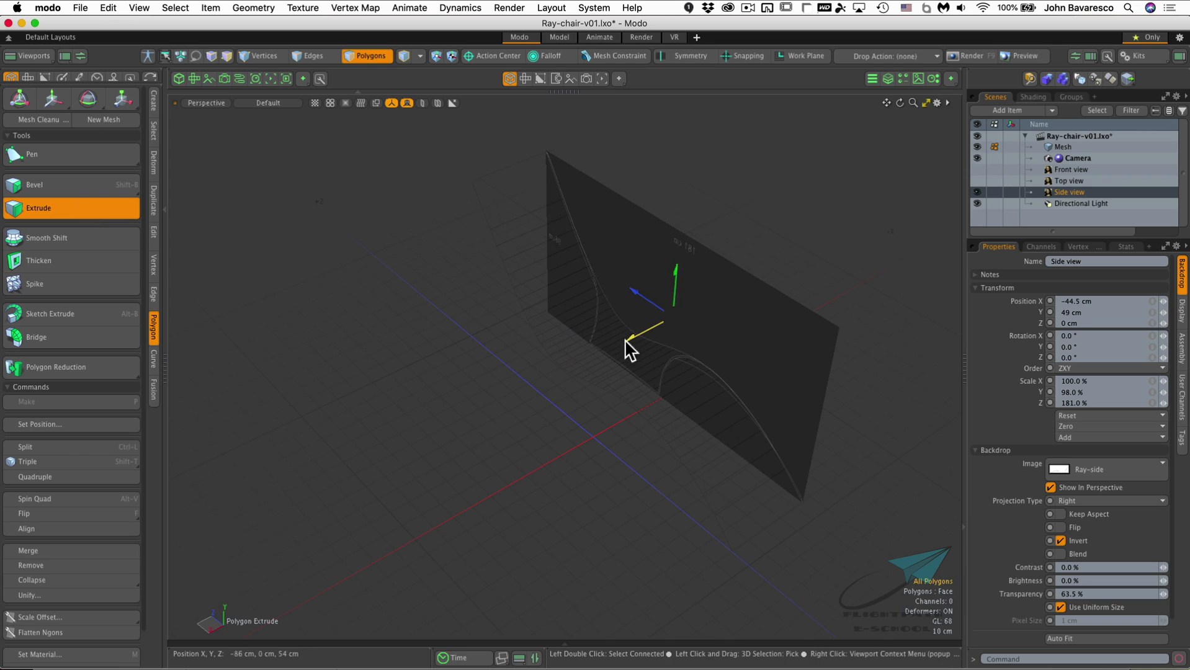
alt+drag(610, 274, 665, 114)
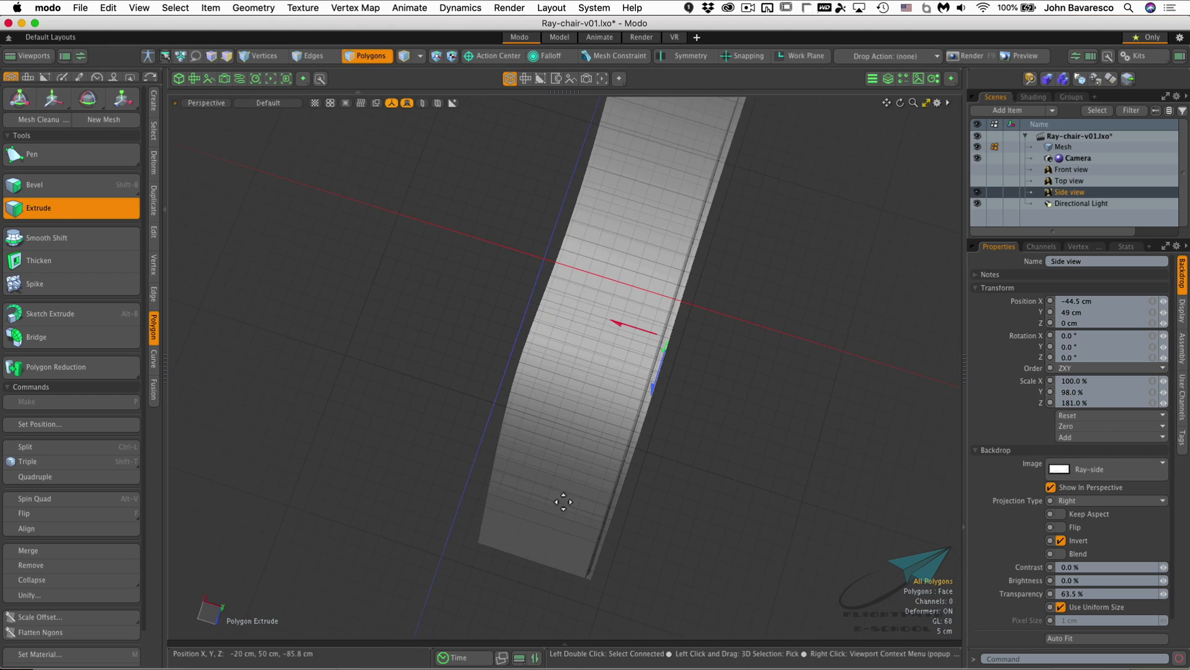
alt+drag(568, 425, 650, 409)
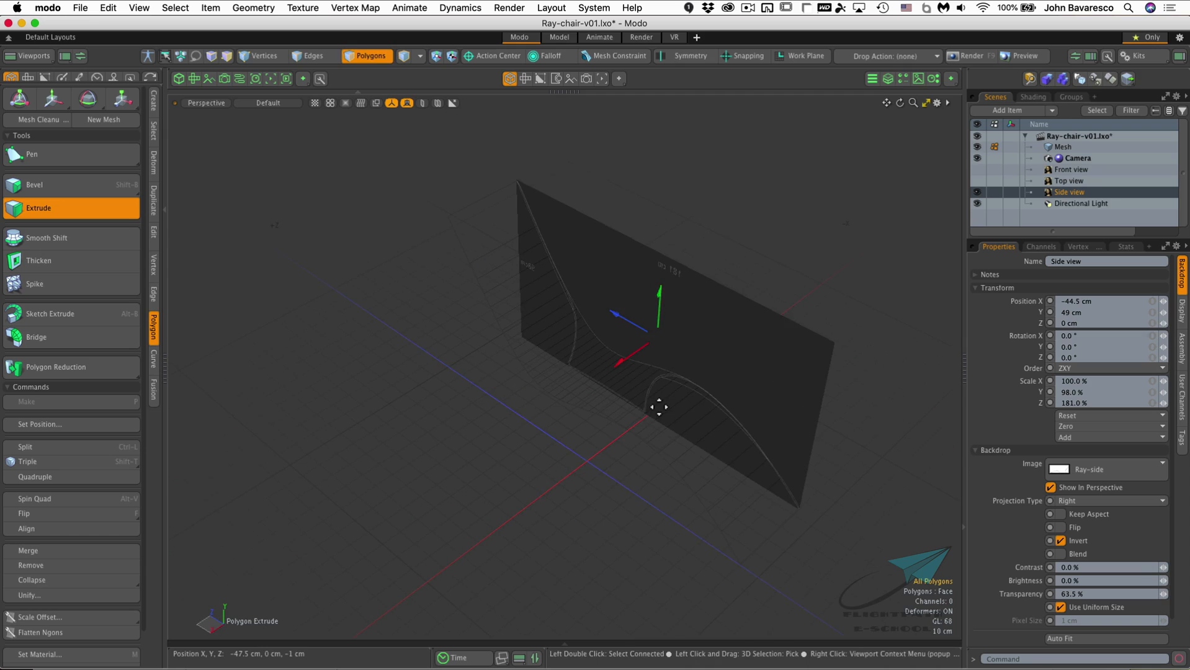
Set Show Work Plane to Never and turn off the grid in the 3D viewport's visibility properties
key(o)
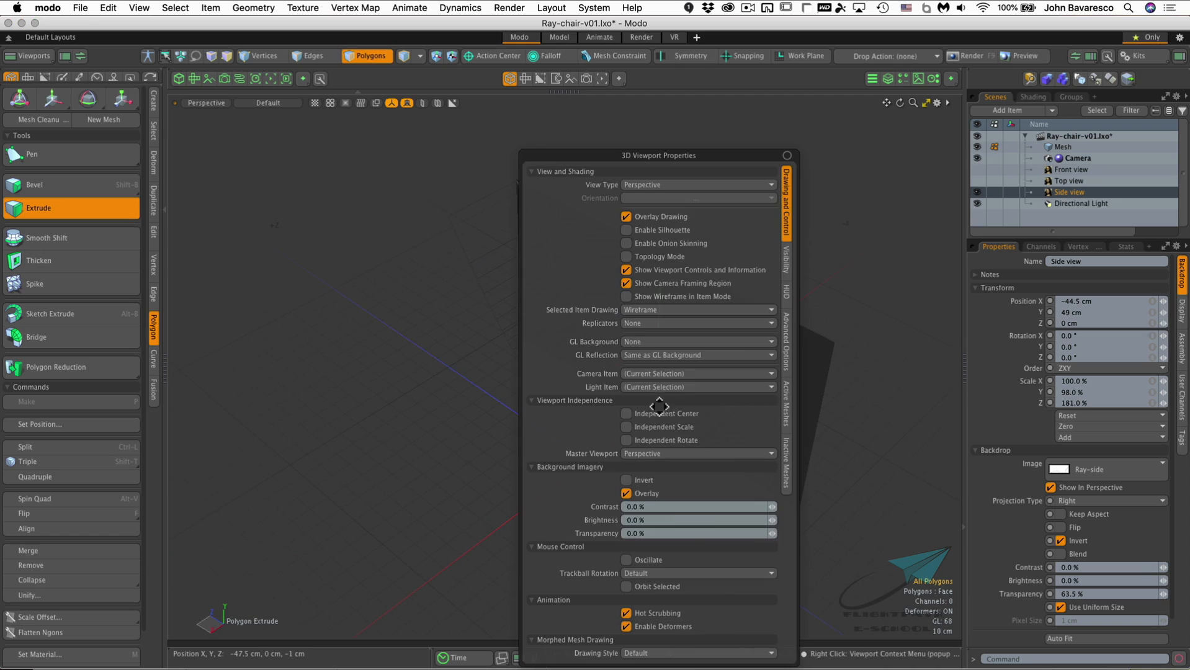
click(785, 268)
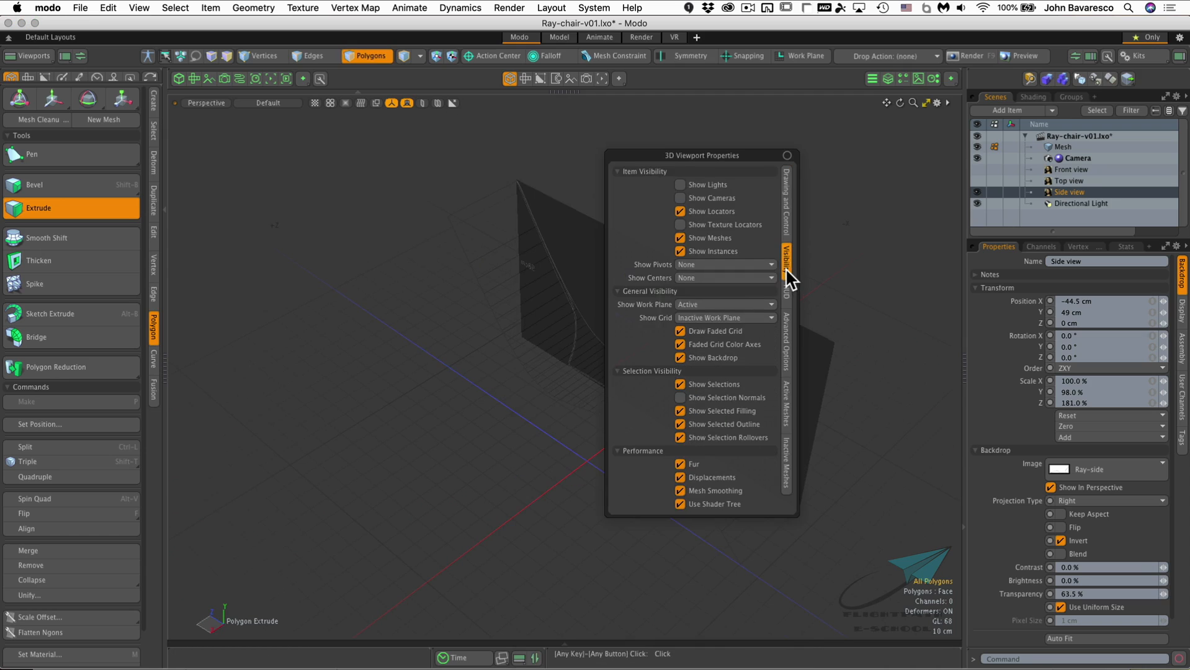
click(722, 304)
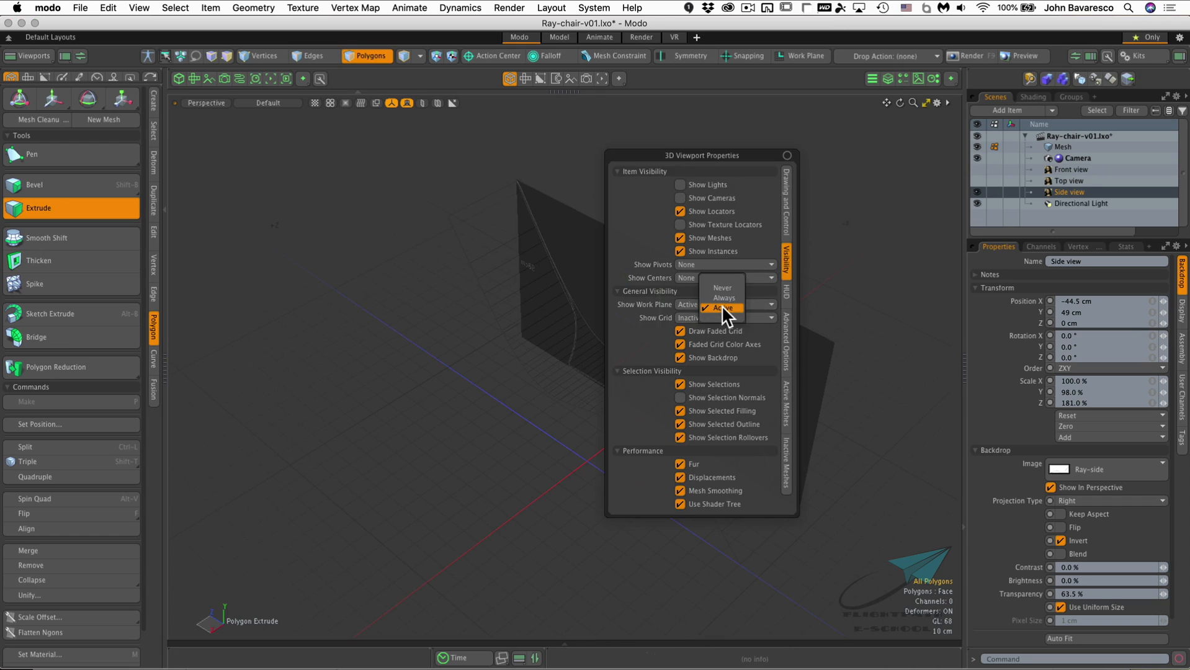
click(722, 290)
click(721, 317)
click(724, 305)
Inspect the extruded surface, drop the Extrude tool and undo the extrusion of the curve
alt+drag(483, 364, 559, 205)
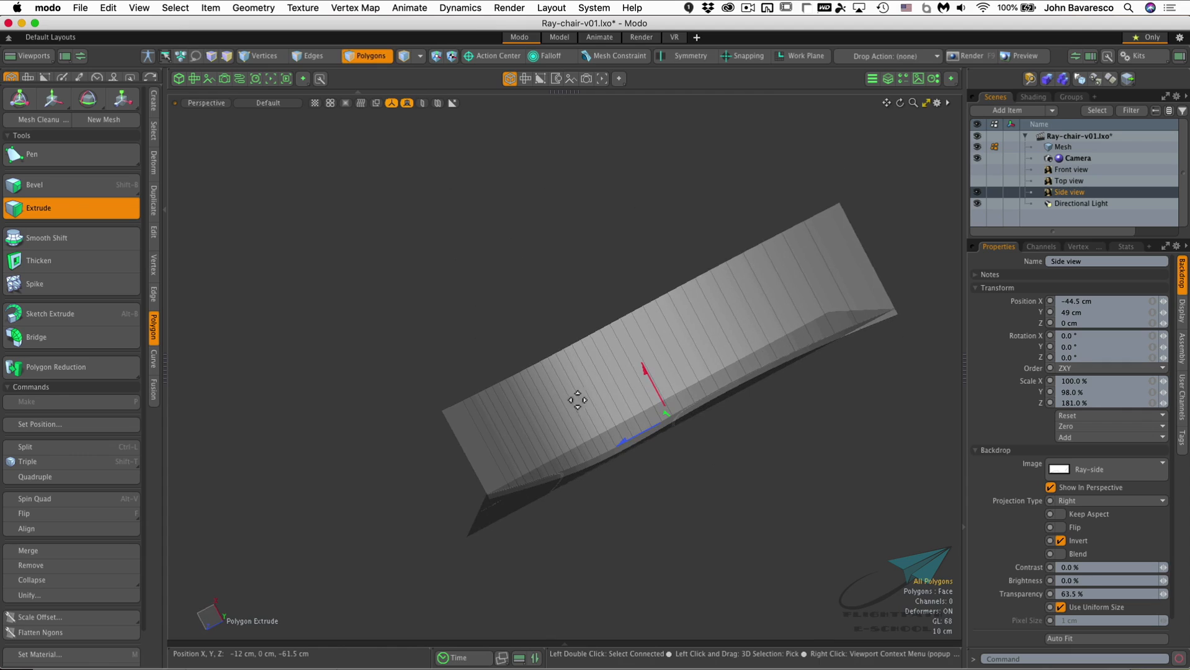
alt+drag(644, 352, 571, 380)
key(space)
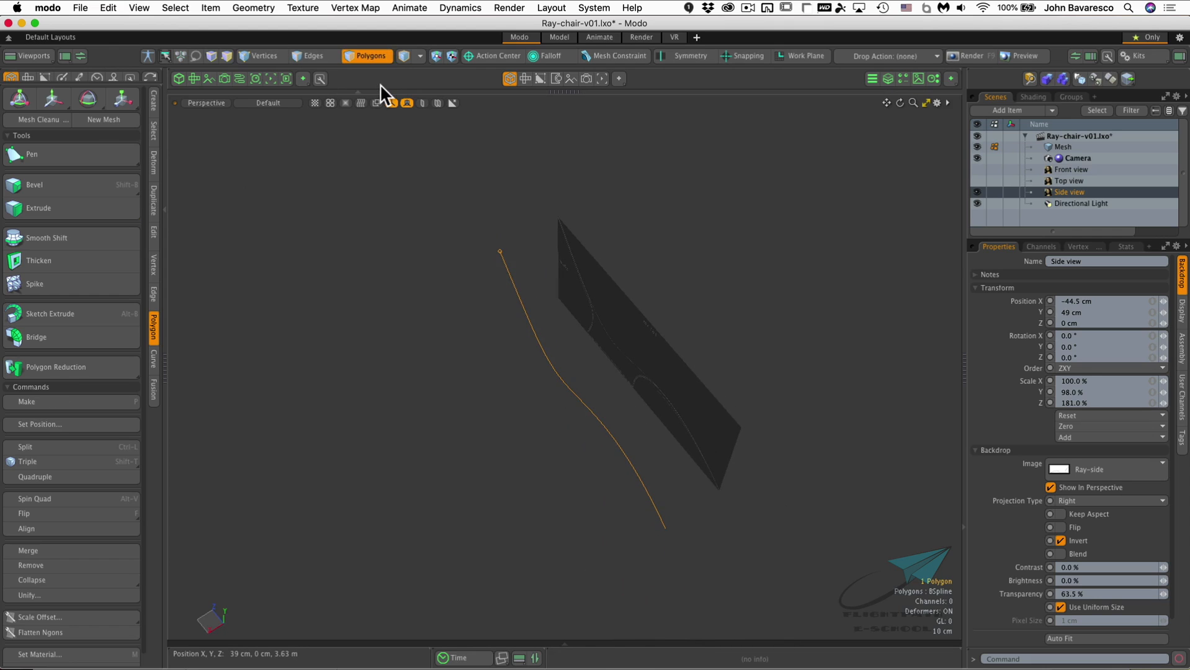
Duplicate the profile curve with the Transform tool and move the copy sideways onto the side view backdrop
key(y)
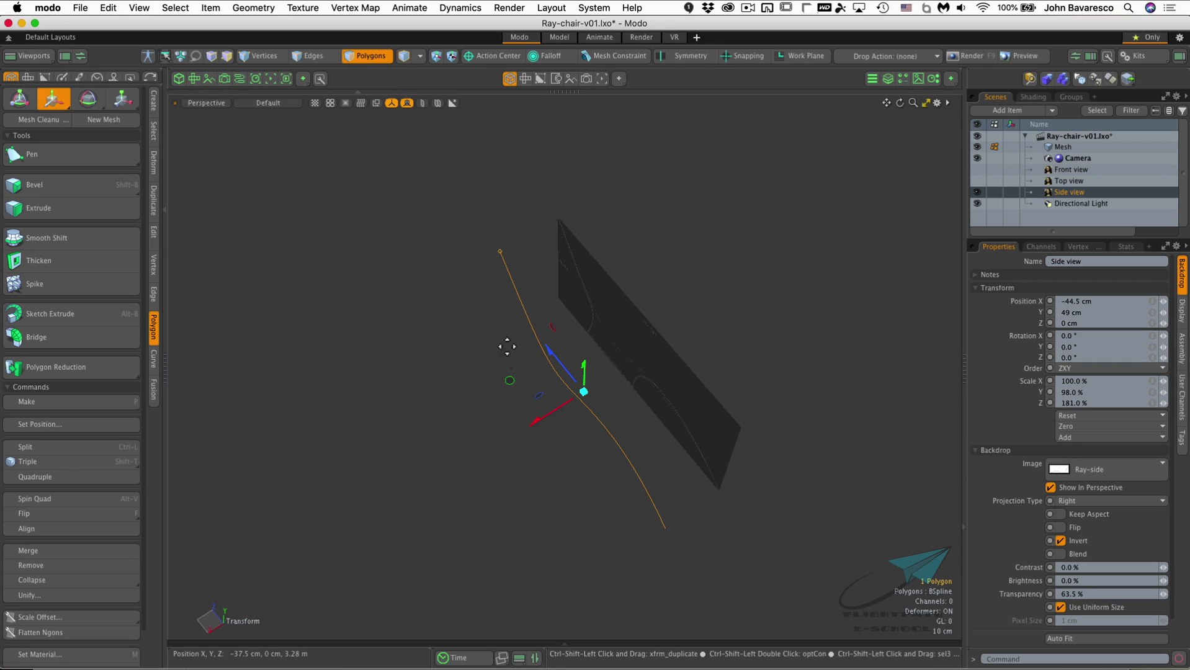
ctrl+shift+drag(546, 415, 575, 395)
ctrl+shift+drag(577, 395, 592, 276)
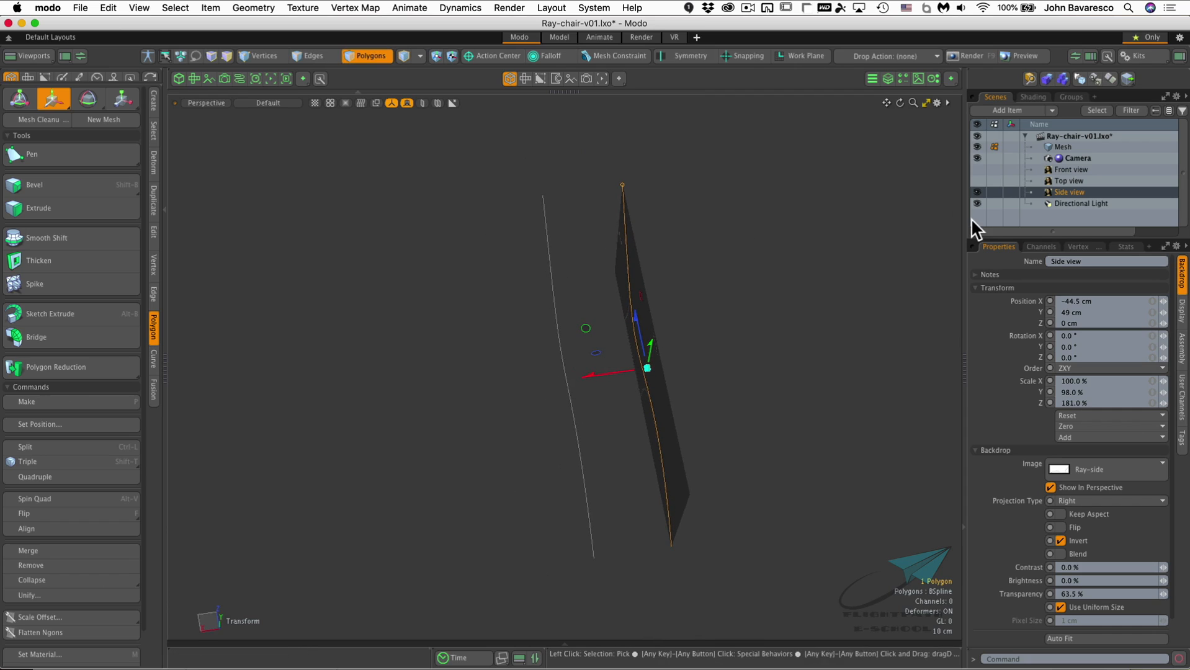
Show the Front view backdrop, then select the original centre curve and move it sideways along X toward the chair outline's edge
click(977, 169)
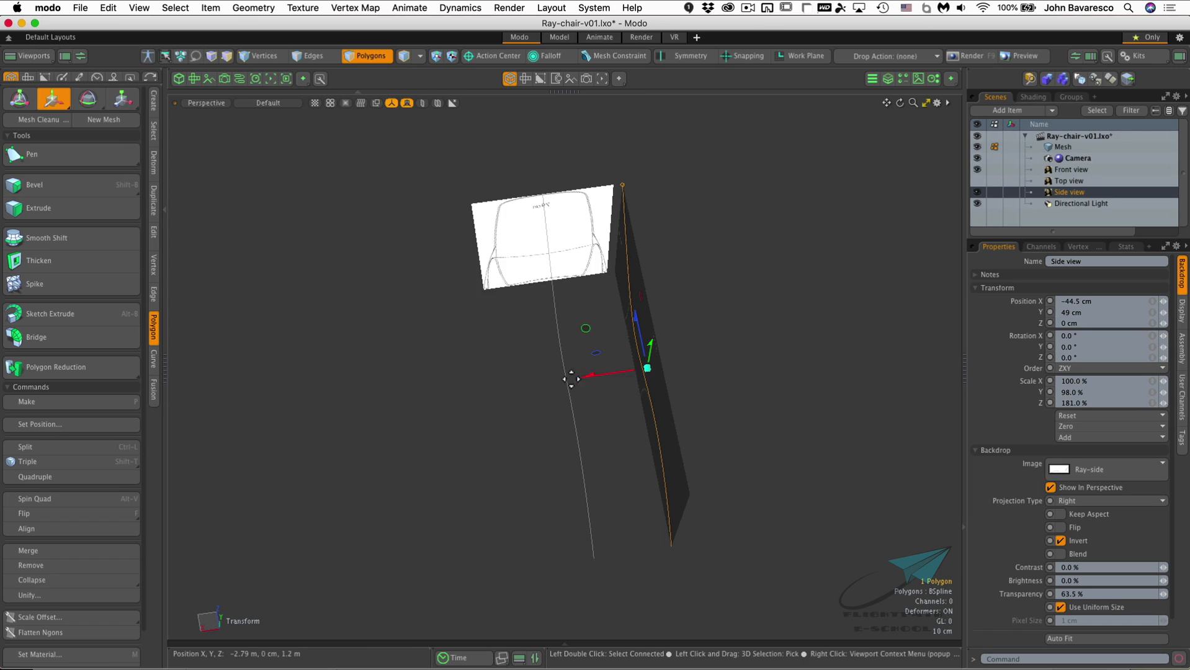
key(q)
key(Return)
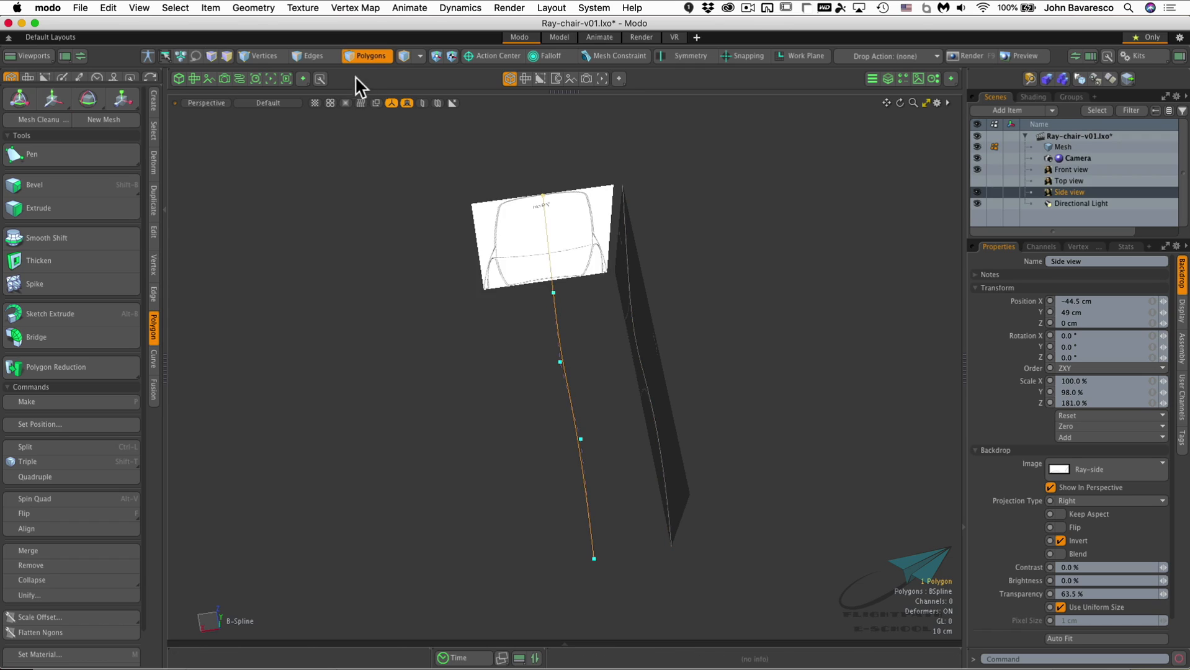
key(w)
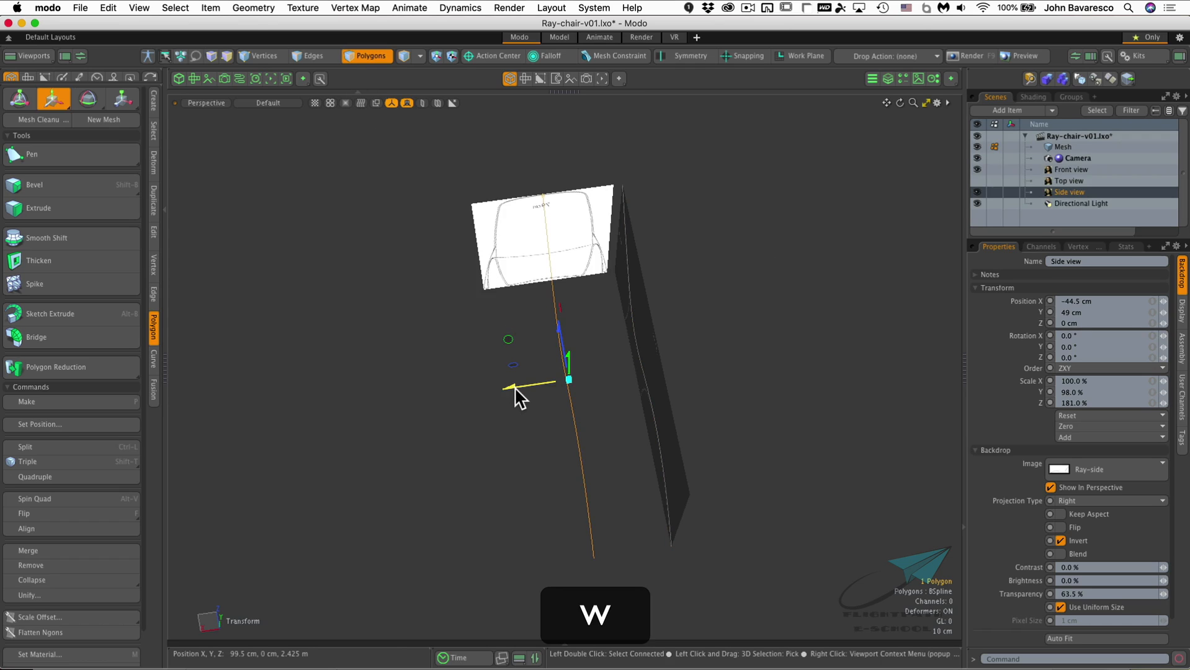
drag(513, 387, 457, 395)
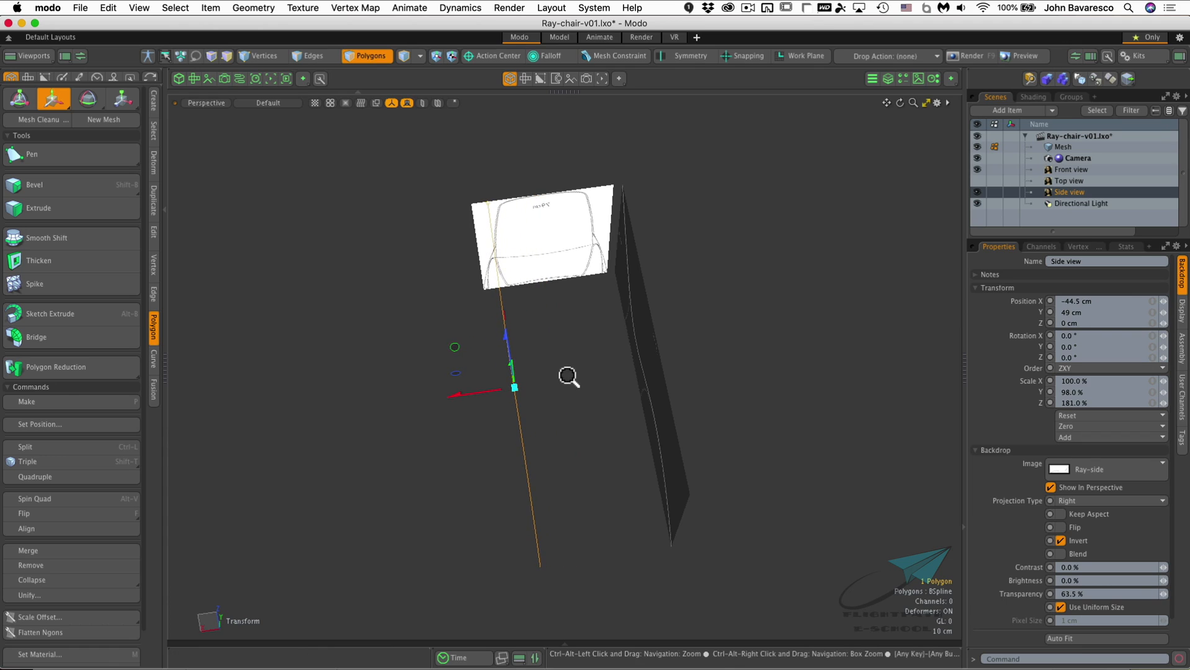
Align the moved curve with the edge of the chair outline in the Front view and return to the Perspective view
ctrl+alt+drag(567, 377, 571, 374)
key(ctrl+space)
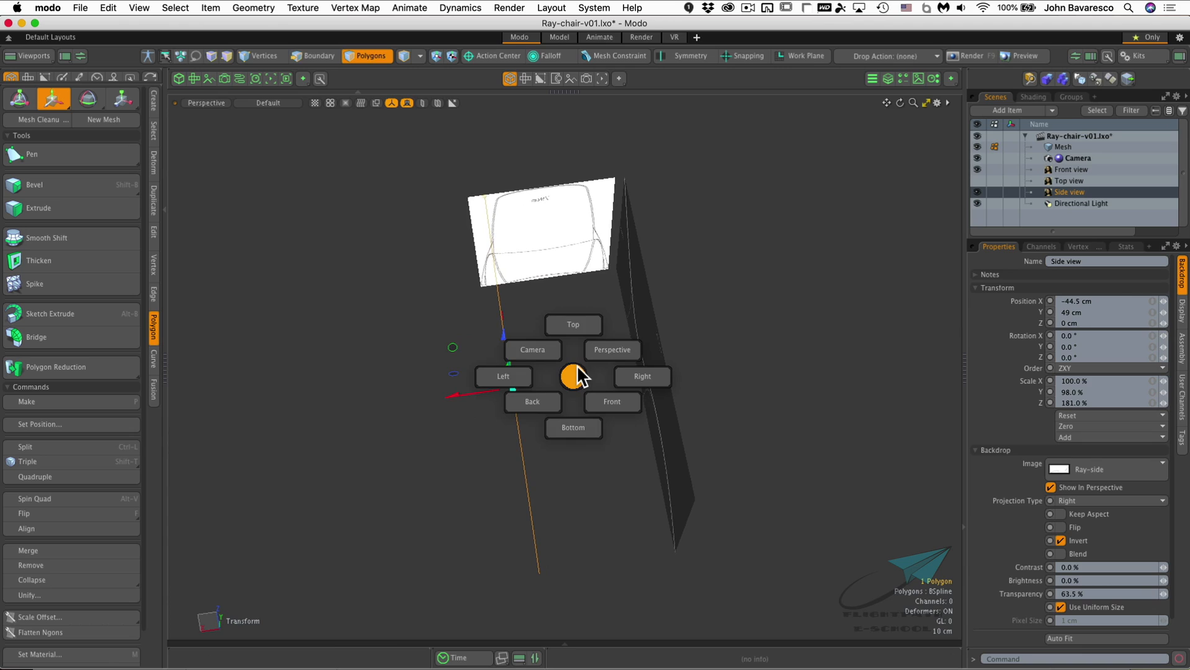
click(603, 395)
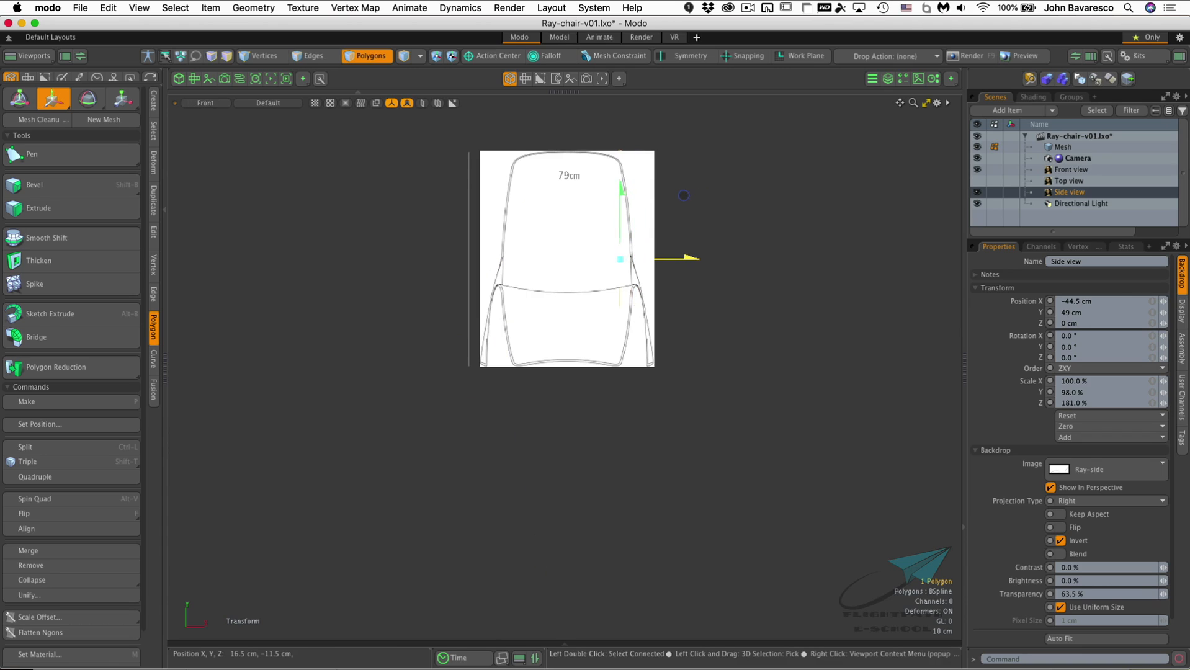
key(ctrl+space)
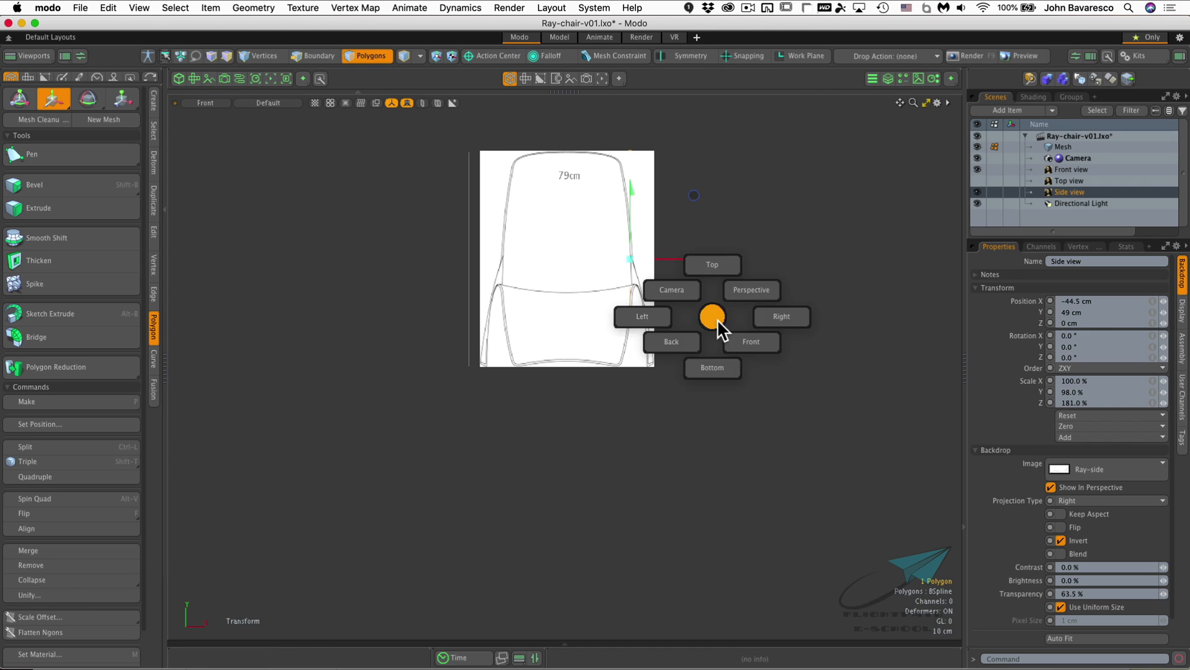
click(761, 291)
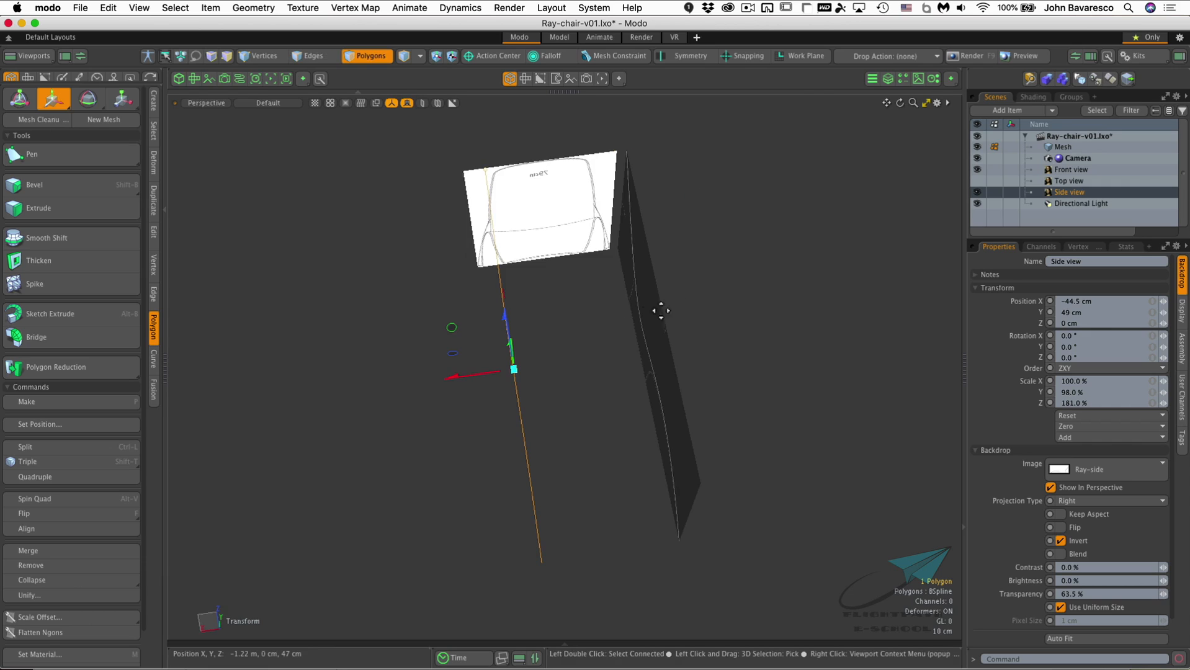
Select the duplicate curve at the side backdrop and move it along X to the opposite edge of the front outline
click(633, 323)
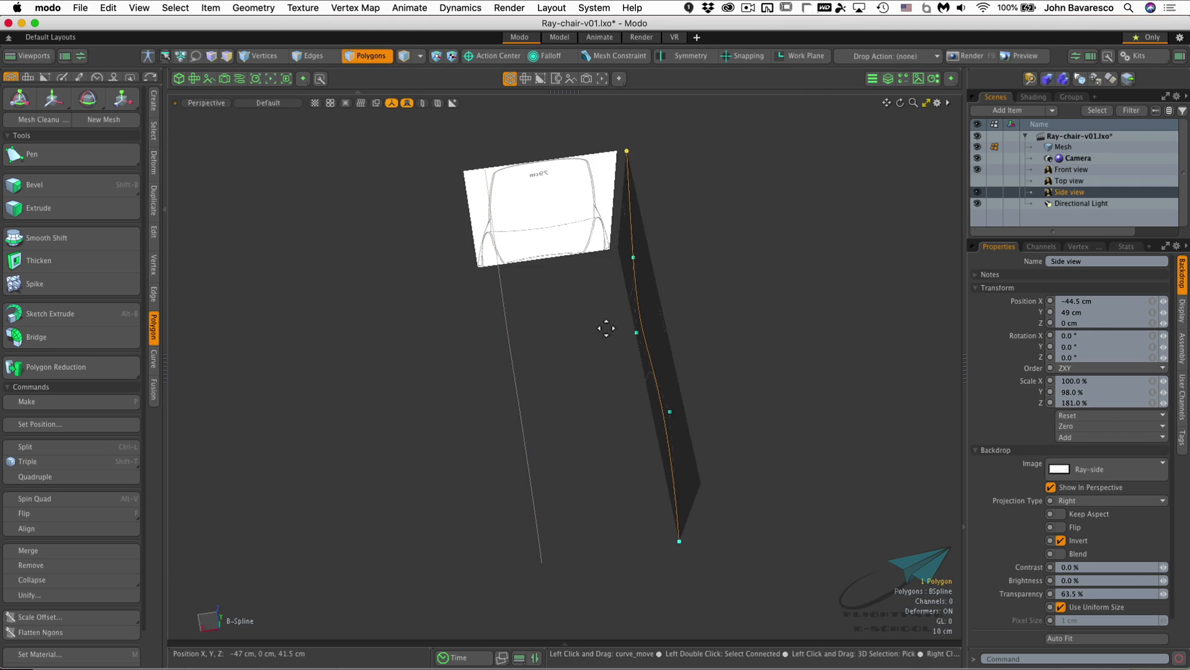
key(w)
drag(619, 365, 547, 273)
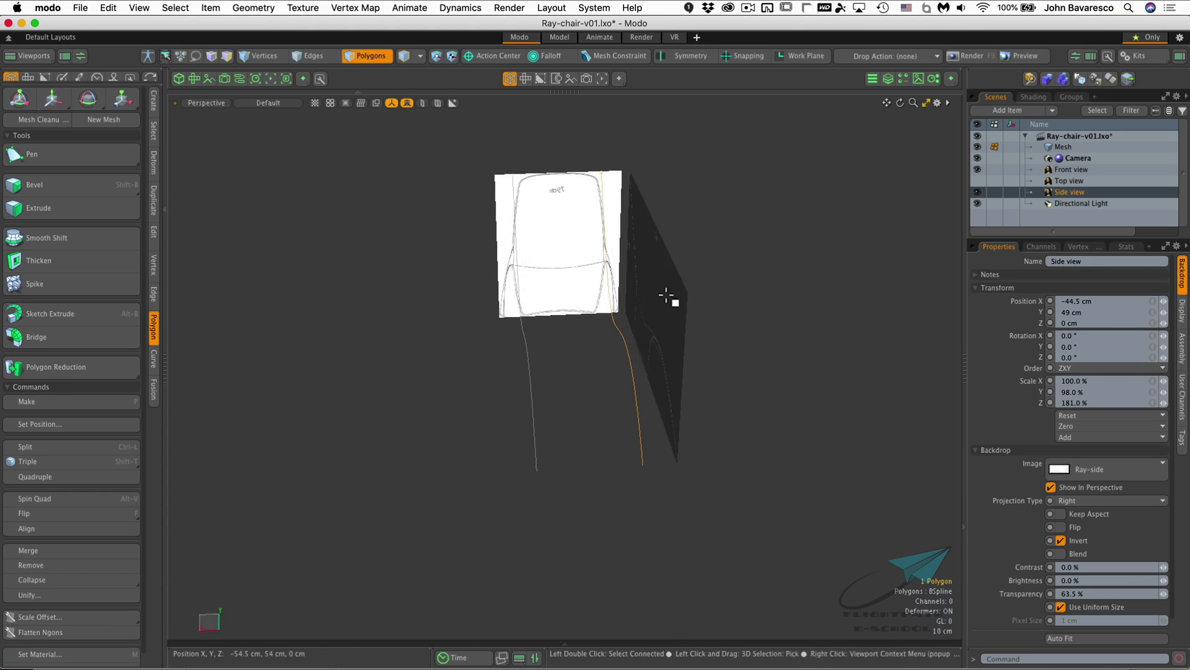
ctrl+alt+drag(603, 320, 596, 369)
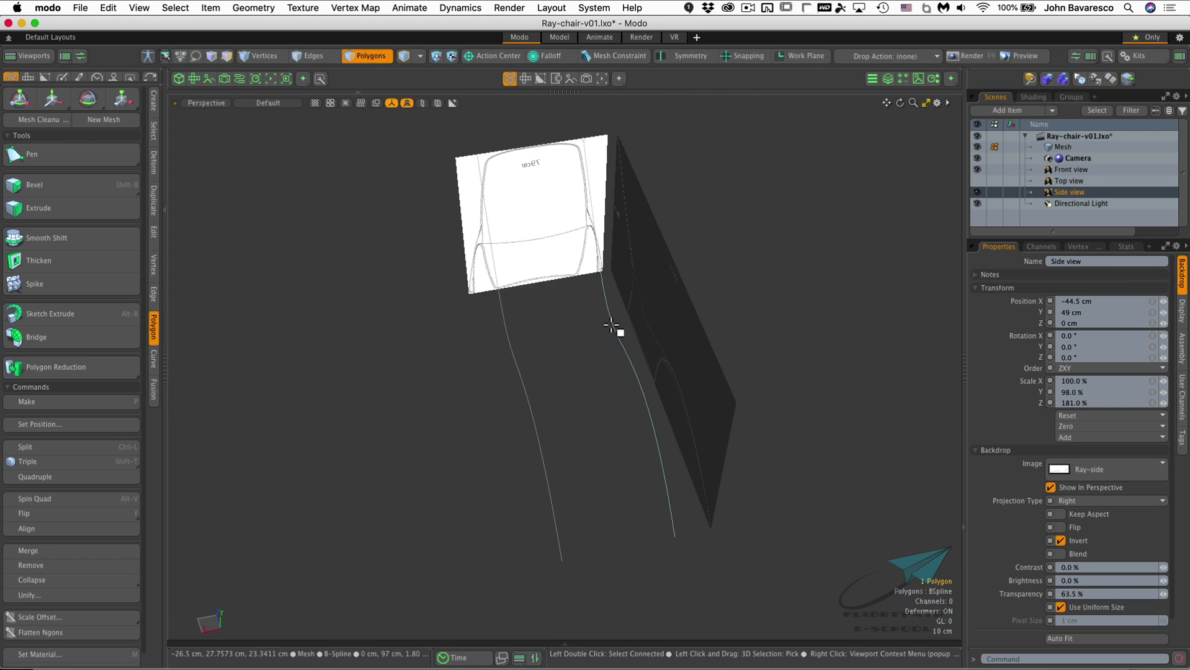
Select both profile curves and bridge them into a polygon surface
shift+click(522, 392)
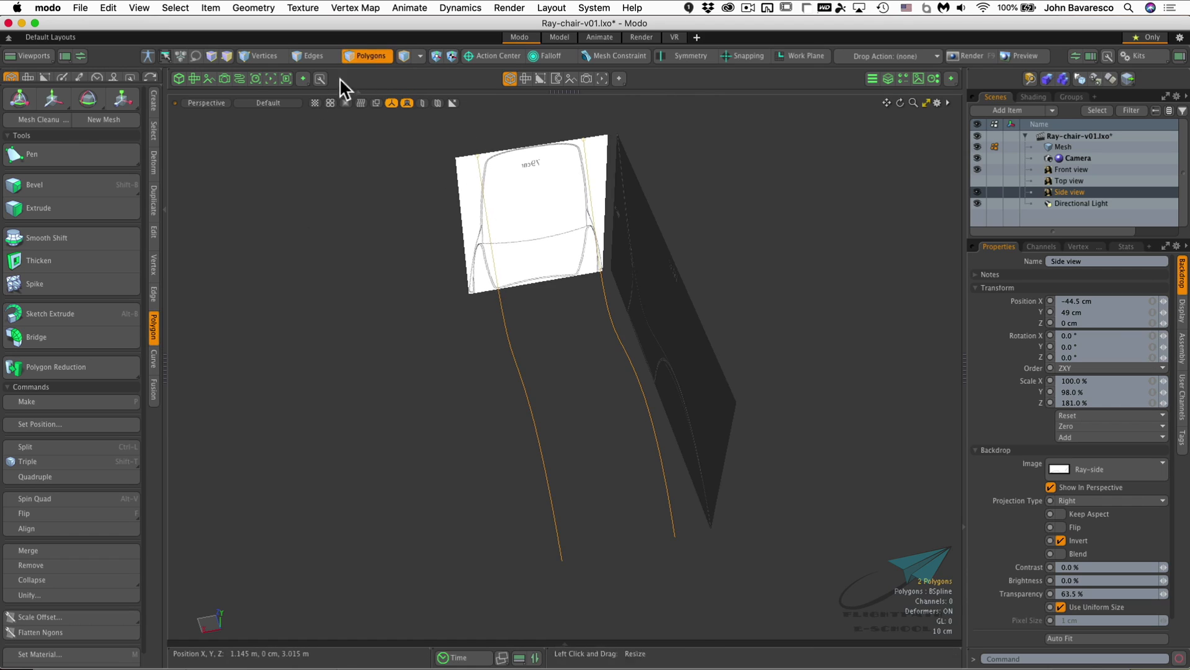
click(87, 341)
click(323, 335)
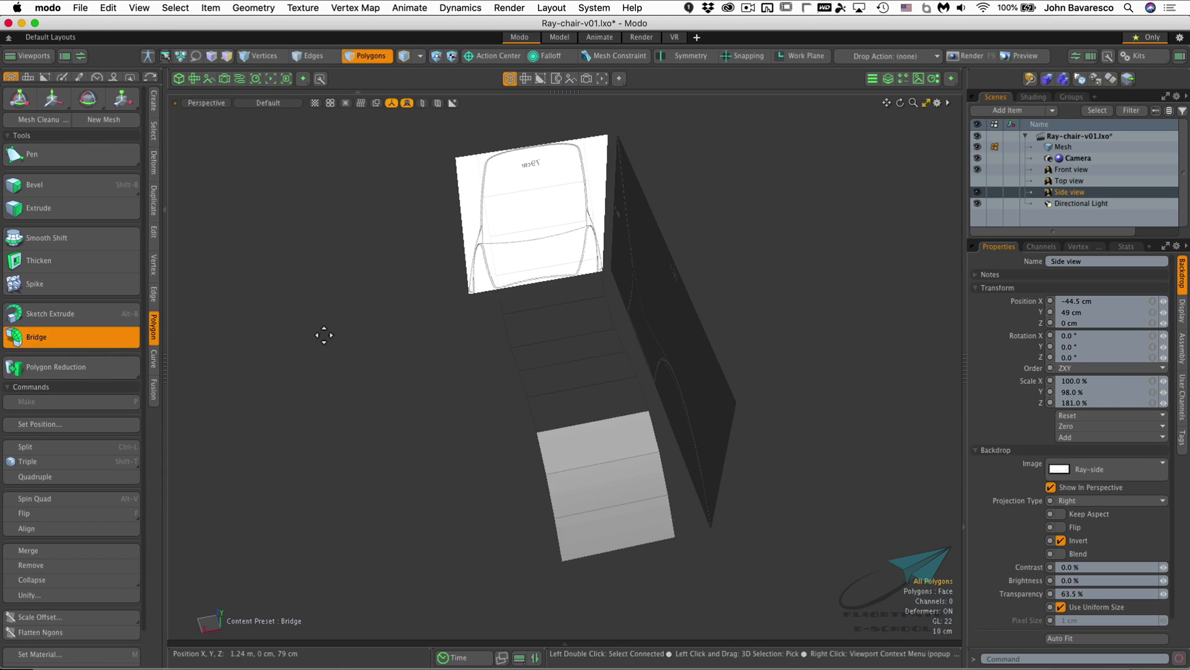
Align the bridged surface's polygons and flip them so they all face upward
alt+drag(324, 335, 393, 409)
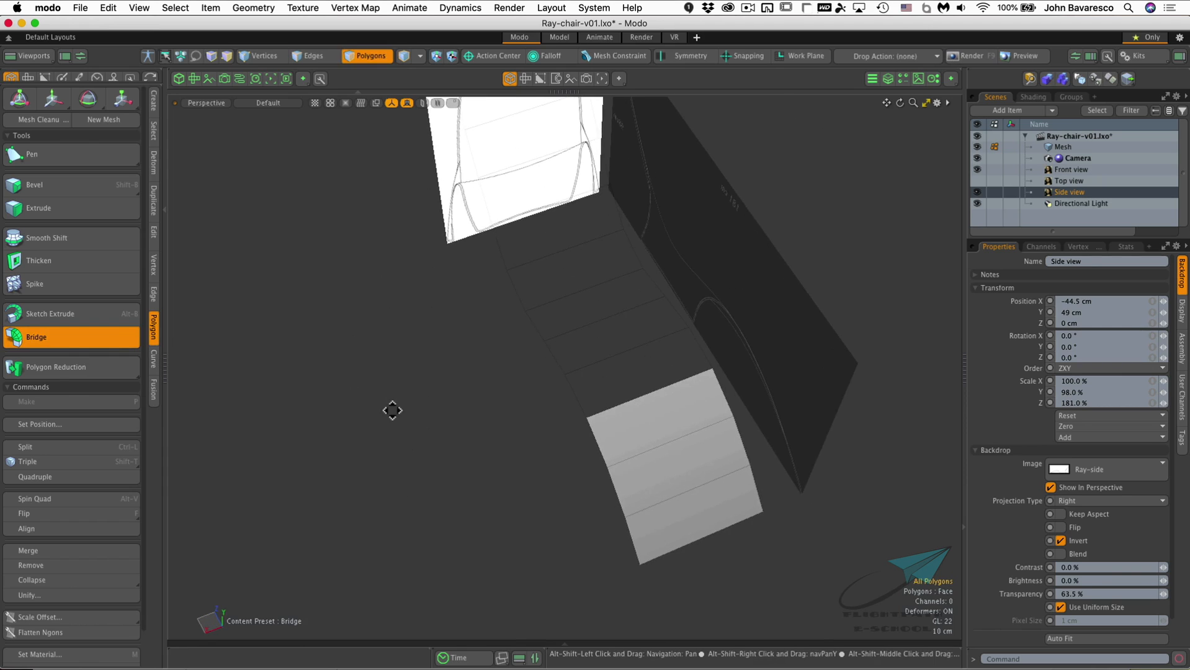
click(97, 528)
click(606, 572)
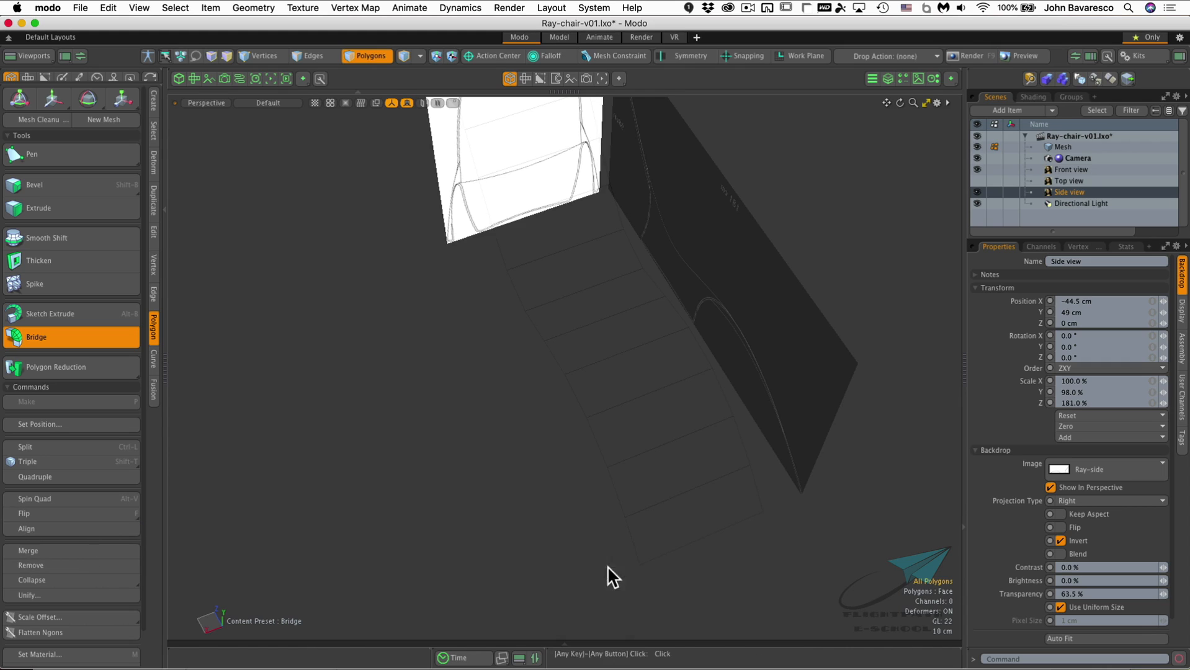
alt+drag(513, 418, 483, 442)
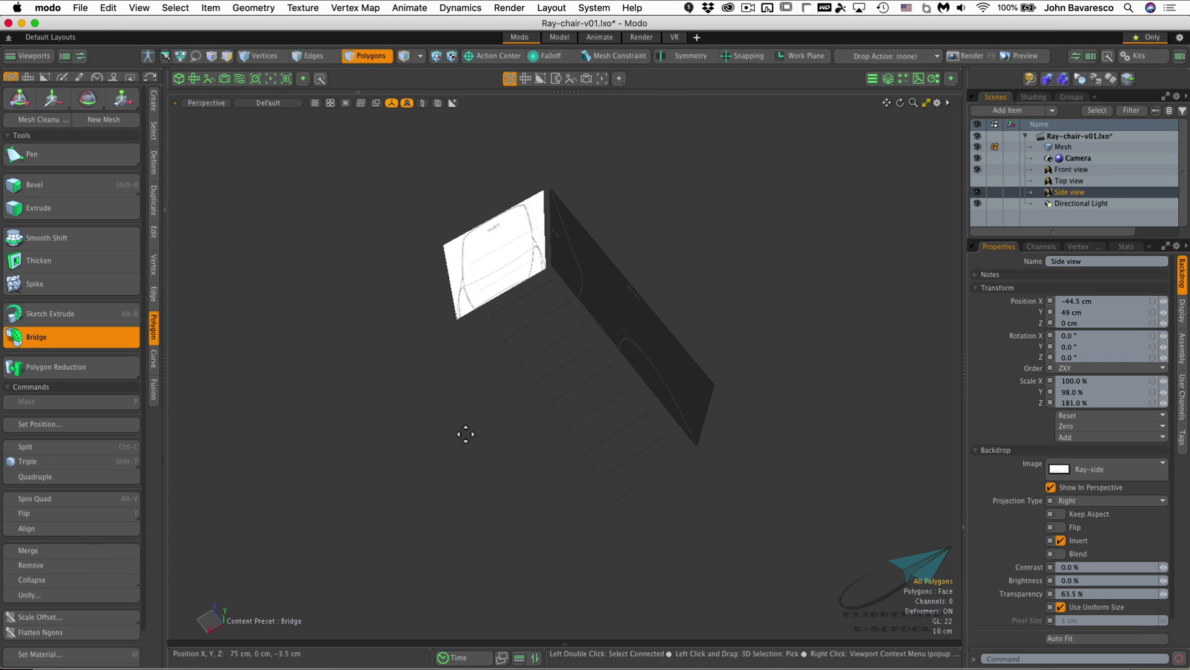
key(f)
alt+drag(504, 345, 802, 230)
alt+drag(748, 316, 796, 324)
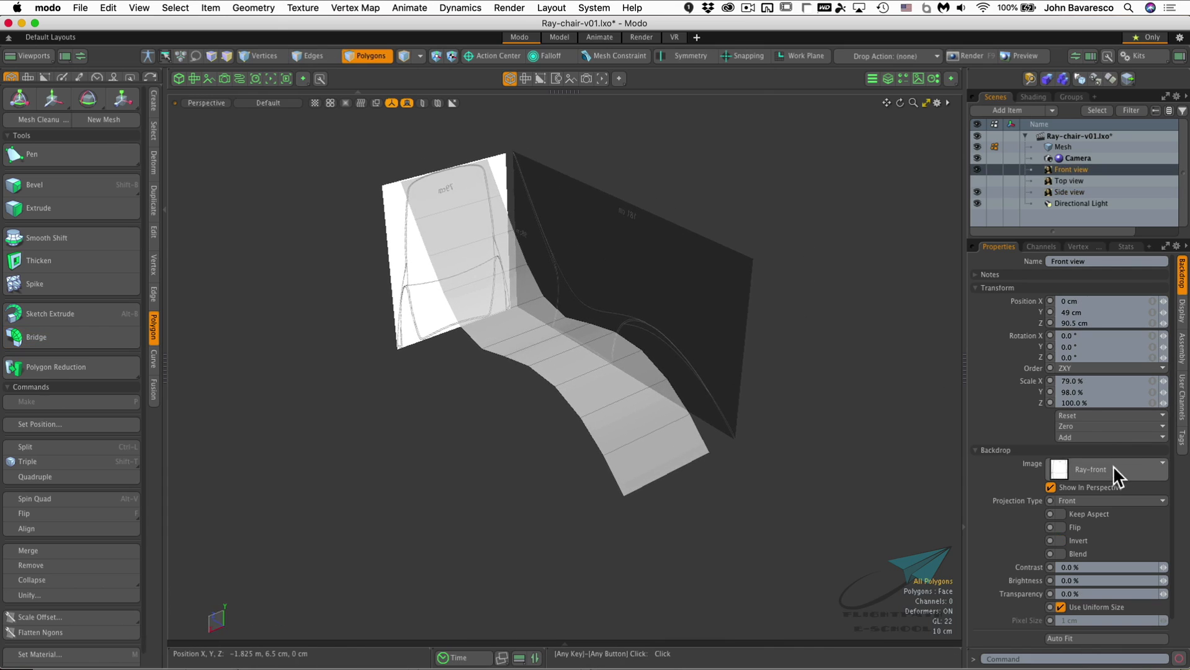
Select the Front view and Top view backdrops together and make both visible
shift+click(1054, 181)
click(981, 180)
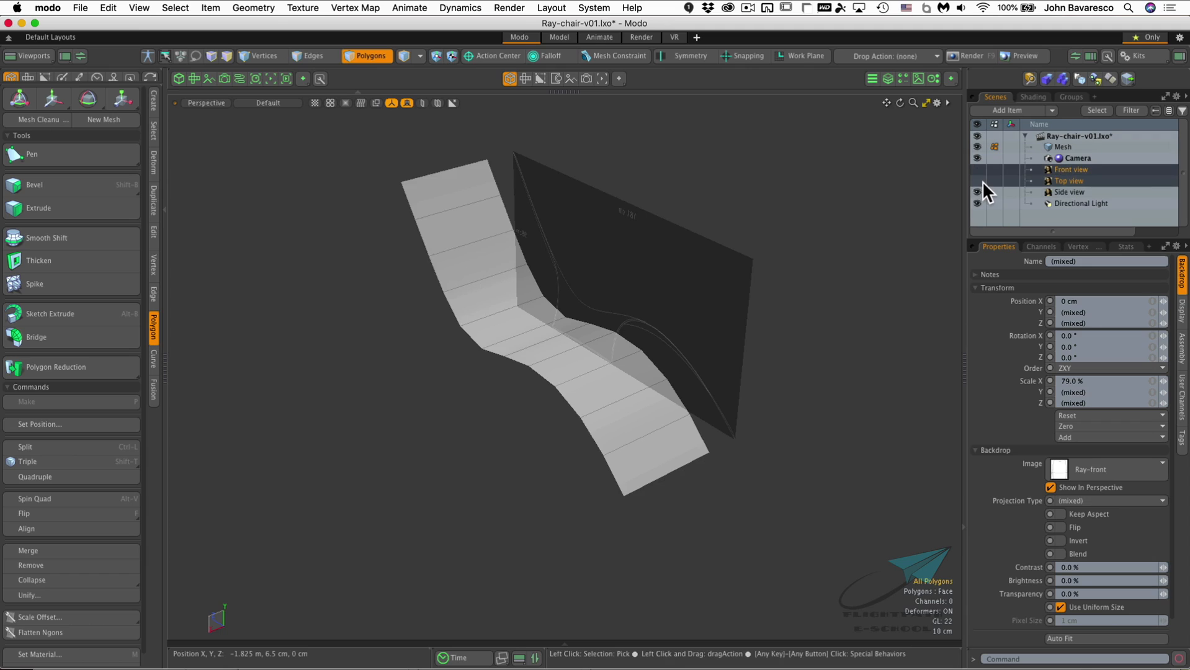
click(978, 180)
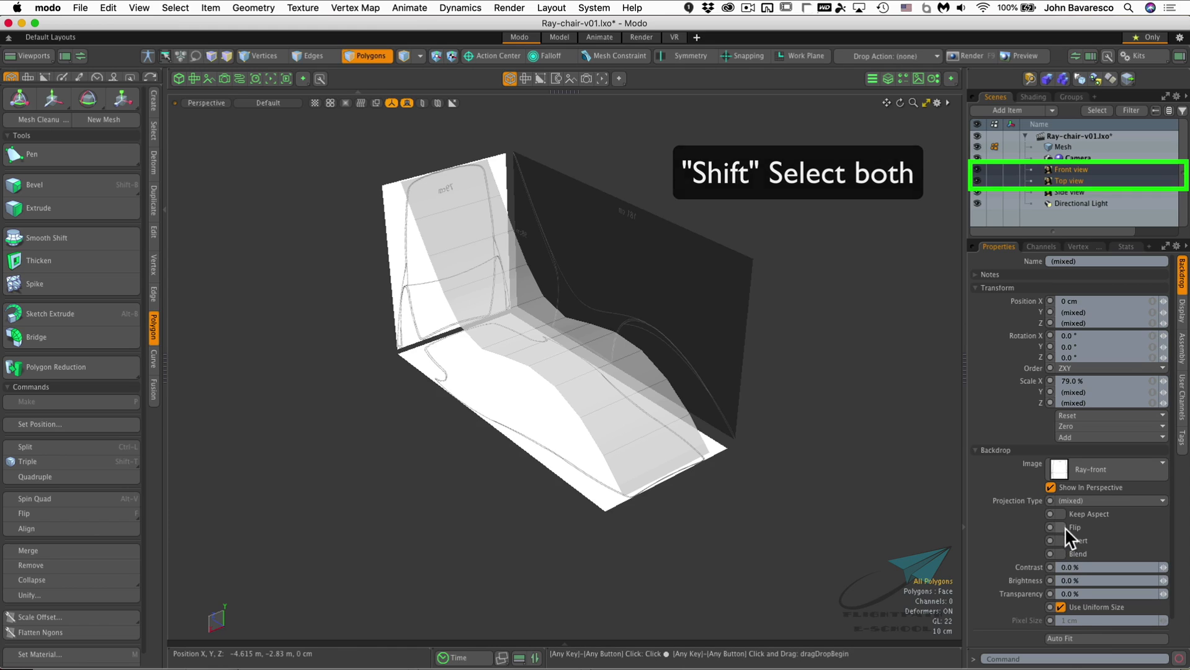
Set the Front and Top view backdrops to 60% transparency and 50% brightness with Invert enabled
click(1132, 594)
text(60)
key(Return)
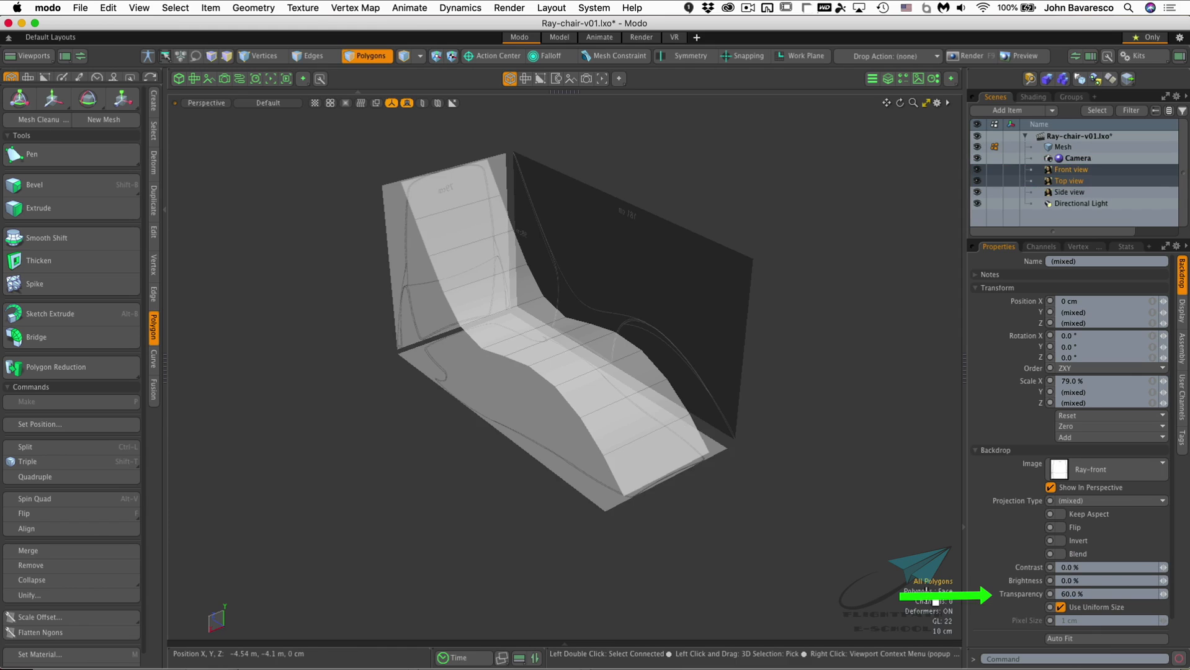
click(1062, 540)
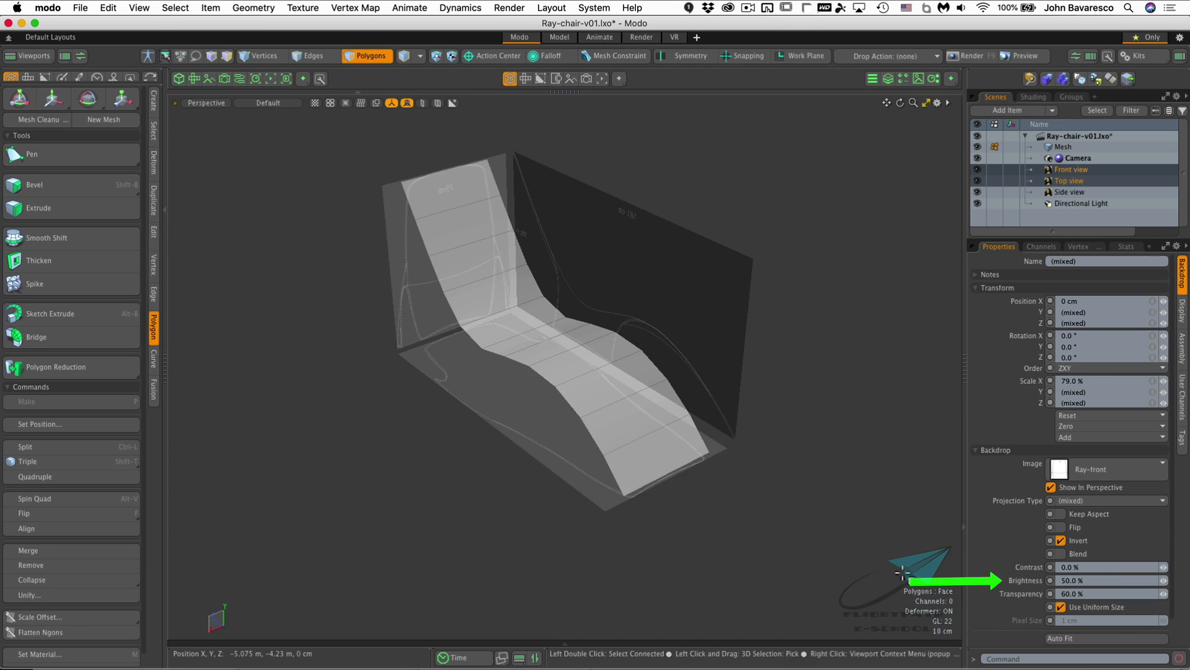
mouse_move(531, 393)
alt+mouse_down()
mouse_move(531, 377)
mouse_move(570, 353)
mouse_move(540, 375)
mouse_move(486, 313)
mouse_move(512, 335)
mouse_move(640, 372)
mouse_move(584, 369)
mouse_move(541, 345)
mouse_move(534, 457)
alt+mouse_up()
alt+drag(571, 377, 595, 269)
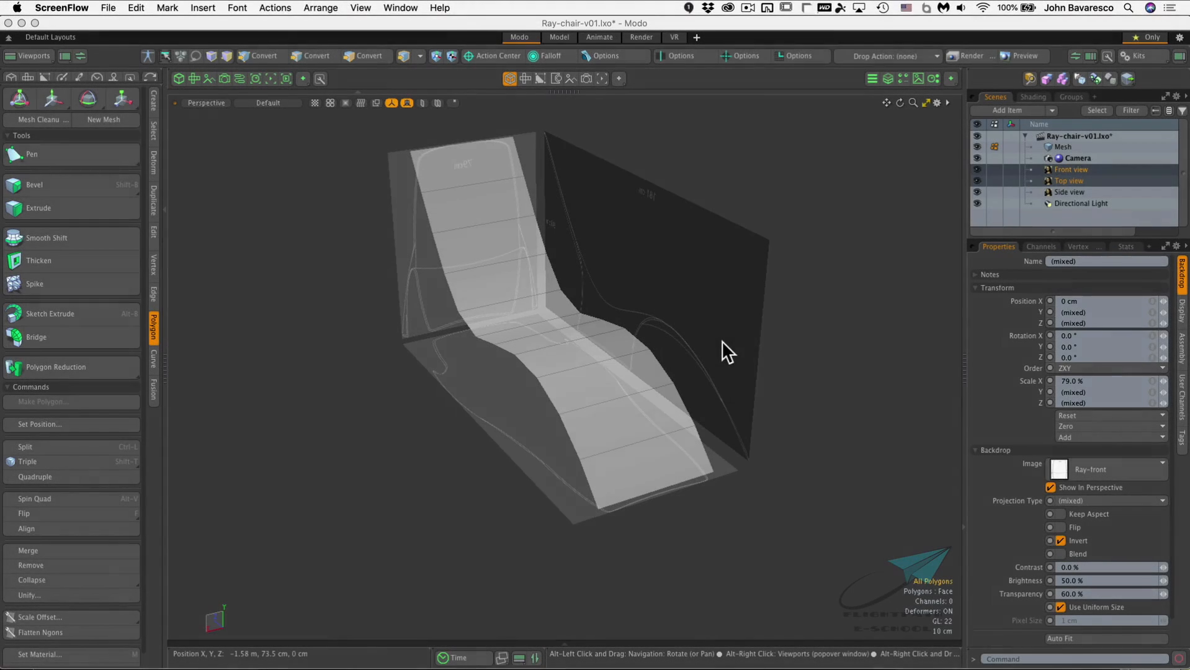
alt+drag(593, 317, 592, 430)
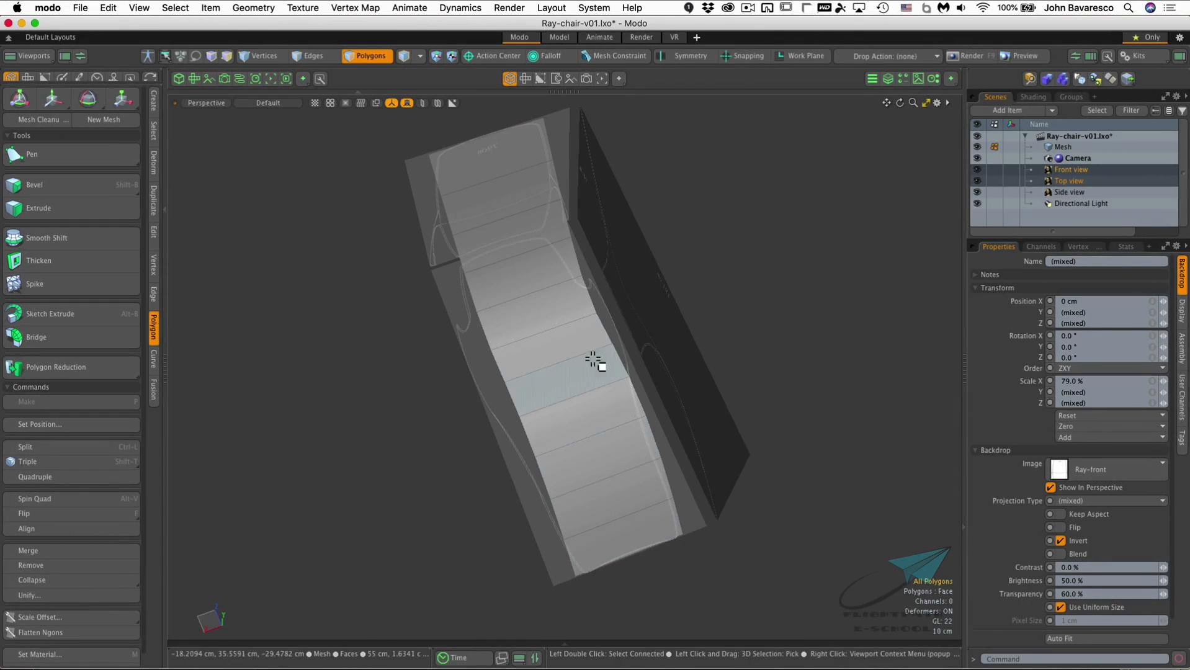
mouse_move(568, 284)
alt+mouse_down()
mouse_move(552, 316)
mouse_move(581, 234)
mouse_move(532, 268)
mouse_move(600, 327)
mouse_move(565, 295)
alt+mouse_up()
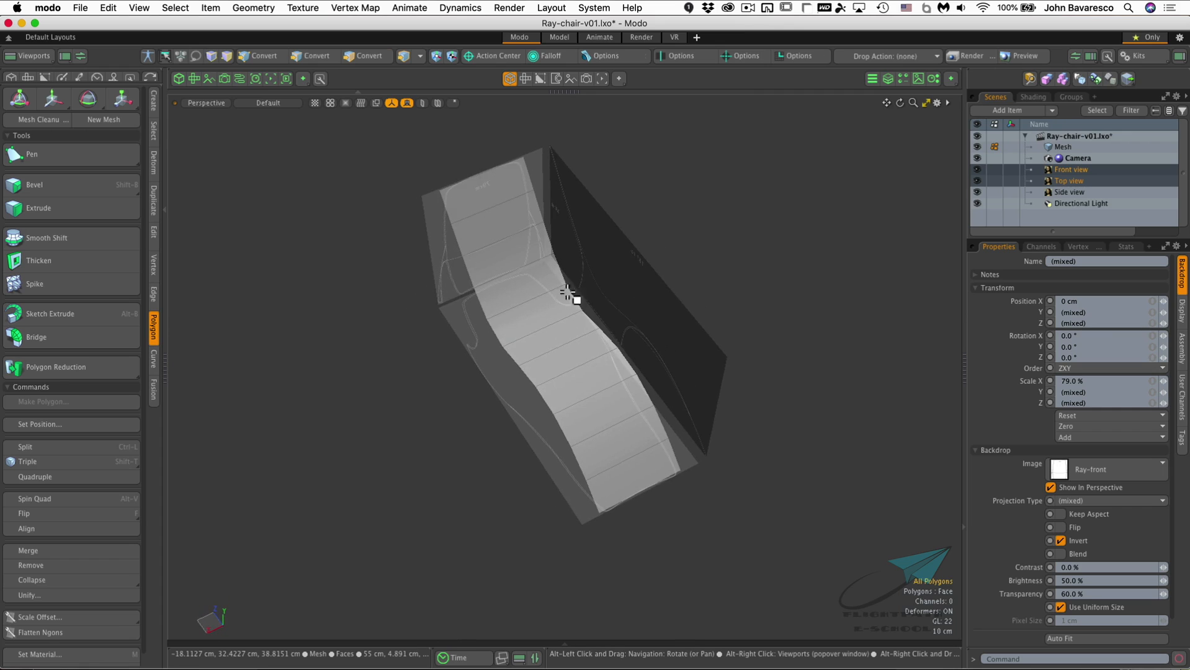
Set Show Work Plane to Active and Show Grid to Always in the 3D viewport's visibility properties
key(o)
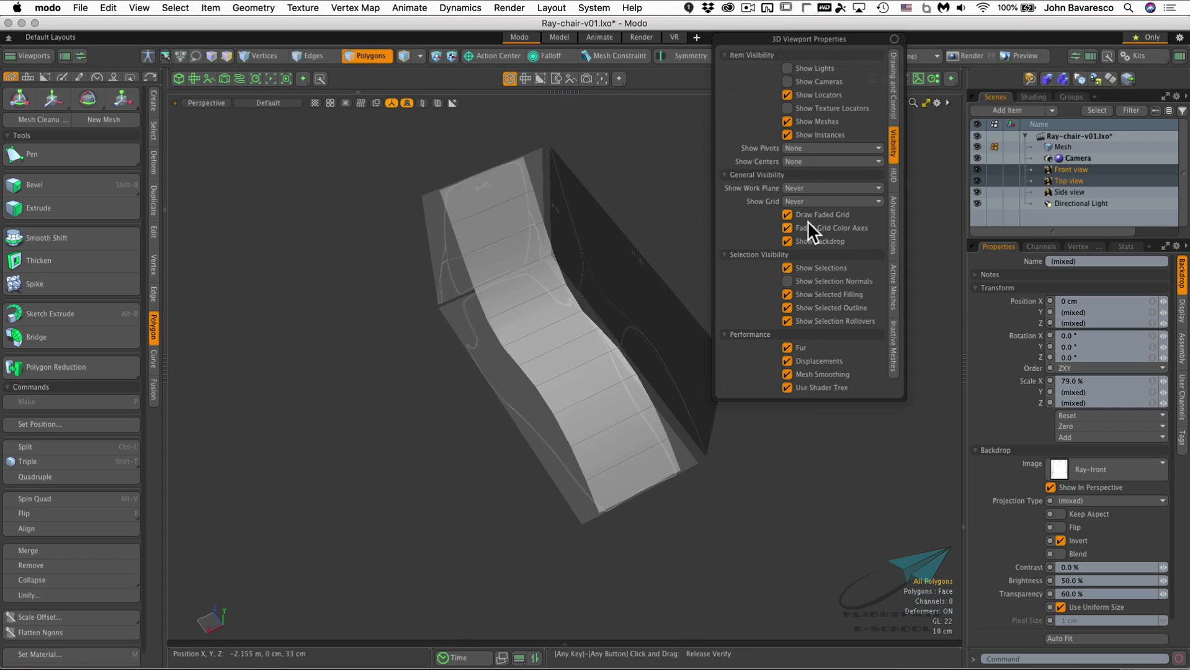
click(859, 187)
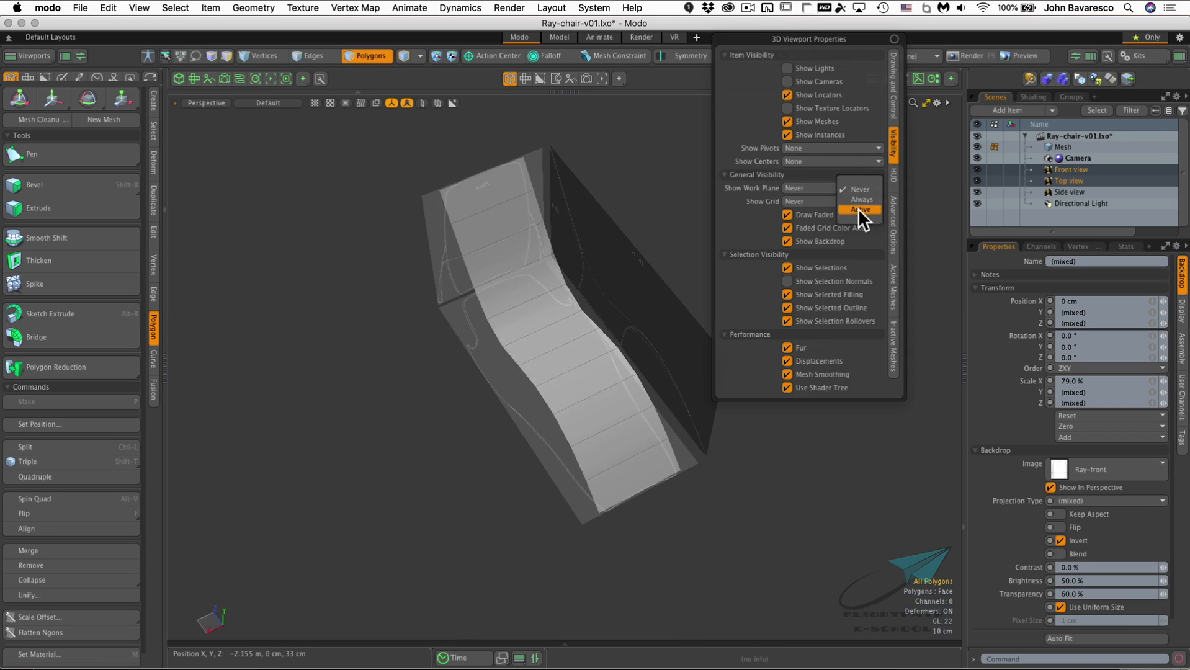
click(858, 208)
click(855, 199)
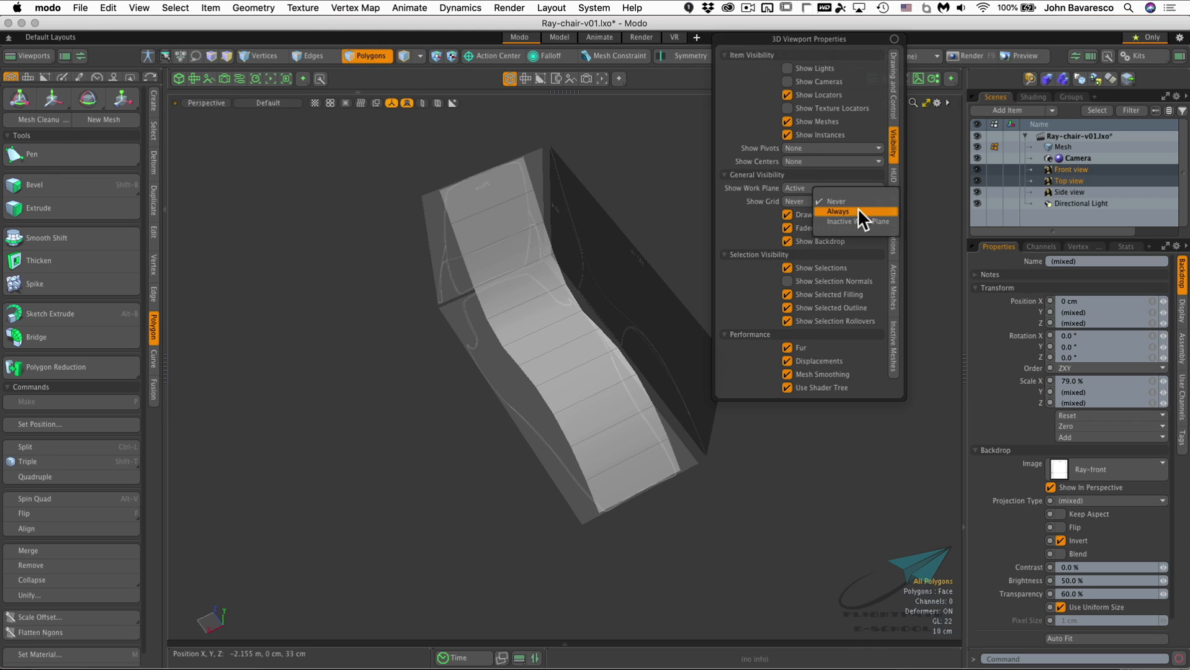
click(858, 210)
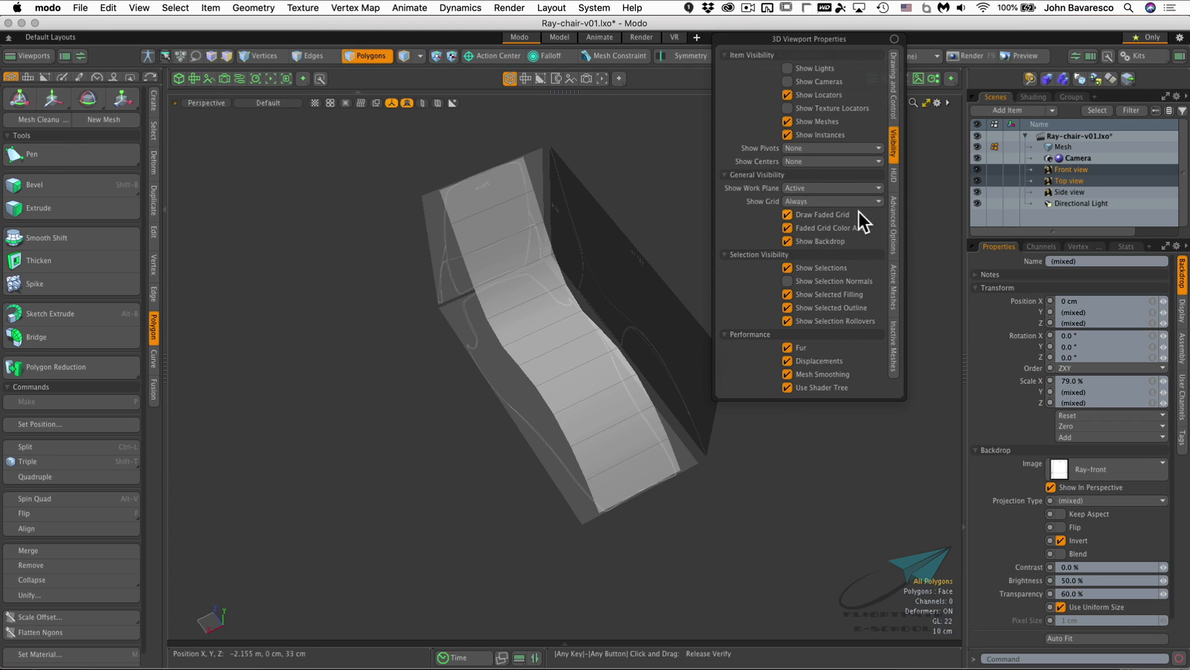
Select all polygons of the chair surface and center them on the X axis
alt+drag(532, 358, 555, 330)
double_click(553, 333)
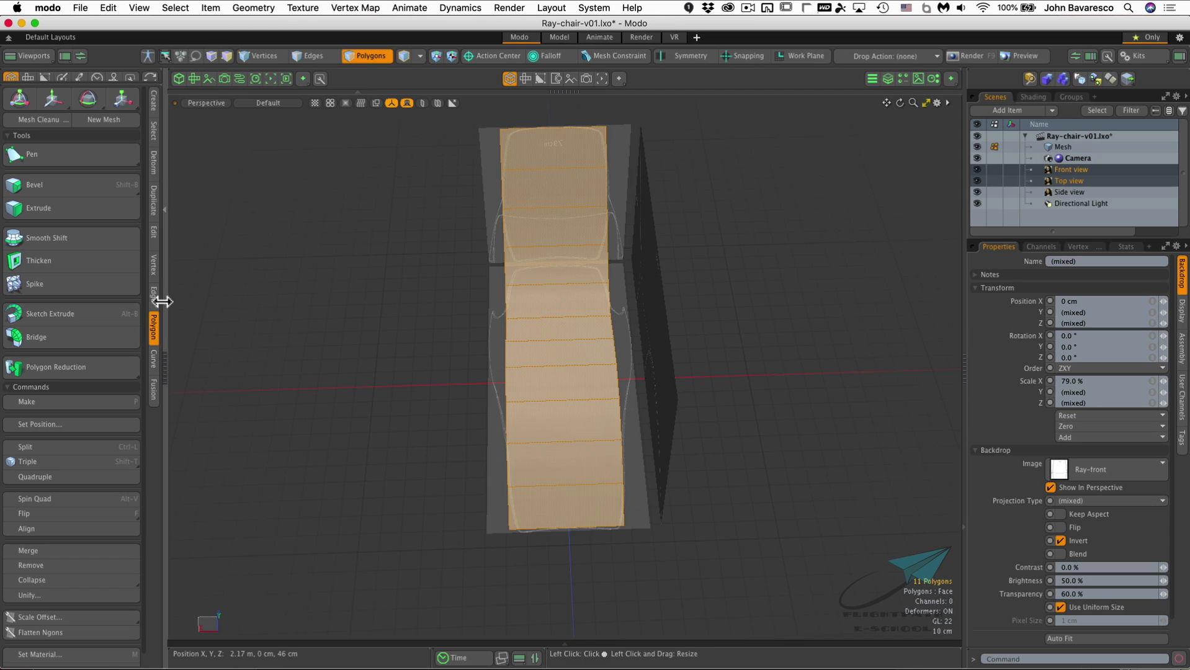
click(154, 239)
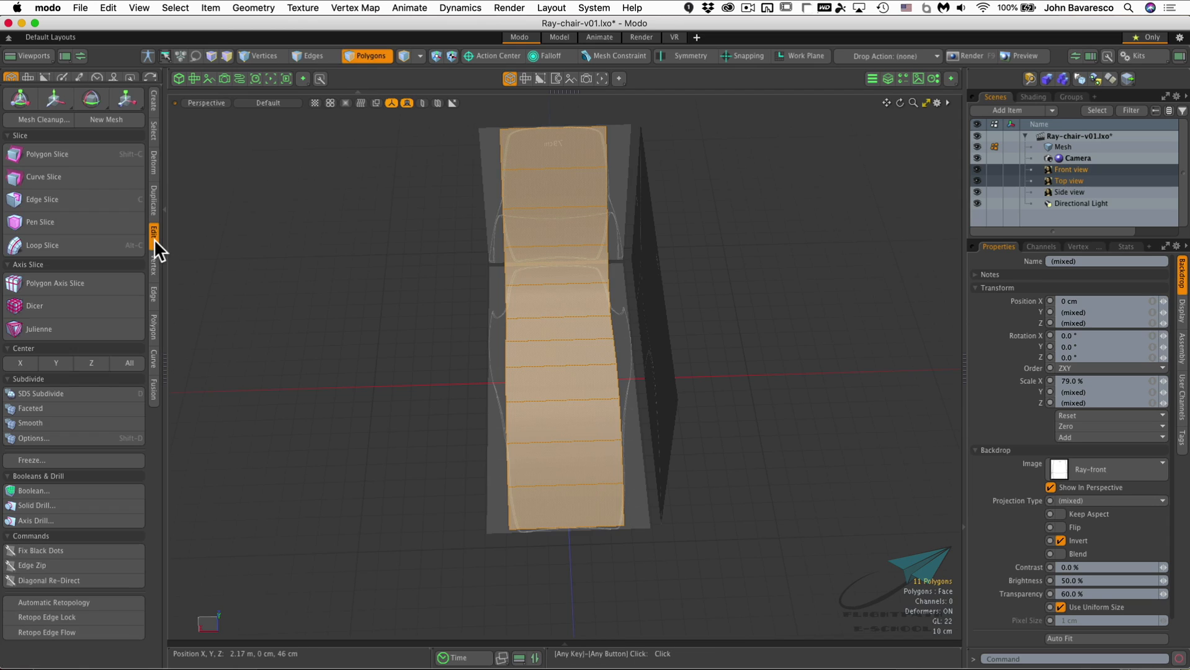
click(30, 362)
Examine how the centered chair surface lines up with the backdrop outlines in the front and perspective views
ctrl+alt+drag(560, 319, 581, 258)
key(ctrl+space)
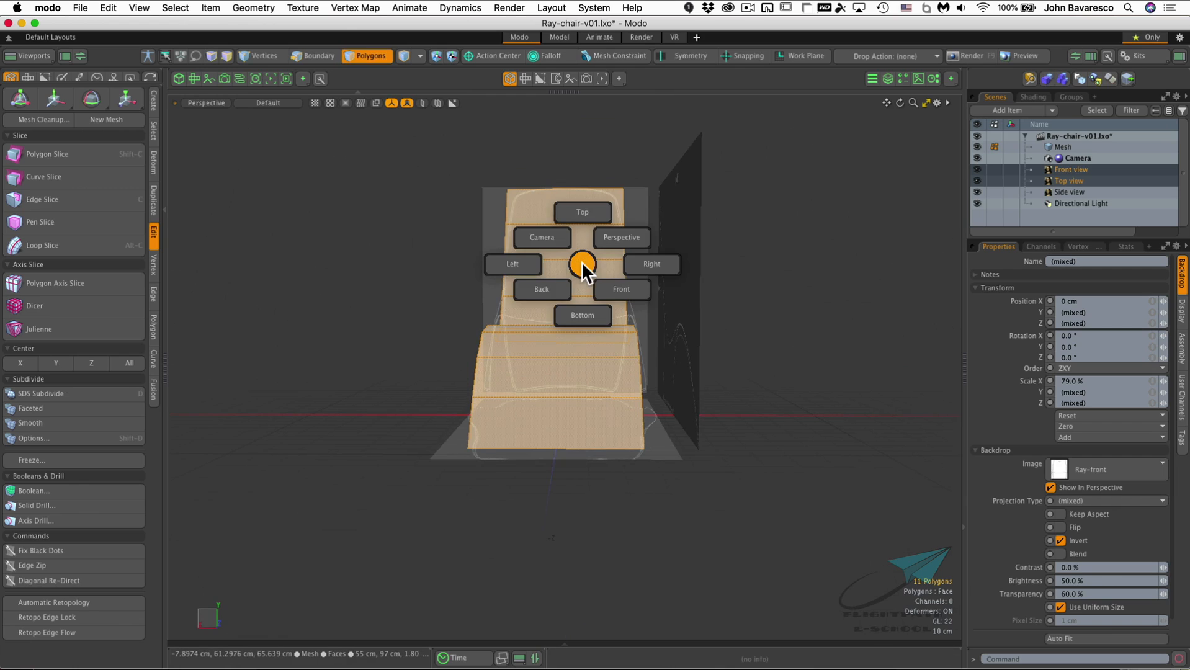
click(606, 279)
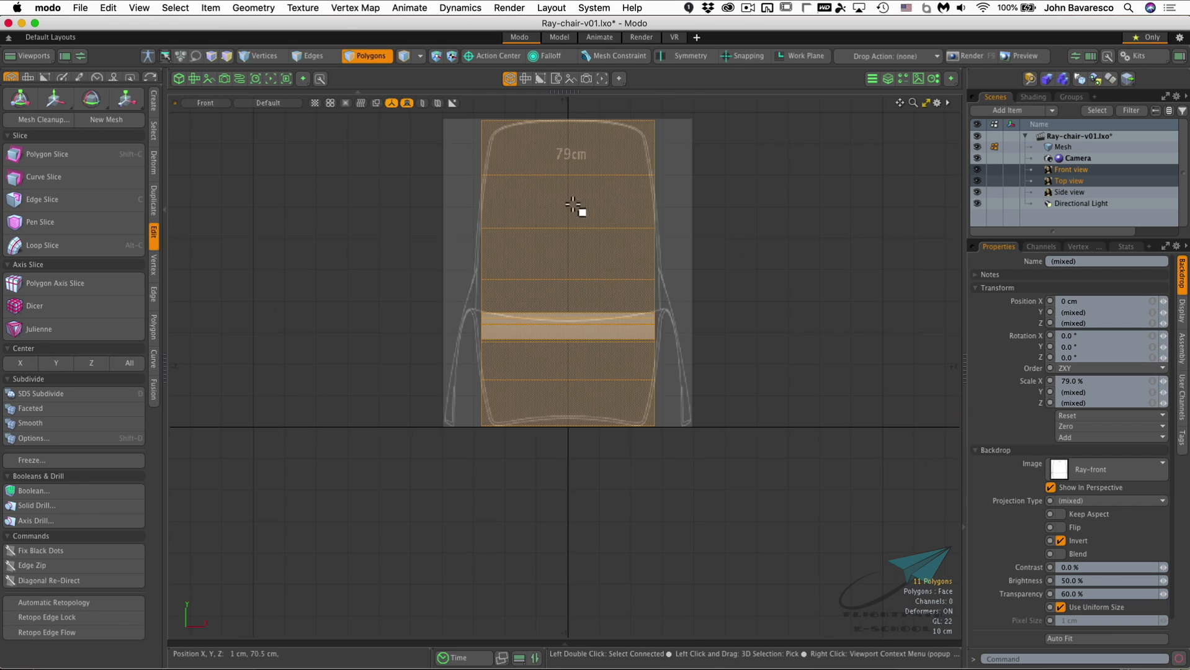
key(ctrl+space)
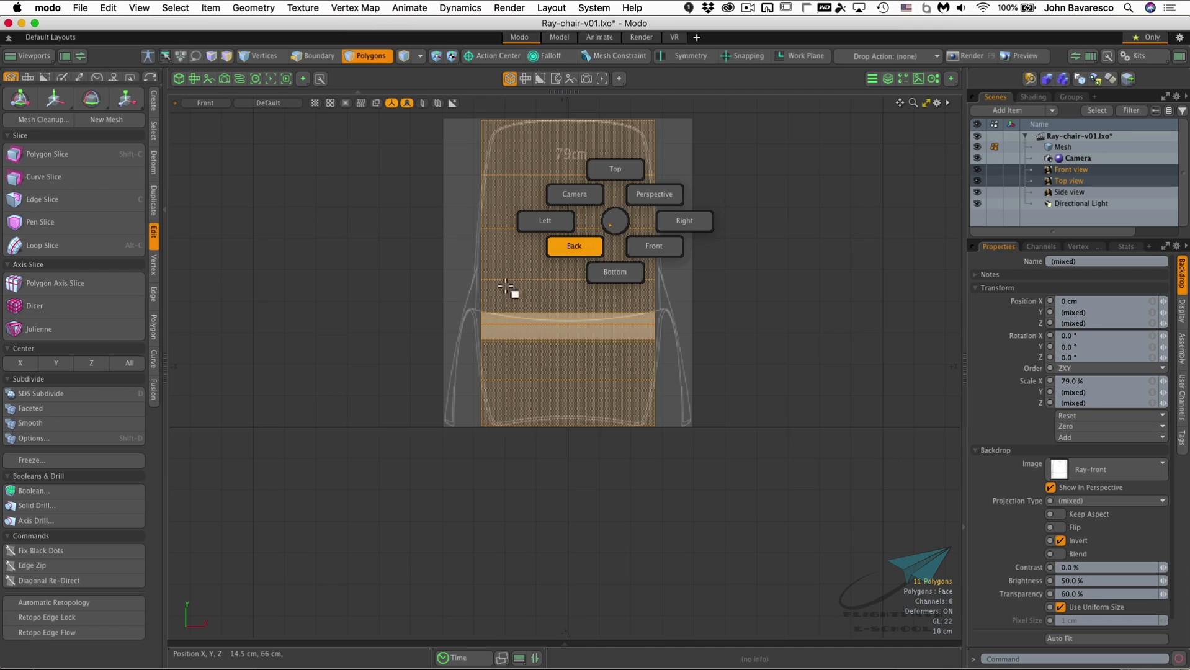
ctrl+alt+drag(619, 232, 568, 263)
key(3)
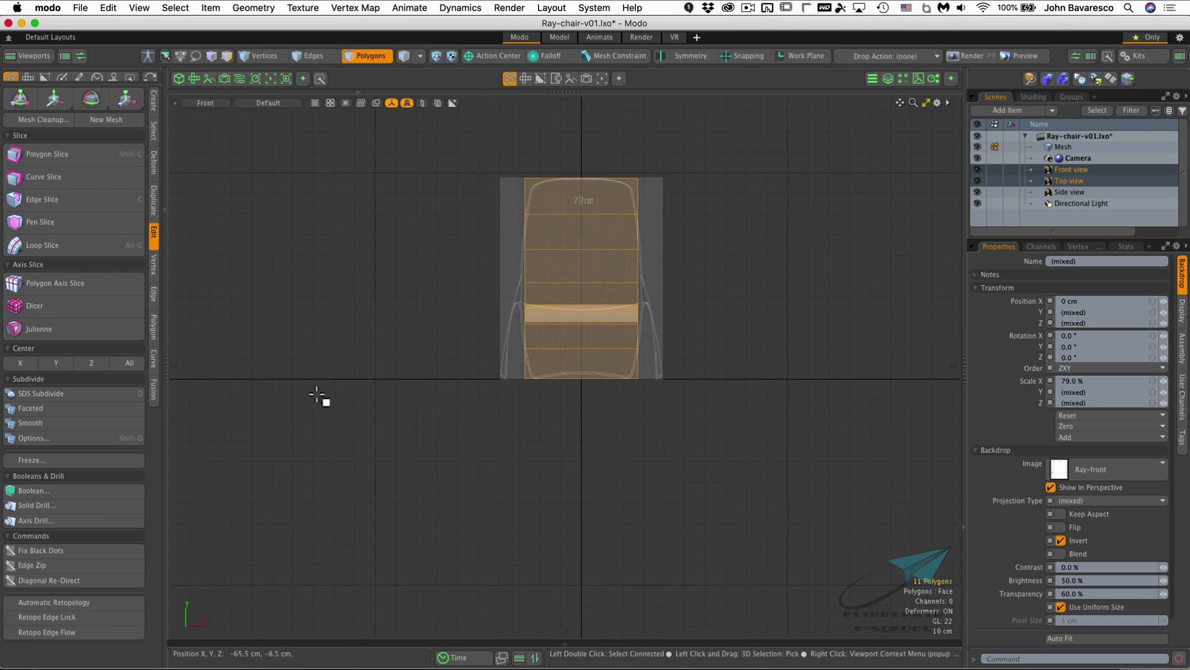
key(ctrl+space)
click(313, 306)
alt+drag(406, 313, 440, 374)
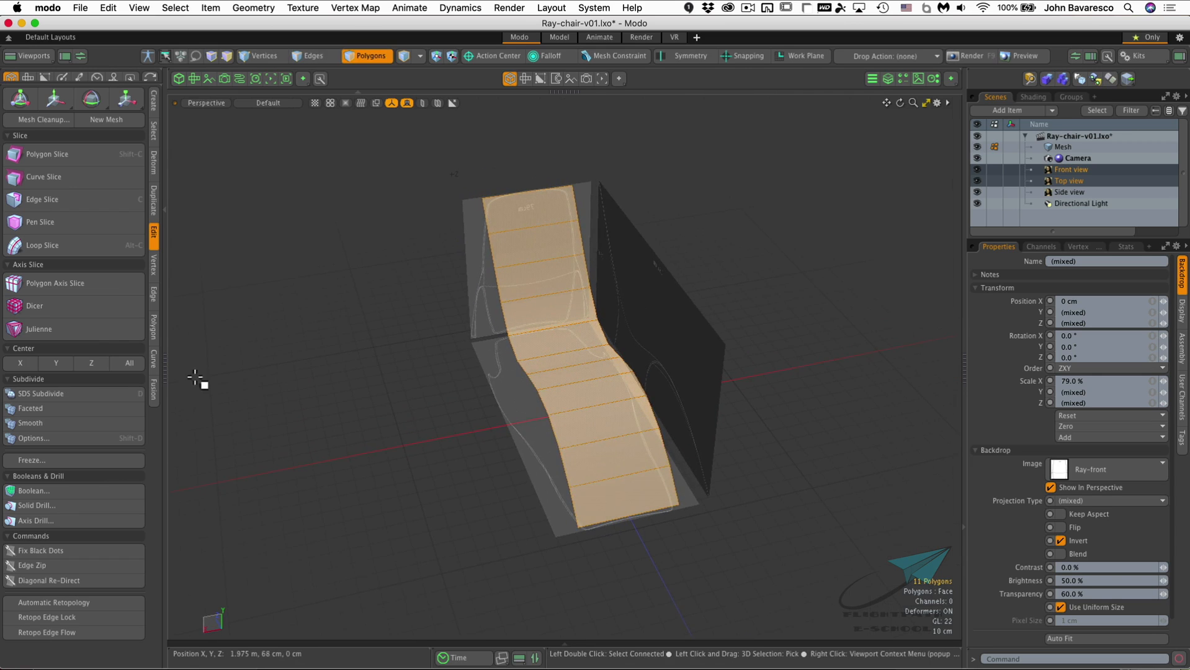
Add a lengthwise edge loop down the center of the chair surface using Add Loop with Split at the Middle enabled
click(154, 294)
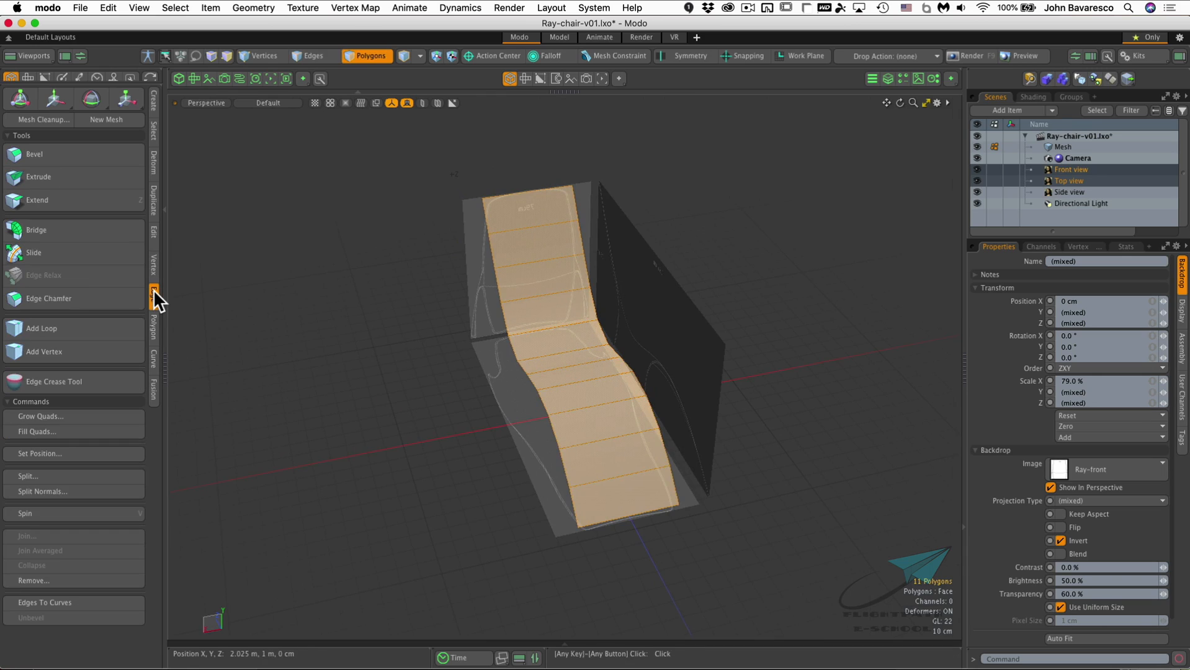
click(75, 330)
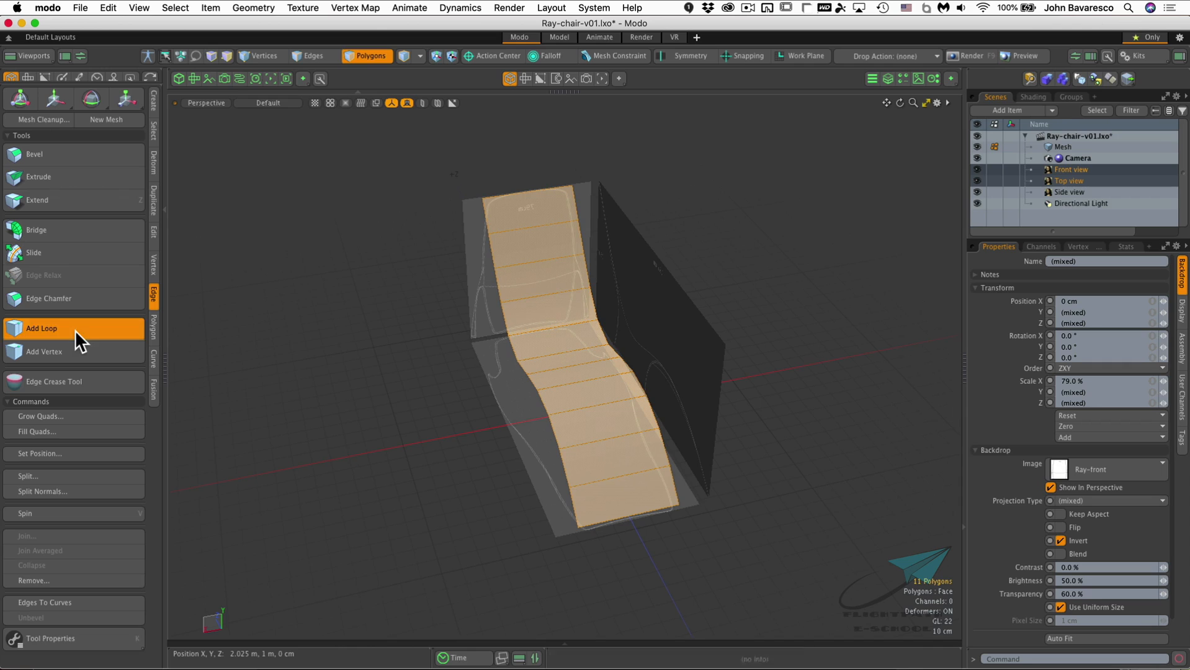
click(76, 637)
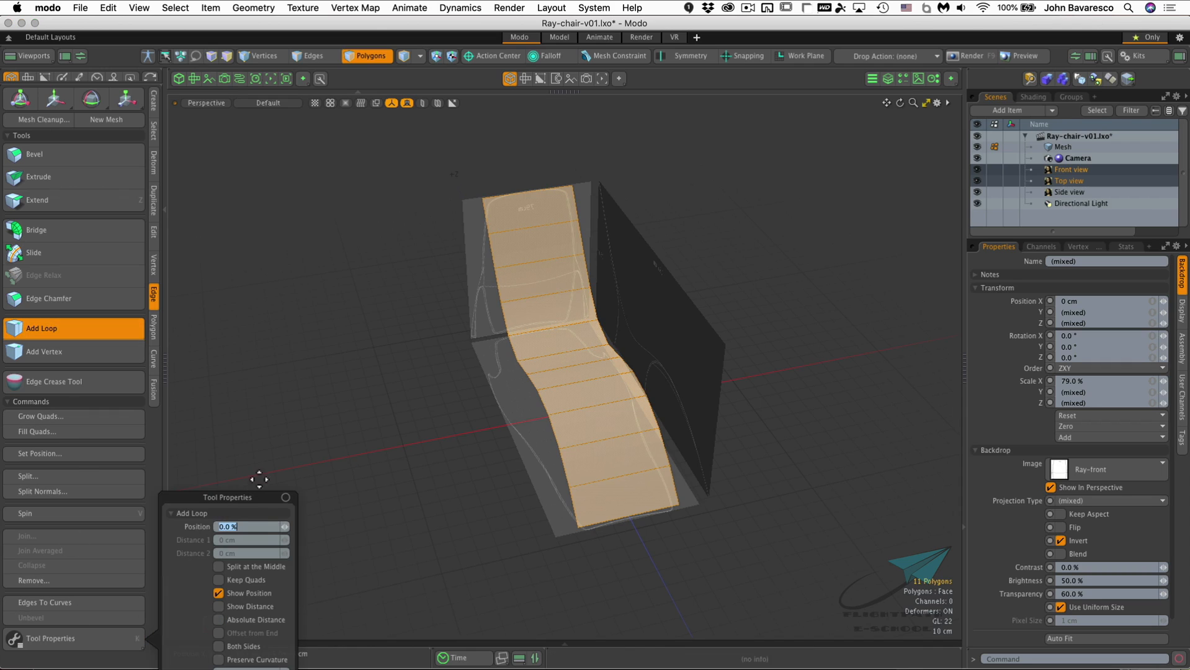
drag(258, 496, 298, 265)
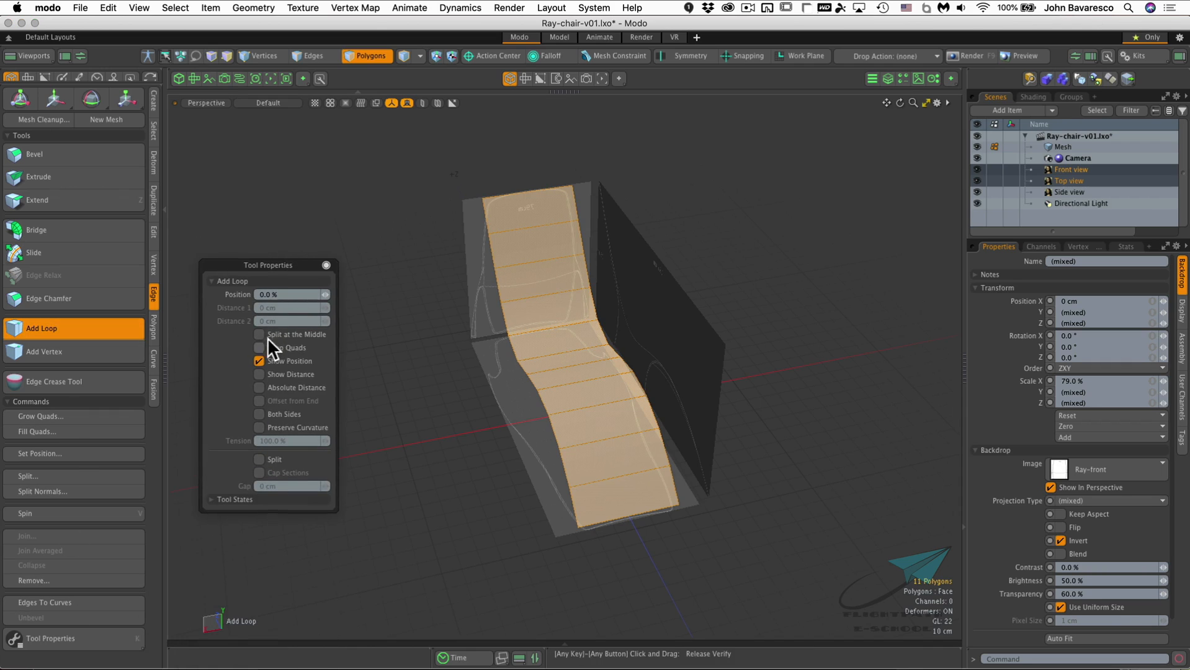
click(573, 366)
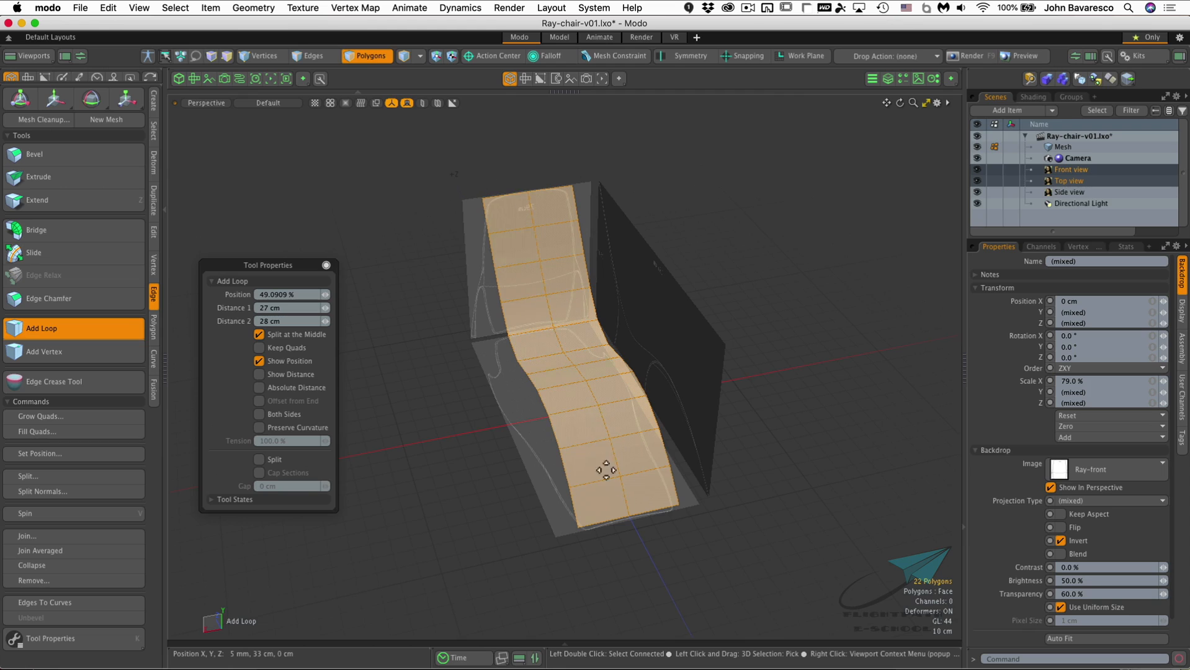
click(325, 265)
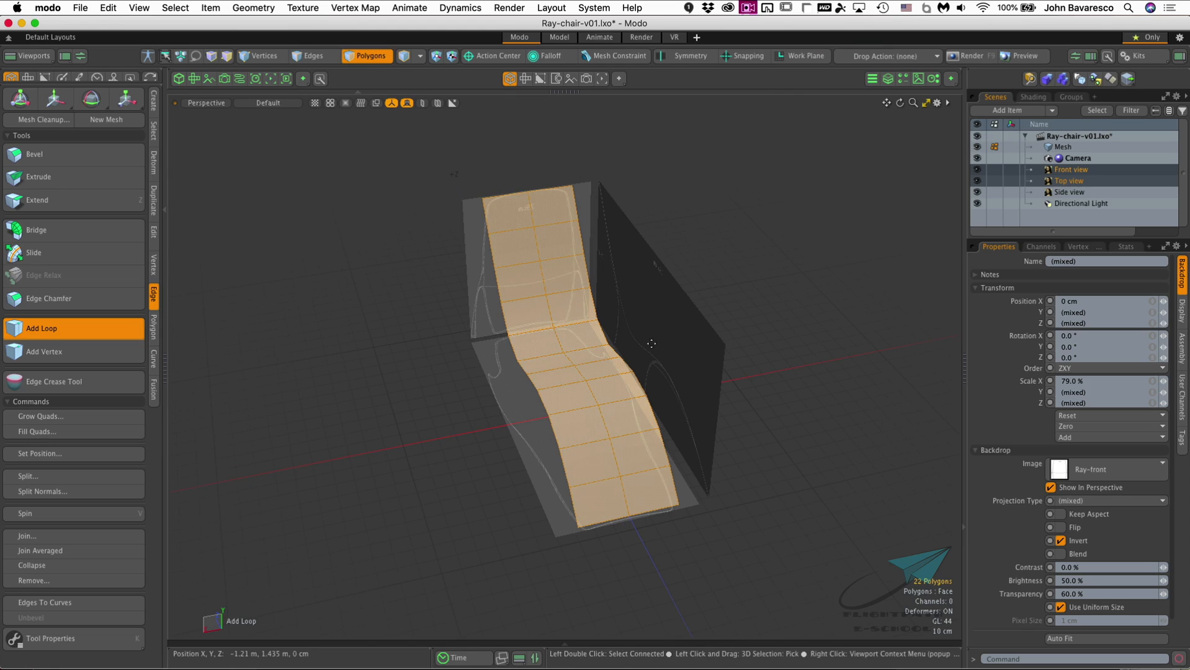
alt+drag(751, 277, 766, 299)
key(Escape)
Turn on symmetry across the X axis
alt+drag(688, 232, 725, 273)
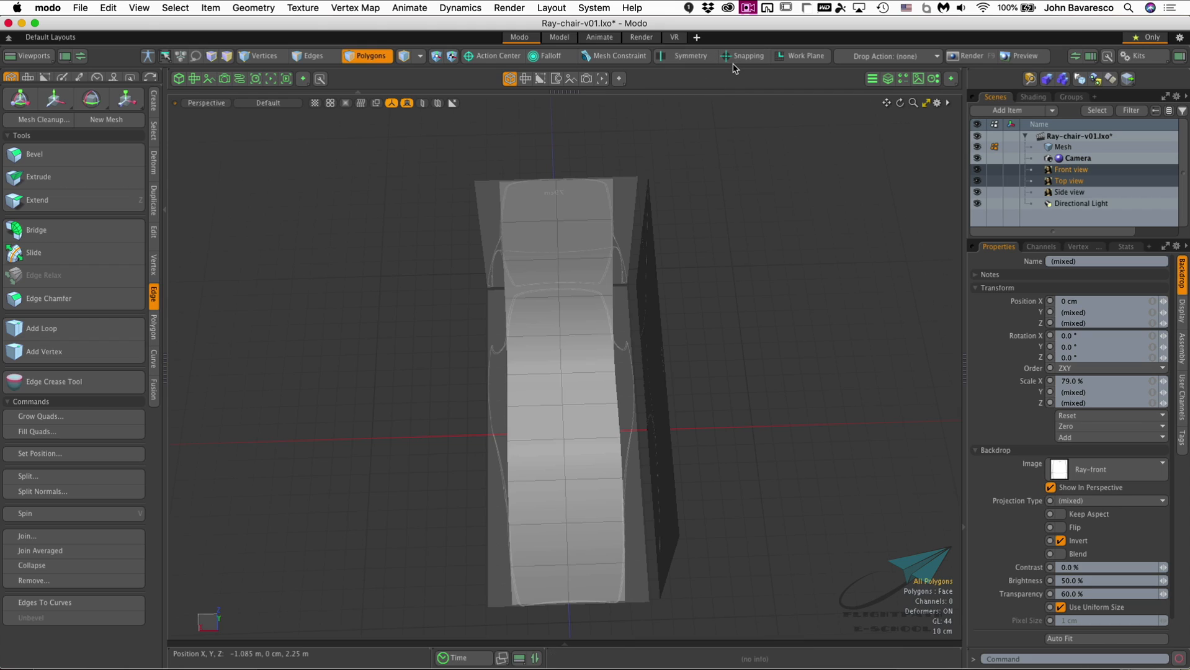
key(alt)
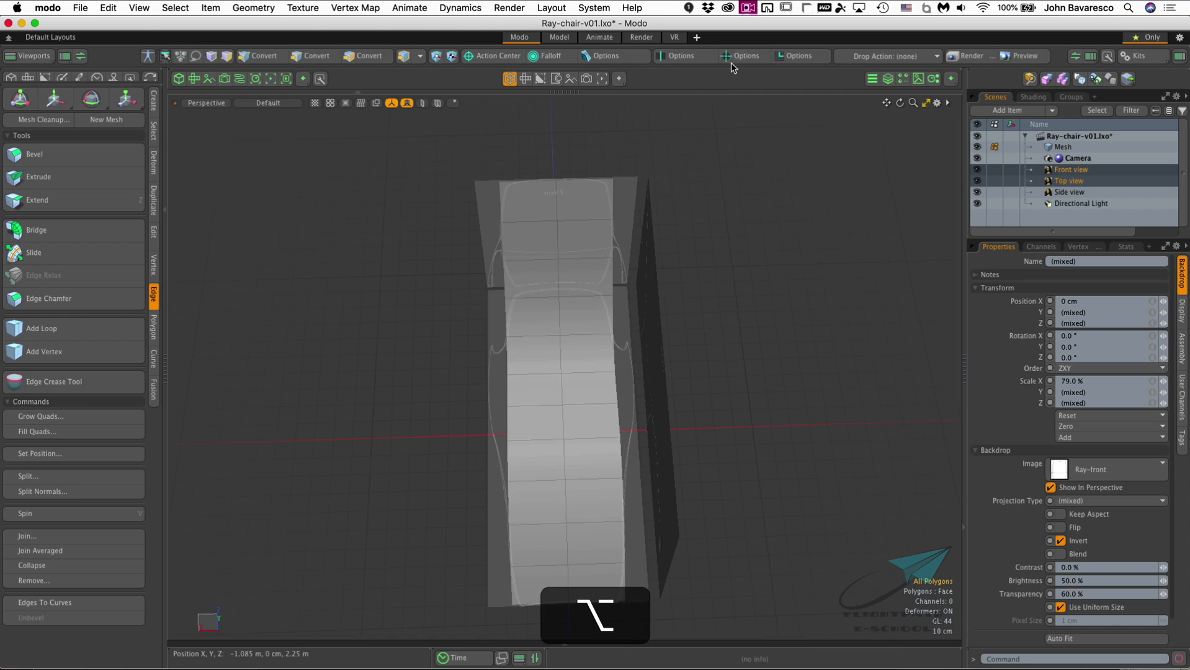
alt+click(696, 59)
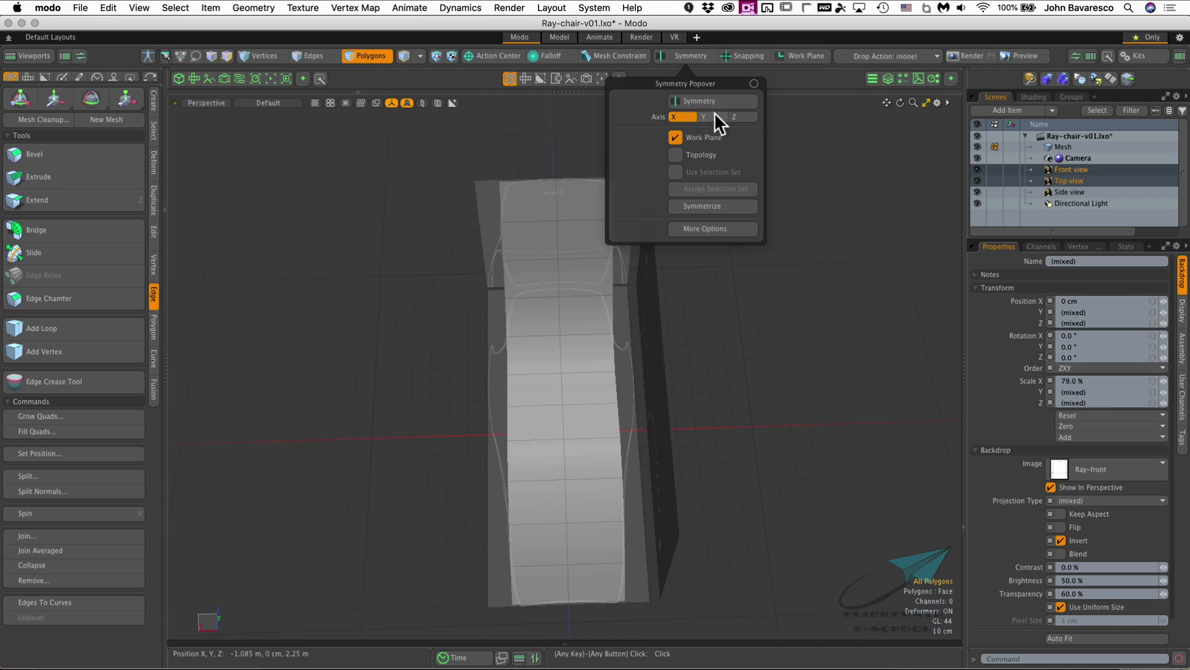
drag(709, 91, 785, 187)
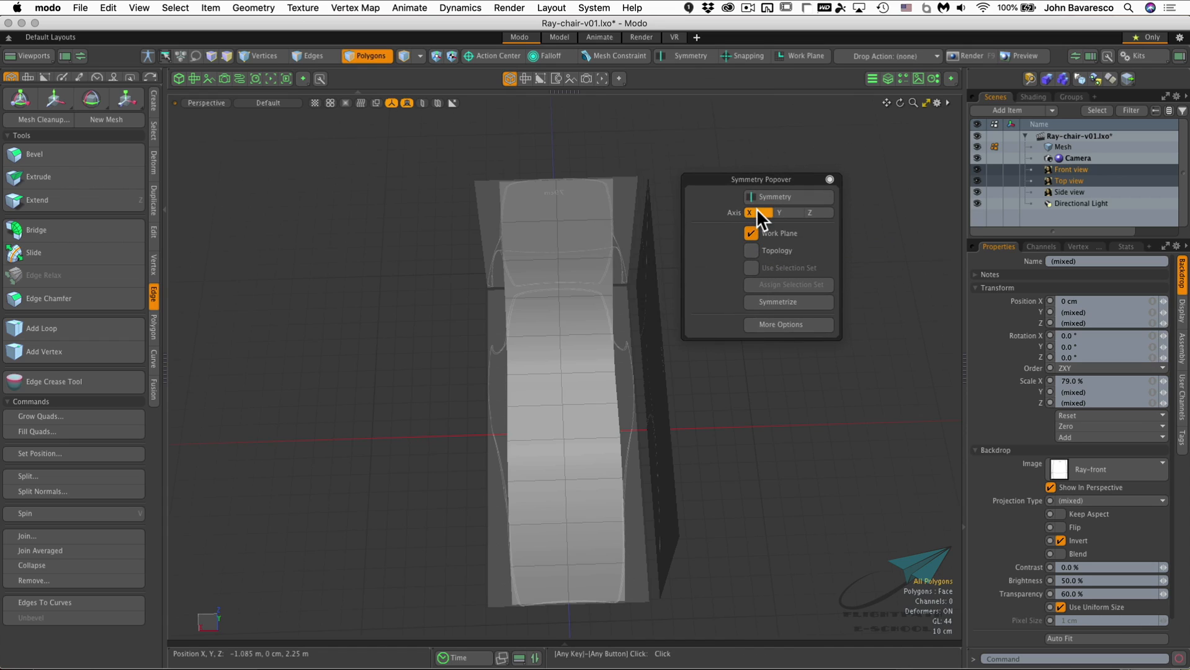
click(829, 179)
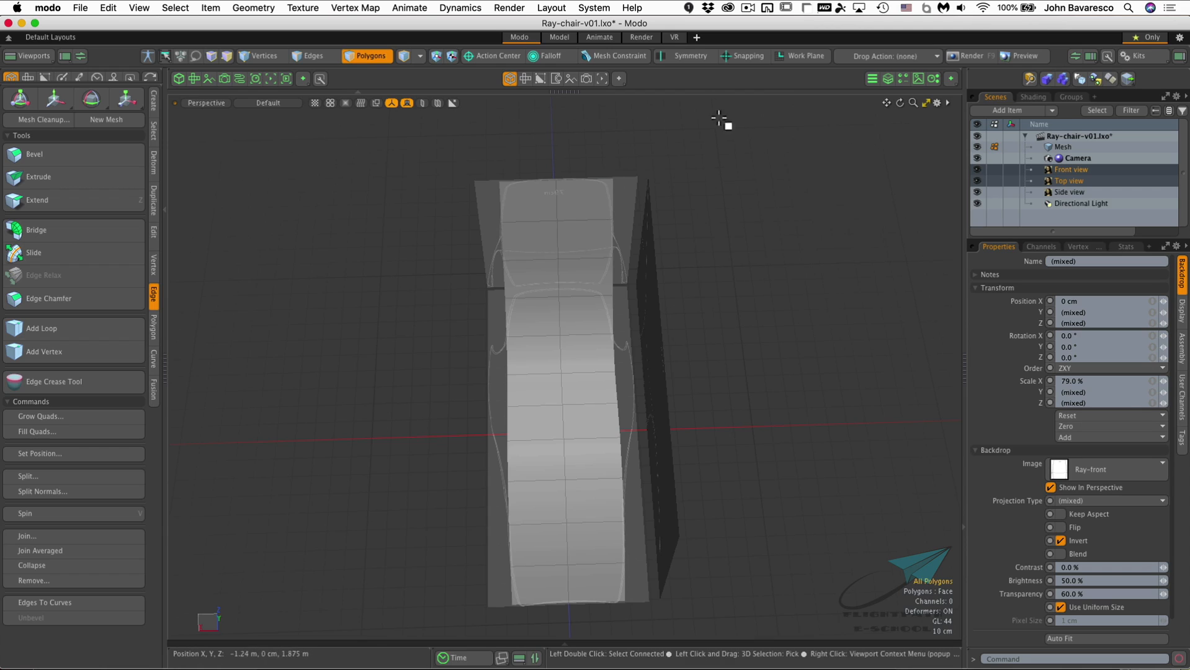
Test the symmetric selection by picking polygons, edges and a top corner vertex on one half of the surface
click(611, 183)
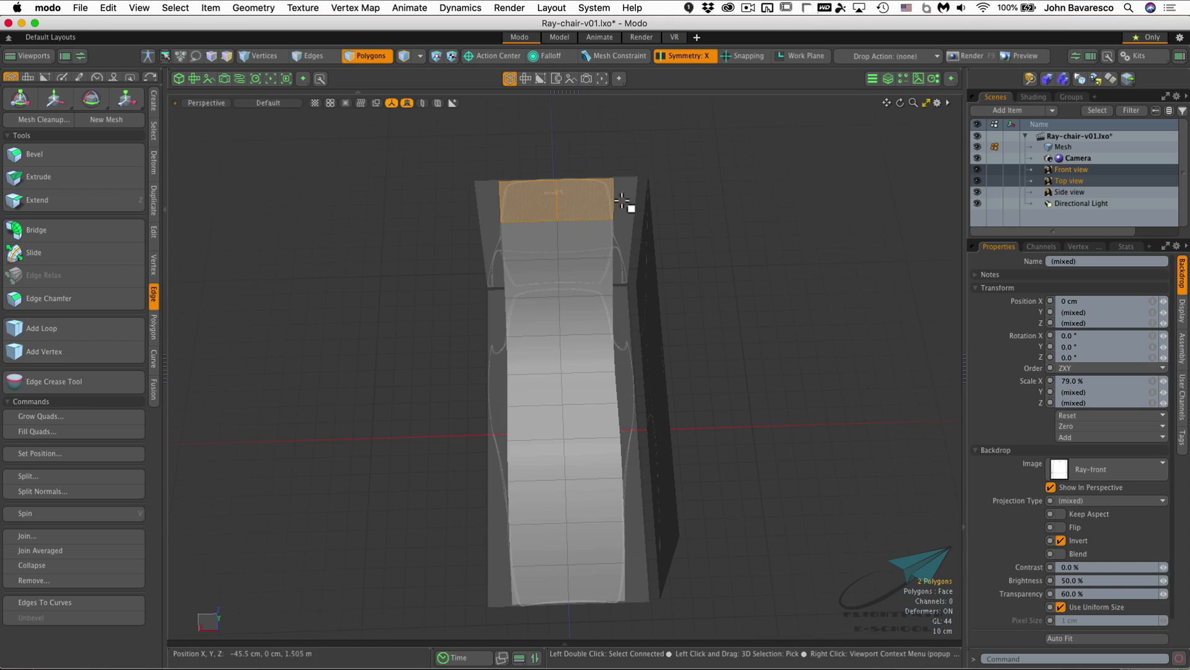
click(602, 251)
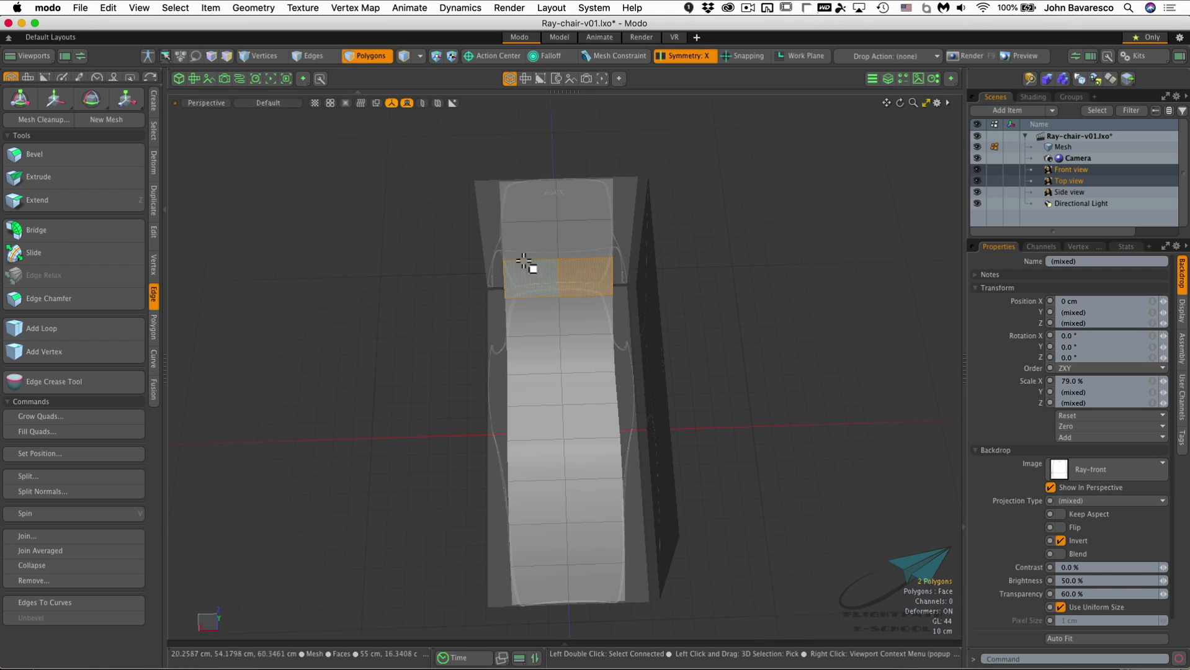
click(319, 56)
double_click(571, 185)
click(615, 198)
click(613, 243)
click(264, 55)
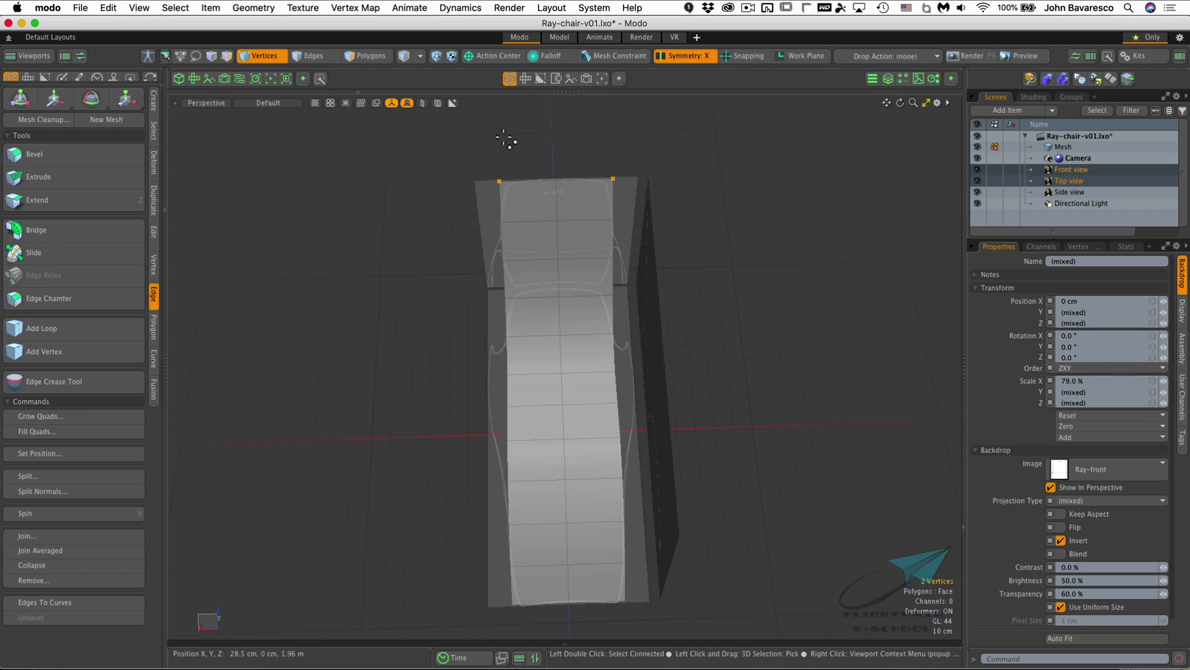
Convert the chair mesh to Catmull-Clark subdivision surfaces
key(Tab)
alt+drag(560, 305, 624, 321)
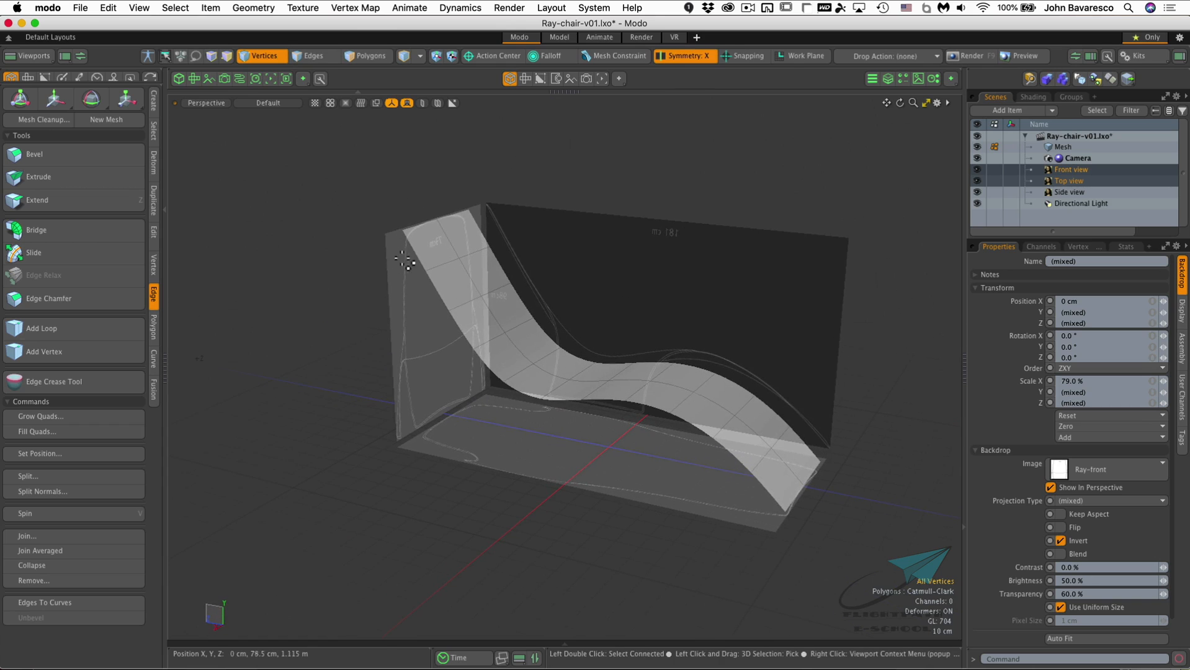
alt+drag(699, 406, 570, 417)
Move the side vertices at the foot end with Element Move so they follow the chair outline in the top view
key(ctrl+space)
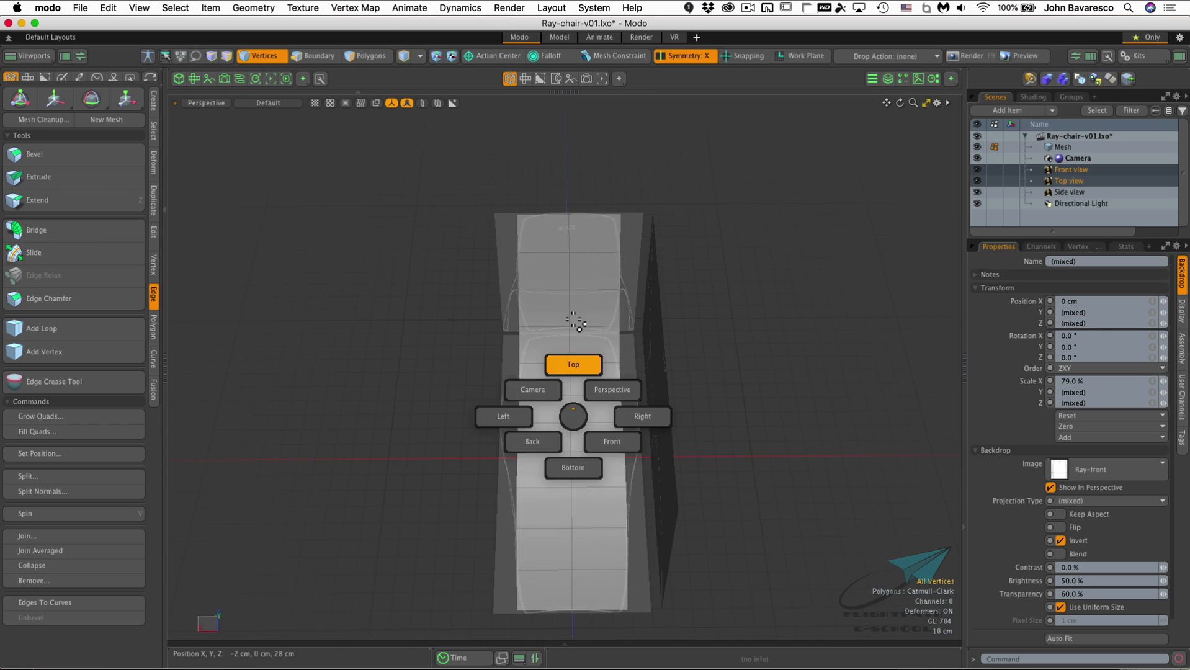
click(573, 353)
ctrl+alt+drag(572, 304, 542, 444)
ctrl+alt+drag(579, 365, 597, 340)
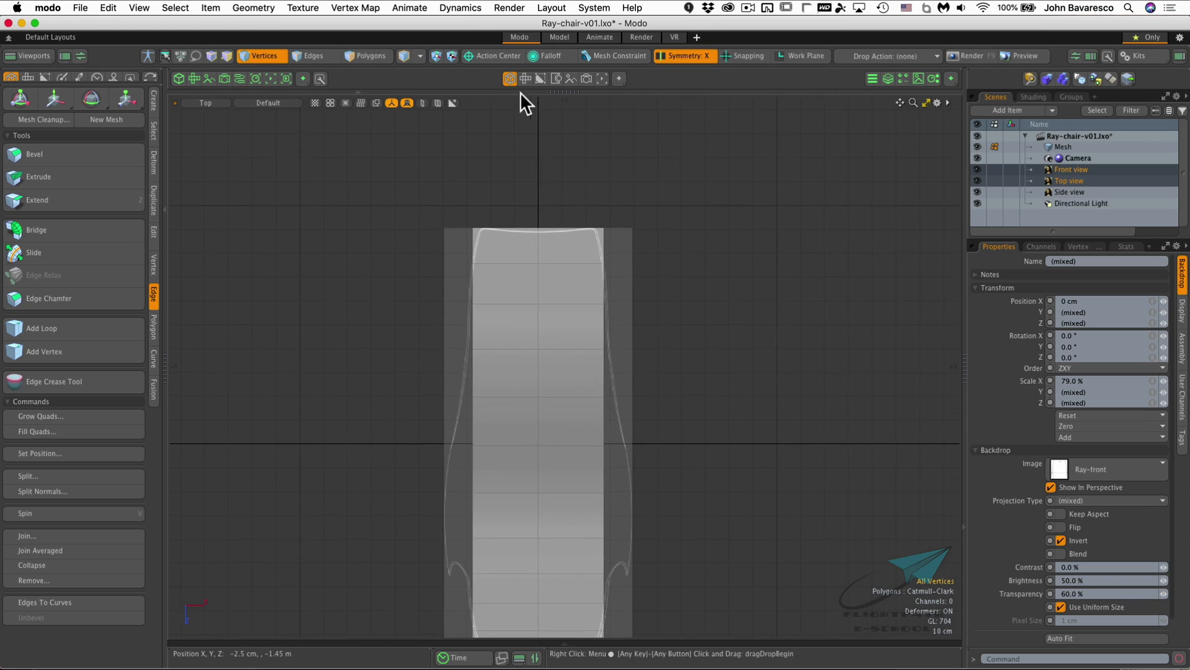
click(604, 305)
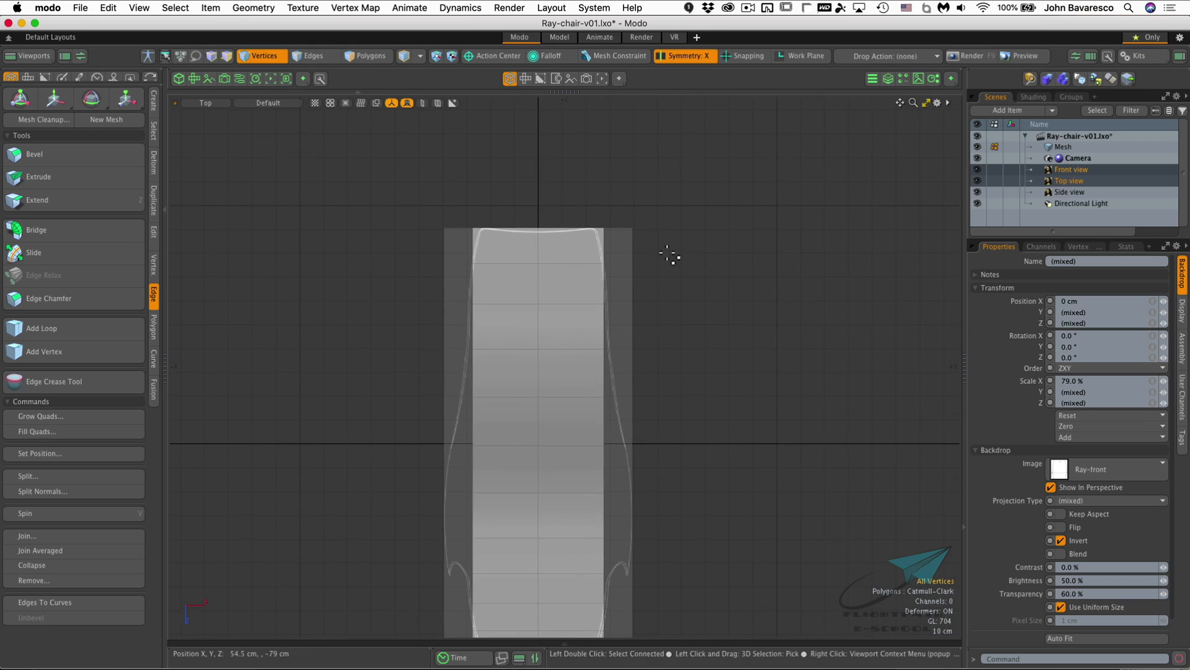
key(t)
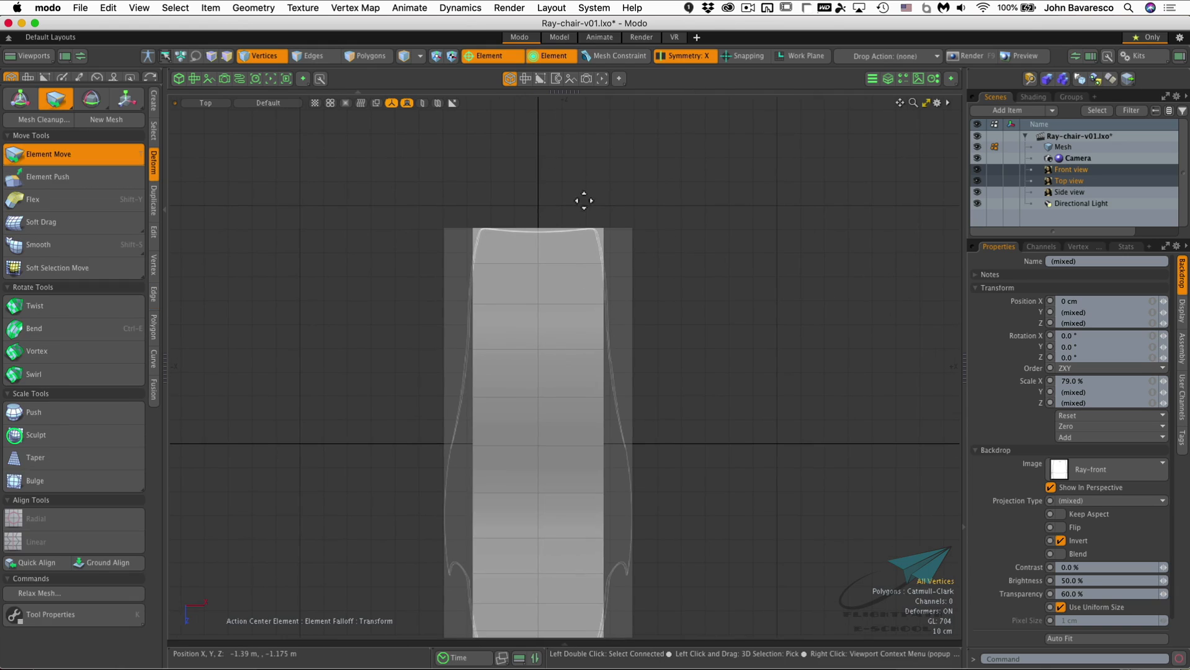
drag(604, 227, 608, 326)
drag(608, 416, 612, 417)
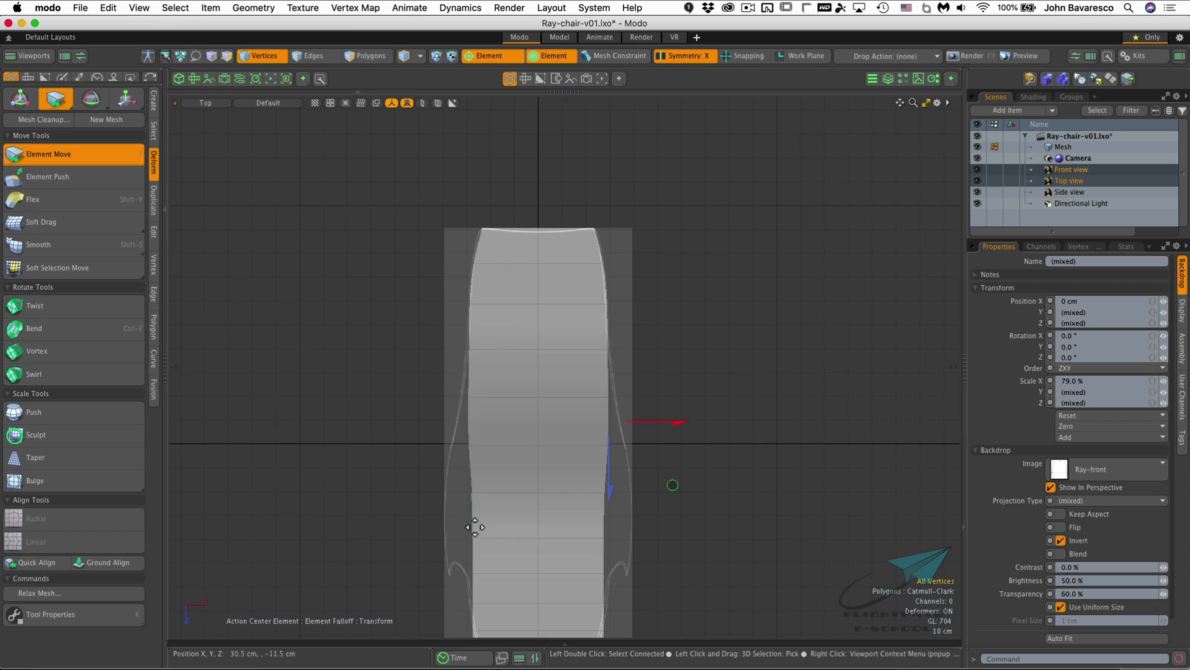
Examine the surface against the front view outline, toggling the Front view backdrop's visibility
ctrl+alt+drag(701, 480, 666, 442)
alt+shift+drag(666, 443, 682, 393)
key(ctrl+space)
click(700, 346)
alt+drag(682, 393, 675, 395)
key(ctrl+space)
click(702, 413)
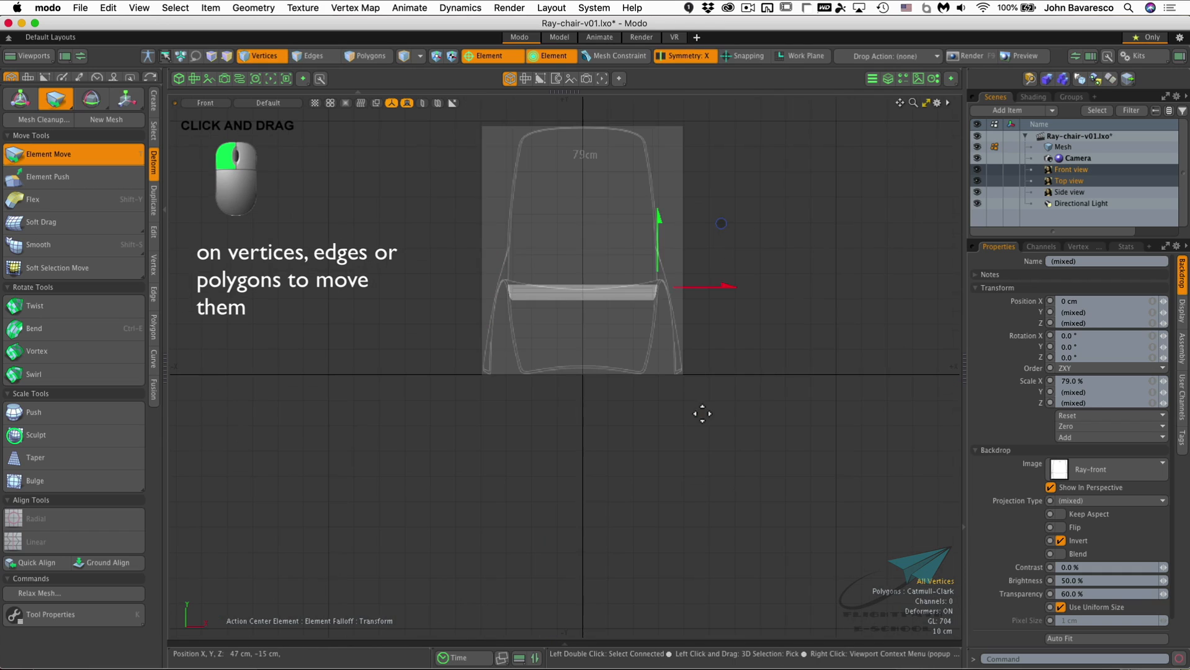
ctrl+alt+drag(659, 289, 620, 323)
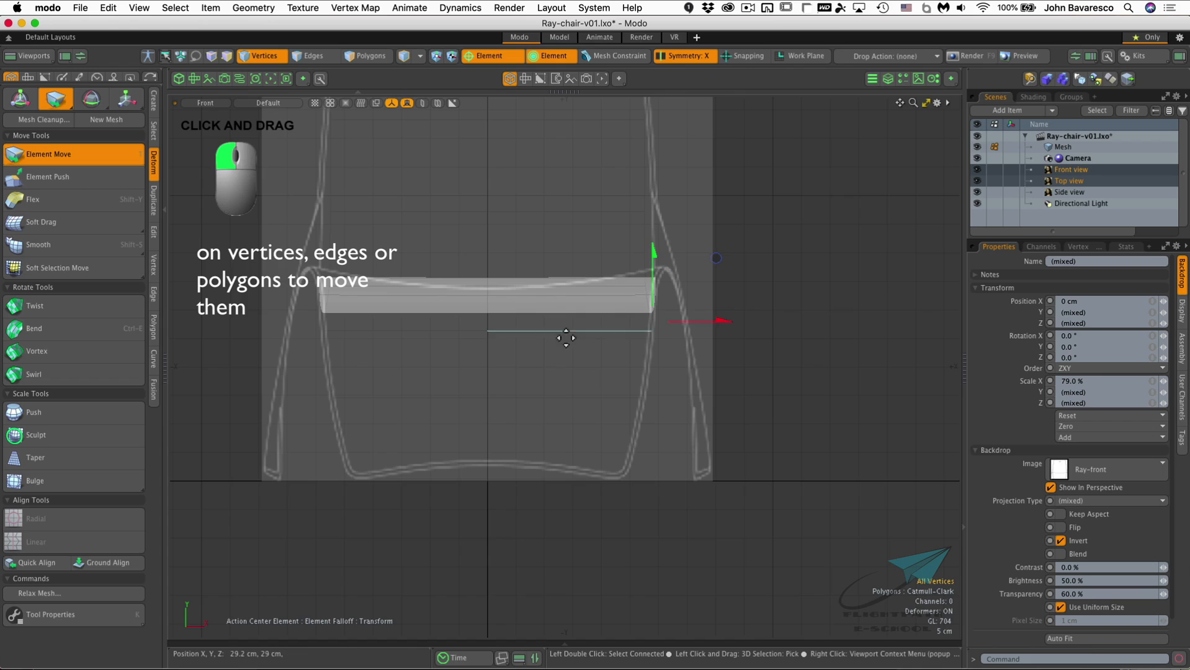
ctrl+alt+drag(749, 292, 689, 371)
alt+shift+drag(690, 371, 723, 438)
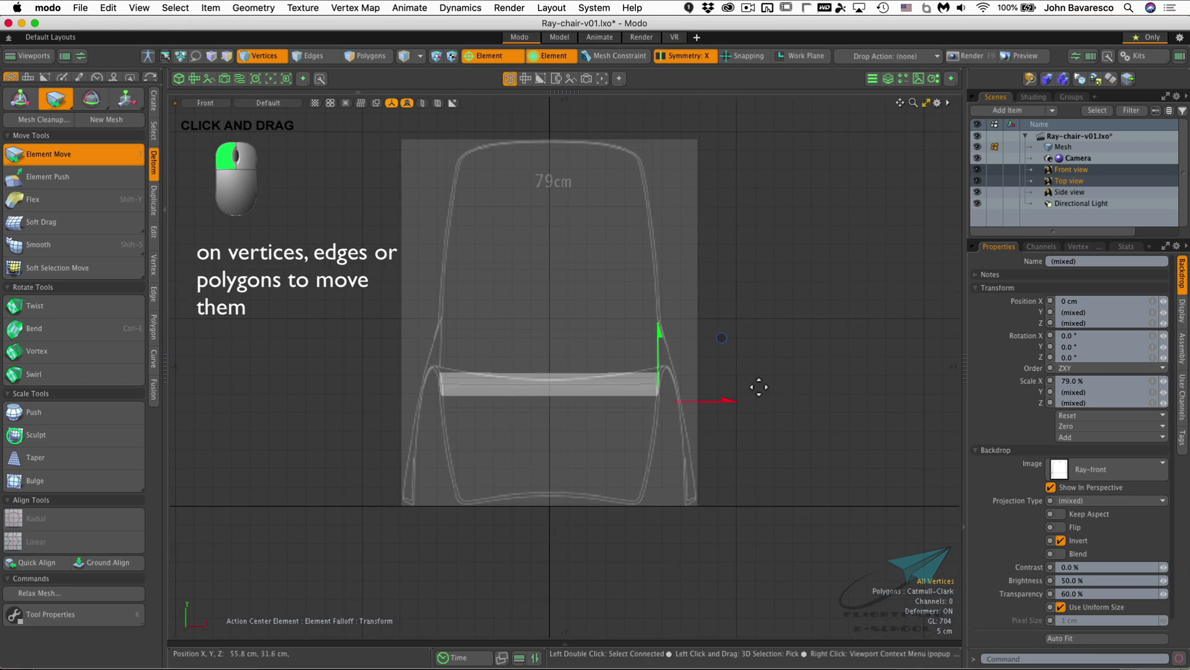
click(978, 165)
click(978, 166)
Compare how the chair surface and backdrop appear in the front and back views
key(ctrl+space)
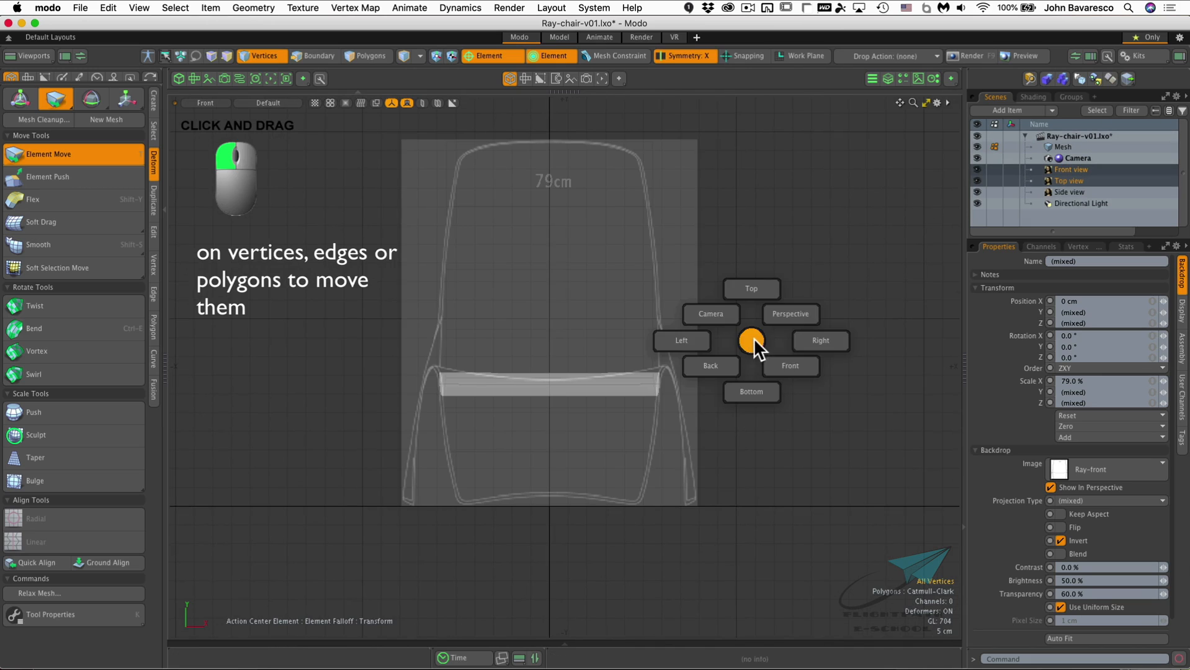
click(776, 361)
key(ctrl+space)
click(751, 385)
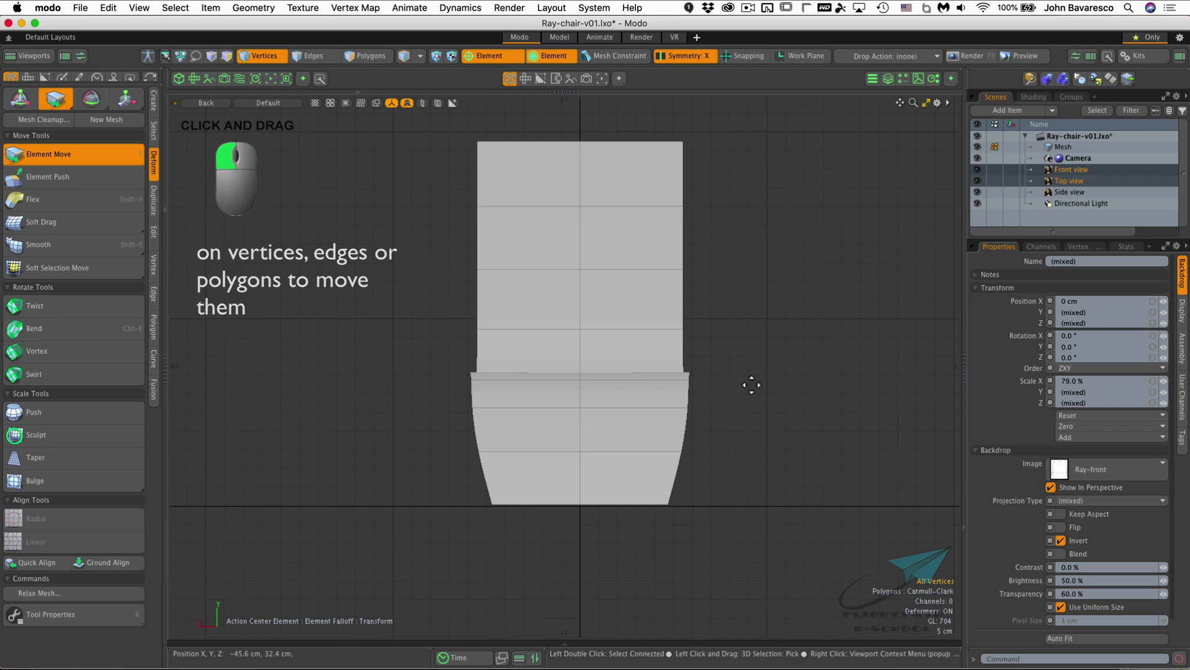
Change the Front view backdrop's Projection Type to Back
key(ctrl+space)
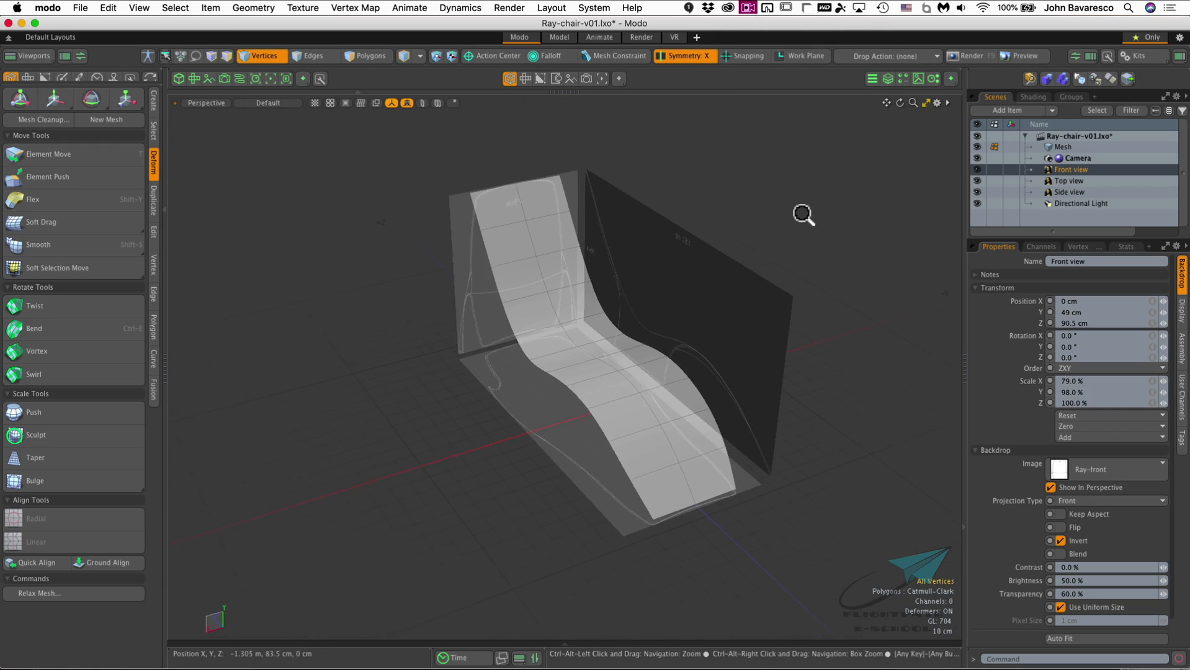
alt+drag(791, 218, 769, 256)
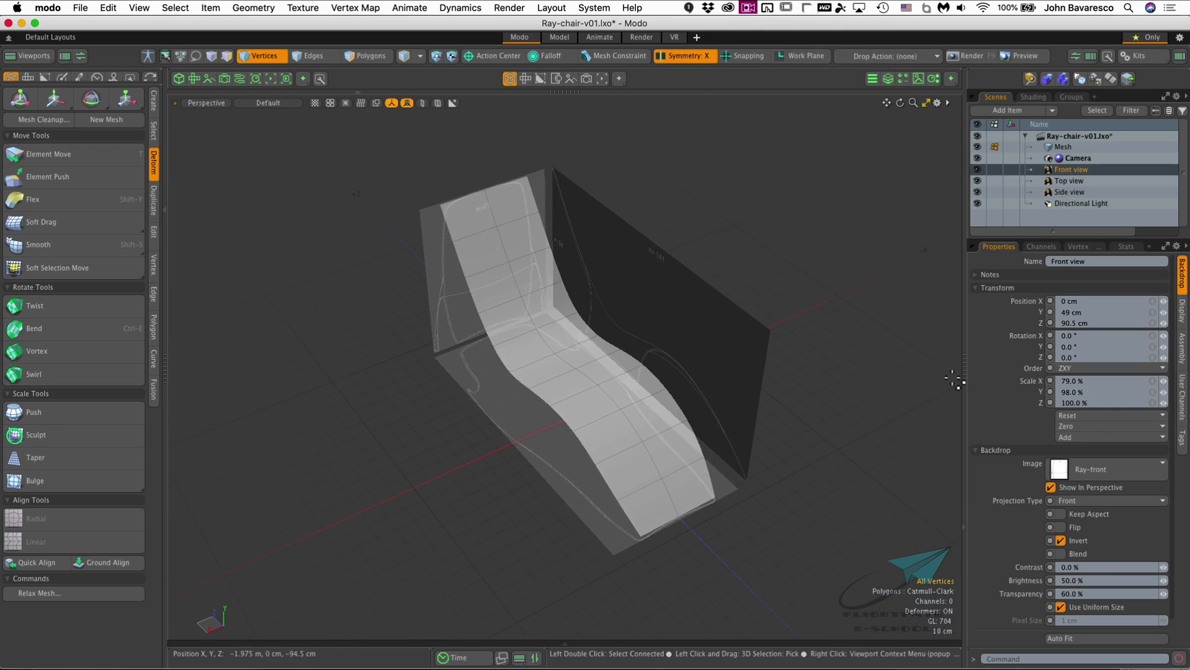
mouse_move(649, 284)
alt+mouse_down()
mouse_move(637, 302)
mouse_move(598, 305)
mouse_move(645, 313)
mouse_move(644, 301)
alt+mouse_up()
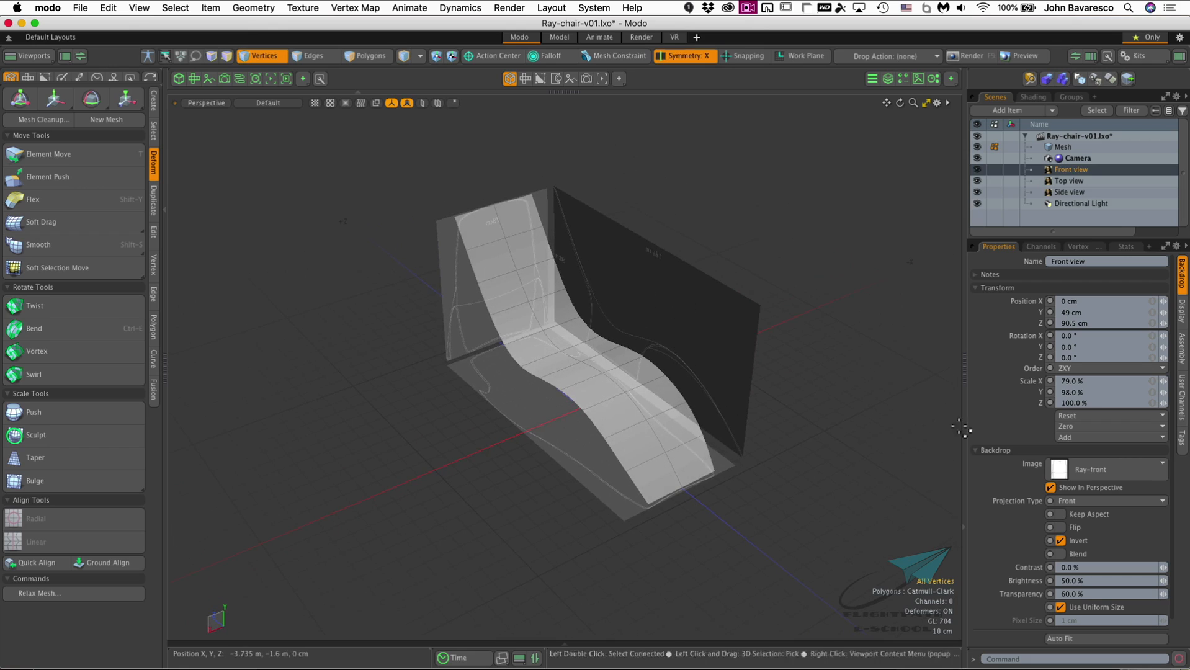
click(1080, 500)
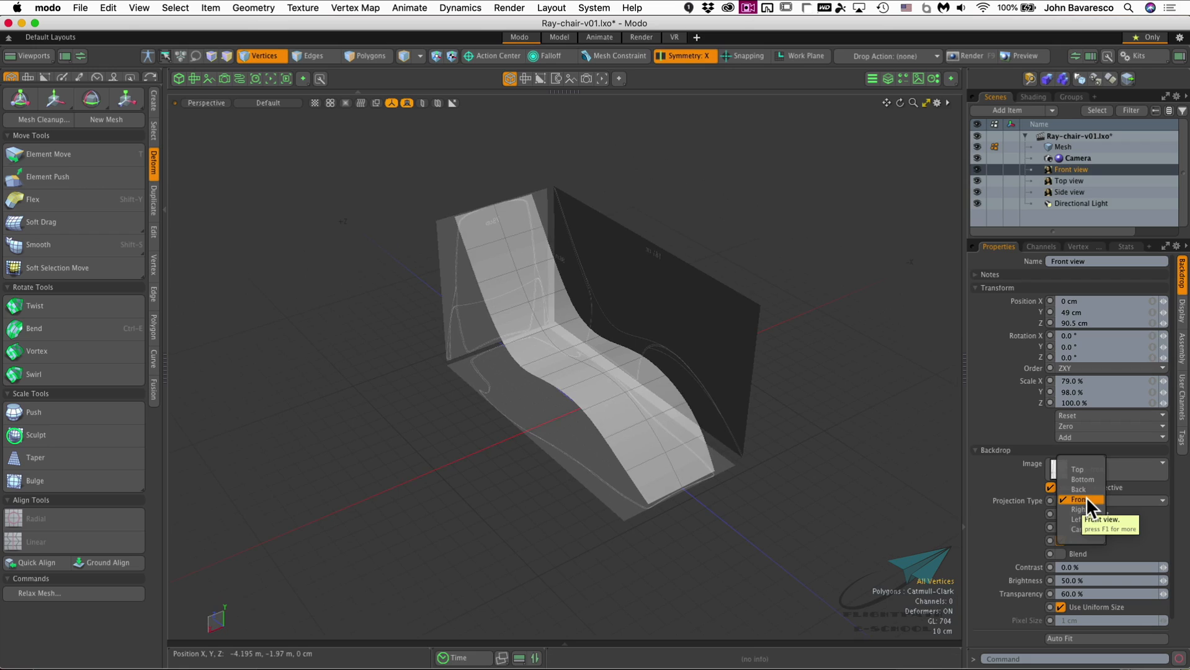
click(1085, 489)
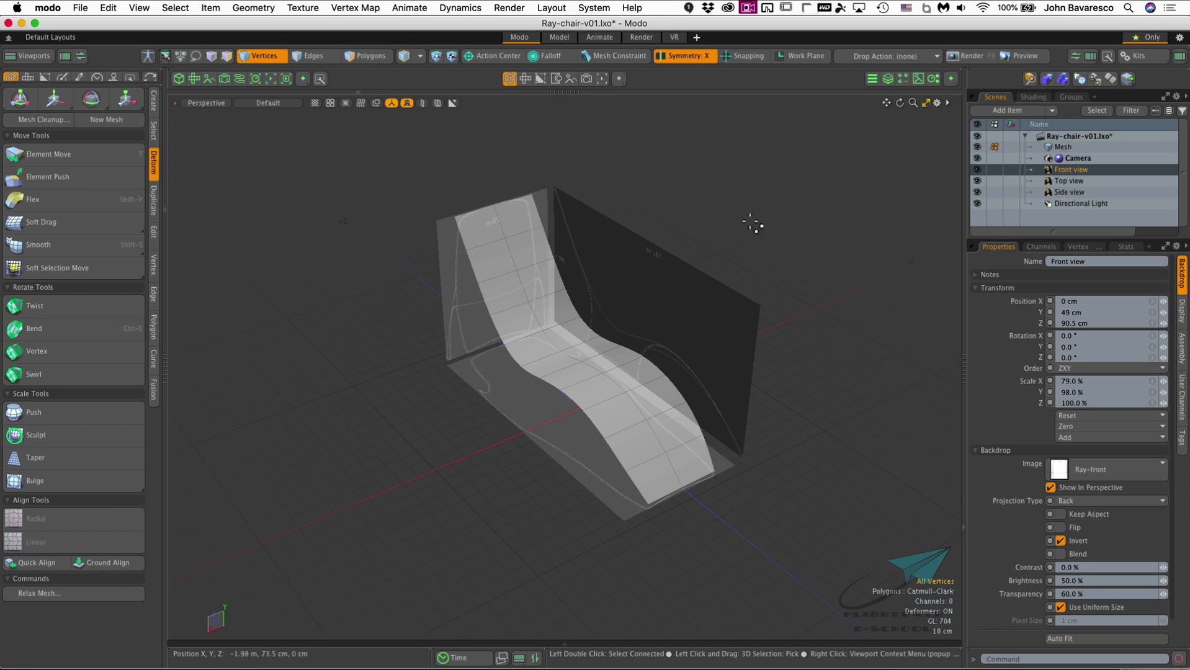
Check the backdrop from the front and back, and rename the Front view backdrop item to Back view
key(ctrl+space)
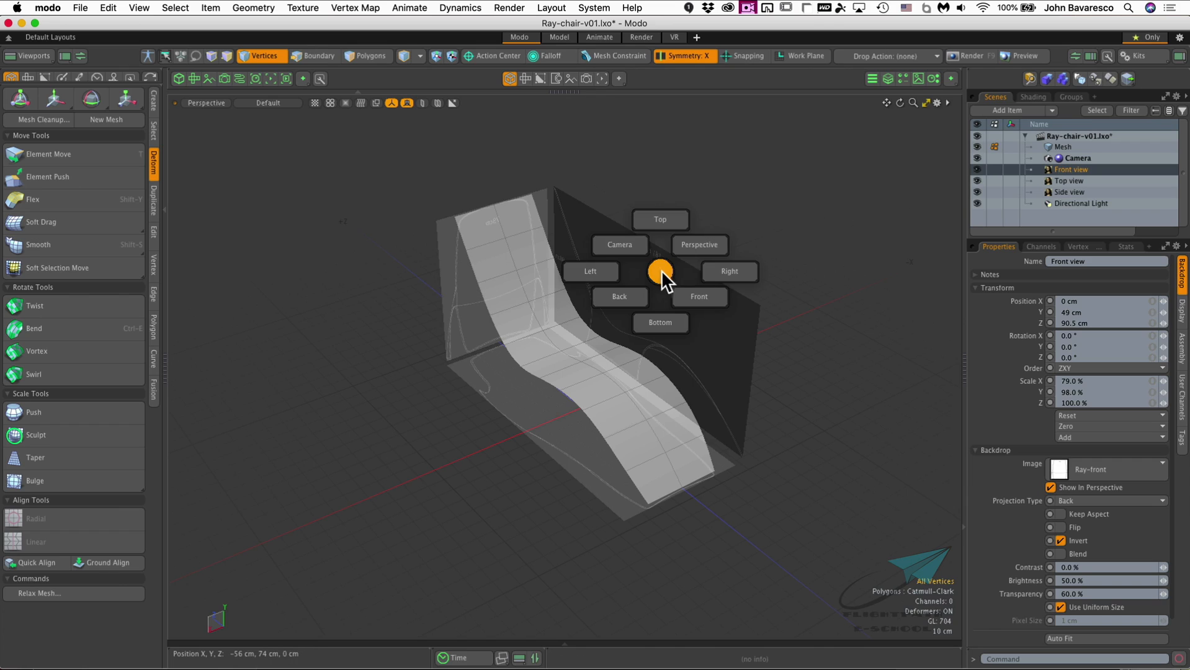
click(694, 297)
key(ctrl+space)
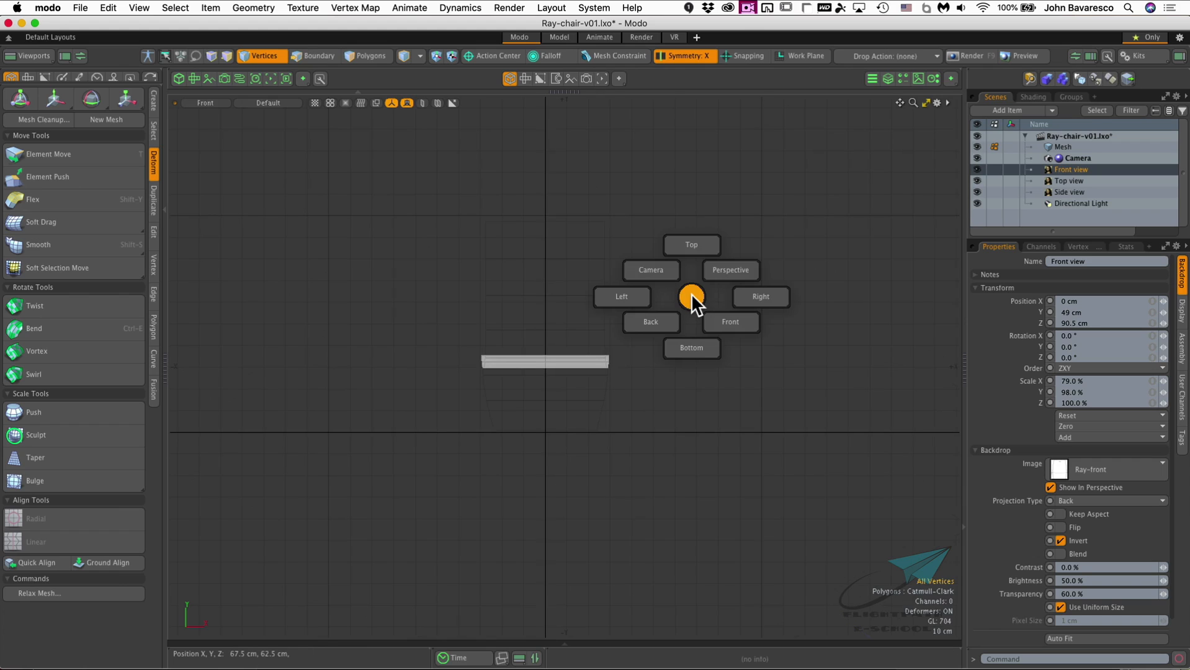
click(656, 319)
scroll(627, 309, up, 5)
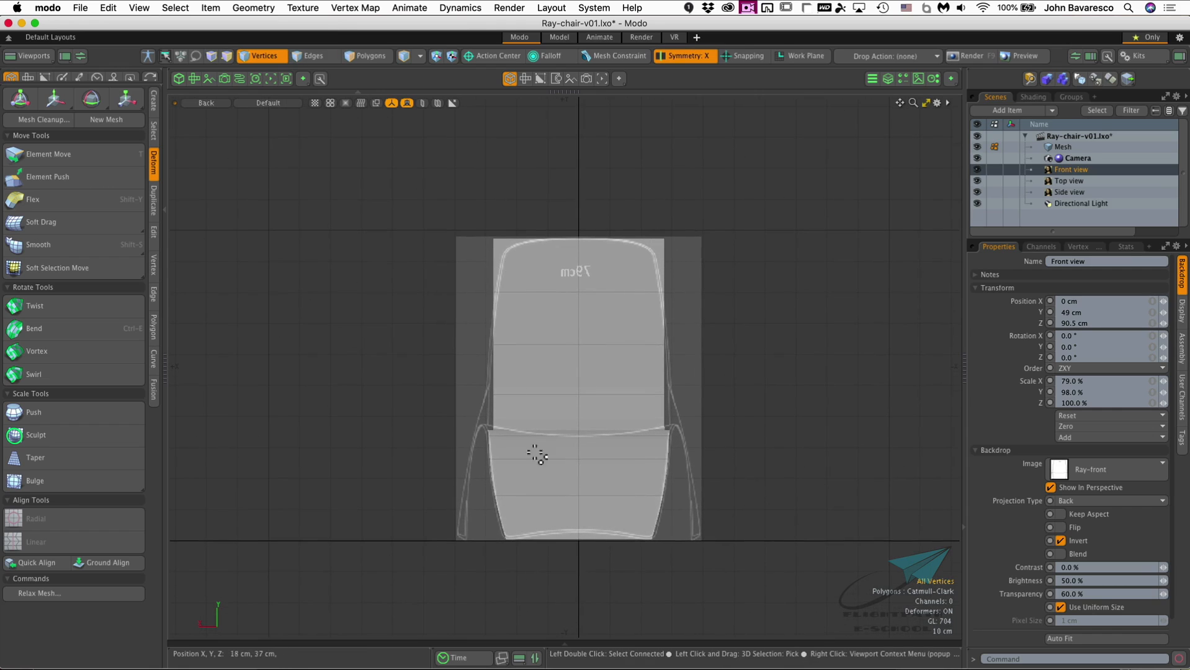
scroll(621, 406, down, 2)
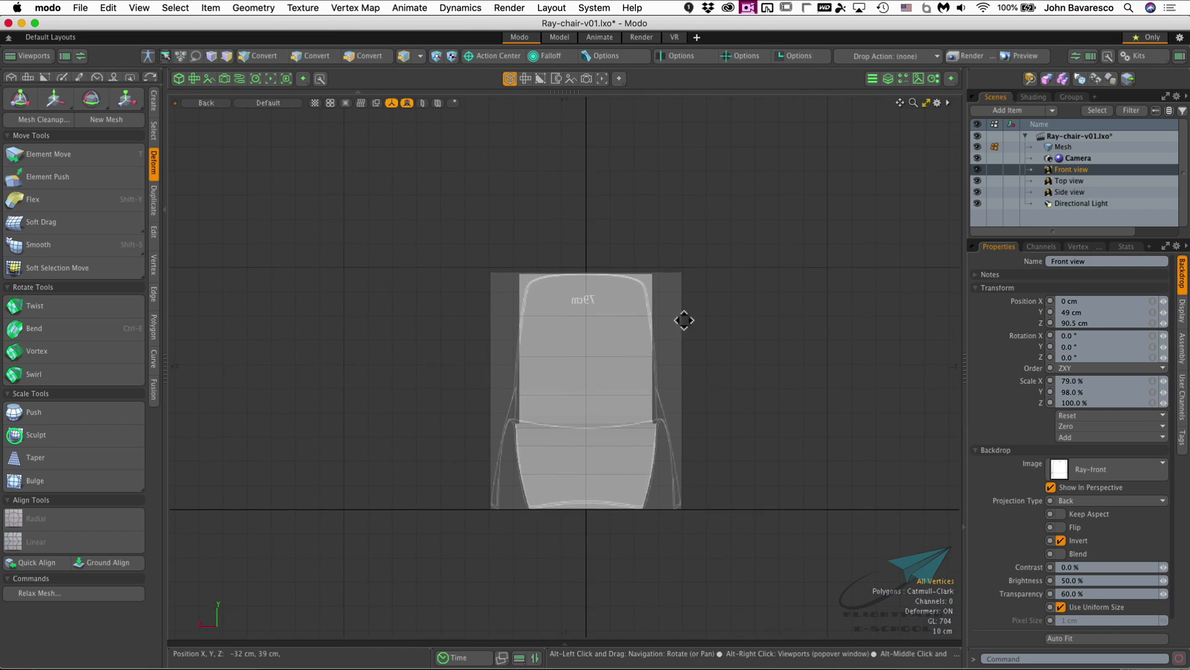
key(2)
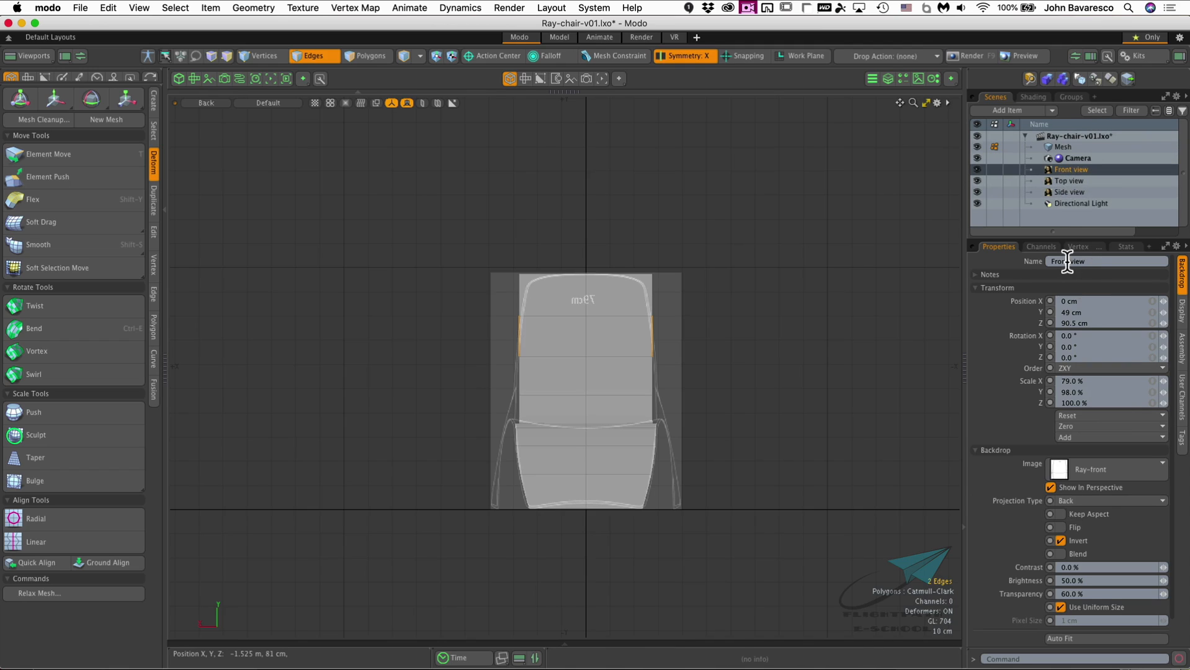
text(Back)
key(Return)
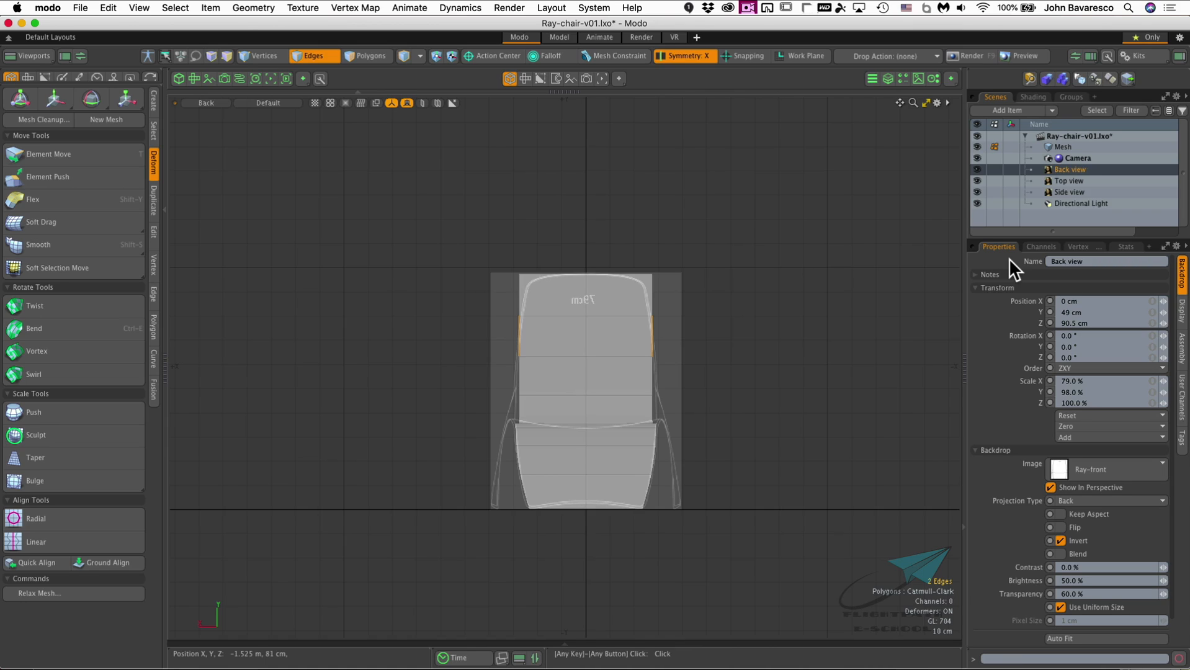
click(202, 103)
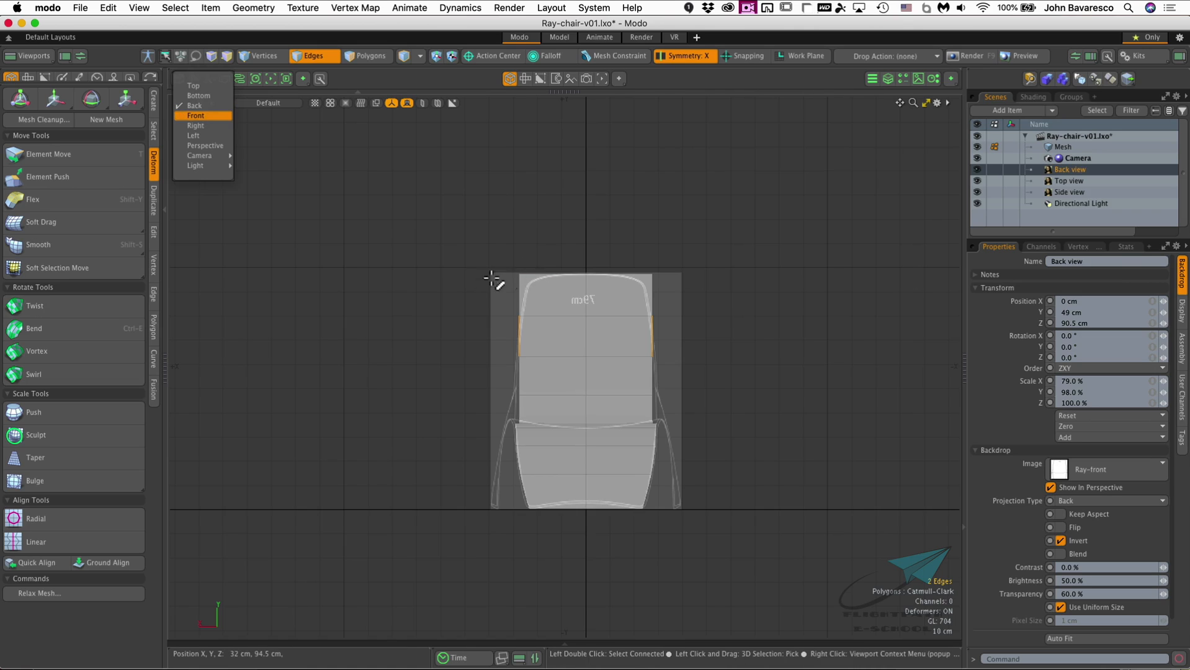
click(465, 274)
Move the backrest's upper corners and side edges with Element Move so they follow the chair outline in the back view
scroll(633, 290, up, 5)
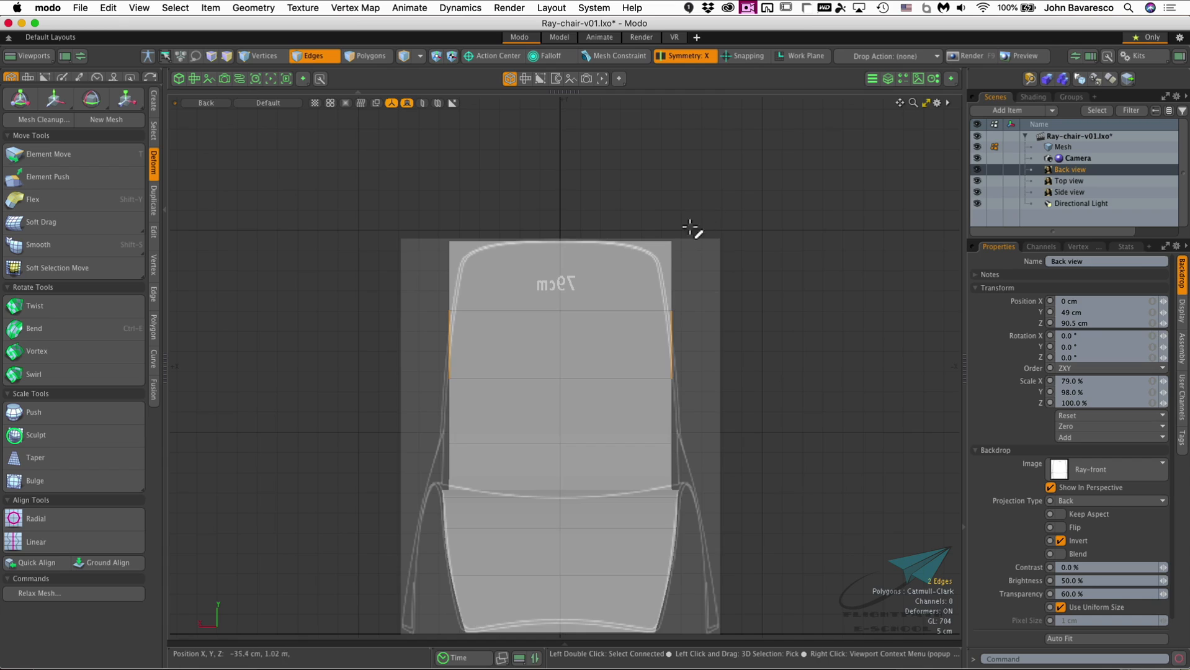
click(669, 230)
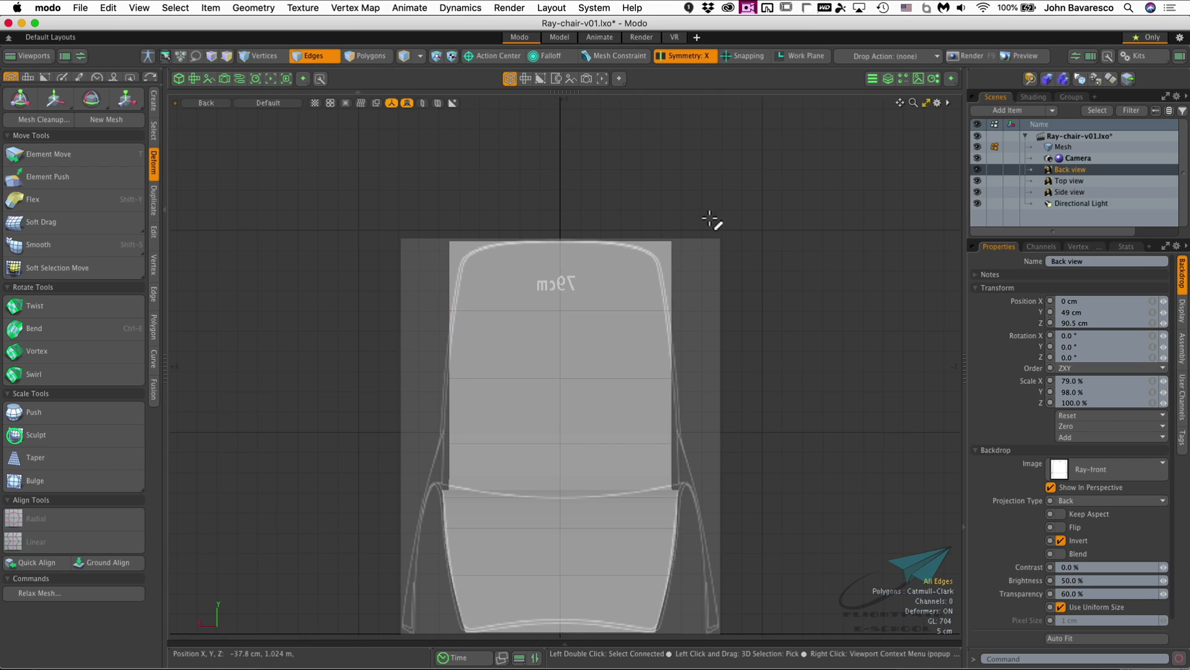
click(110, 155)
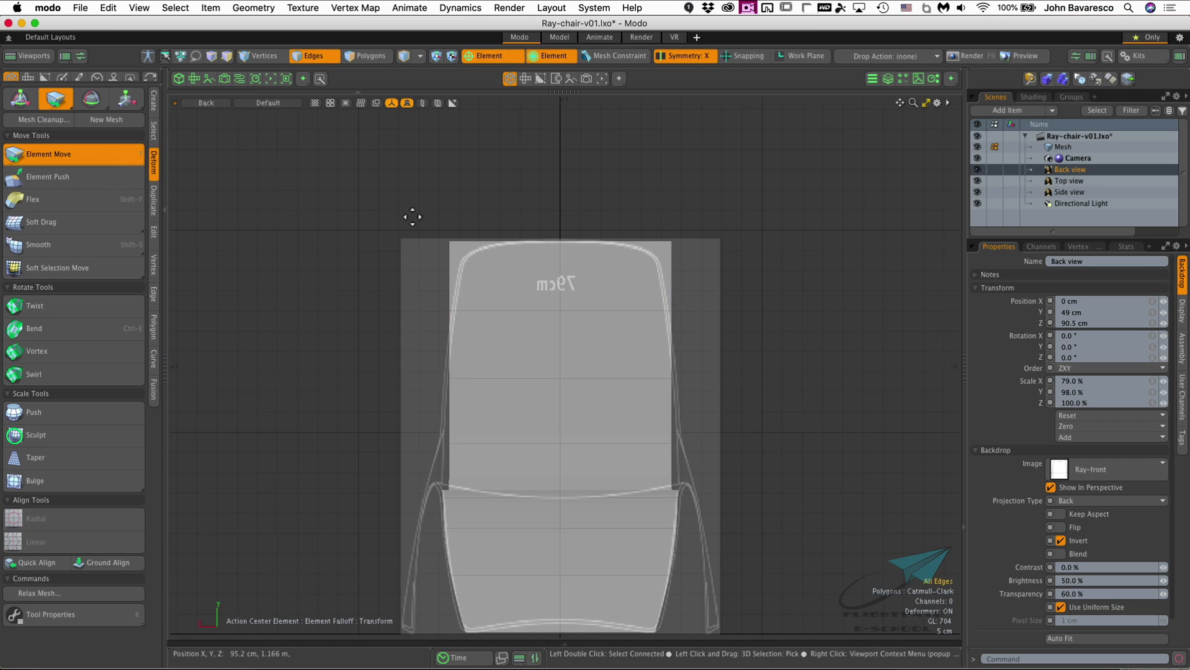
drag(450, 242, 469, 250)
drag(670, 311, 667, 311)
drag(670, 430, 677, 430)
drag(671, 482, 680, 481)
Adjust the foot-end corner and the center of the foot and seat edges to match the curved outlines in the back view
scroll(593, 548, down, 1)
alt+drag(581, 518, 569, 431)
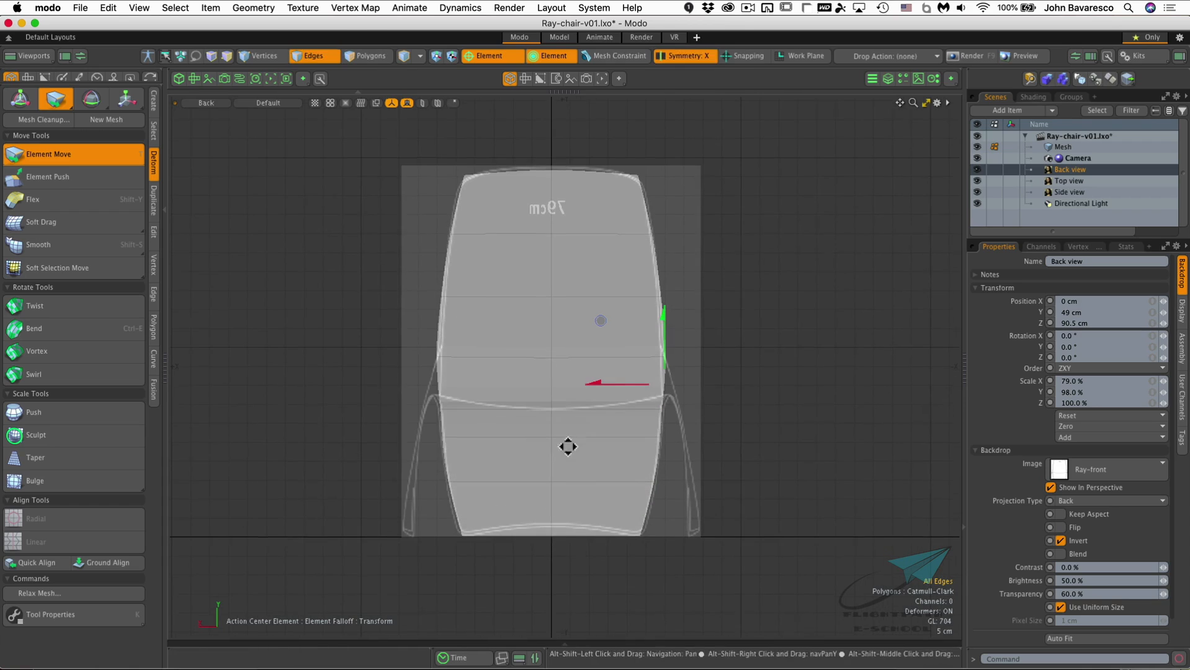
drag(639, 534, 641, 532)
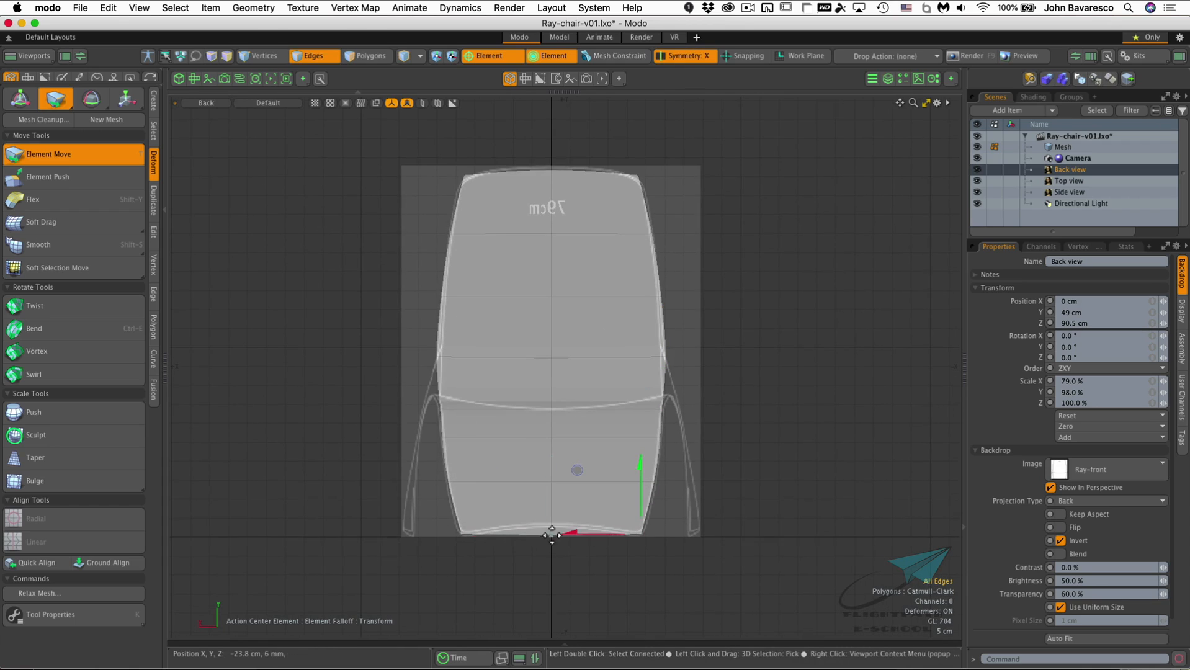
drag(551, 535, 551, 525)
drag(551, 403, 551, 402)
key(ctrl+space)
click(360, 252)
alt+drag(522, 345, 452, 349)
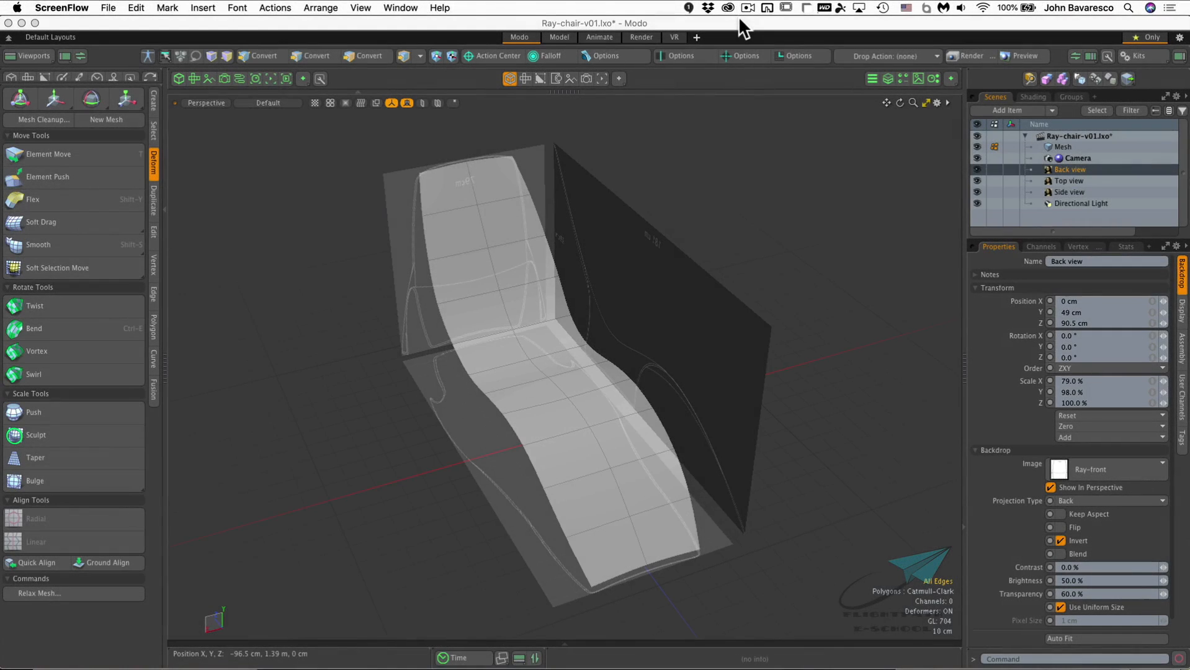
Switch to XnView and preview Chair views.JPG to study the chair's shape in the reference photos
click(739, 19)
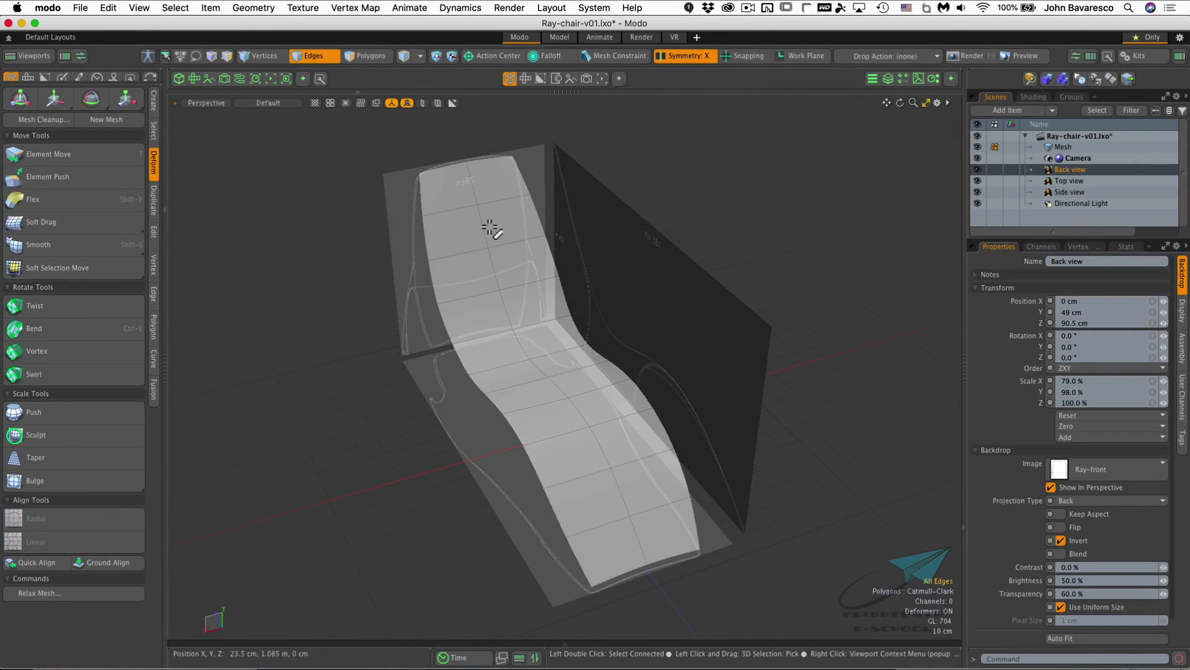
double_click(494, 279)
click(870, 447)
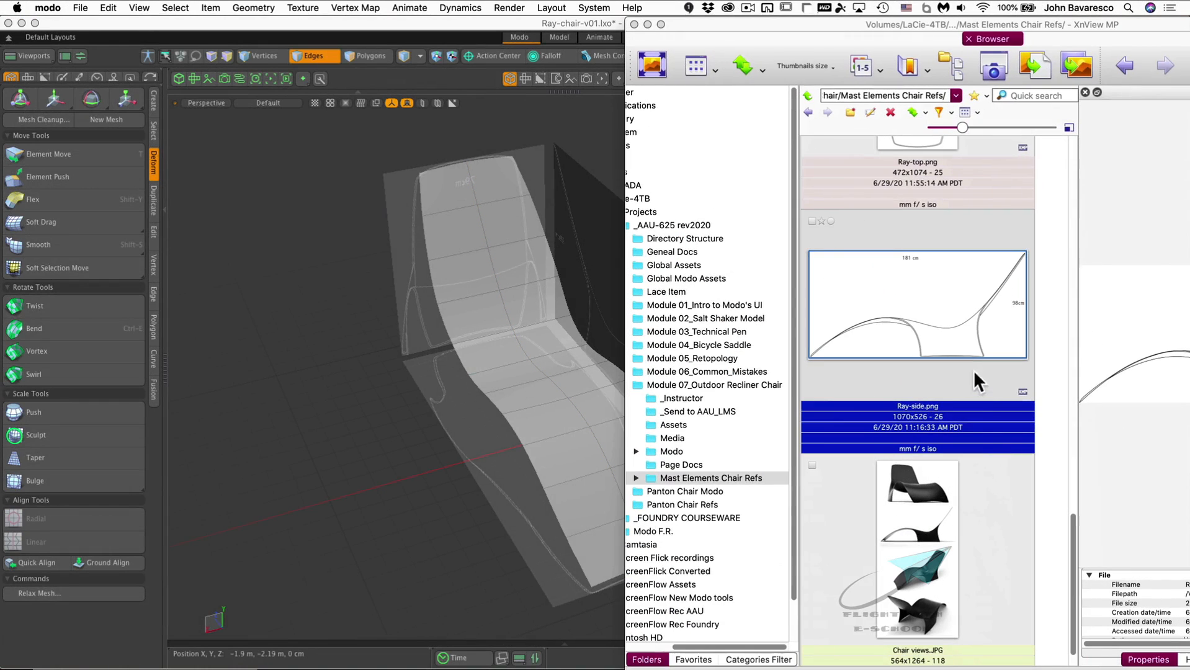
click(914, 538)
drag(935, 29, 427, 25)
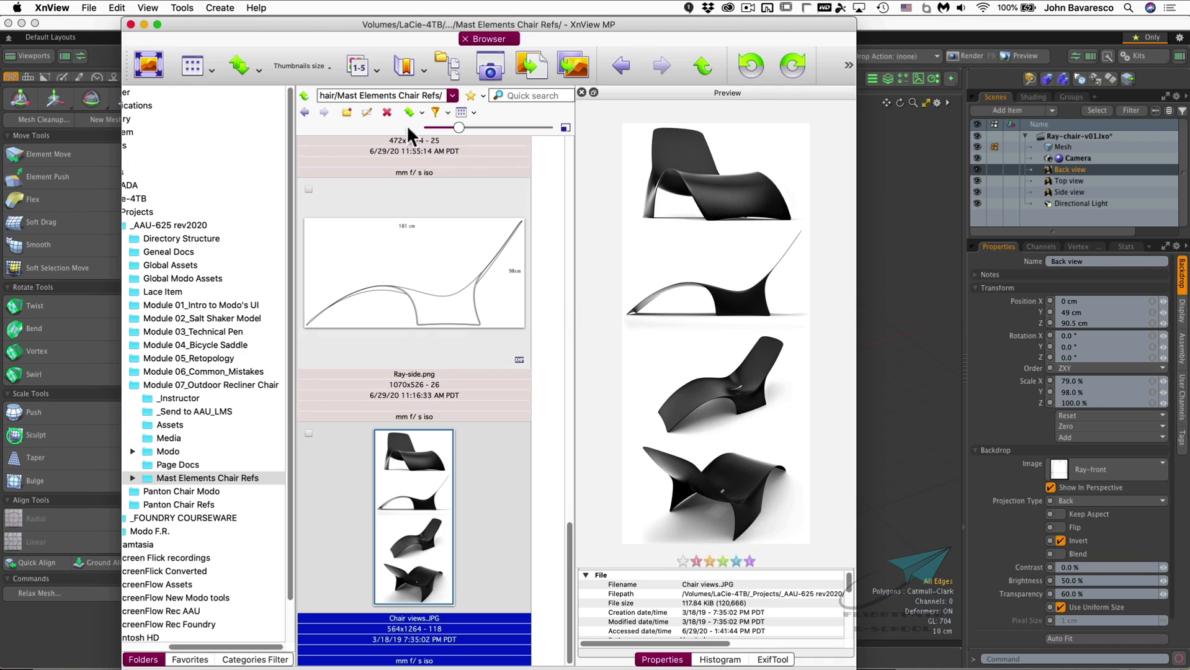
click(145, 24)
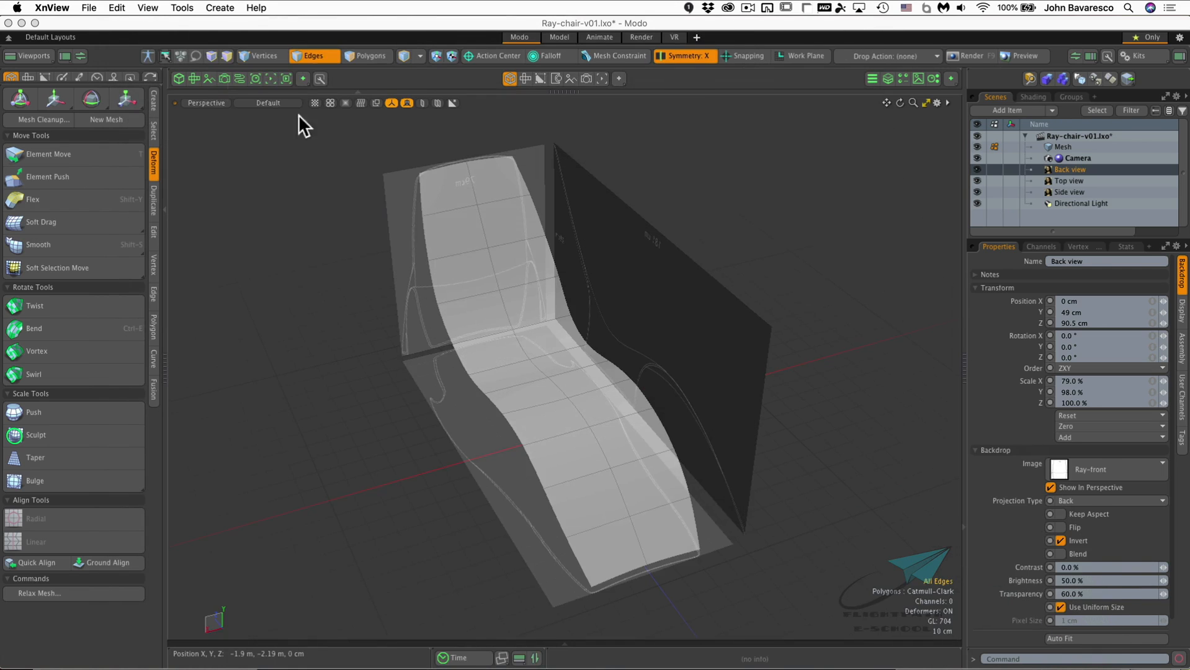
Return to Modo, select the edge loop running lengthwise down the chair's center, and activate Element Push
click(507, 24)
double_click(520, 347)
mouse_move(555, 417)
alt+mouse_down()
mouse_move(581, 391)
mouse_move(539, 401)
mouse_move(539, 417)
mouse_move(557, 422)
alt+mouse_up()
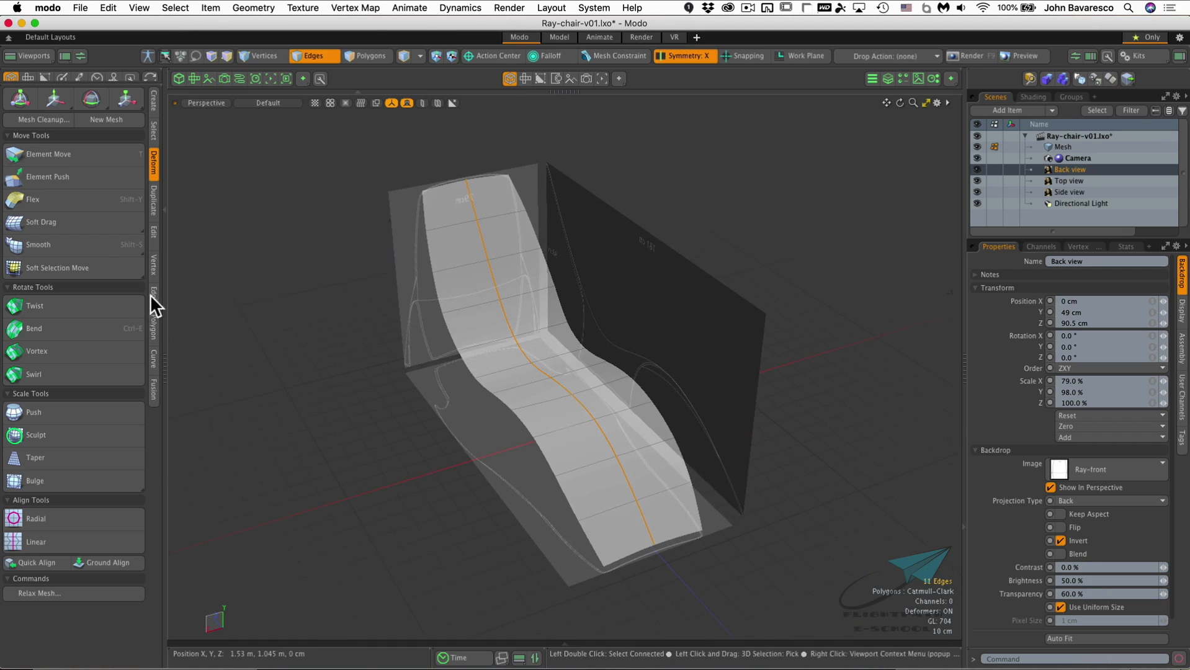
click(83, 177)
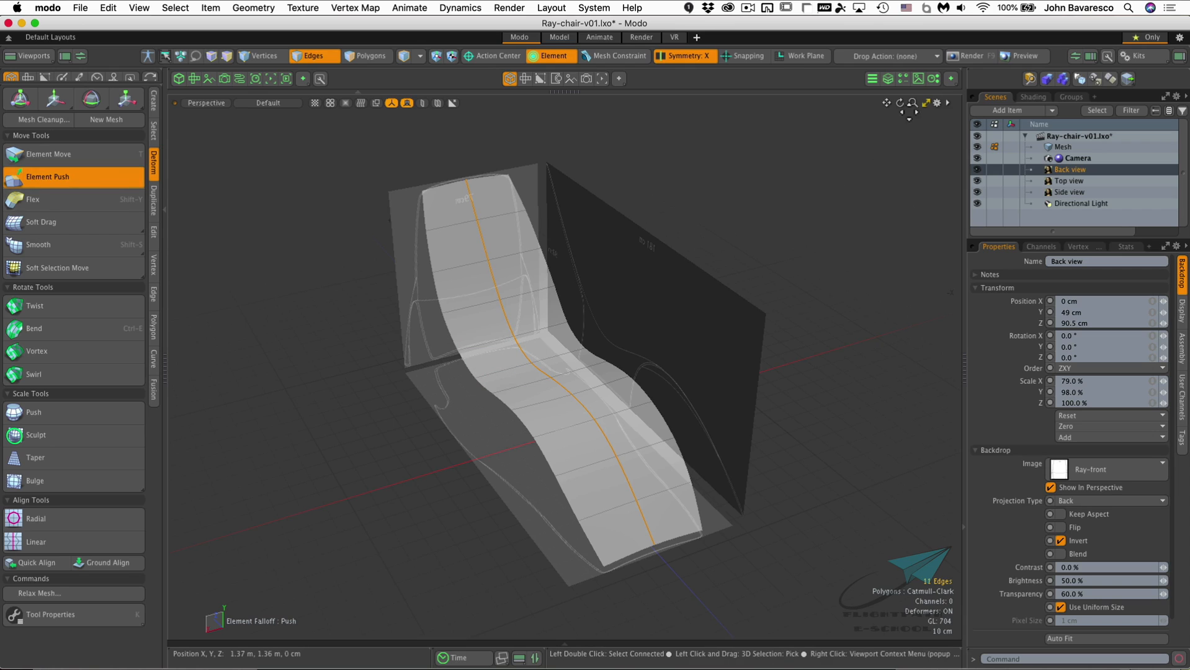
Switch to the four-view layout and enlarge the perspective and right views, framing the chair in each
click(926, 103)
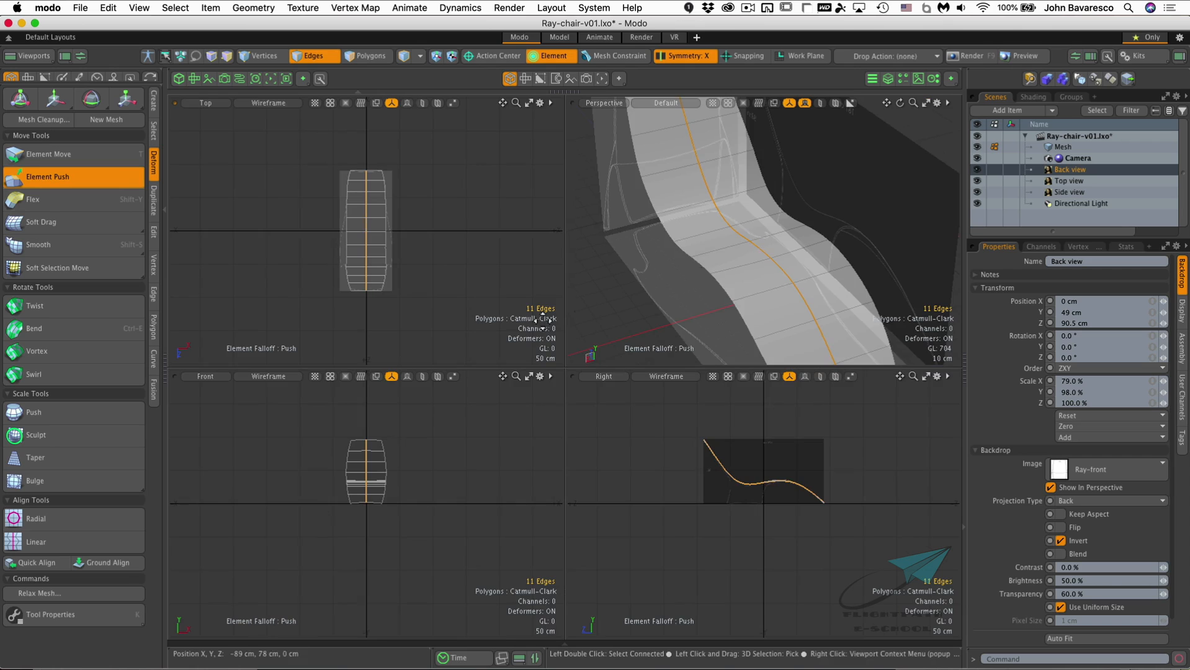
ctrl+alt+drag(371, 276, 470, 255)
alt+drag(428, 431, 379, 517)
drag(565, 370, 401, 360)
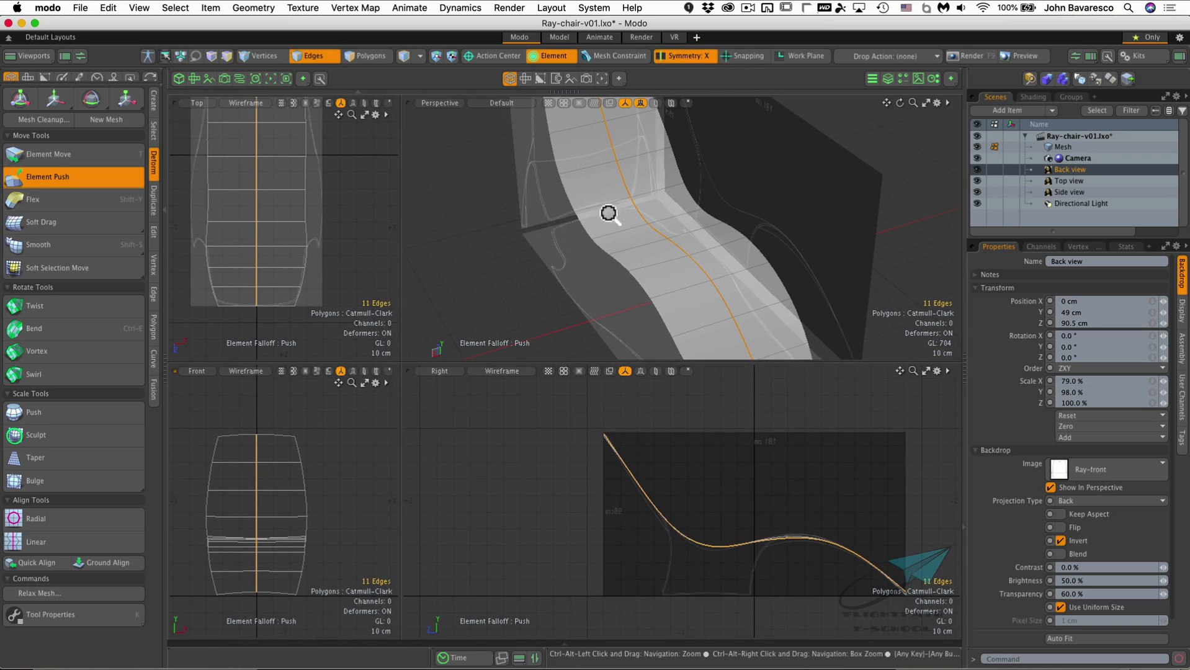
alt+drag(608, 212, 554, 241)
alt+shift+drag(342, 195, 348, 248)
ctrl+alt+drag(551, 213, 643, 291)
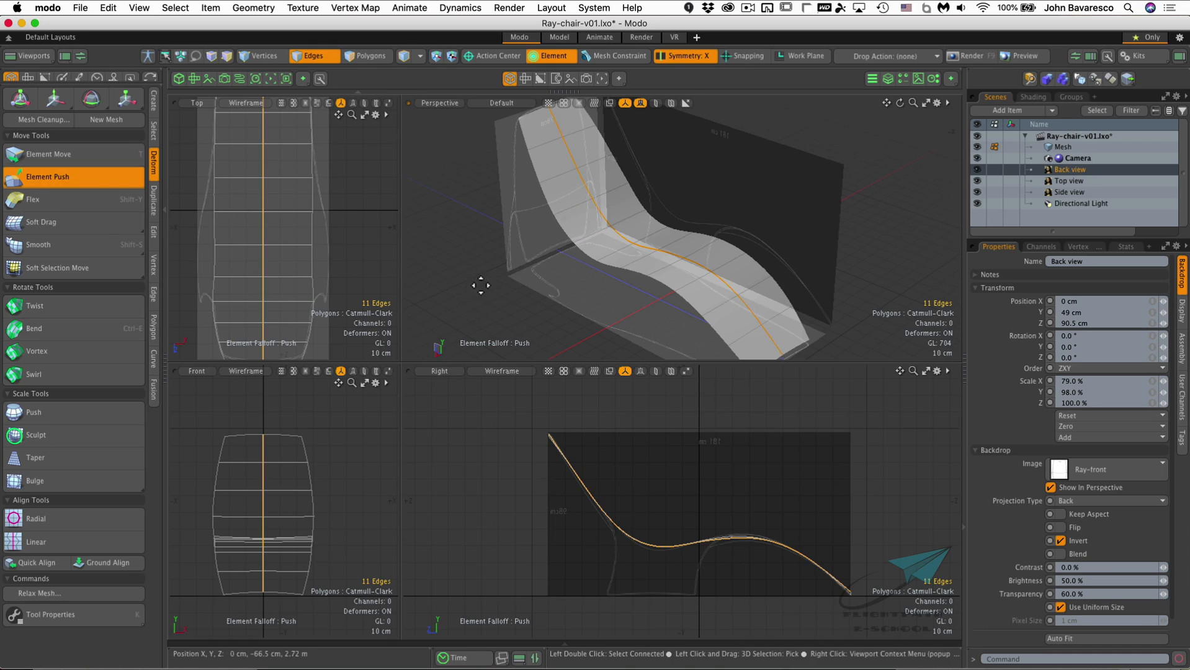
Show the Element Push tool properties and set the element falloff range to 82.5 cm
right_drag(478, 281, 531, 280)
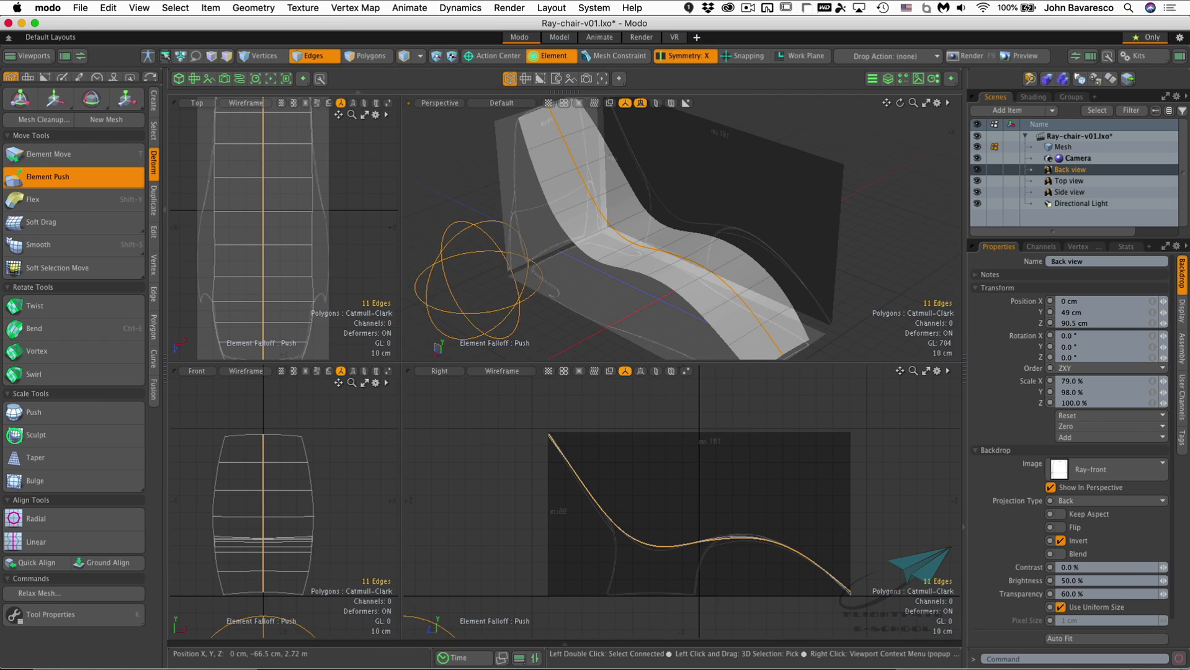
click(95, 612)
drag(236, 510, 239, 181)
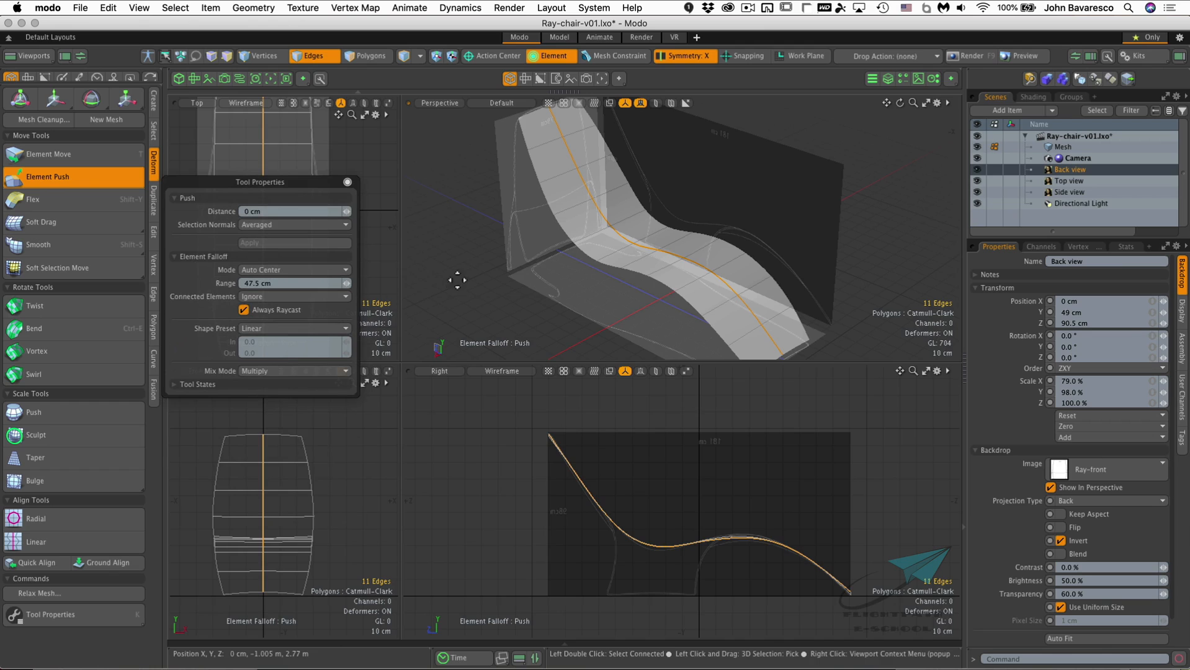
right_drag(479, 284, 479, 284)
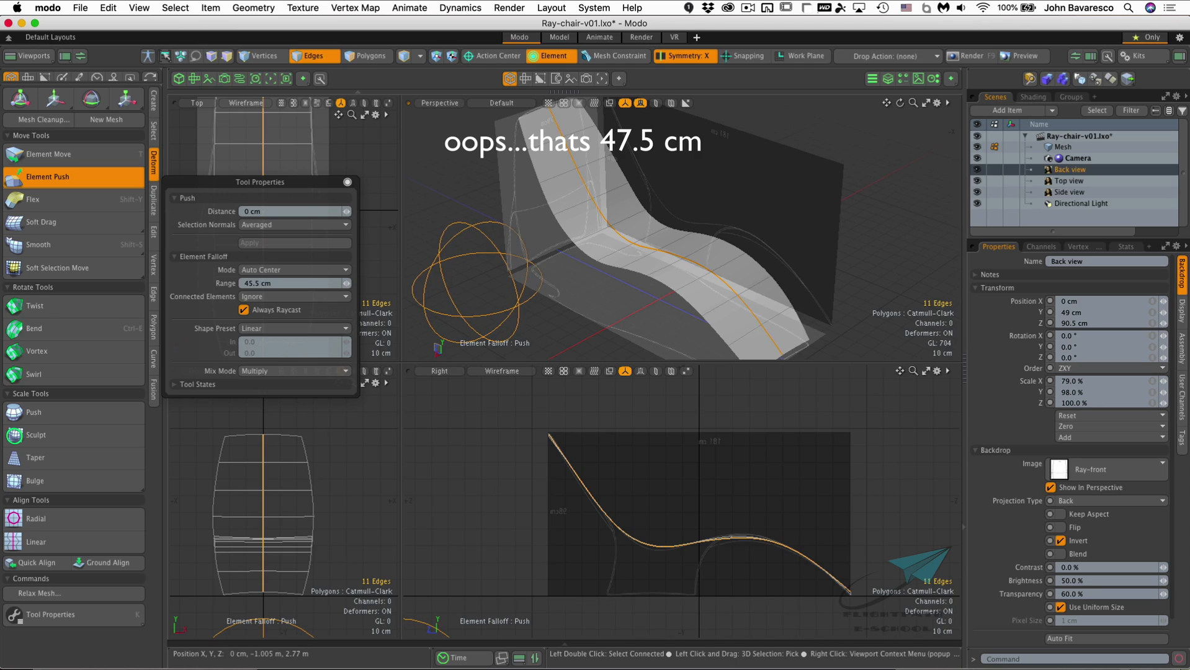
drag(346, 283, 315, 283)
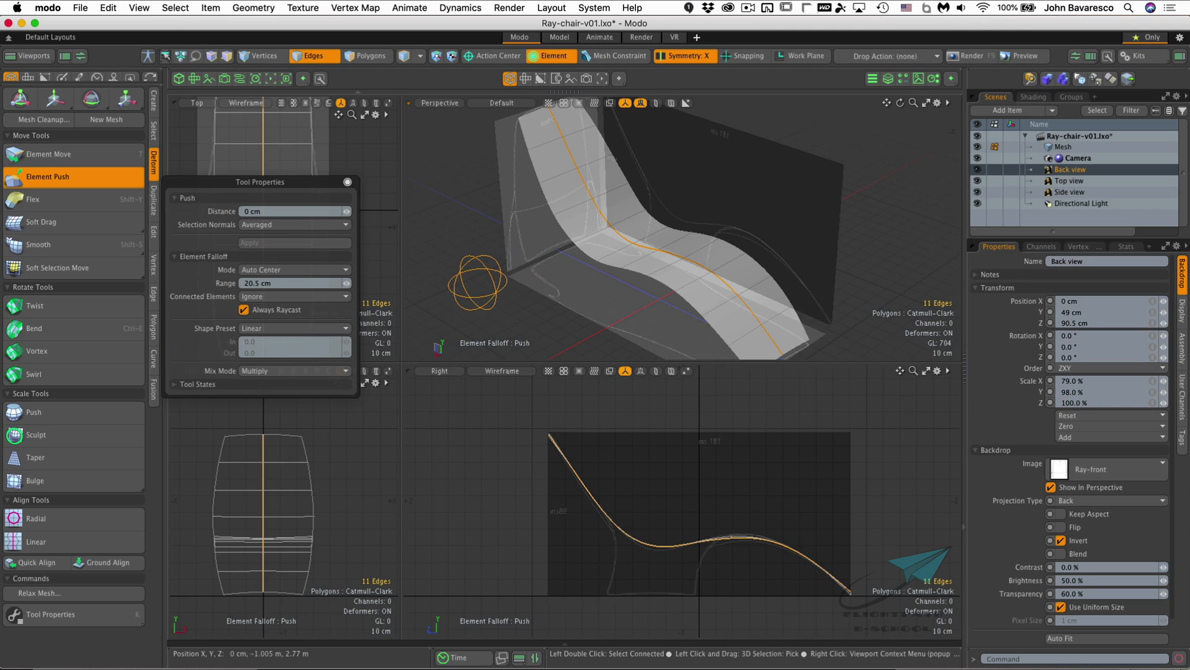
right_drag(506, 284, 552, 283)
right_drag(664, 529, 706, 529)
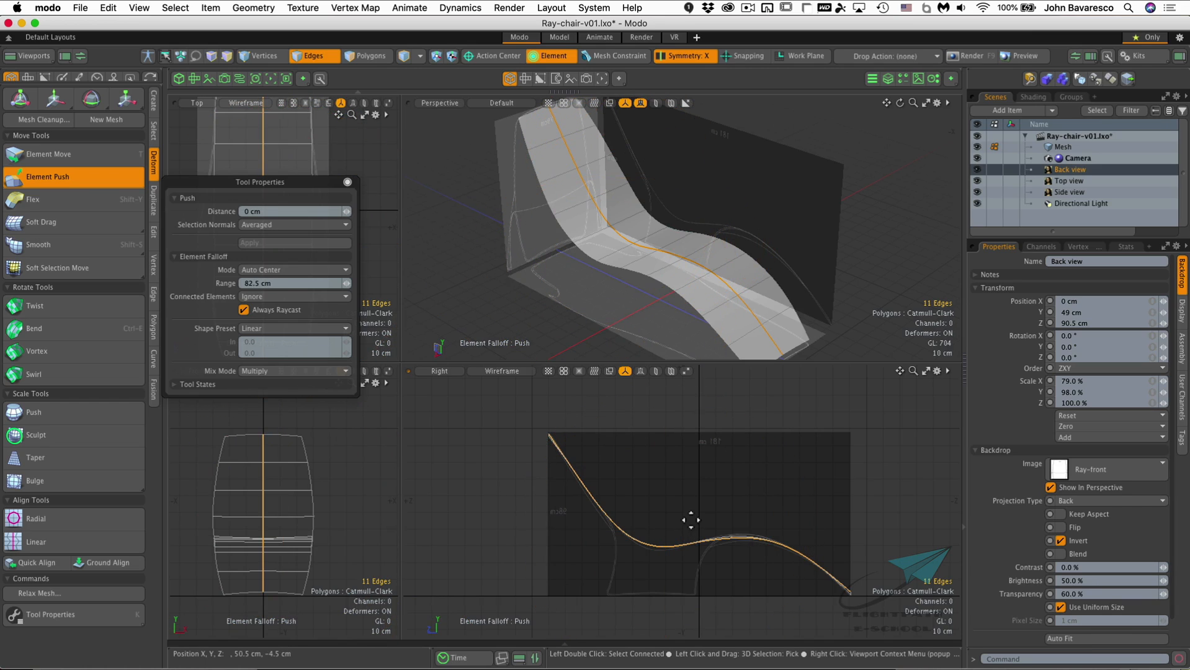
Push the center edge loop inward by a distance of -6.4 cm to make the seat and backrest concave
click(643, 247)
drag(676, 179, 667, 202)
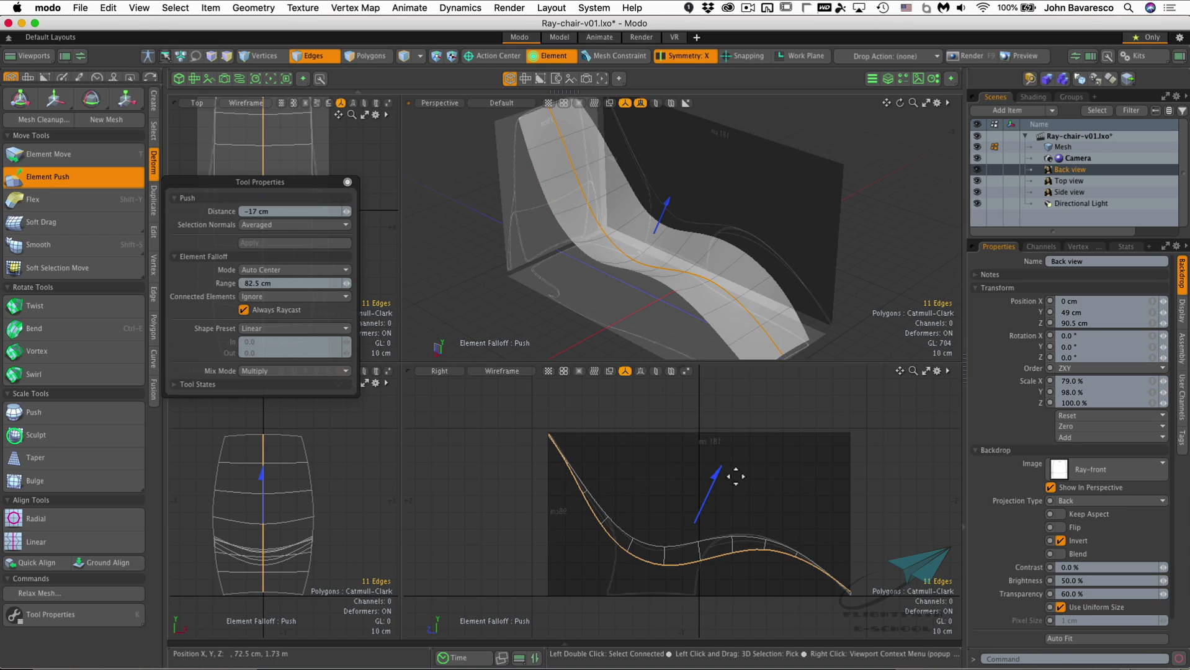
drag(718, 482, 726, 471)
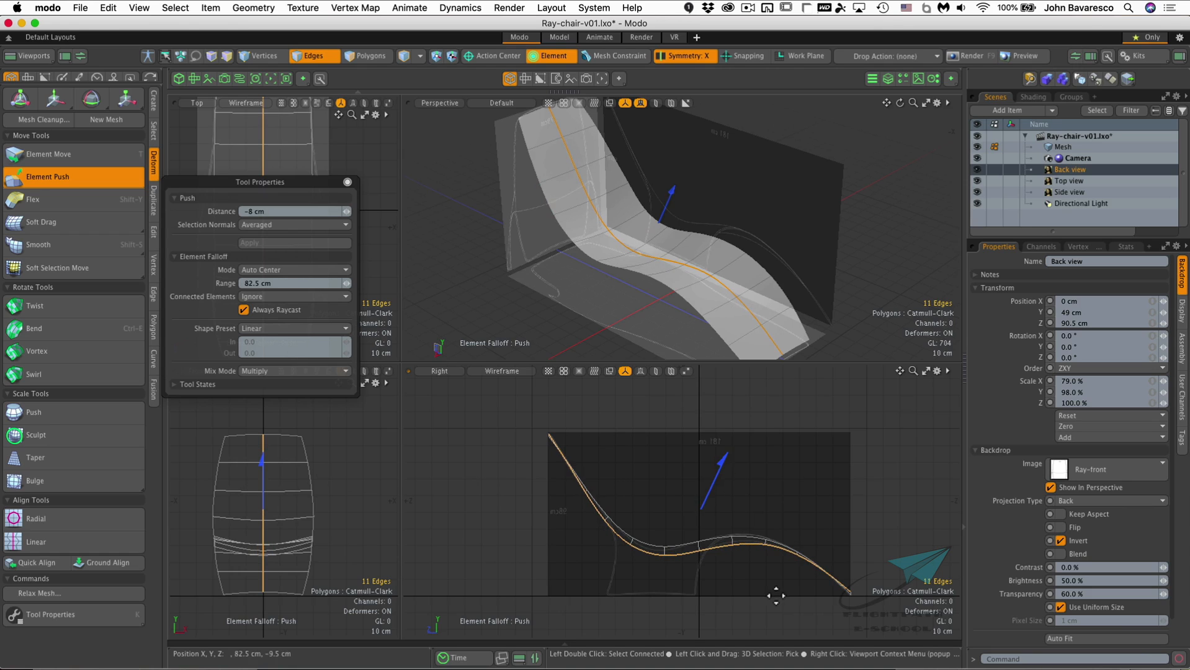
ctrl+alt+drag(756, 578, 786, 542)
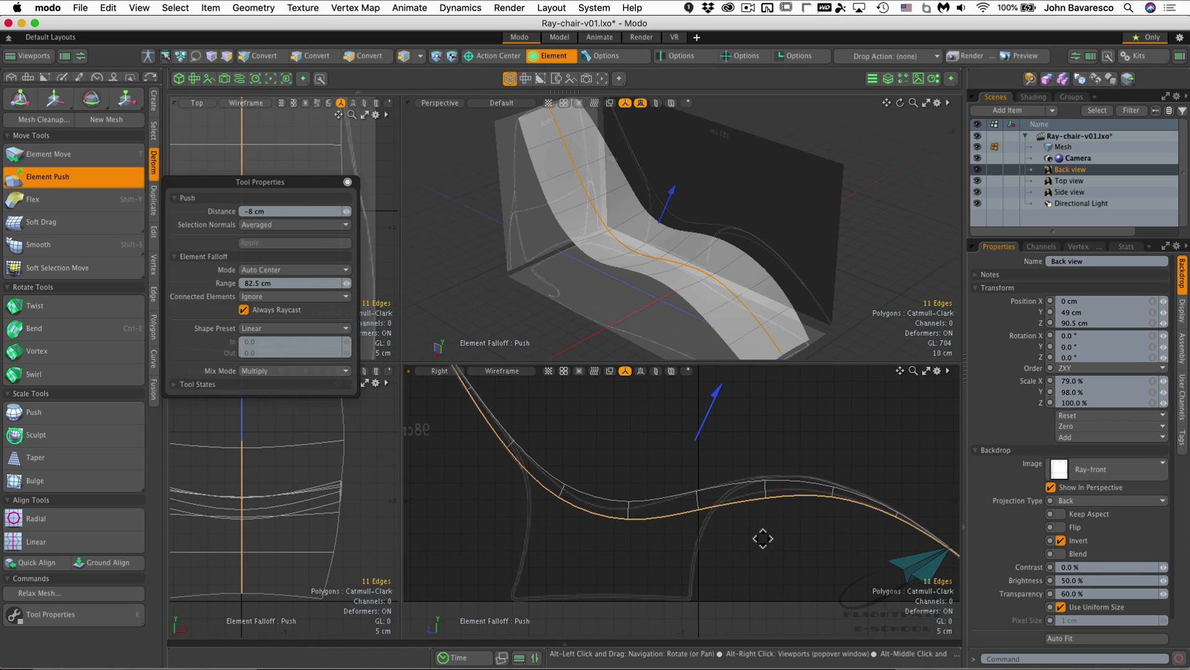
drag(716, 403, 717, 398)
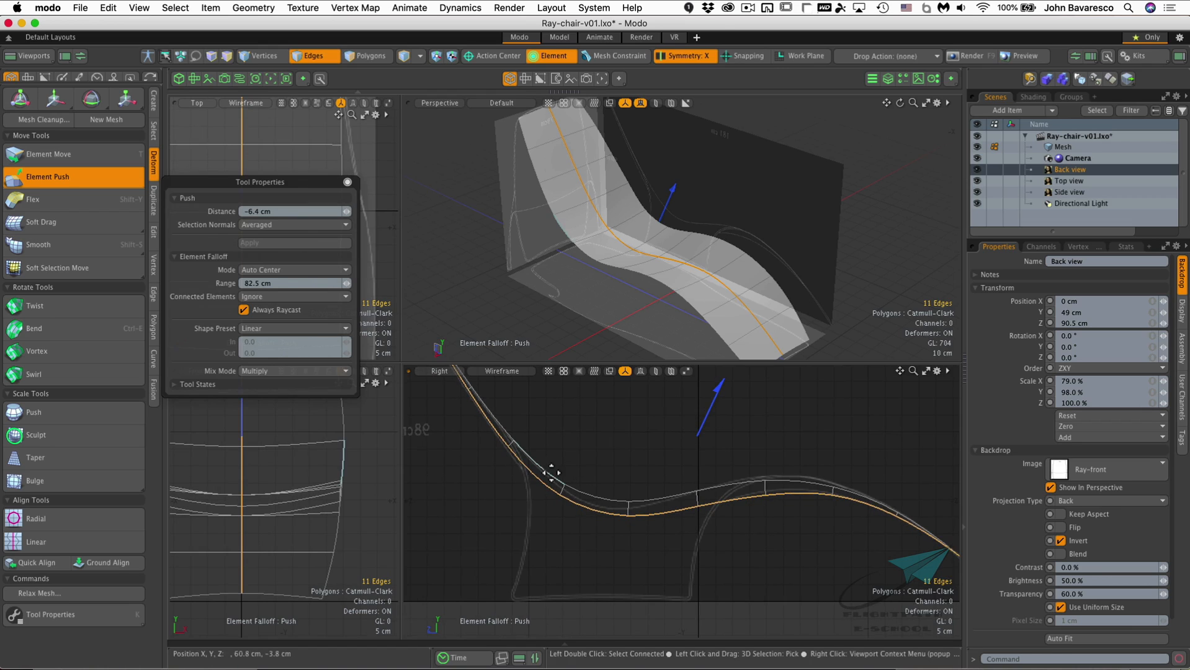
key(space)
ctrl+alt+drag(694, 440, 670, 452)
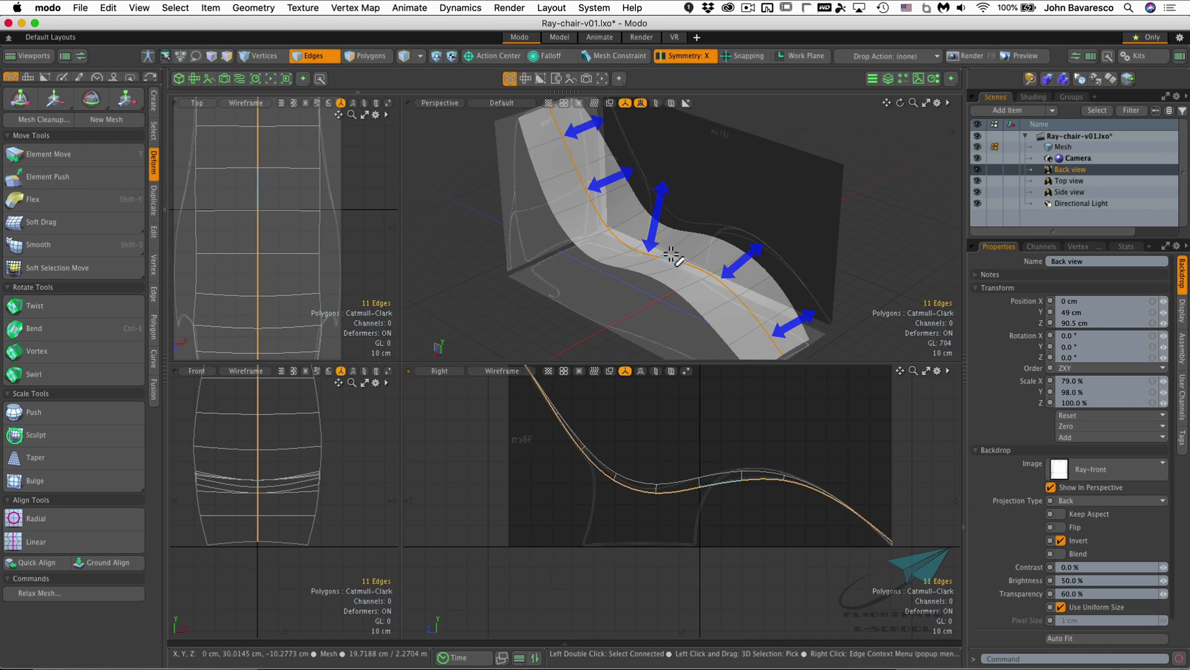
Use Element Move on polygons in the right view to nudge the seat and front hump onto the side backdrop's profile
key(3)
key(t)
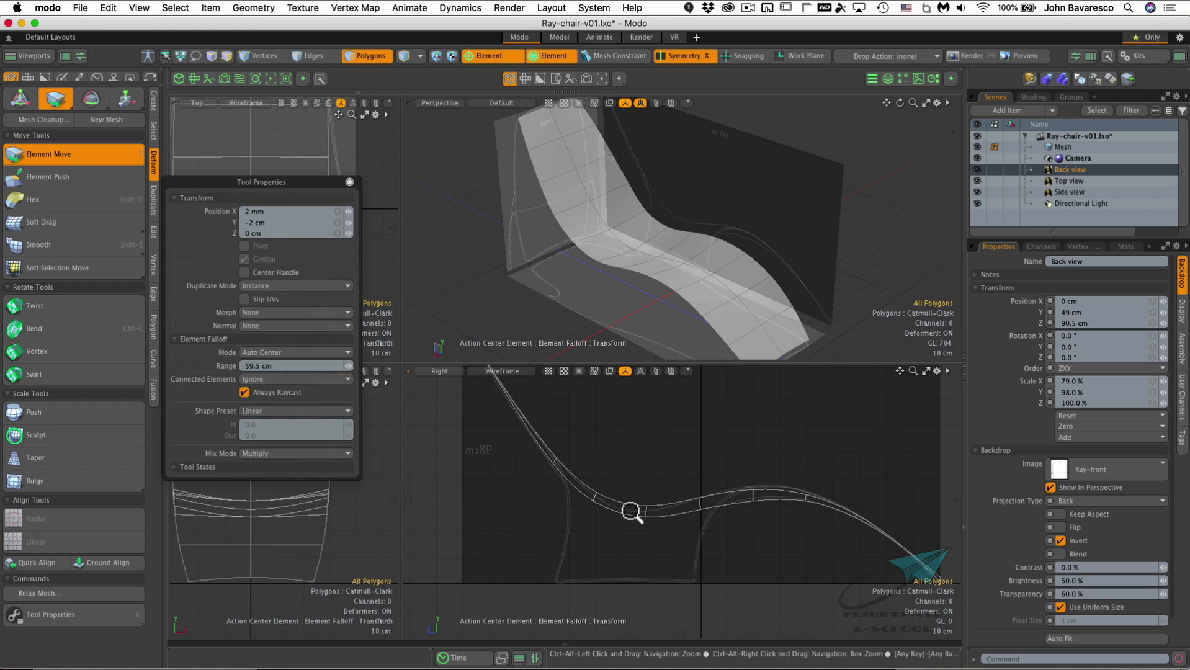
scroll(626, 507, up, 3)
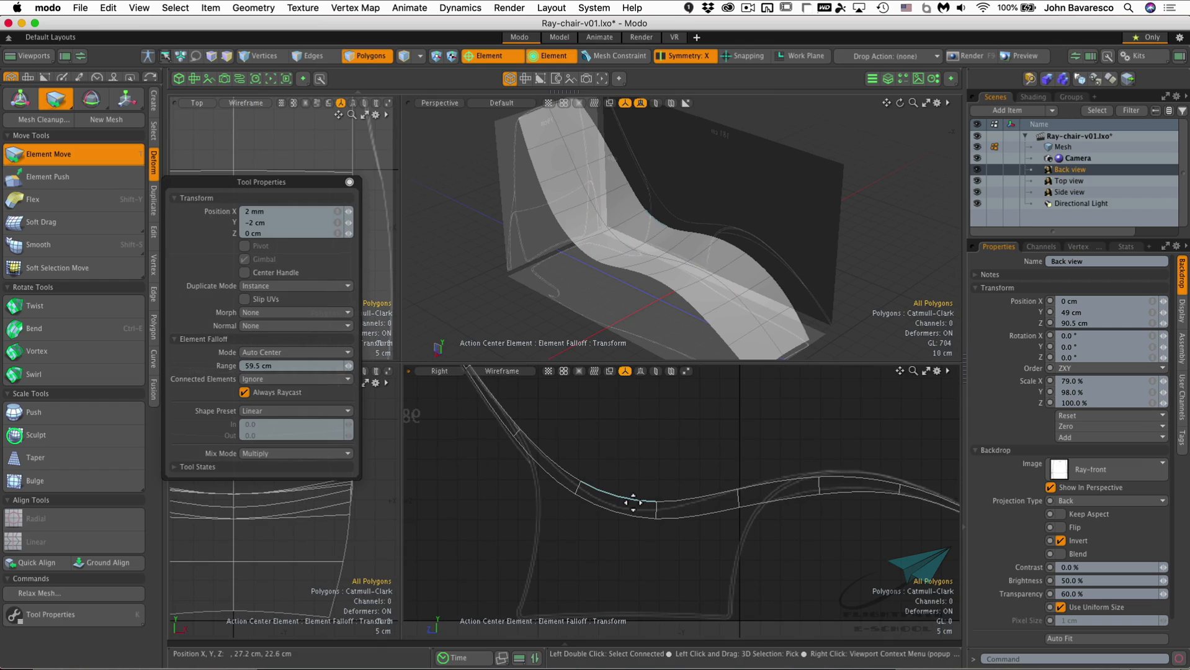
drag(633, 502, 629, 512)
drag(632, 503, 635, 502)
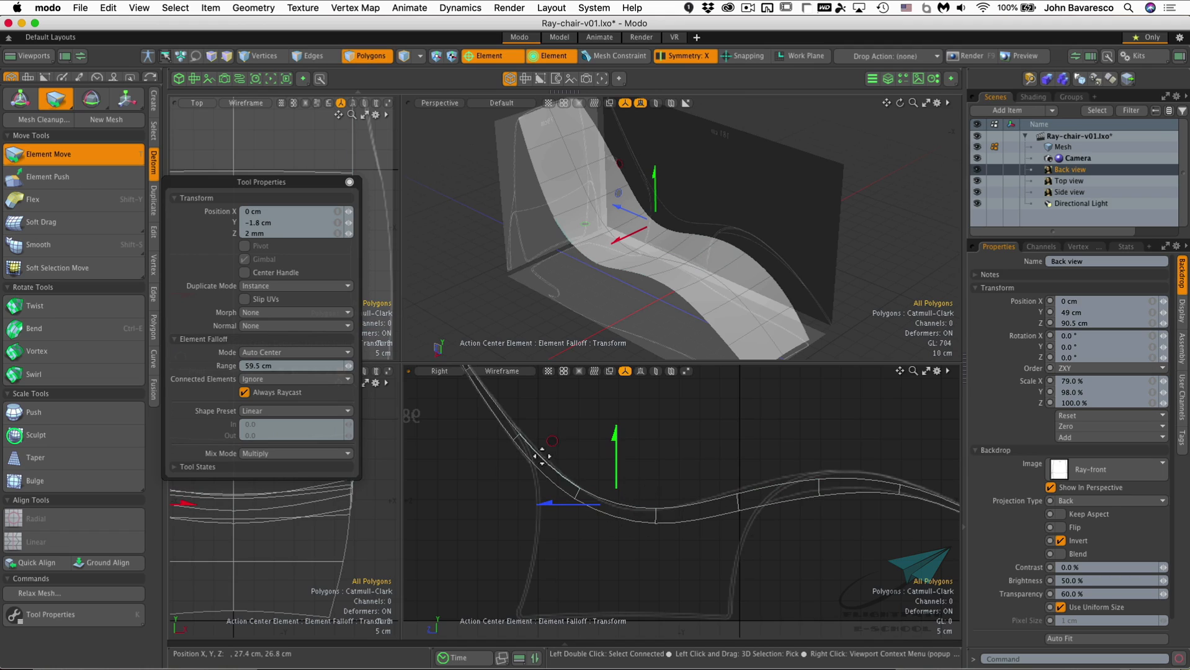
right_drag(833, 478, 762, 478)
drag(831, 479, 751, 443)
ctrl+alt+drag(878, 518, 704, 499)
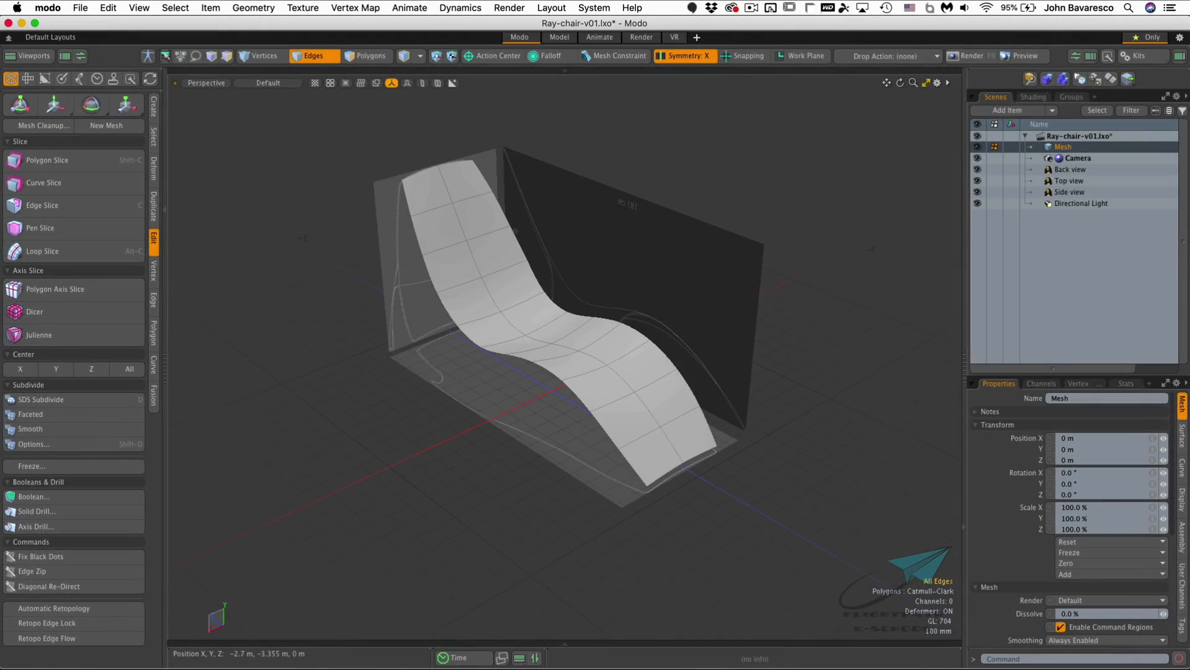
Switch to XnView MP to examine the chair reference photos for the base shape, and return to Modo
key(super+Tab)
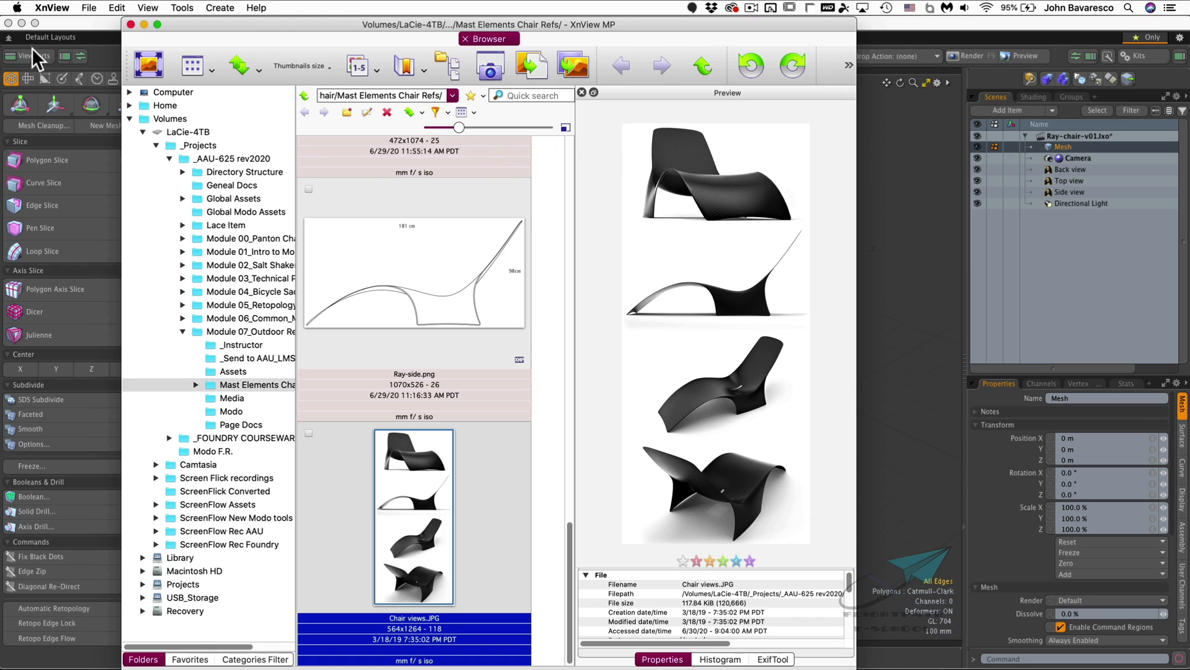
click(143, 24)
ctrl+alt+drag(496, 374, 512, 386)
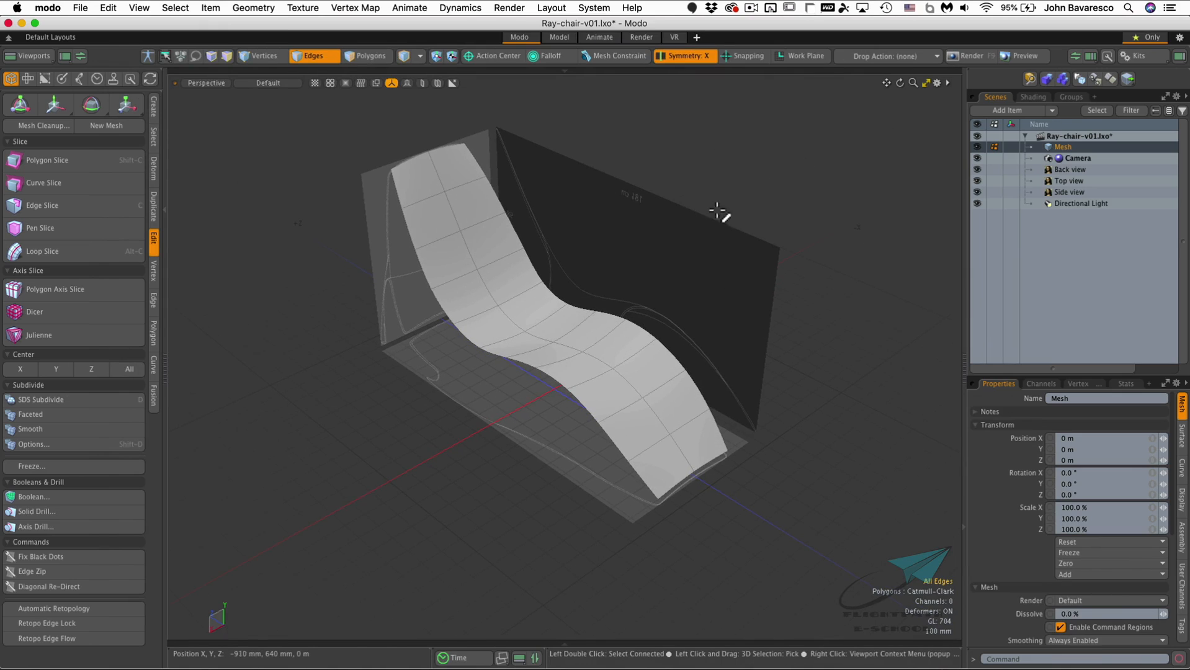
Switch to the four-view layout and enlarge the top and back viewports
click(925, 83)
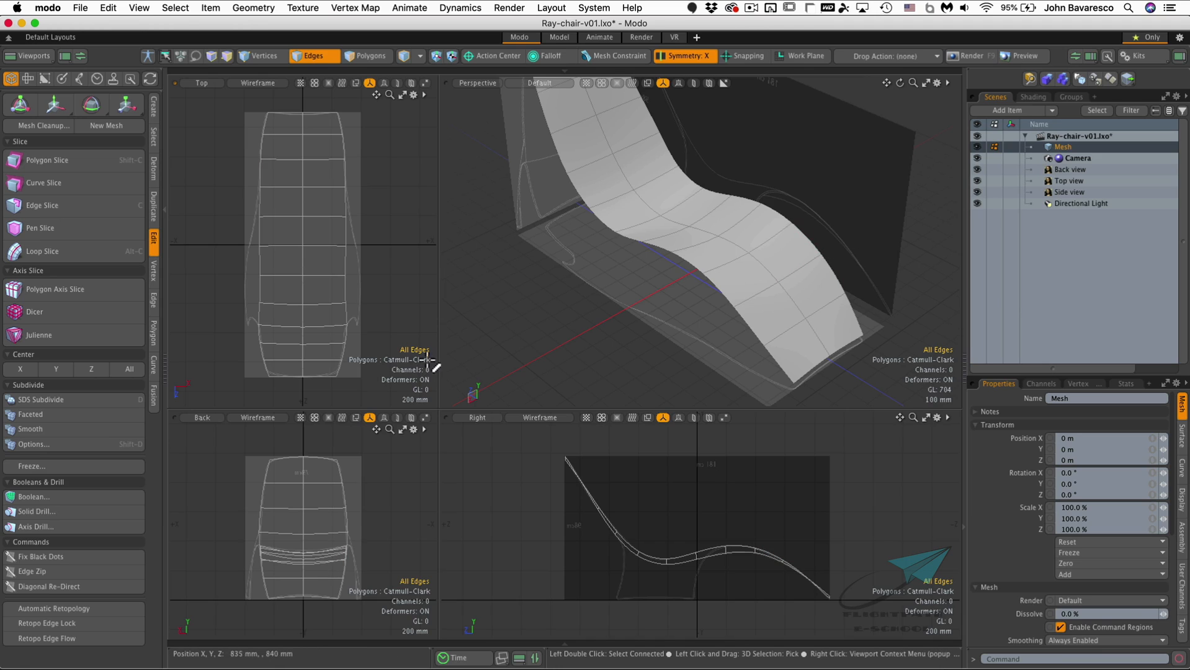
mouse_move(364, 306)
ctrl+alt+mouse_down()
mouse_move(327, 312)
mouse_move(352, 305)
ctrl+alt+mouse_up()
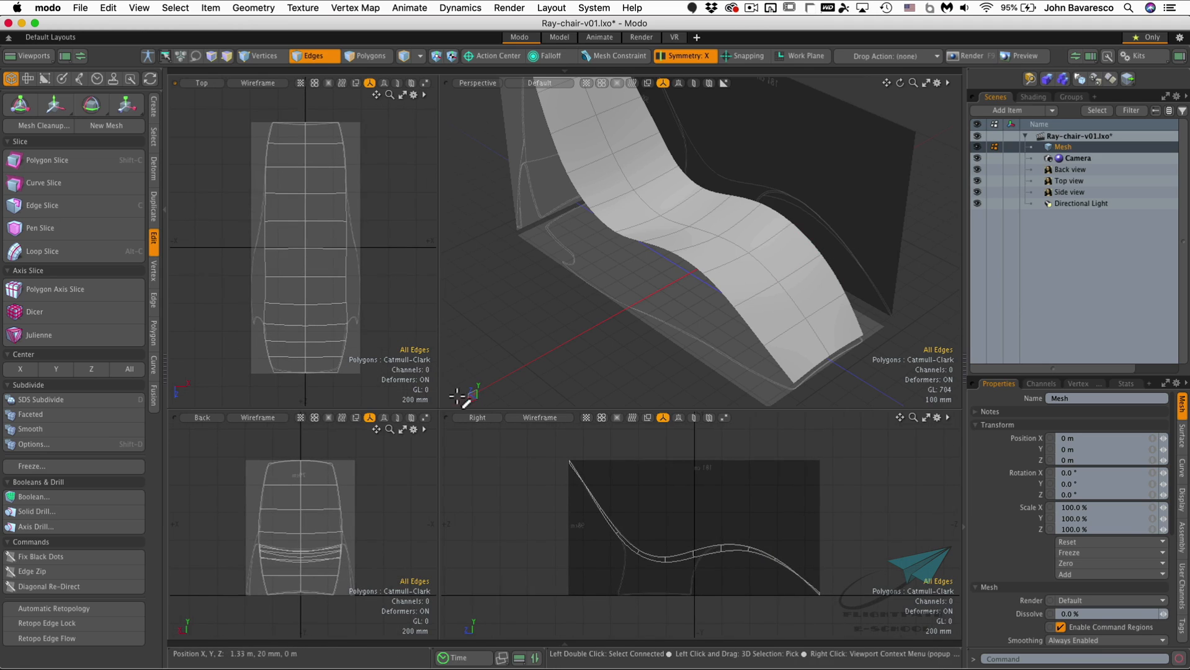
drag(440, 409, 552, 336)
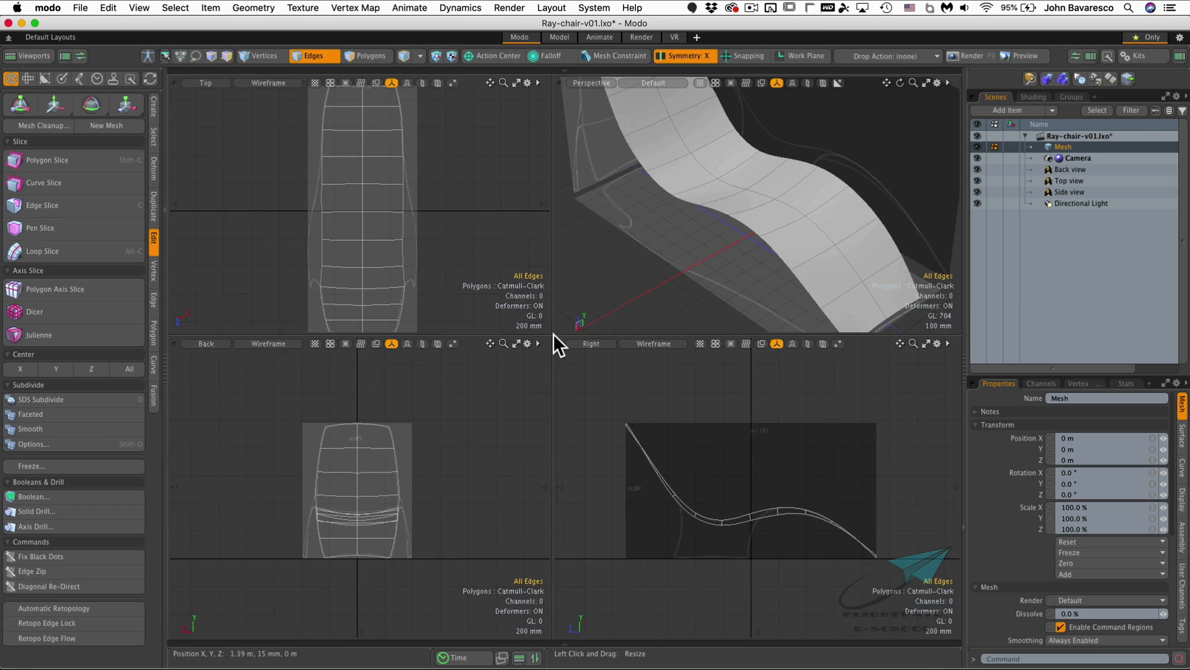
ctrl+alt+drag(488, 208, 446, 247)
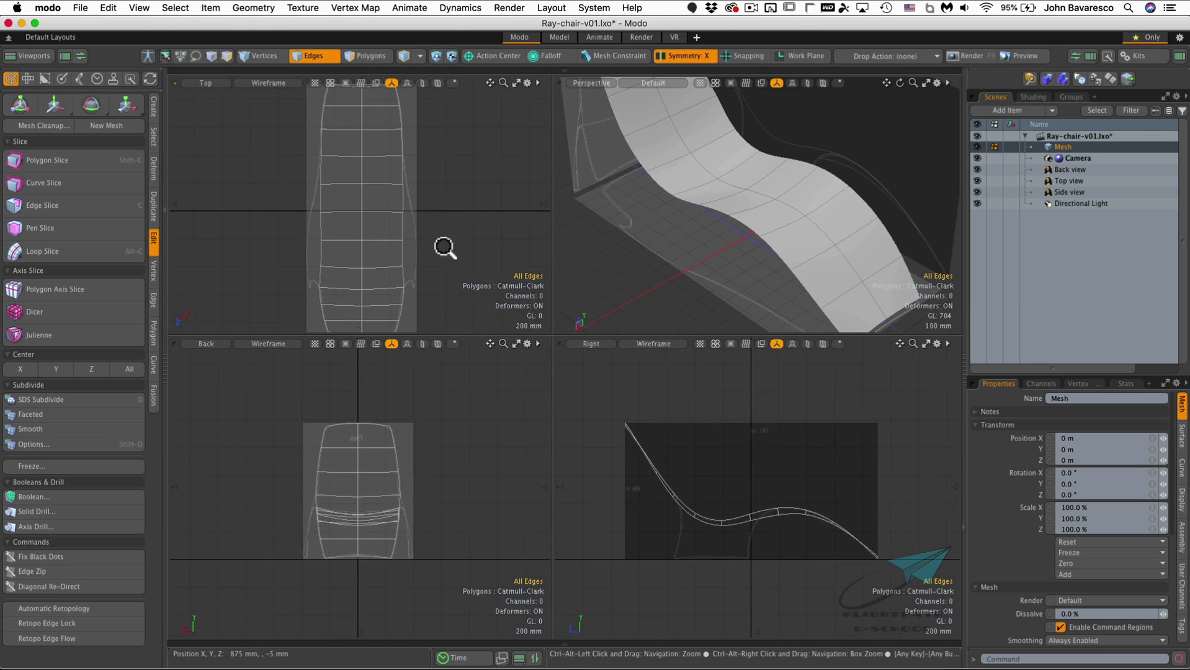
click(206, 343)
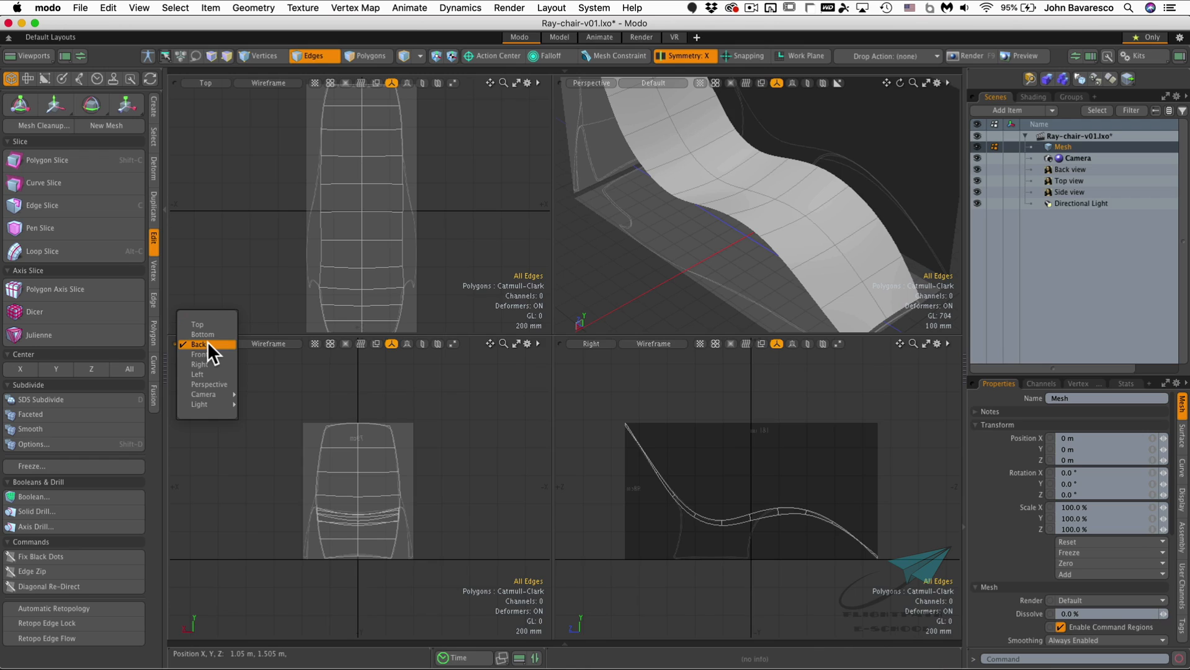
click(210, 355)
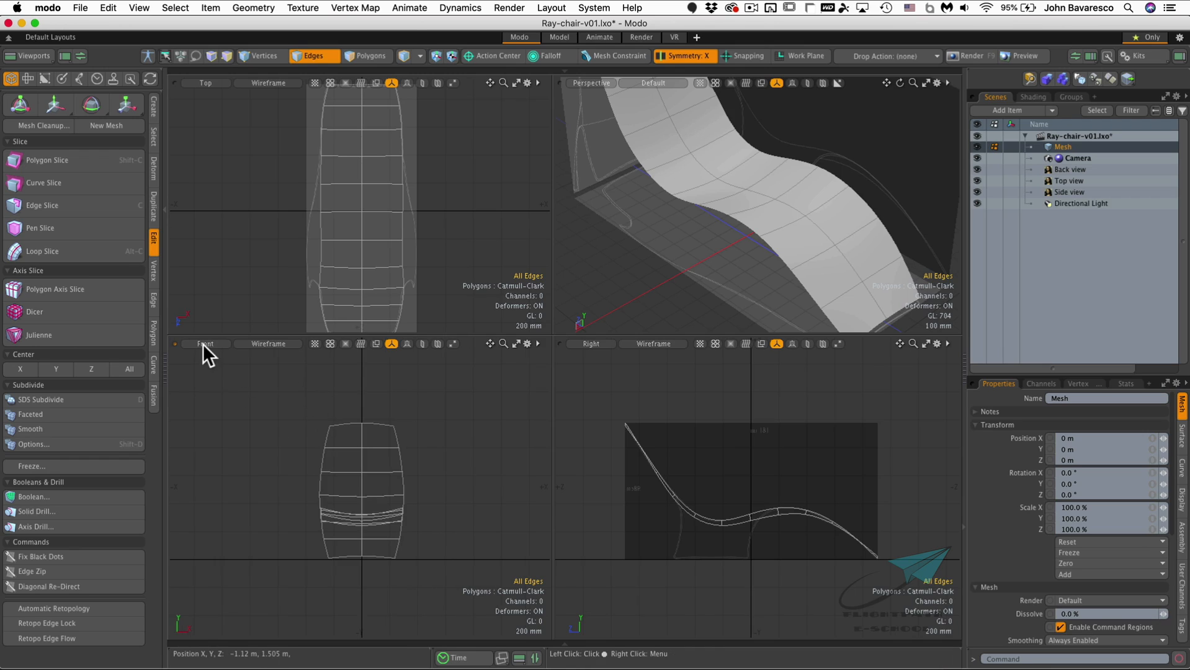
click(204, 344)
click(197, 336)
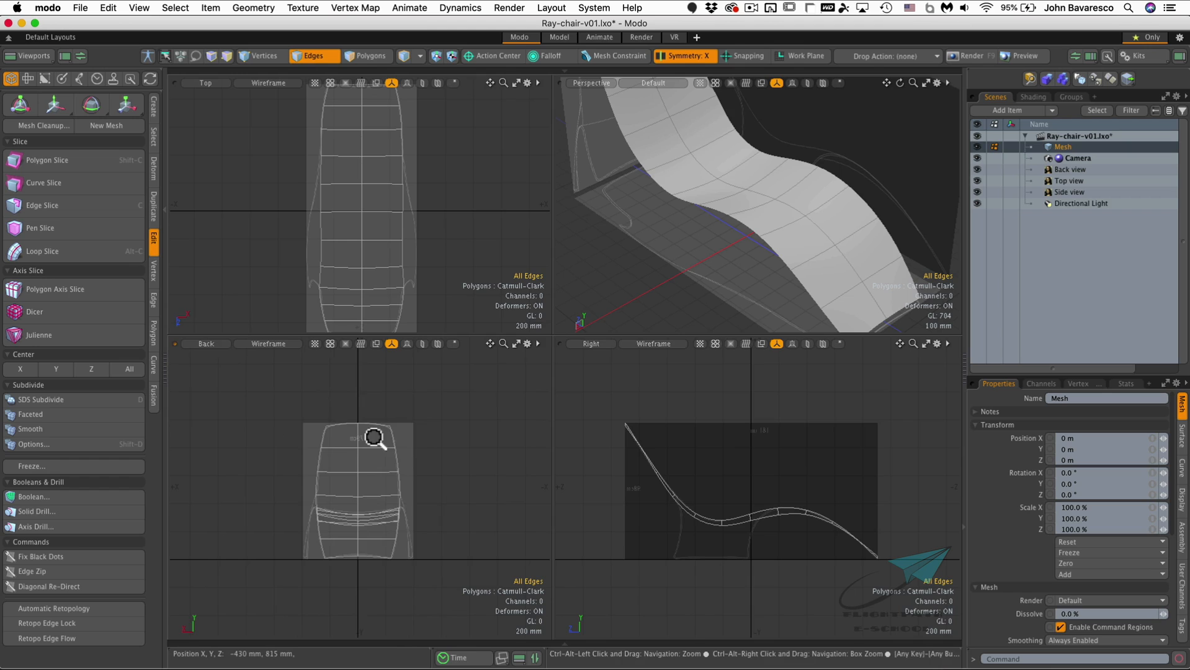
Enlarge the perspective and right viewports and frame the chair in the top, back and right views
ctrl+alt+drag(374, 425, 441, 419)
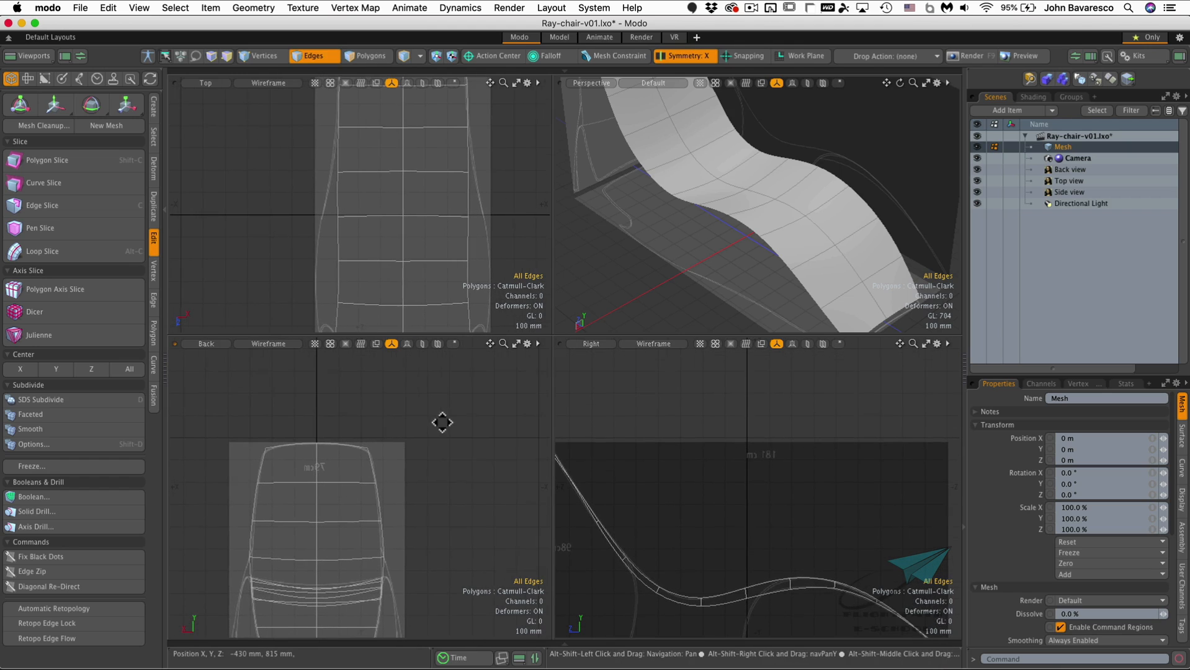
drag(553, 335, 468, 380)
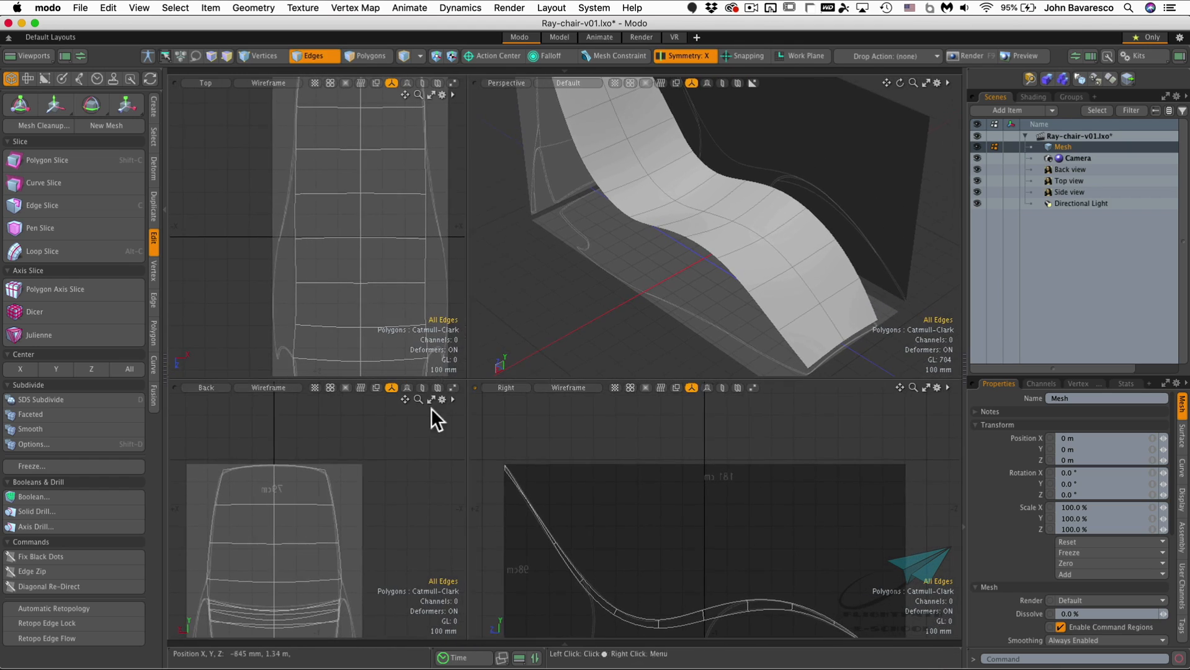
alt+shift+drag(351, 269, 365, 215)
alt+shift+drag(618, 452, 629, 362)
ctrl+alt+drag(394, 476, 383, 476)
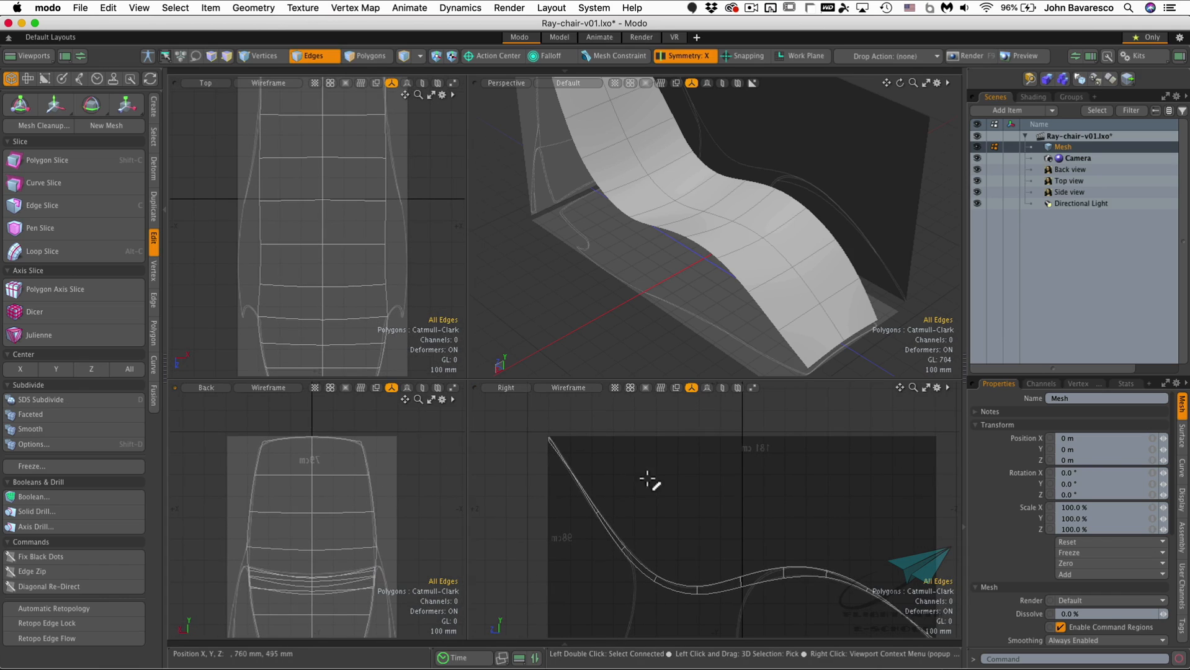
Make the right and back viewports independent in center, scale and rotation through their 3D viewport properties
key(o)
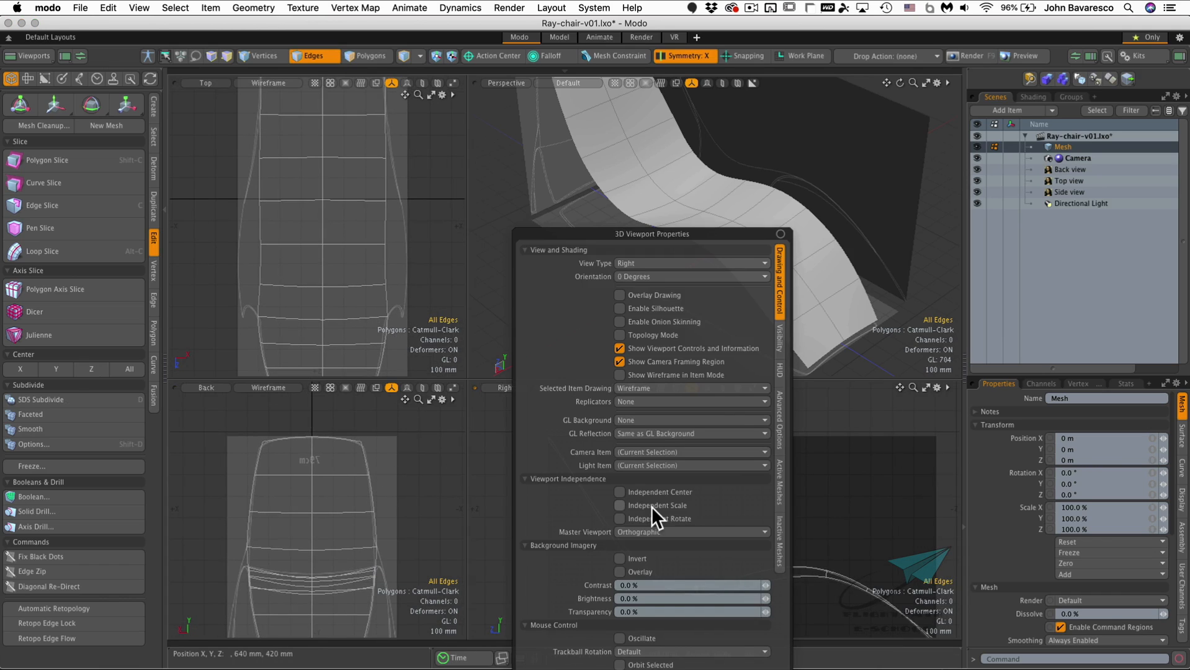
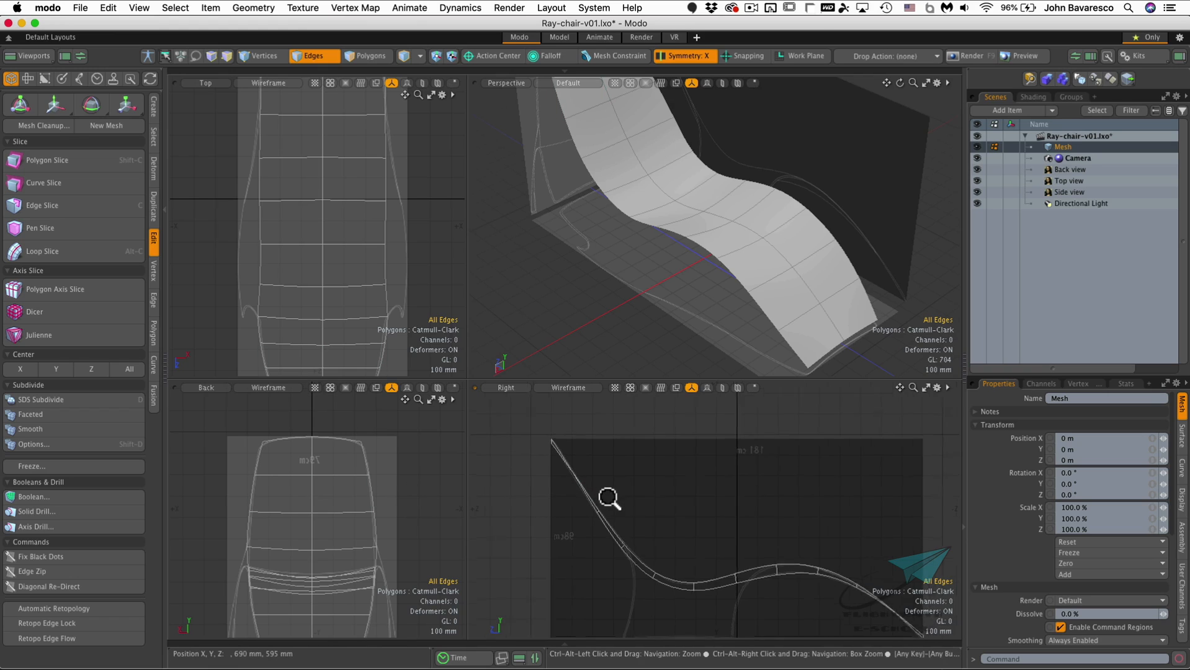
alt+drag(438, 523, 425, 479)
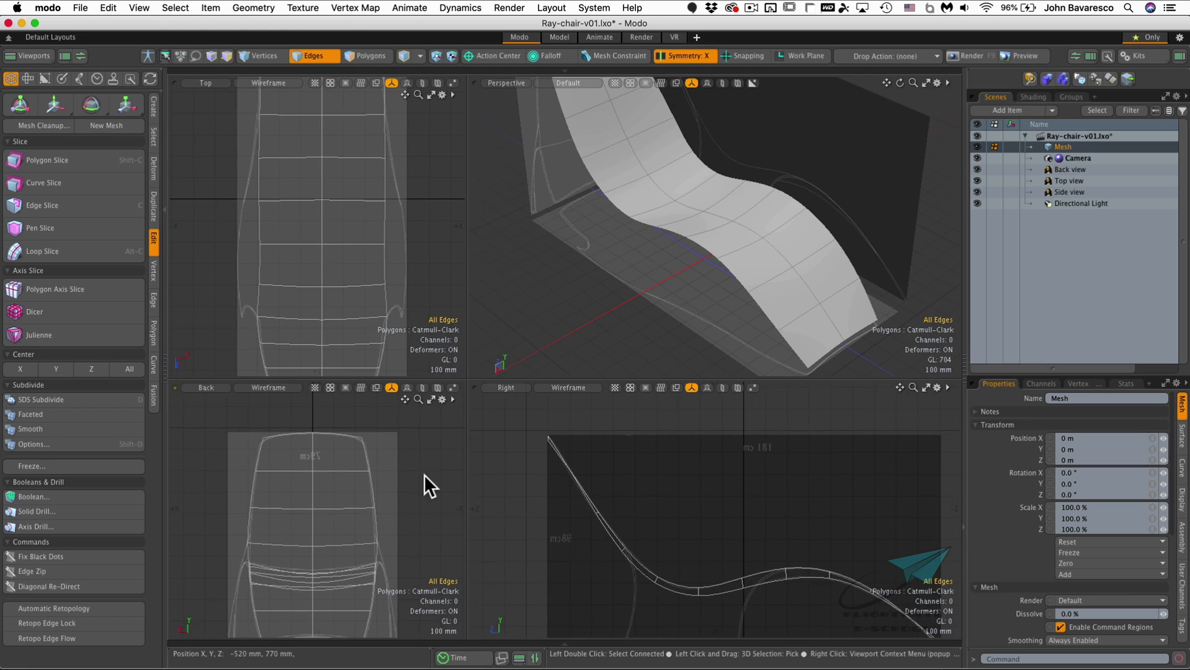
key(o)
click(421, 483)
click(423, 496)
click(425, 509)
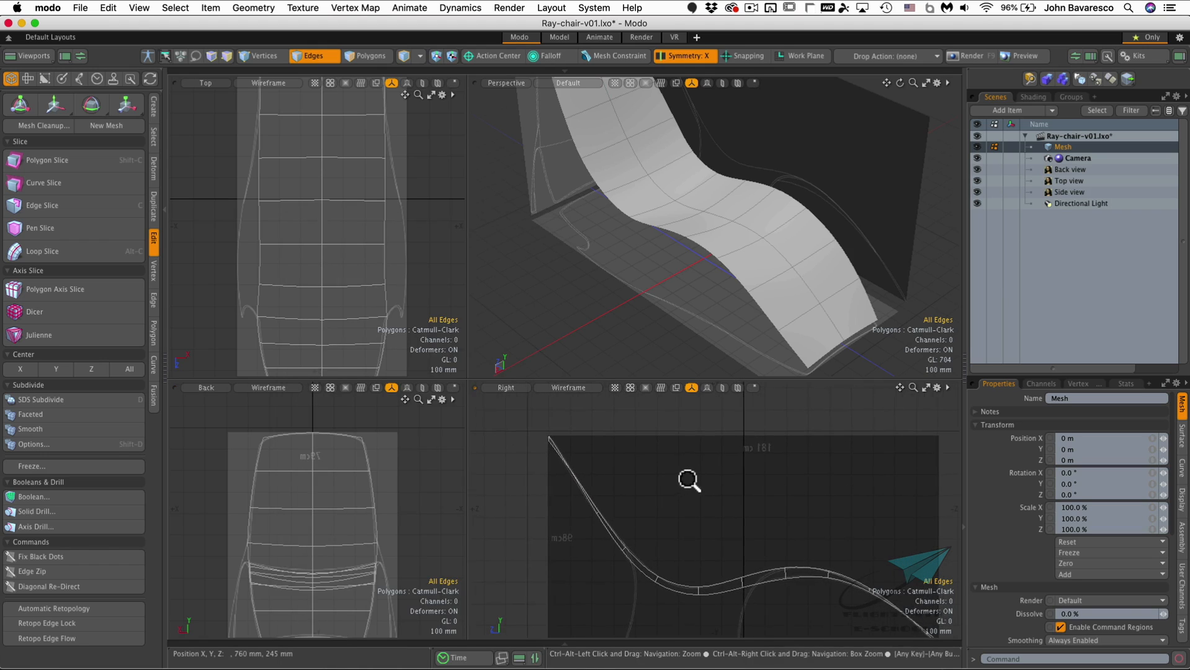
Select the outer border edges on both sides of the chair, from the lower backrest across the seat above the base outline
alt+shift+drag(689, 488, 670, 468)
ctrl+alt+drag(414, 503, 416, 499)
ctrl+alt+drag(401, 305, 370, 280)
ctrl+alt+drag(613, 271, 590, 276)
alt+drag(589, 277, 647, 266)
alt+shift+drag(647, 266, 637, 234)
ctrl+alt+drag(639, 481, 671, 425)
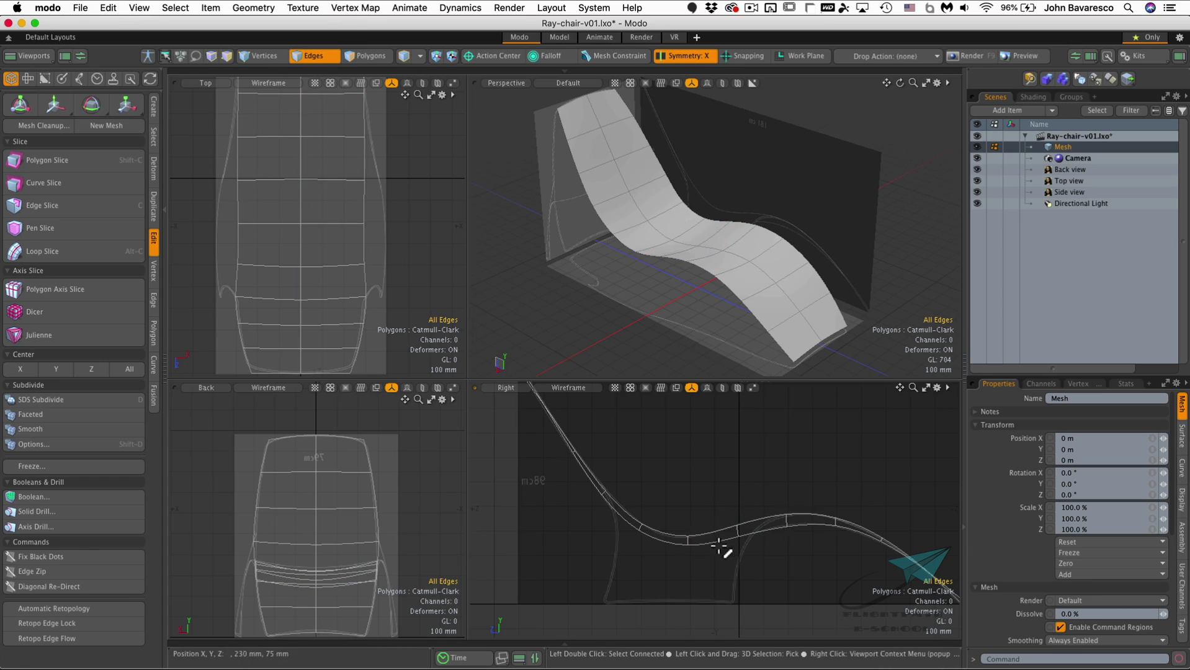
click(758, 520)
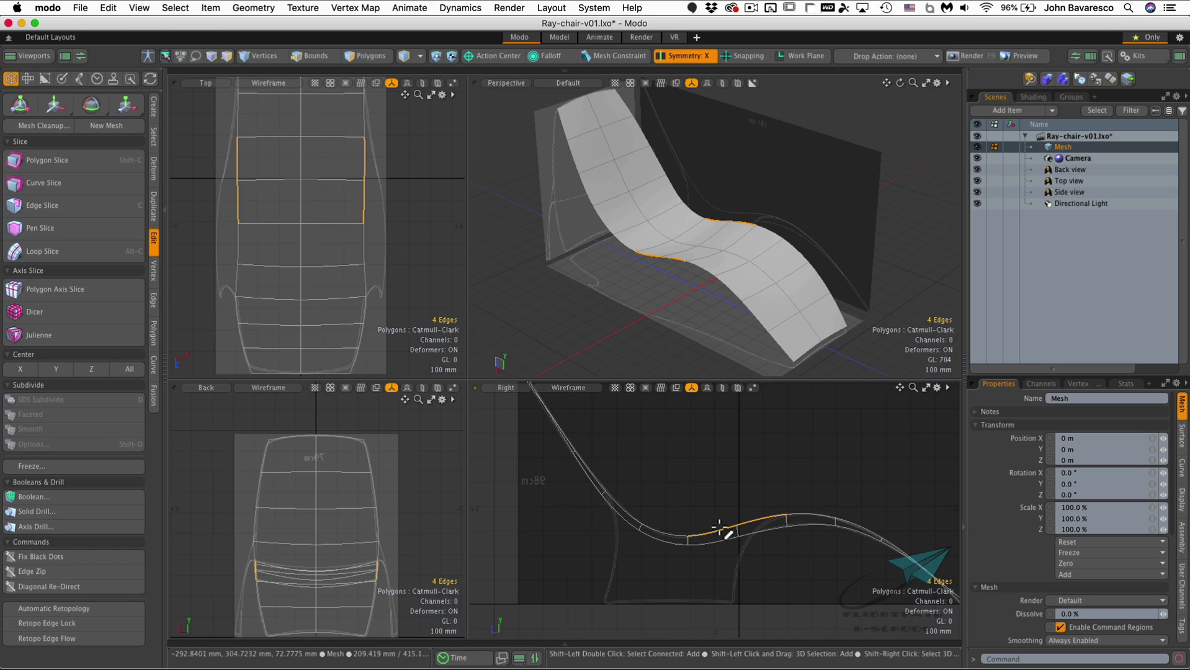
shift+click(672, 532)
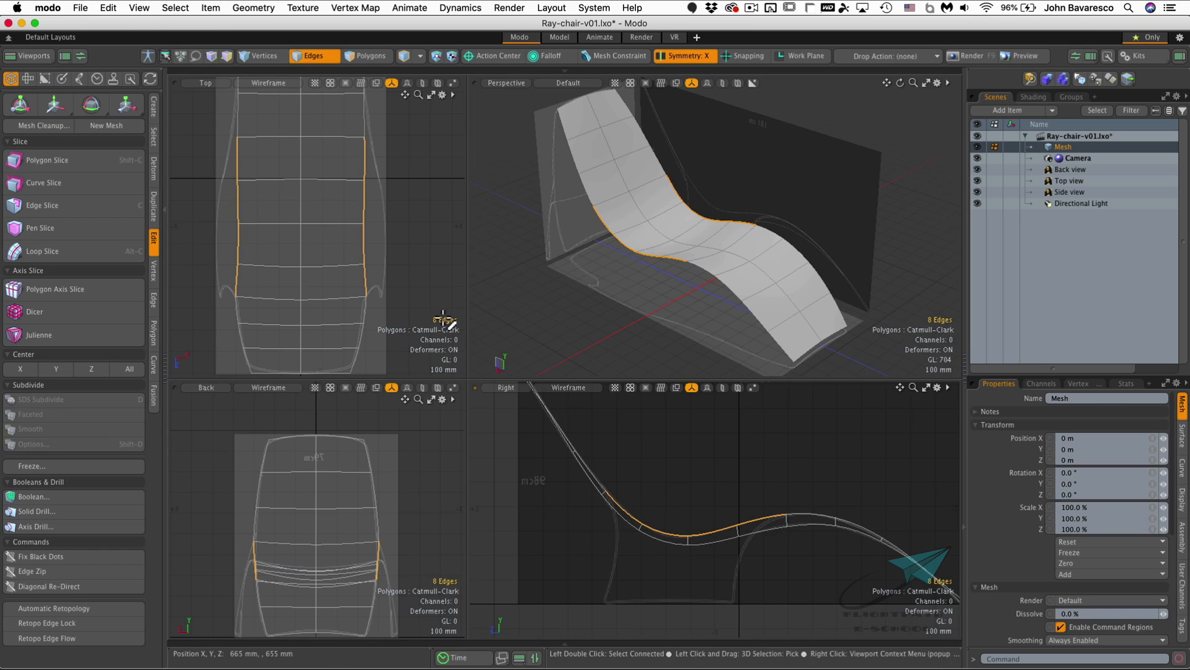
Edge Extend the selected side edges straight down past the floor line to form the side walls of the base
click(154, 302)
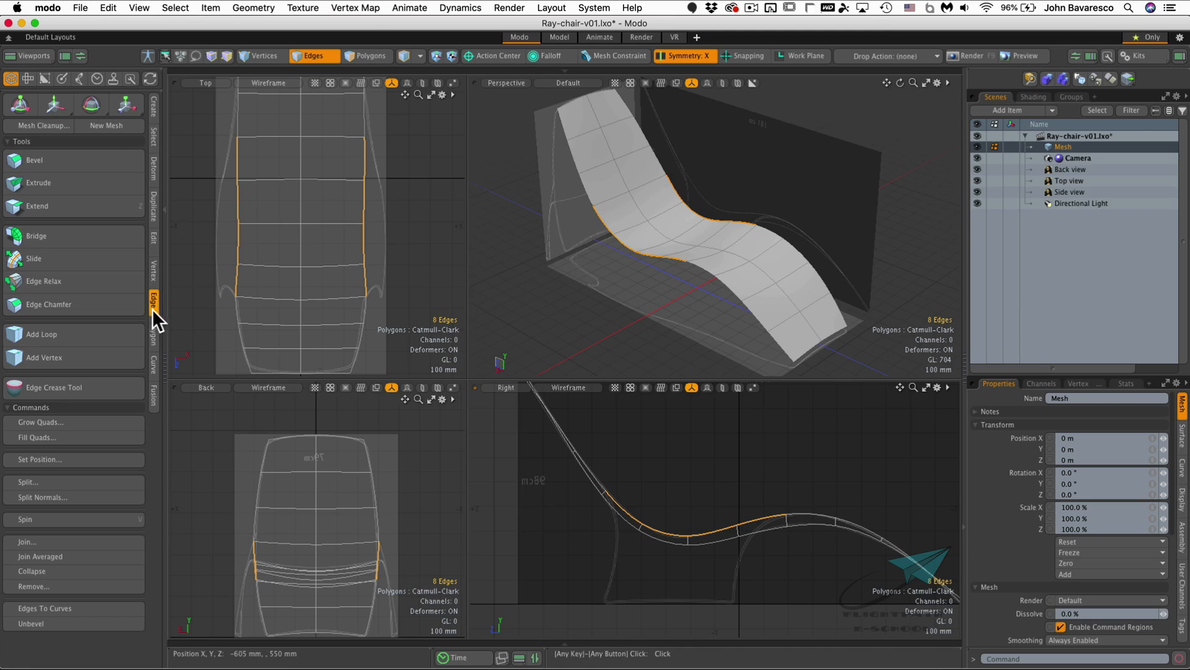
click(59, 210)
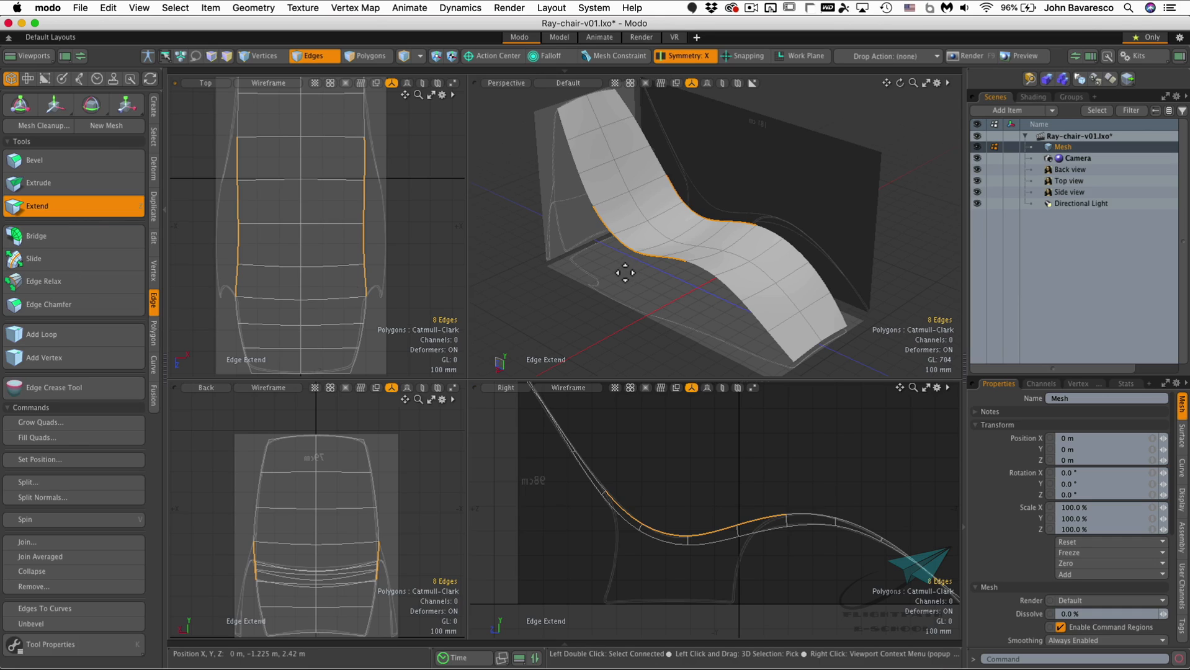
click(625, 272)
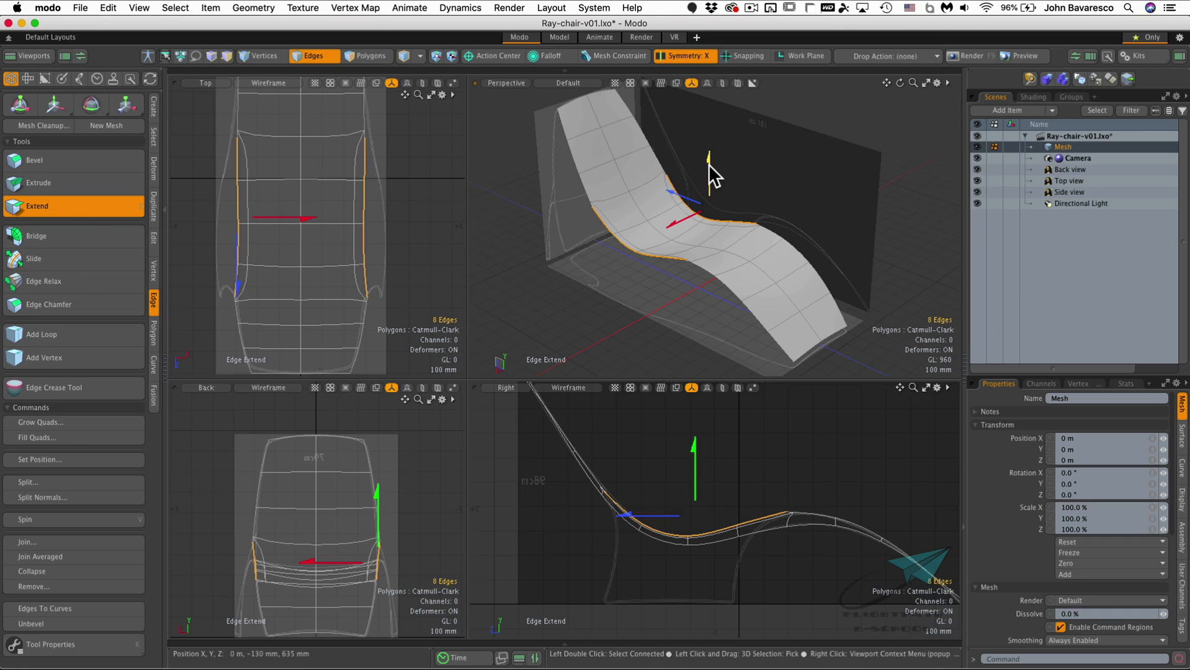
drag(711, 165, 707, 238)
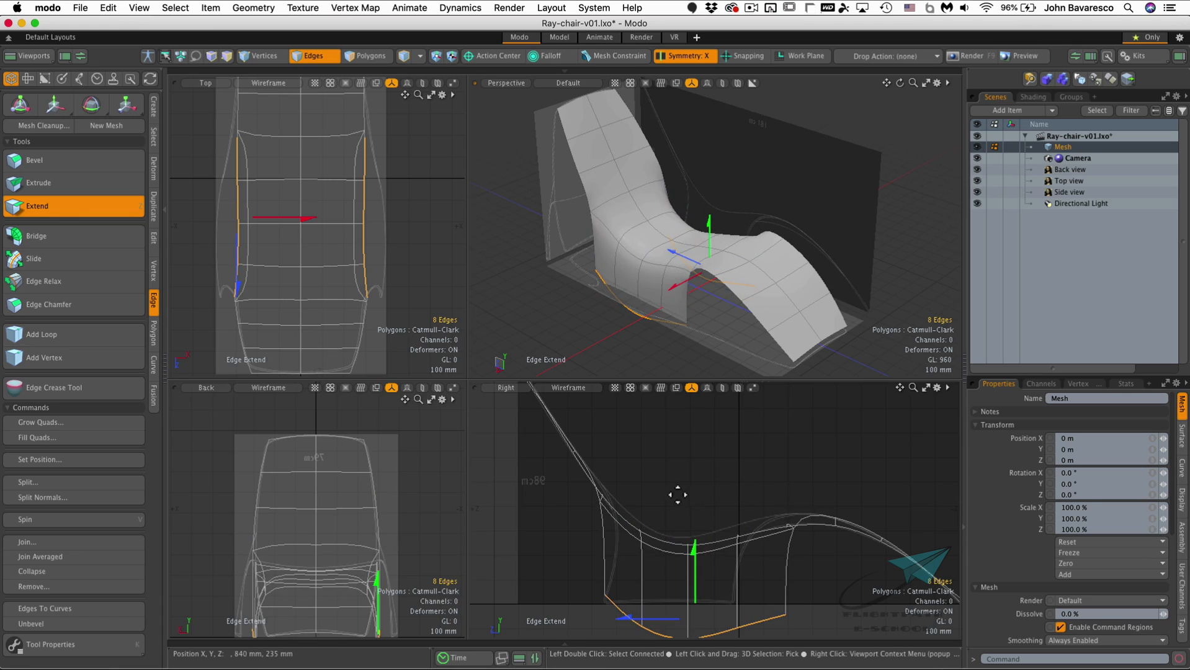
Flatten the lower edges of the base walls by scaling them to 0% in Y, and show the mesh editing tools
ctrl+alt+drag(722, 462, 679, 487)
alt+drag(643, 580, 632, 527)
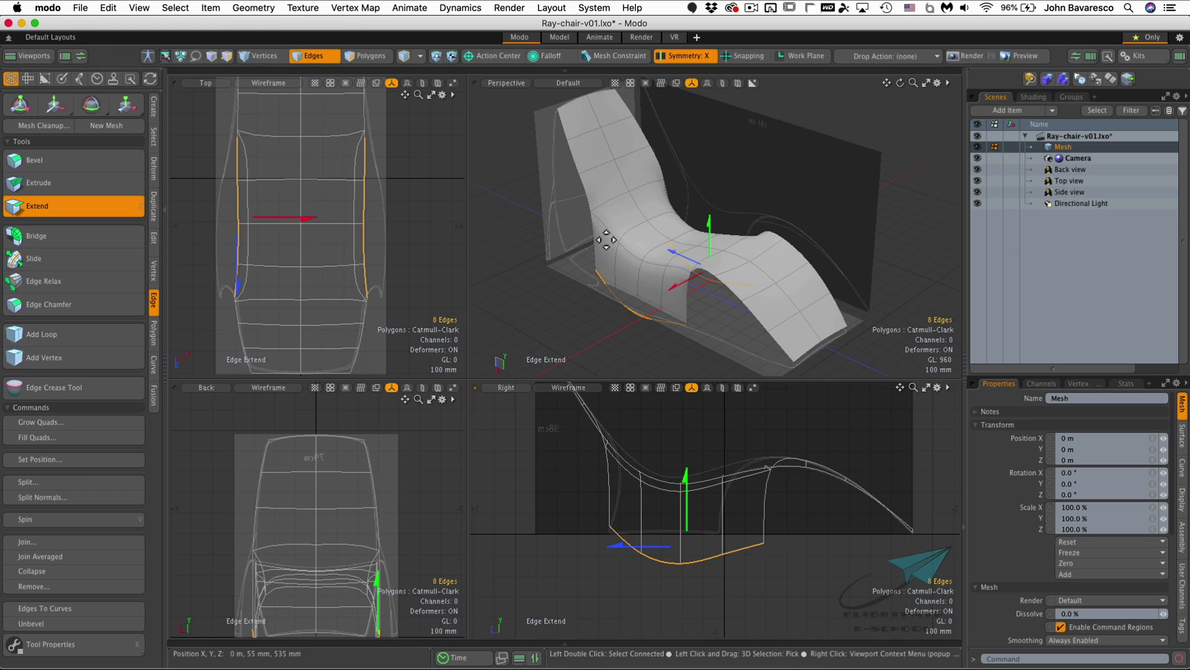
ctrl+alt+drag(685, 539, 711, 520)
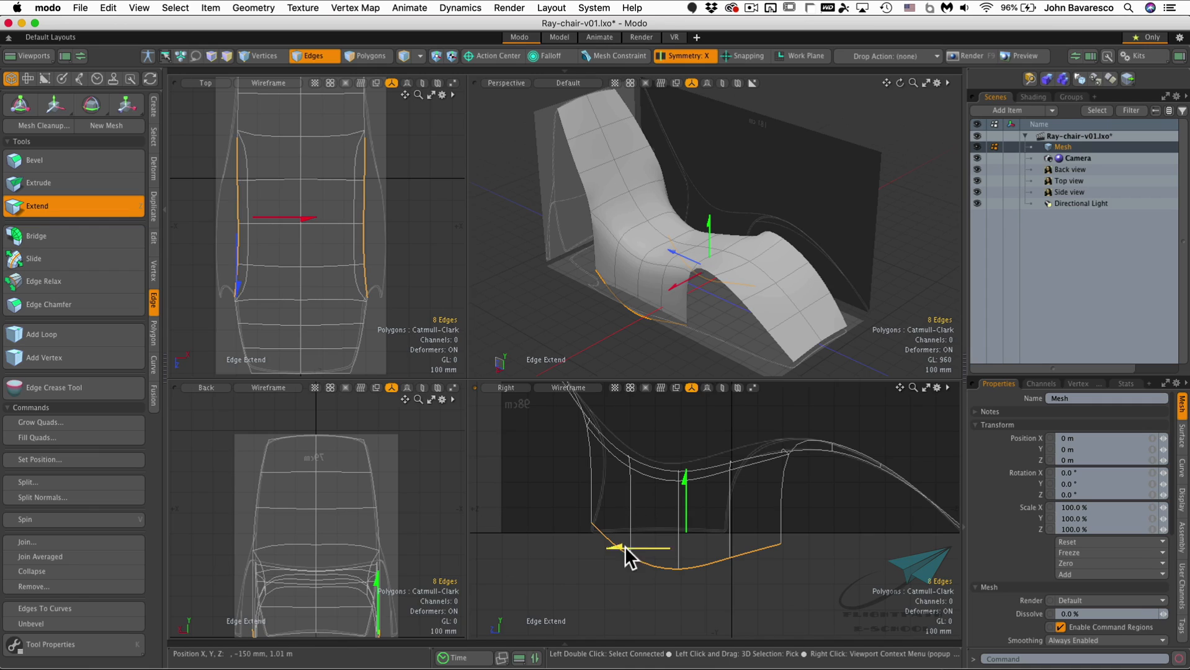
key(y)
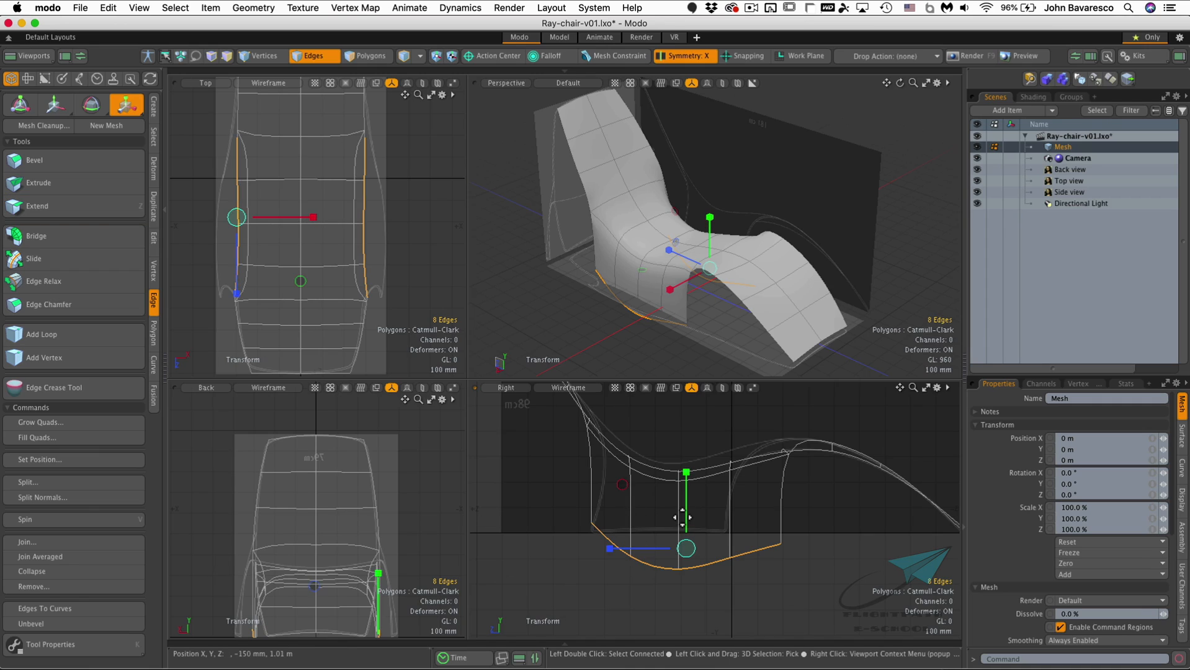
click(95, 642)
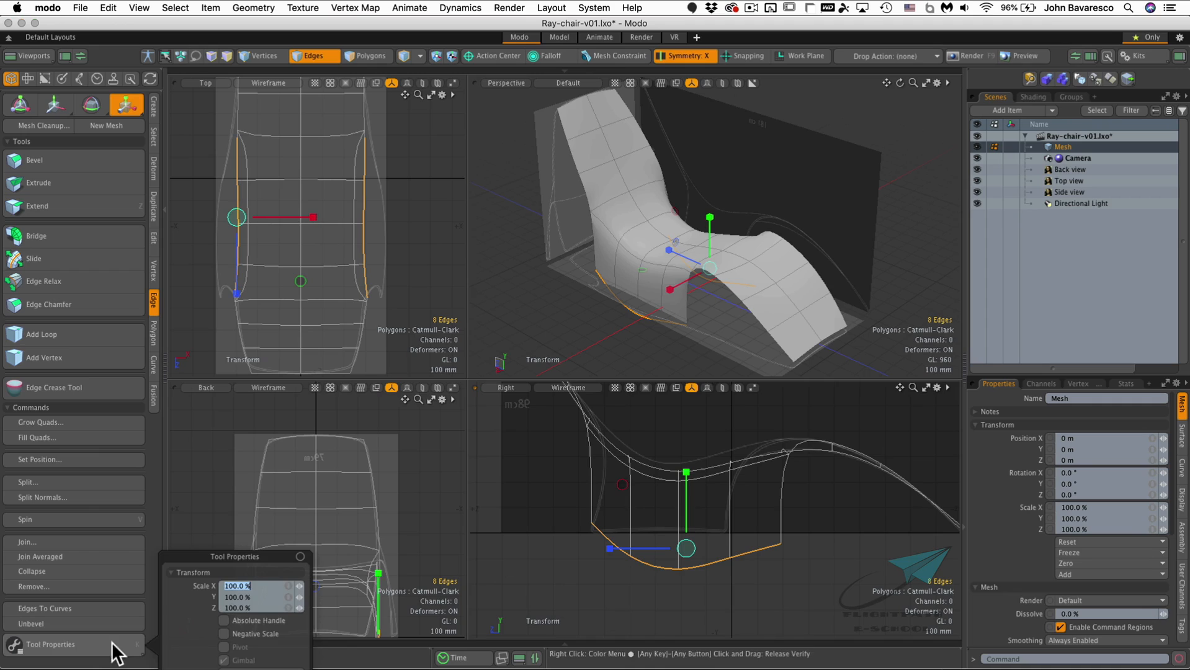
drag(245, 556, 280, 338)
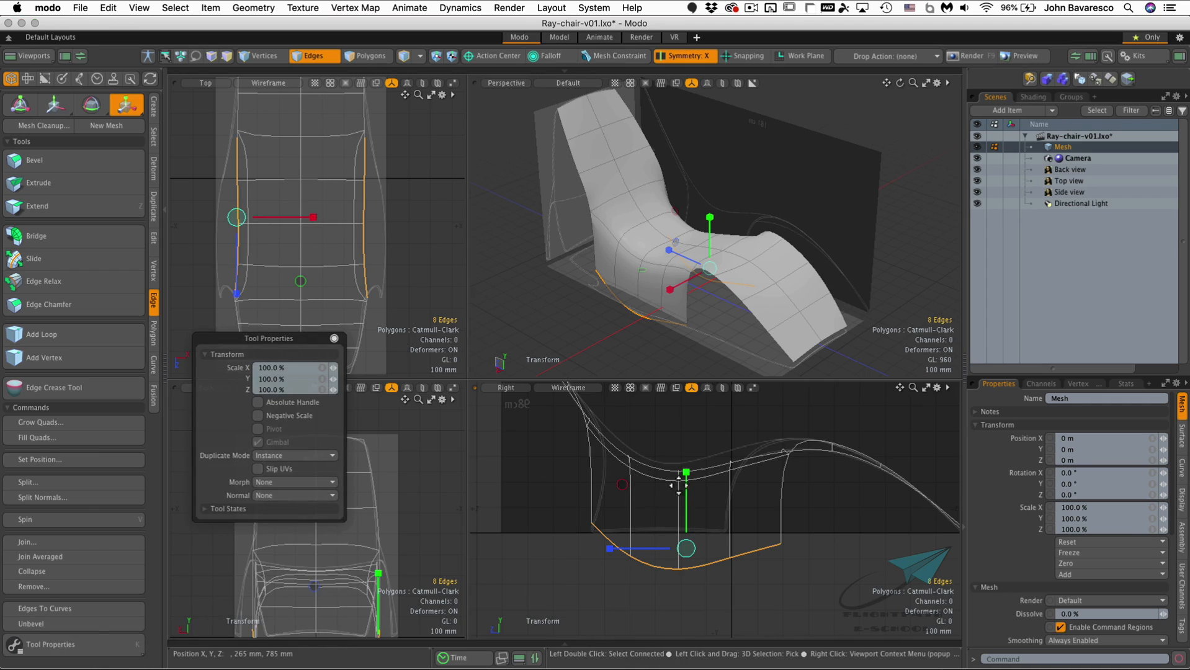
drag(685, 472, 685, 550)
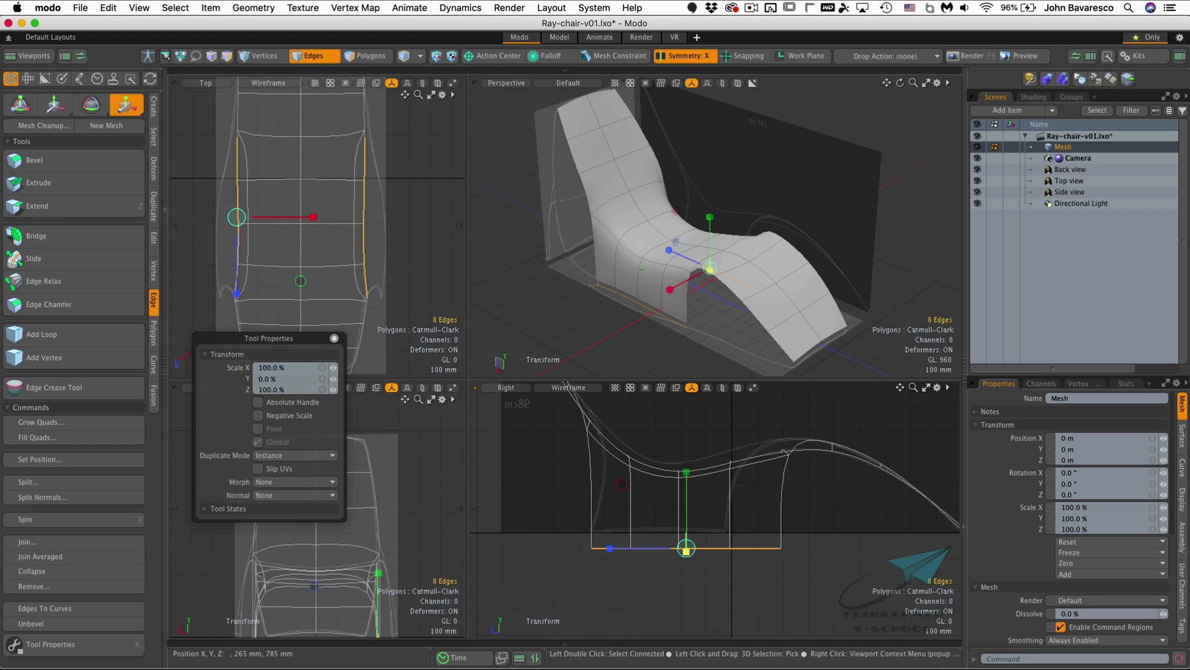
click(334, 338)
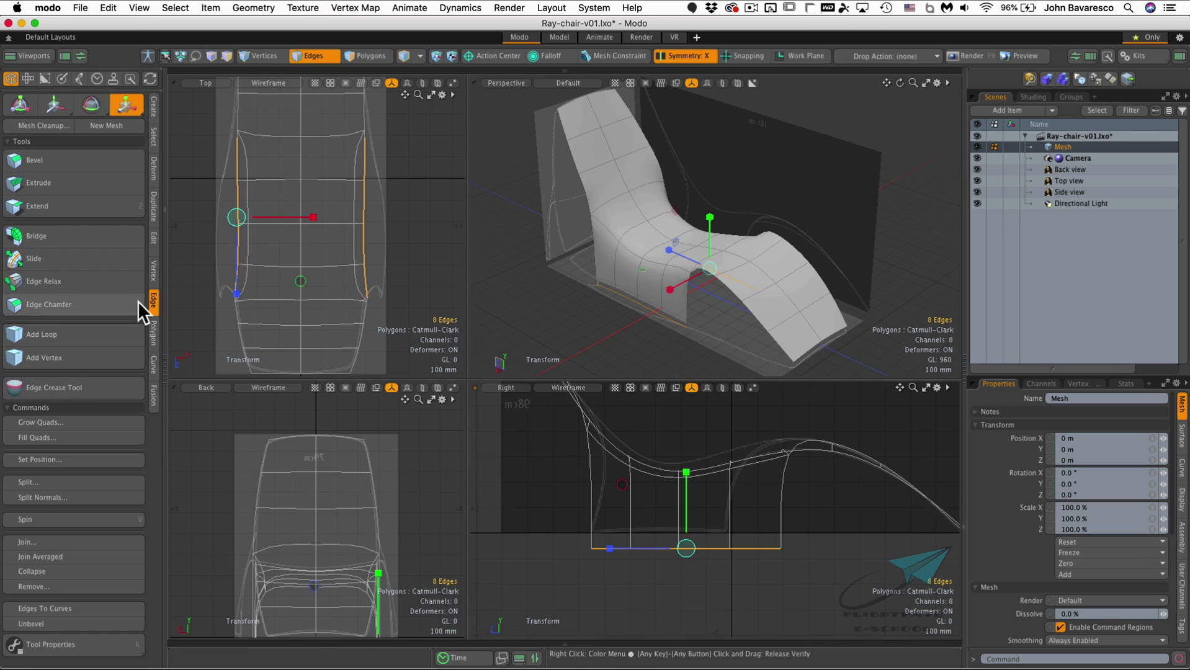
click(155, 240)
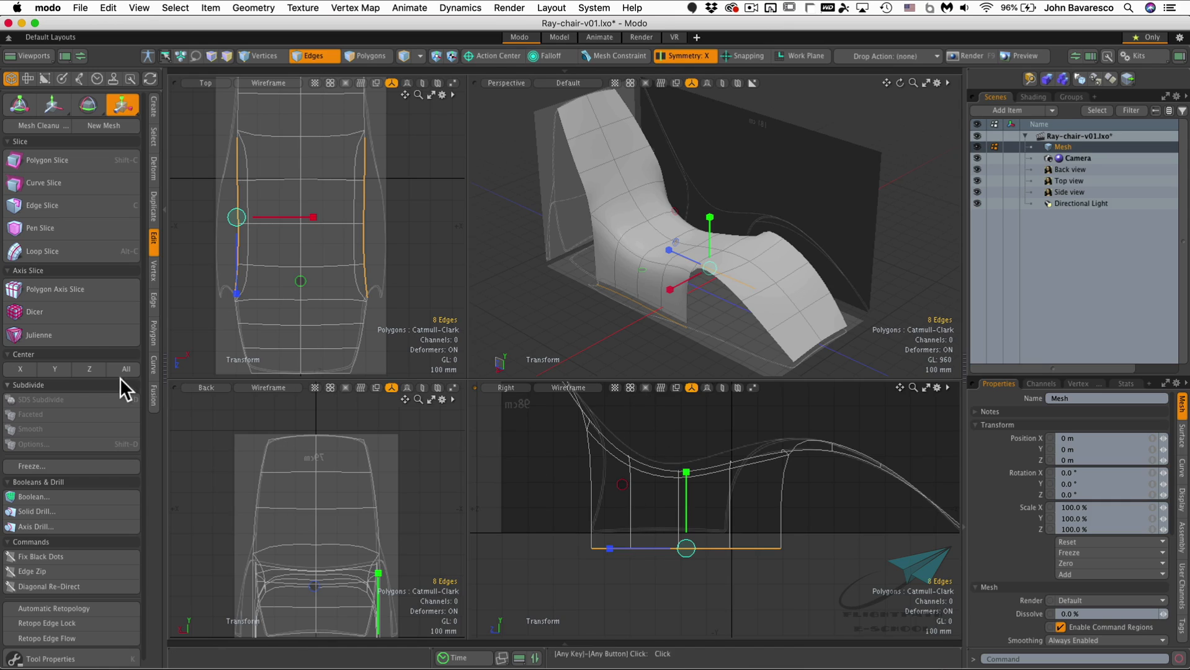
Center the selected lower edges of the base walls in Y so they lie on the floor line
click(58, 368)
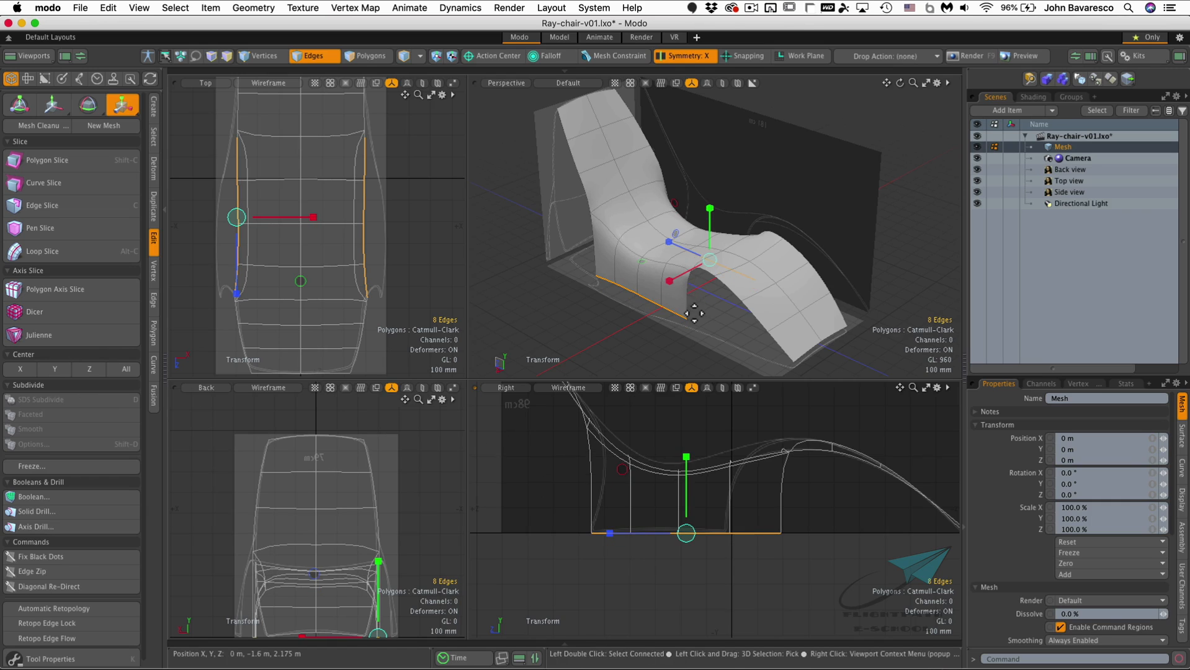
alt+drag(680, 308, 685, 346)
alt+drag(576, 264, 600, 260)
key(space)
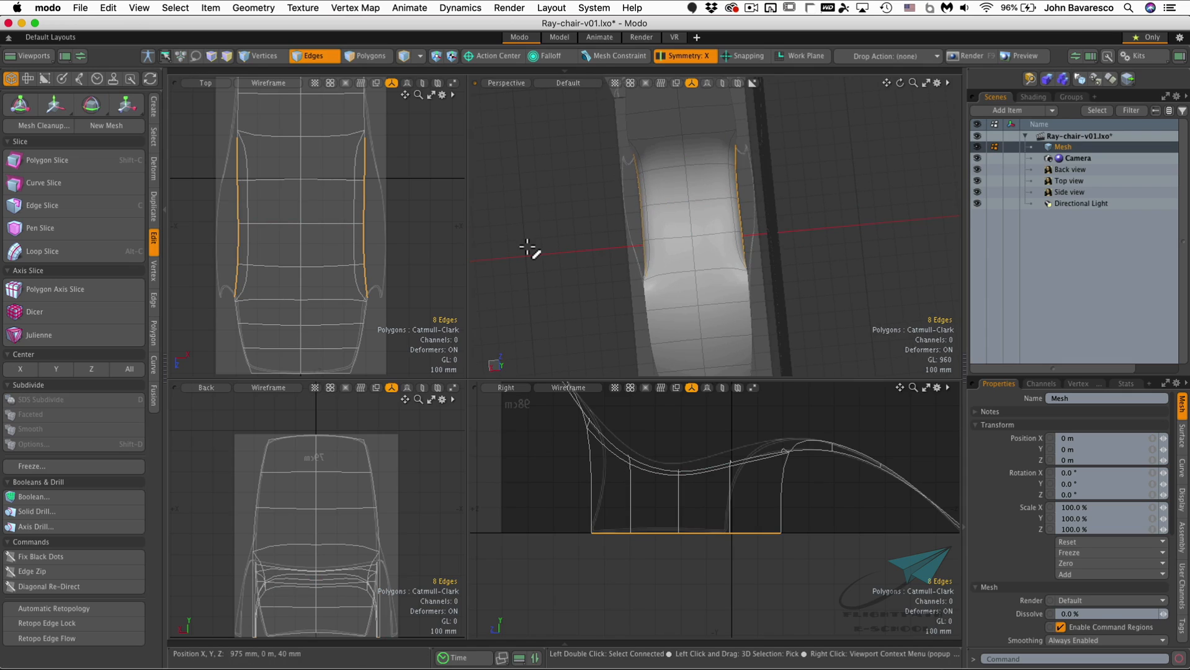
Move the lower base edges outward in X to the chair's full backdrop width, and straighten them by scaling in X
key(y)
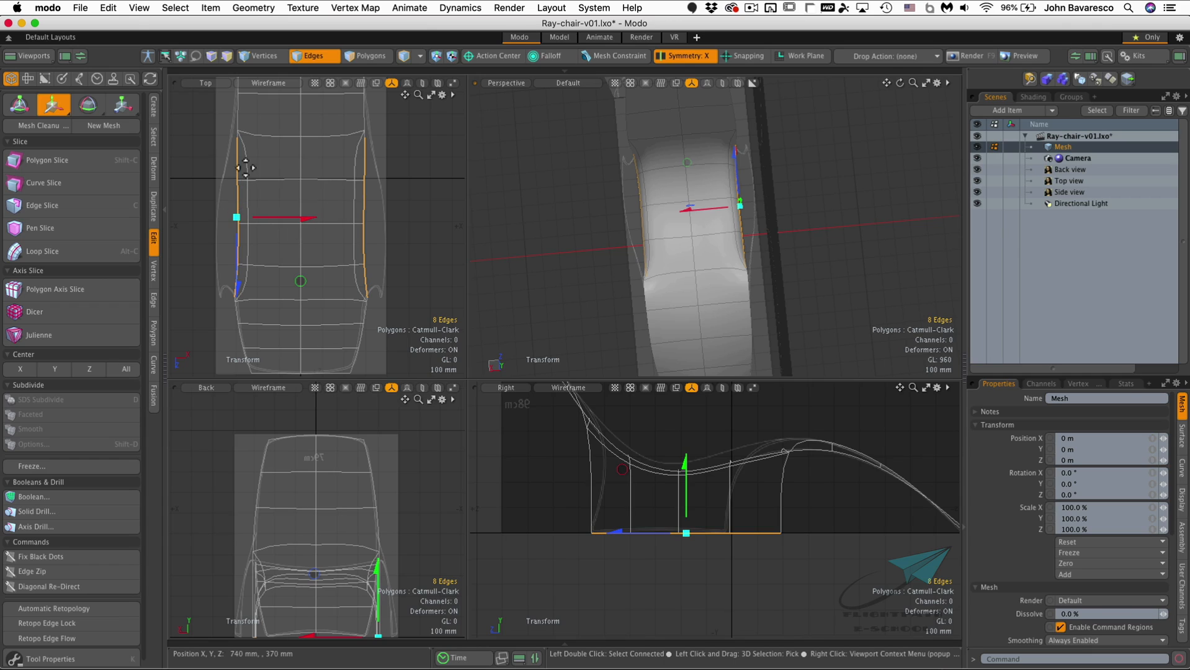
drag(310, 228, 286, 223)
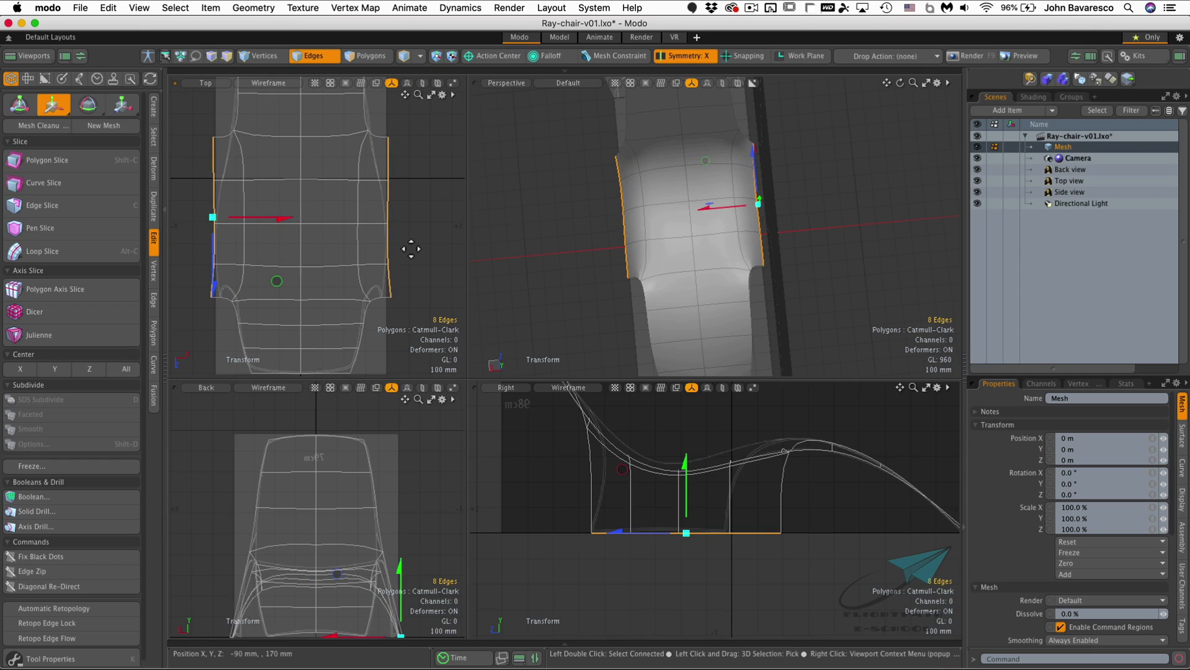
key(t)
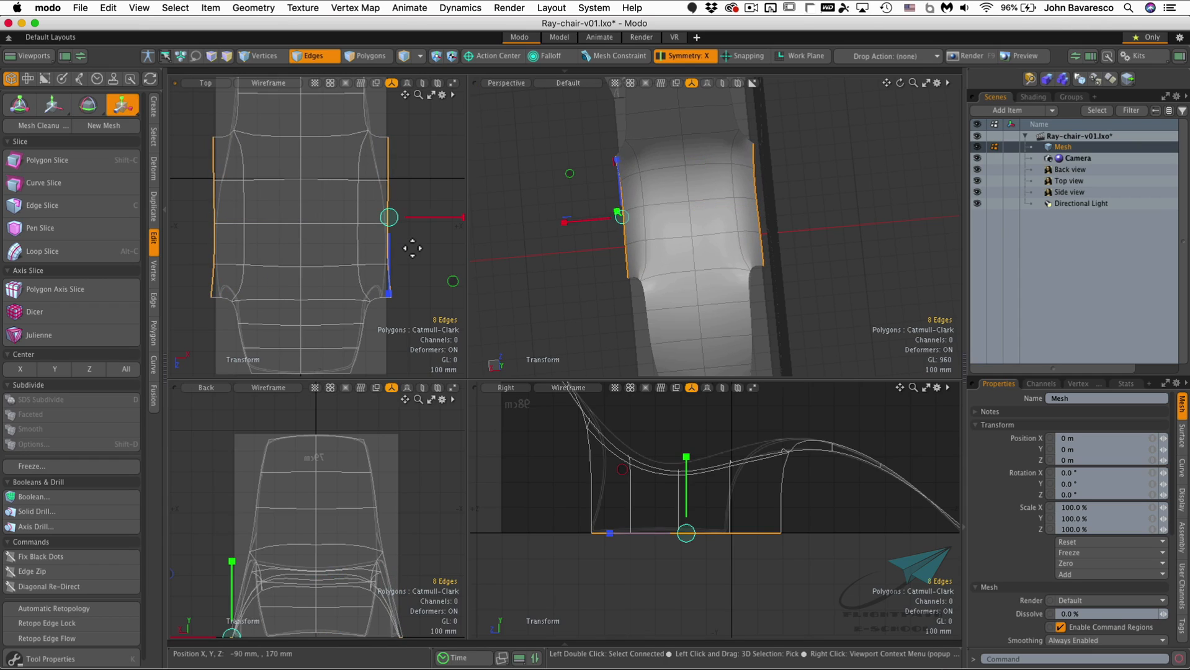
ctrl+alt+drag(432, 224, 414, 237)
alt+shift+drag(415, 236, 368, 237)
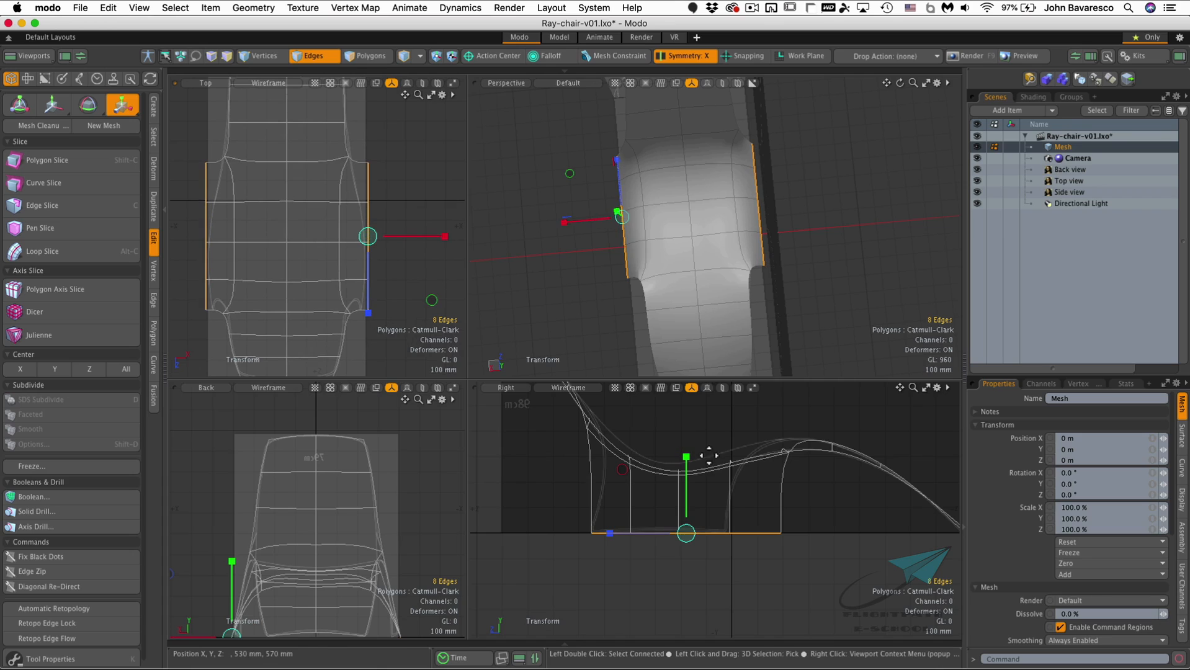
key(space)
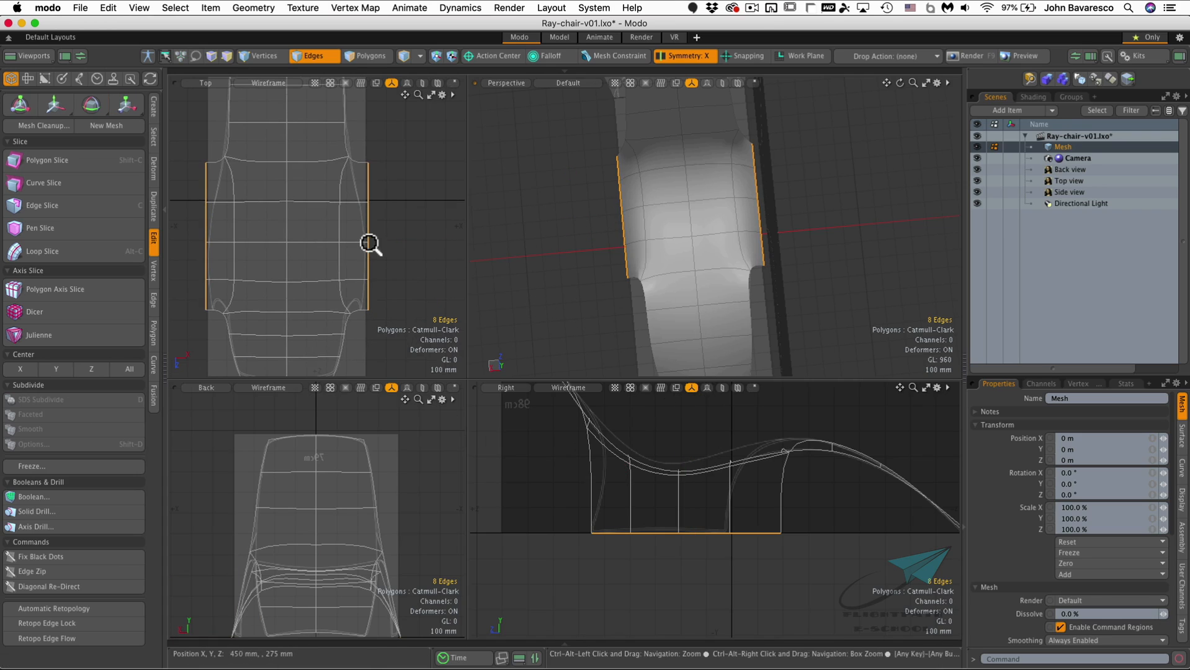
Pull the lower base edges' end points inward with Element Move and adjust the intermediate points into a smooth outward curve
ctrl+alt+drag(377, 244, 426, 244)
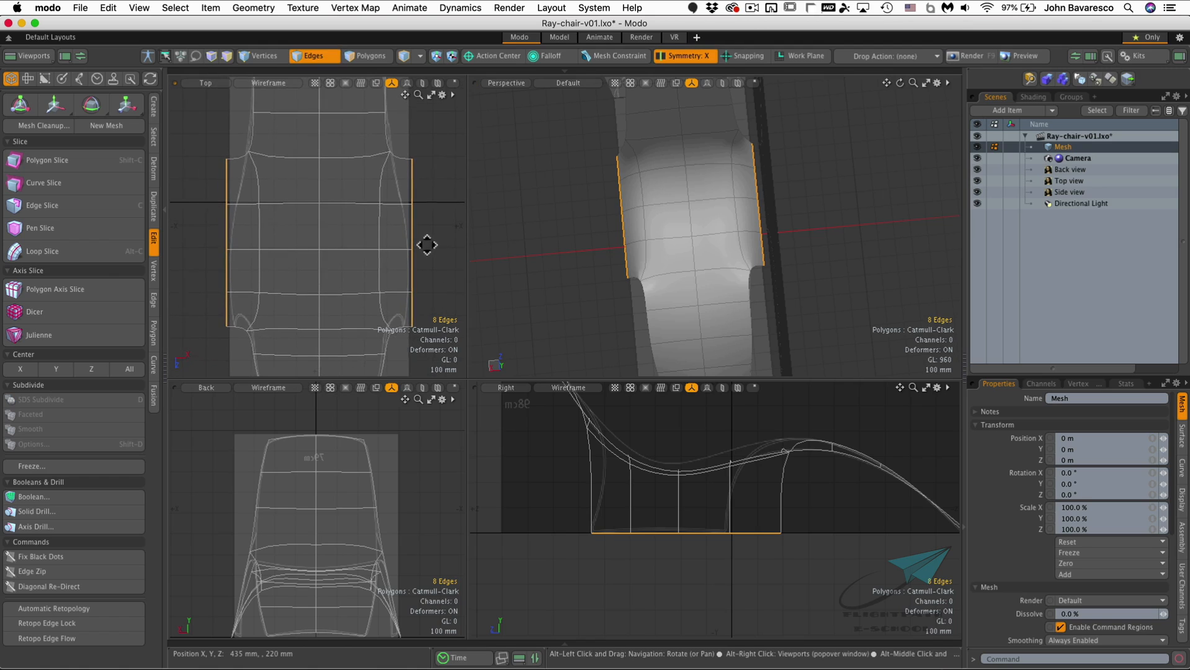
alt+drag(370, 293, 359, 266)
alt+drag(639, 276, 642, 234)
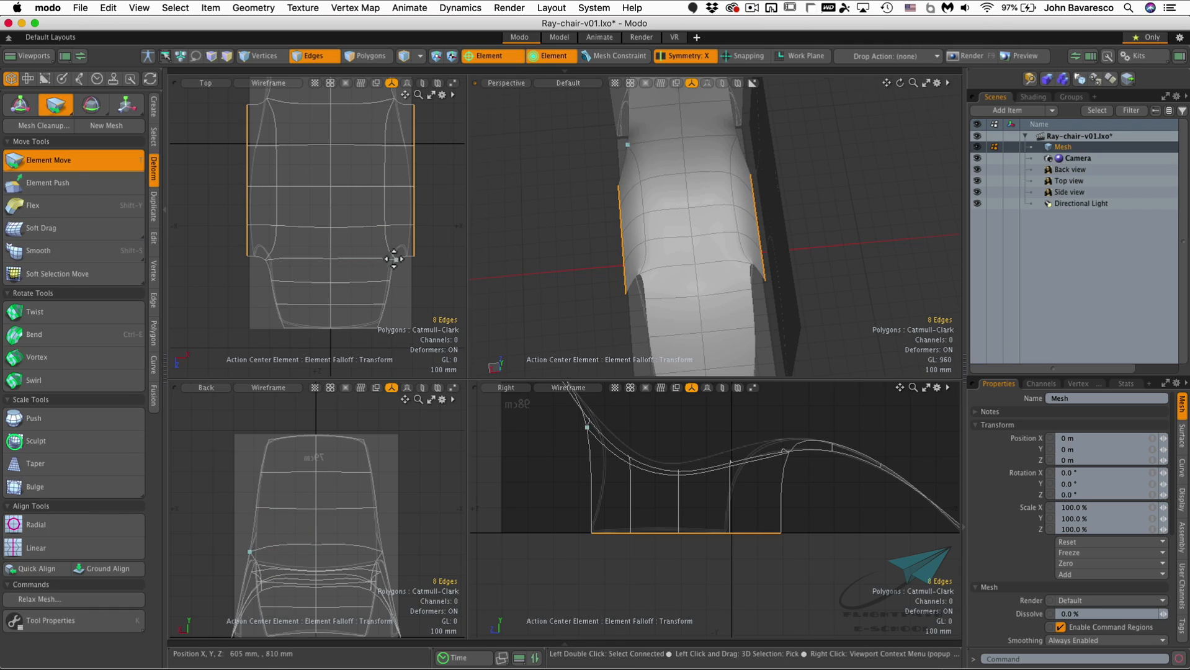
click(415, 256)
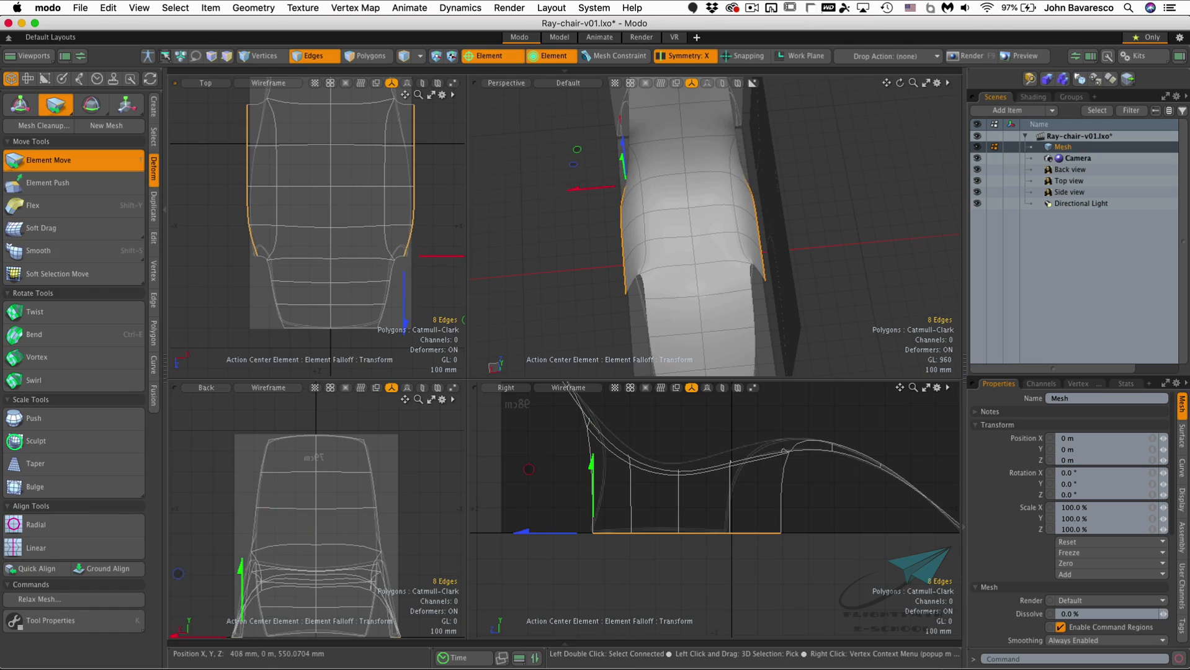
drag(414, 105, 394, 100)
drag(414, 144, 407, 146)
ctrl+alt+drag(404, 249, 477, 222)
alt+drag(477, 222, 414, 285)
drag(420, 217, 345, 208)
alt+drag(345, 207, 387, 212)
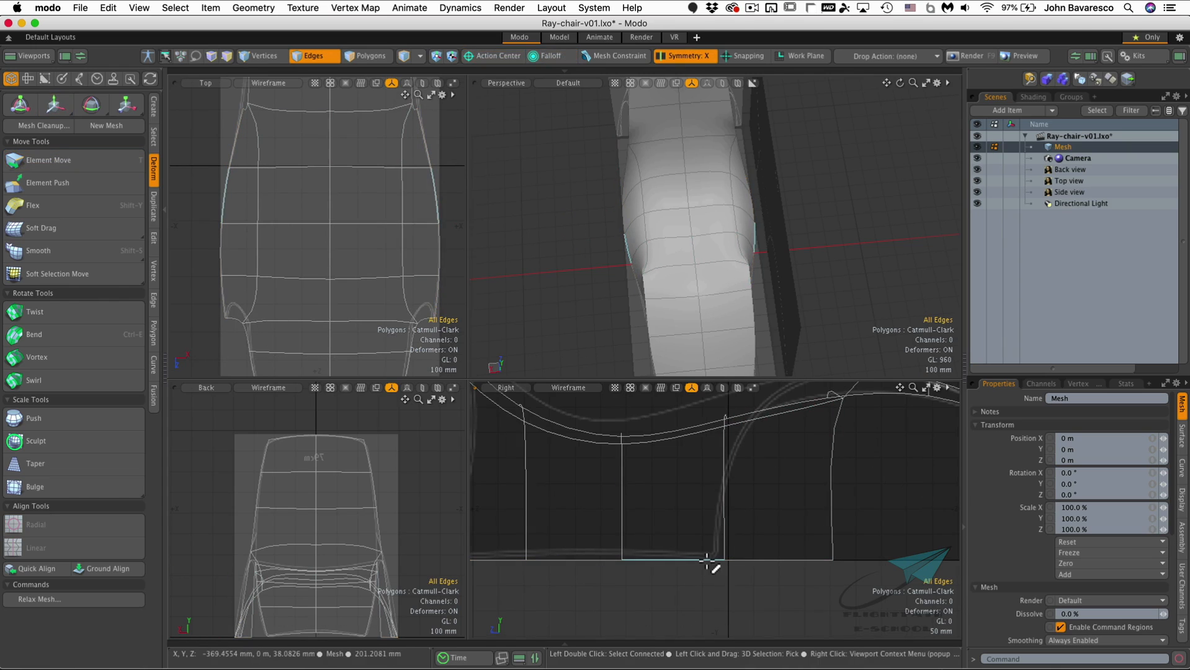
Select all the lower edges of the base walls on both sides along the floor line
scroll(686, 531, down, 5)
click(551, 549)
shift+drag(614, 544, 735, 546)
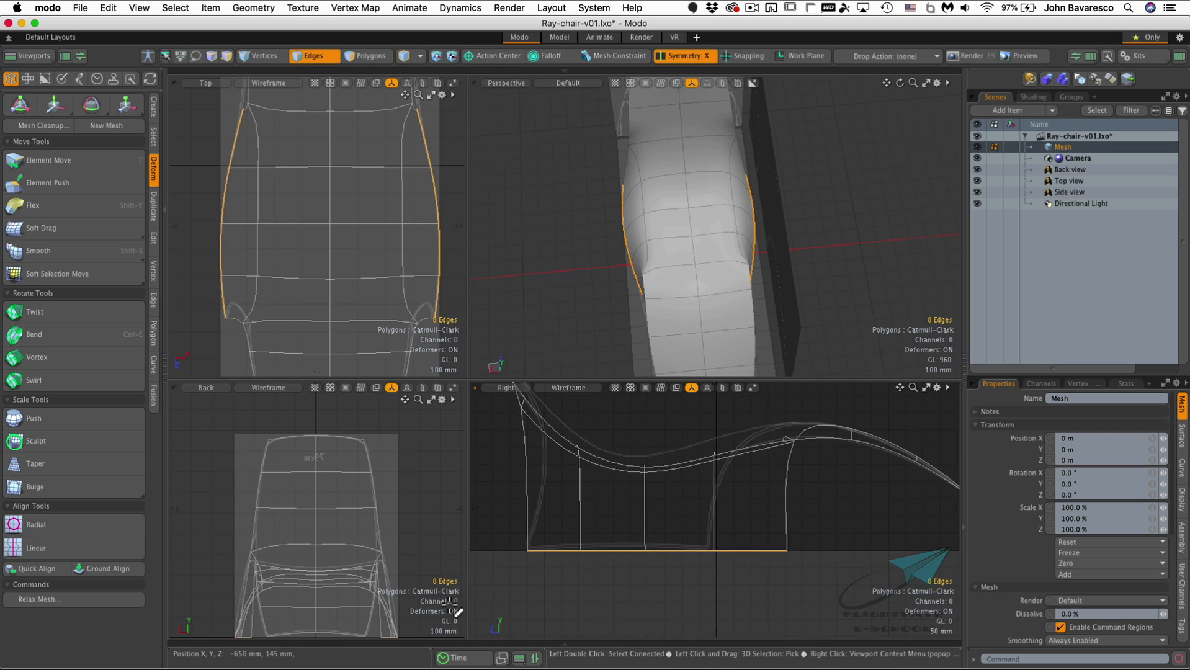
Scale the selected bottom leg edges along Z from their back corner so they match the leg's base width in the side reference
key(y)
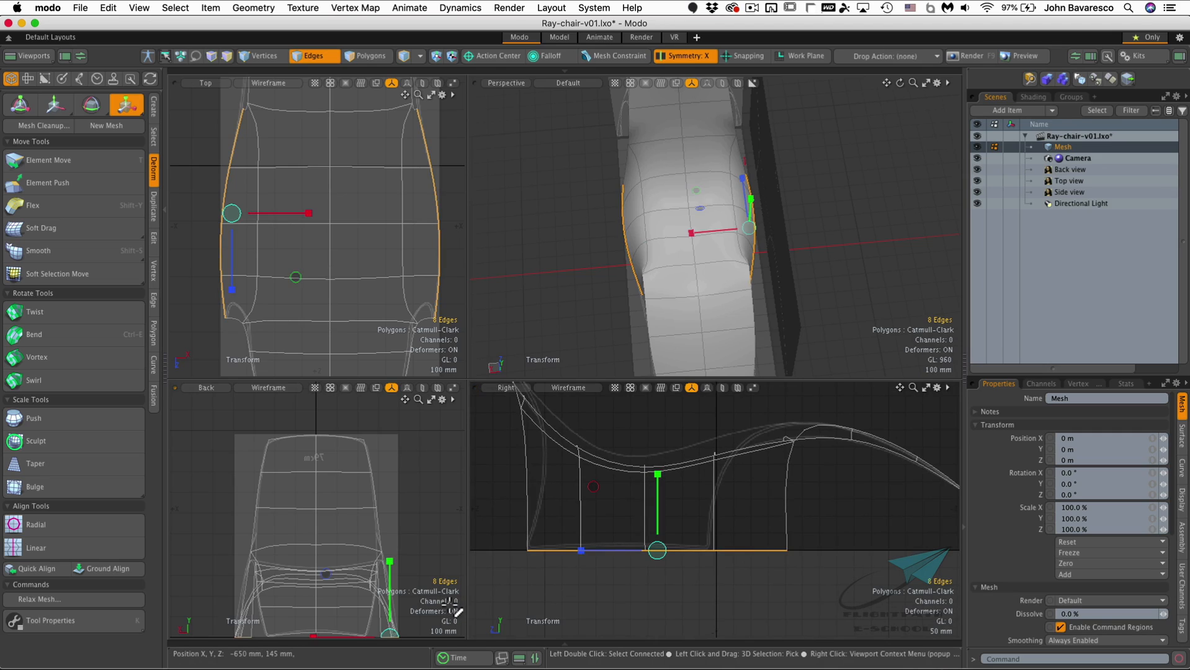
click(528, 547)
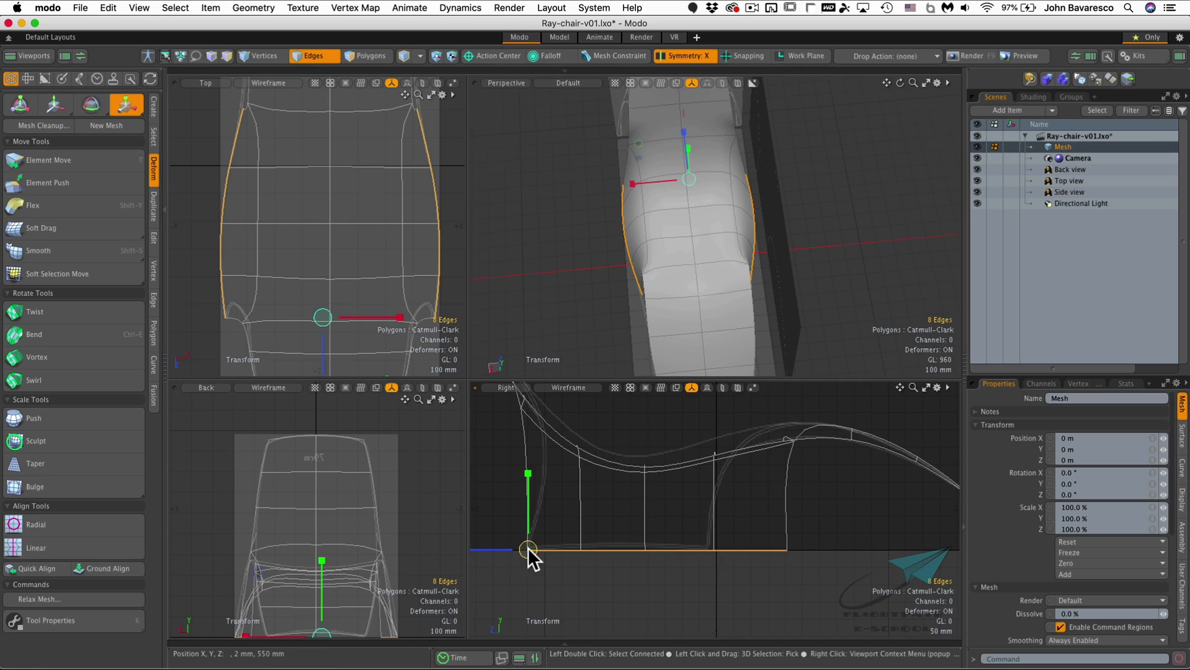
ctrl+alt+drag(685, 581, 664, 597)
alt+shift+drag(679, 593, 717, 574)
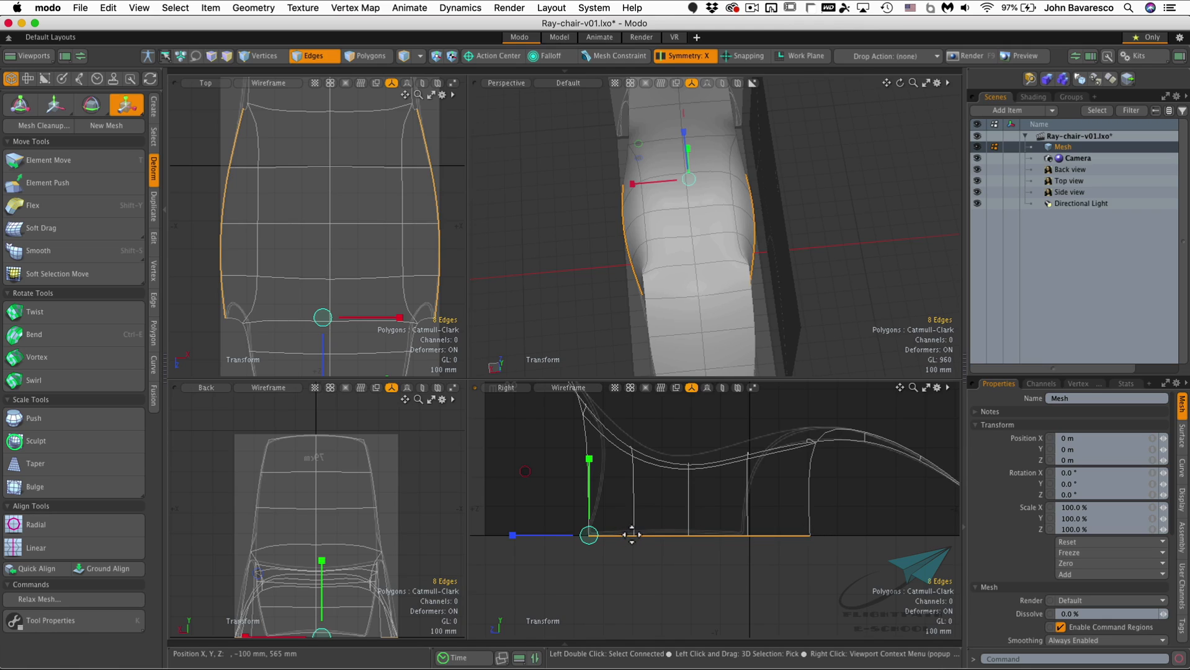
drag(513, 535, 539, 535)
key(space)
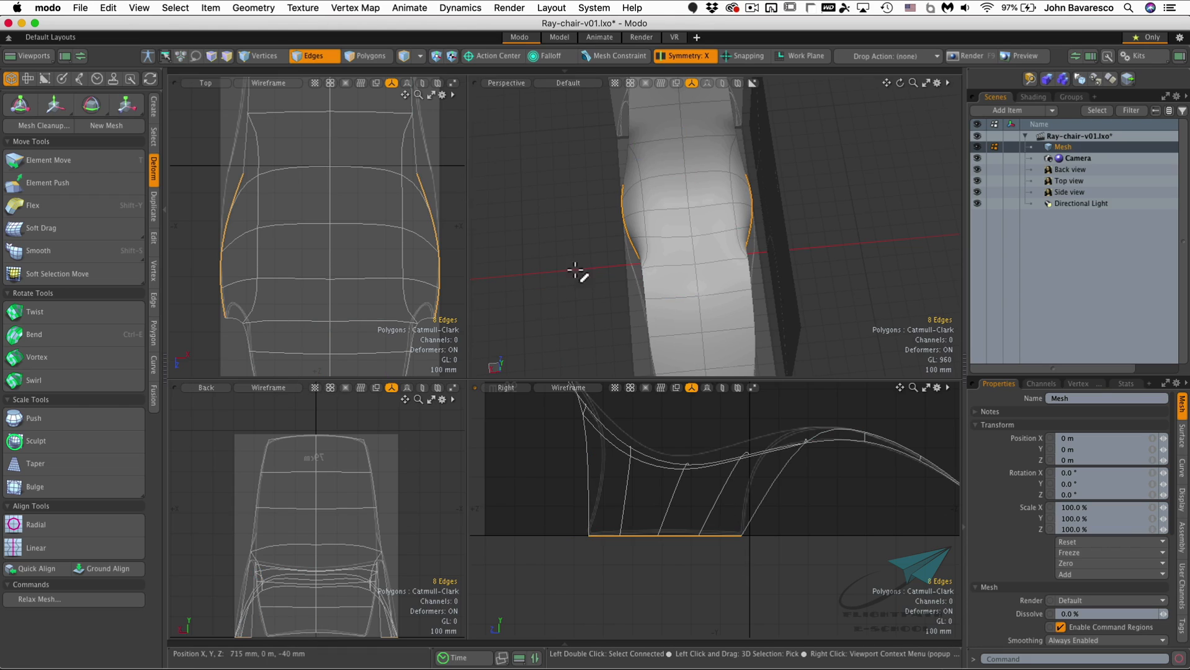
Reshape the leg's bottom edge with Element Move in the Top view, adjusting its points so it forms a smooth curve
ctrl+alt+drag(578, 268, 584, 268)
key(ctrl+space)
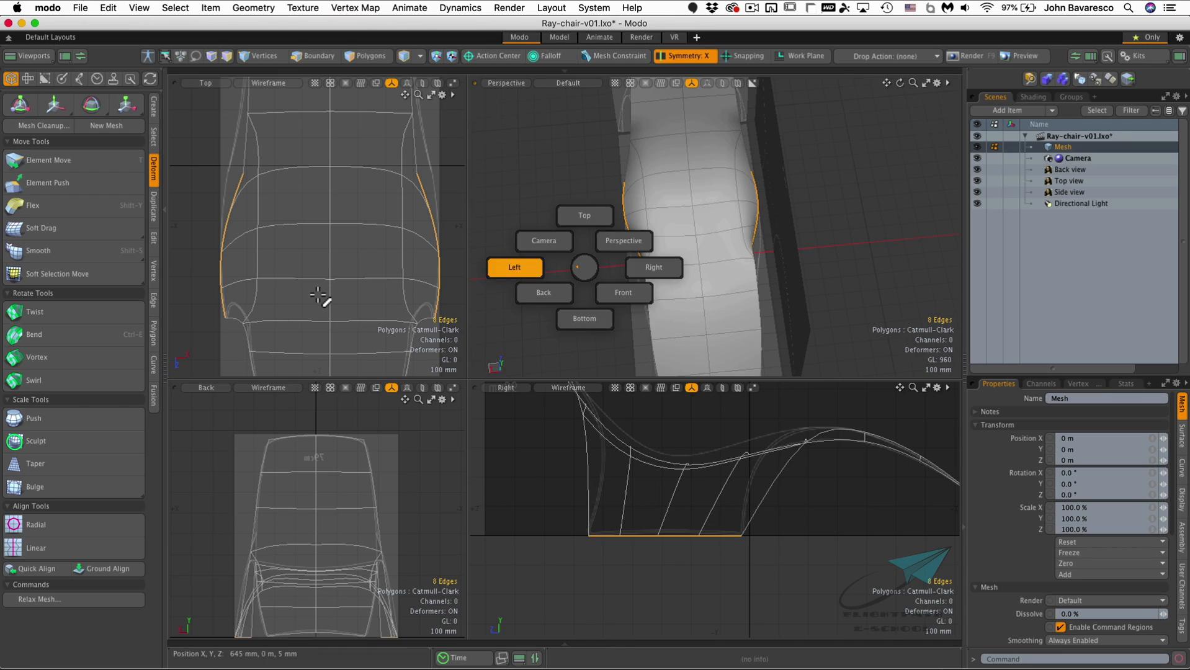
ctrl+alt+drag(338, 238, 349, 252)
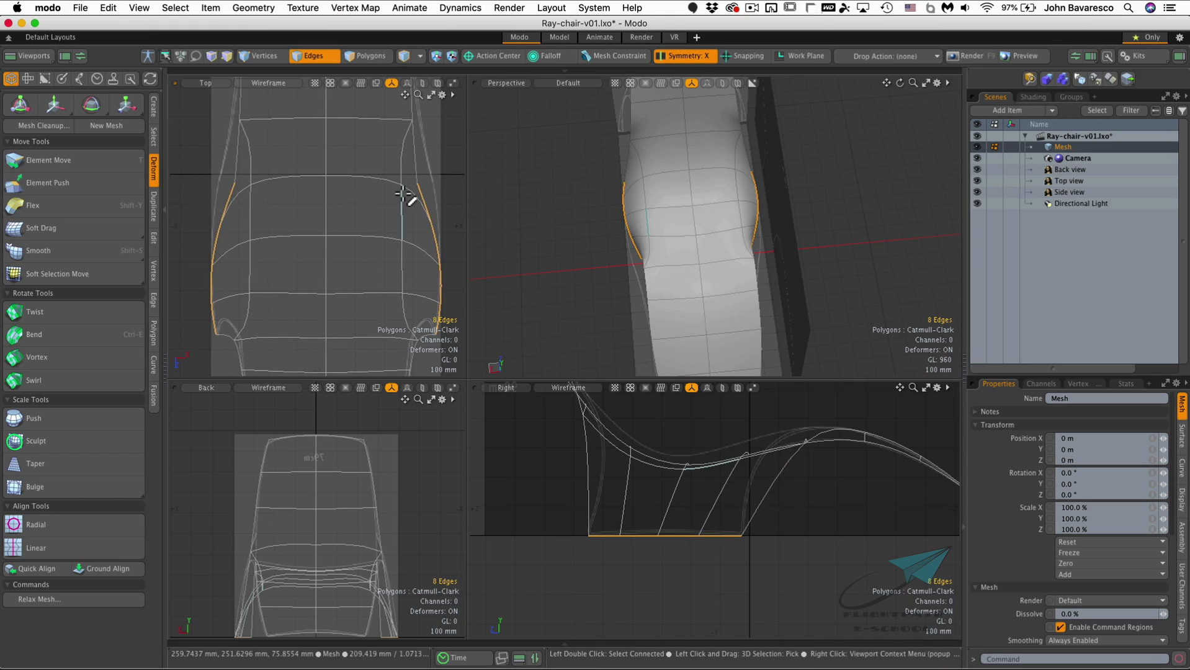
key(t)
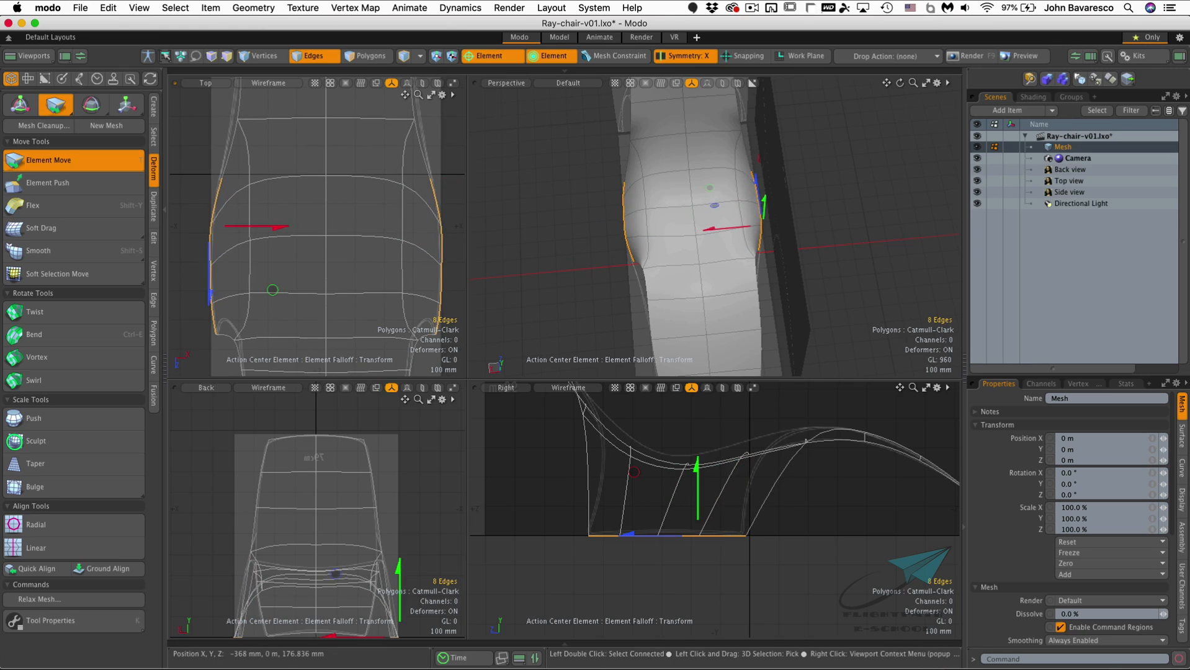
click(261, 244)
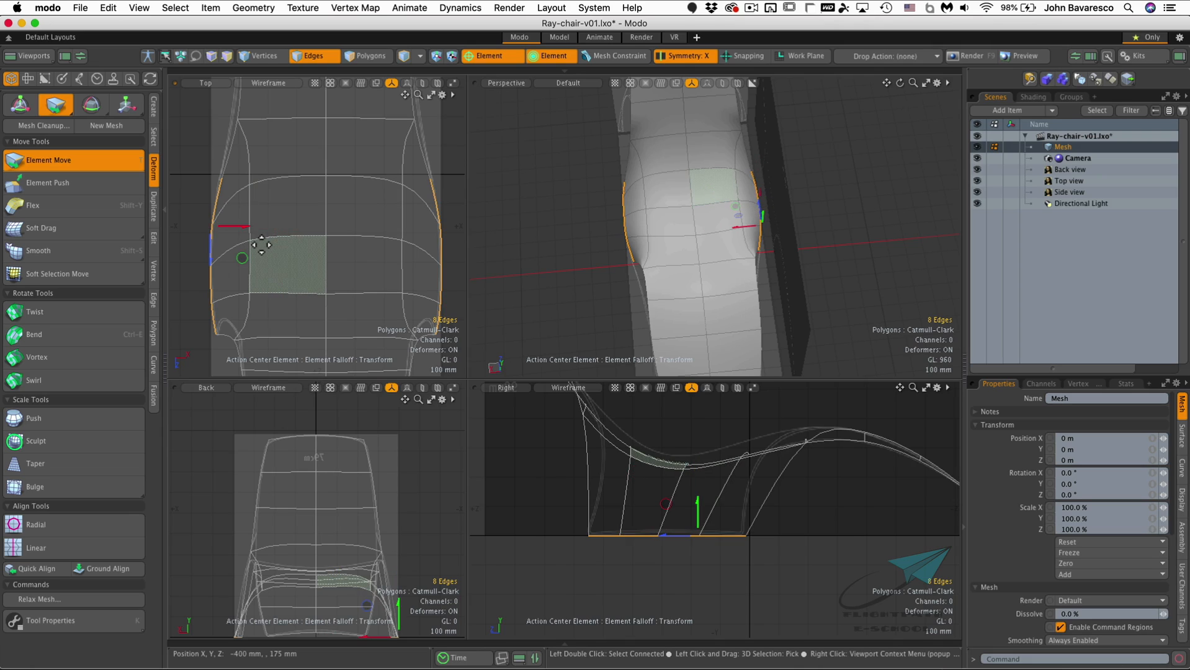
click(260, 246)
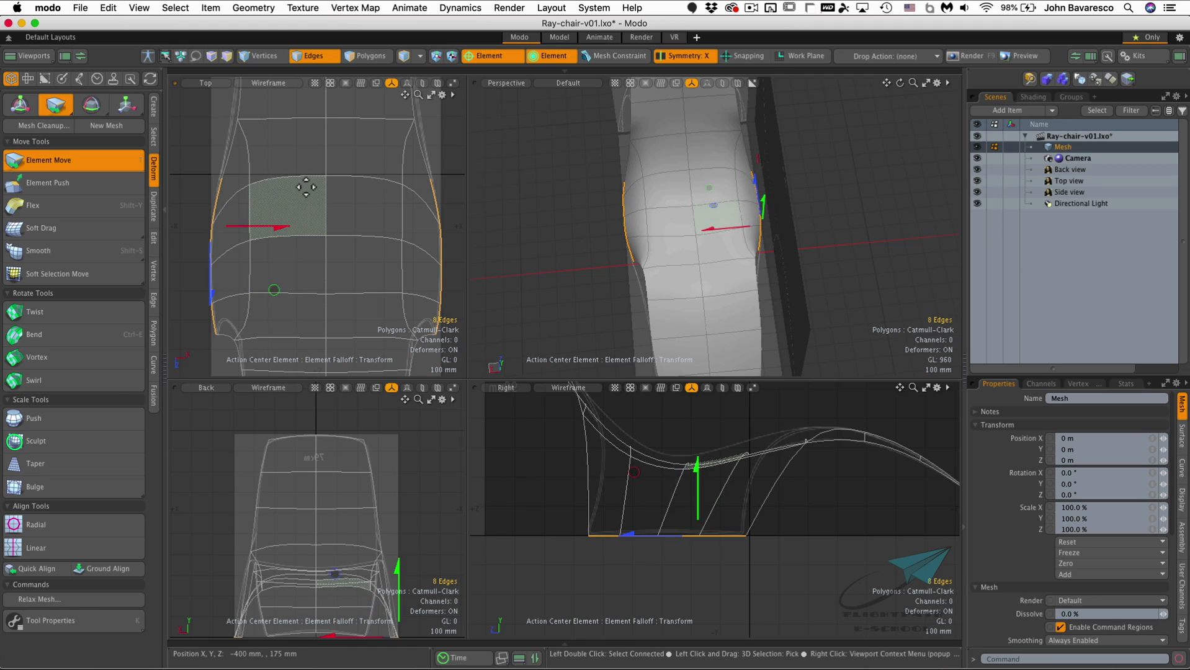
click(373, 140)
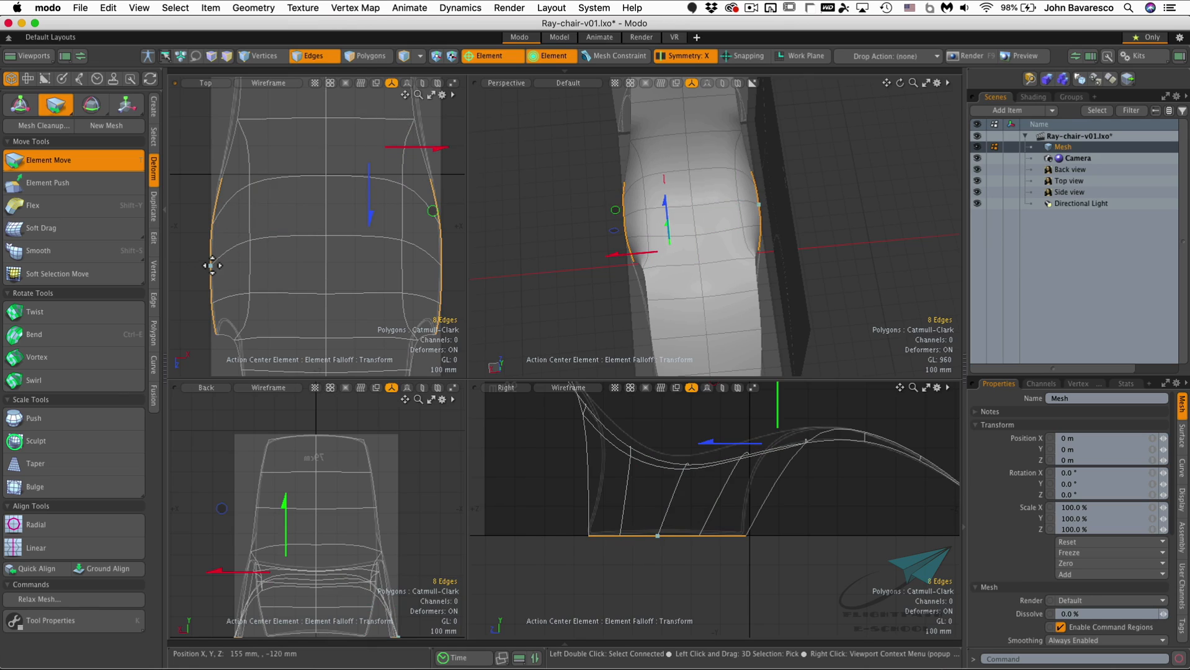
click(214, 302)
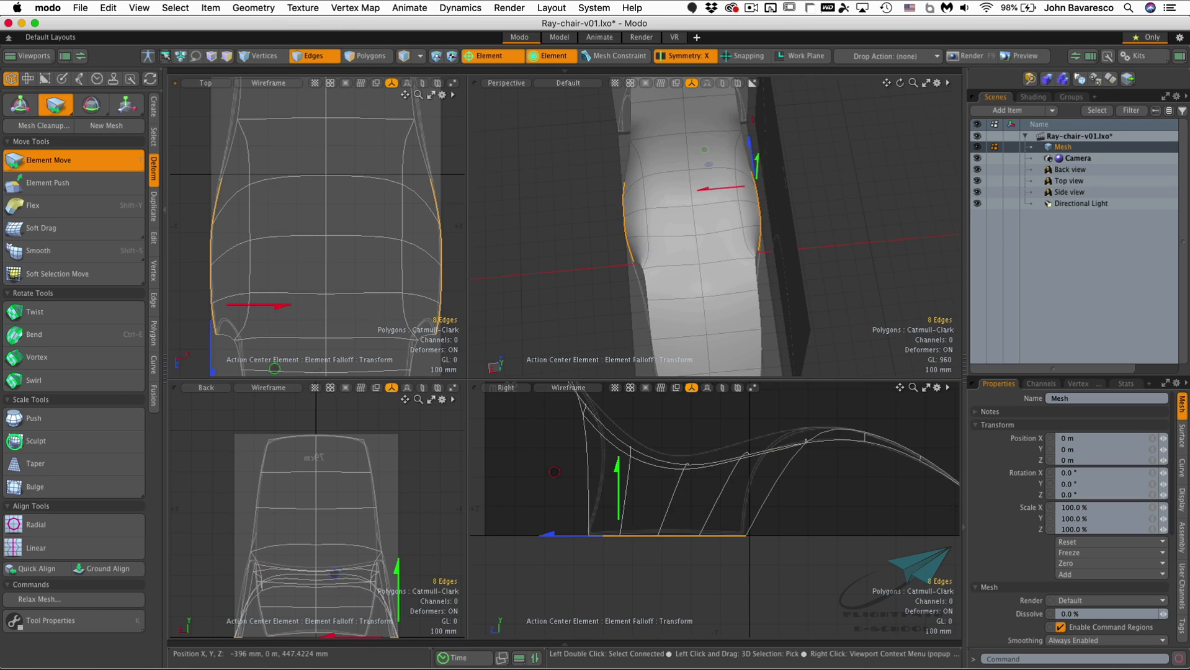
drag(556, 471, 561, 471)
drag(213, 297, 213, 298)
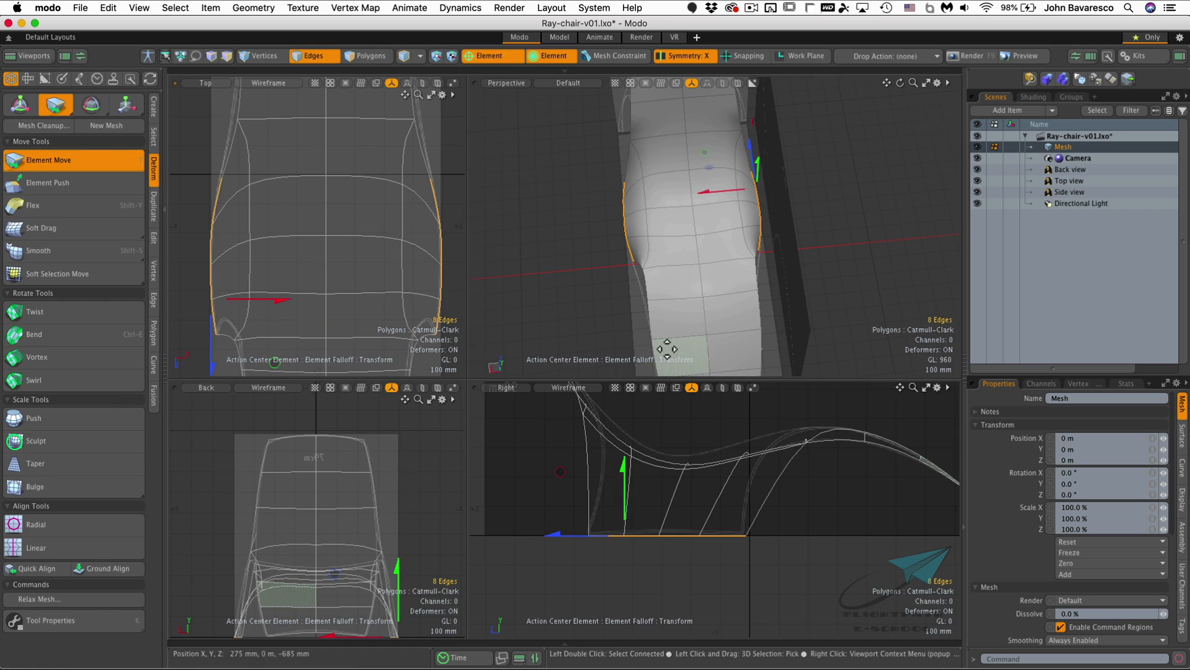
alt+drag(672, 324, 712, 268)
key(space)
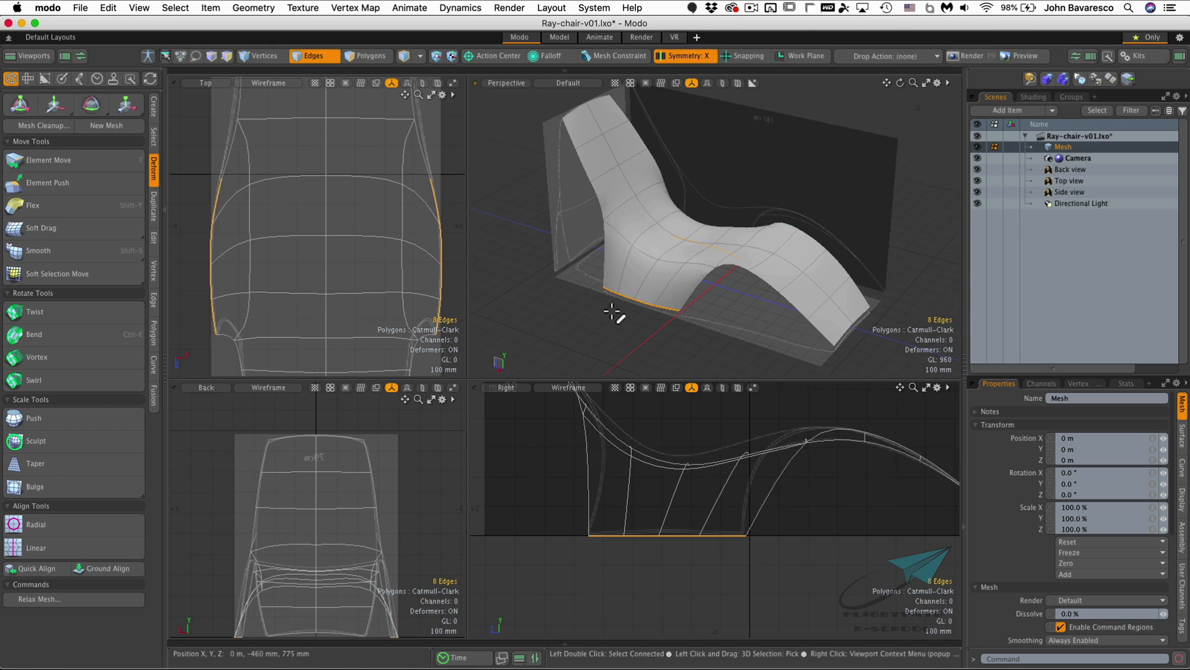
Add a lengthwise edge loop through the leg polygons at about 45.6% with Add Loop
key(3)
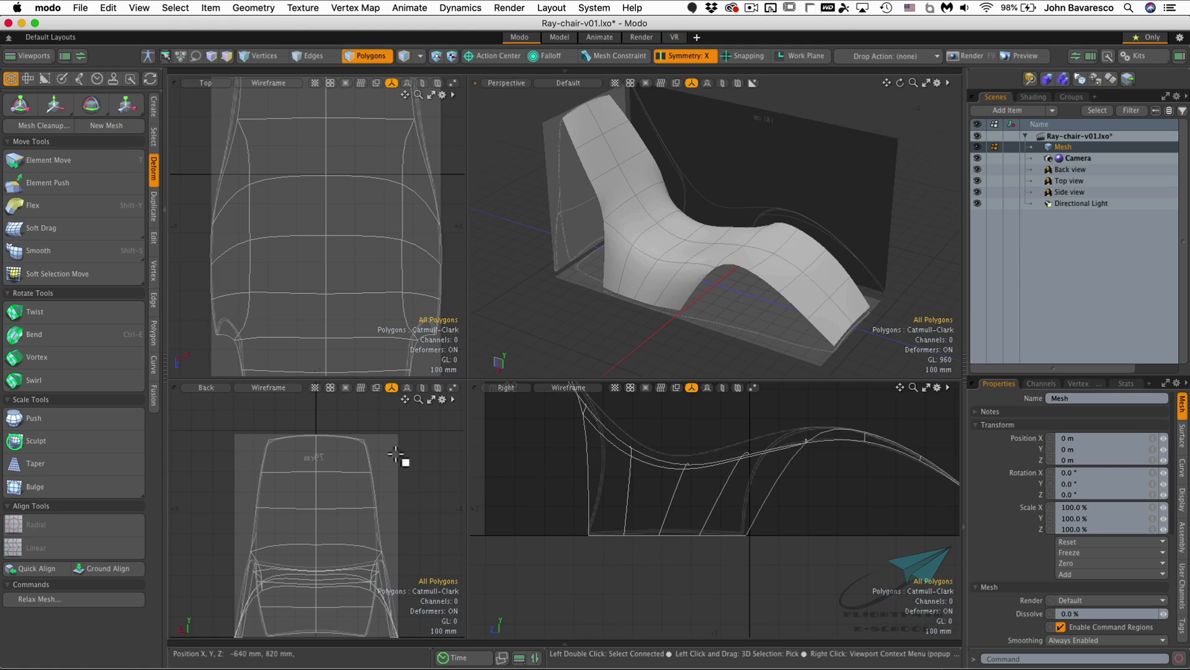
click(153, 302)
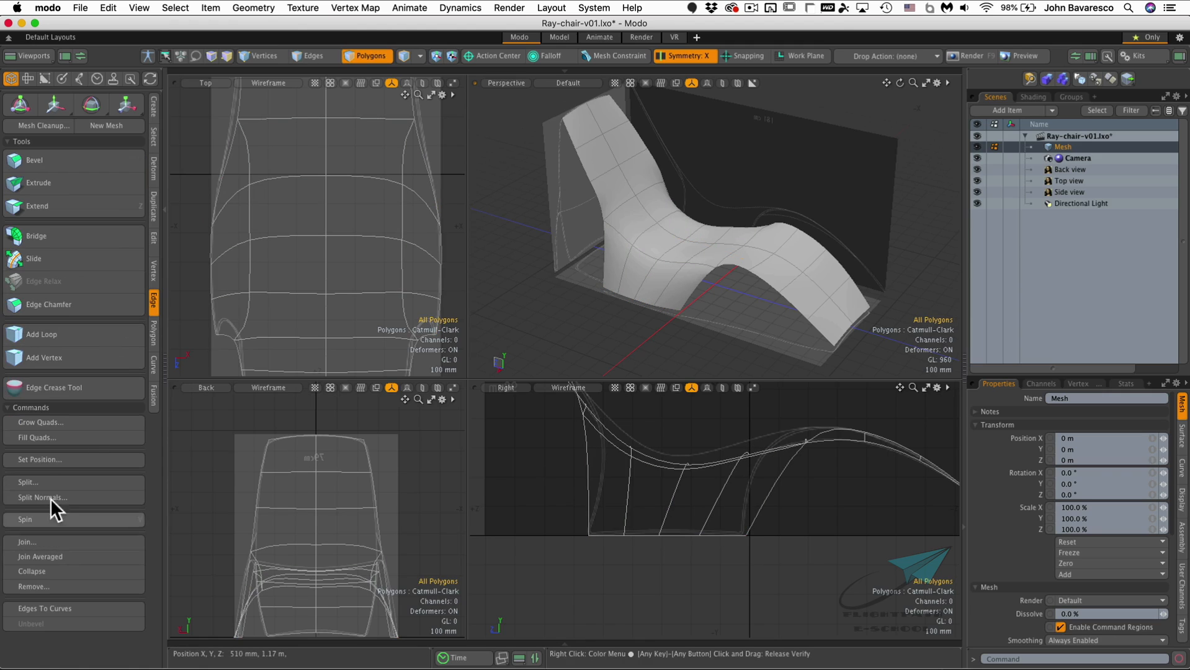
click(55, 336)
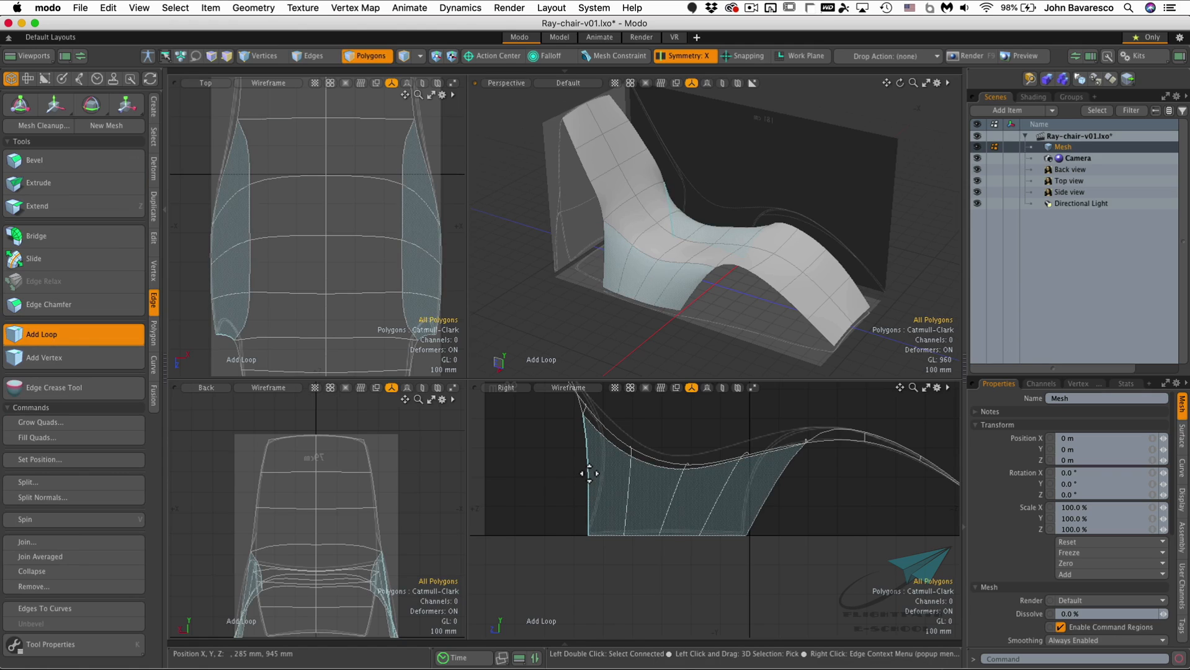
click(588, 473)
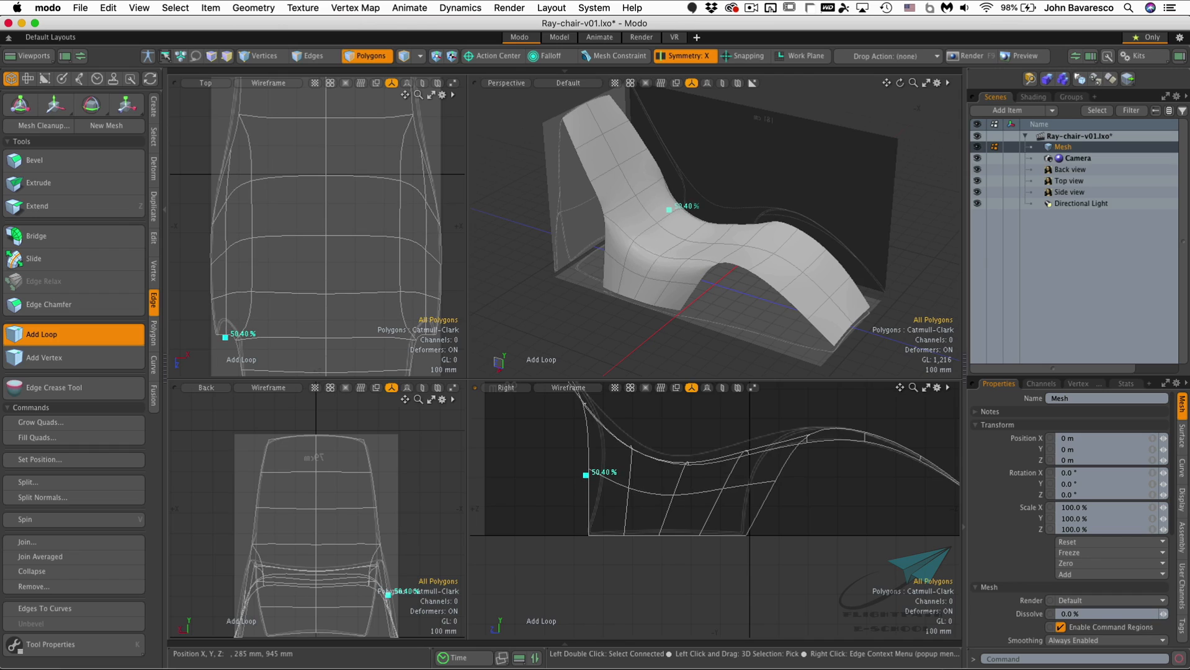
click(86, 645)
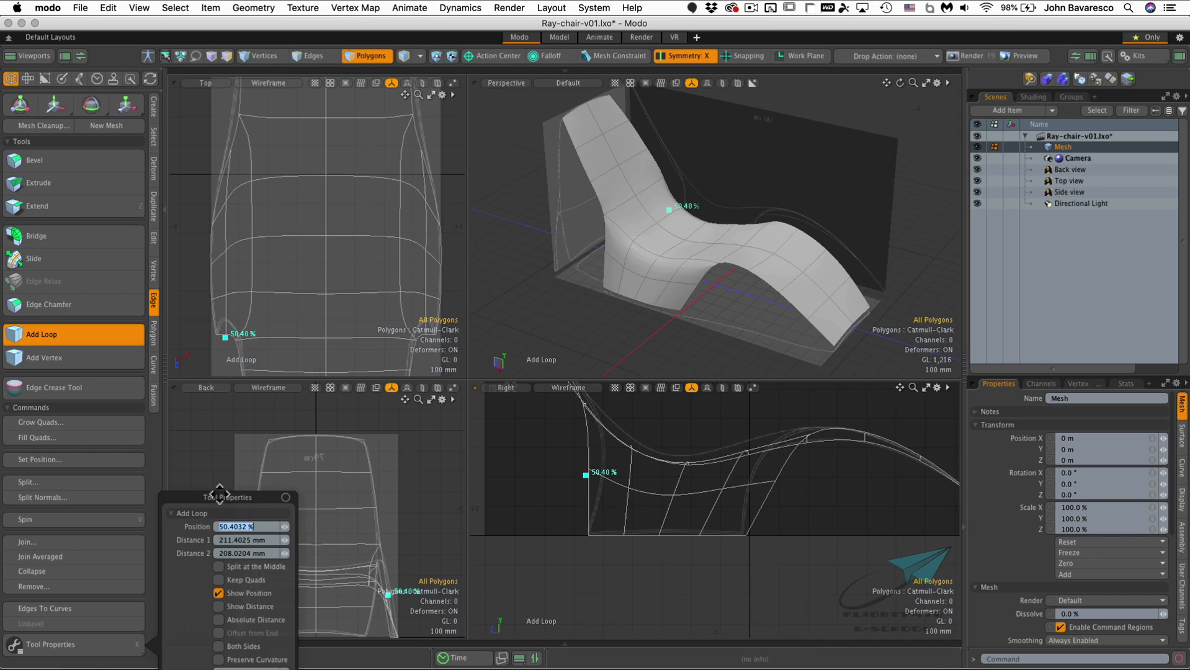
click(242, 566)
click(242, 566)
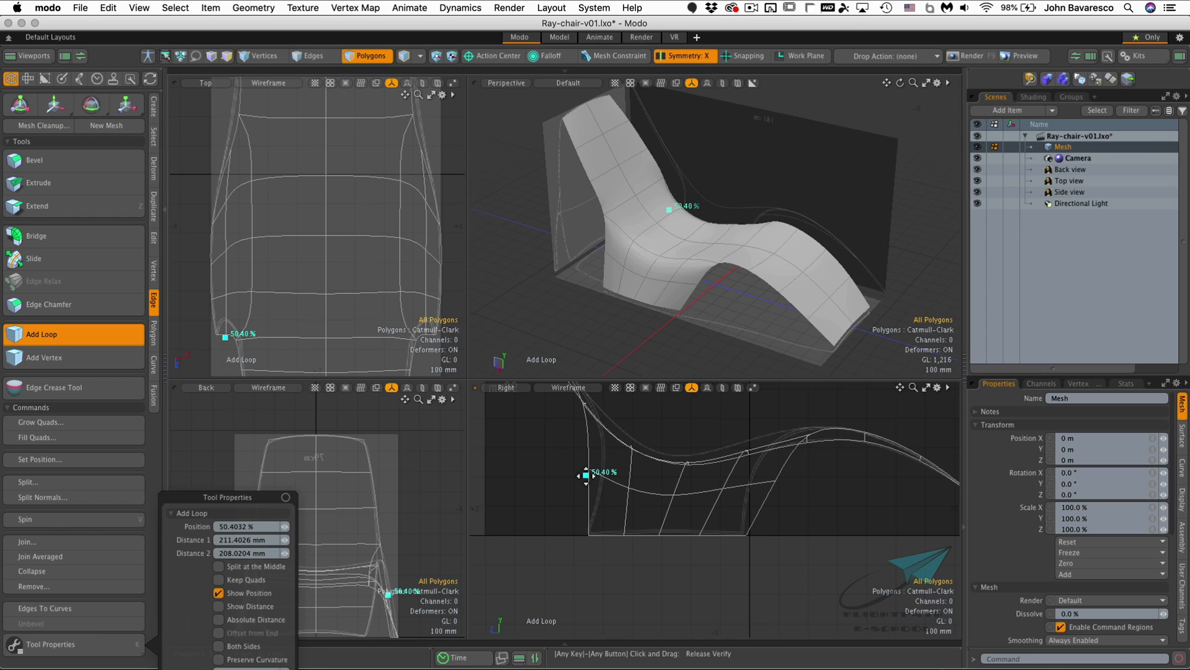
mouse_move(585, 475)
mouse_down()
mouse_move(585, 457)
mouse_move(585, 472)
mouse_up()
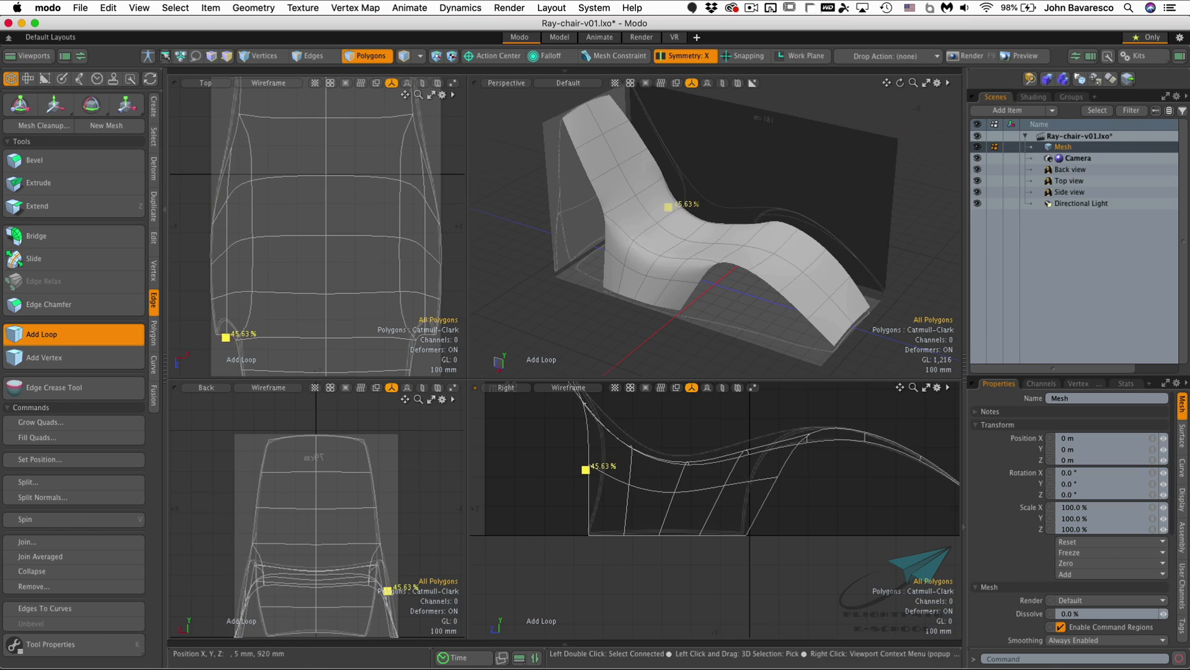
key(space)
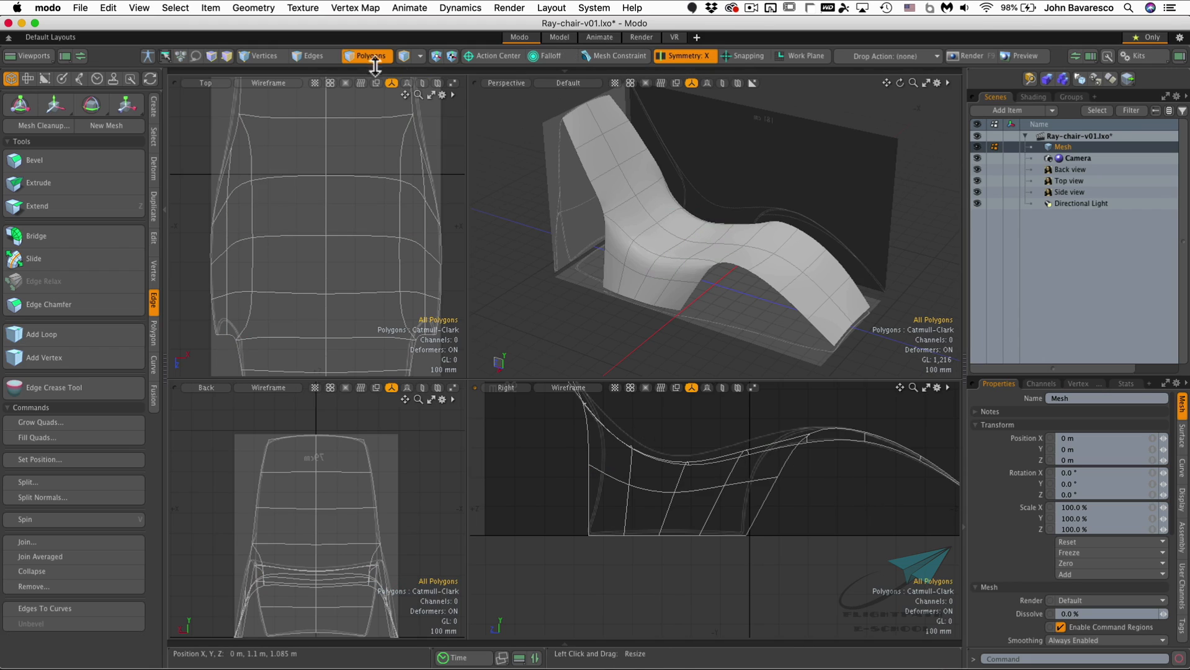
Select the new leg edge loop and scale it along Z in the Right view to narrow the middle of the leg
click(307, 56)
double_click(598, 472)
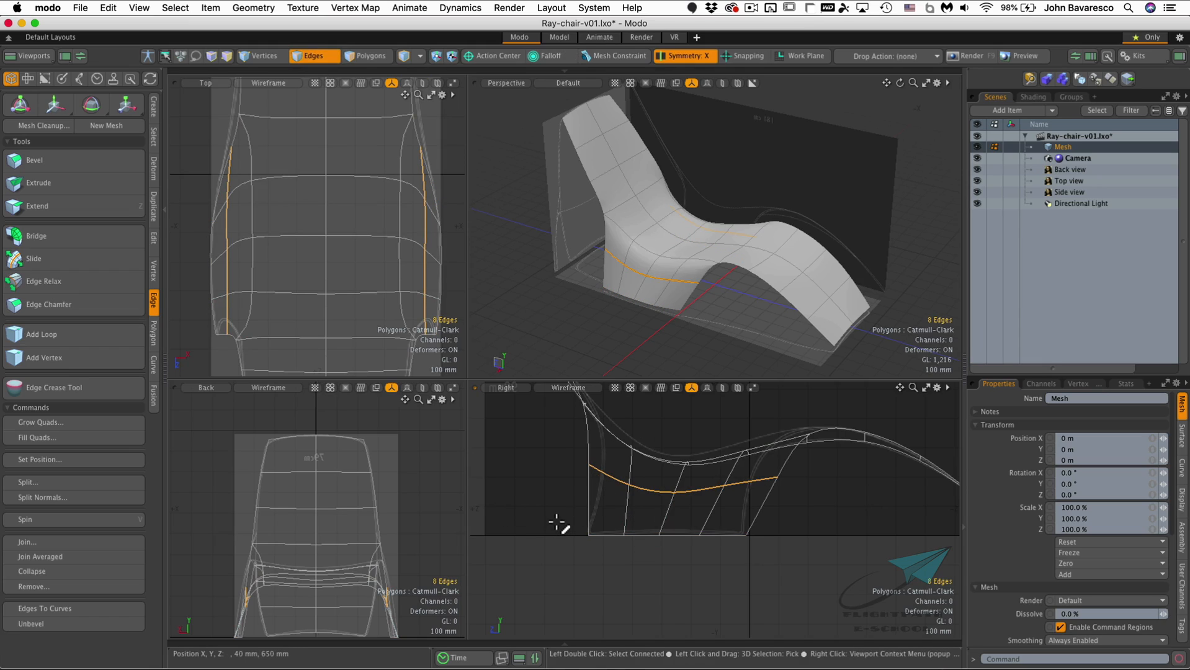
key(y)
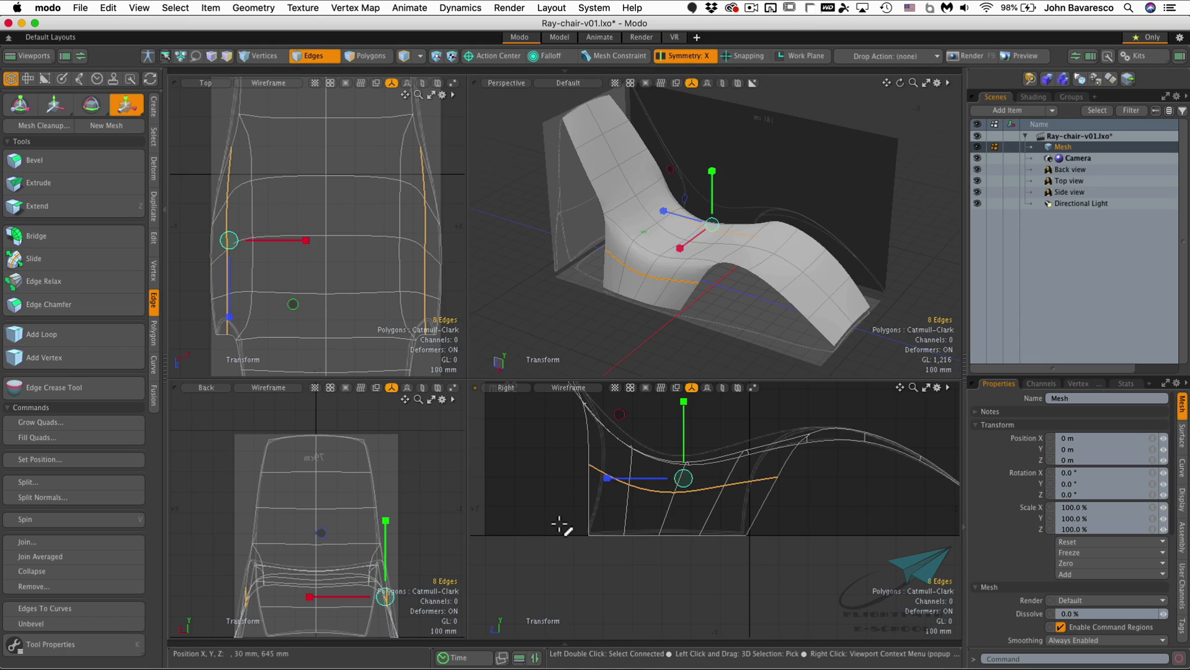
click(638, 488)
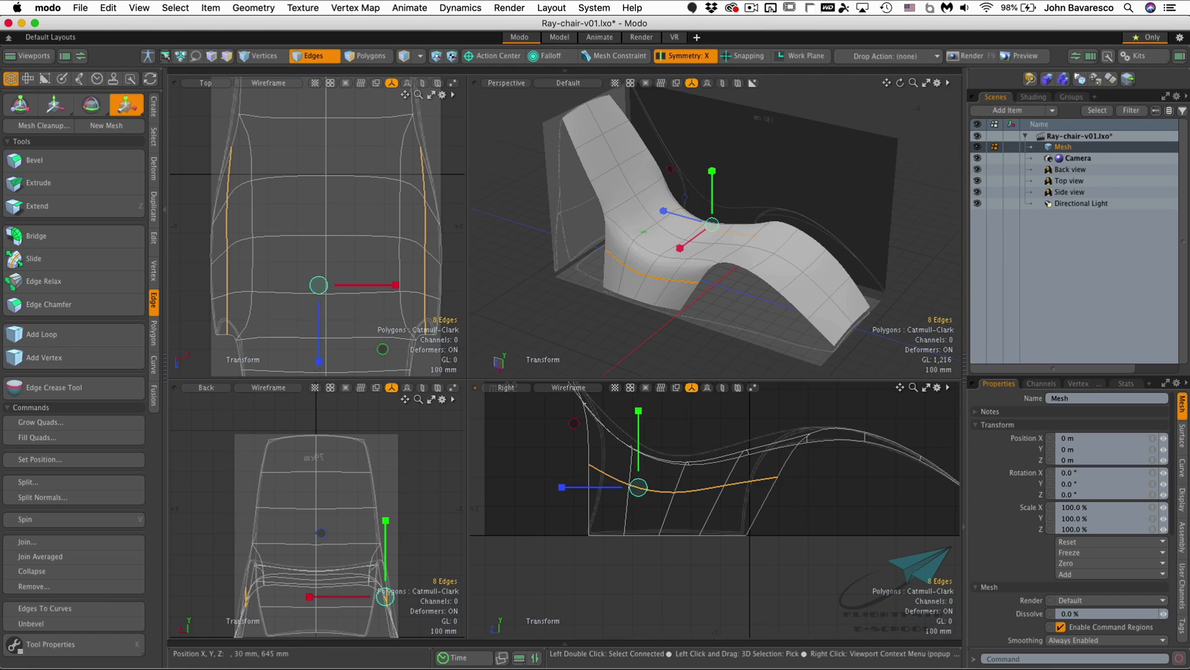
drag(561, 486, 578, 487)
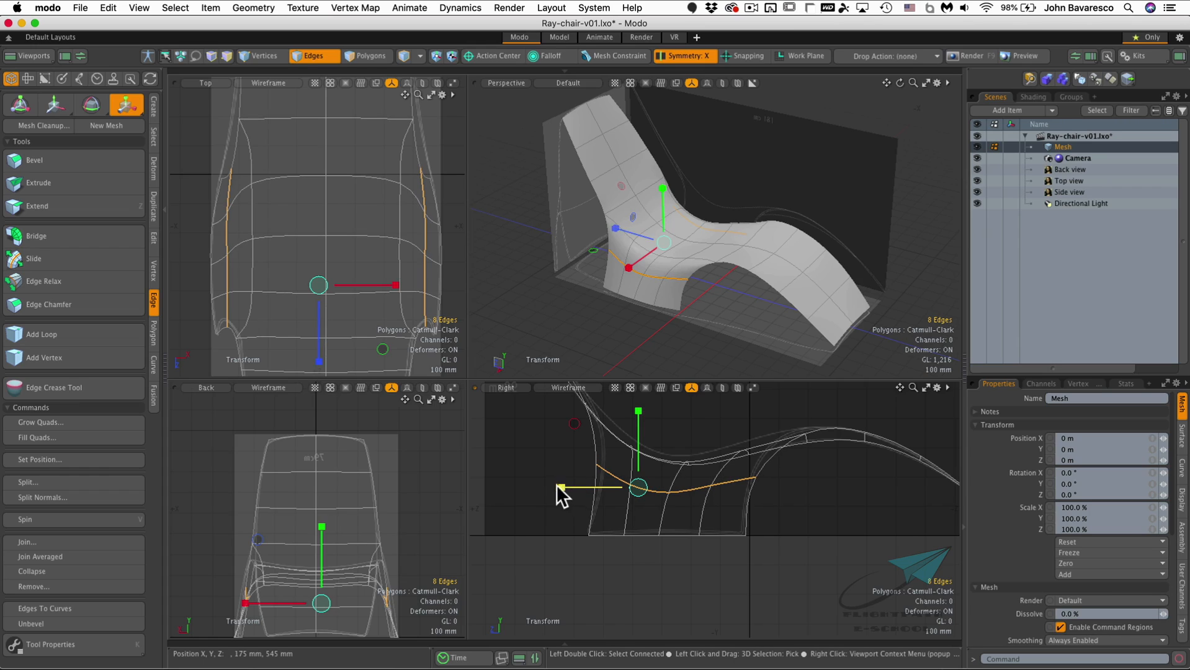
key(space)
Move points of the middle leg loop with Element Move in the Right view so the leg's sides follow the reference outline
key(t)
drag(596, 466, 609, 455)
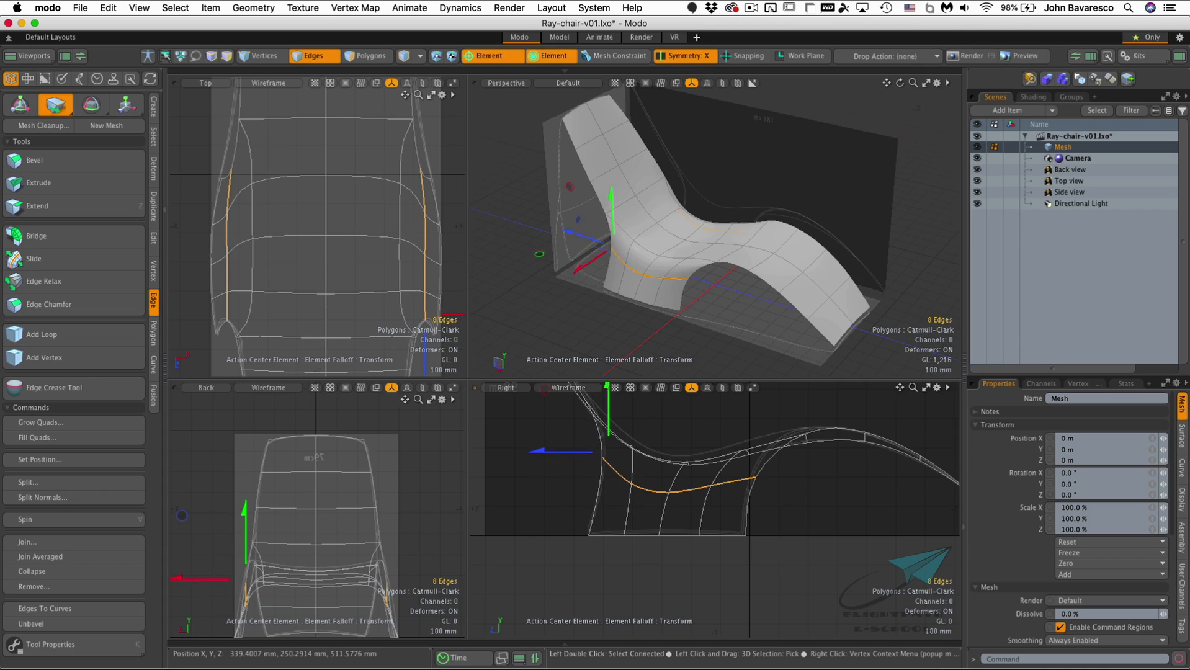
click(645, 483)
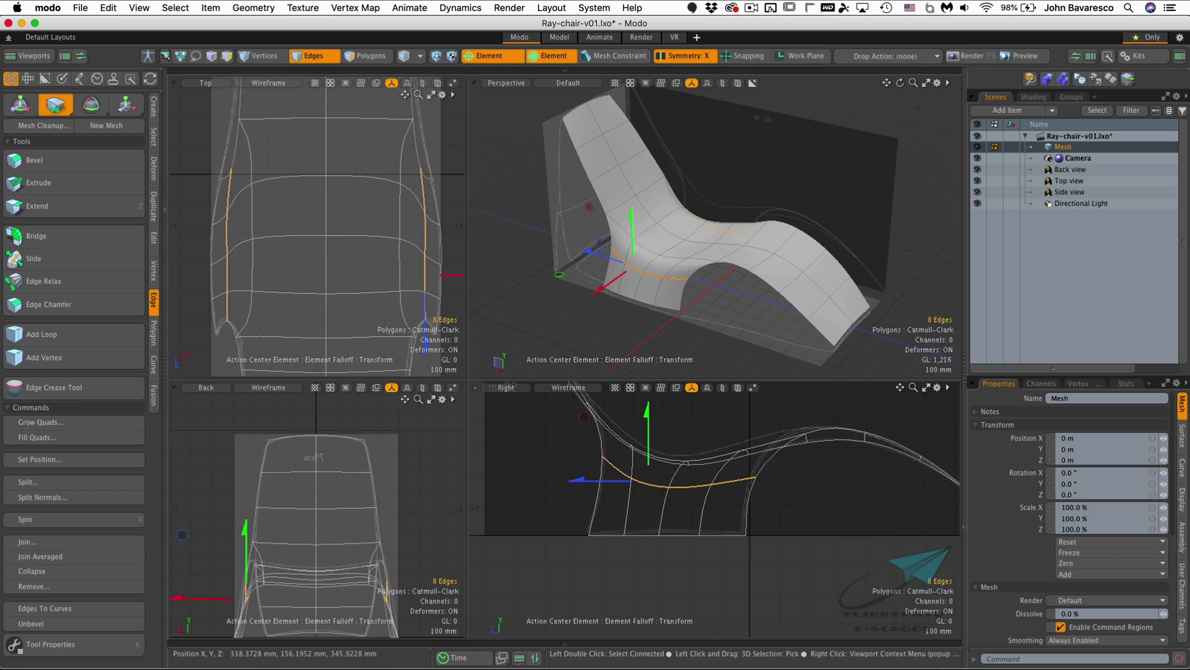
drag(755, 478, 754, 464)
click(744, 533)
key(space)
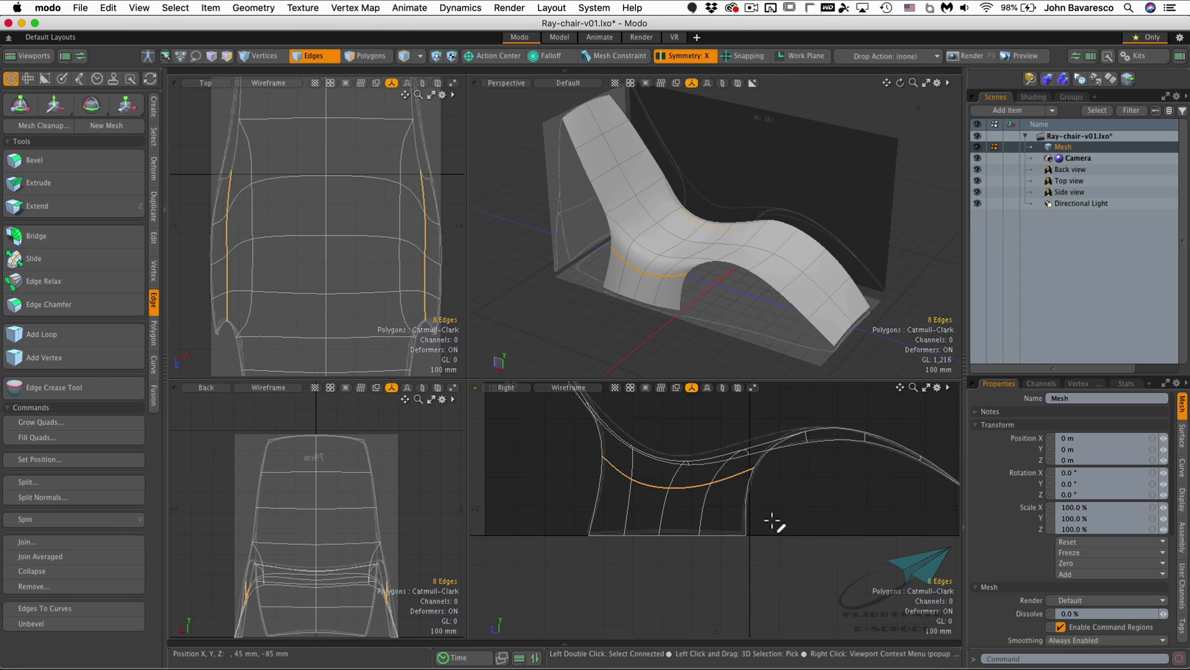
Adjust the points of the leg's bottom edge with Element Move in the Right view, forming the shallow arch of the side reference
key(space)
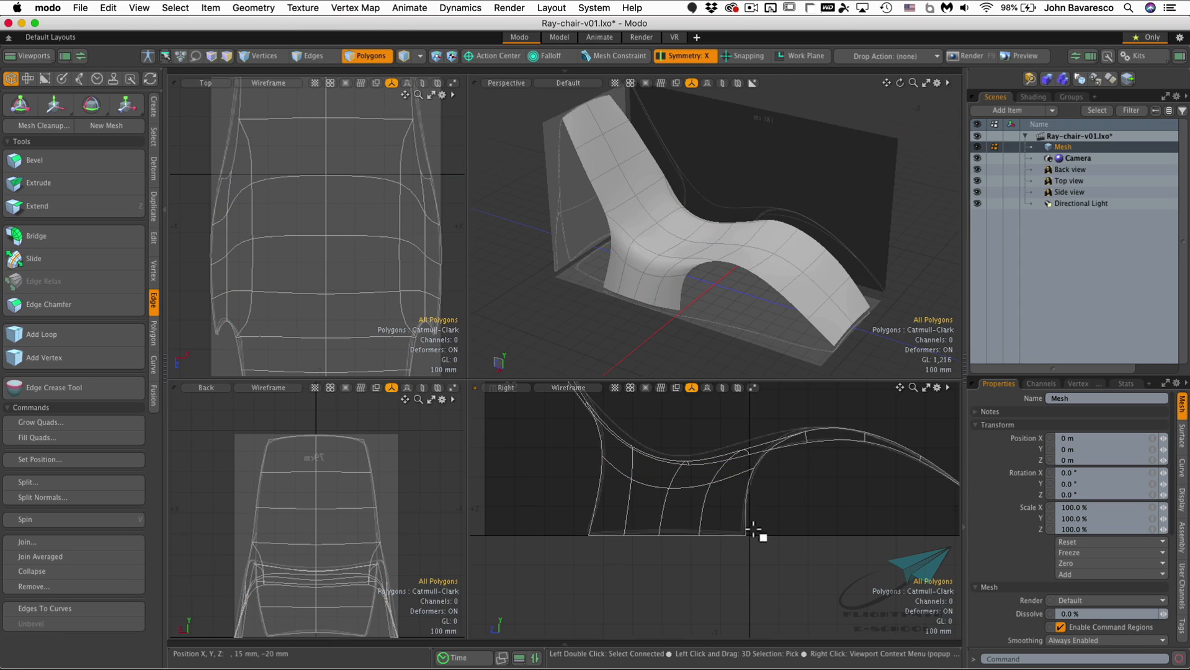
key(t)
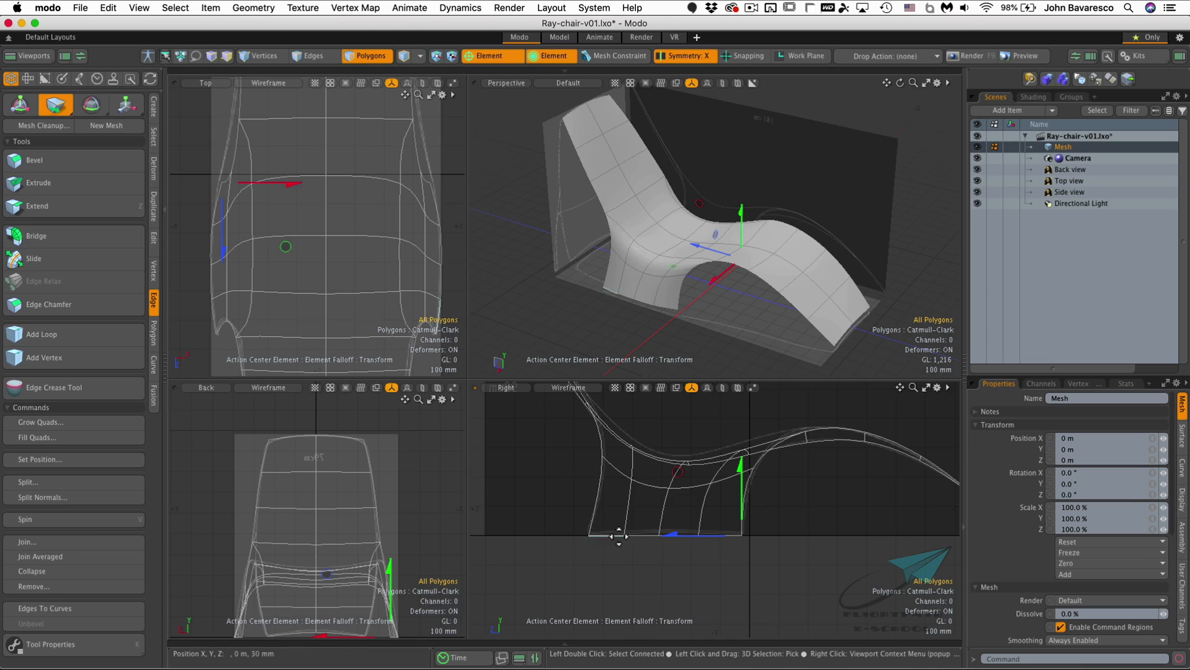
ctrl+alt+drag(696, 540, 732, 567)
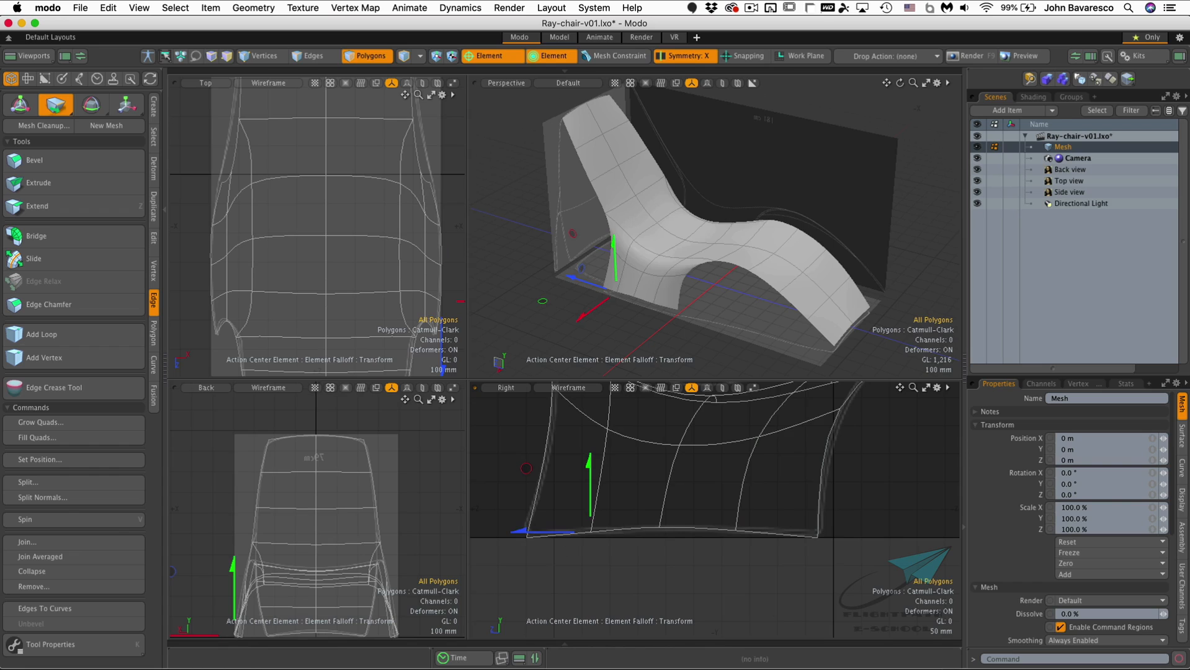
Check the chair reference photos in XnView, and examine the leg's bottom edge from several angles in Modo's Perspective view
click(1087, 669)
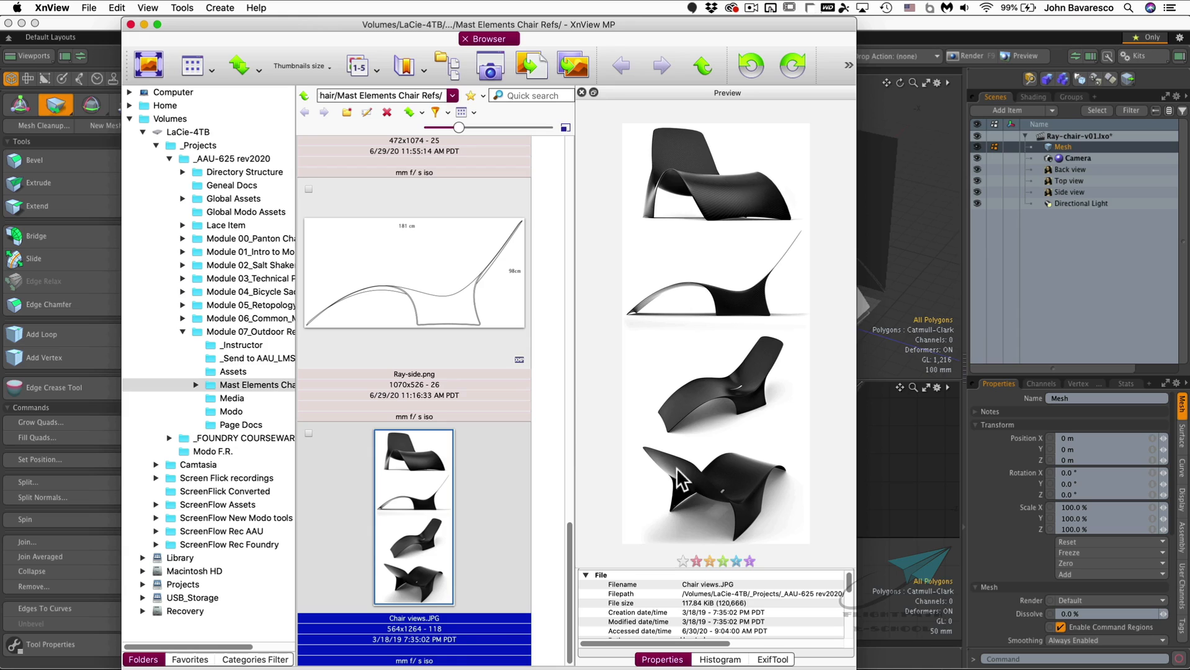
click(143, 24)
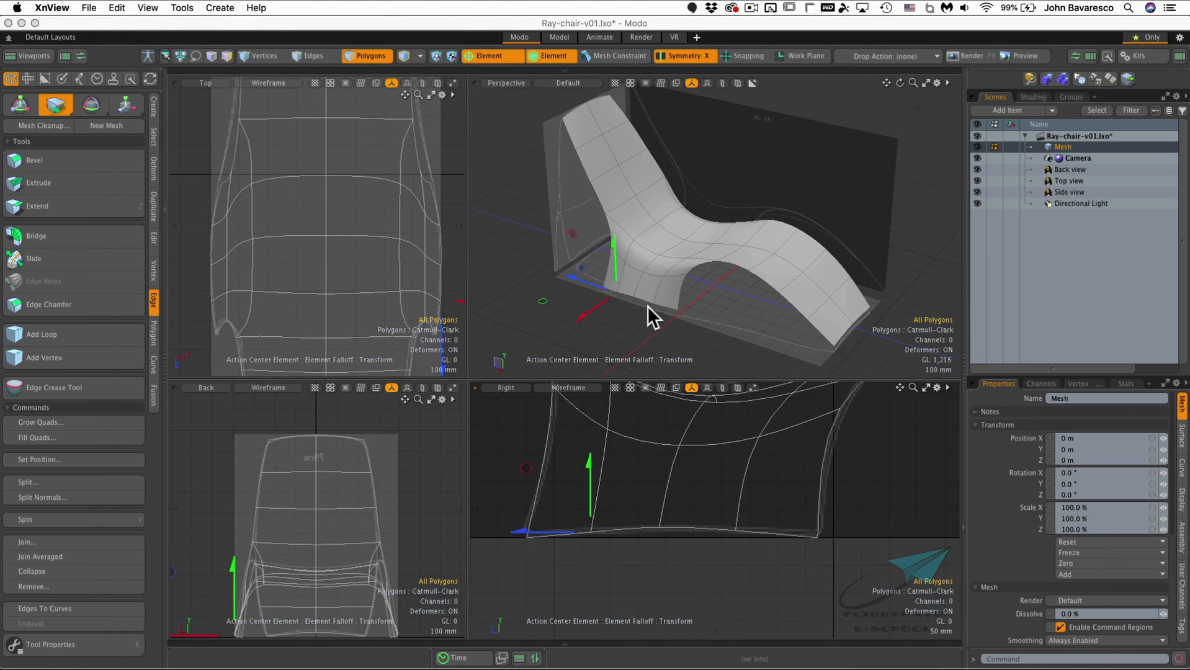
click(647, 306)
alt+drag(685, 297, 623, 261)
click(625, 276)
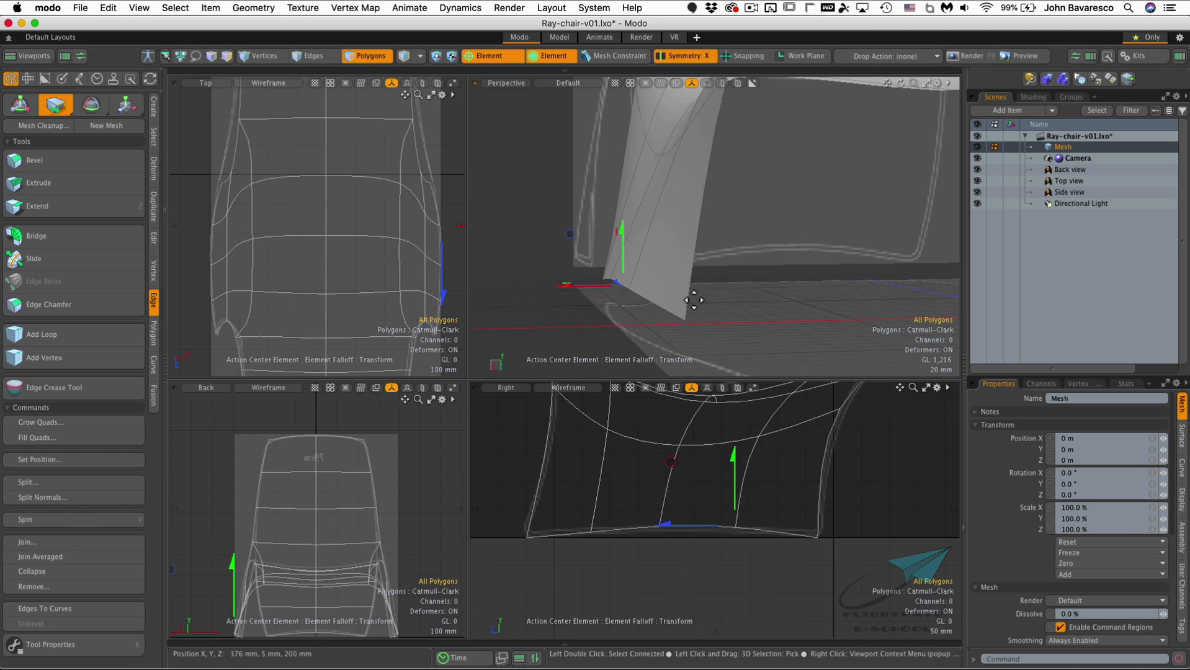
alt+drag(683, 292, 727, 306)
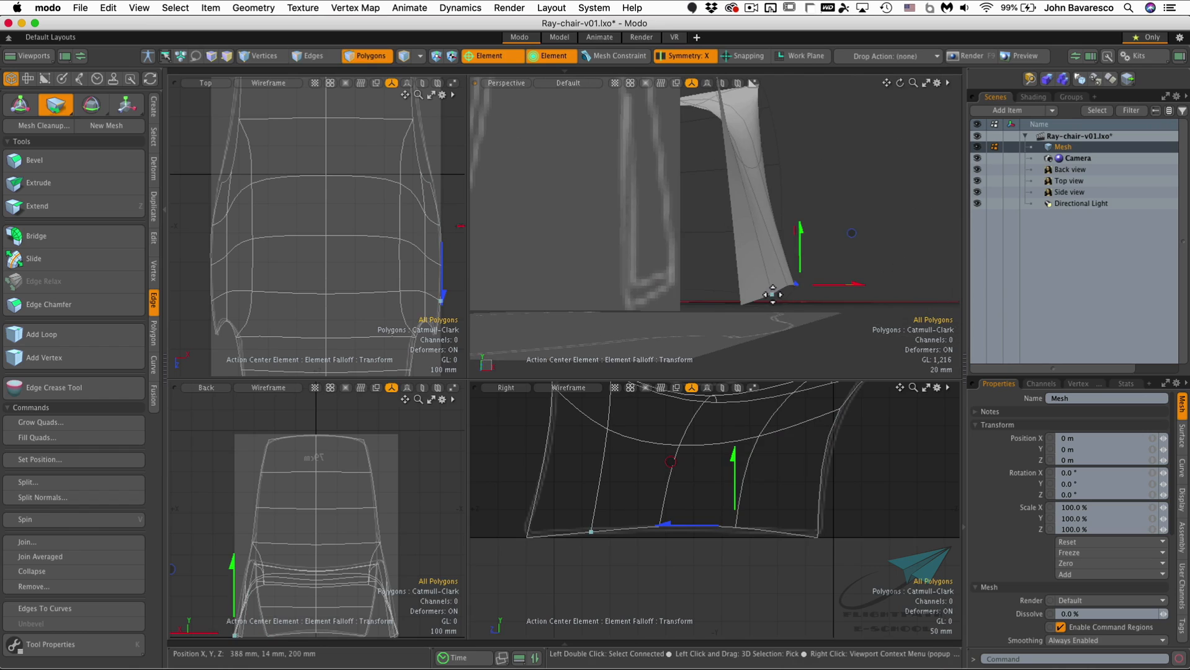
Examine the leg and the whole chair in Perspective, and compare the shape with the chair reference photos in XnView
drag(775, 273, 787, 263)
click(787, 283)
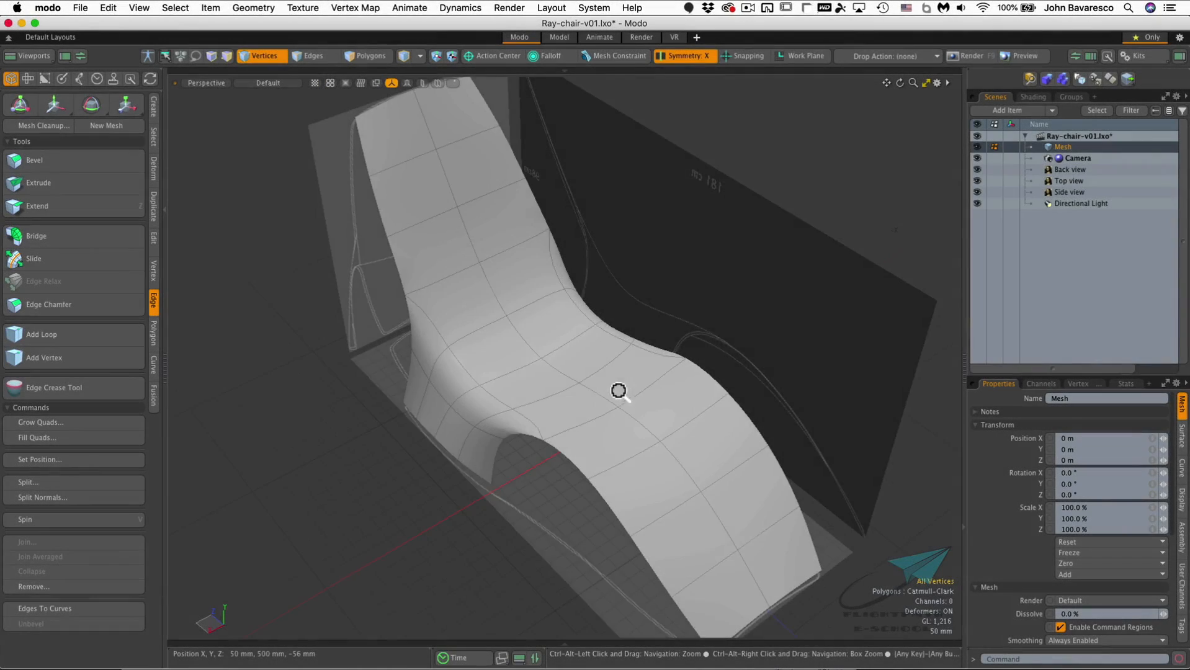
alt+drag(615, 391, 547, 398)
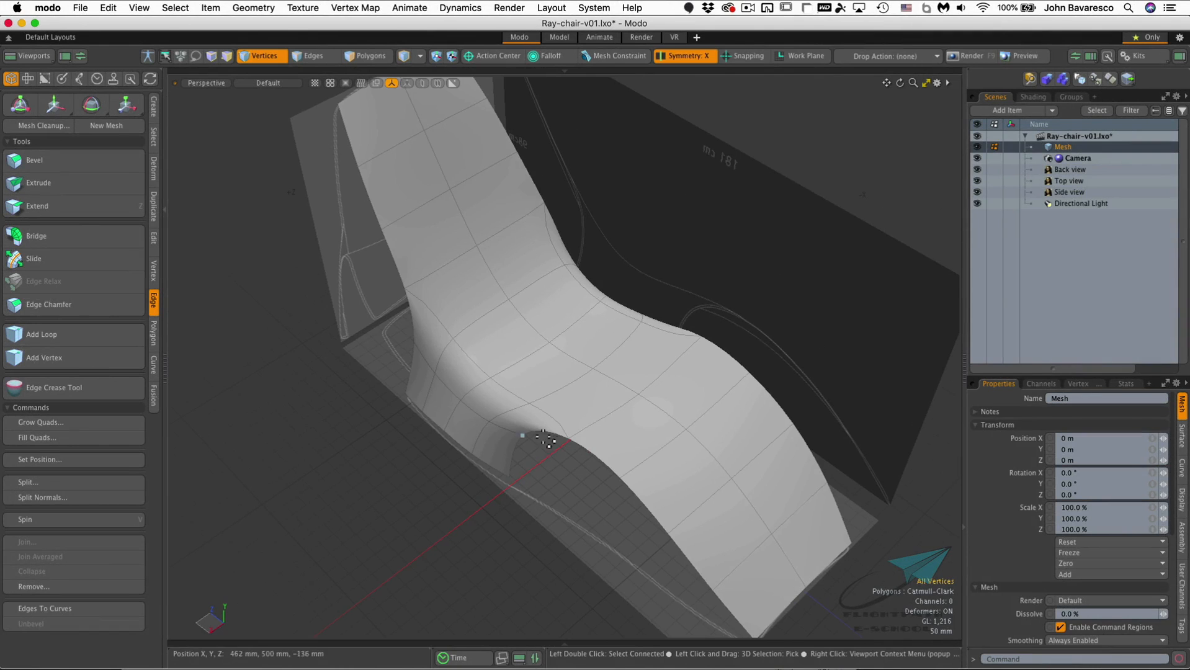
alt+drag(733, 499, 611, 428)
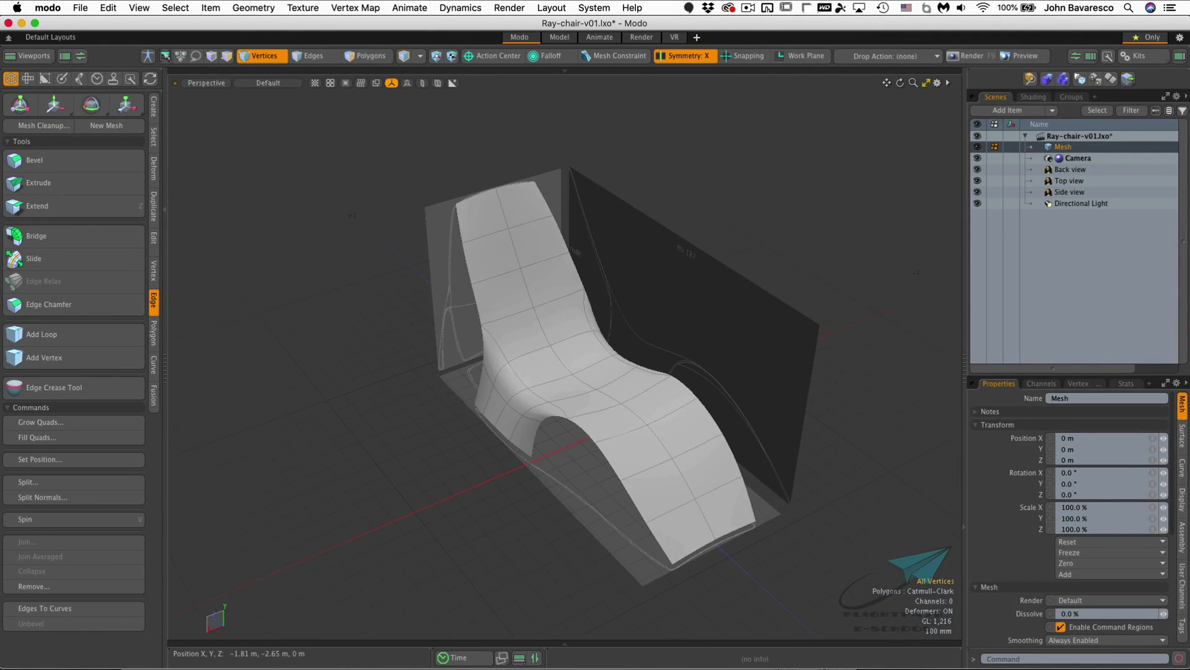
key(super+Tab)
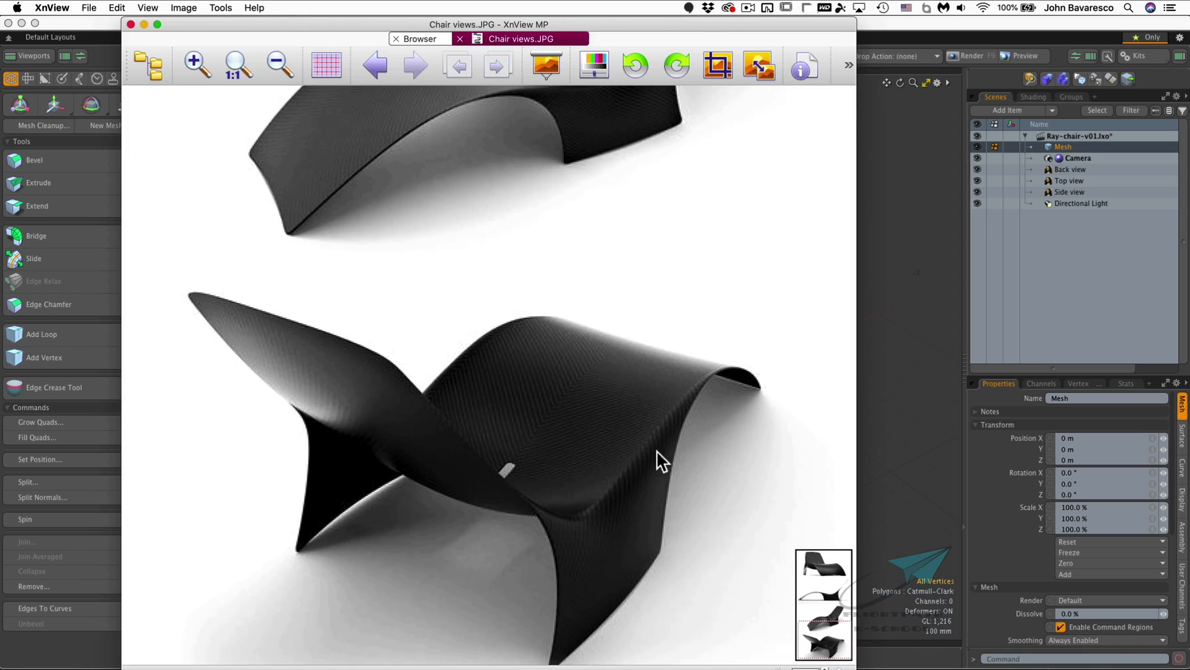
scroll(658, 447, up, 5)
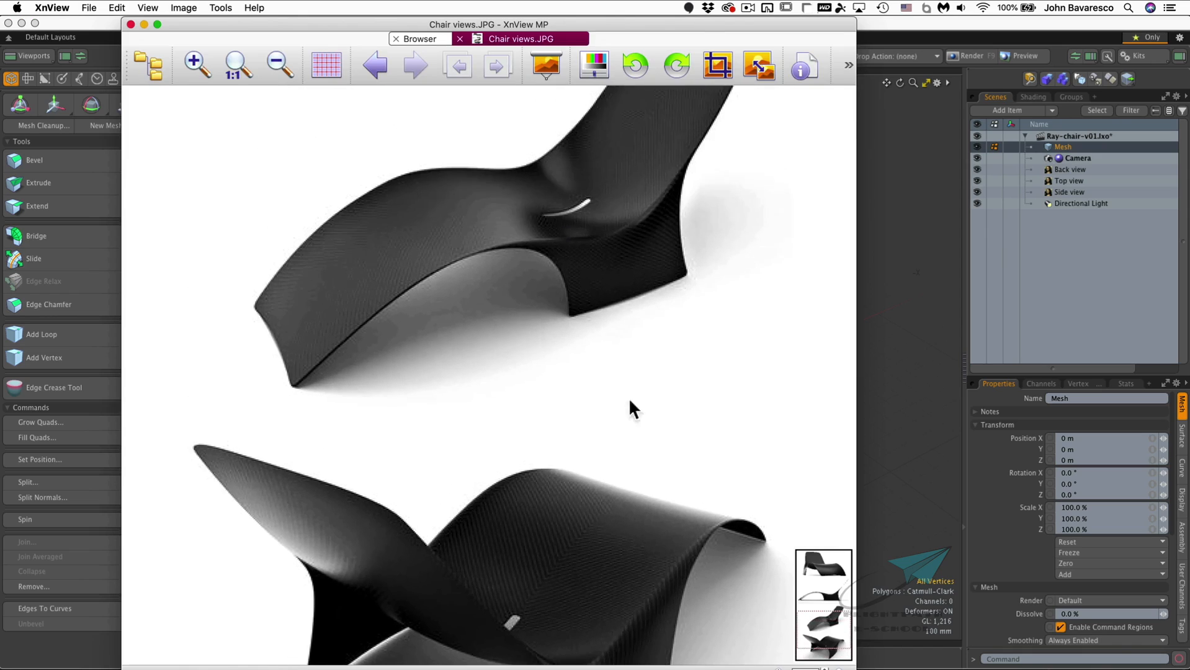
scroll(641, 468, up, 2)
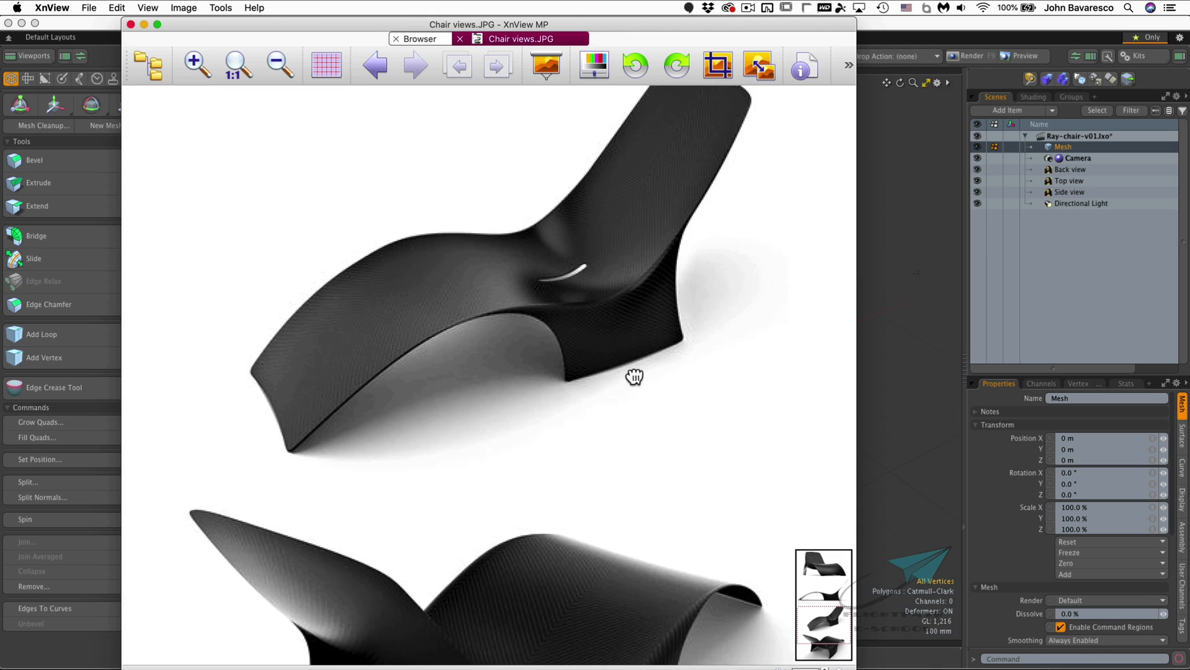
scroll(634, 378, down, 8)
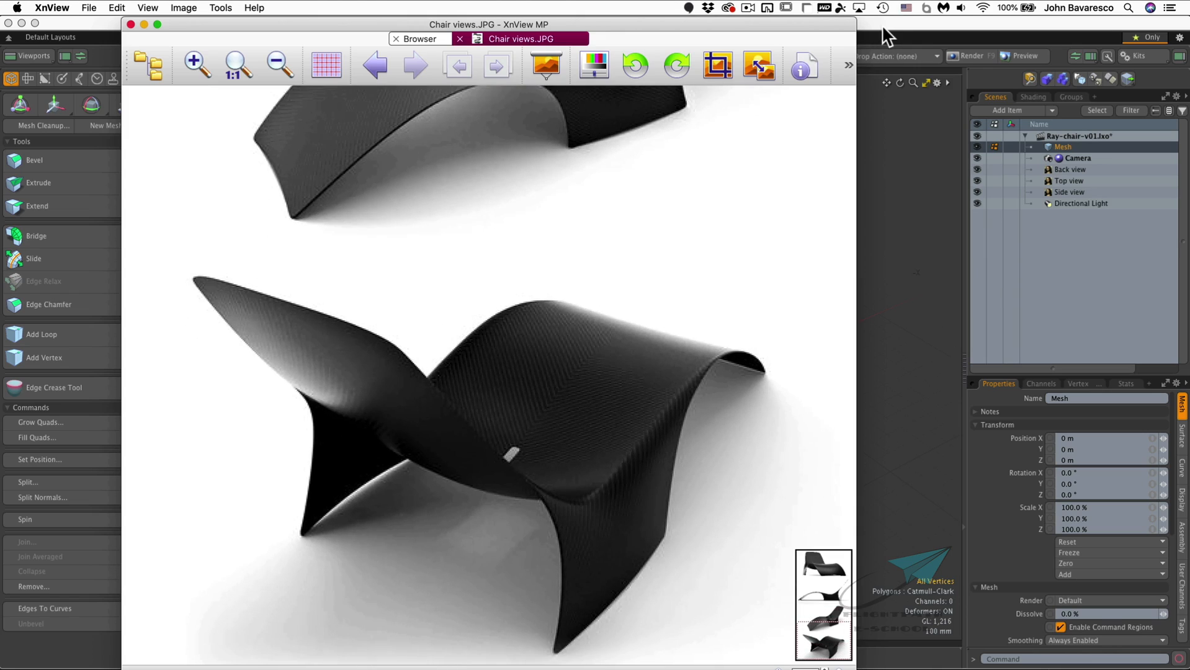
Return to Modo and add a lengthwise edge loop just inside the seat's side edge at about 94.3 %
click(886, 37)
scroll(526, 382, up, 5)
mouse_move(587, 356)
alt+mouse_down()
mouse_move(531, 392)
mouse_move(605, 368)
mouse_move(671, 392)
mouse_move(595, 404)
mouse_move(613, 404)
mouse_move(589, 369)
mouse_move(594, 352)
alt+mouse_up()
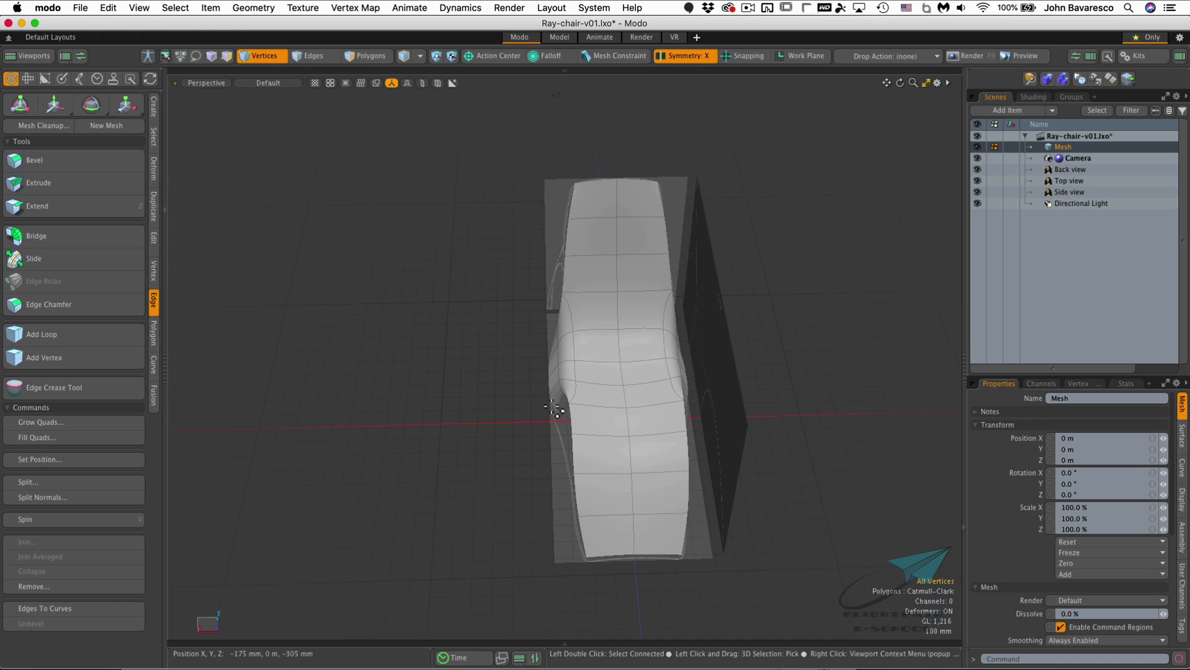
click(98, 343)
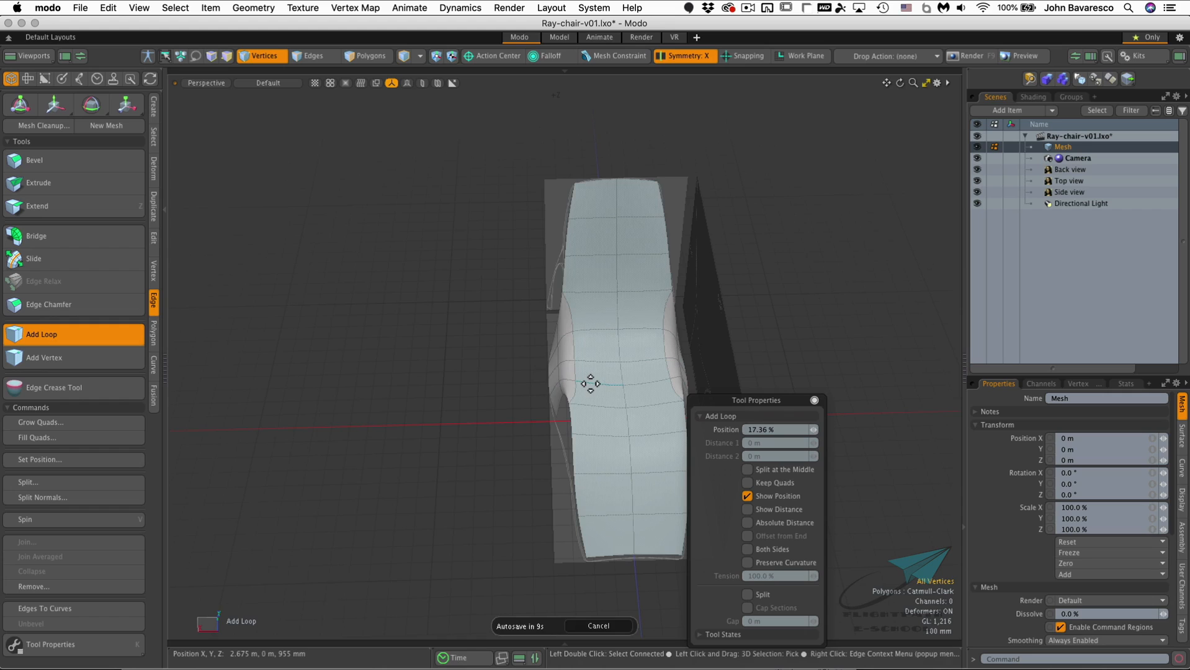
click(588, 383)
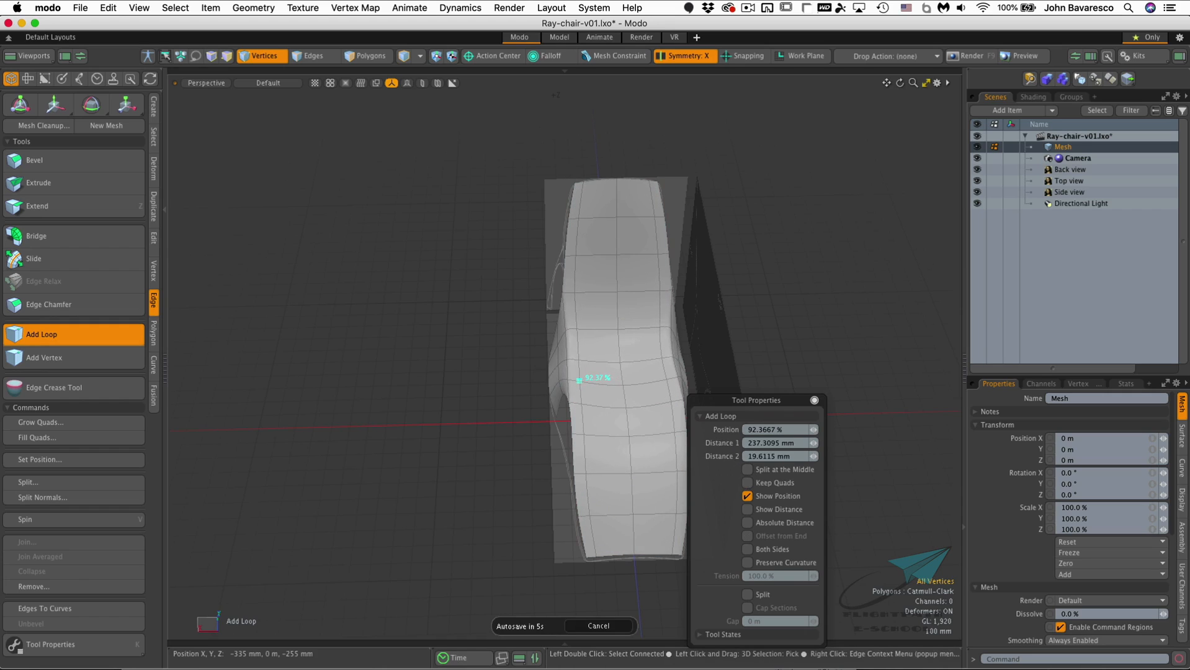
drag(579, 379, 575, 380)
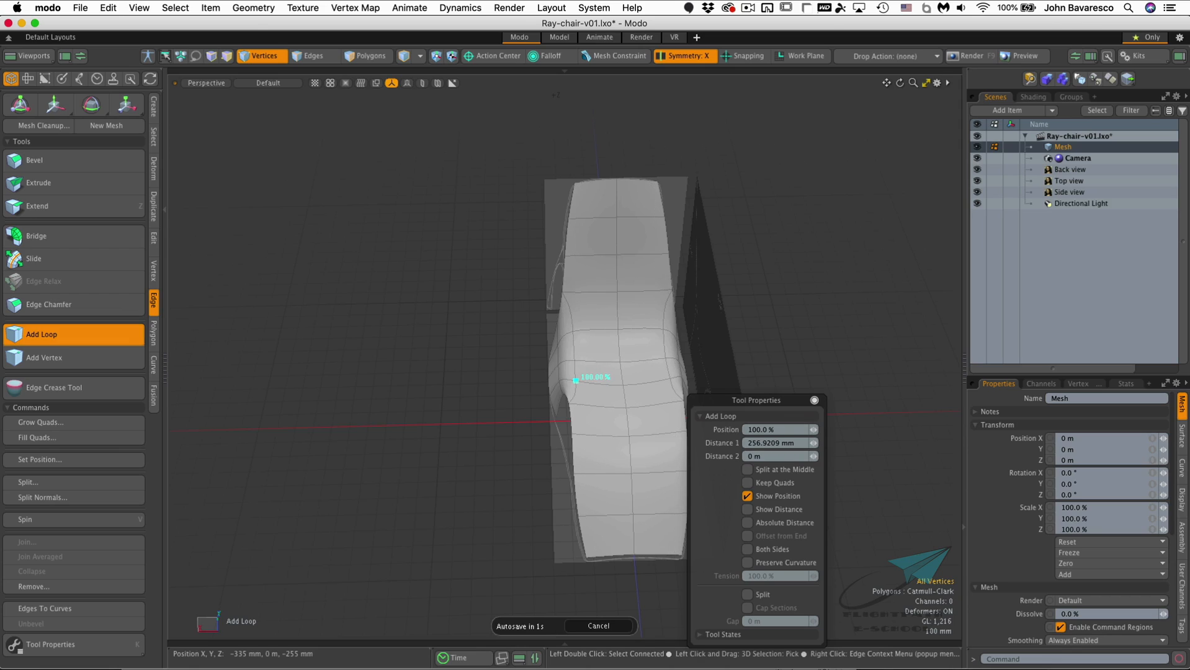
drag(575, 380, 576, 379)
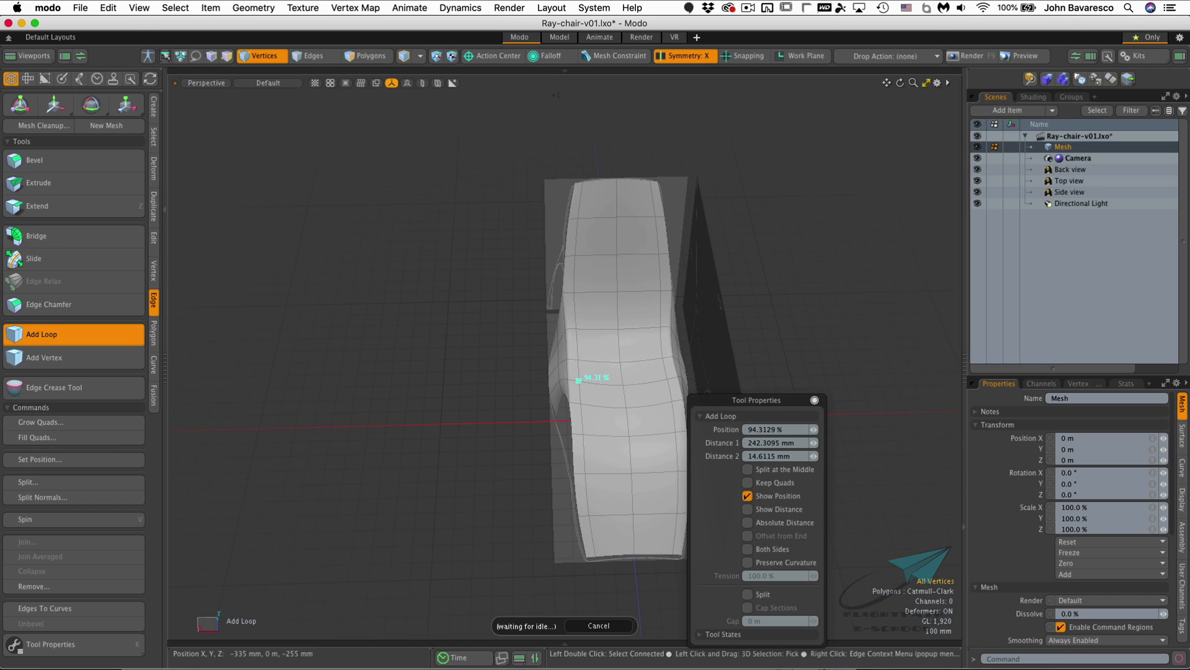
ctrl+alt+drag(592, 372, 703, 351)
key(space)
Select the horizontal edge loop across the upper part of the side leg and slide it by 9.8 %
alt+drag(648, 402, 567, 439)
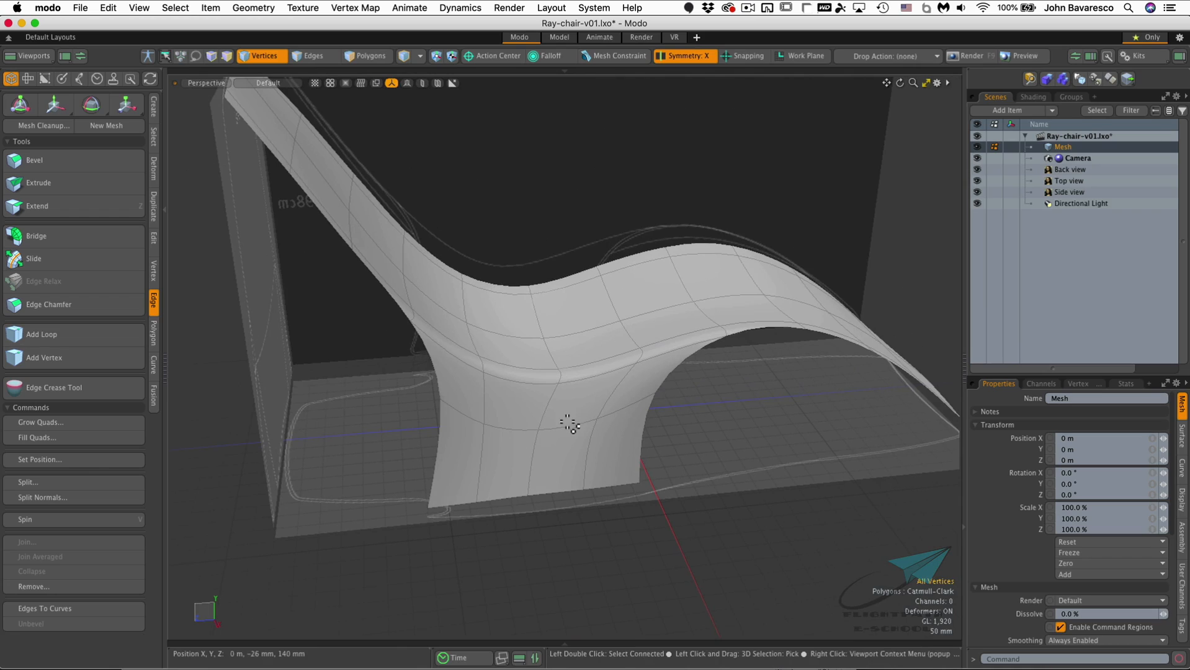
click(315, 53)
click(555, 428)
double_click(555, 428)
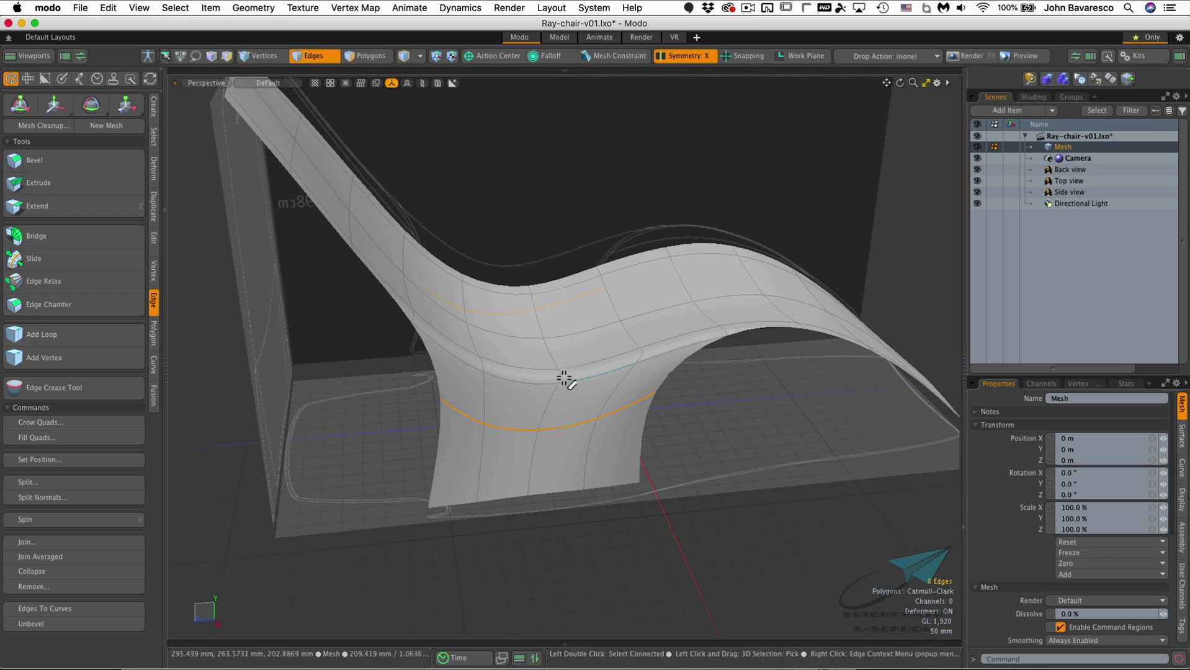
alt+drag(579, 396, 212, 419)
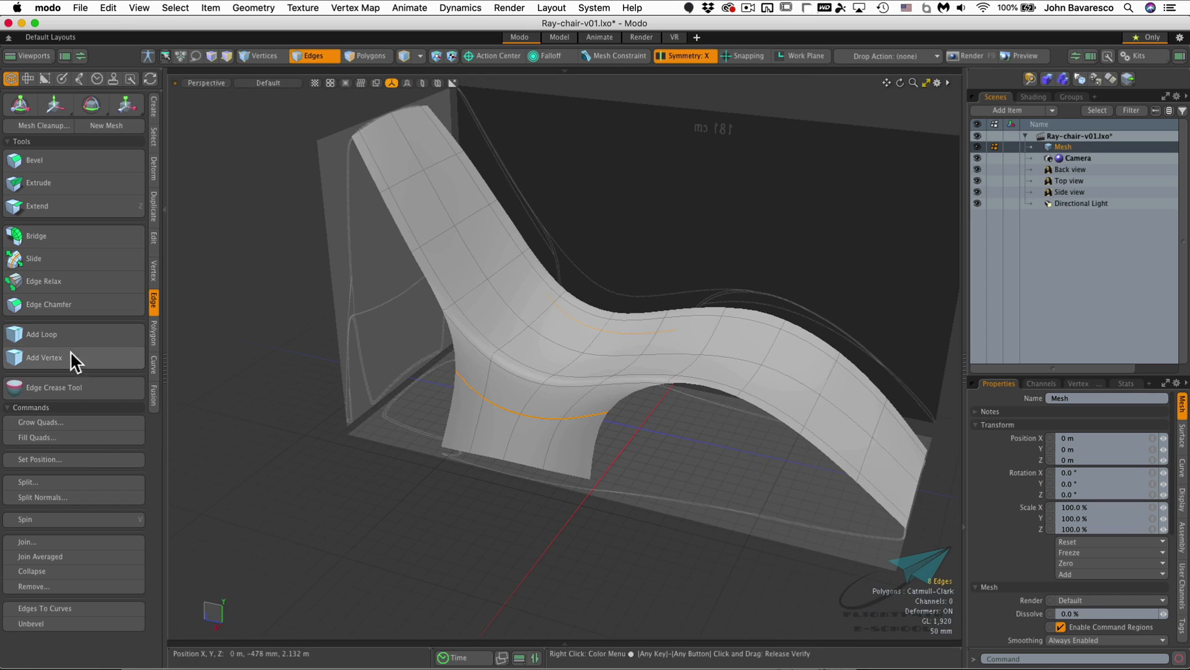
click(83, 260)
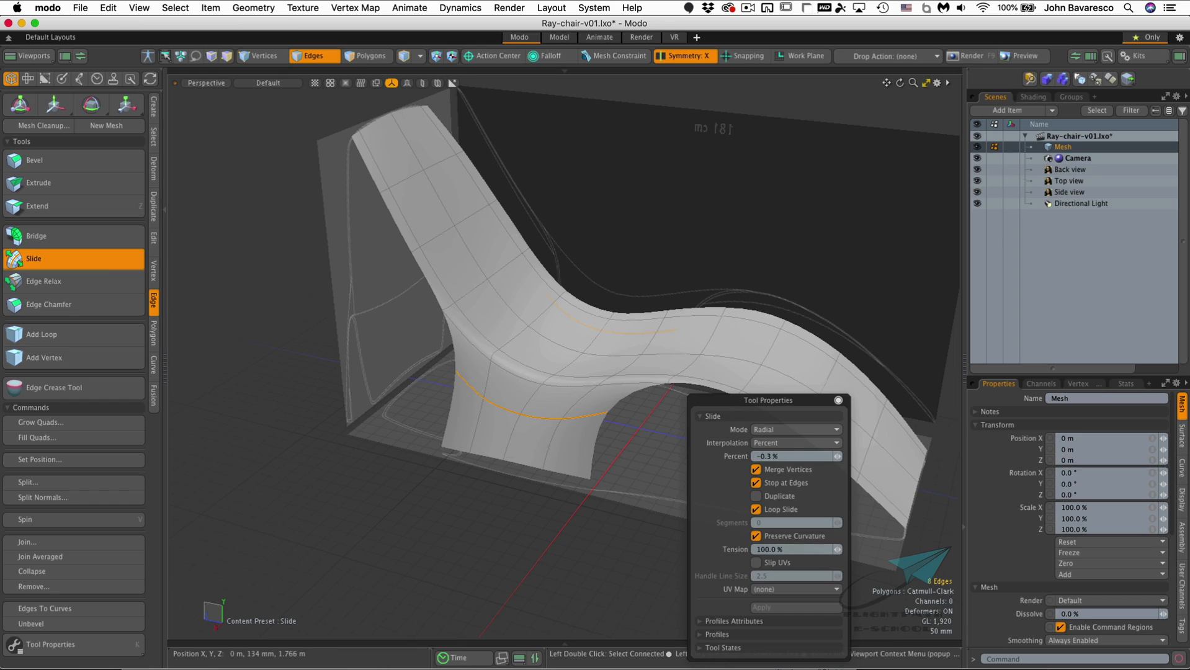
drag(229, 305, 217, 305)
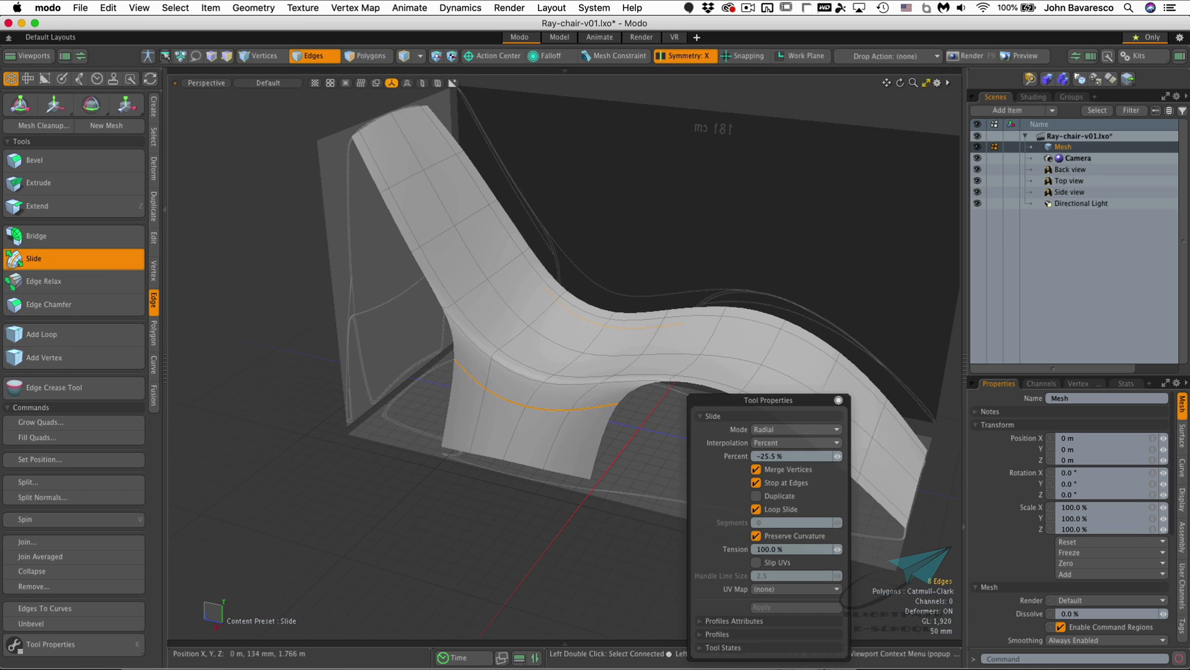
alt+drag(606, 369, 500, 312)
drag(431, 396, 462, 396)
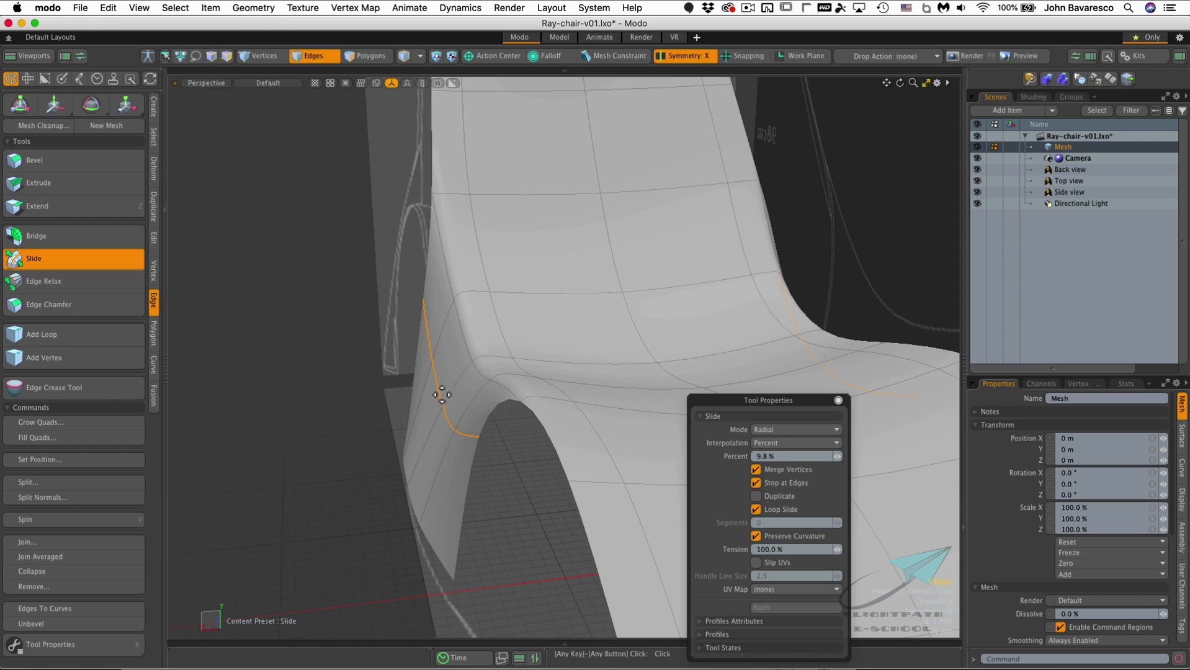
alt+drag(460, 326, 767, 372)
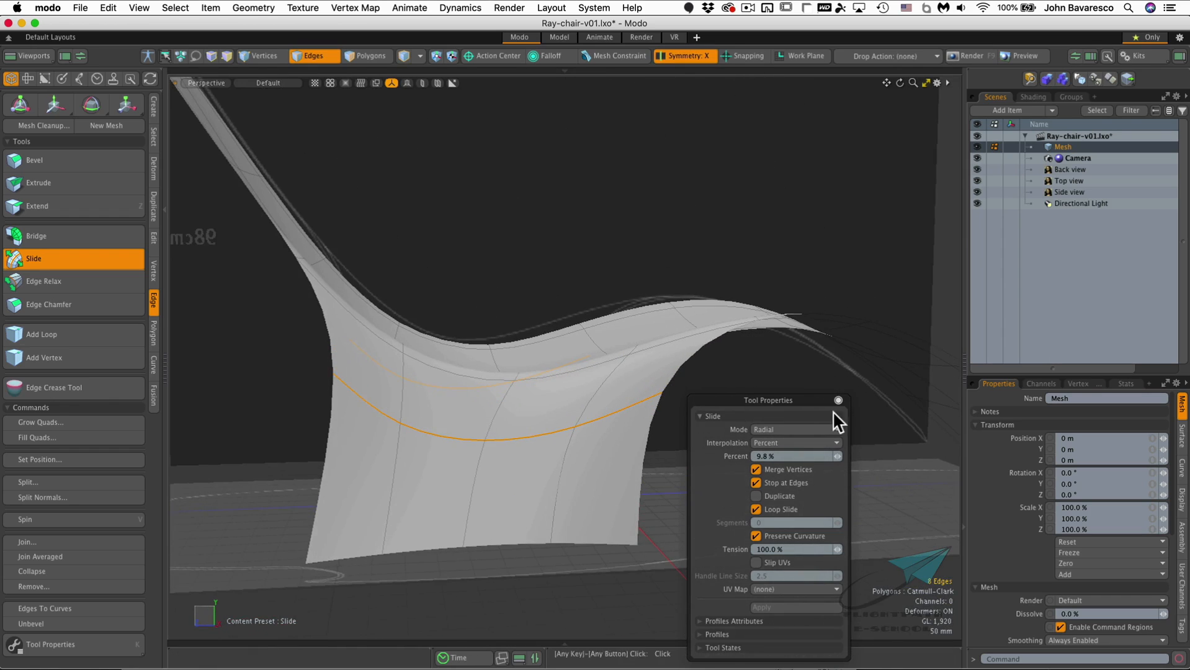
click(838, 400)
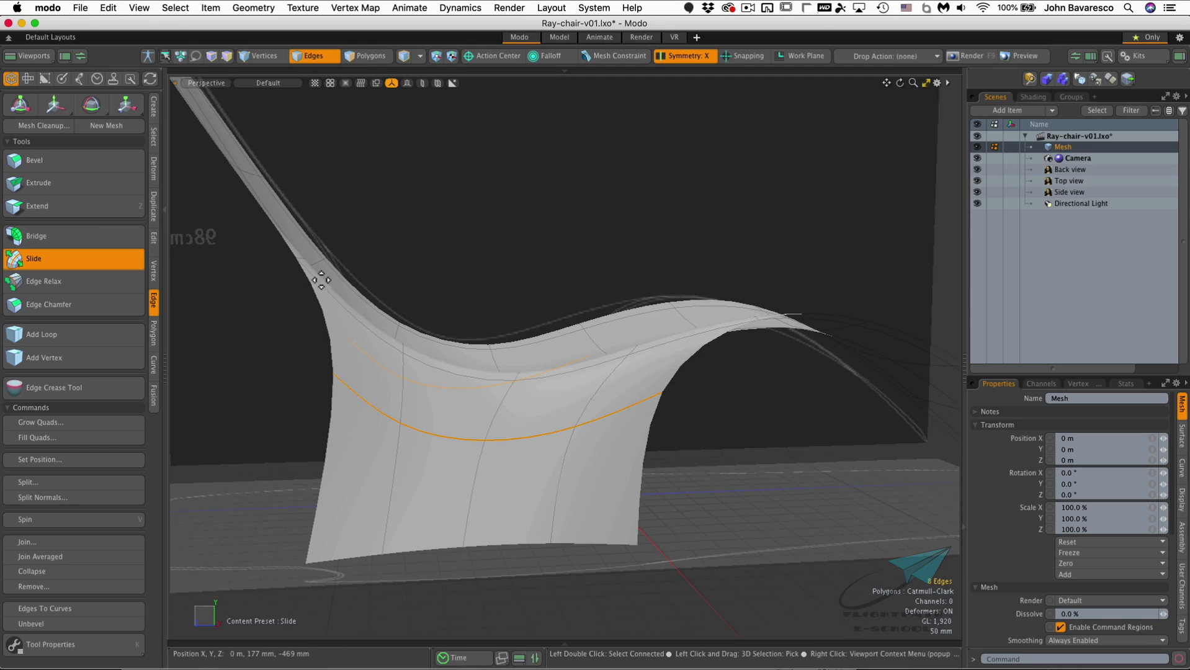
Adjust the rear end of the leg's upper loop with Element Move in the Right view to follow the reference outline
alt+drag(593, 420, 510, 417)
alt+right_drag(589, 397, 695, 409)
ctrl+alt+drag(667, 412, 689, 337)
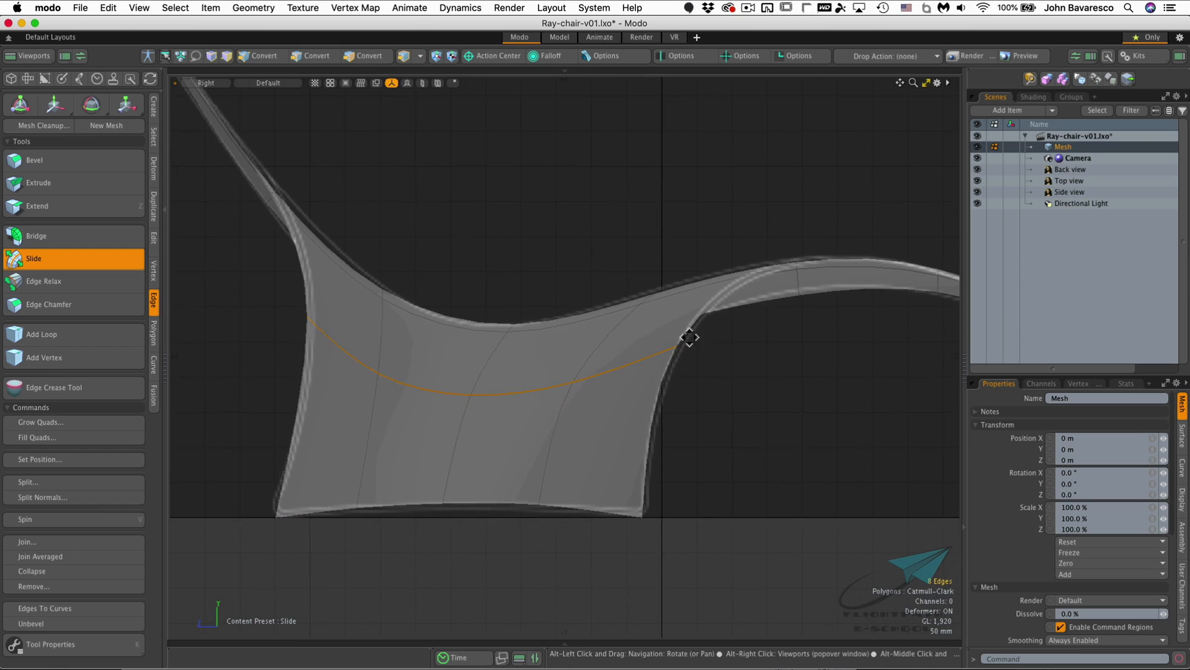
key(t)
click(308, 315)
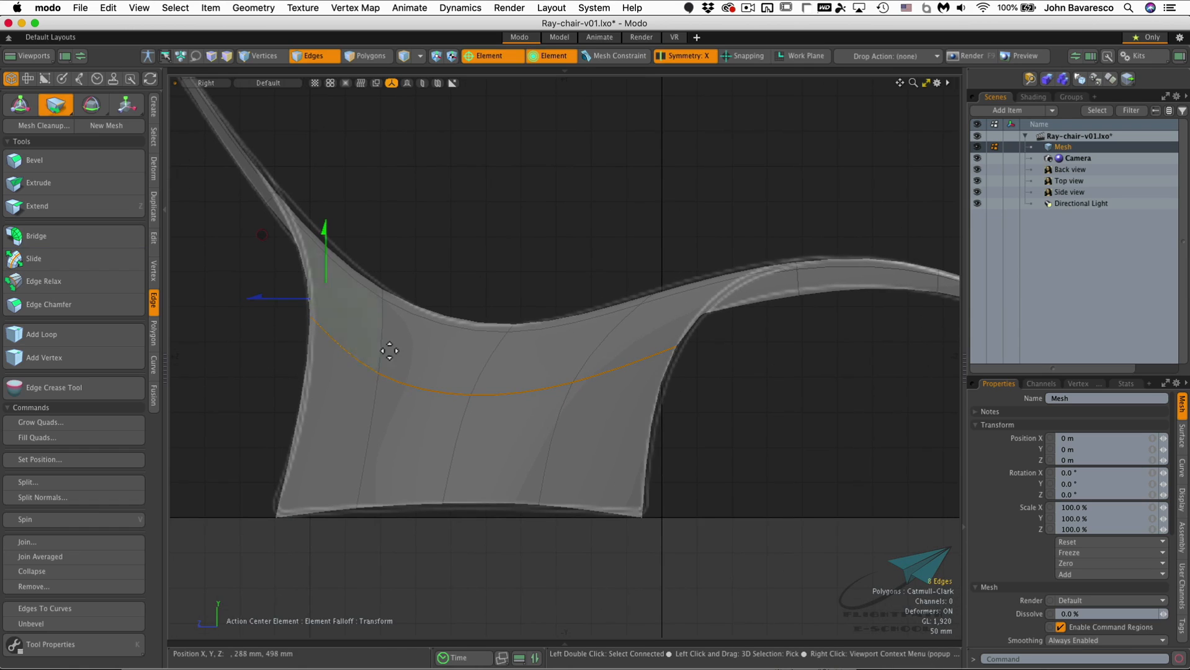
key(space)
ctrl+alt+drag(519, 421, 483, 434)
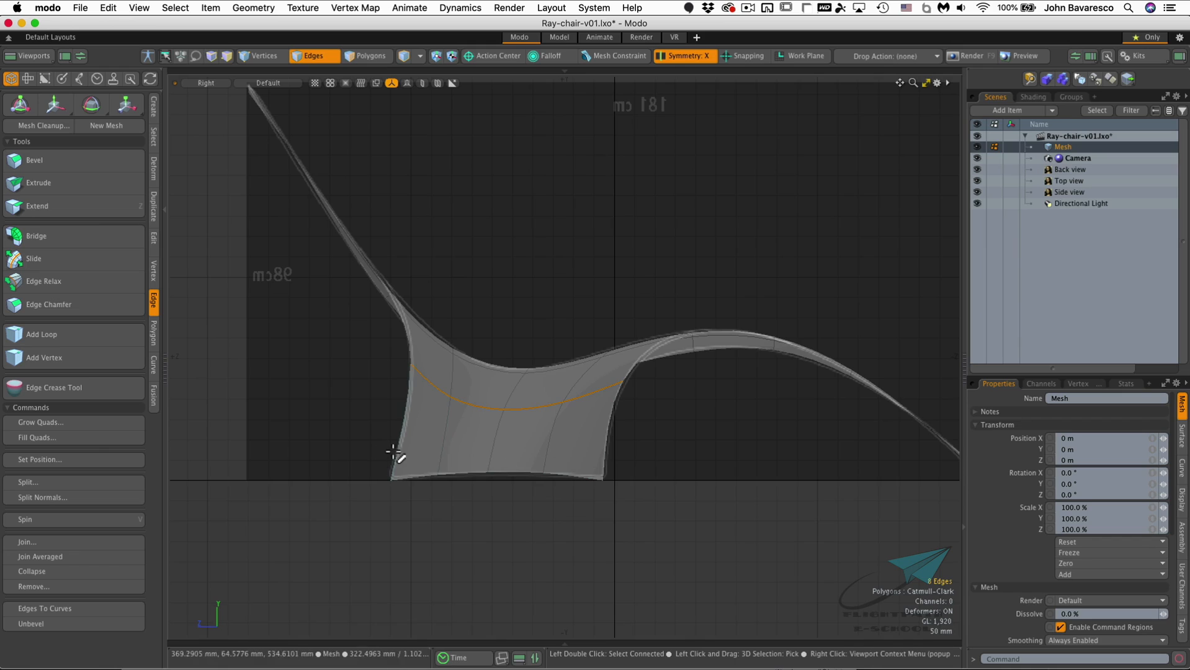
ctrl+alt+drag(460, 433, 458, 445)
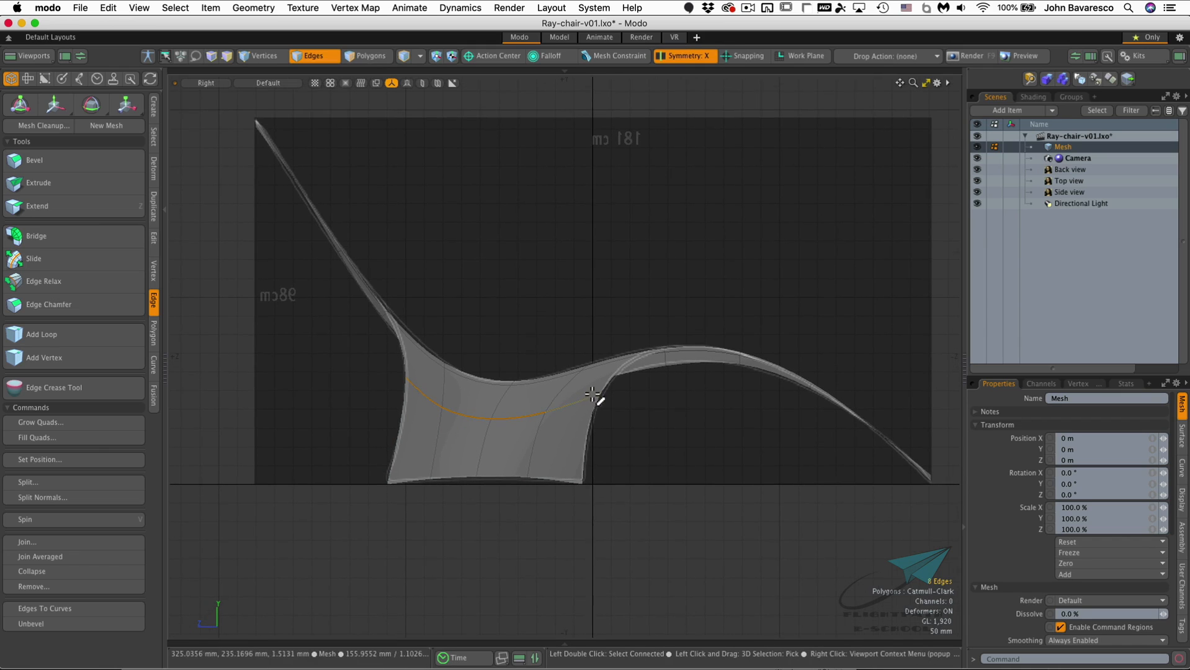
Add a horizontal edge loop close to the leg's bottom edge at about 1.5 %
key(3)
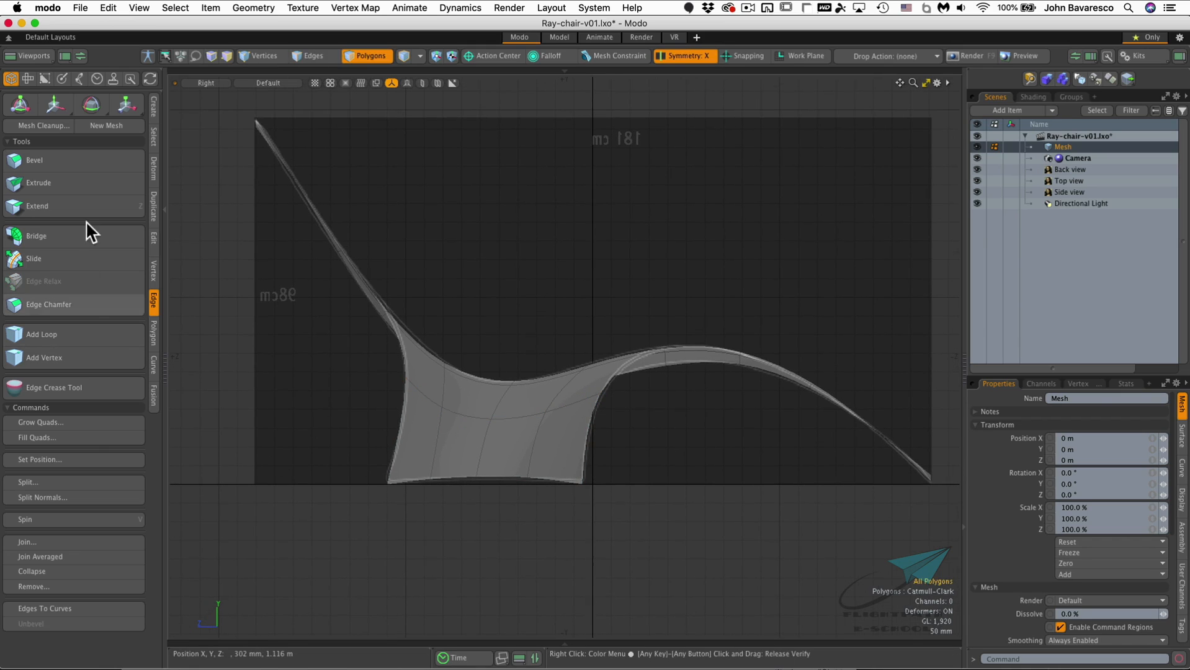
click(111, 334)
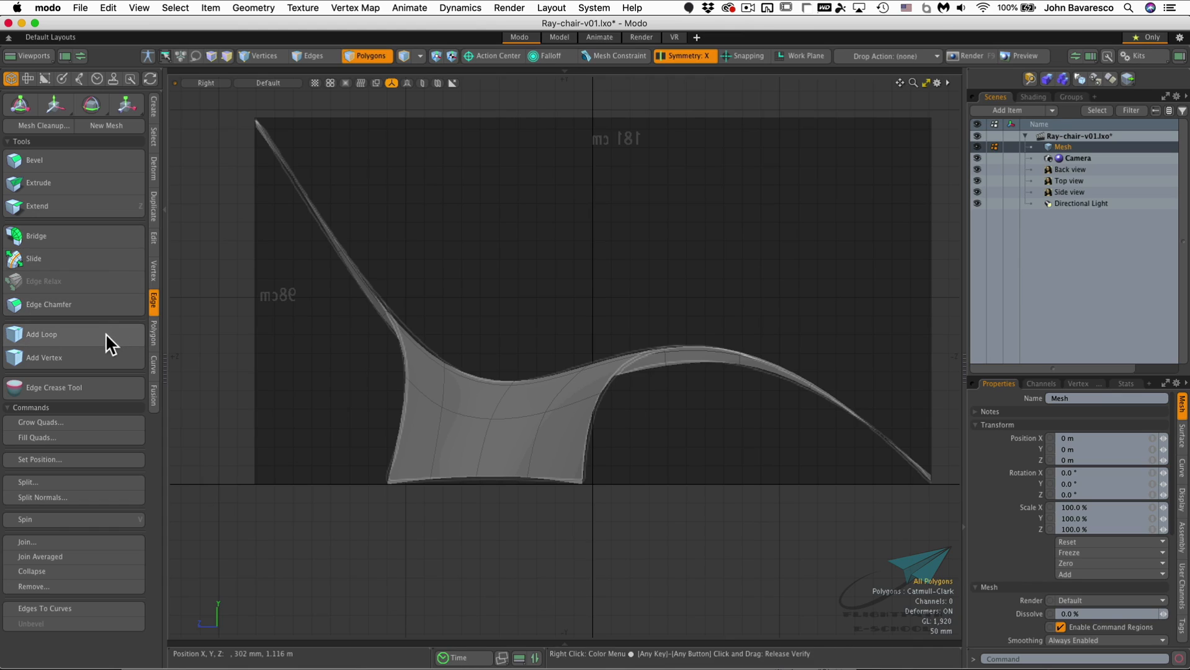
click(523, 464)
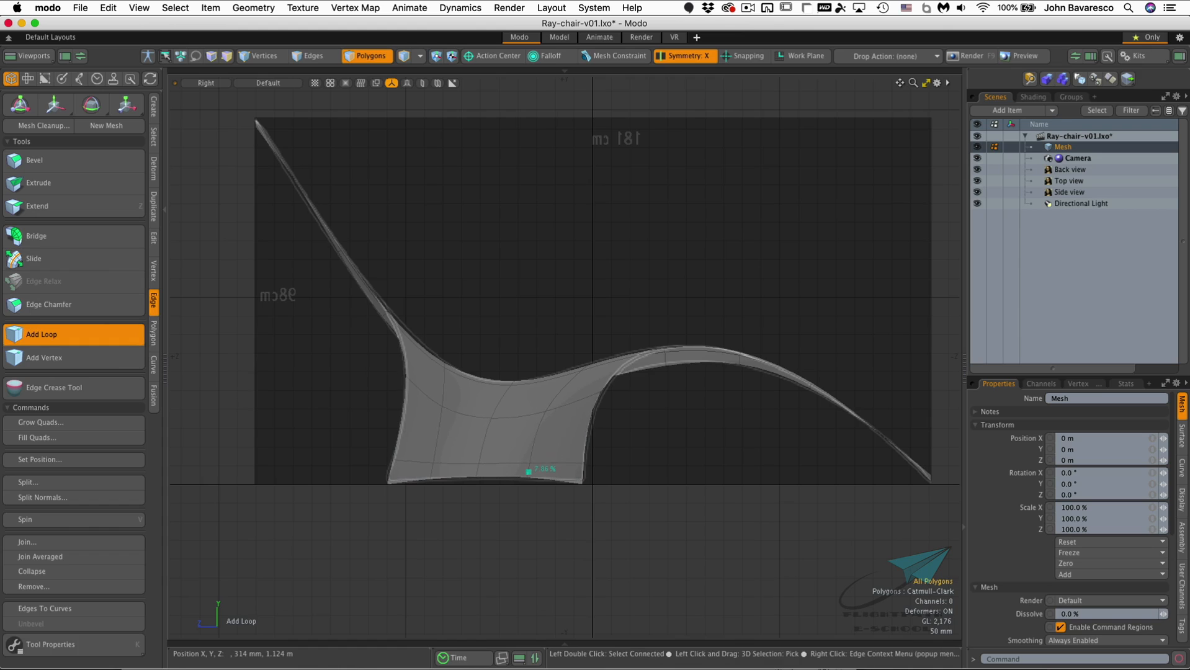
ctrl+alt+drag(558, 385, 426, 334)
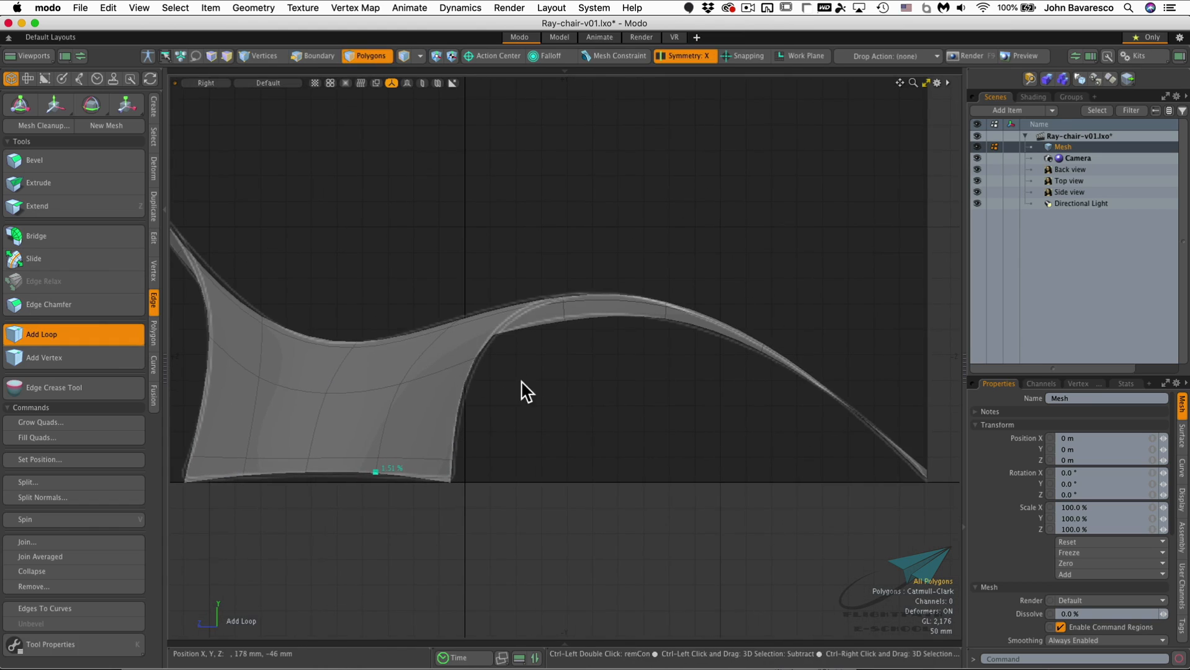
Select the middle edges of the leg's upper loop and move them slightly outward along X in the Perspective view
key(ctrl+space)
click(562, 356)
ctrl+alt+drag(565, 356, 649, 368)
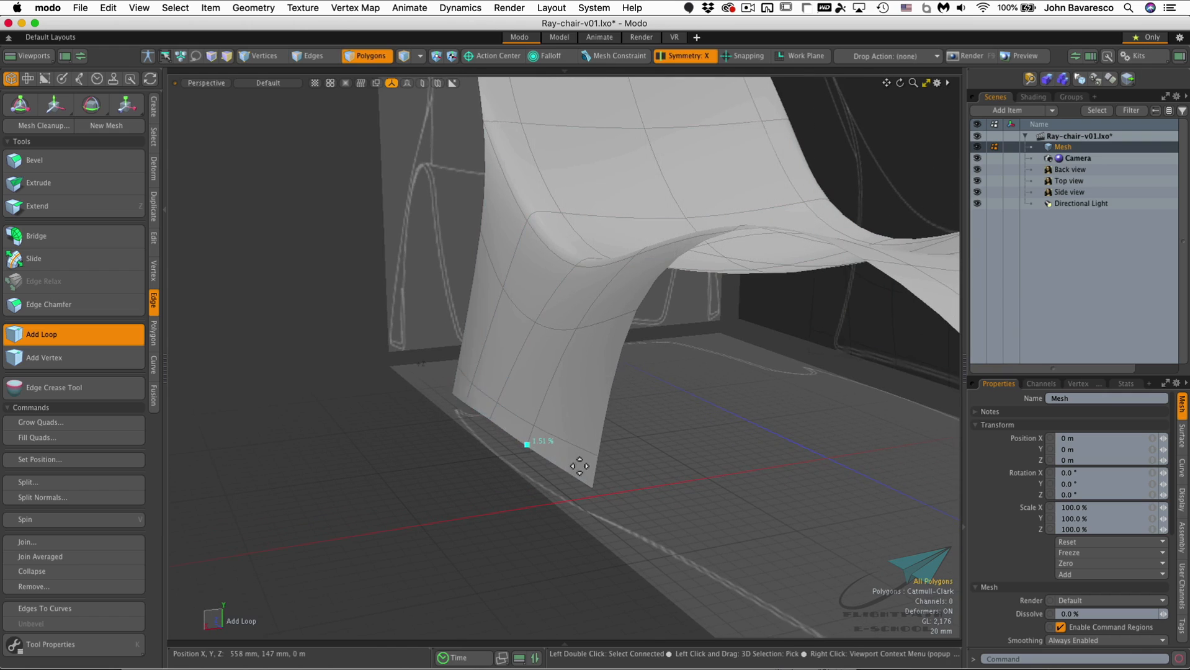
alt+drag(640, 425, 531, 332)
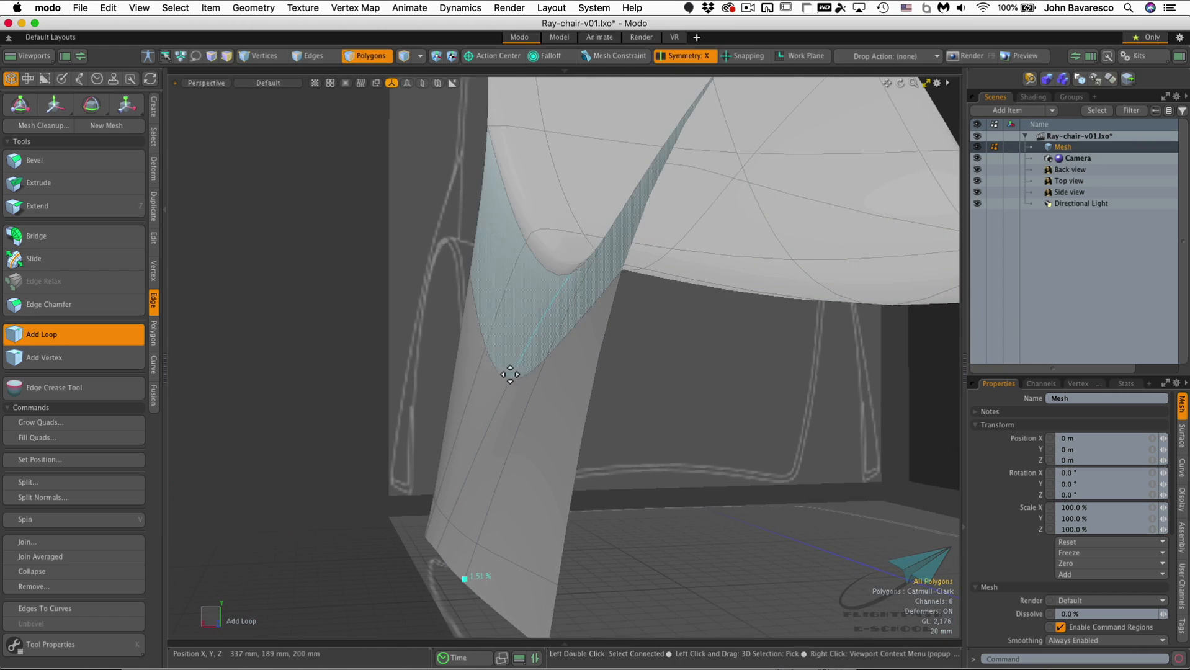
alt+drag(523, 353, 487, 426)
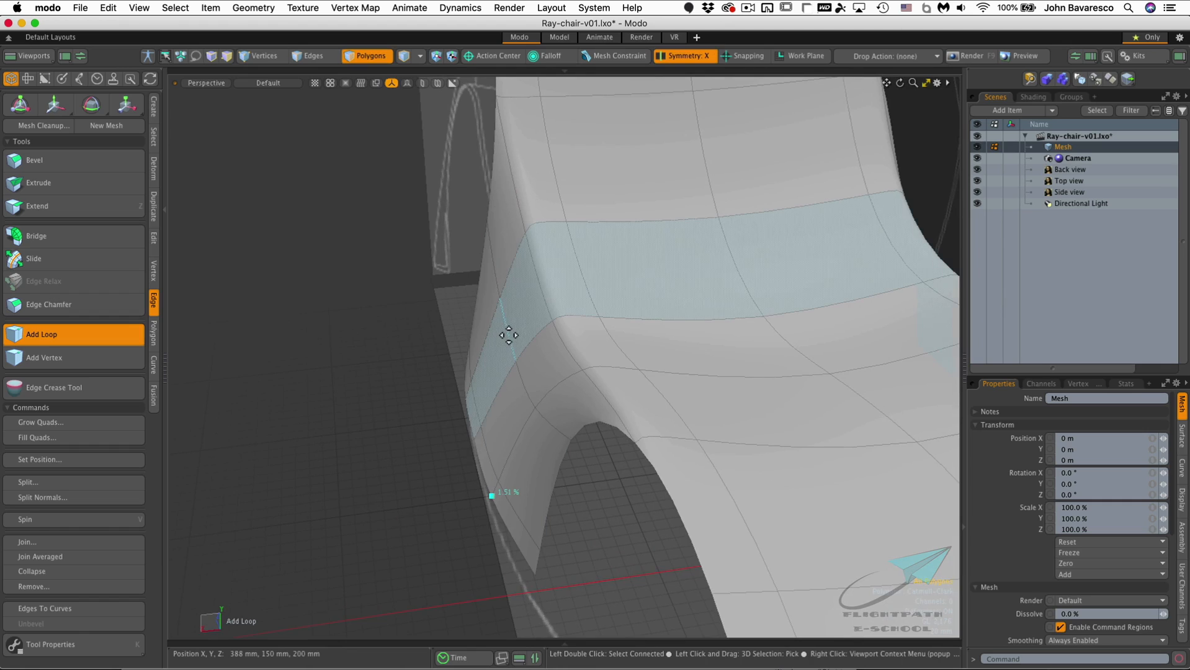
click(314, 56)
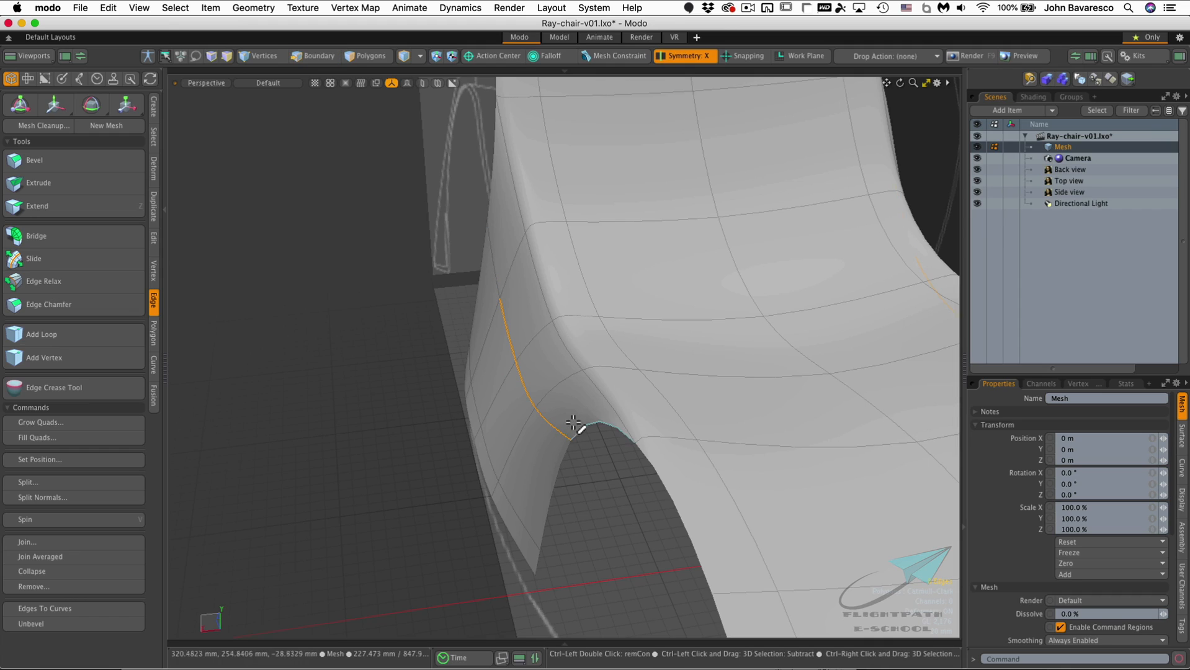
key(w)
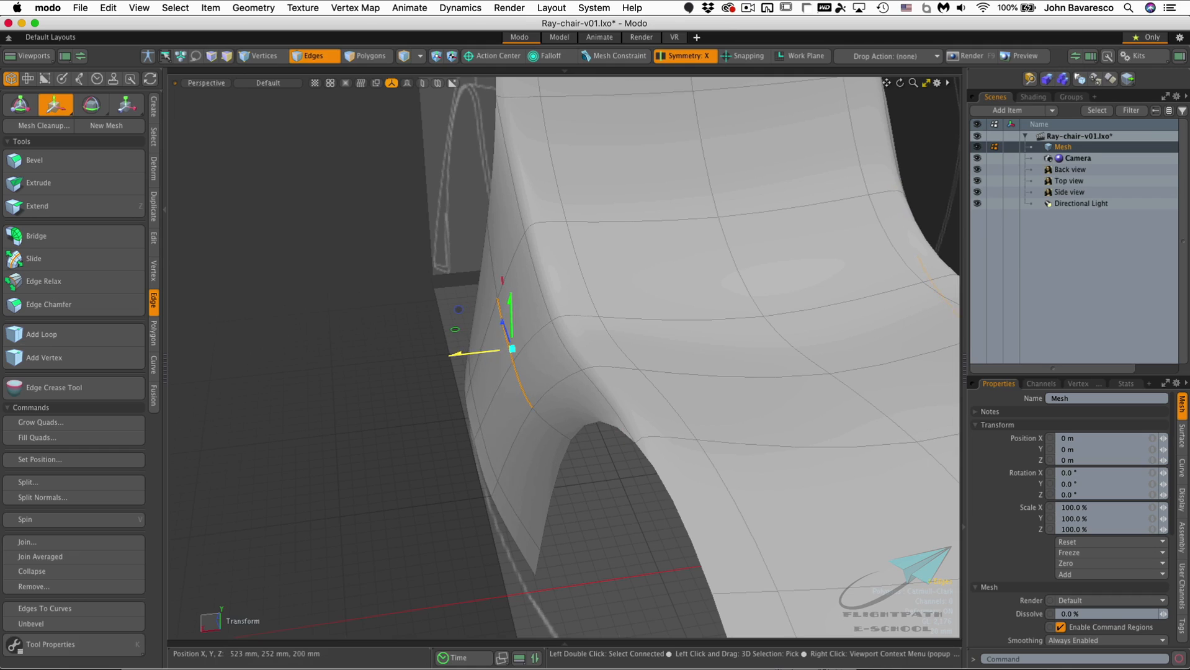
key(q)
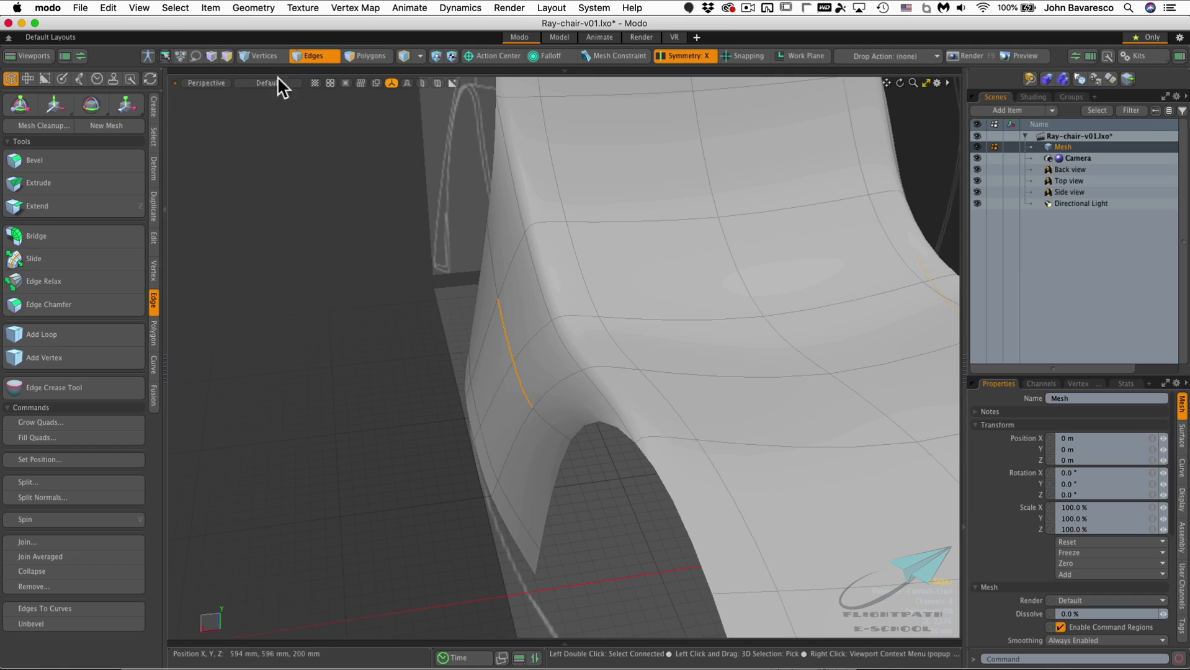
Select the middle vertex of the side leg's upper loop and move it slightly outward along X
click(253, 54)
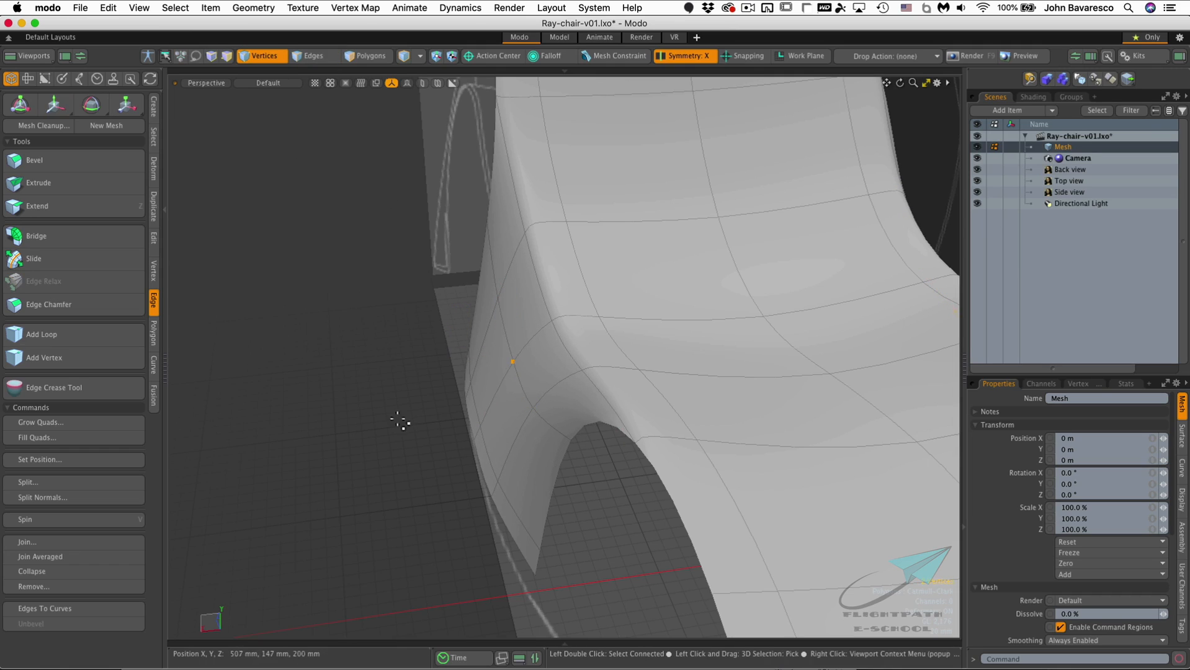
key(w)
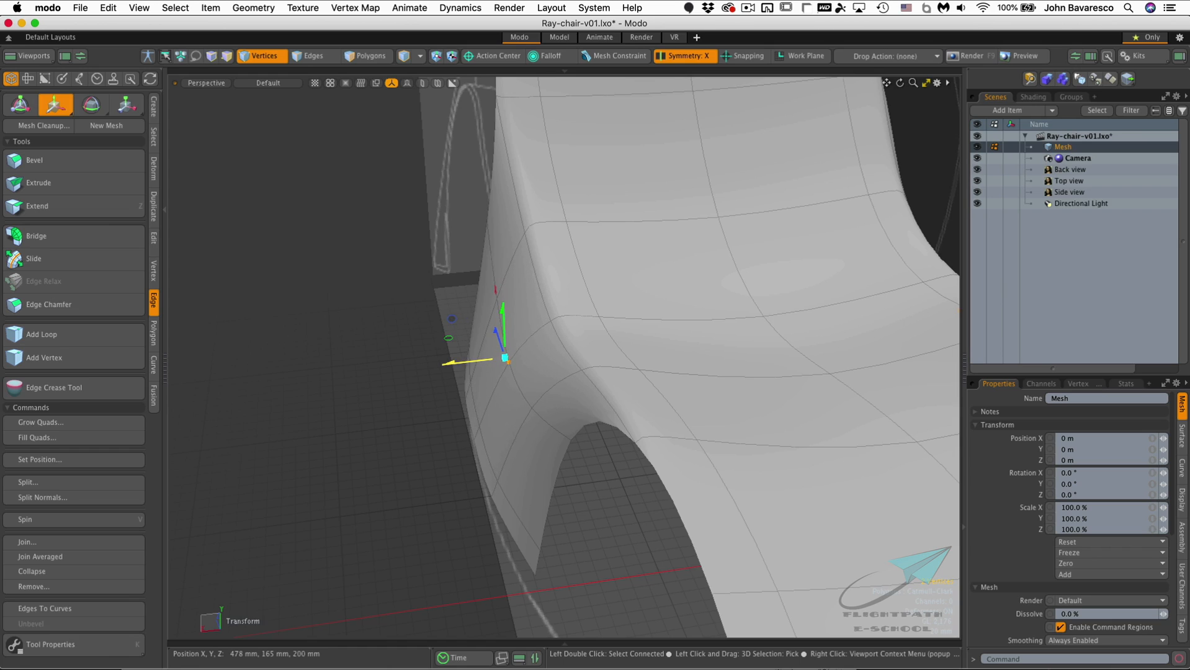
alt+drag(515, 363, 630, 325)
key(space)
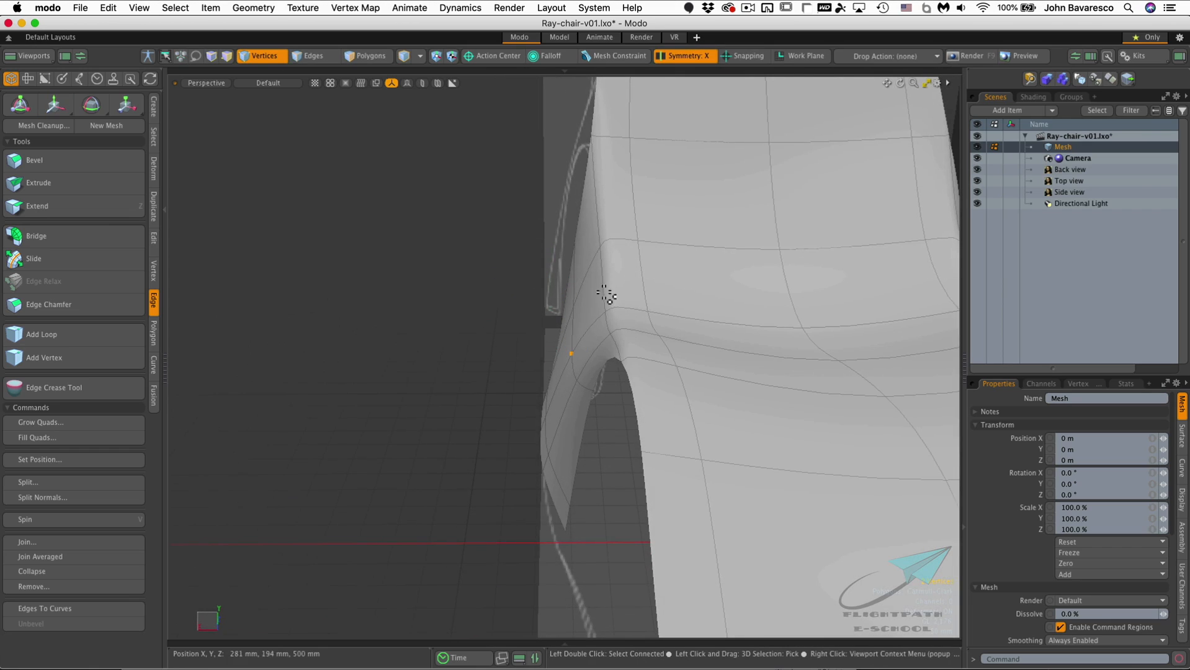
Slide the side leg's upper horizontal edge loop up to just below the seat's side edge
key(2)
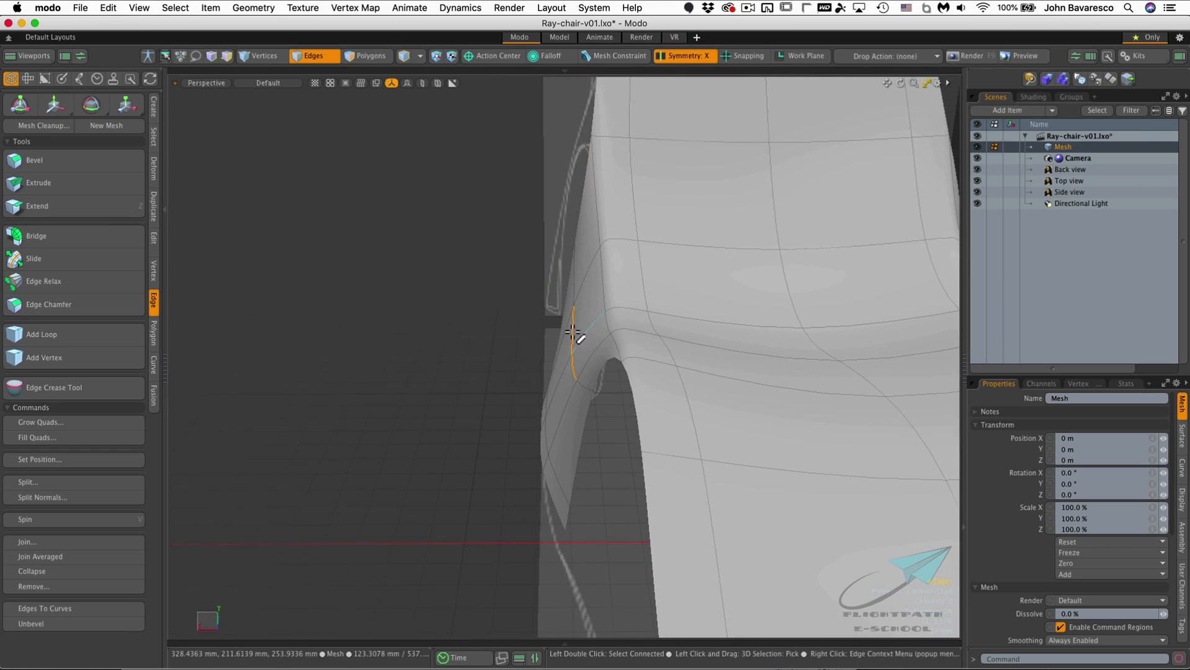
double_click(569, 329)
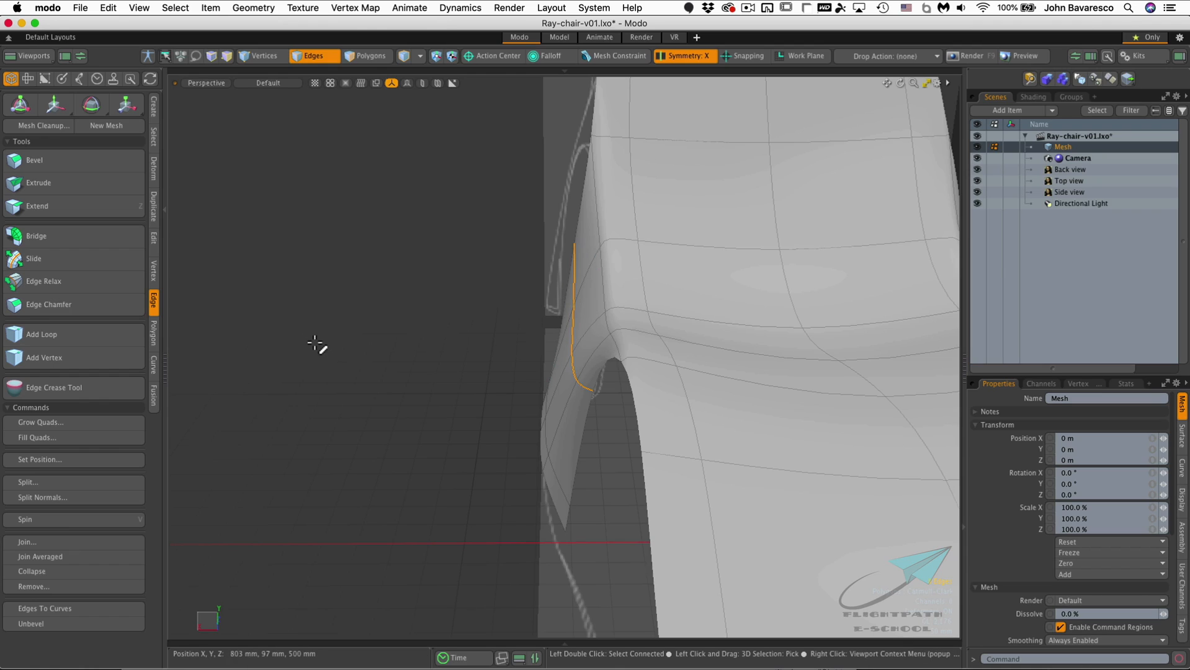
key(s)
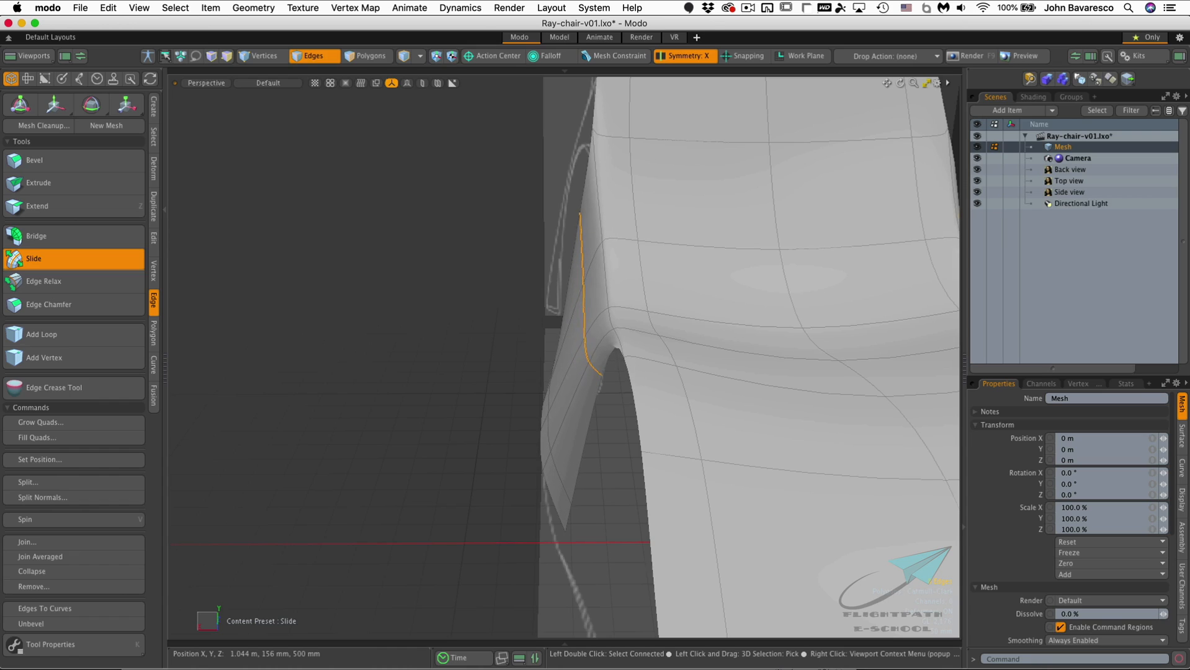
alt+drag(565, 337, 606, 324)
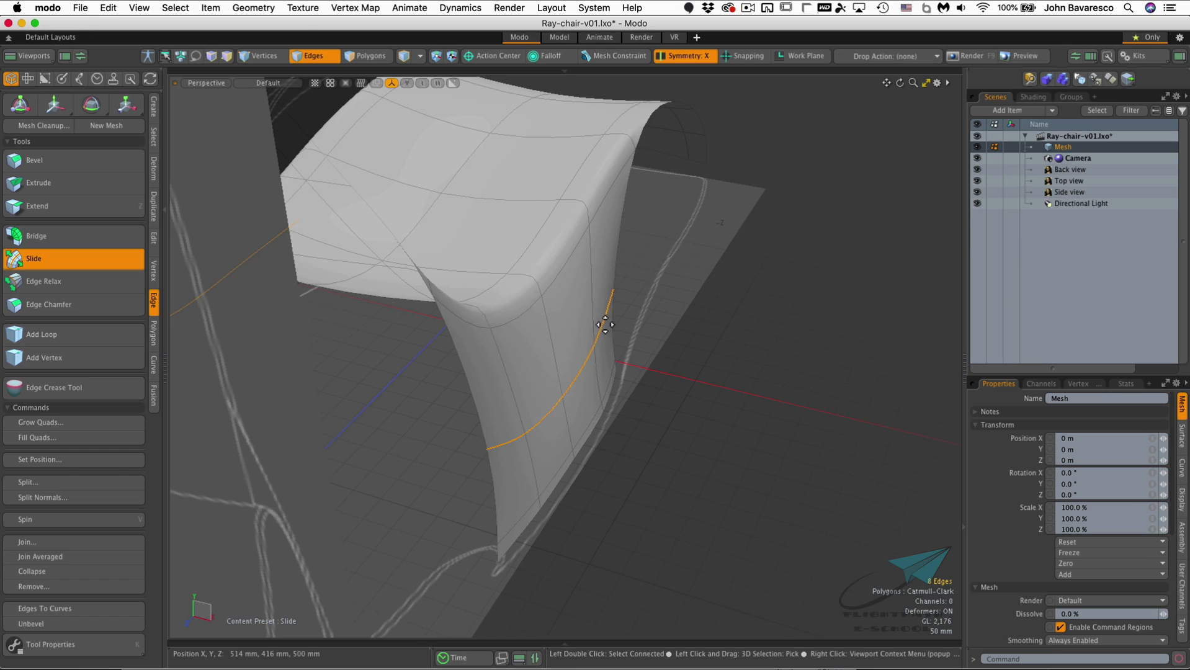
key(super+z)
drag(555, 358, 548, 318)
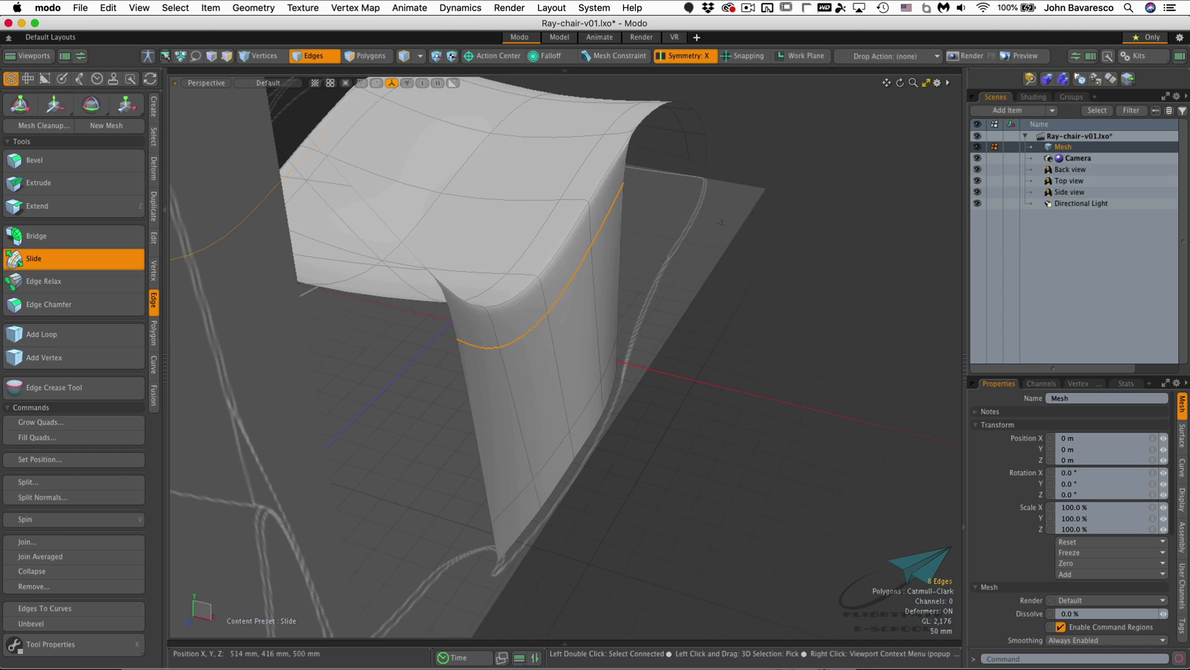
alt+drag(534, 413, 665, 342)
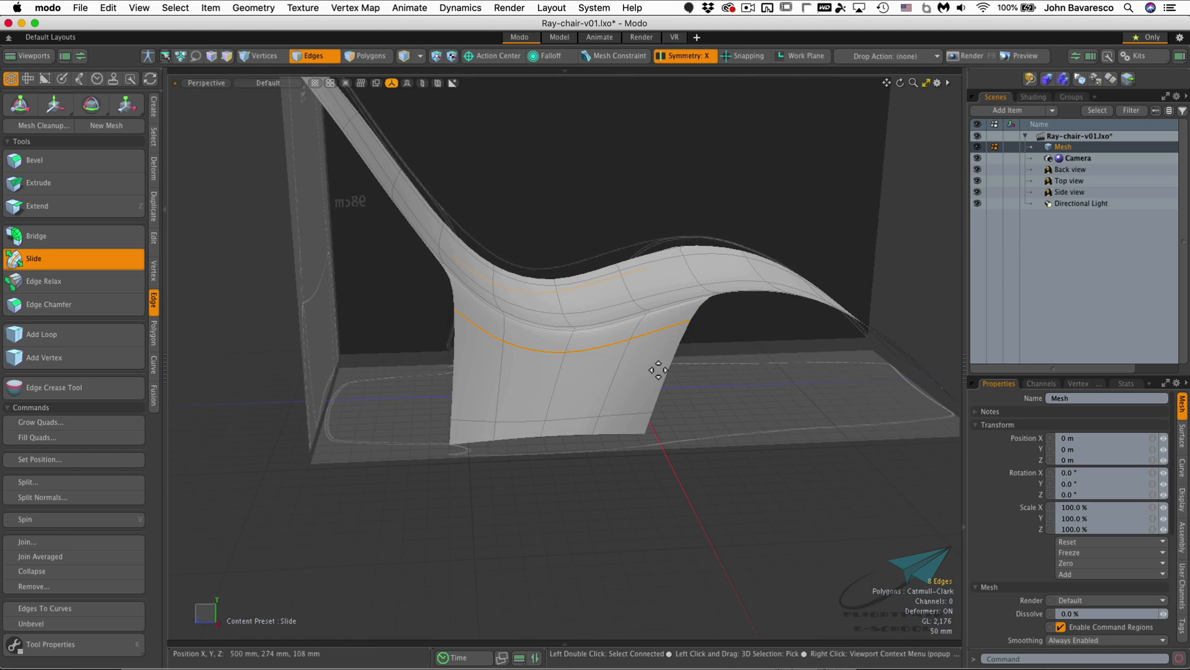
alt+drag(567, 376, 546, 358)
key(space)
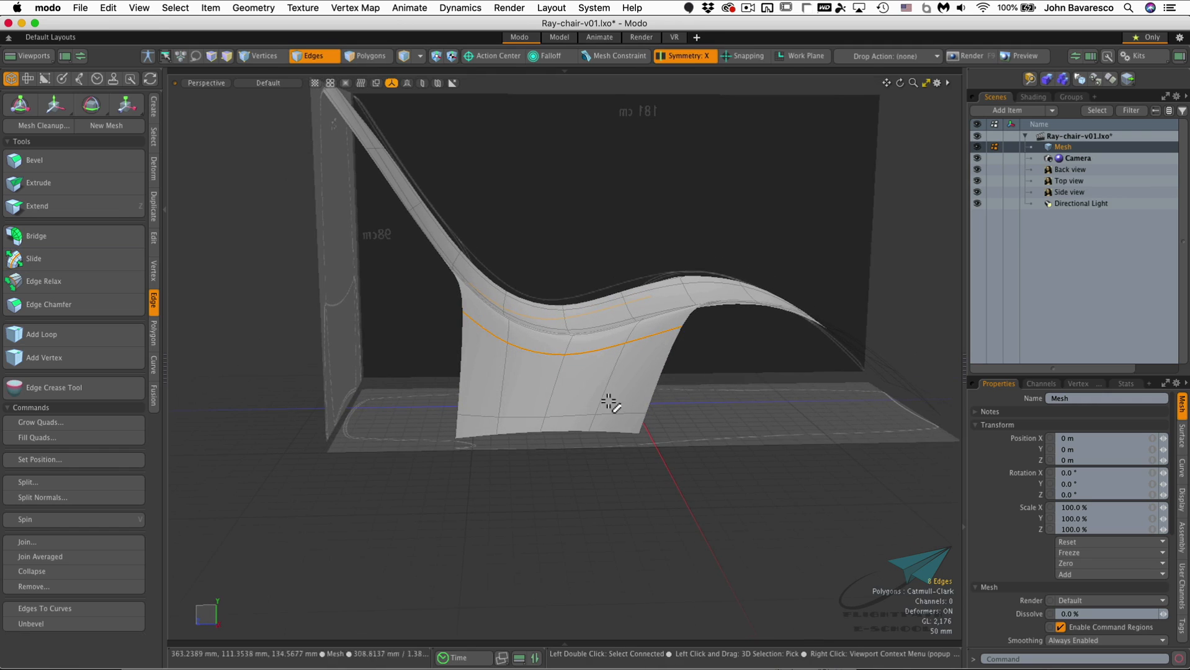
In the Right view, slide the leg's bottom edge loop up to about mid-height and scale it slightly narrower along Z
key(ctrl+space)
click(650, 393)
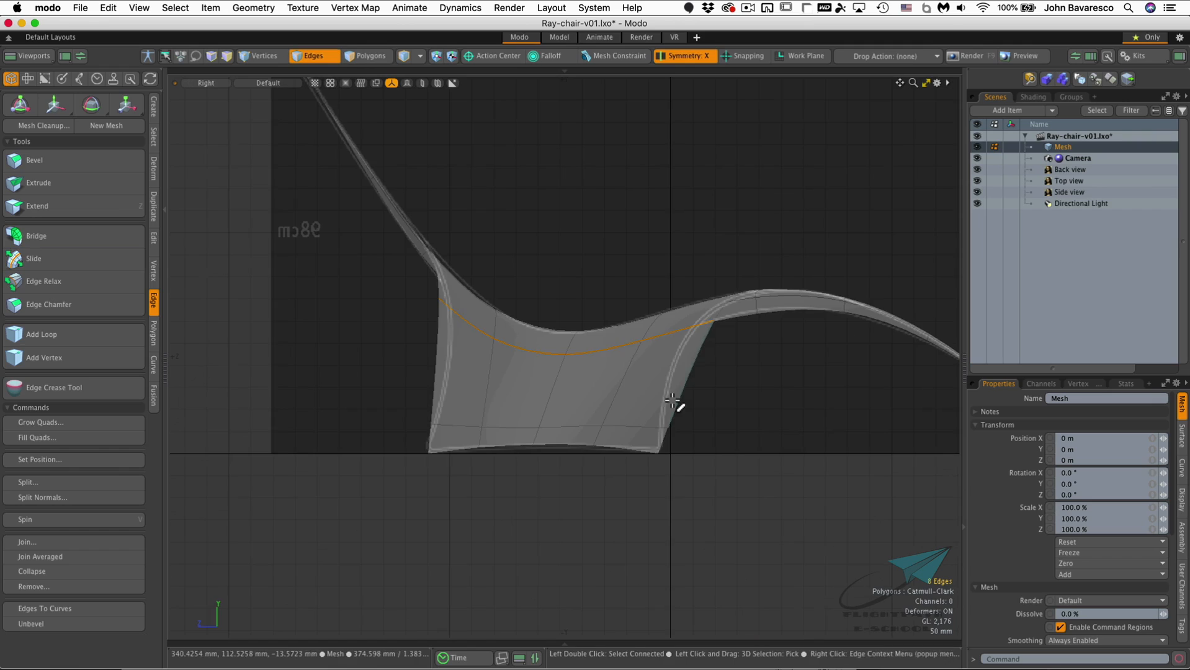
double_click(567, 426)
key(alt+g)
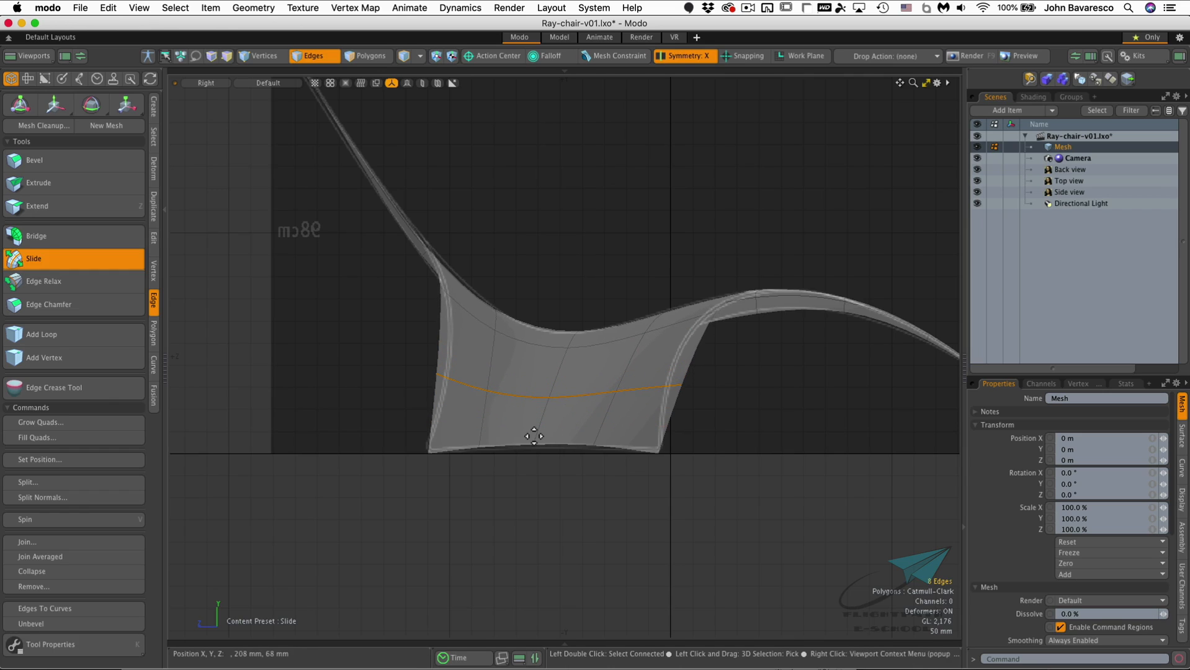
key(y)
drag(480, 386, 484, 390)
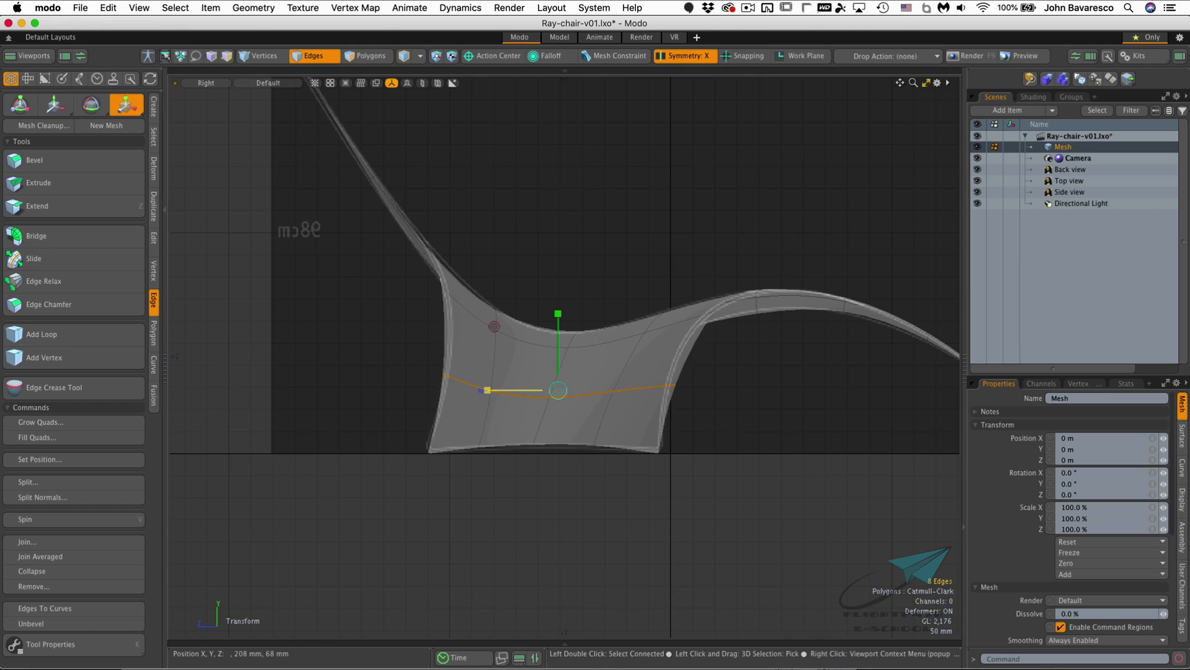
key(space)
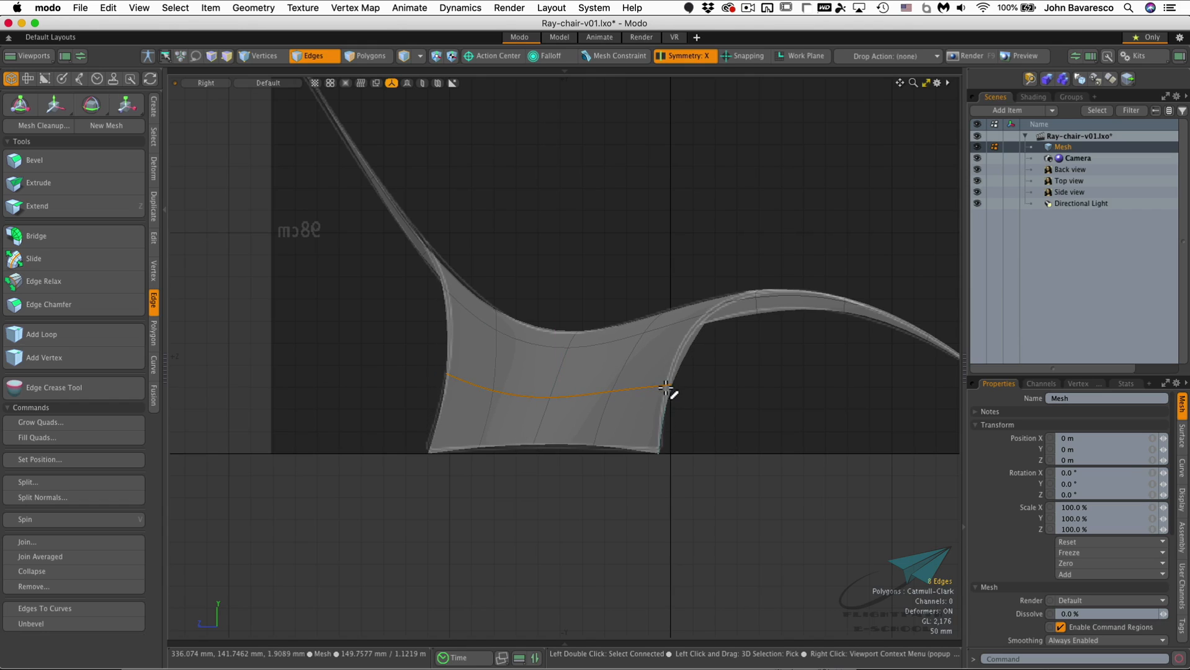
Raise the front and rear ends of the leg's middle loop with Element Move to follow the reference outline
key(t)
drag(670, 384, 663, 377)
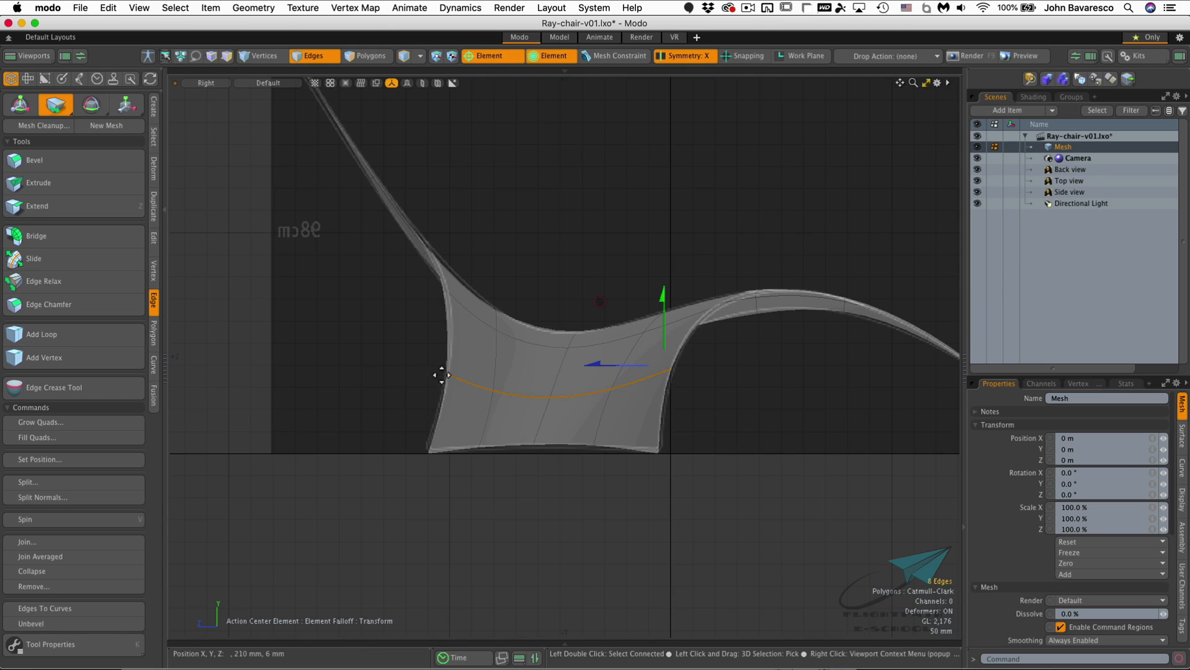
drag(446, 374, 446, 369)
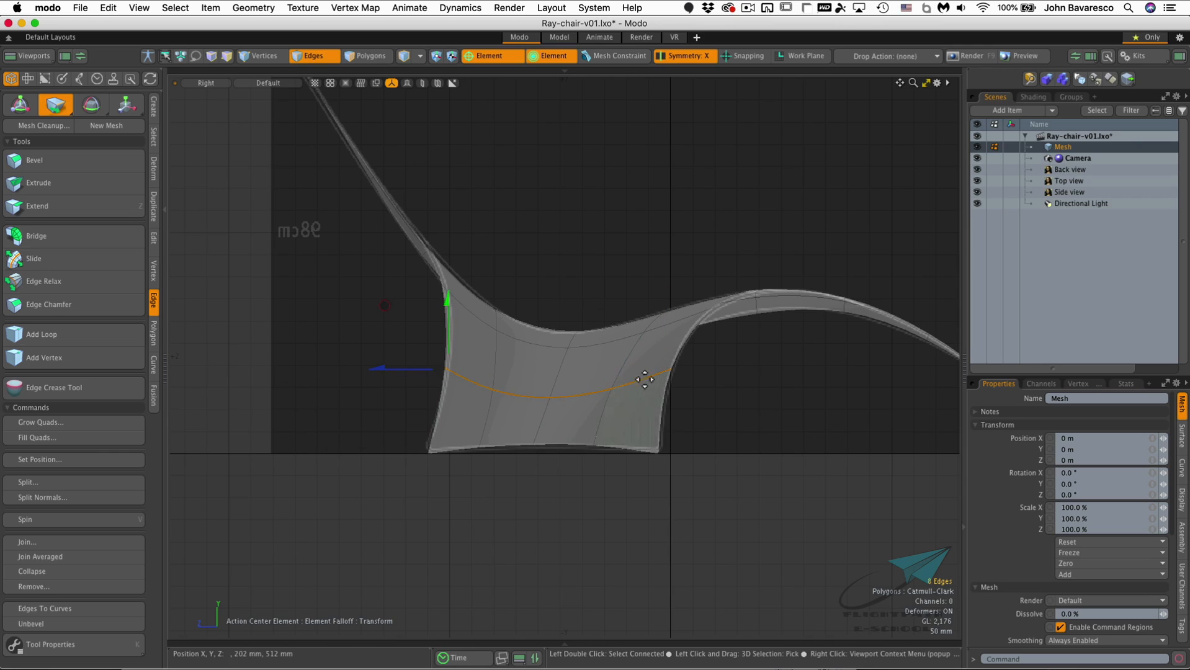
ctrl+alt+drag(666, 374, 704, 378)
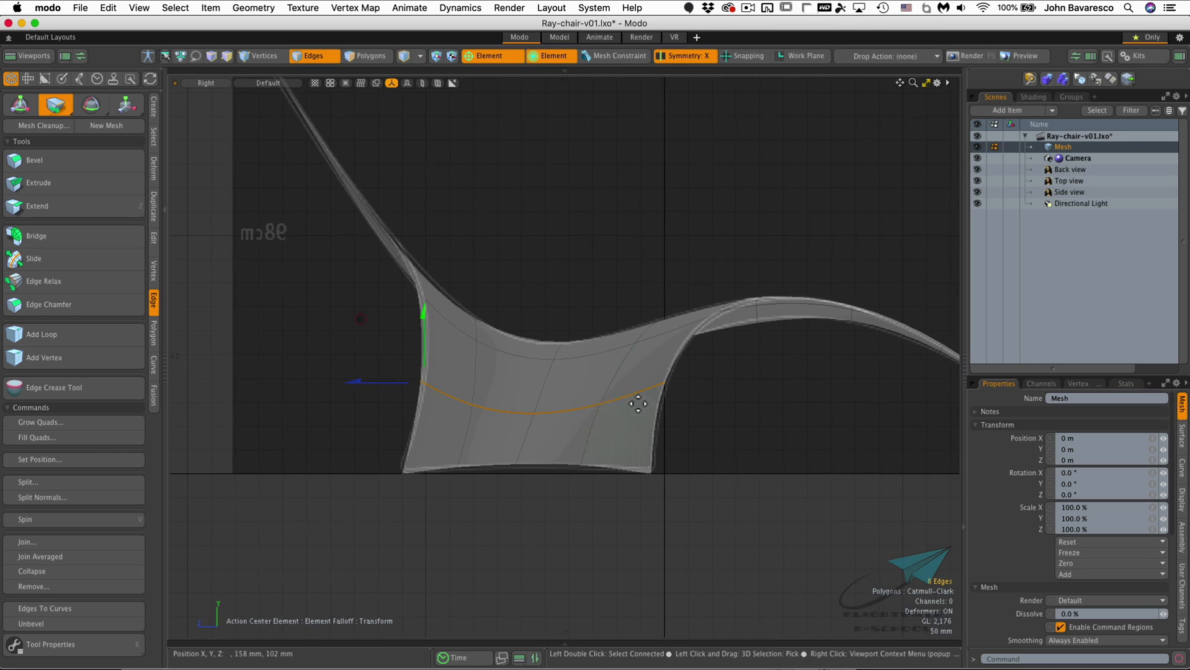
Display the Right view as Wireframe and examine the leg's profile against the side reference image
key(o)
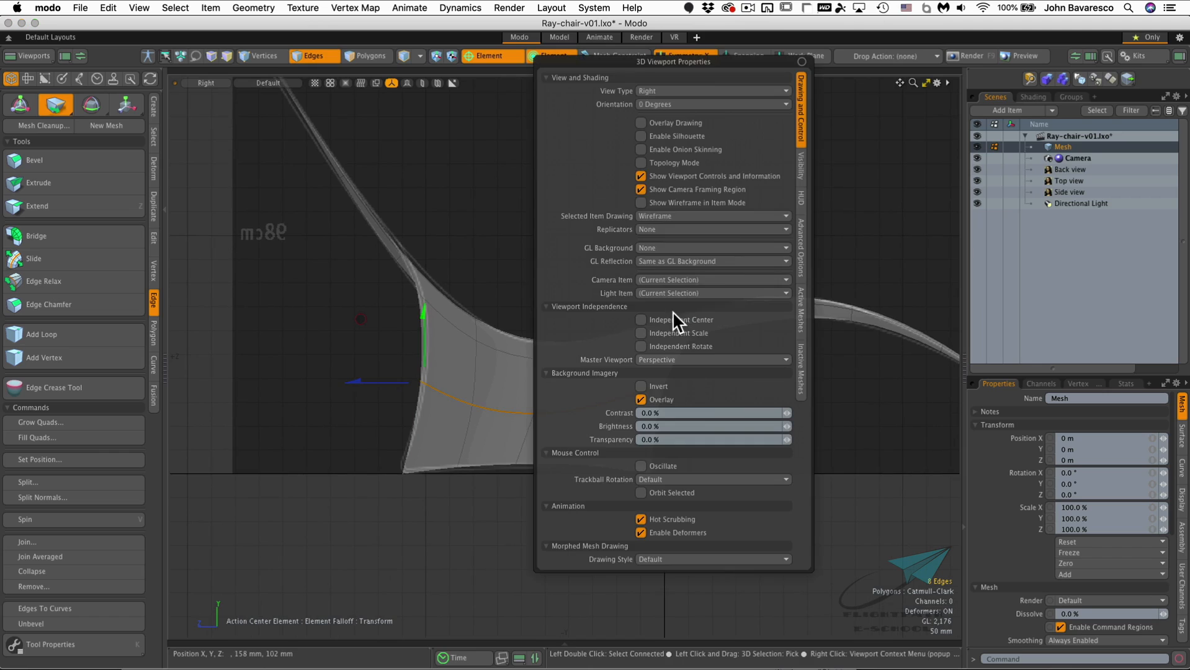
click(640, 400)
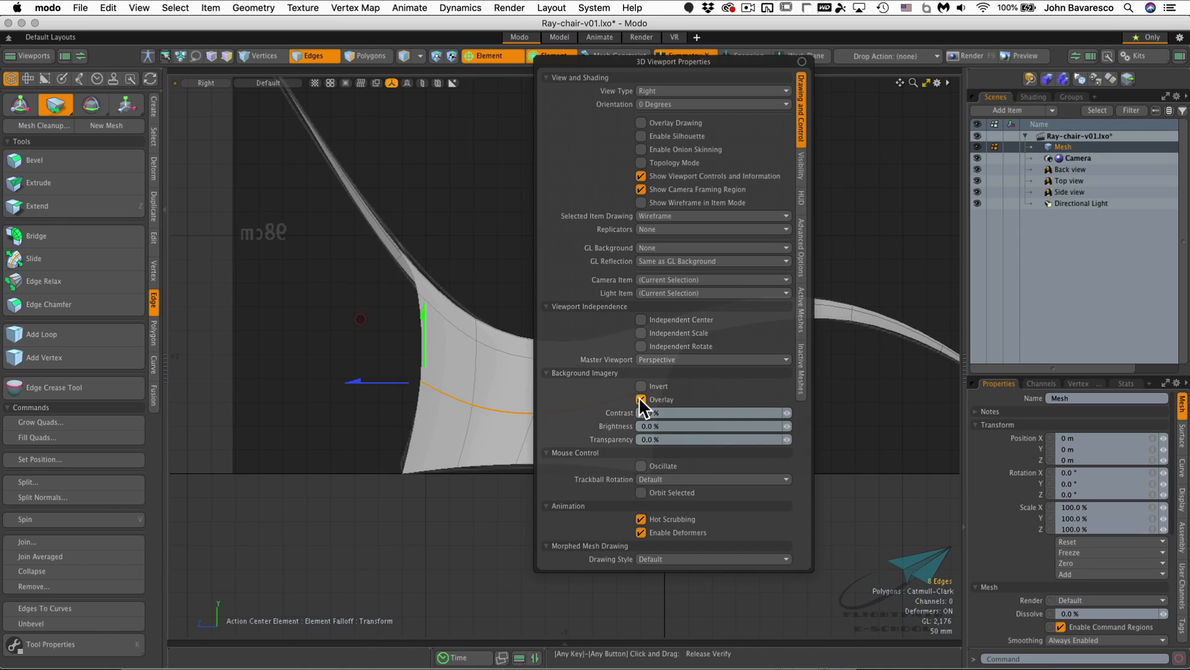
click(257, 83)
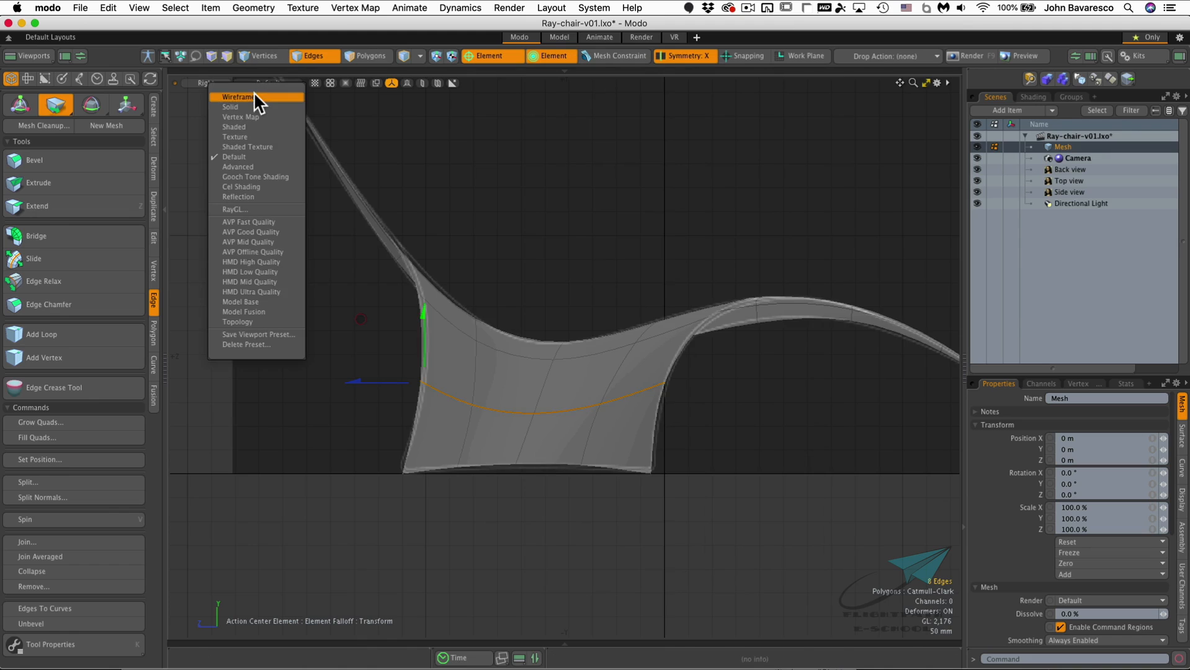
click(255, 97)
ctrl+alt+drag(467, 357, 526, 411)
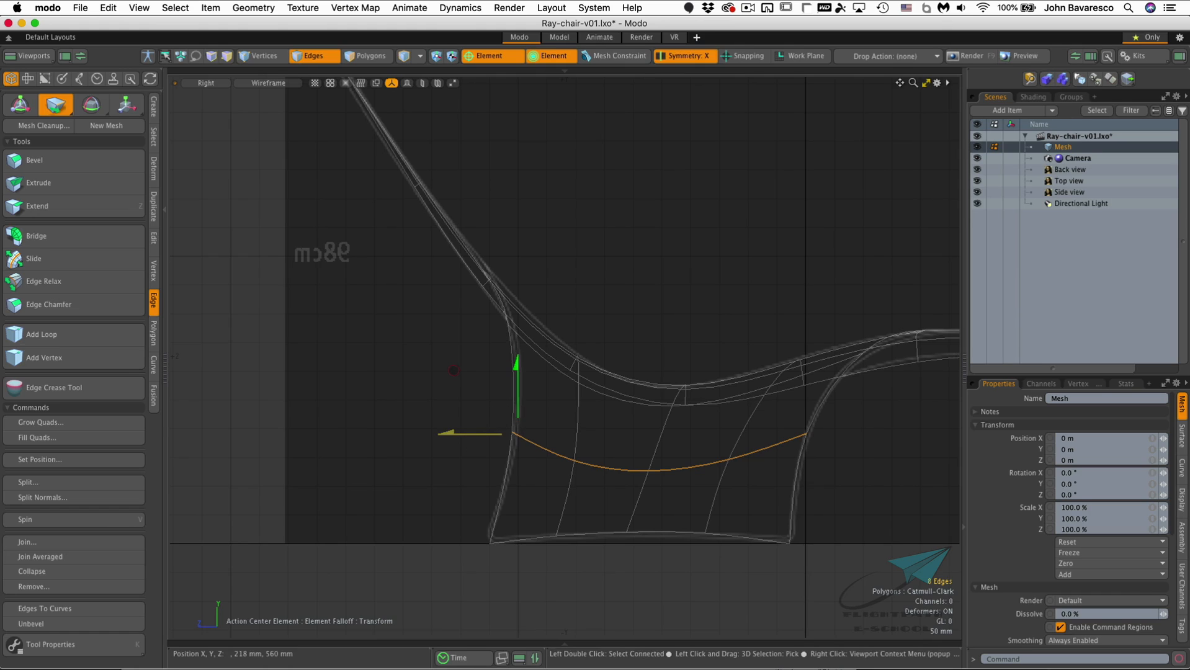
ctrl+alt+drag(560, 396, 414, 398)
alt+drag(621, 379, 576, 390)
ctrl+alt+drag(572, 485, 616, 411)
click(574, 288)
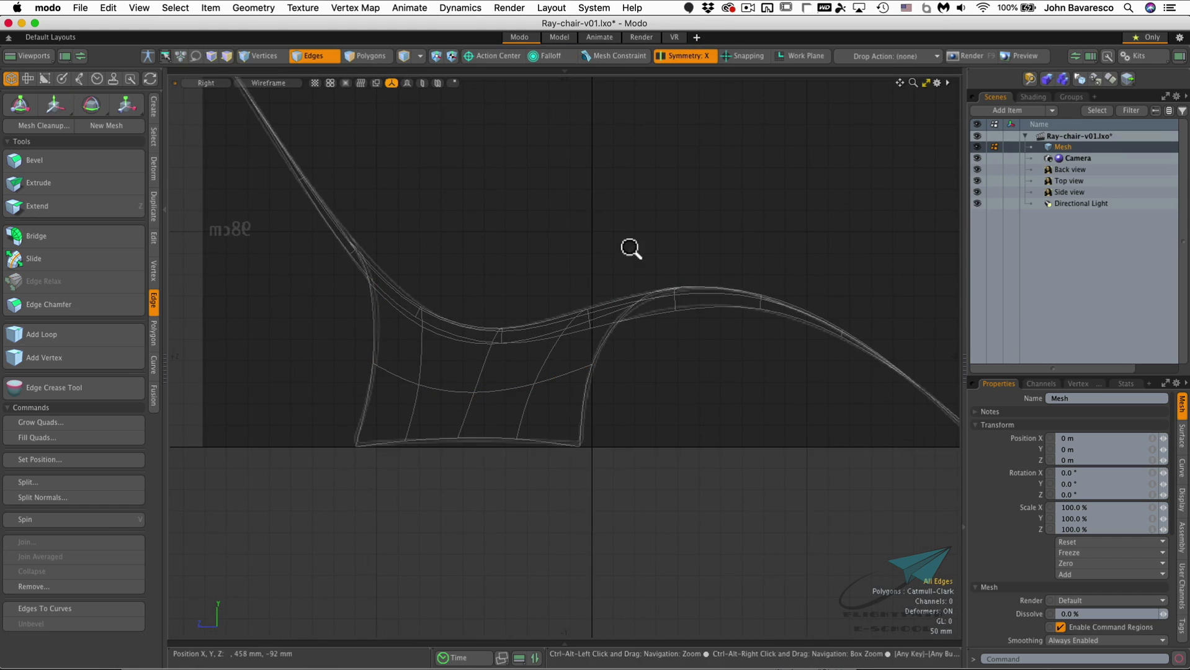
Return to the Perspective view and set its shading style back to Default
key(ctrl+space)
click(667, 216)
key(2)
alt+drag(668, 212, 497, 391)
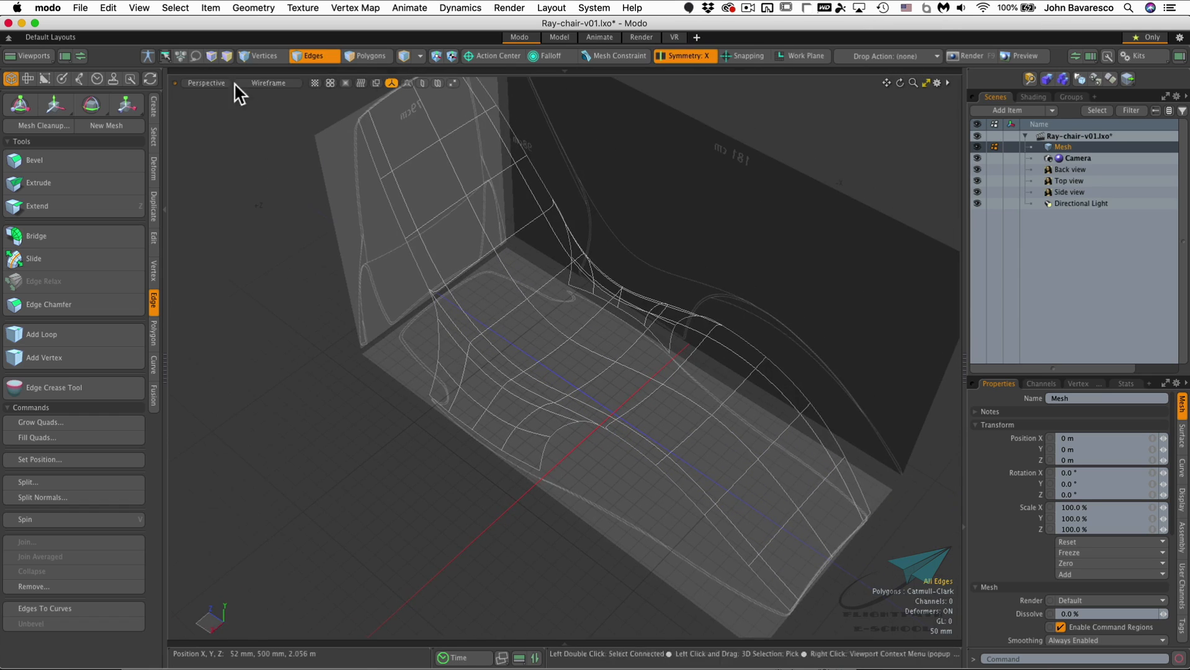
click(260, 83)
click(270, 158)
mouse_move(491, 321)
alt+mouse_down()
mouse_move(600, 314)
mouse_move(508, 253)
mouse_move(494, 268)
mouse_move(500, 400)
mouse_move(640, 308)
mouse_move(669, 255)
mouse_move(672, 315)
alt+mouse_up()
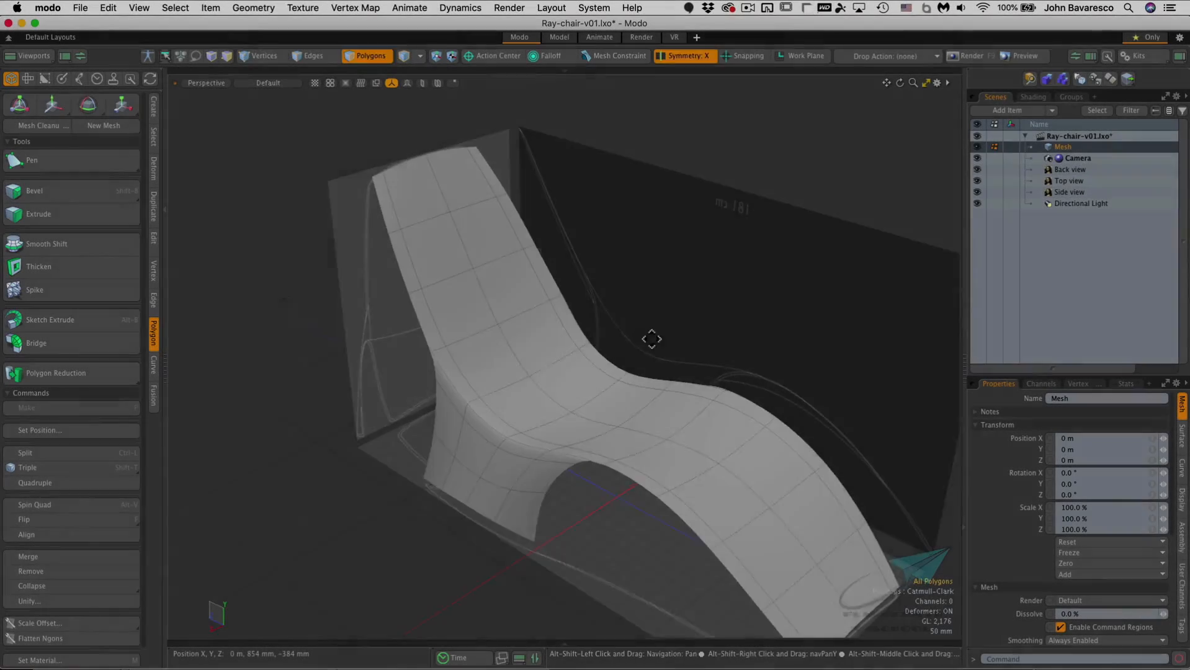
Hide the Back view, Top view and Side view reference images and inspect the chair from several angles
alt+drag(651, 339, 563, 403)
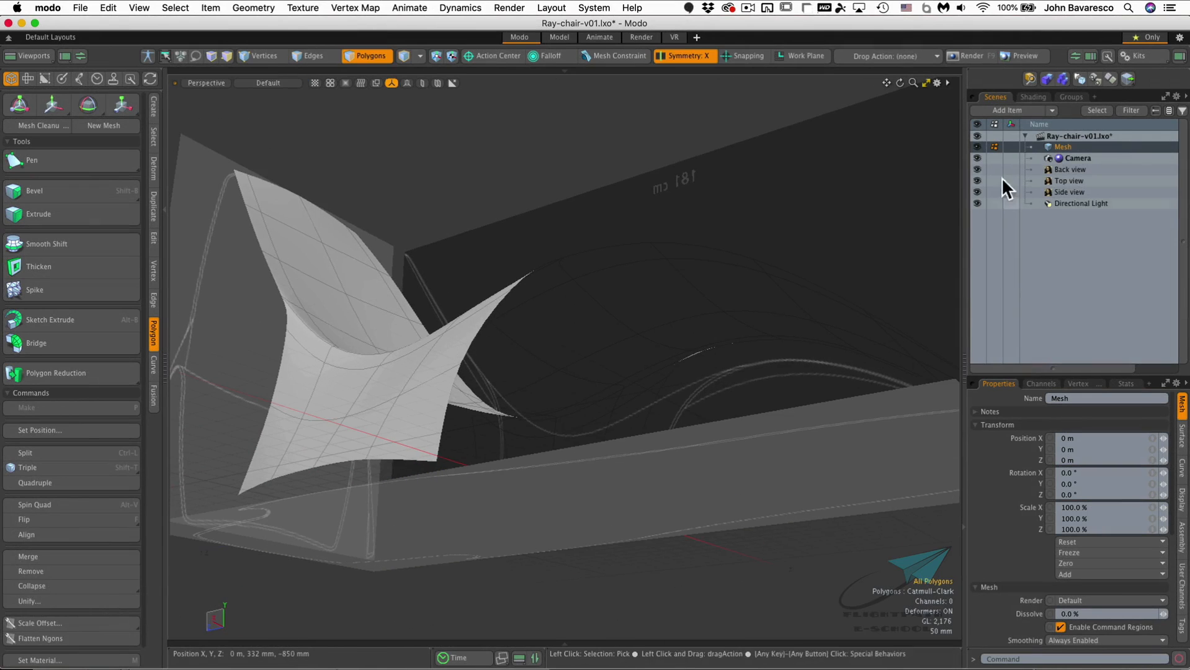
drag(976, 167, 975, 190)
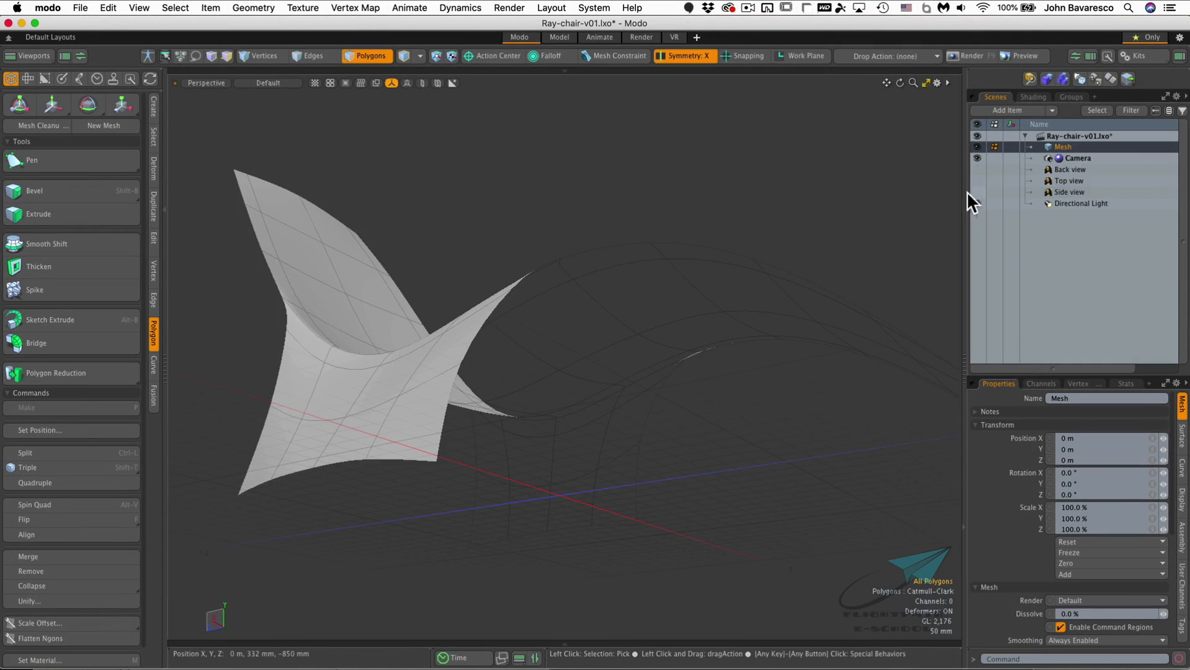
alt+drag(539, 346, 509, 263)
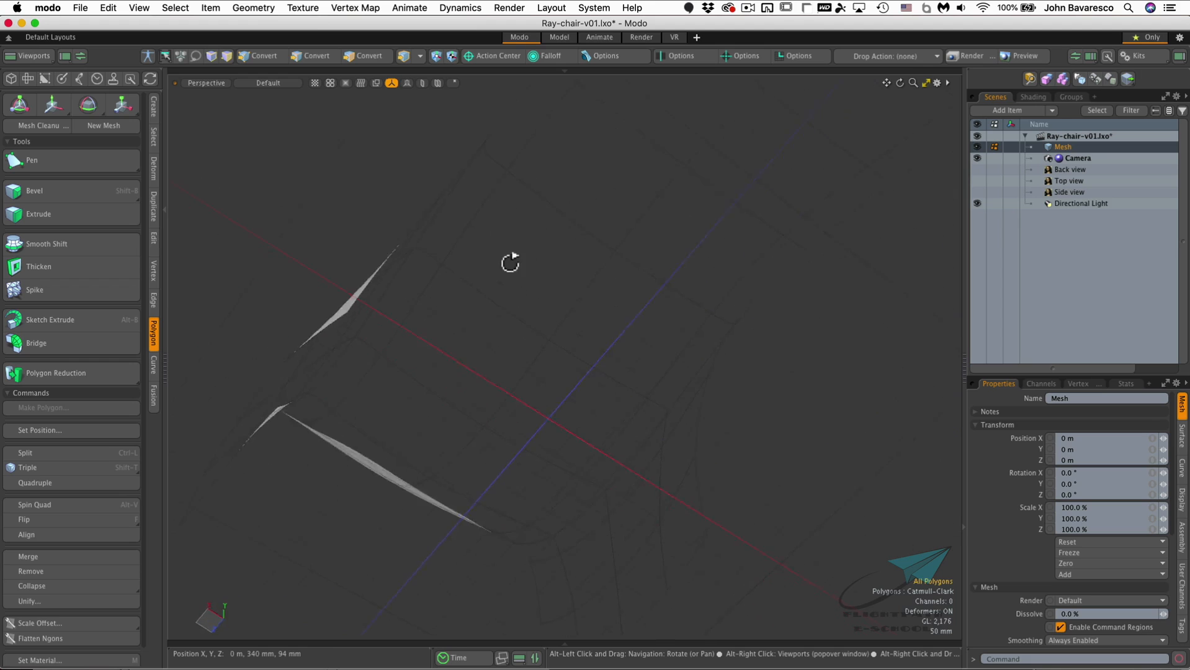
alt+drag(426, 303, 526, 468)
alt+drag(572, 441, 605, 384)
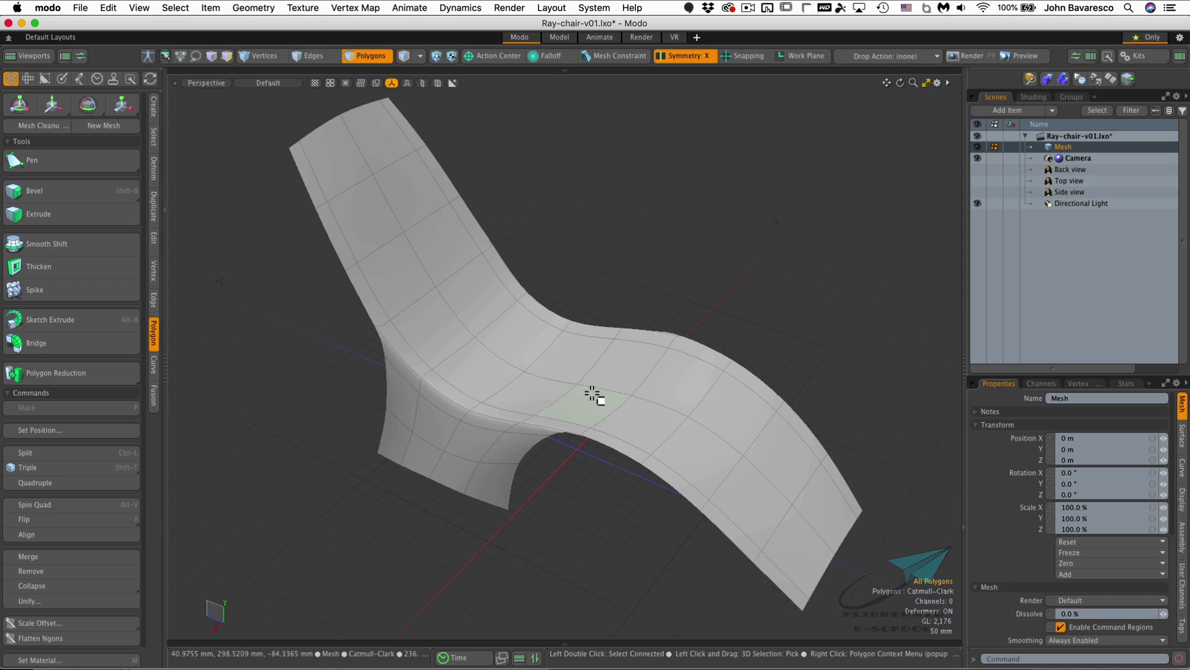
Bevel all of the chair shell's polygons with a 16 mm shift
click(66, 189)
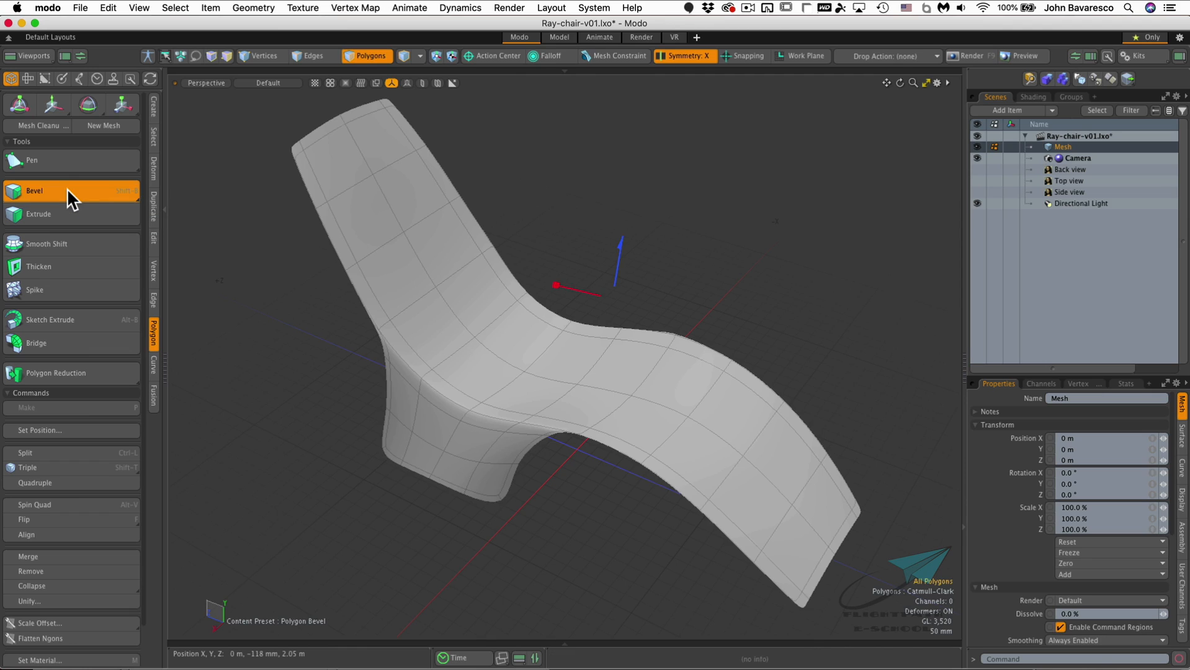
key(k)
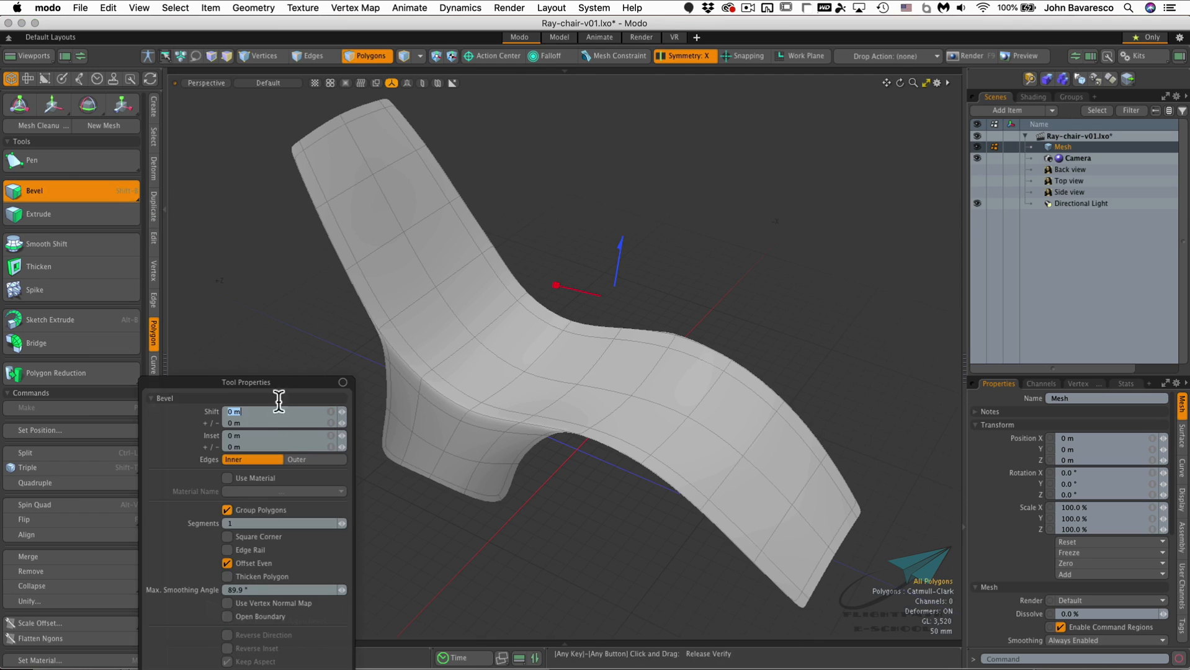
drag(283, 382, 271, 183)
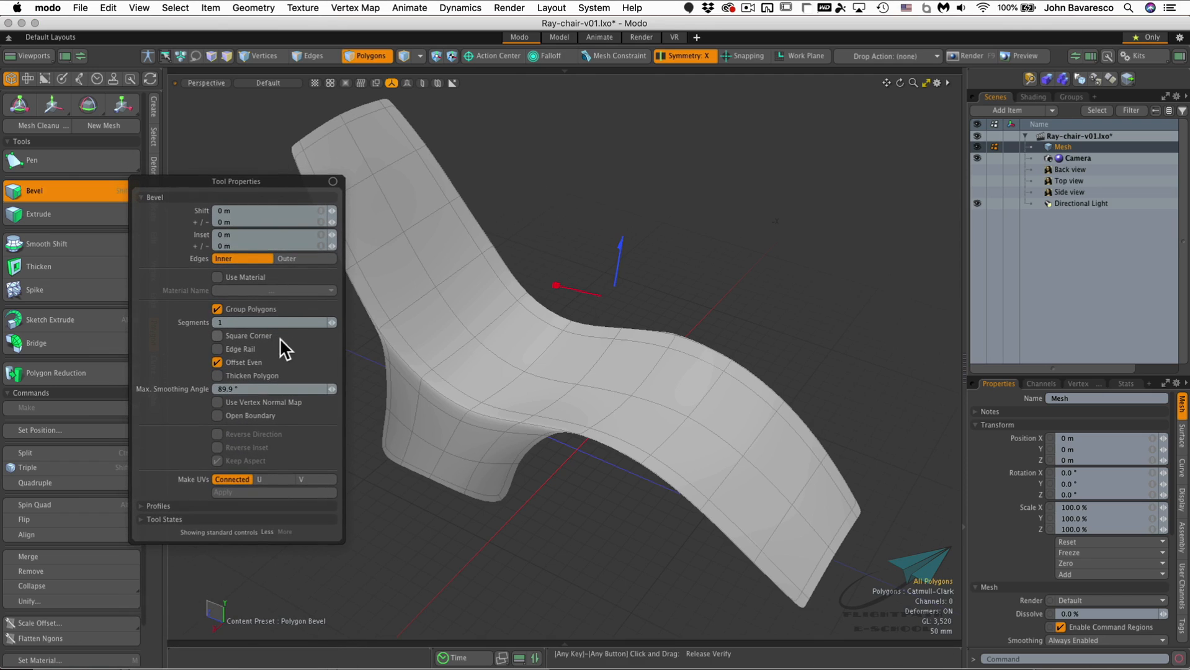
drag(249, 181, 293, 221)
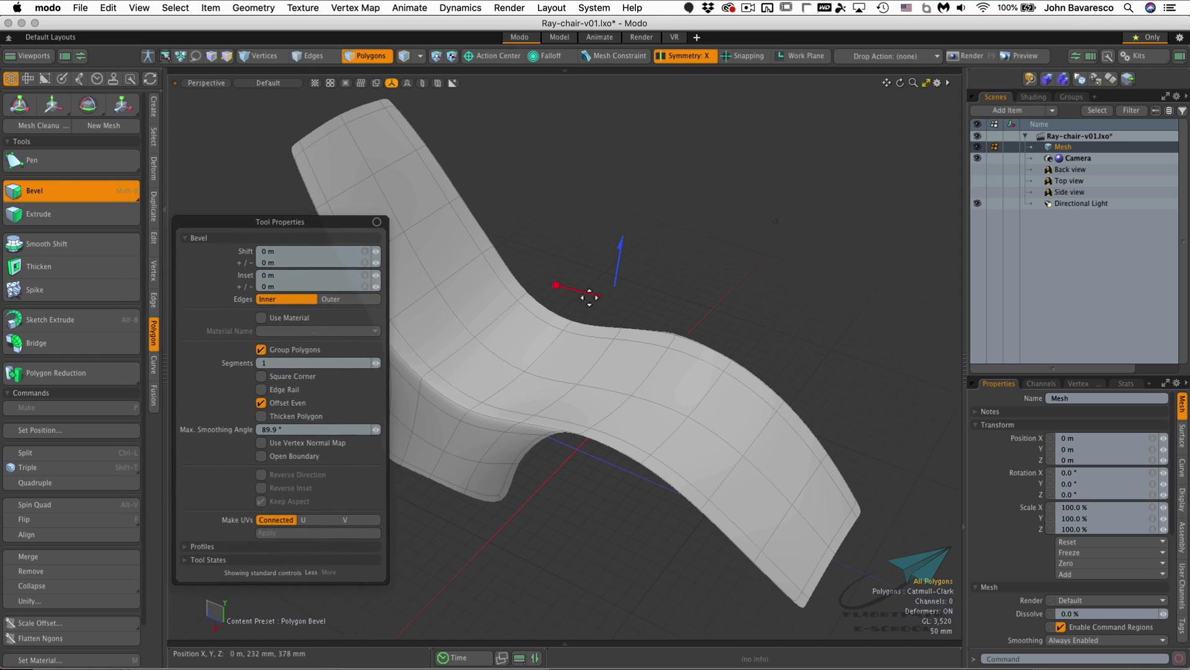
click(620, 252)
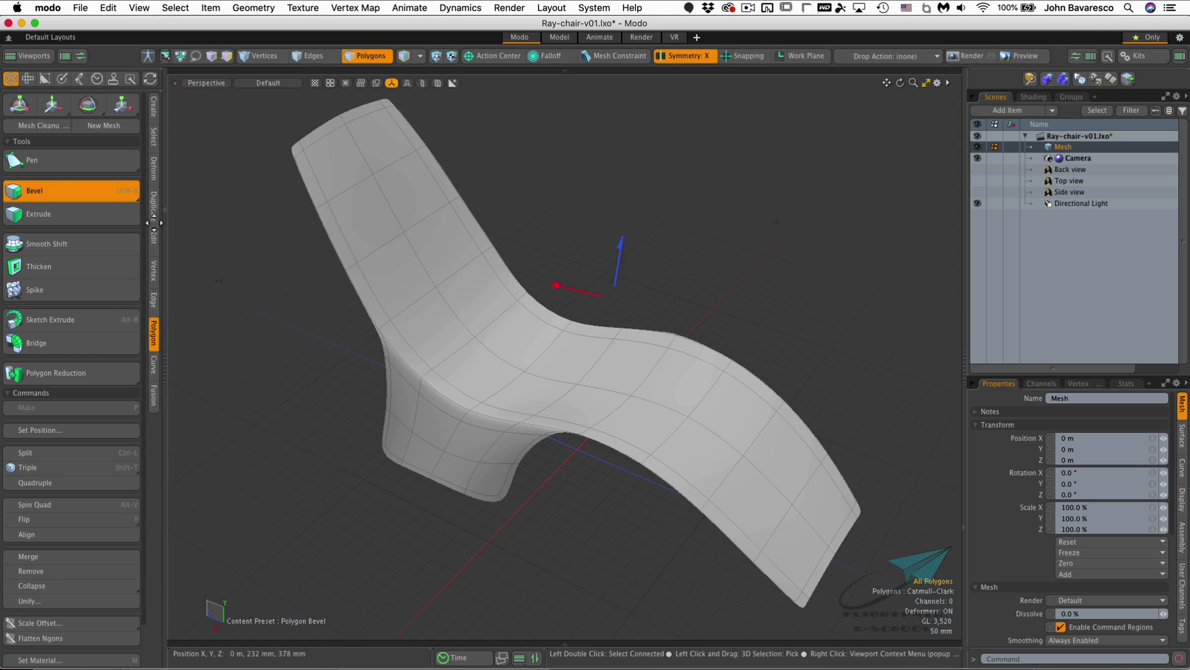
key(k)
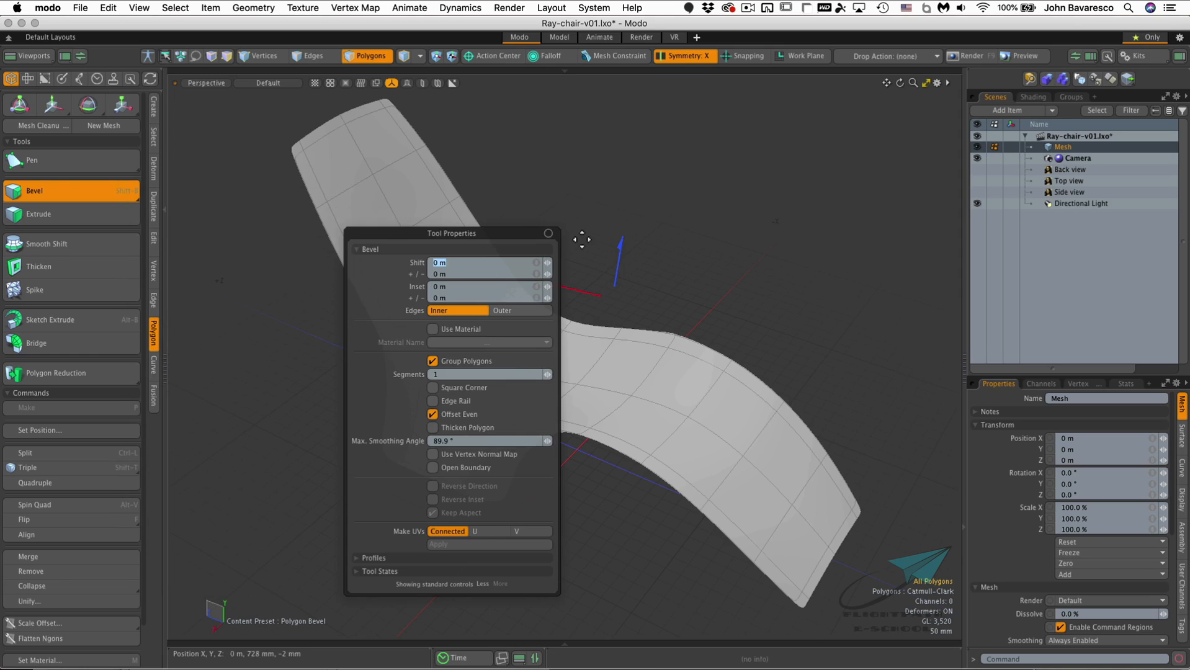
drag(513, 236, 352, 235)
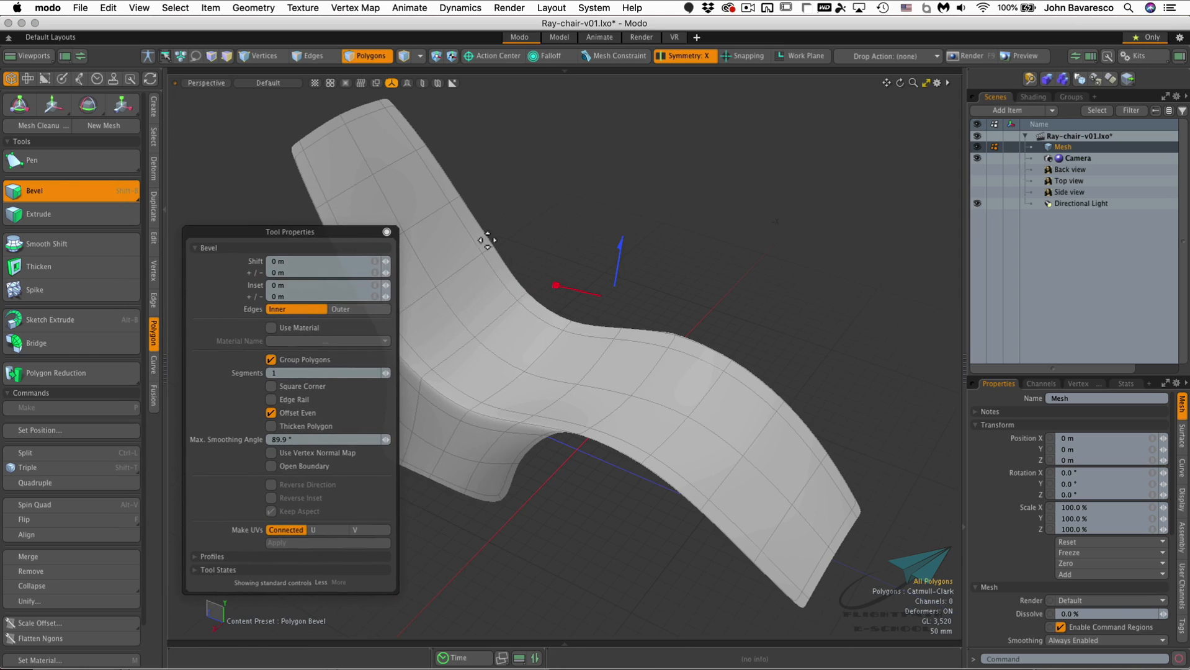
drag(619, 258, 621, 248)
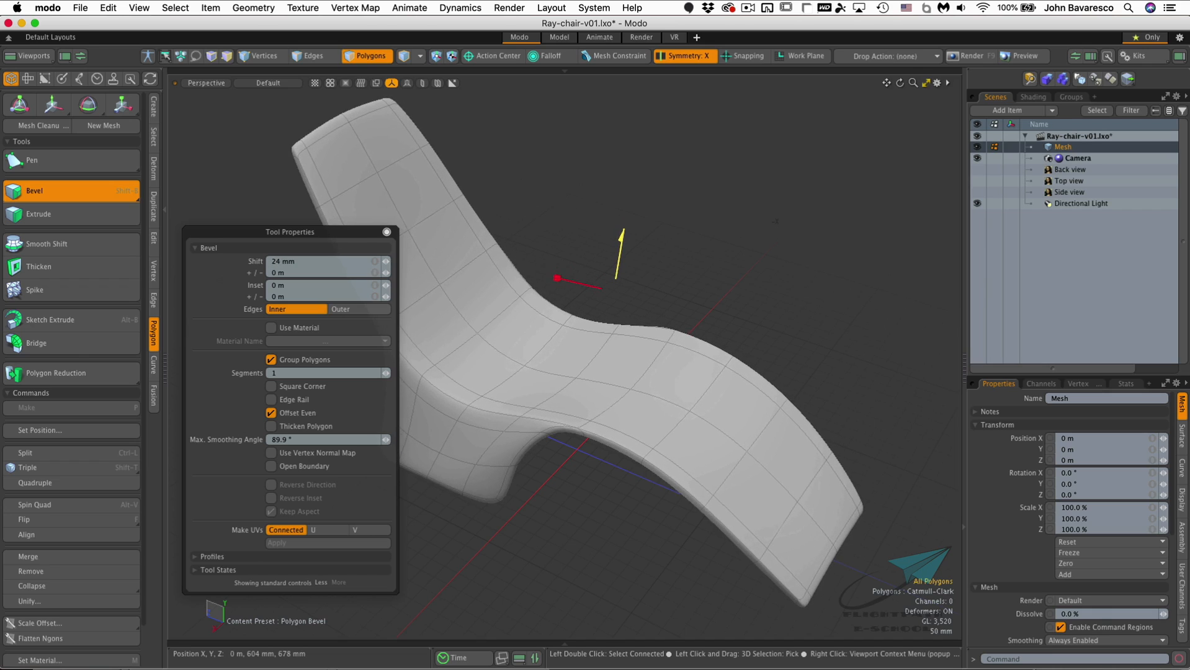
drag(621, 248, 621, 251)
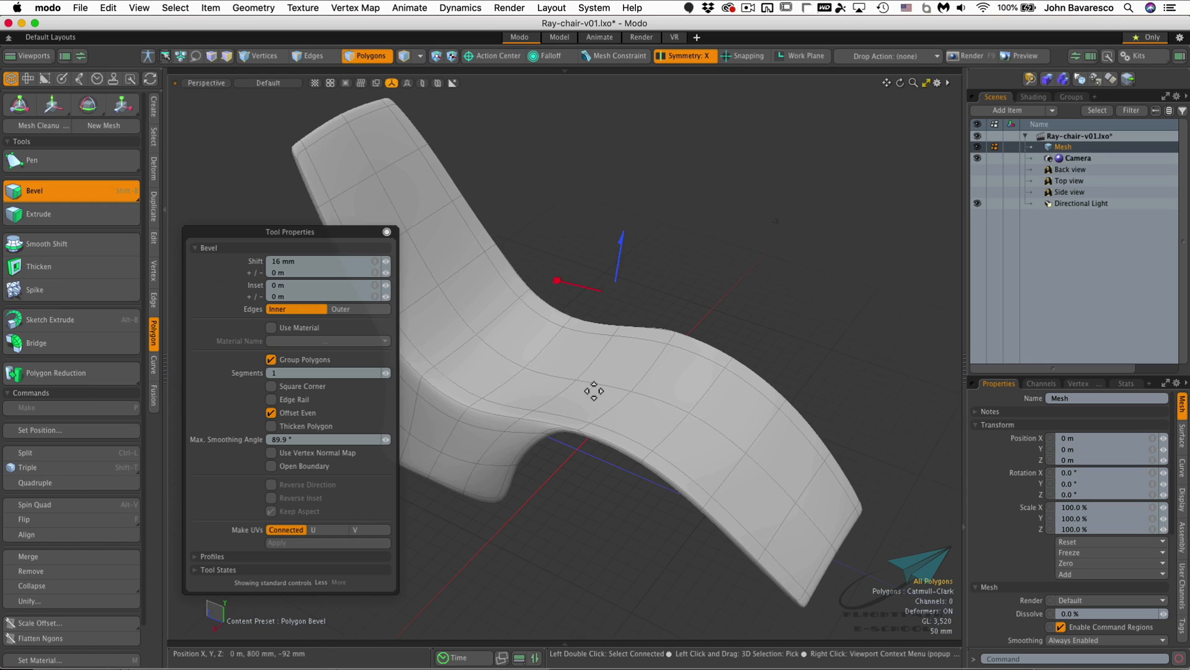
Set the bevel to 3 segments with Thicken Polygon enabled and finish it to give the shell closed thickness
alt+drag(577, 406, 465, 318)
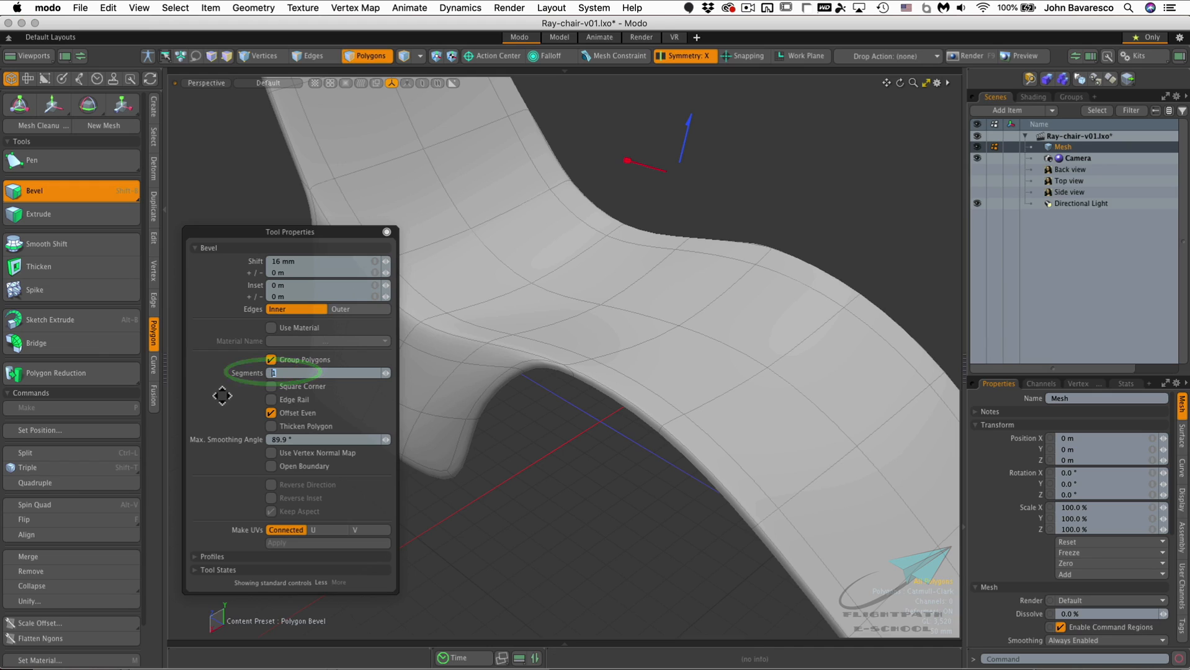
key(Tab)
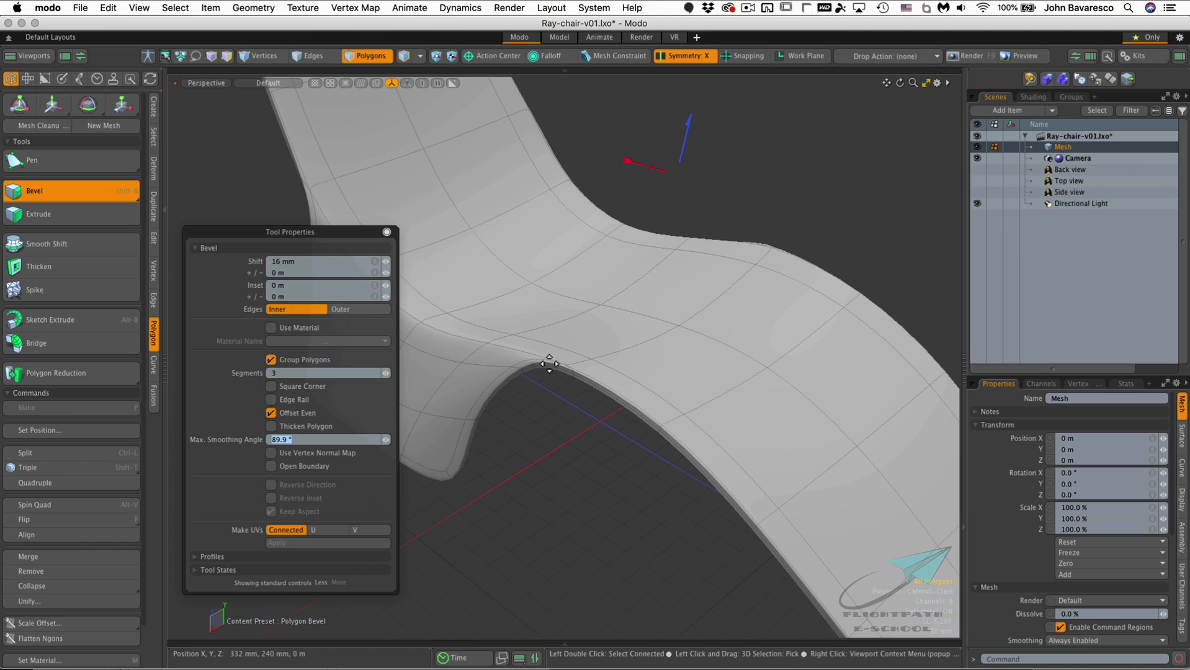
key(Return)
alt+drag(545, 433, 566, 320)
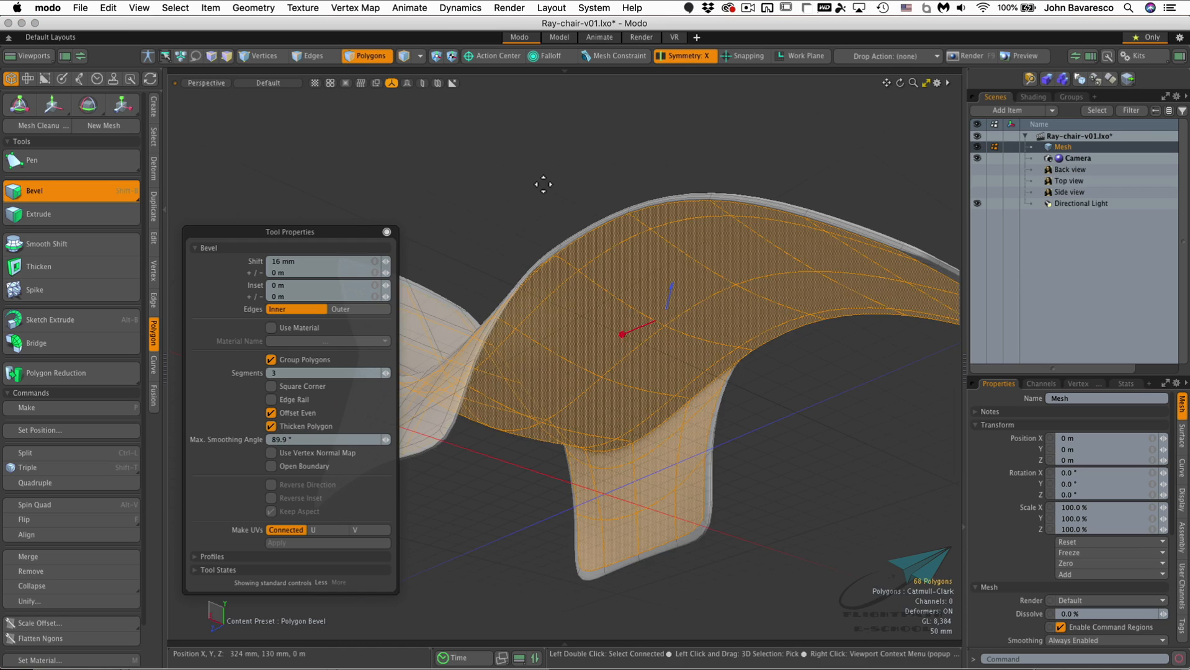
alt+drag(552, 178, 677, 308)
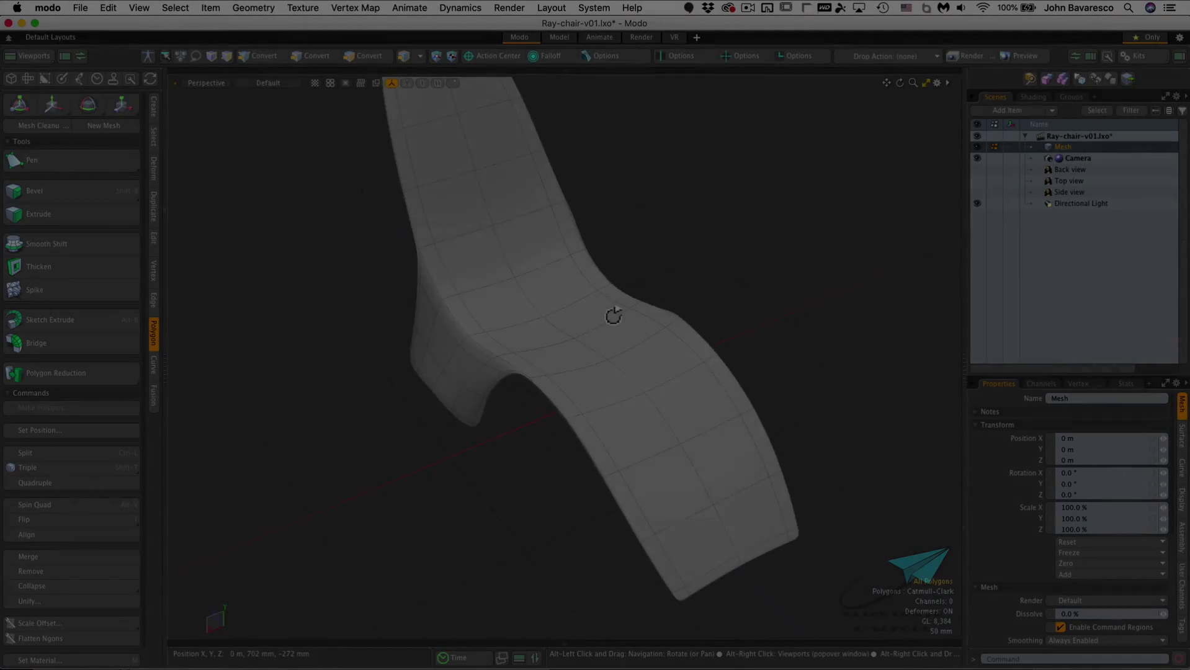
Compare the side leg's lower corners with the Chair views.JPG photos in XnView MP, and return to Modo
alt+drag(613, 315, 698, 272)
ctrl+alt+drag(523, 400, 614, 425)
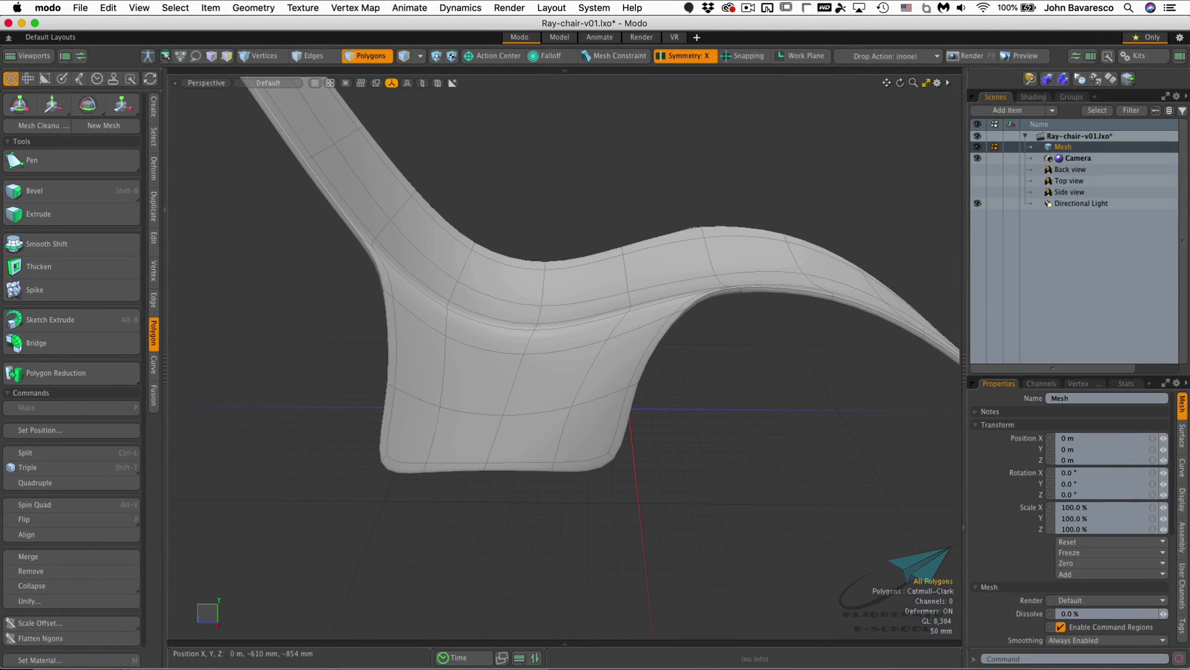
key(super+Tab)
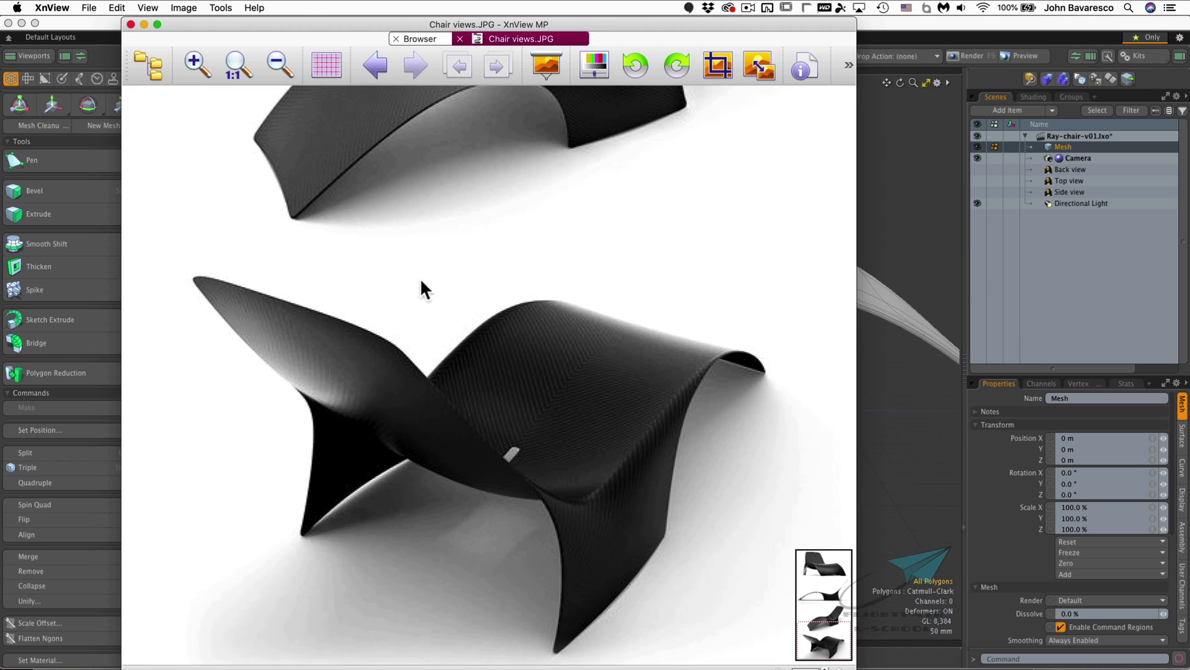
drag(600, 205, 579, 380)
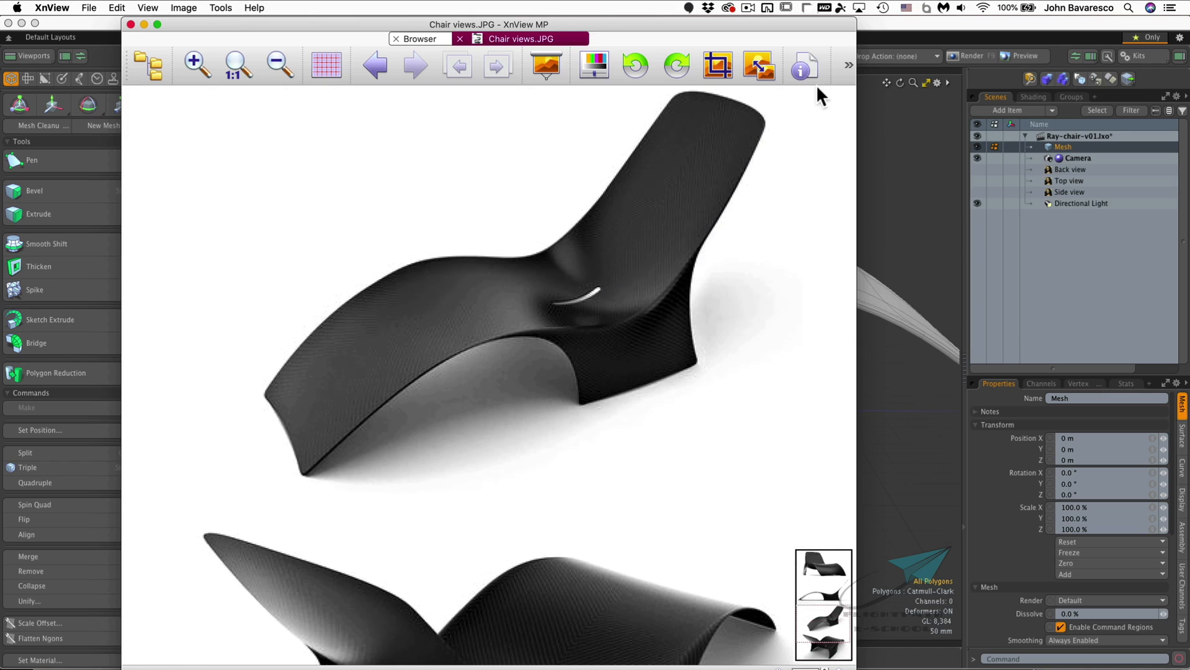
click(867, 27)
Add an edge loop across the side leg close to its bottom edge to sharpen the lower corners
alt+drag(464, 454, 531, 456)
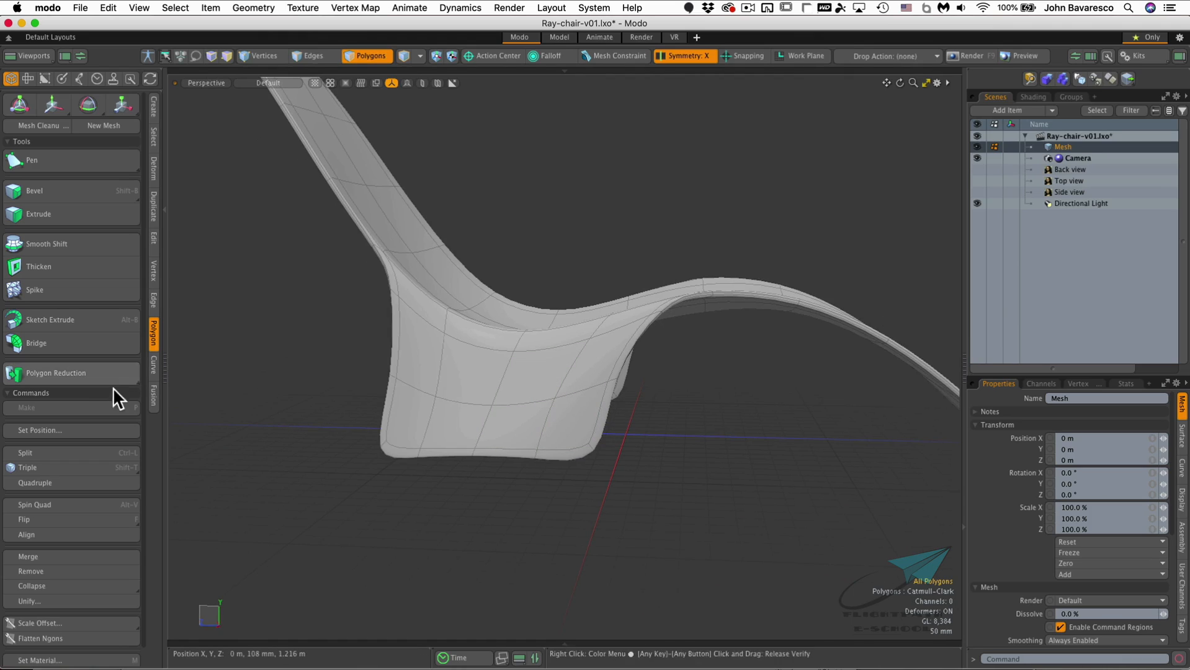
click(153, 301)
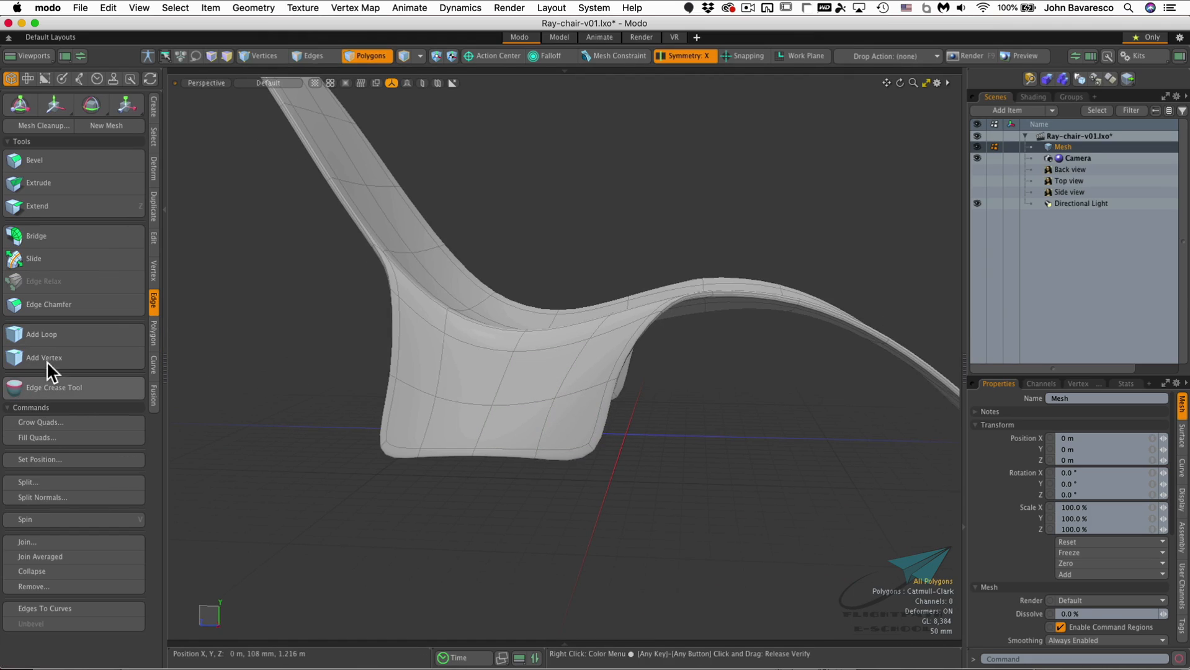
click(51, 335)
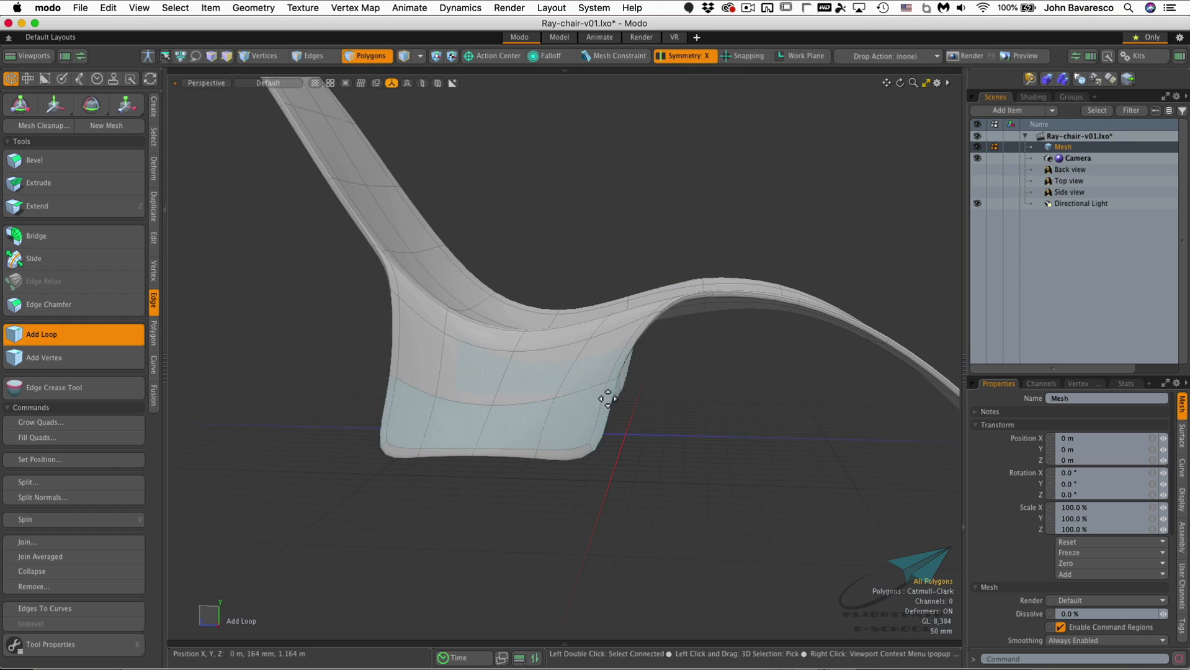
drag(595, 429, 589, 443)
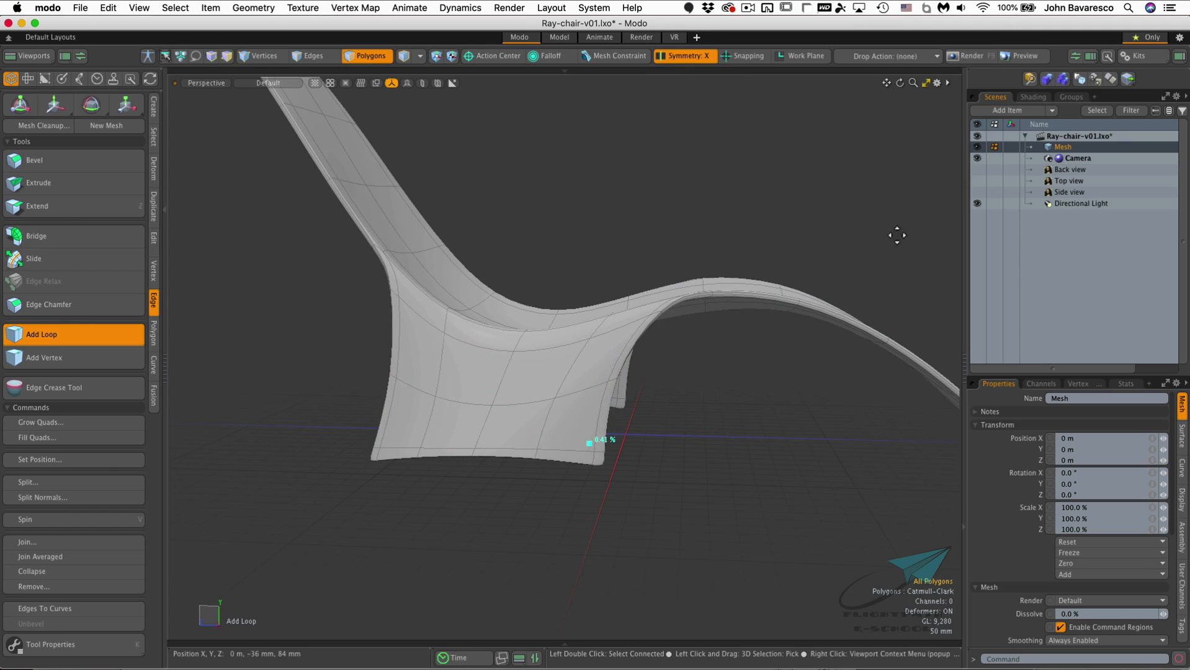
Show the Side view reference image and display the model in the Right view with Wireframe shading
click(977, 192)
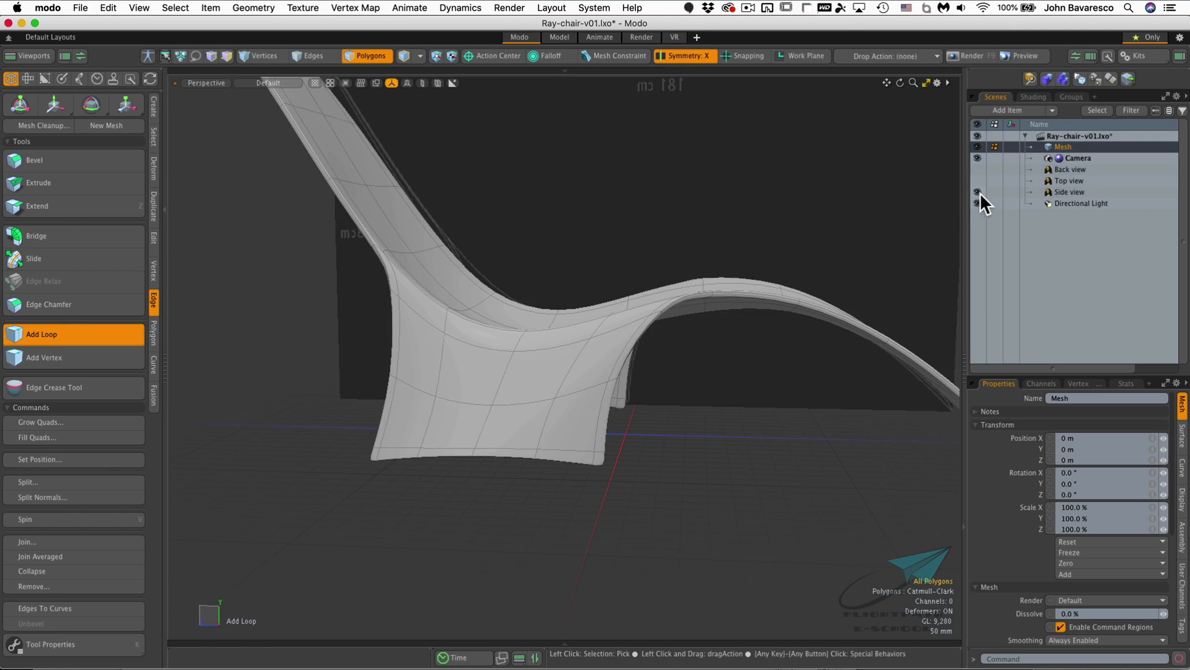
click(292, 81)
click(289, 97)
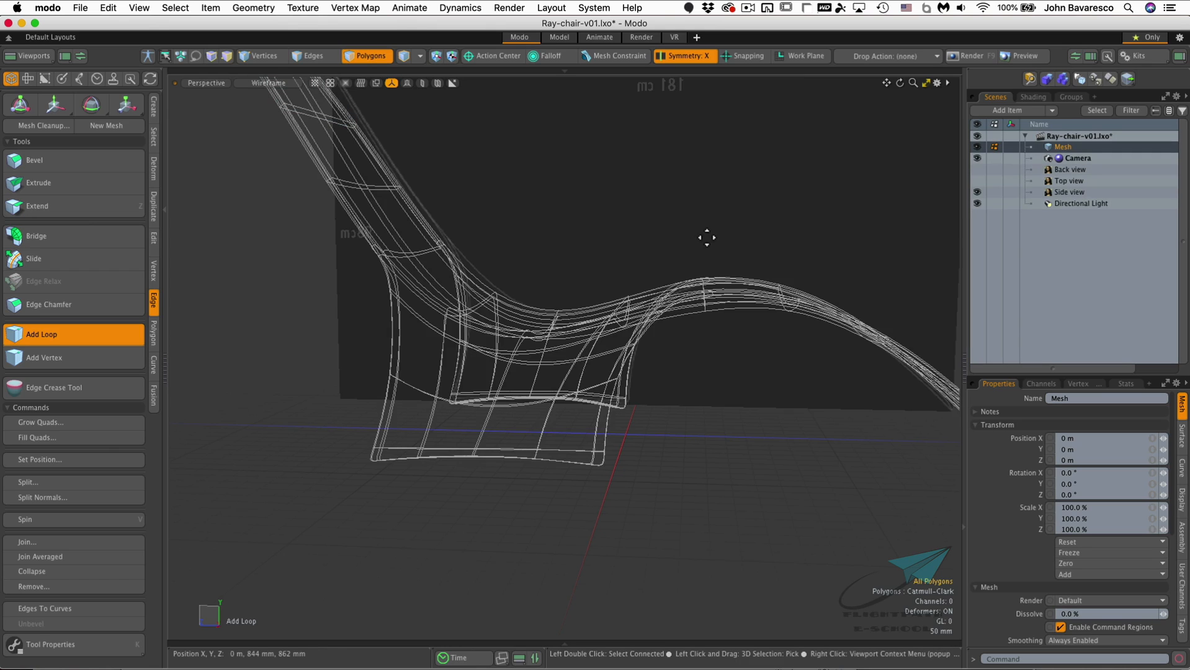
key(ctrl+space)
click(747, 238)
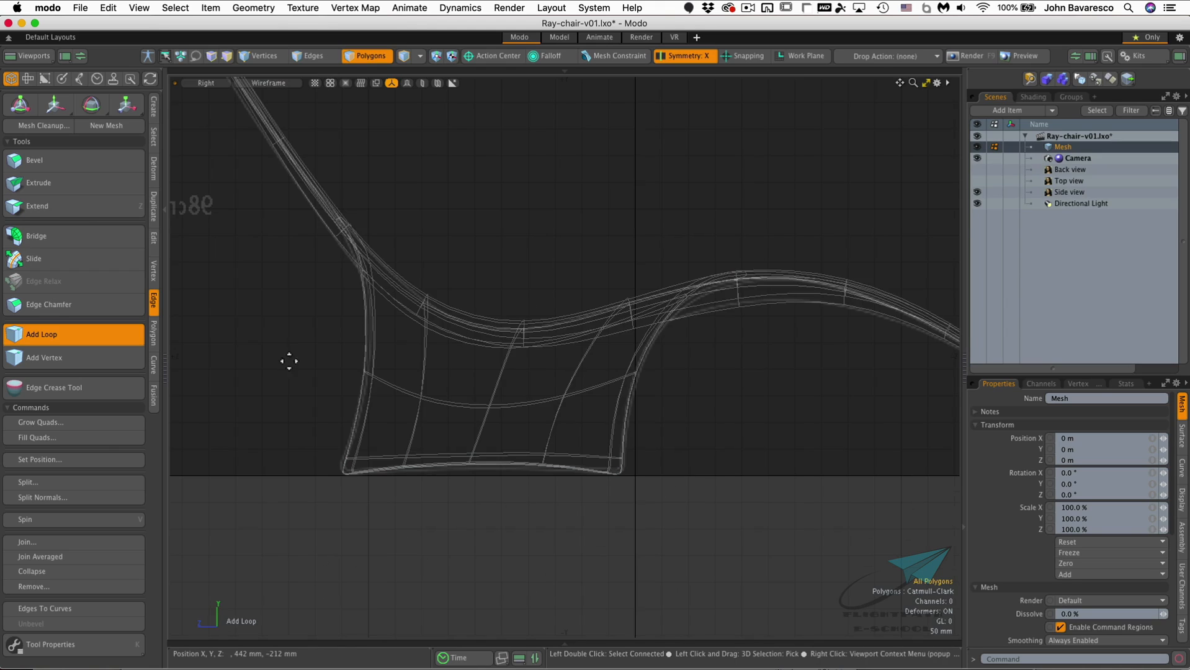
Use Element Move to shift the leg's lower rear corner slightly outward and lower the middle points of its bottom edge
key(t)
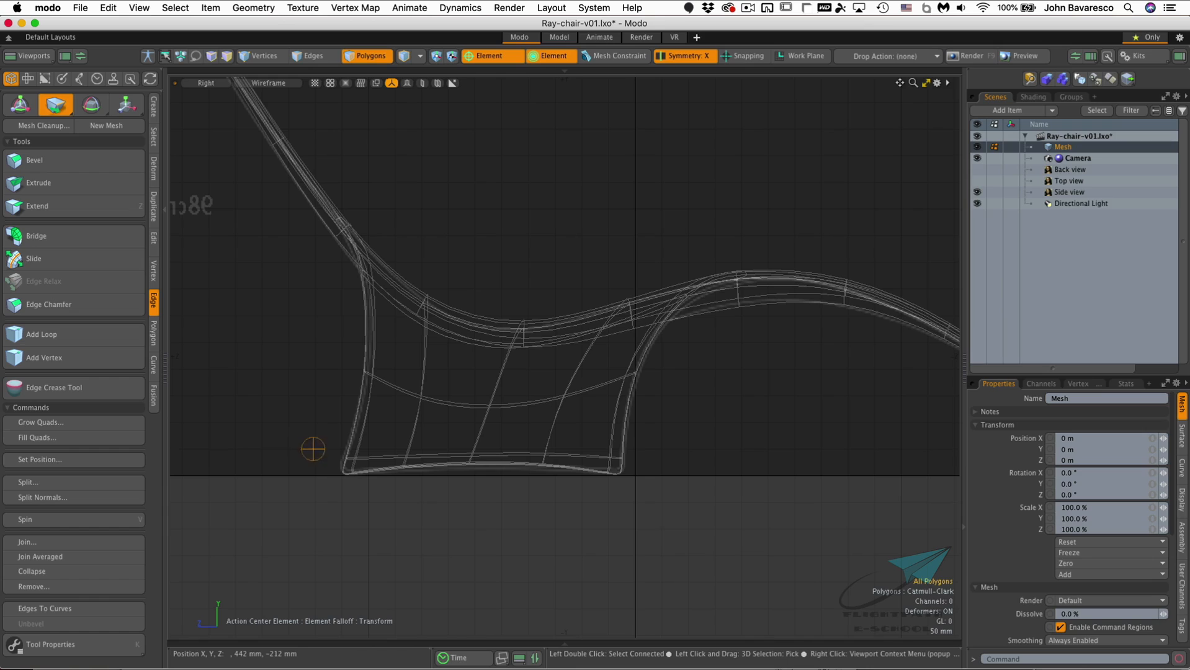
click(344, 473)
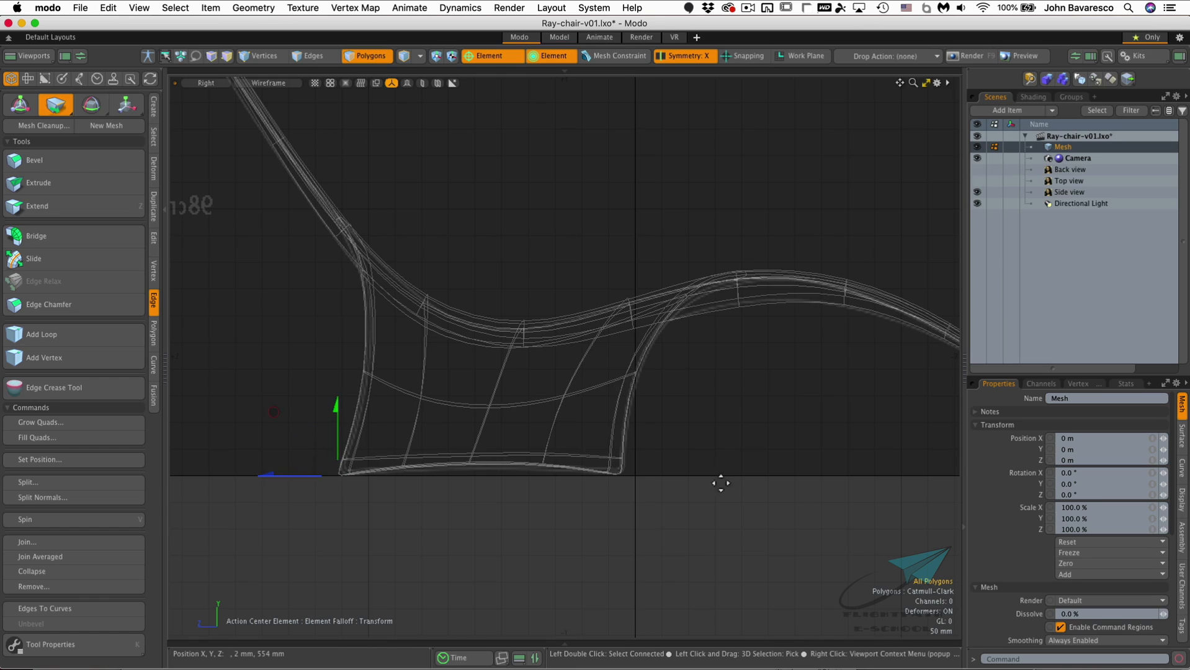
click(470, 463)
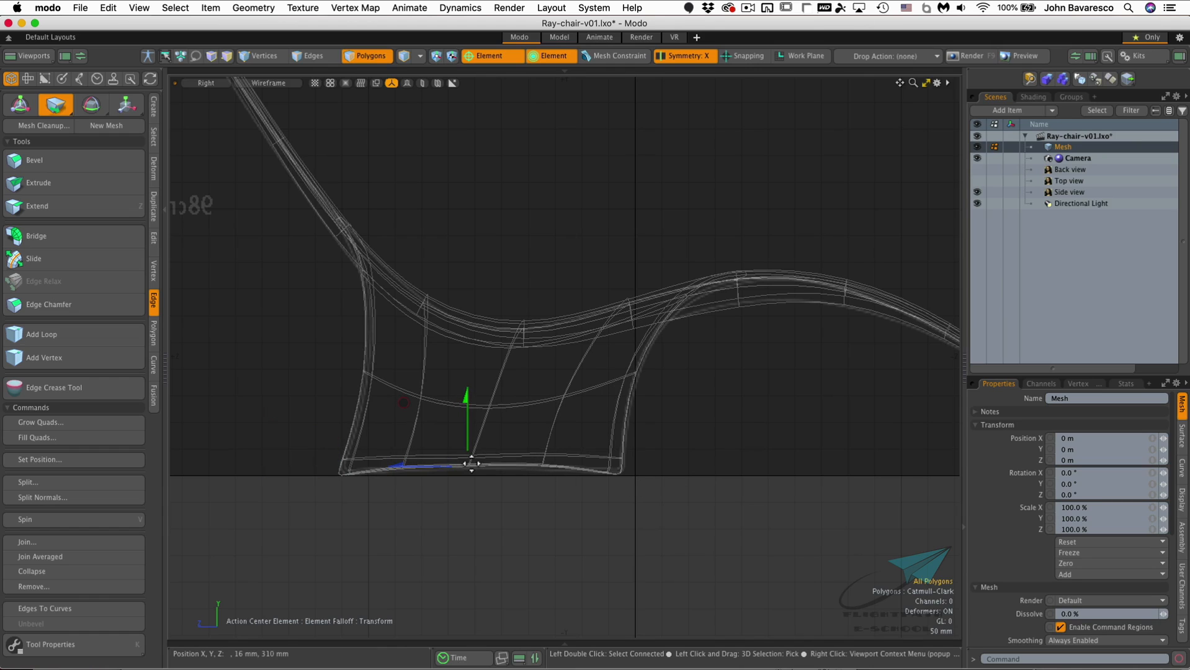
right_drag(495, 464, 600, 459)
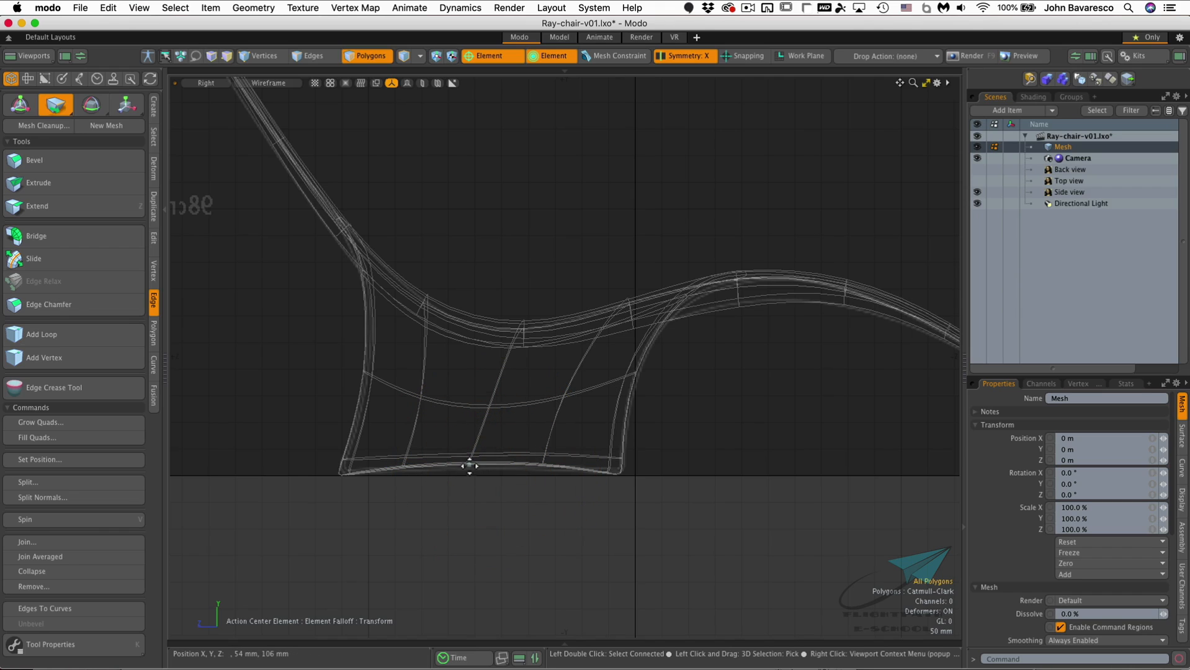
drag(468, 464, 469, 467)
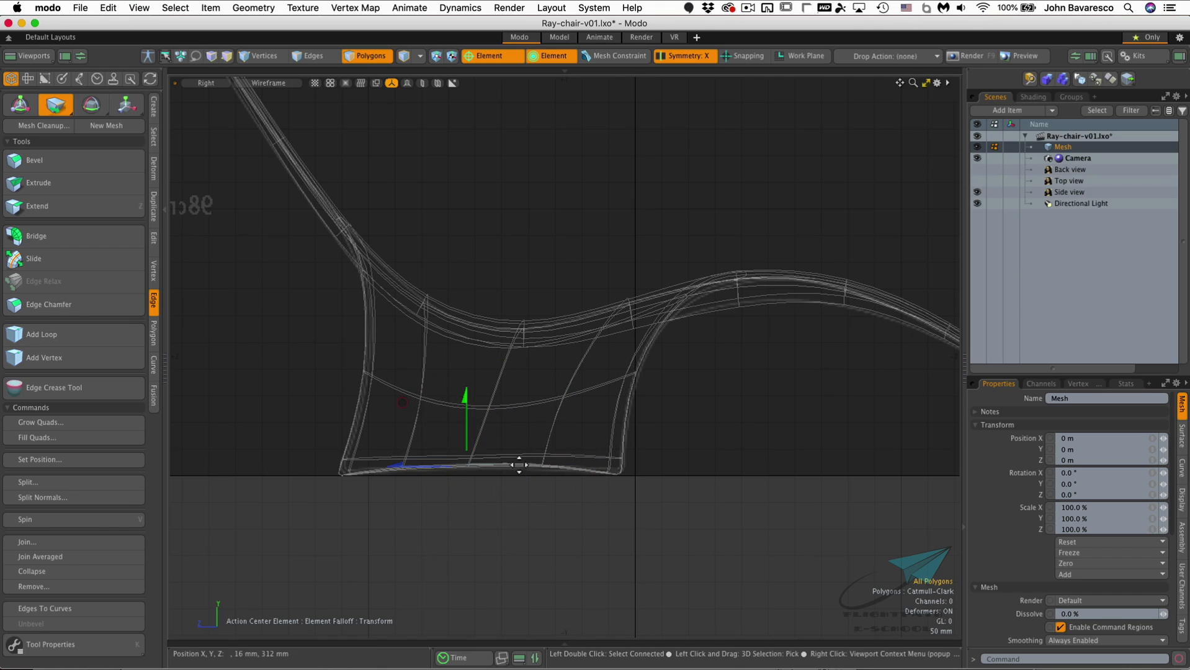
click(541, 466)
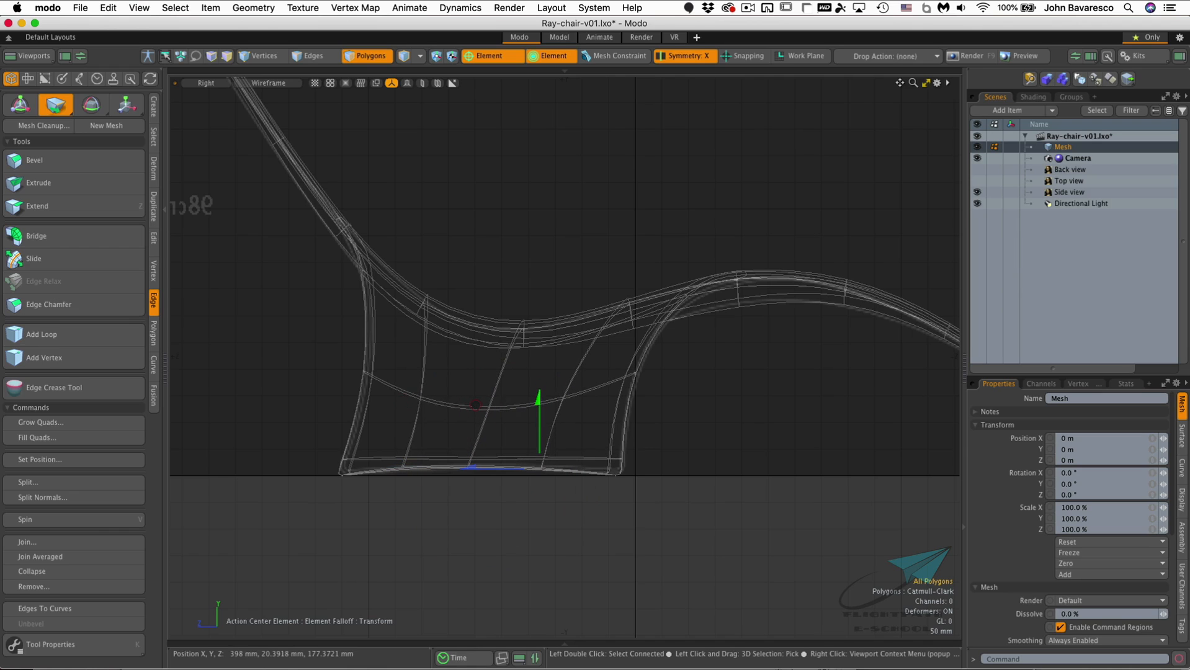
Return to the Perspective view with Default shading and inspect the whole thickened chair
alt+shift+drag(696, 434, 546, 258)
key(ctrl+space)
click(600, 306)
click(281, 83)
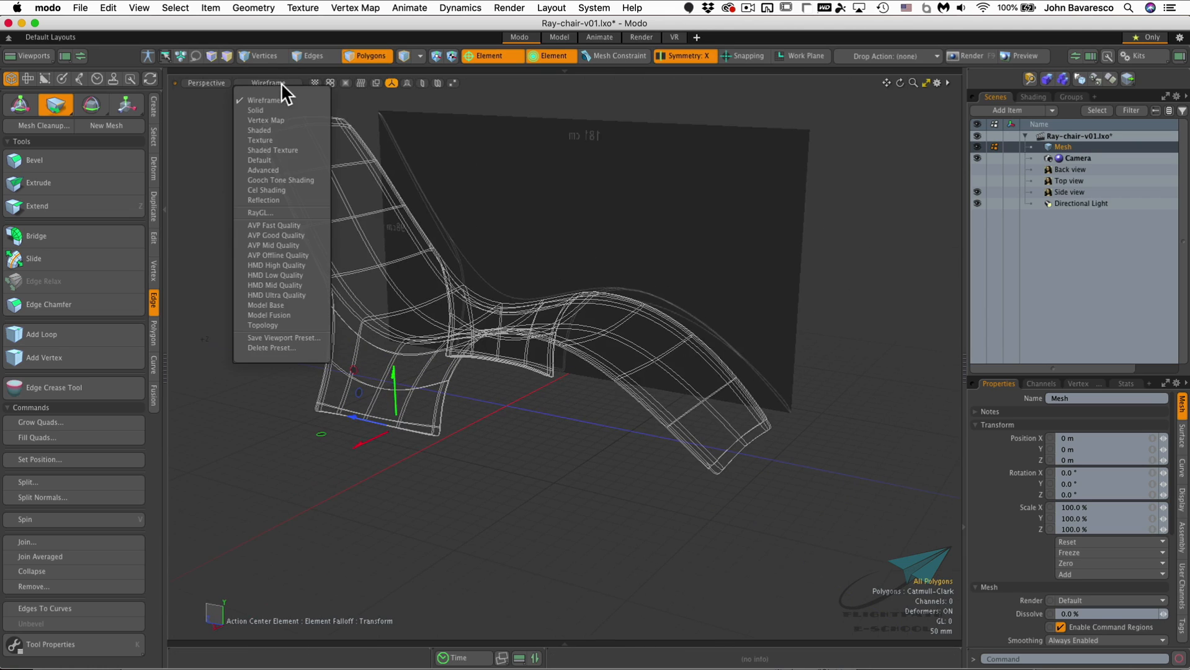
click(283, 156)
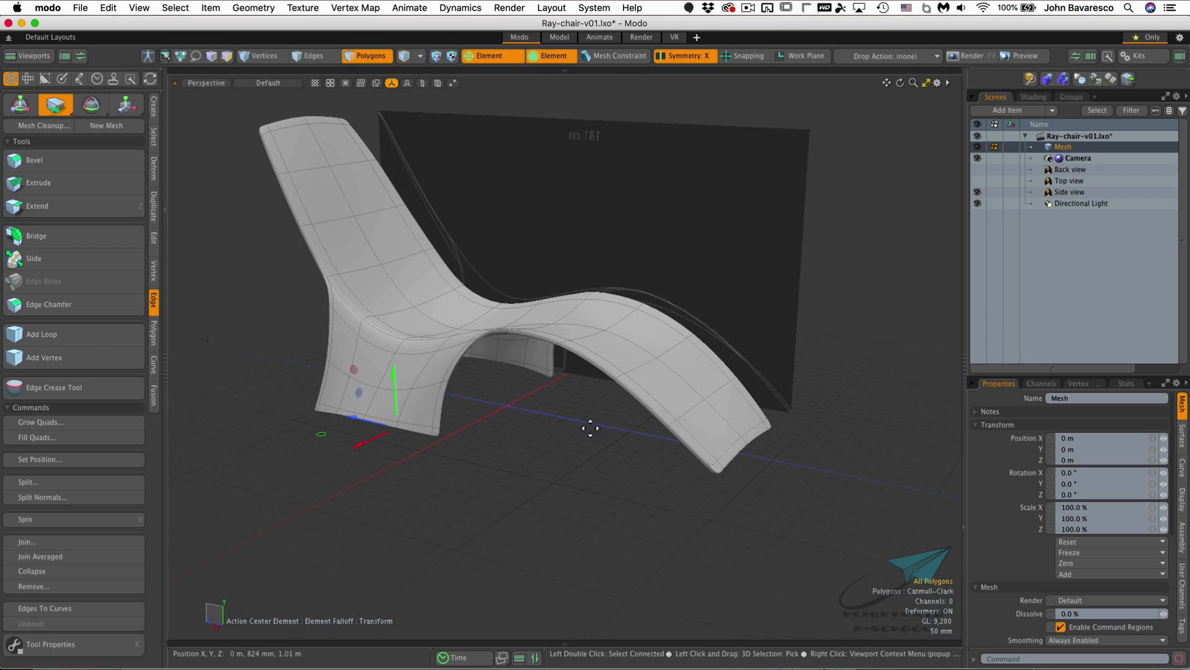
ctrl+alt+drag(351, 153, 395, 157)
alt+drag(586, 243, 629, 266)
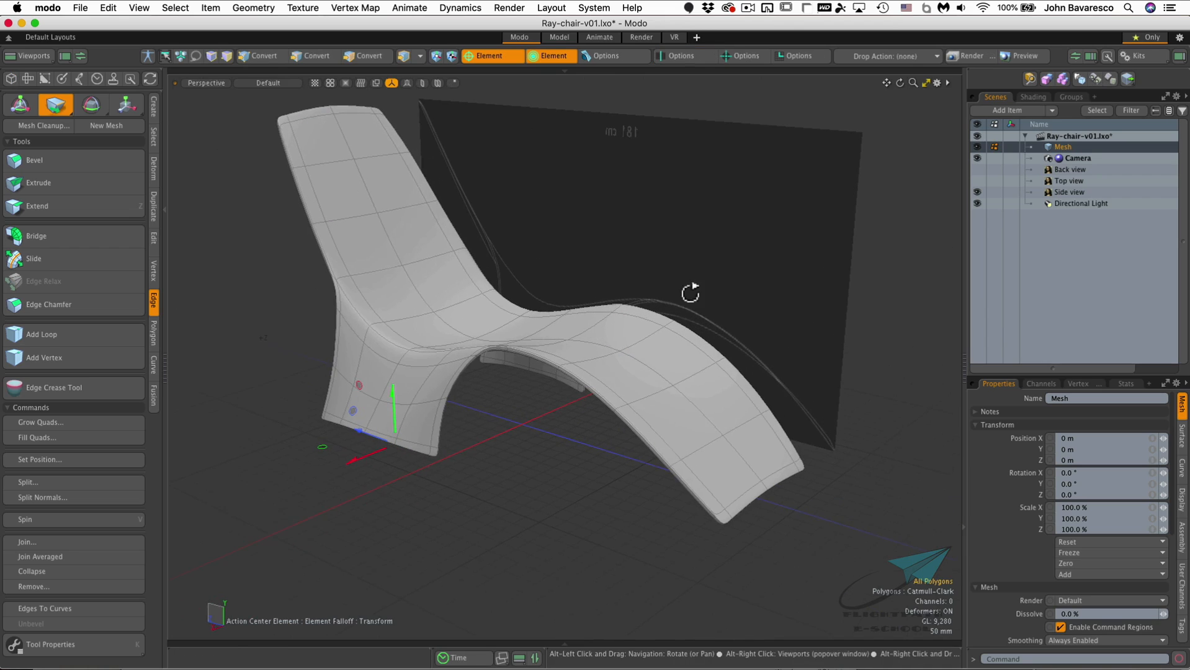
Show the Back view reference image and switch to the Back view, framing the top of the backrest
click(977, 169)
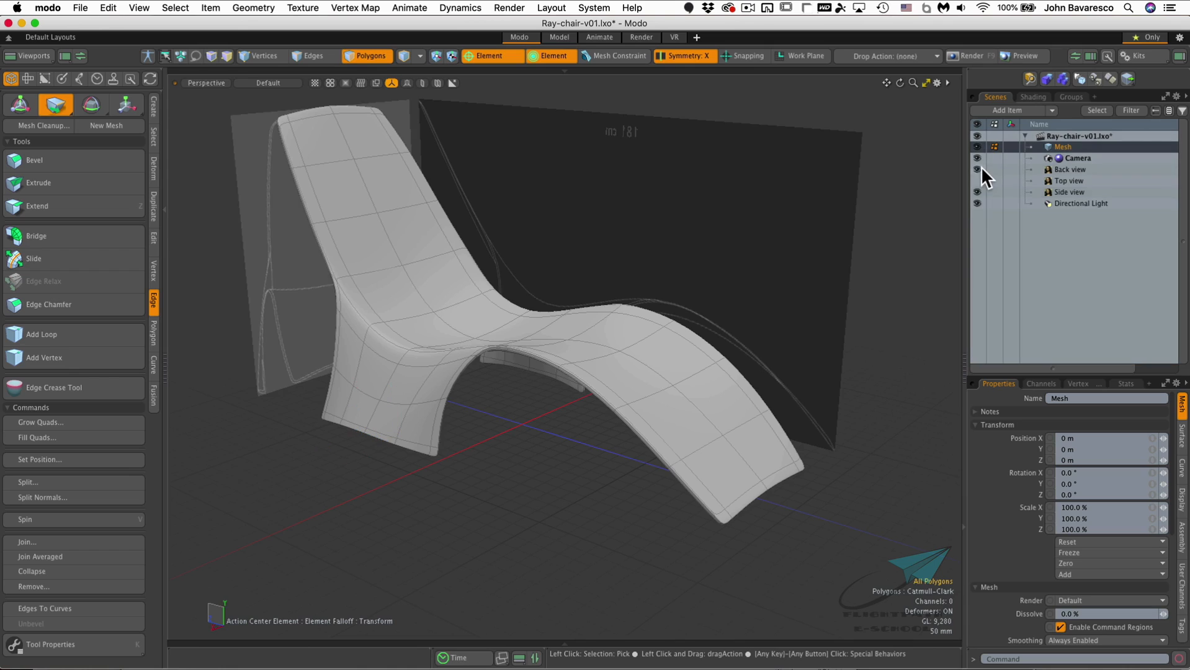
click(208, 82)
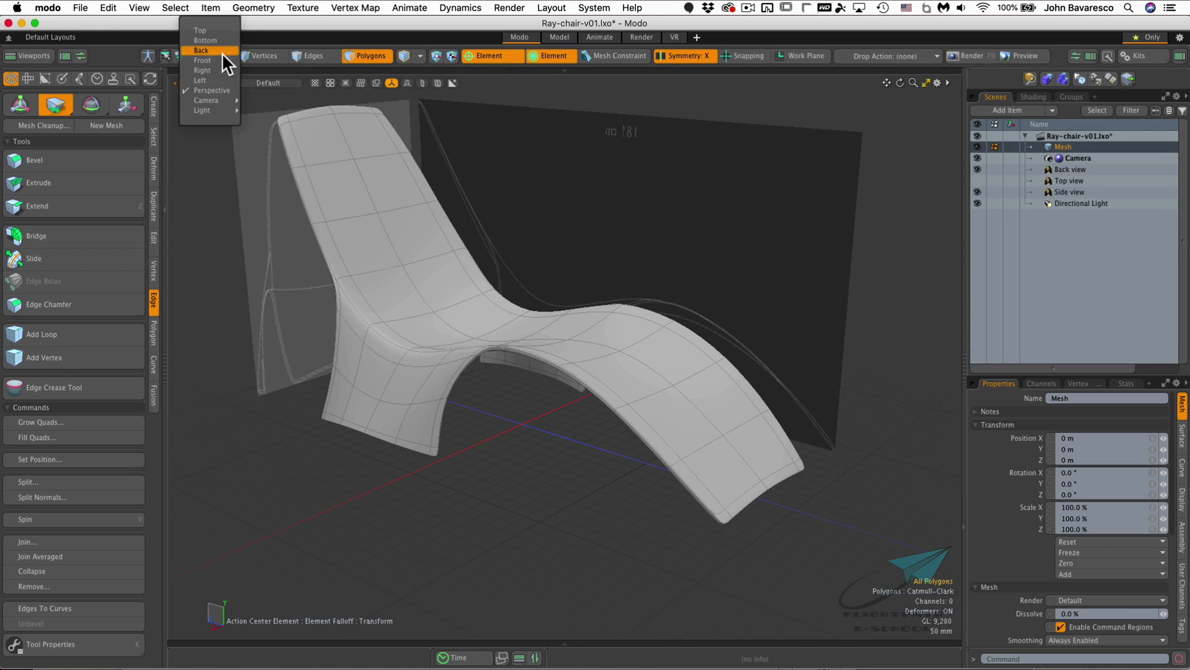
click(222, 52)
alt+shift+drag(549, 146, 526, 328)
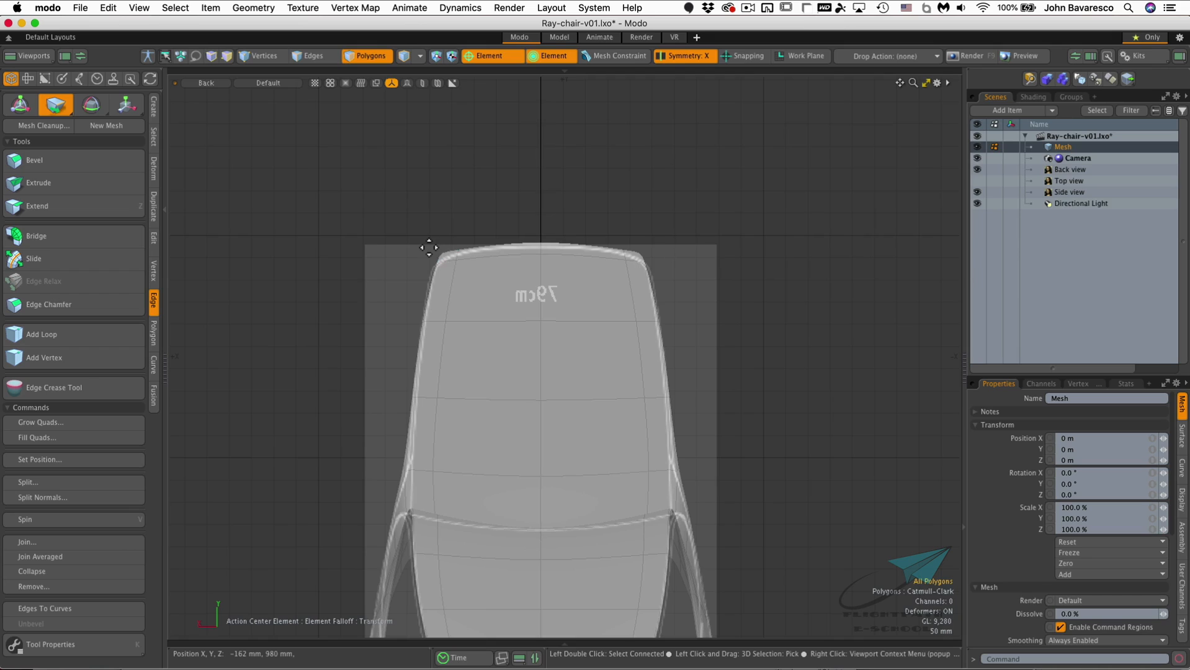
Use Element Move with X symmetry to lower the backrest's top corners slightly to match the Back view reference
key(w)
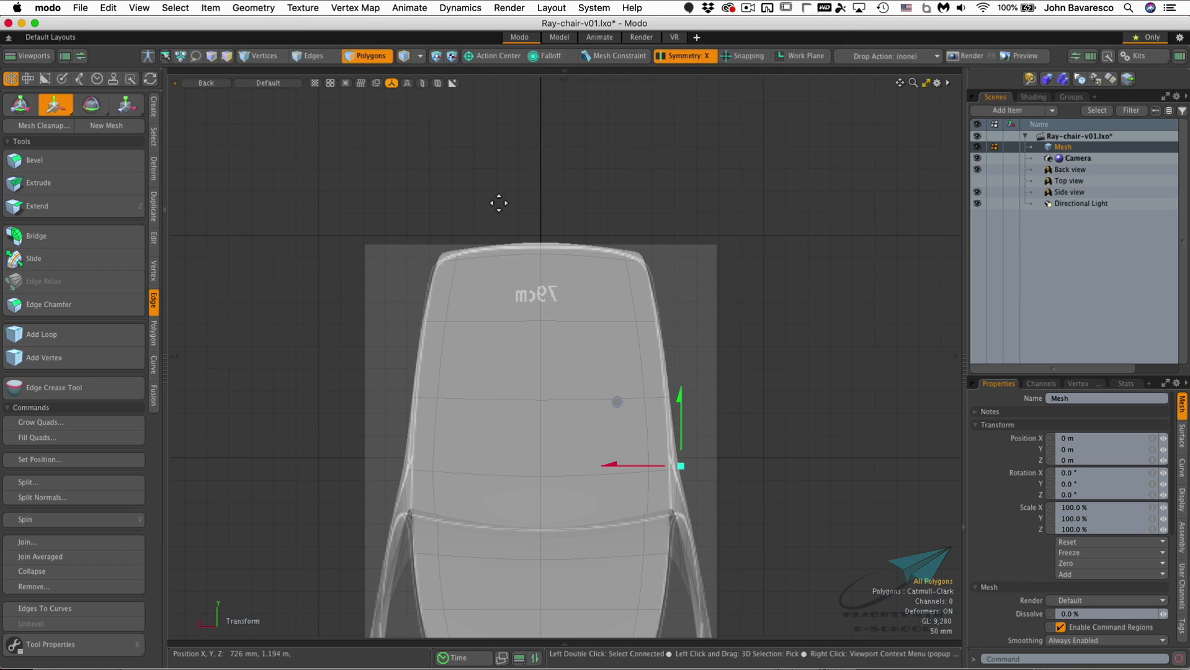
key(t)
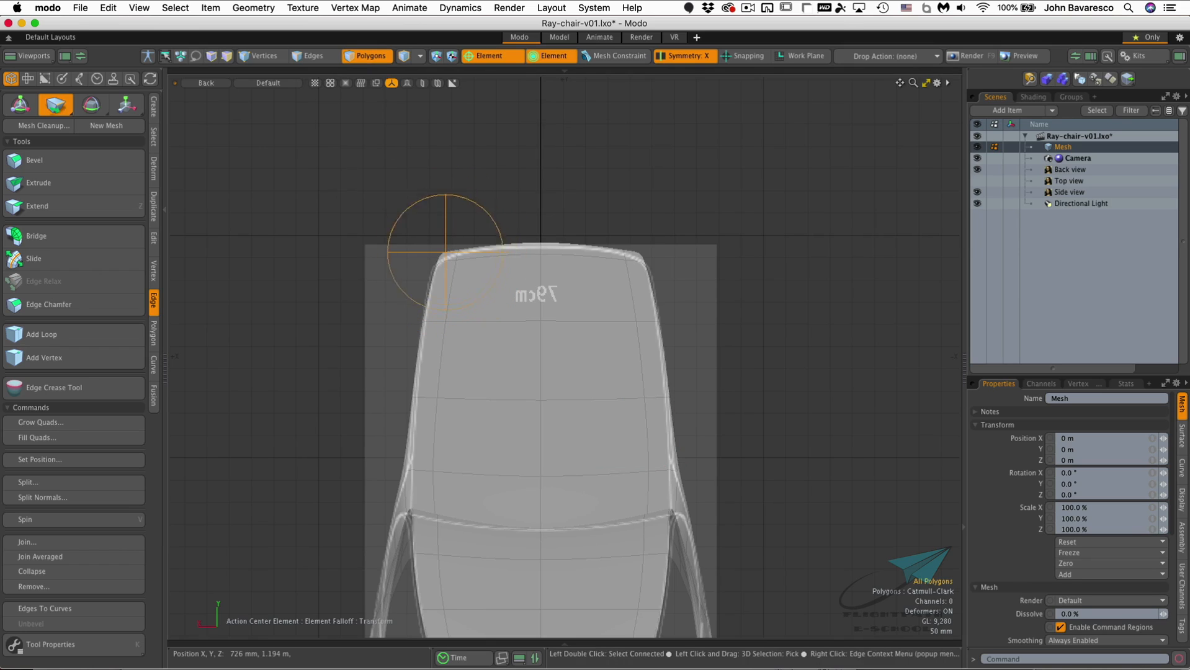
click(442, 255)
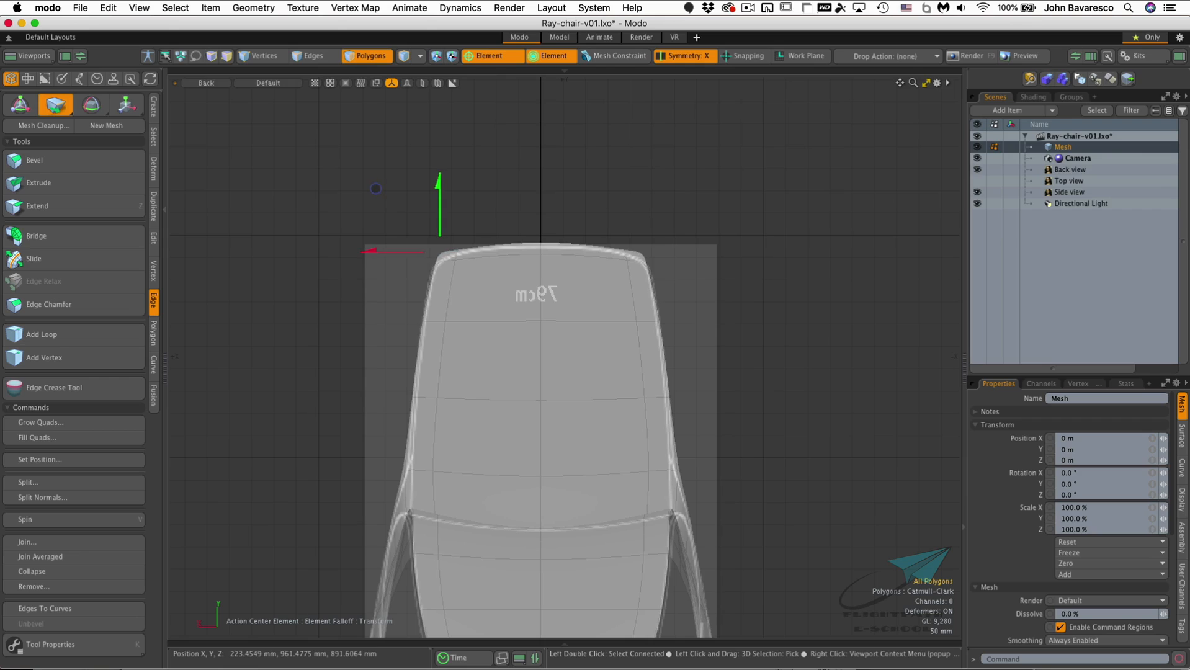
drag(373, 195, 375, 195)
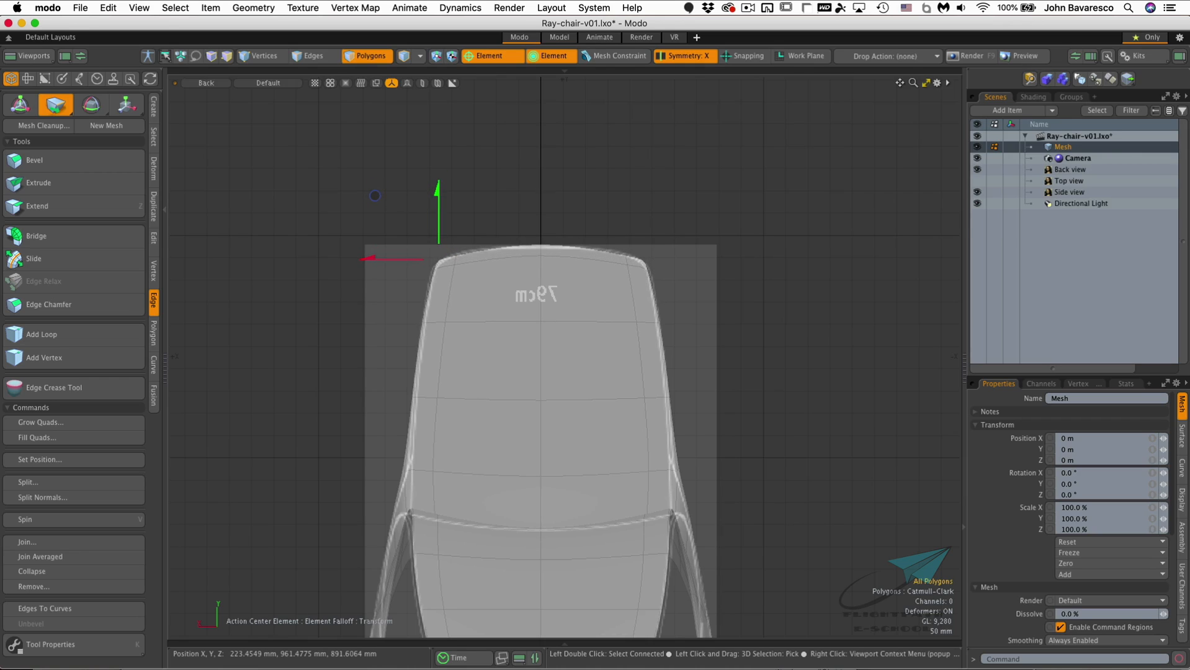
Move the foot end's bottom corners slightly down and outward to match the Back view reference
ctrl+alt+drag(555, 406, 510, 492)
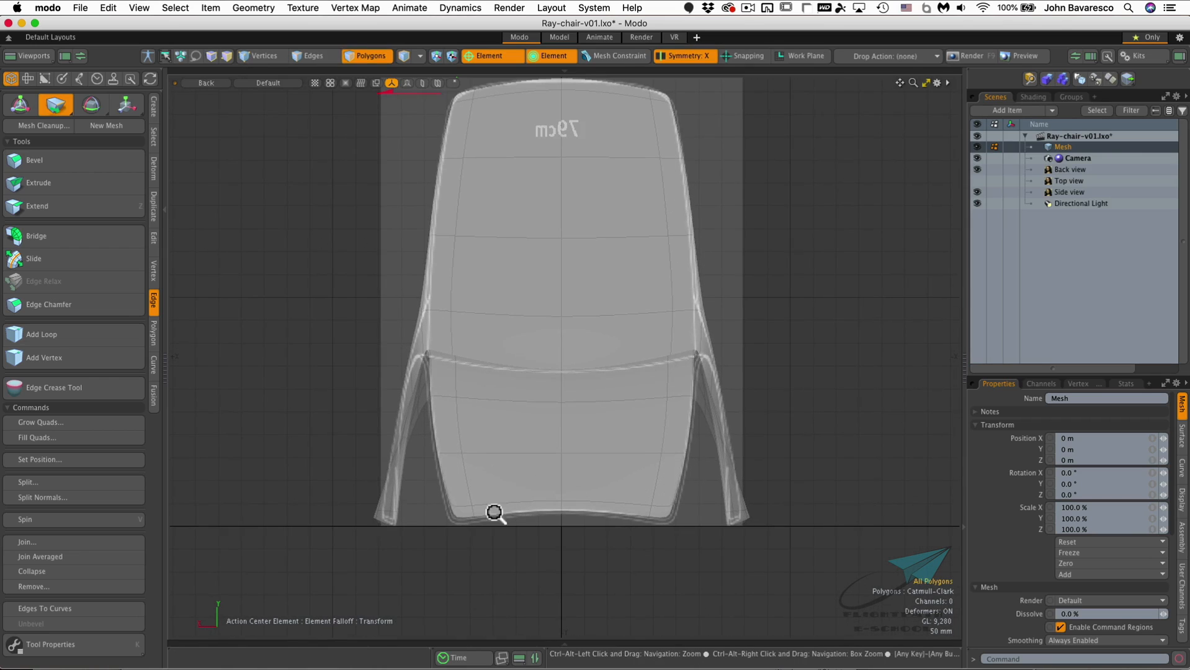
drag(457, 515, 452, 523)
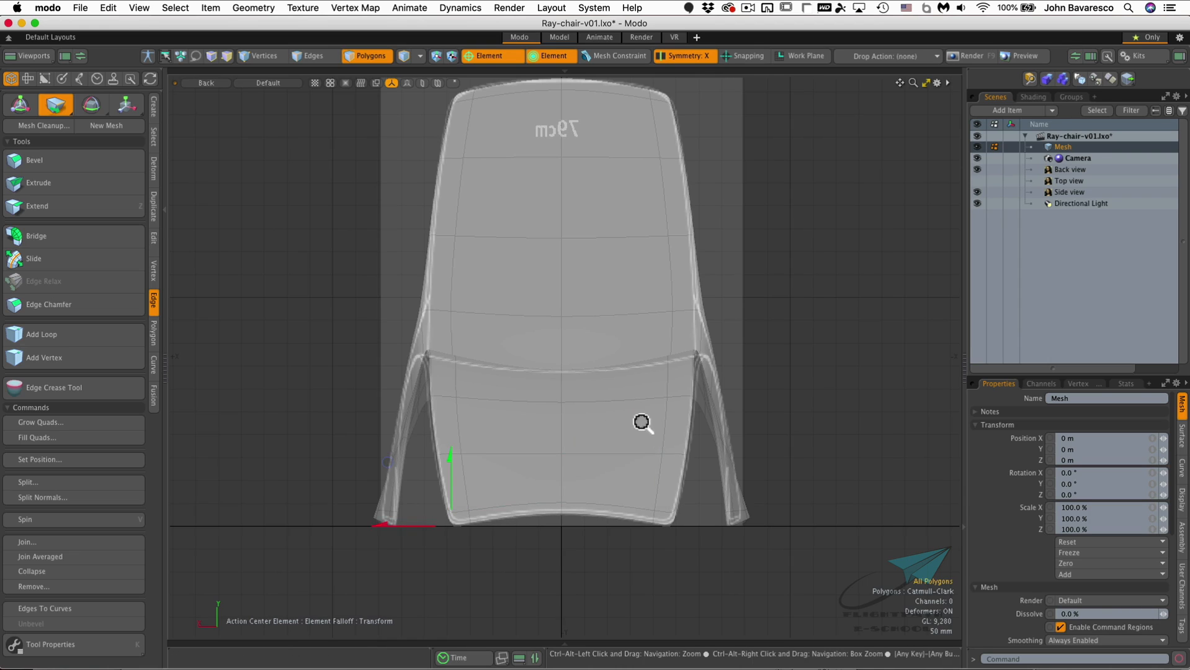
mouse_move(758, 509)
ctrl+alt+mouse_down()
mouse_move(780, 496)
mouse_move(768, 494)
ctrl+alt+mouse_up()
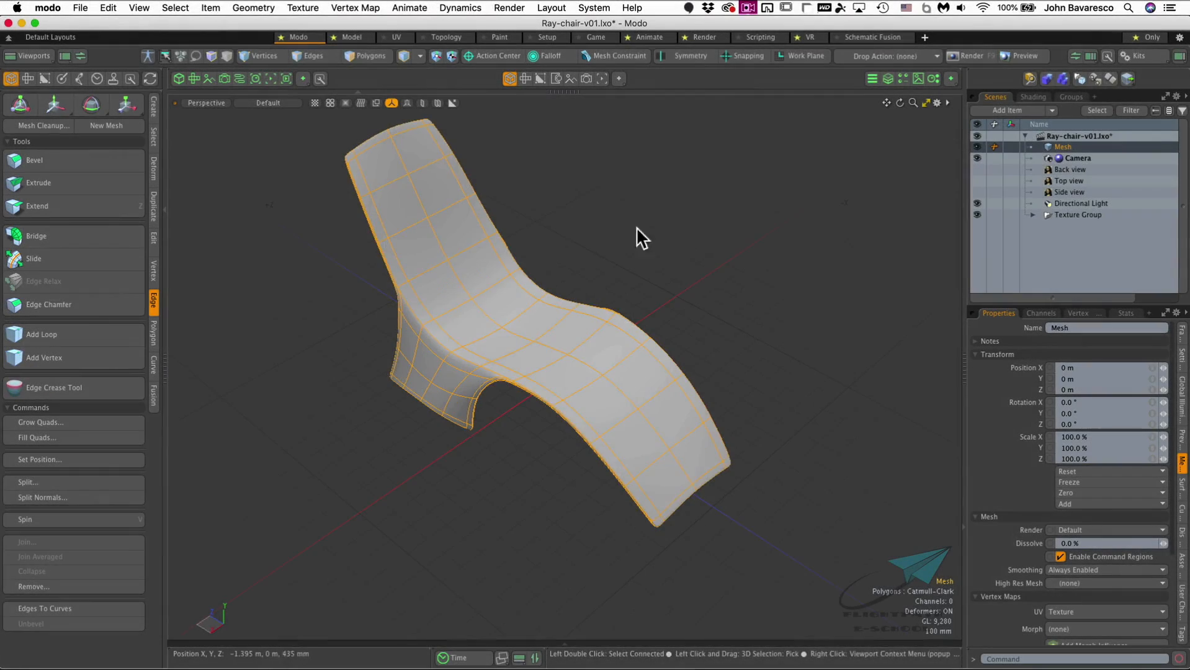
Deselect the mesh and examine the chair's shape from several angles in the Perspective view
alt+drag(637, 236, 484, 203)
click(707, 253)
ctrl+alt+drag(599, 350, 627, 367)
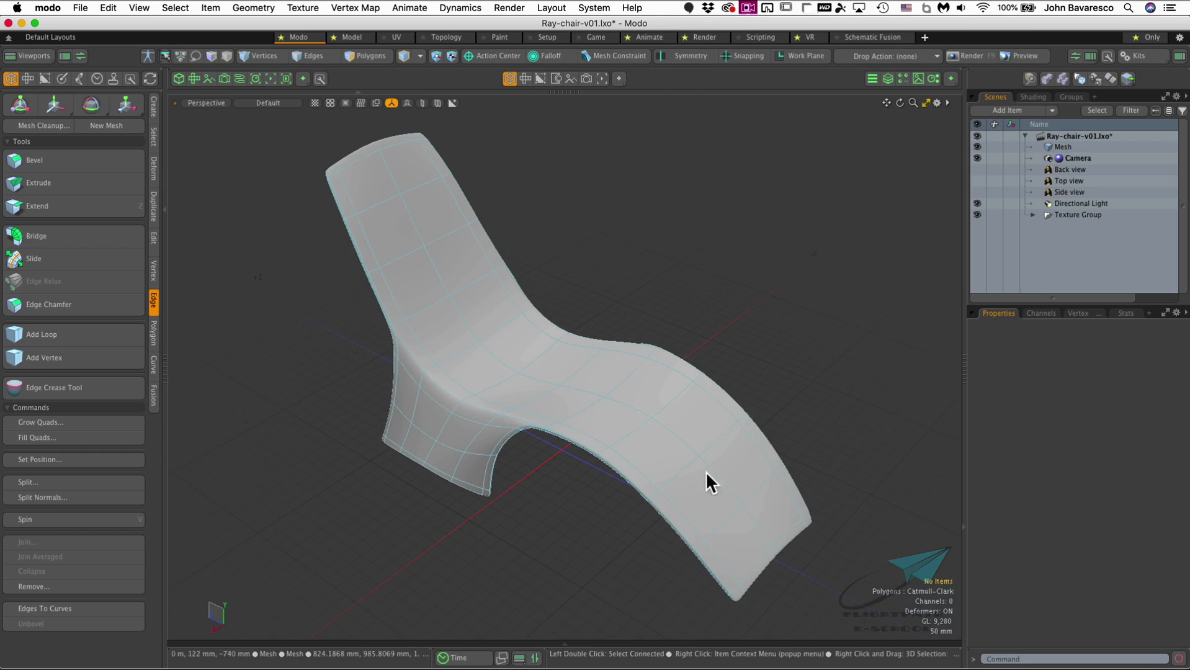
ctrl+alt+drag(491, 356, 410, 380)
alt+drag(530, 292, 555, 364)
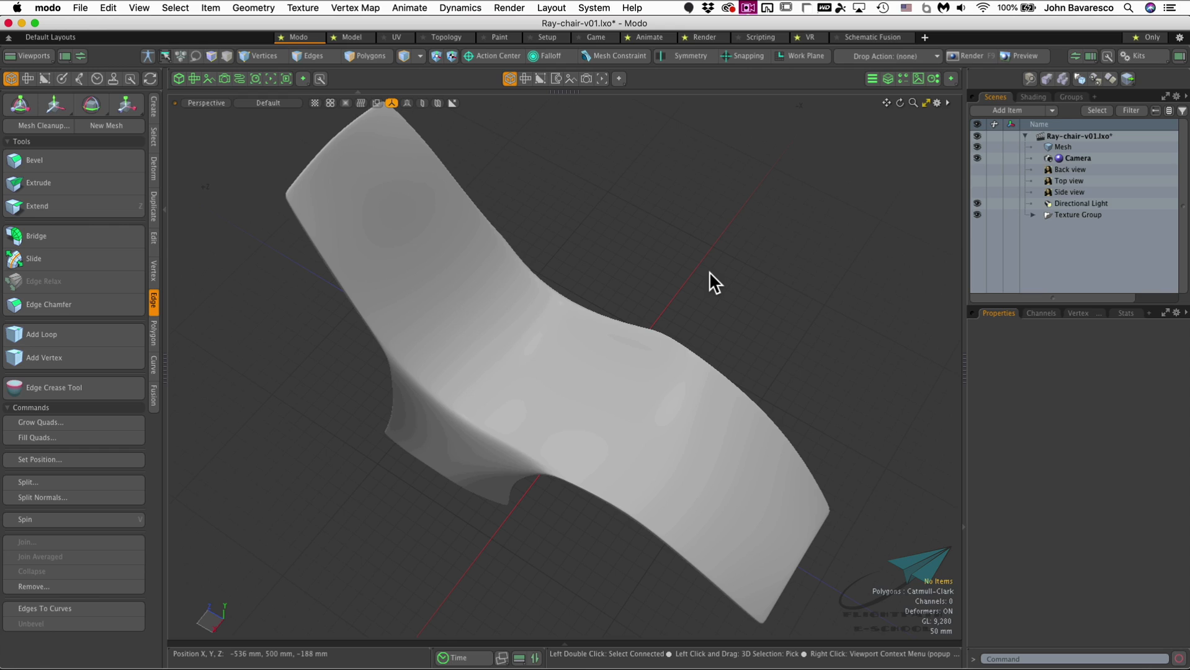
alt+drag(648, 348, 693, 324)
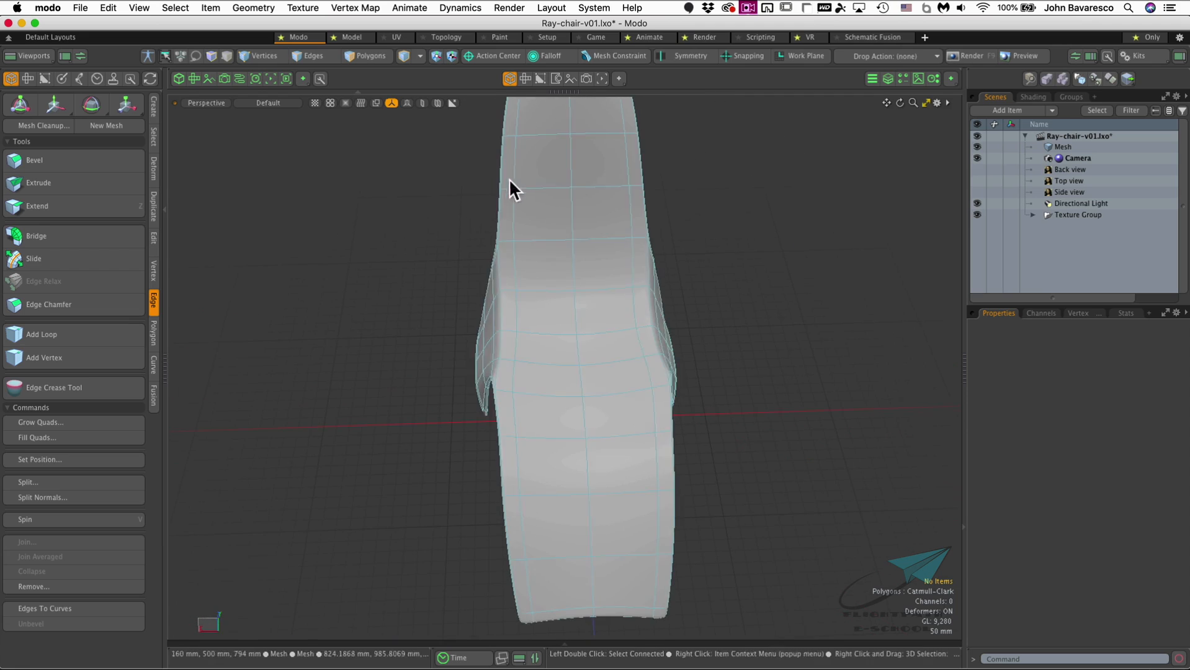
Show the UV tools in the Modo layout and place a UV editor beside the Perspective view
click(397, 37)
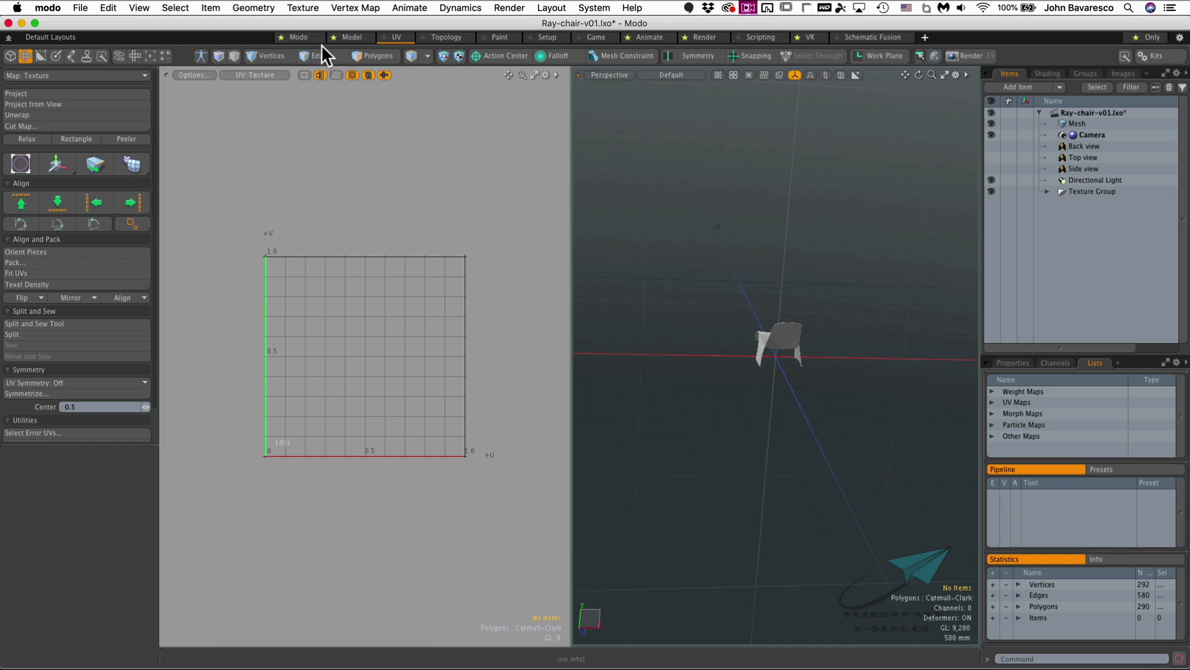
click(306, 36)
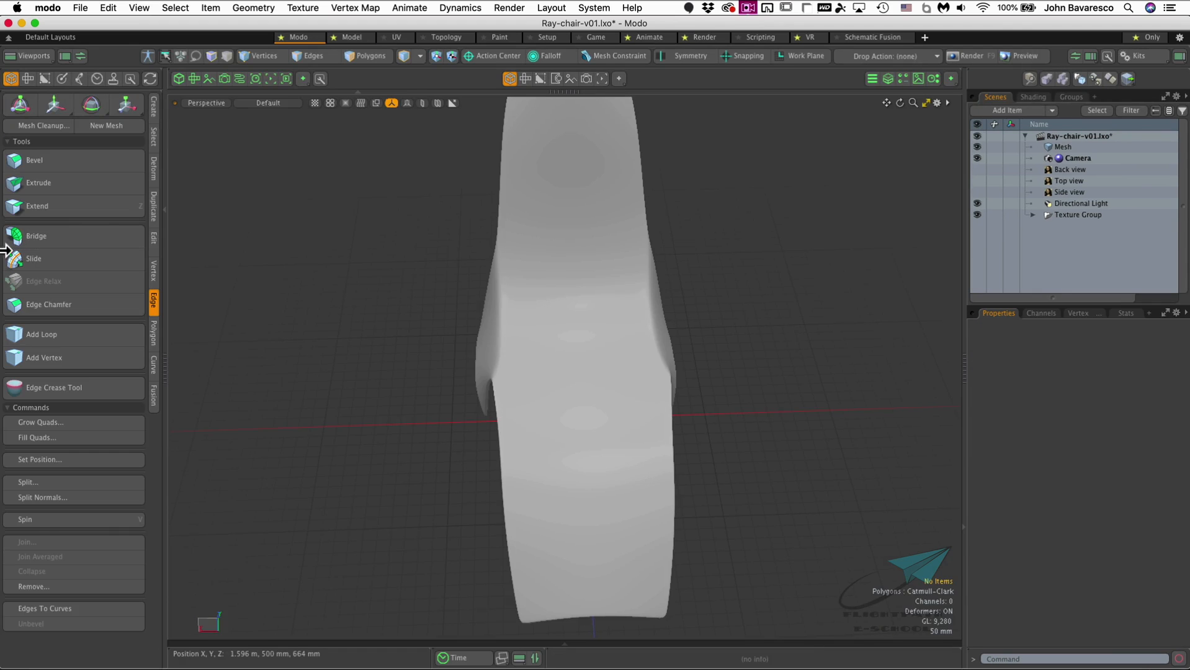
click(27, 79)
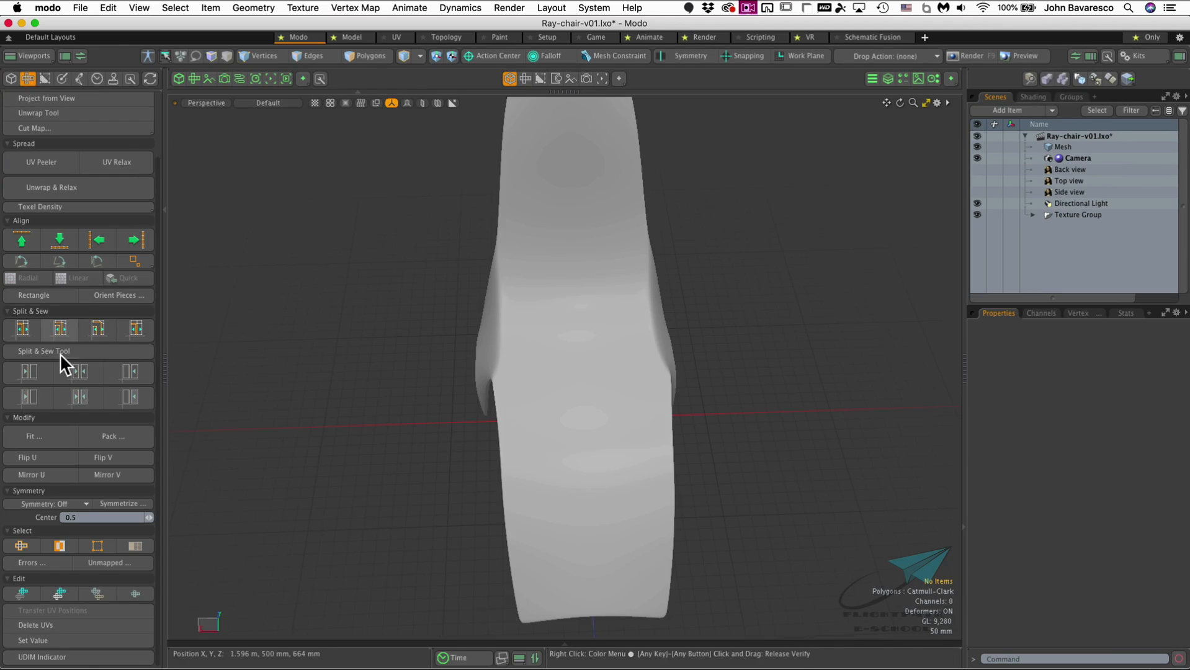
click(196, 78)
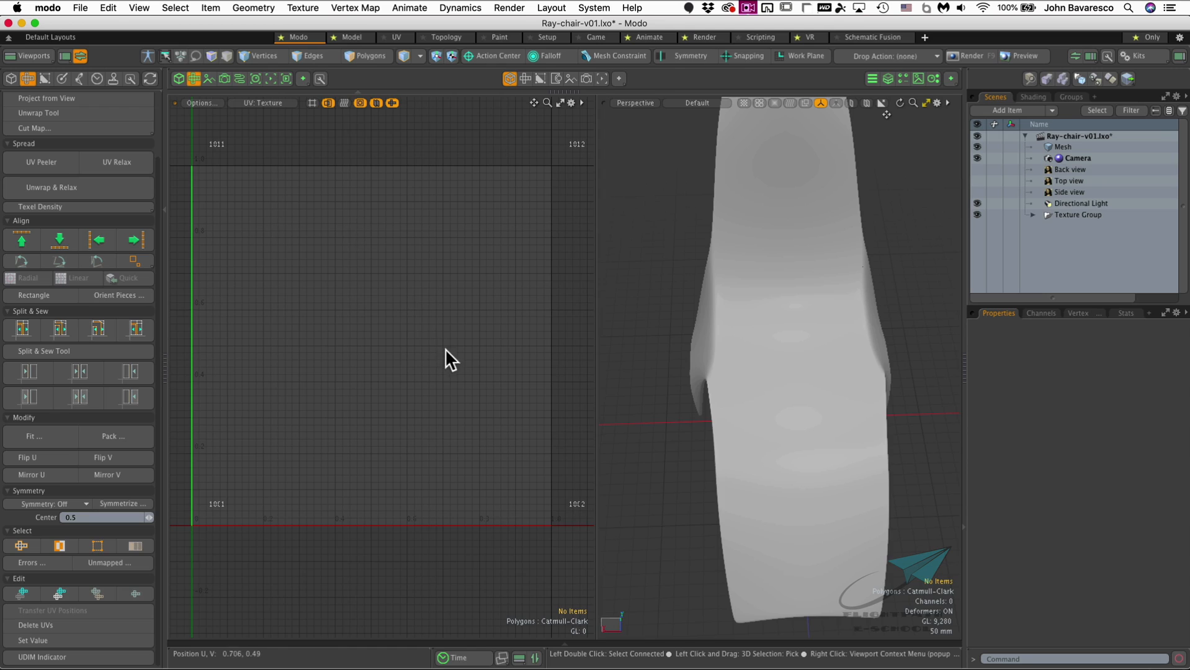
ctrl+alt+drag(441, 357, 457, 365)
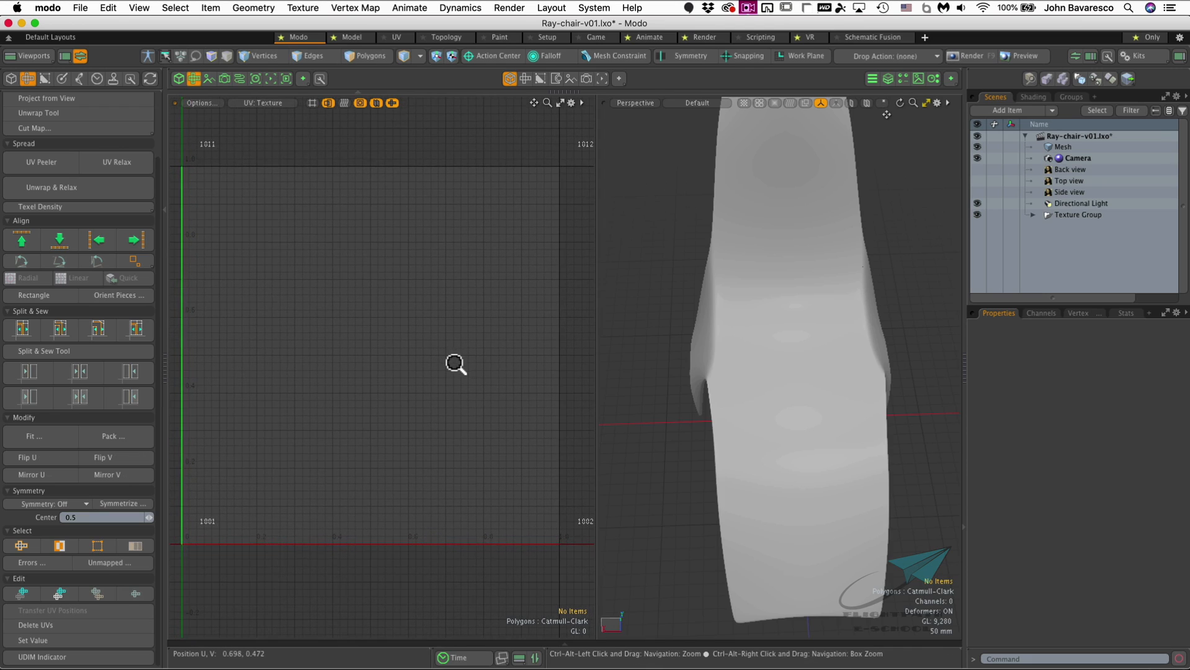
Check which UV maps are available for the UV editor
alt+drag(824, 323, 727, 308)
click(281, 102)
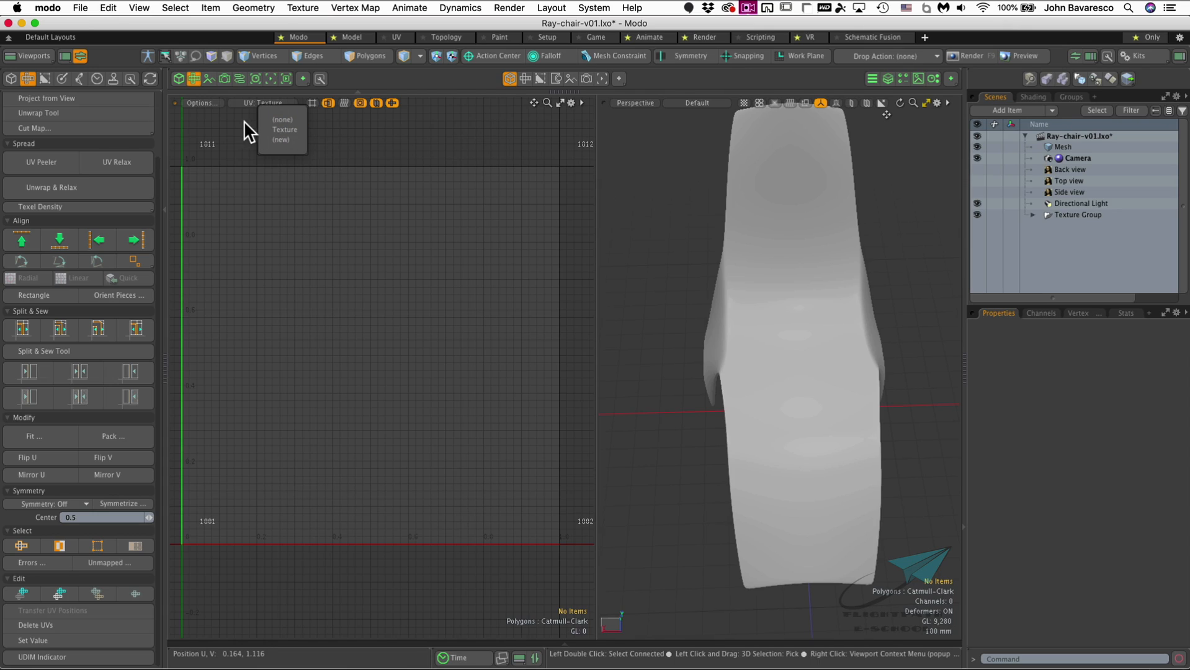
click(224, 132)
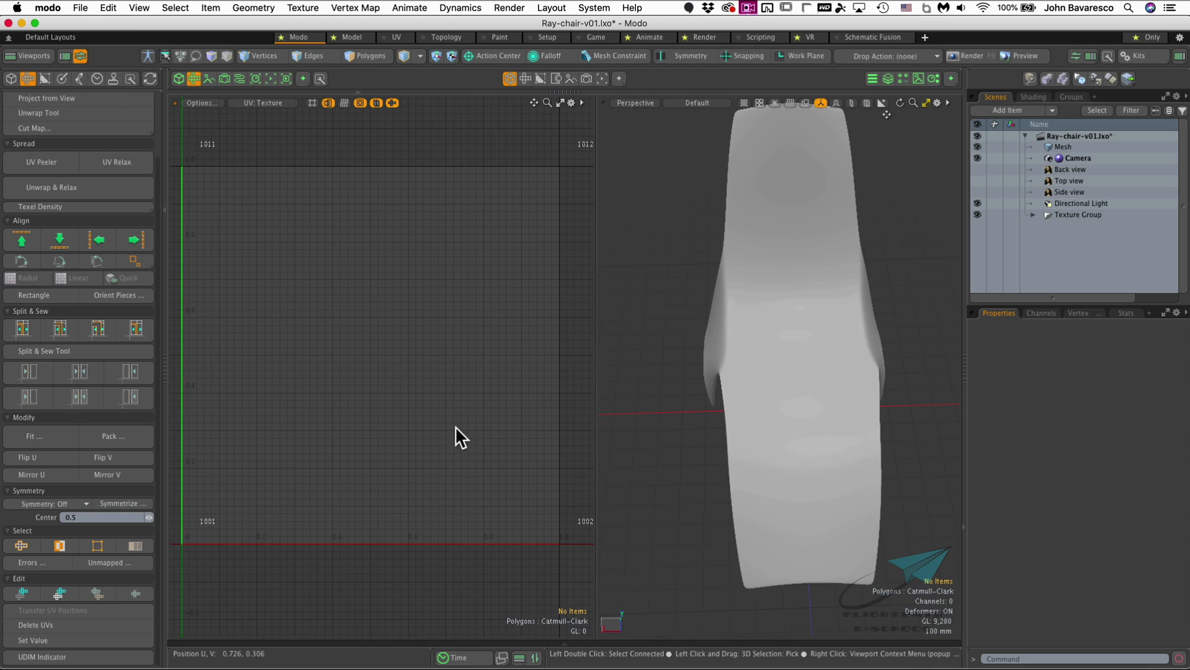
ctrl+alt+drag(427, 332, 482, 335)
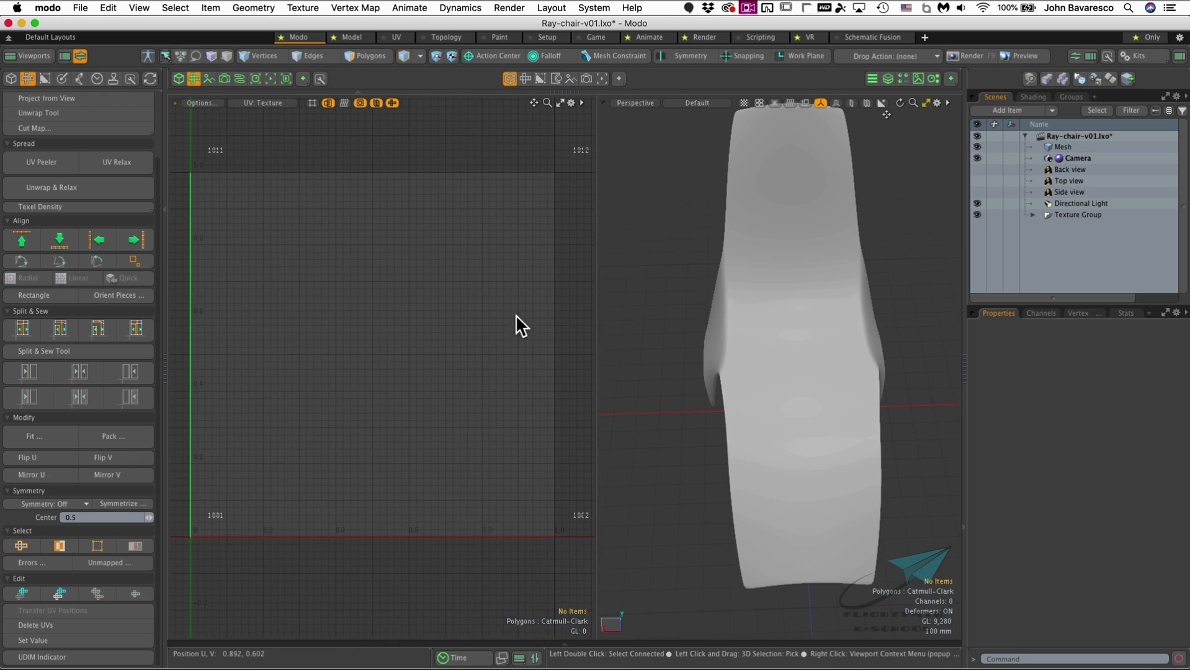
In Edges mode, select the full edge loop running along the middle of the shell's thin rim
alt+drag(879, 425, 909, 307)
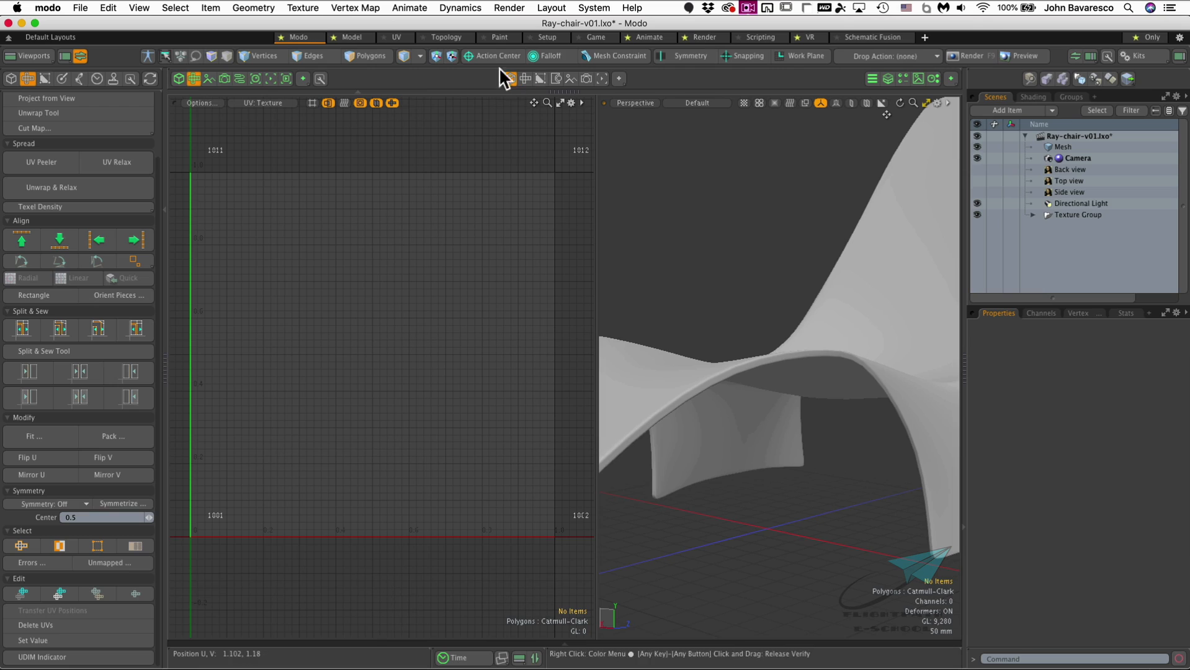
click(307, 55)
ctrl+alt+drag(796, 393, 844, 292)
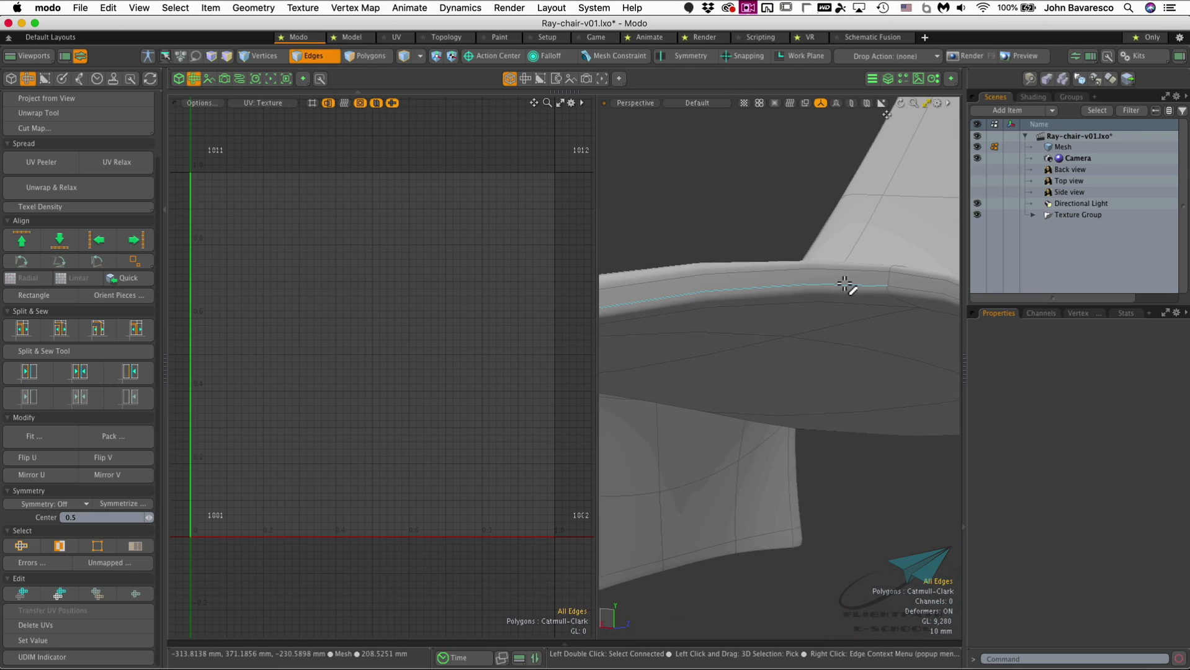
double_click(846, 286)
ctrl+alt+drag(810, 337, 683, 393)
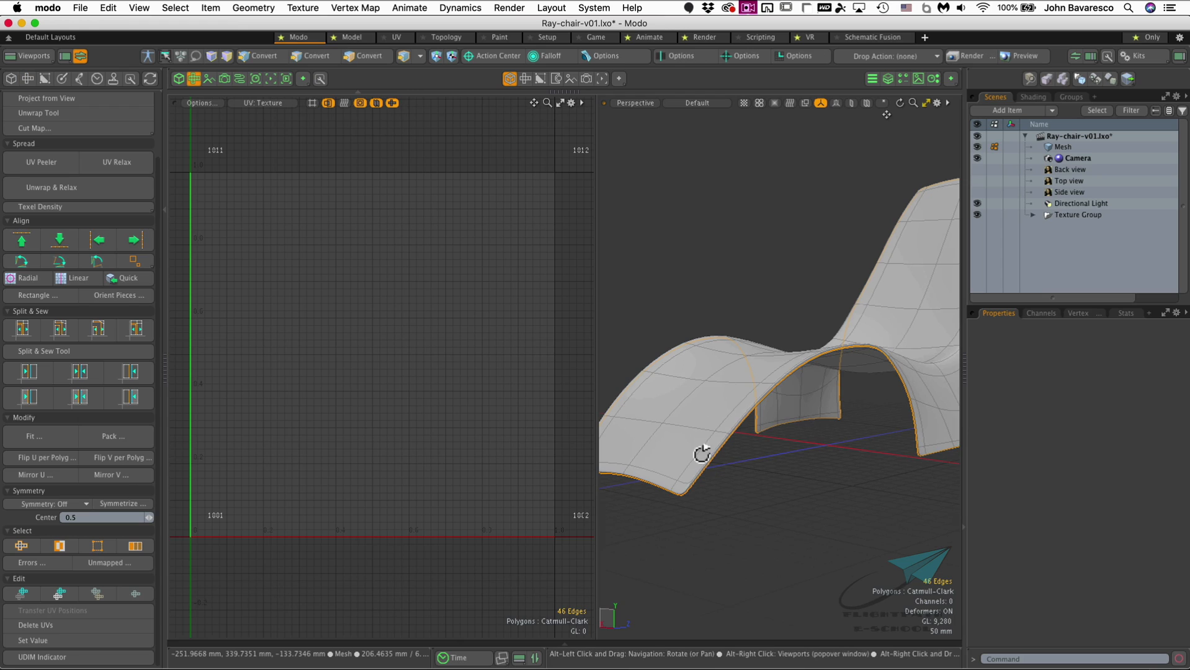
Unwrap and relax the chair's UVs using the selected rim edge loop as the seam
alt+drag(759, 449, 917, 404)
mouse_move(815, 523)
alt+mouse_down()
mouse_move(897, 425)
mouse_move(874, 478)
mouse_move(835, 510)
alt+mouse_up()
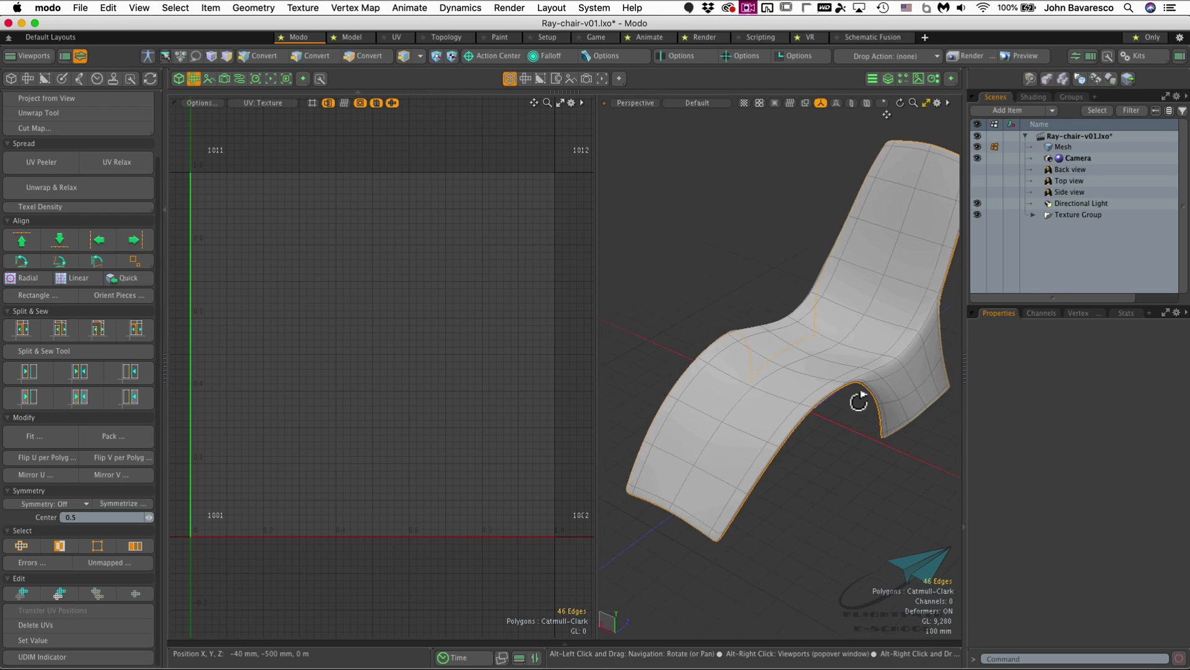
ctrl+alt+drag(861, 402, 883, 390)
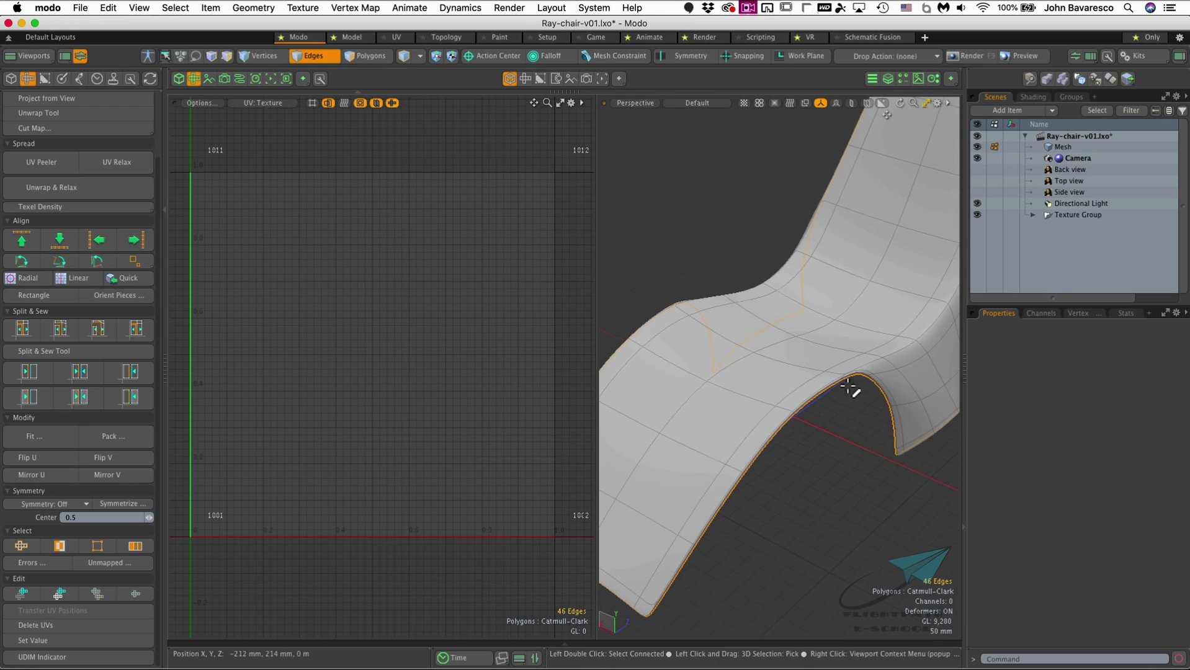
mouse_move(844, 430)
ctrl+alt+mouse_down()
mouse_move(791, 496)
mouse_move(837, 297)
mouse_move(821, 444)
mouse_move(836, 433)
mouse_move(836, 285)
mouse_move(847, 453)
ctrl+alt+mouse_up()
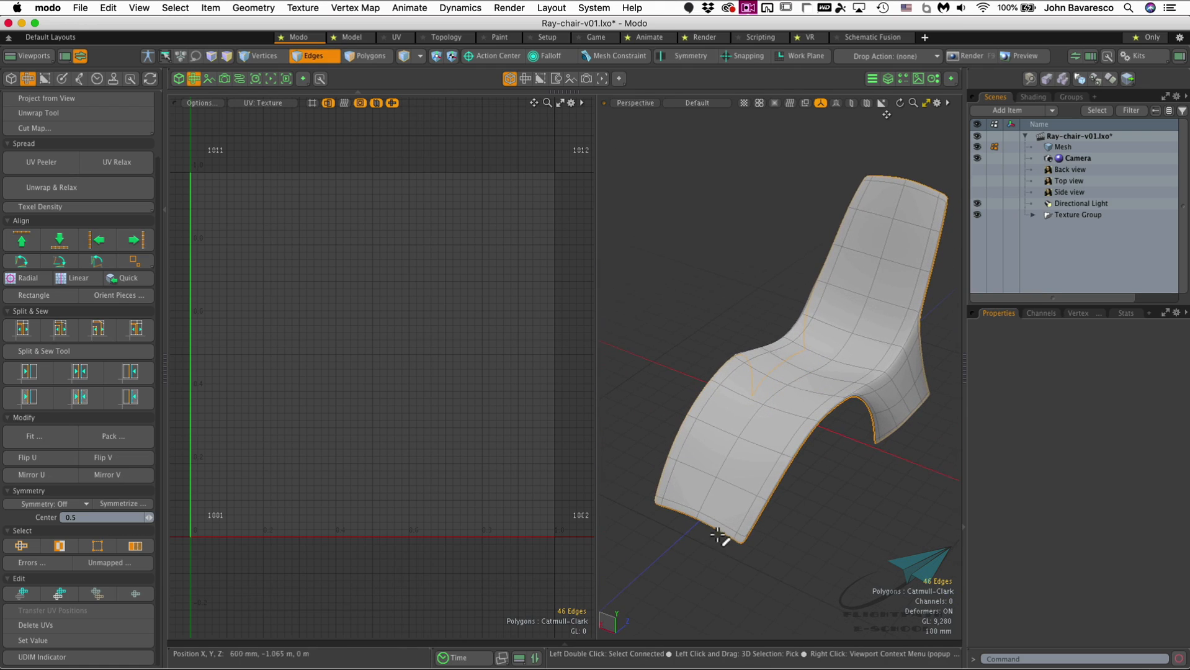
alt+drag(834, 364, 768, 348)
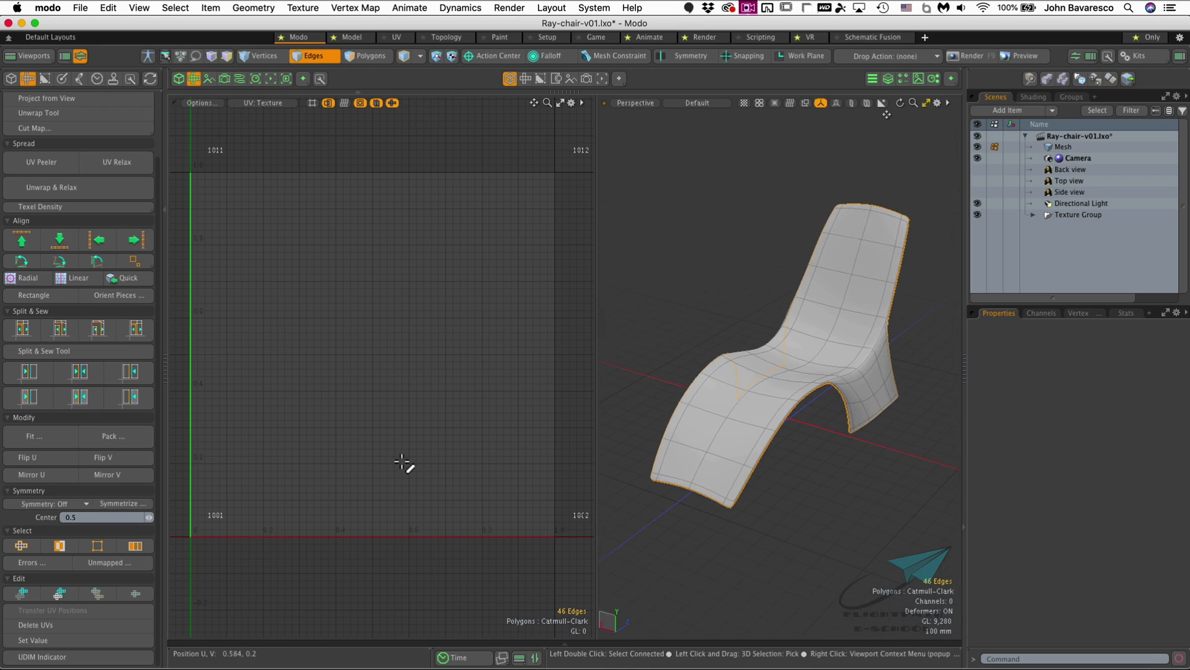
click(36, 190)
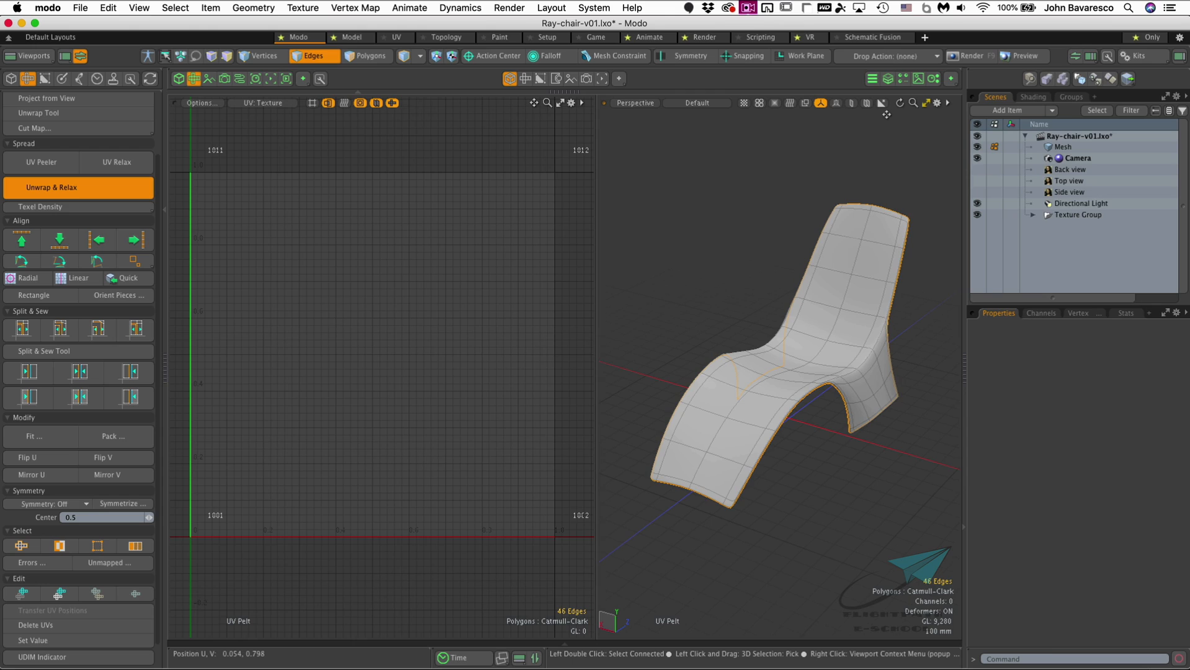
click(341, 316)
ctrl+alt+drag(355, 326, 379, 309)
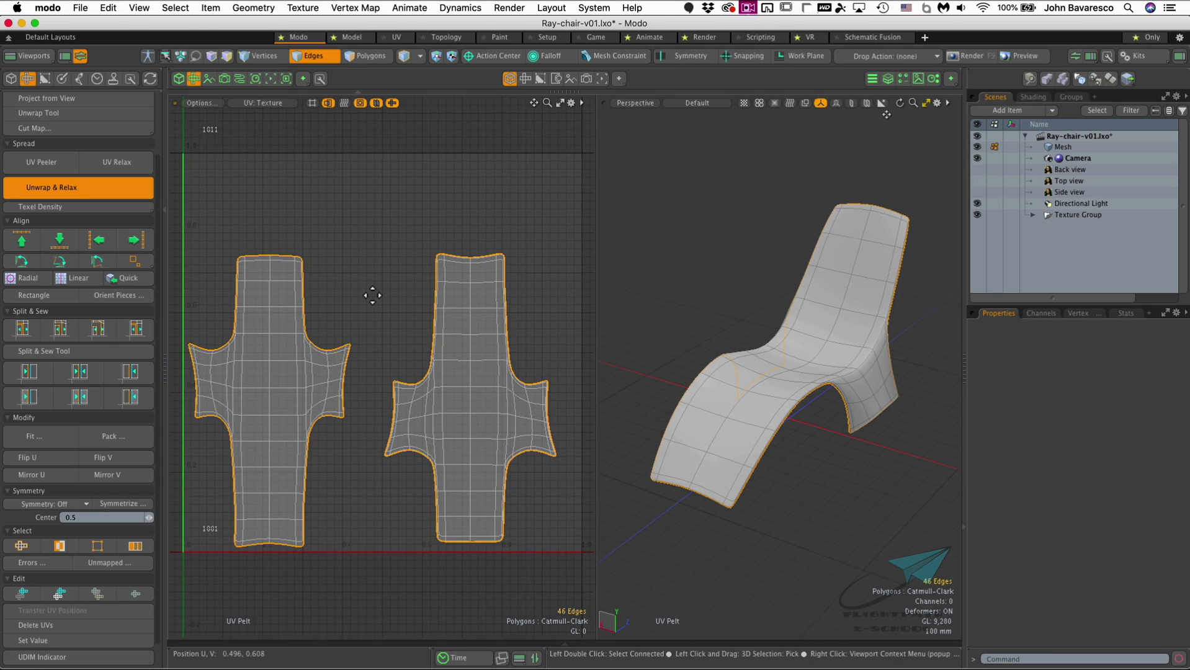
ctrl+alt+drag(370, 329, 374, 395)
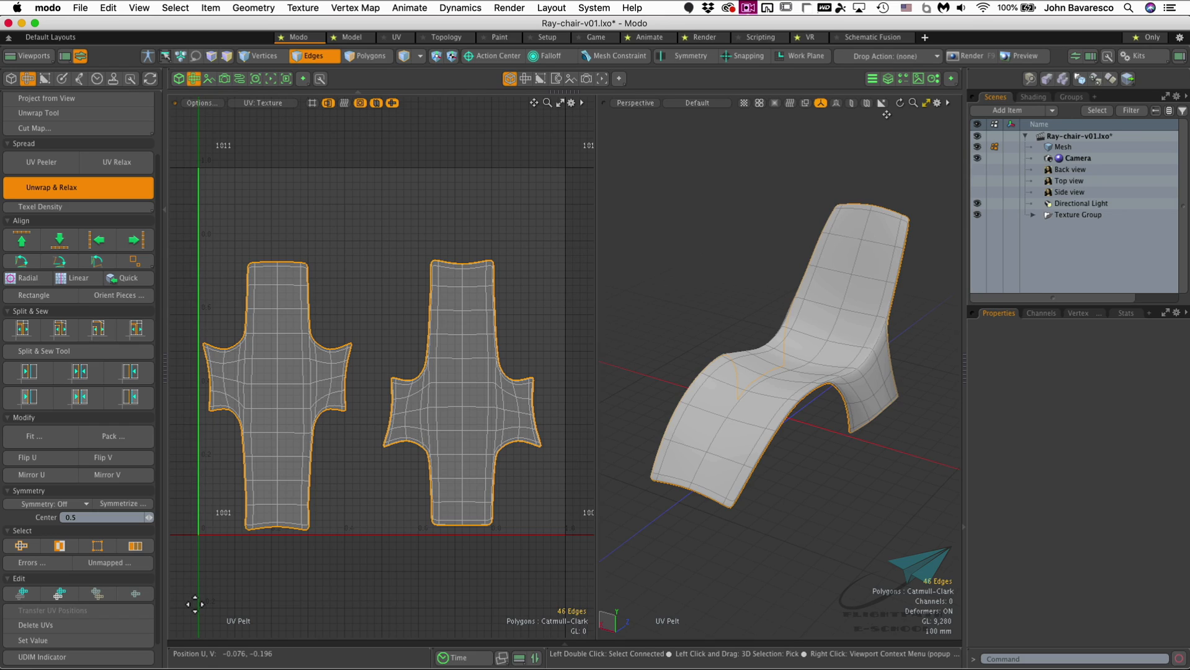
Review the Unwrap & Relax tool's method, seam type, projection and relax settings
key(k)
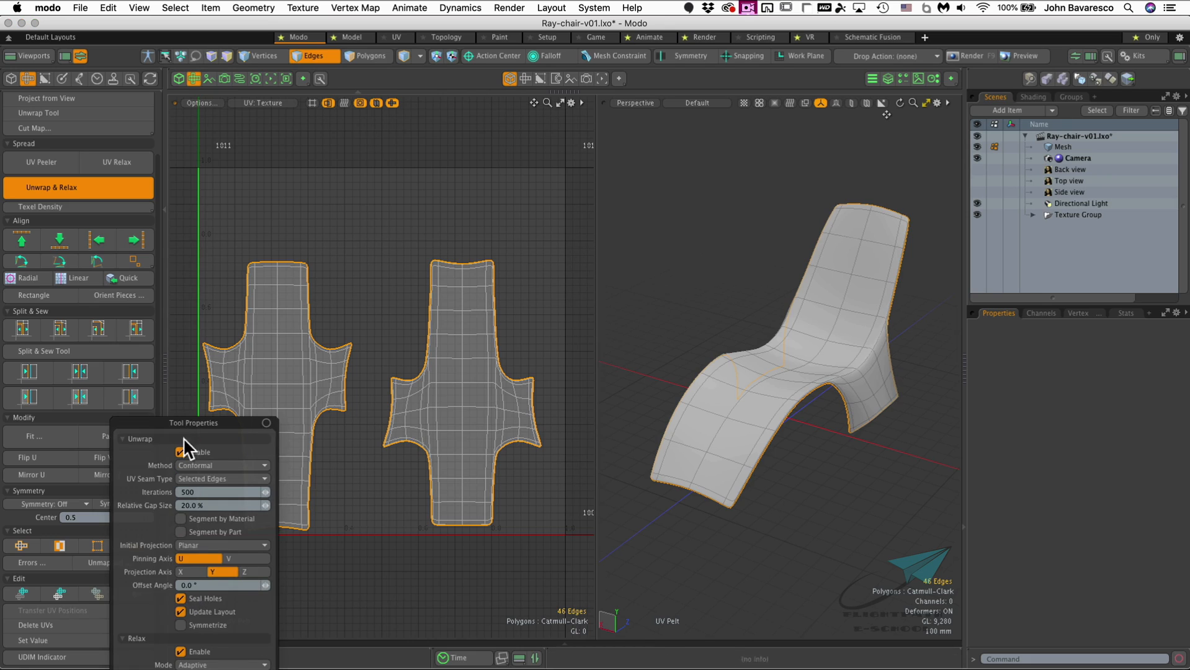
drag(193, 420, 583, 153)
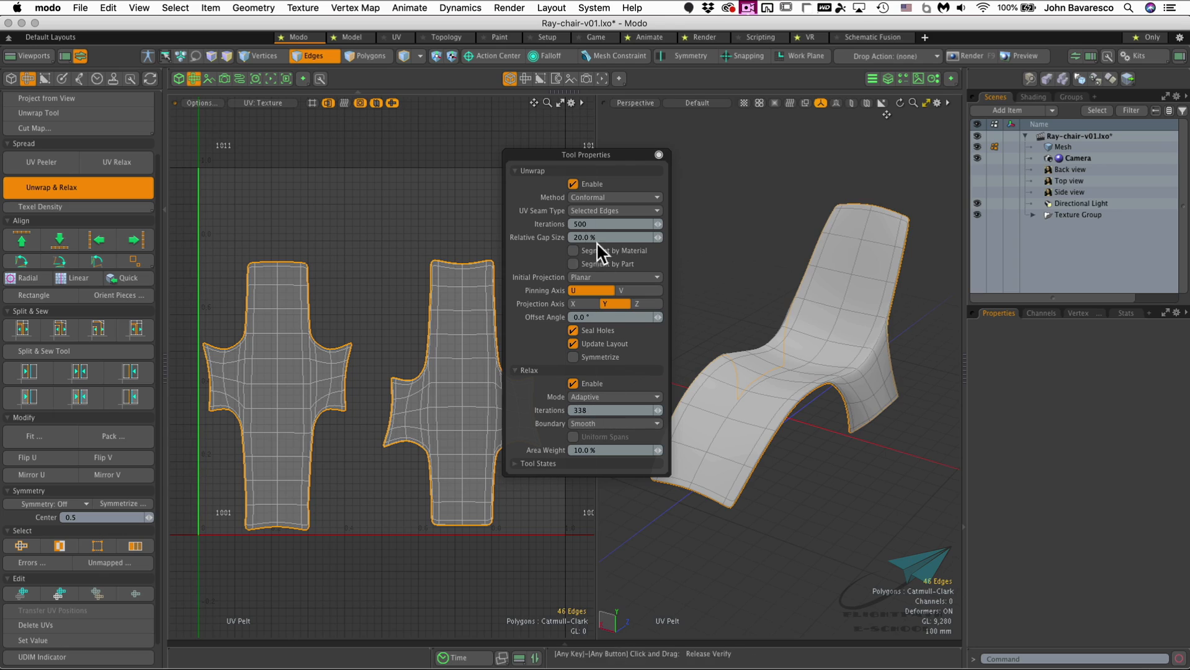
click(583, 195)
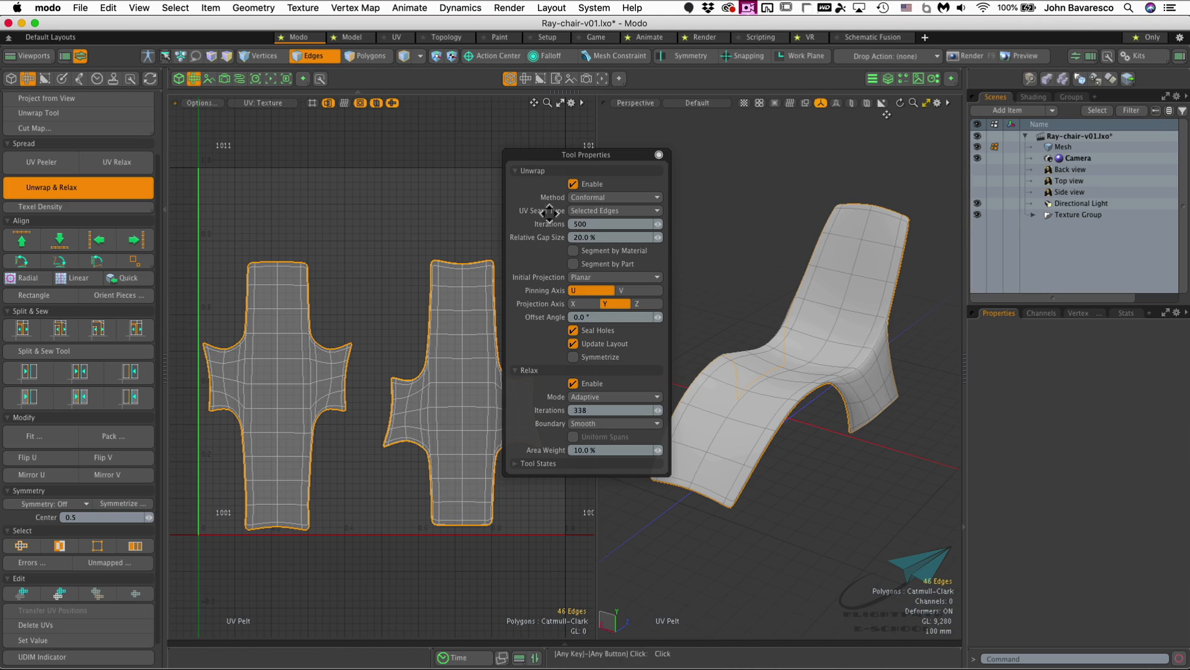
drag(567, 155, 614, 144)
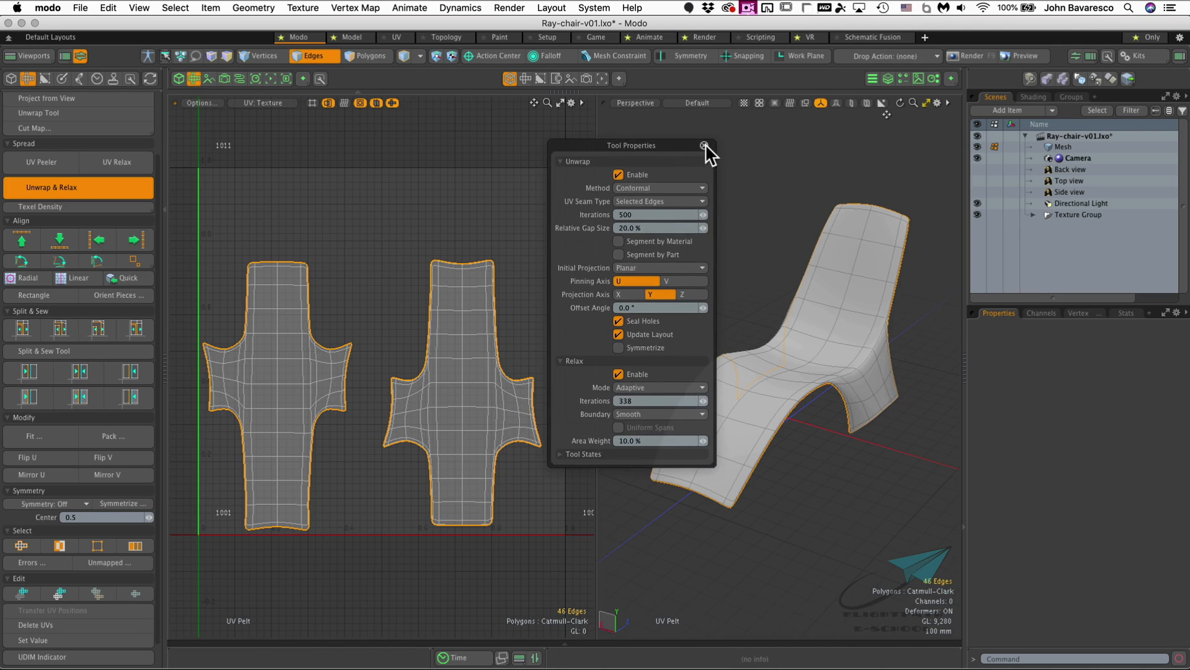
click(704, 145)
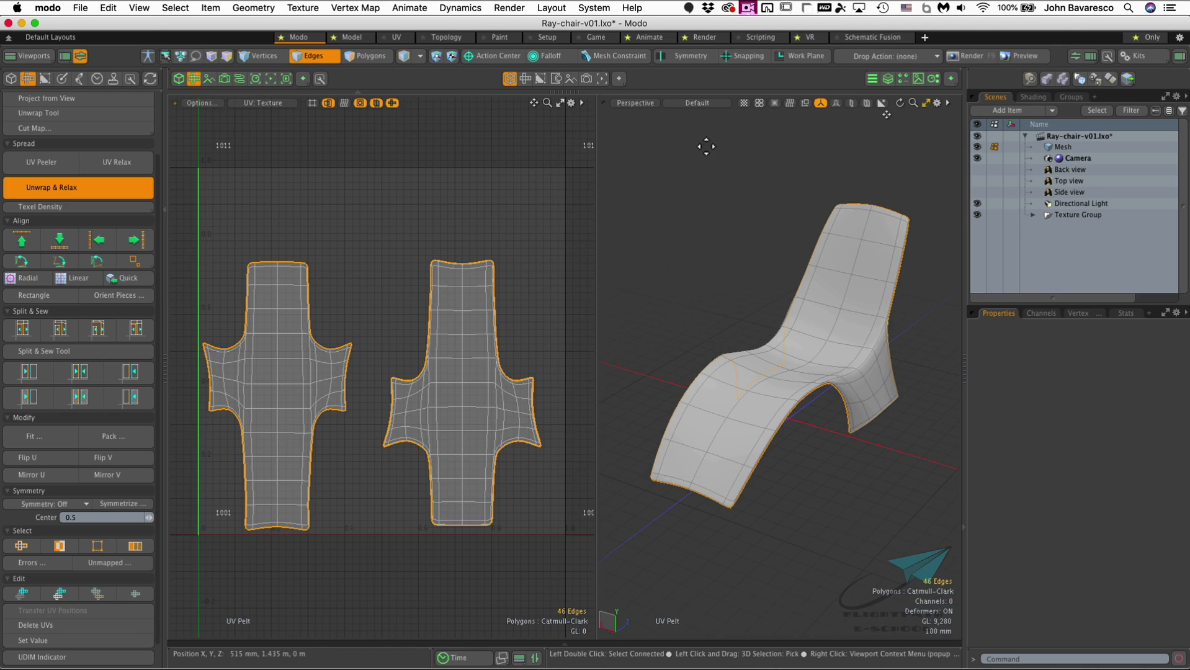
Drop the Unwrap & Relax tool, clear the edge selection and fit the entire UVs to the UV space with proportions kept
key(space)
click(442, 207)
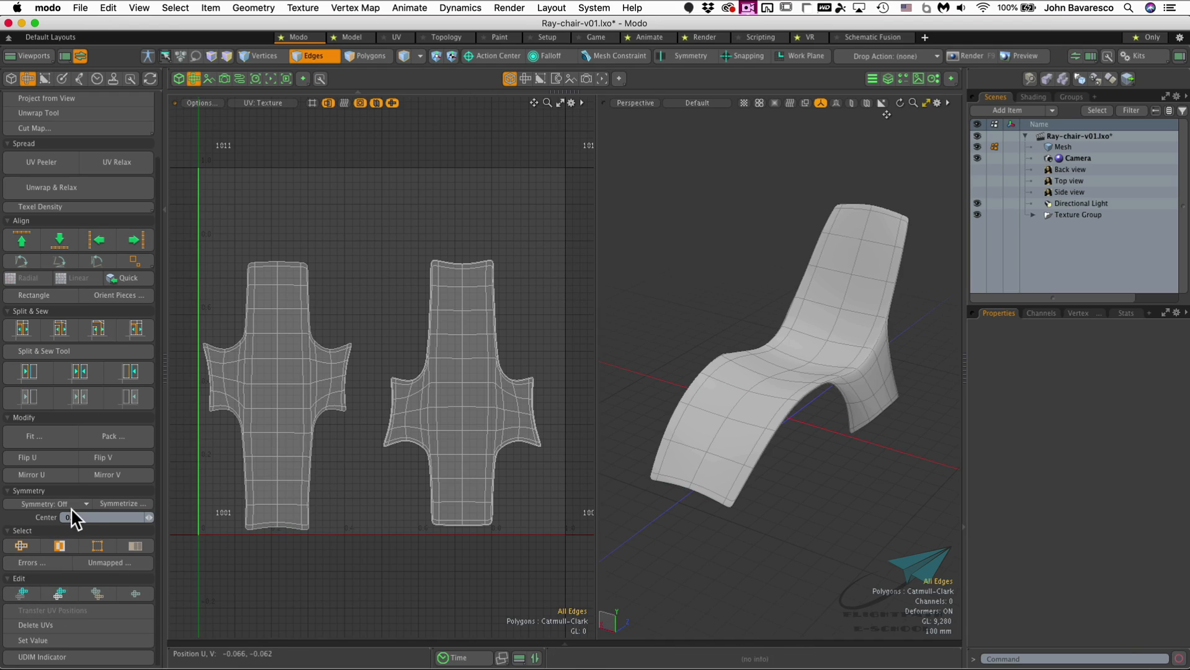
click(41, 438)
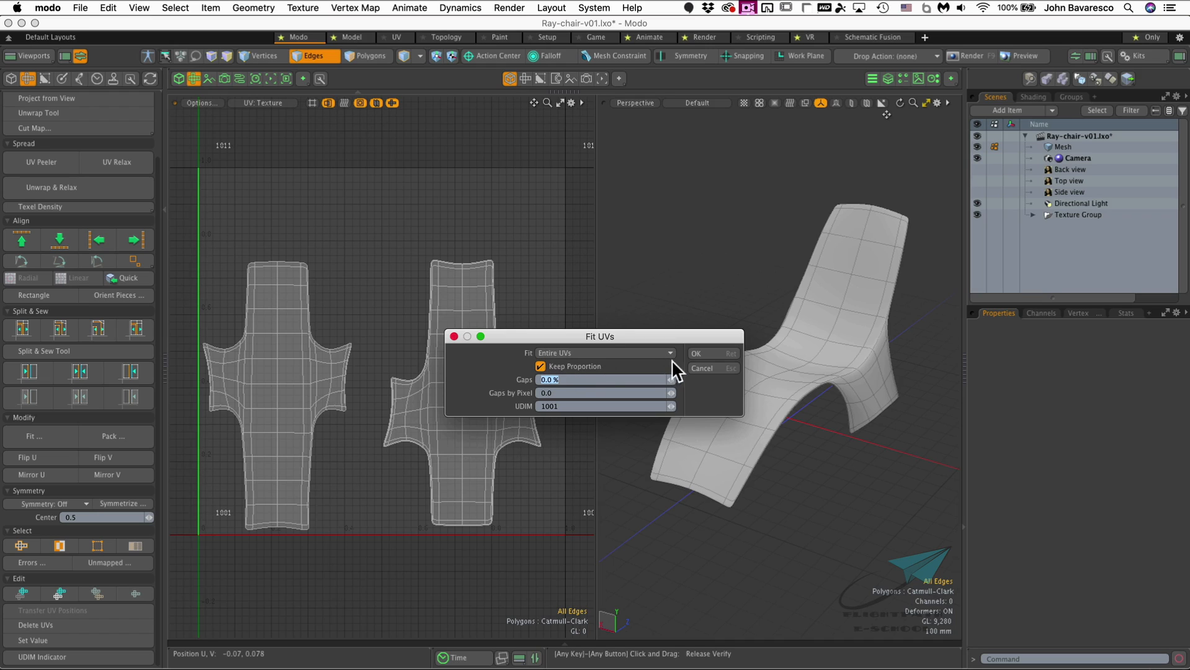
click(696, 353)
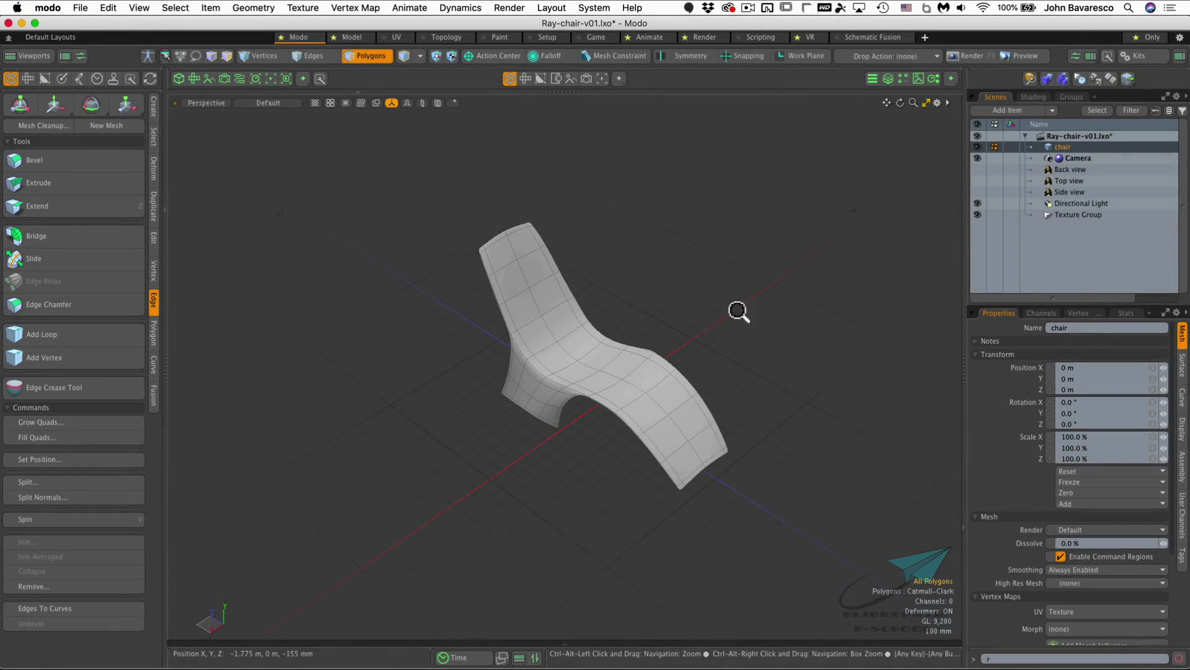
Add a unit plane primitive in a new mesh item
mouse_move(738, 311)
alt+mouse_down()
mouse_move(690, 327)
mouse_move(725, 311)
mouse_move(715, 343)
mouse_move(720, 287)
mouse_move(718, 323)
alt+mouse_up()
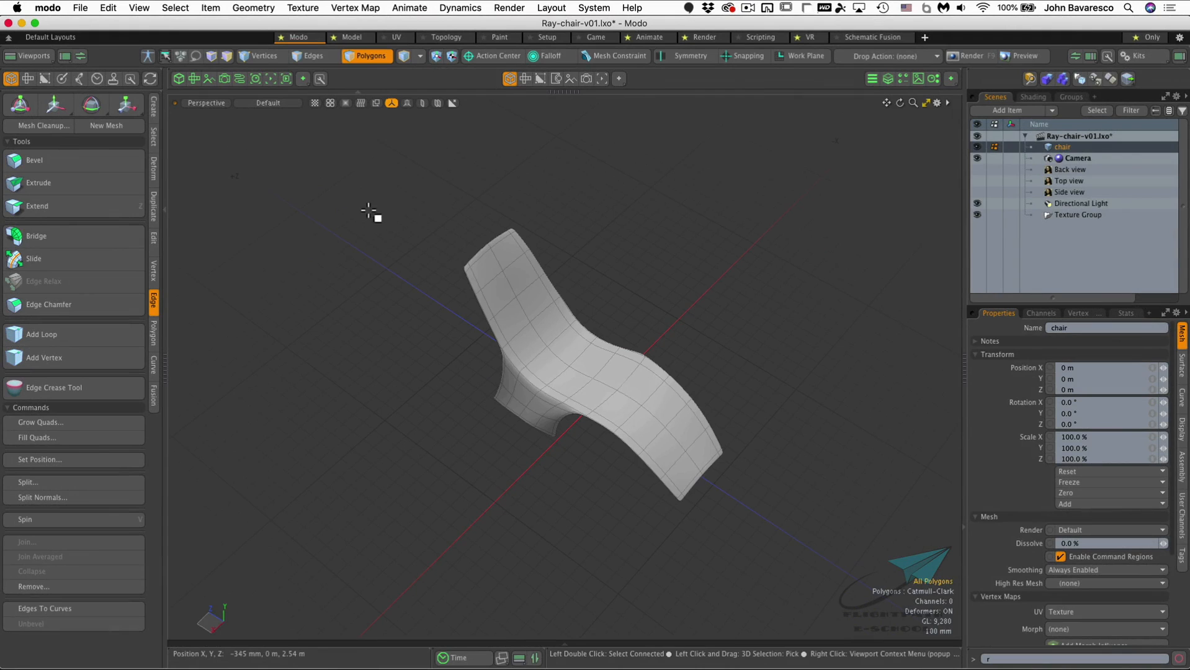
click(253, 9)
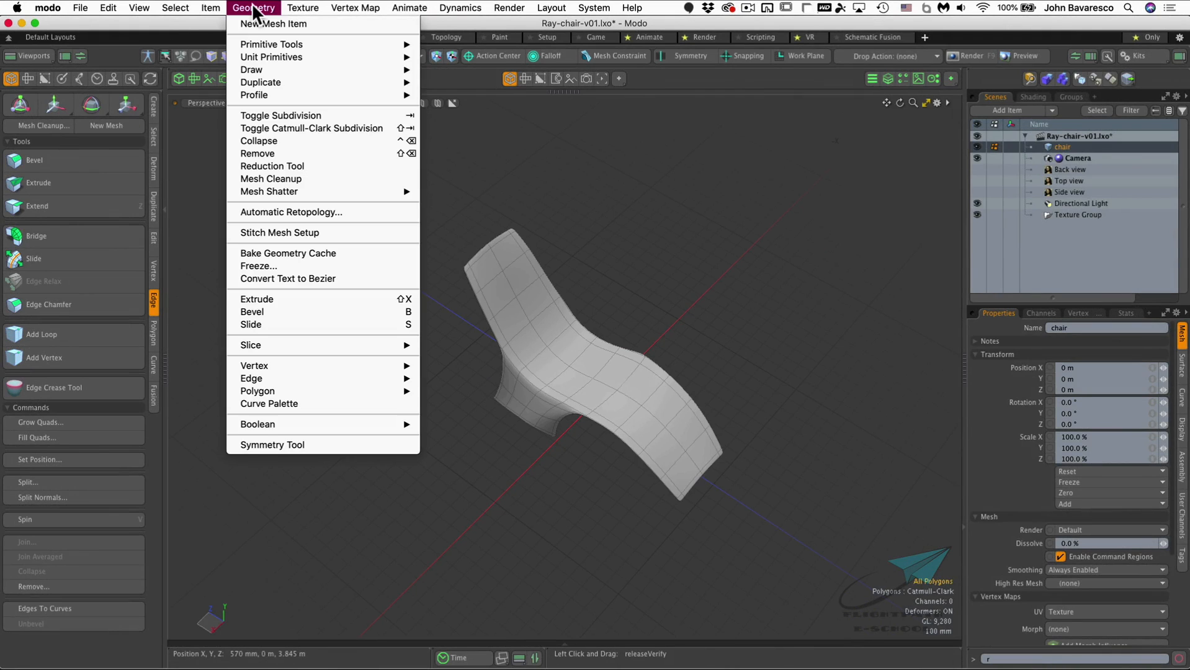
mouse_move(262, 44)
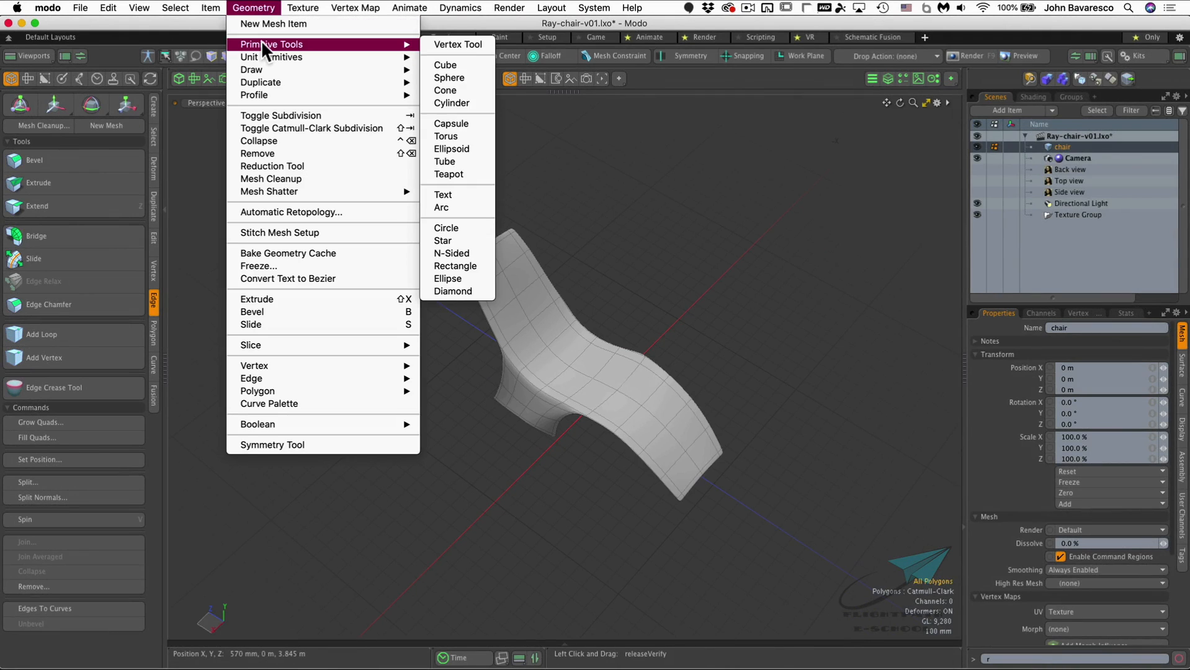
mouse_move(450, 68)
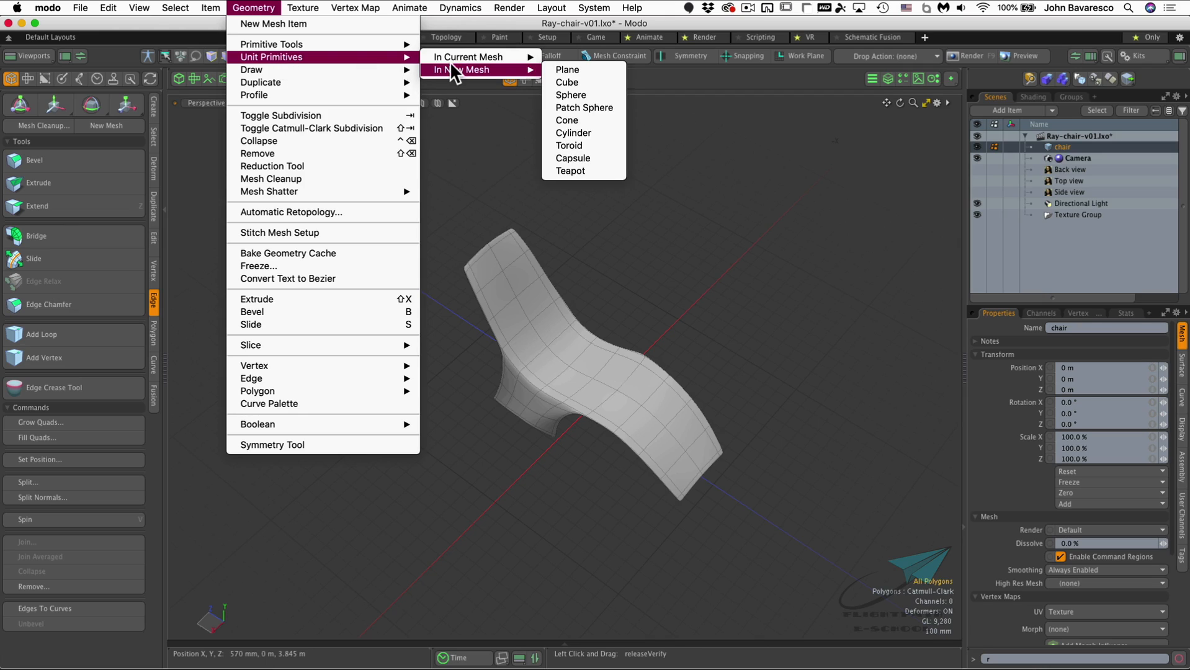
click(566, 70)
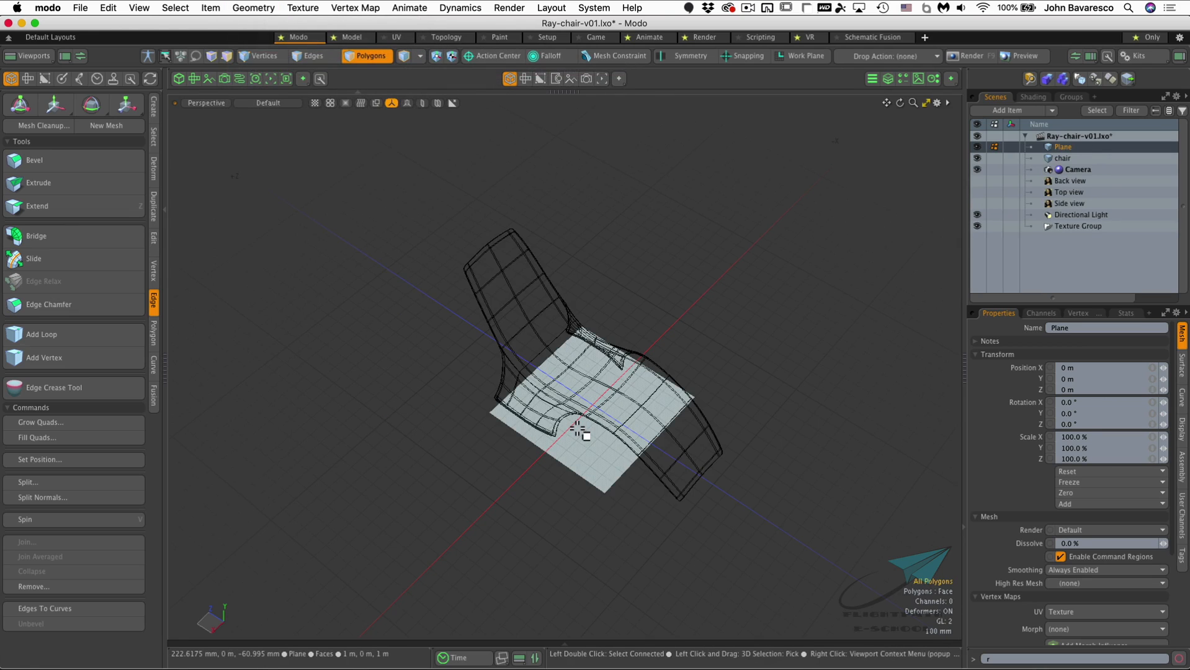
Select the plane's polygon and scale it uniformly into a large ground surface about 8.2 m square beneath the chair
click(578, 430)
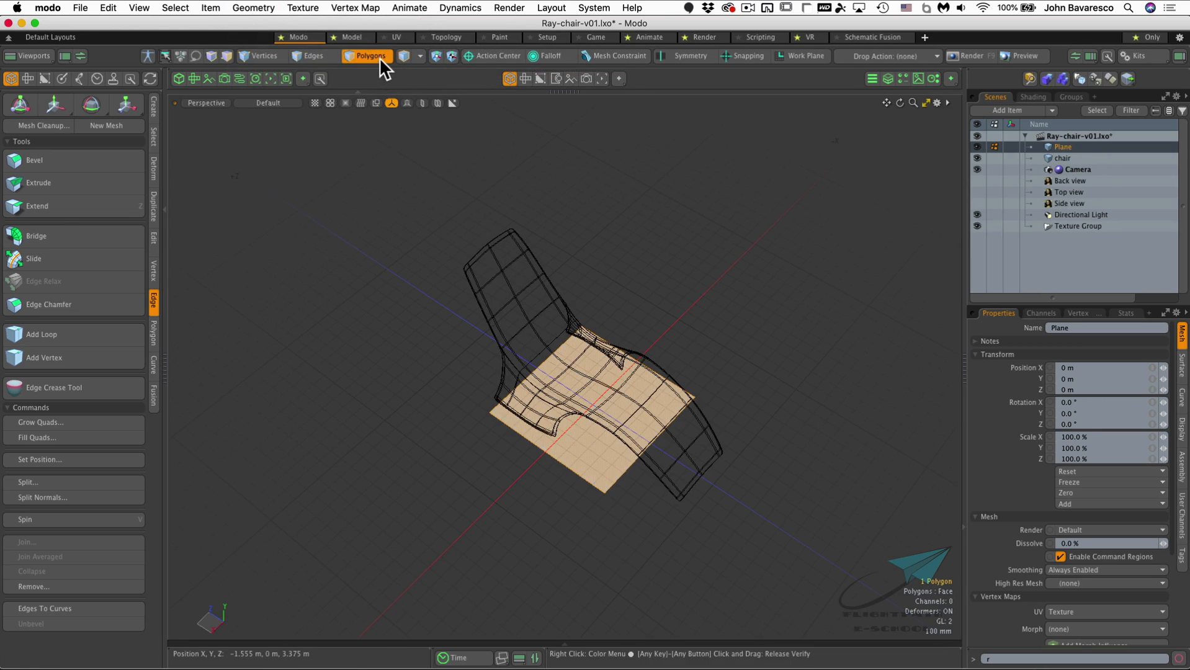
ctrl+alt+drag(694, 330, 703, 290)
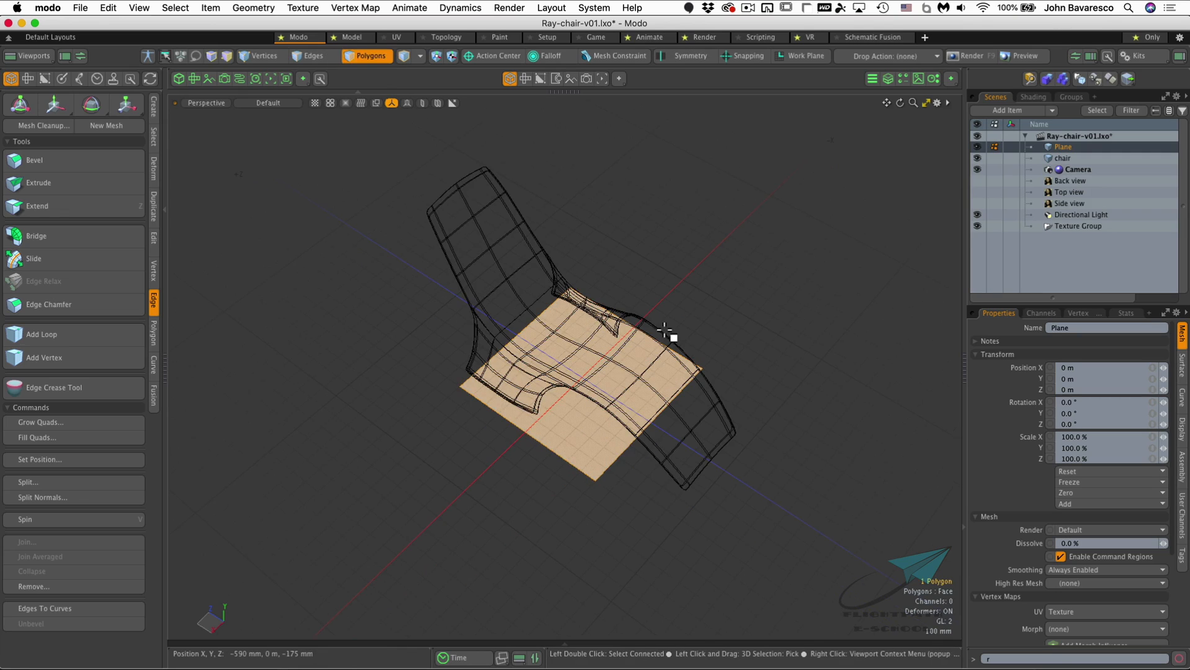
key(y)
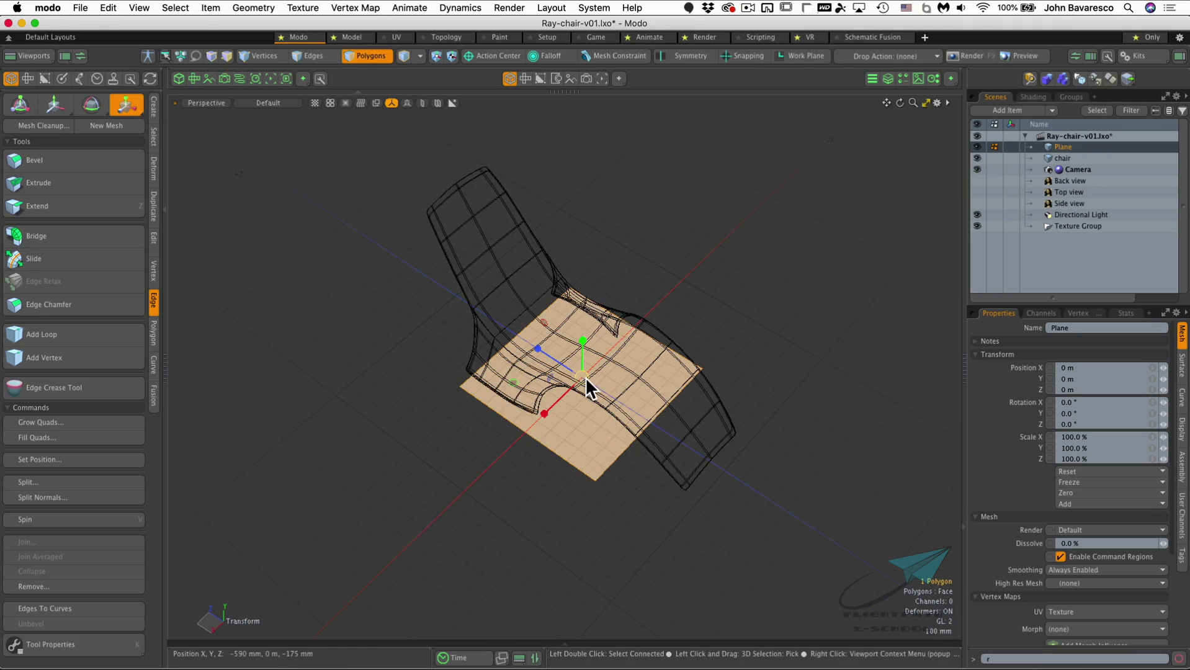
drag(586, 373, 819, 372)
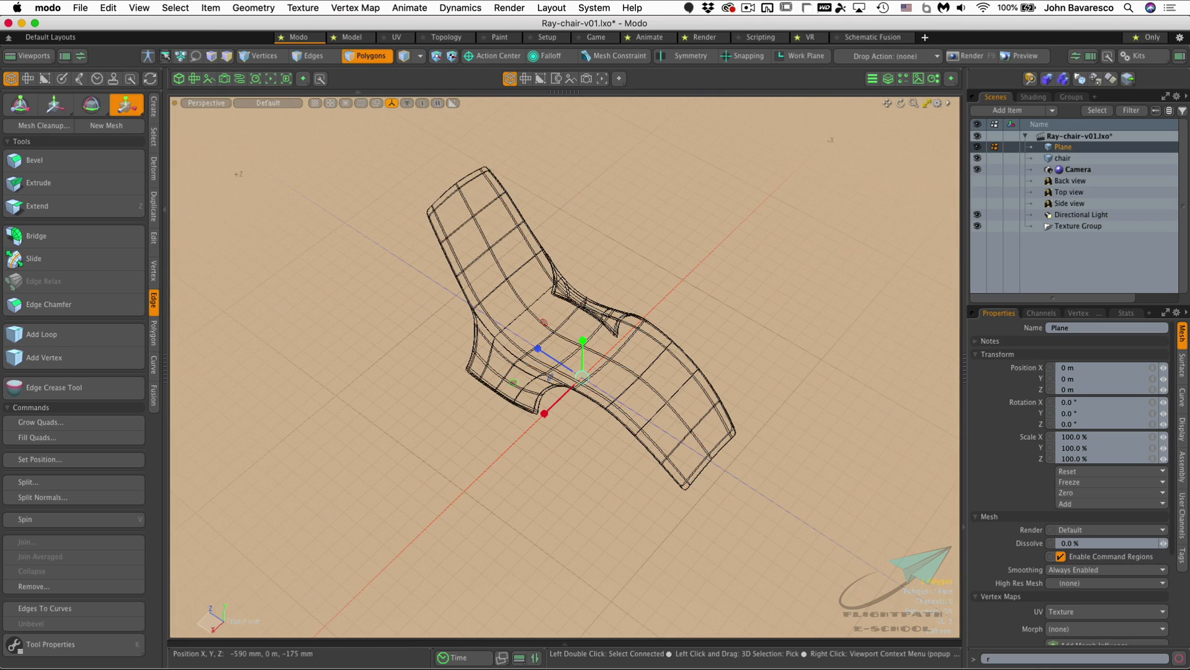
scroll(574, 386, down, 5)
alt+drag(573, 388, 636, 354)
key(space)
ctrl+alt+drag(635, 353, 662, 307)
key(Escape)
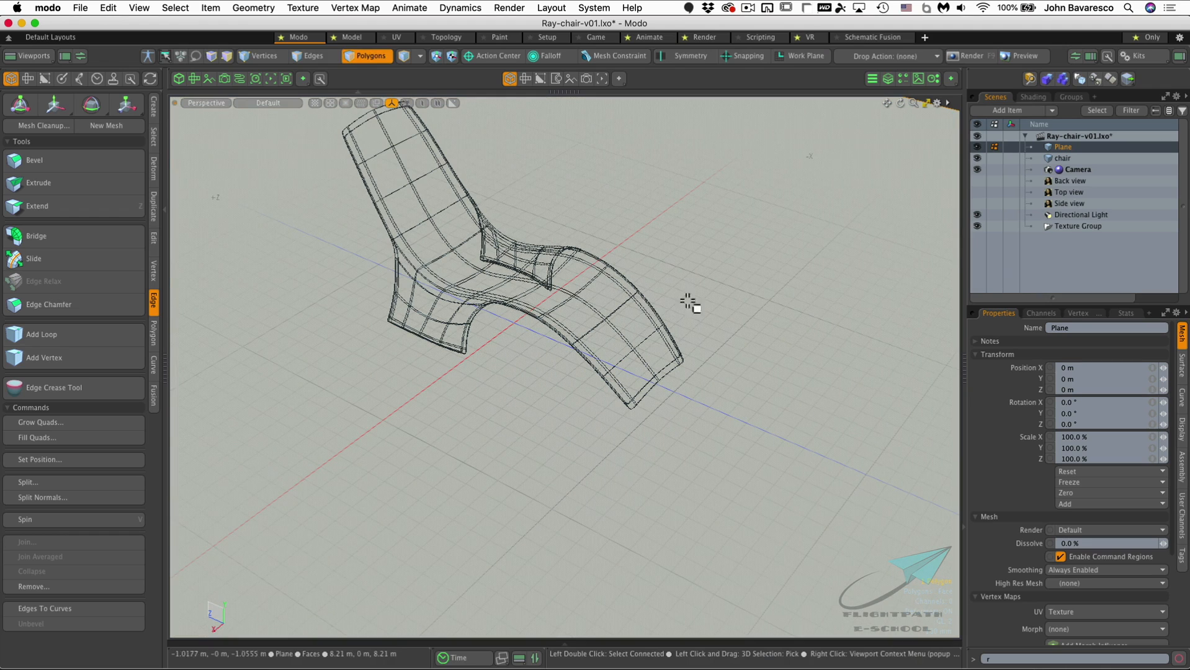
ctrl+alt+drag(733, 299, 626, 401)
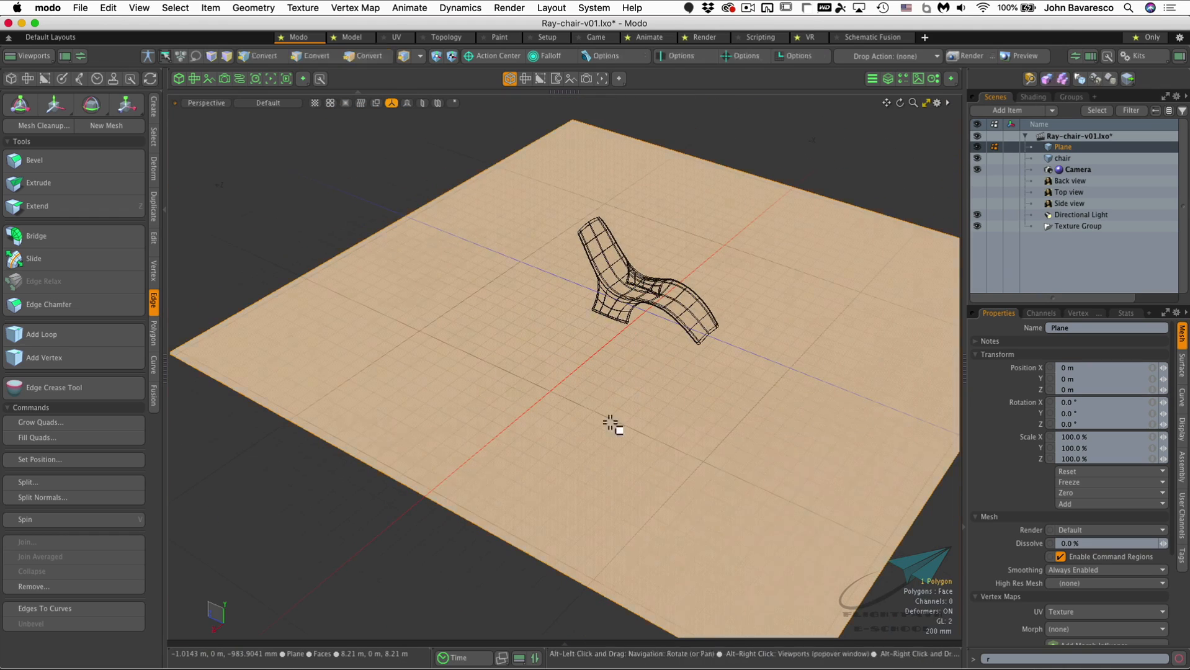
Select the ground plane's polygon and assign it a new material named Ground
click(497, 513)
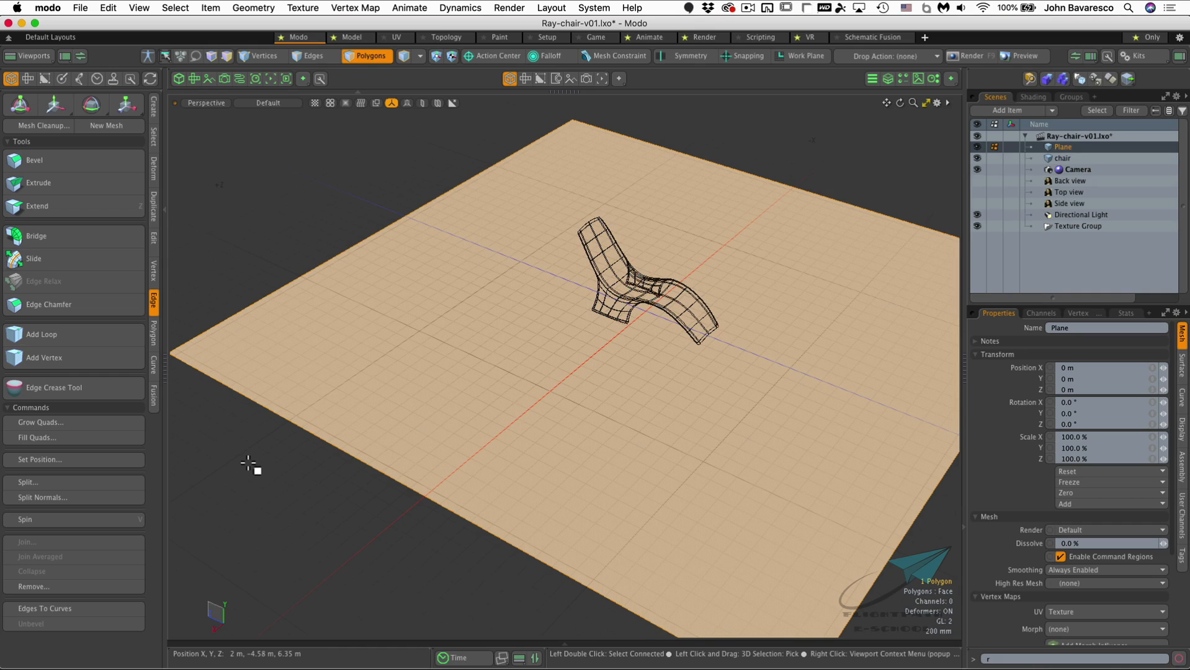
key(m)
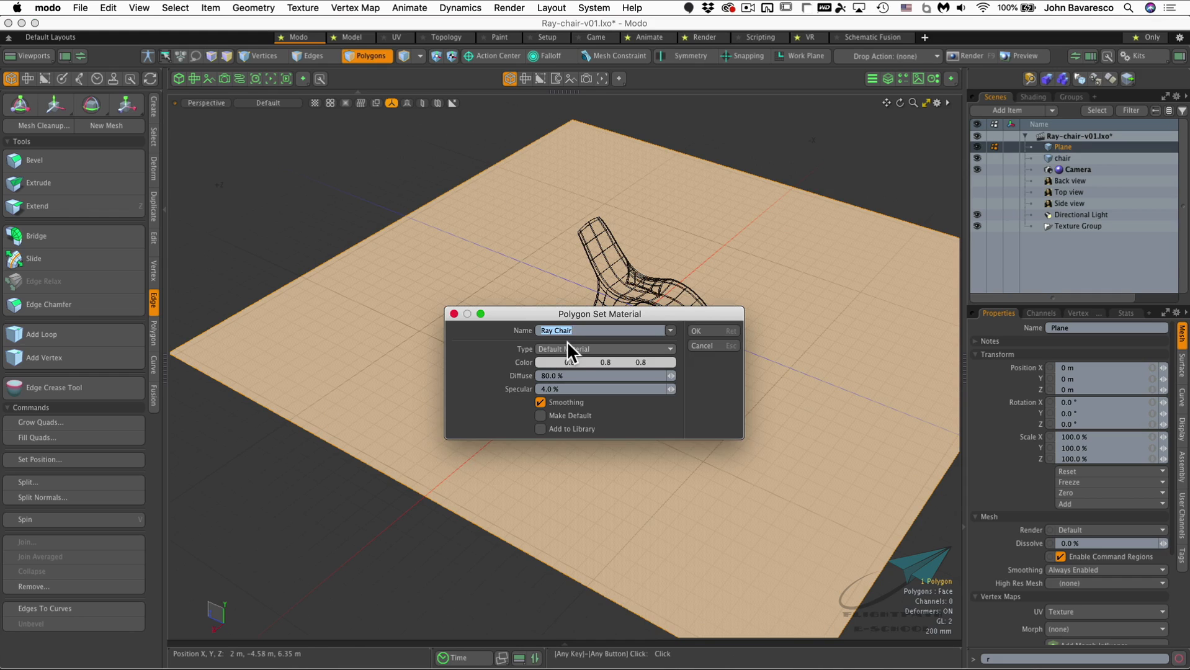
text(Ground)
key(Return)
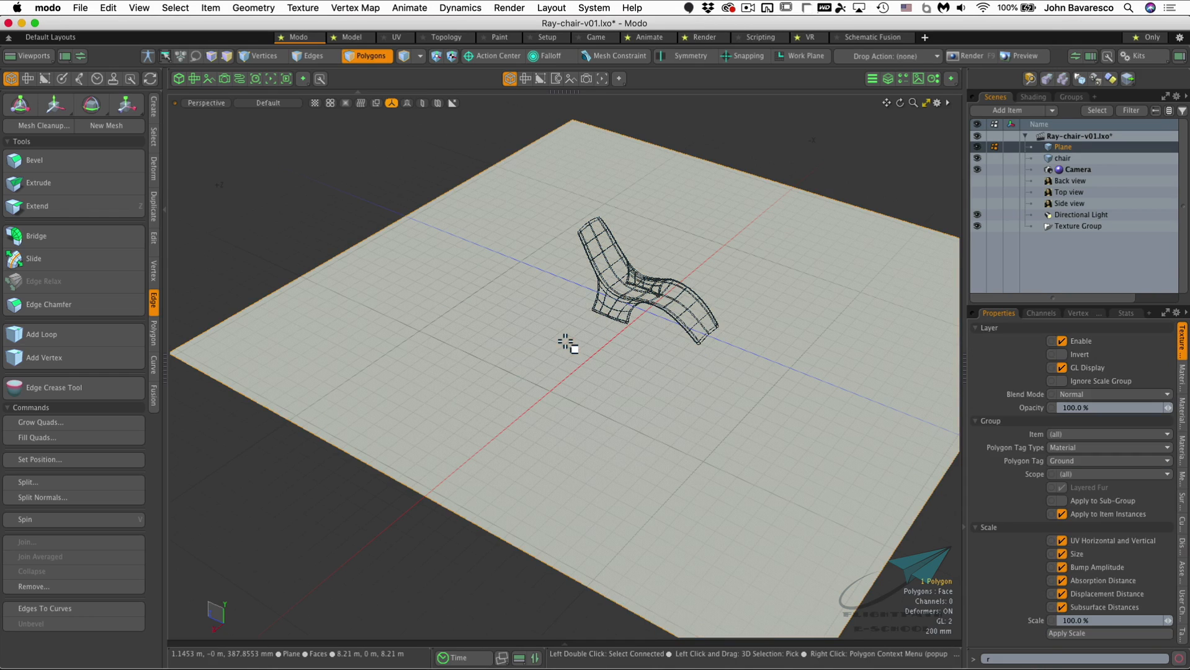
Select all polygons of the chair mesh and assign them a new material named Ray Chair
click(1070, 156)
double_click(681, 311)
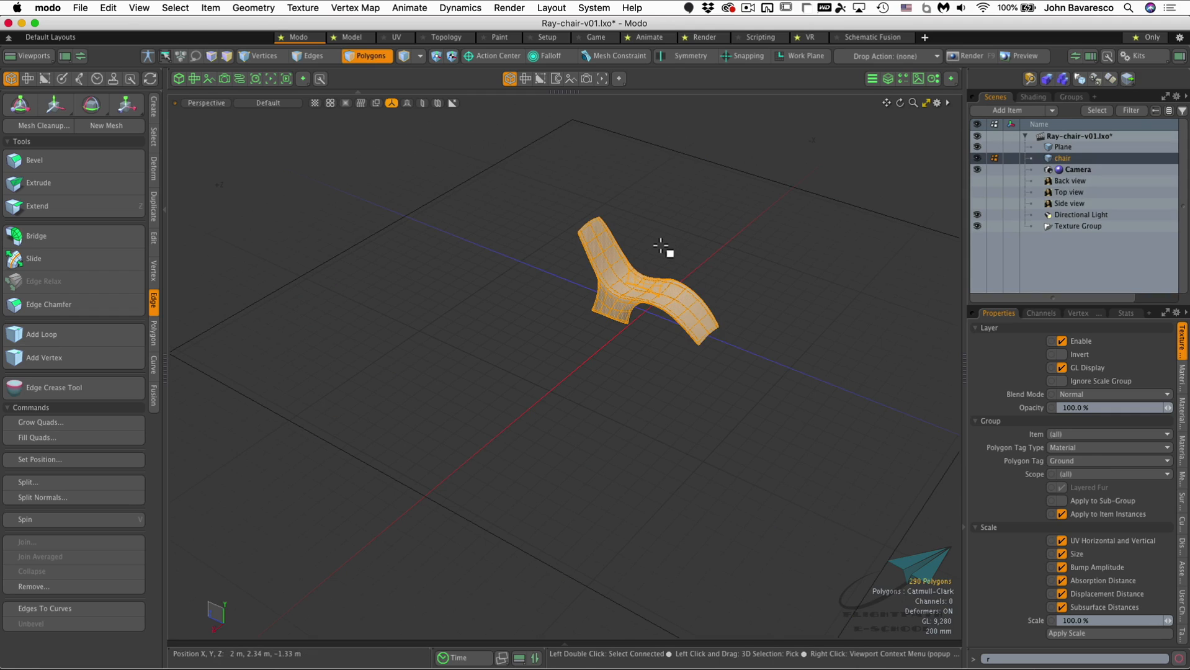
ctrl+alt+drag(653, 284, 720, 243)
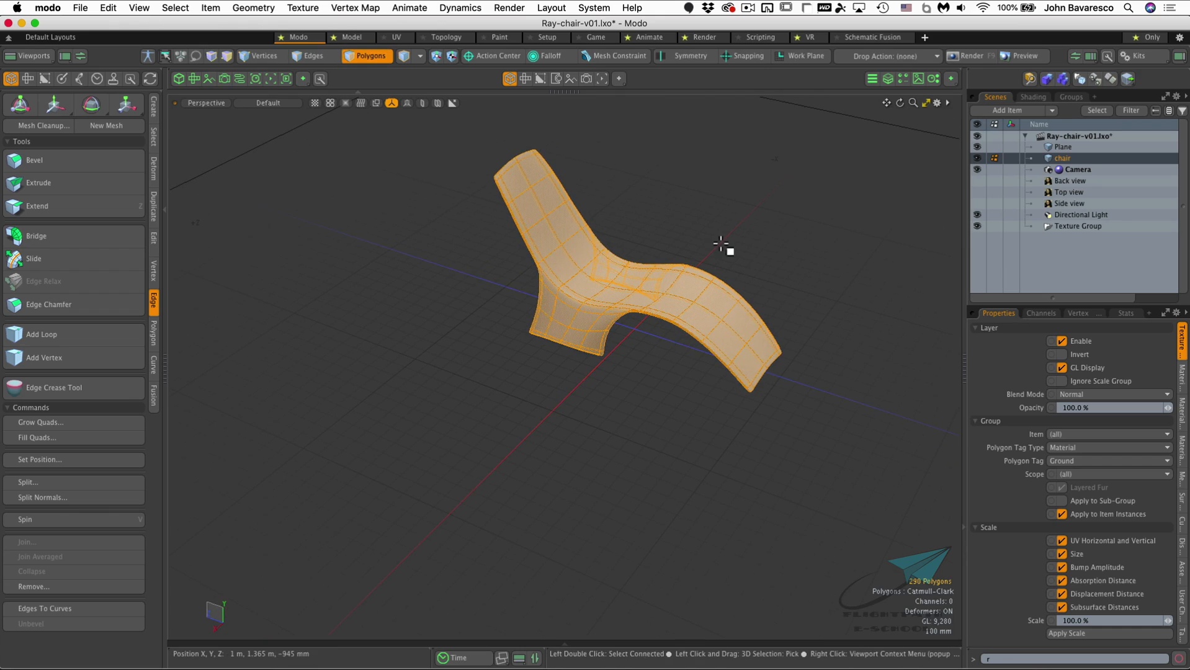
key(m)
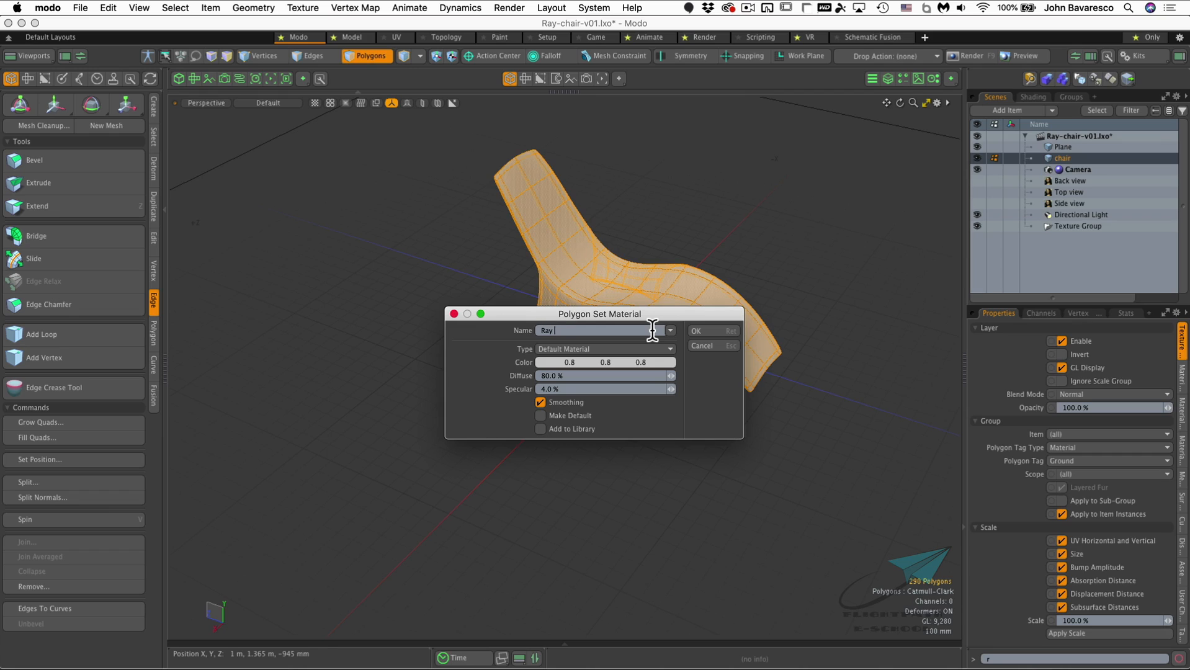
key(Return)
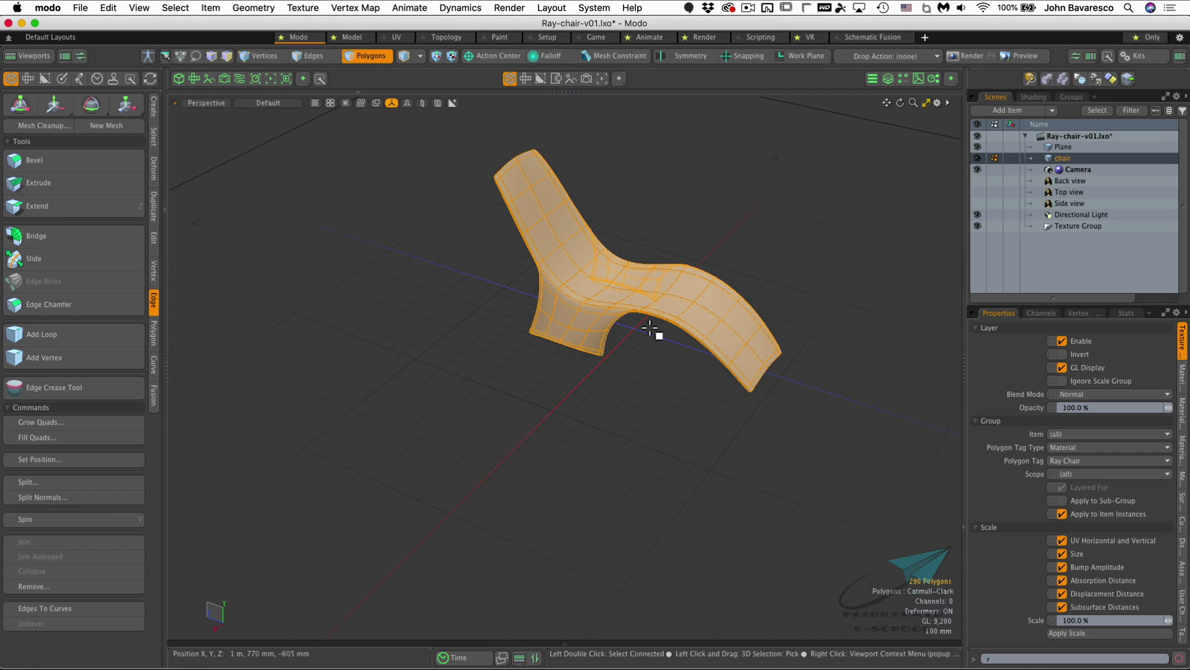
In the Shader Tree, expand the Ray Chair material group and select its Material layer
click(1033, 97)
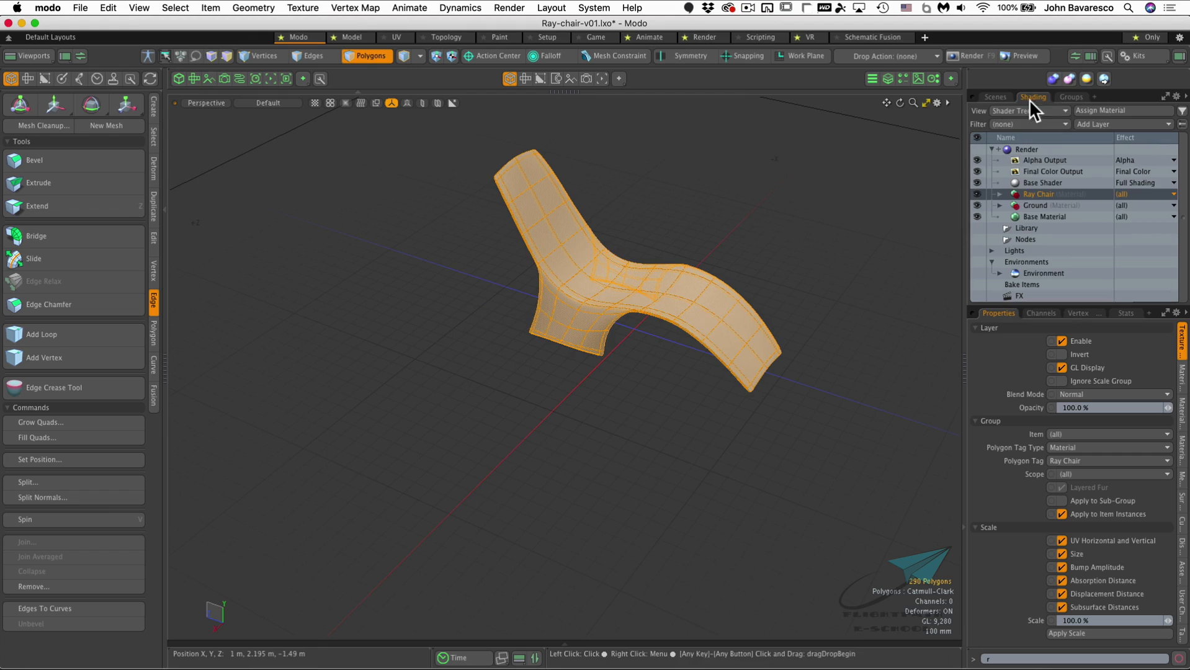
click(1024, 204)
click(1029, 193)
click(1027, 205)
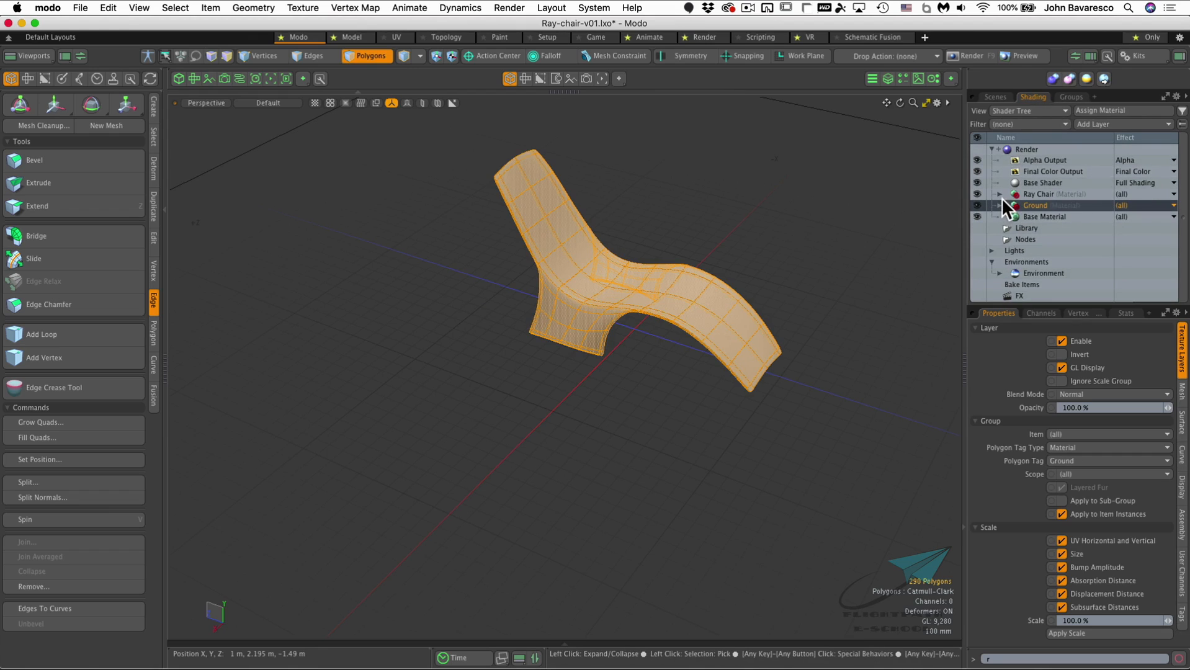
click(999, 194)
click(1048, 204)
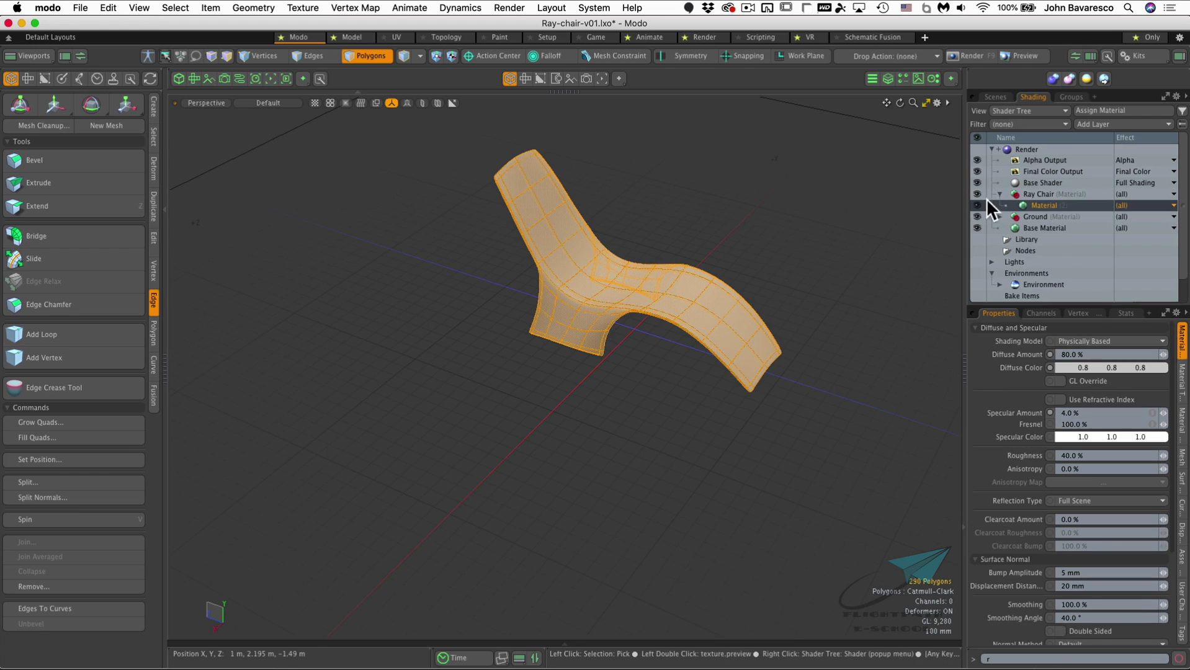
Try orange and turquoise diffuse colors on the chair's material, then settle on a pale pink of 0.8, 0.75, 0.77
double_click(1064, 367)
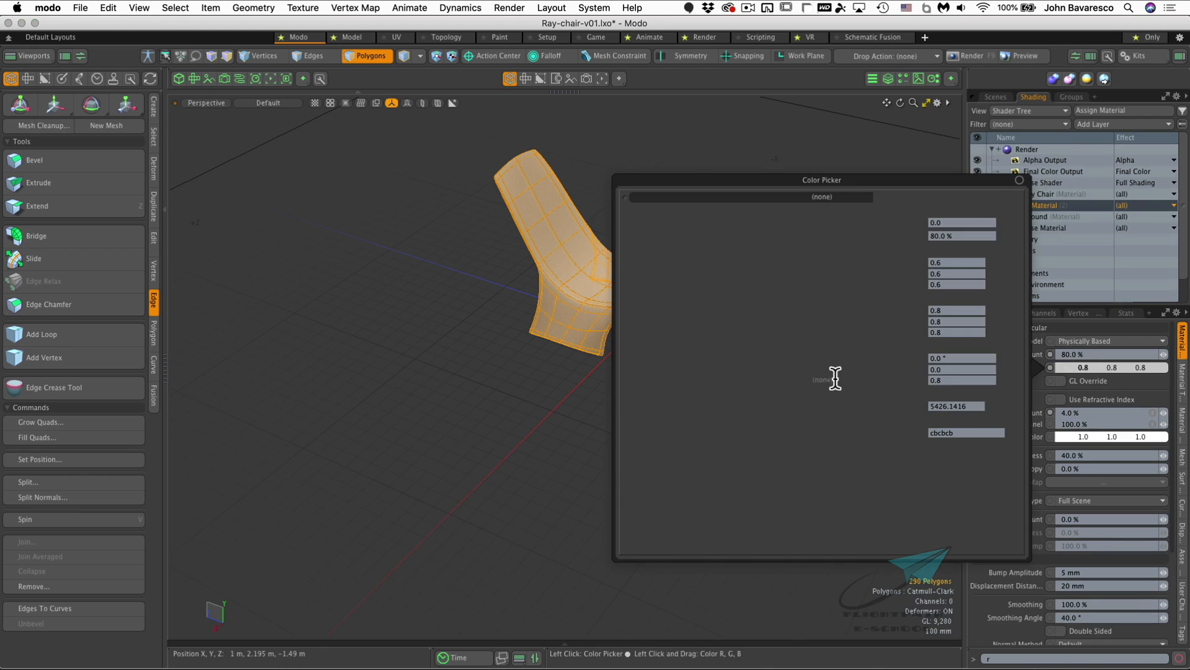
drag(785, 305, 807, 271)
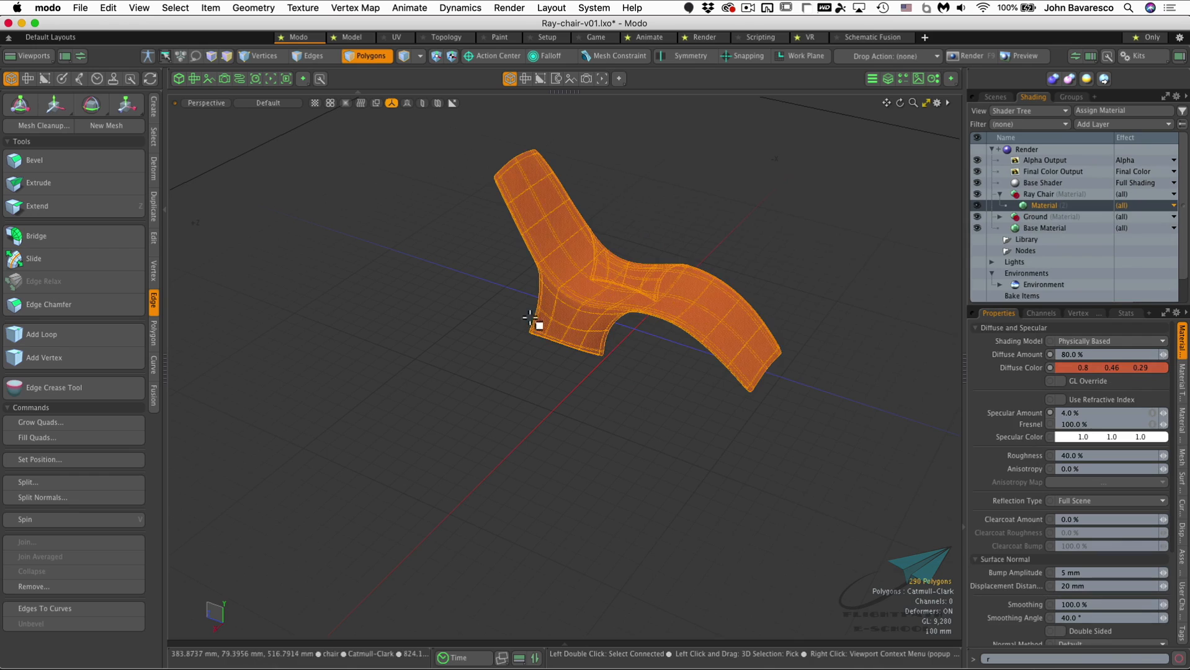
click(692, 211)
mouse_move(775, 318)
ctrl+alt+mouse_down()
mouse_move(799, 279)
mouse_move(769, 322)
ctrl+alt+mouse_up()
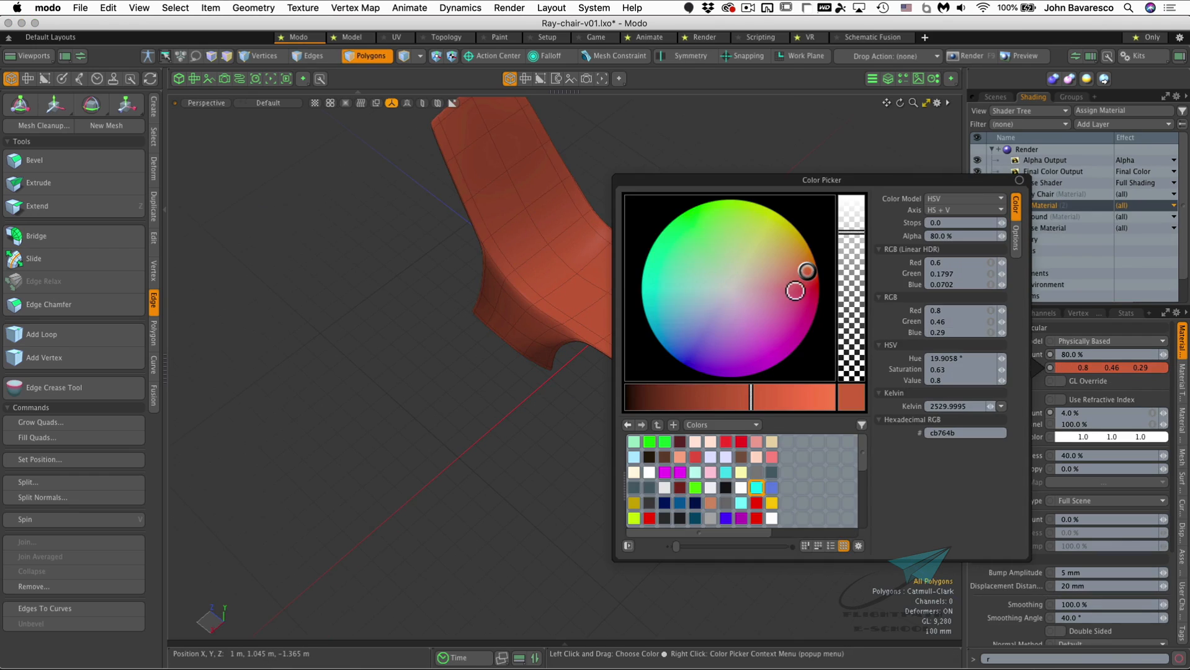
click(790, 345)
drag(626, 278, 605, 285)
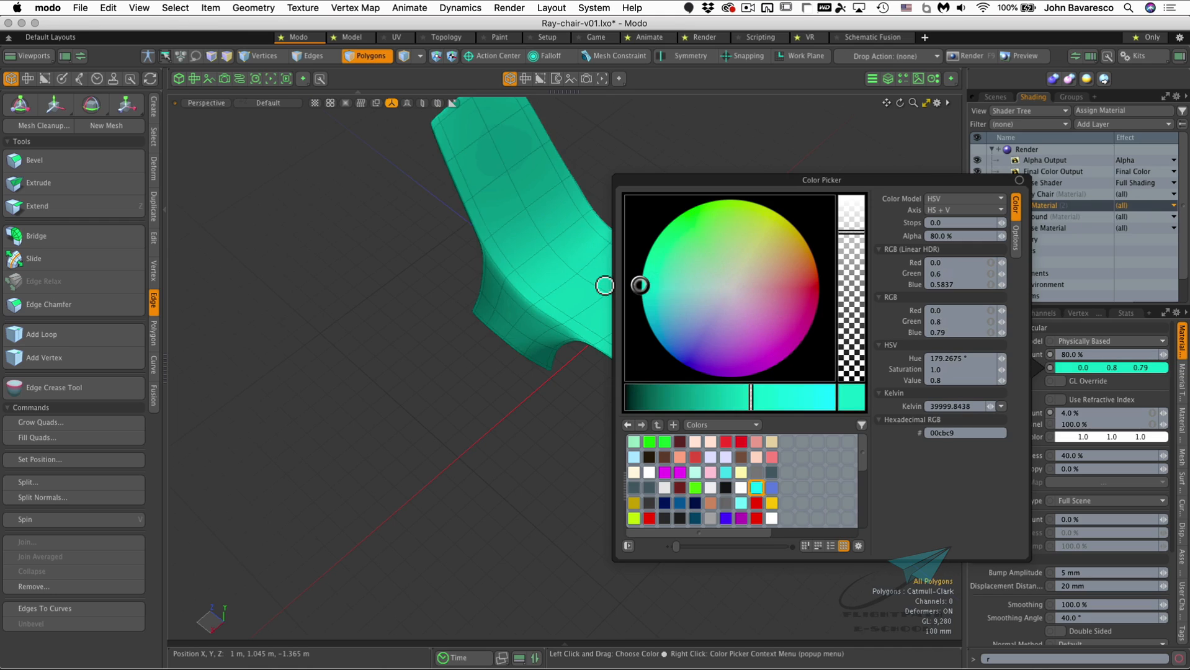
mouse_move(663, 202)
mouse_down()
mouse_move(672, 194)
mouse_move(632, 321)
mouse_move(816, 332)
mouse_move(763, 290)
mouse_move(740, 294)
mouse_up()
alt+drag(530, 405, 558, 313)
key(3)
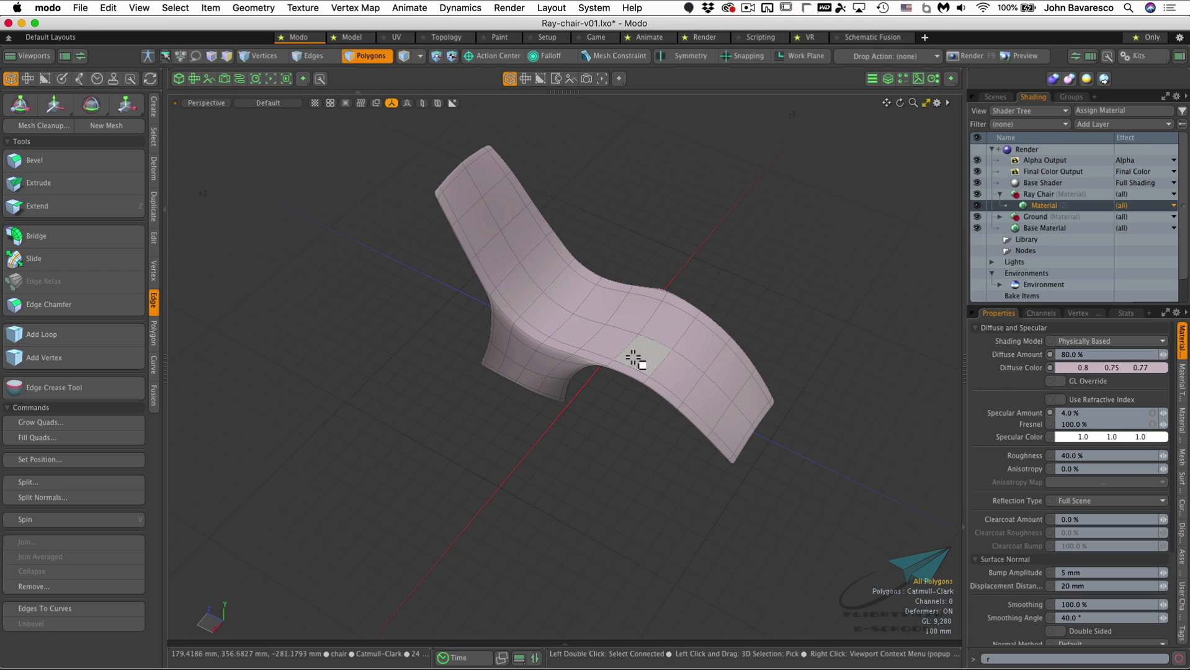
Show the Outdoor environment presets in an enlarged browser below the viewport and open a render preview beside the 3D view
ctrl+alt+drag(679, 257, 743, 311)
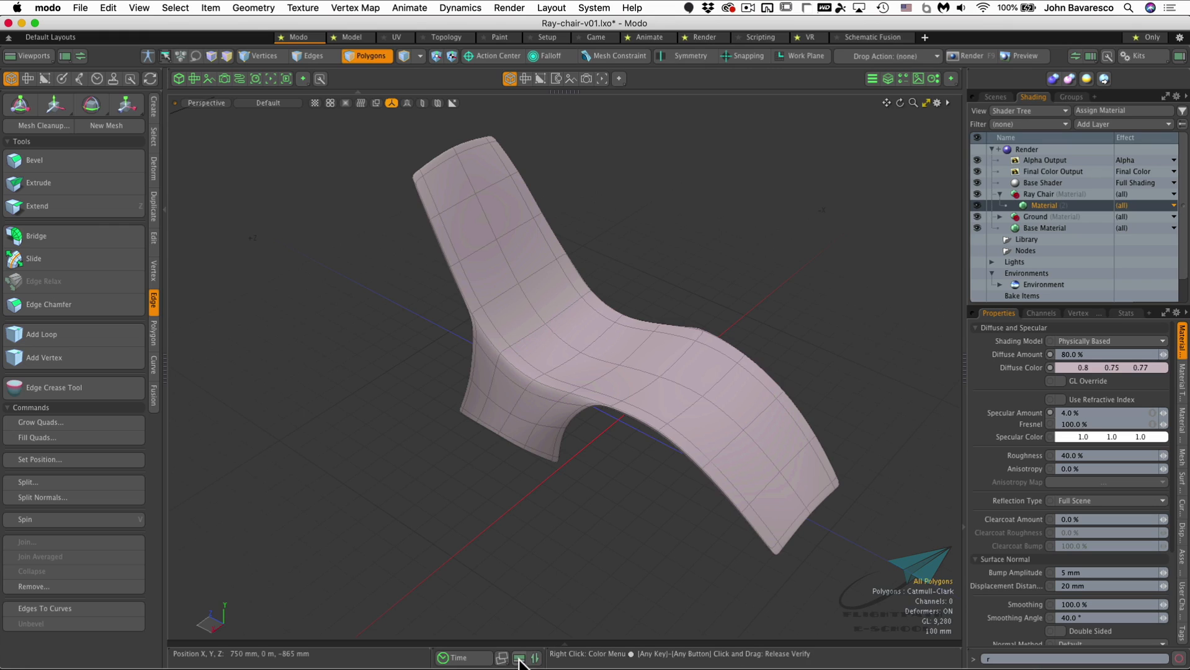
click(562, 642)
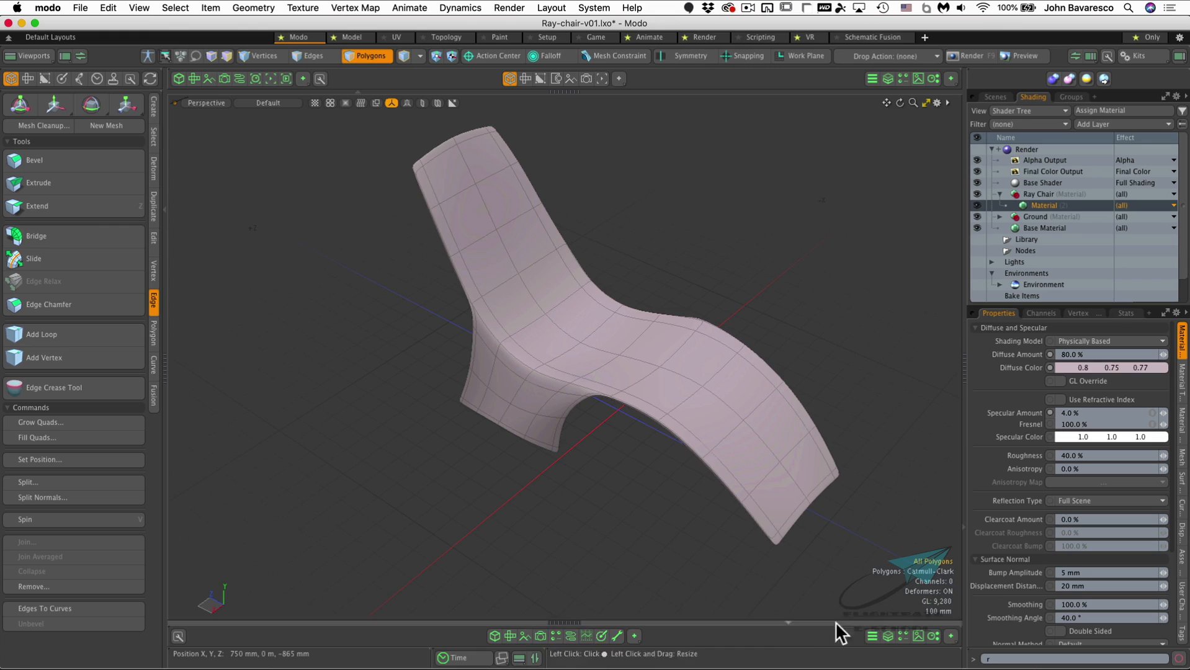
click(555, 636)
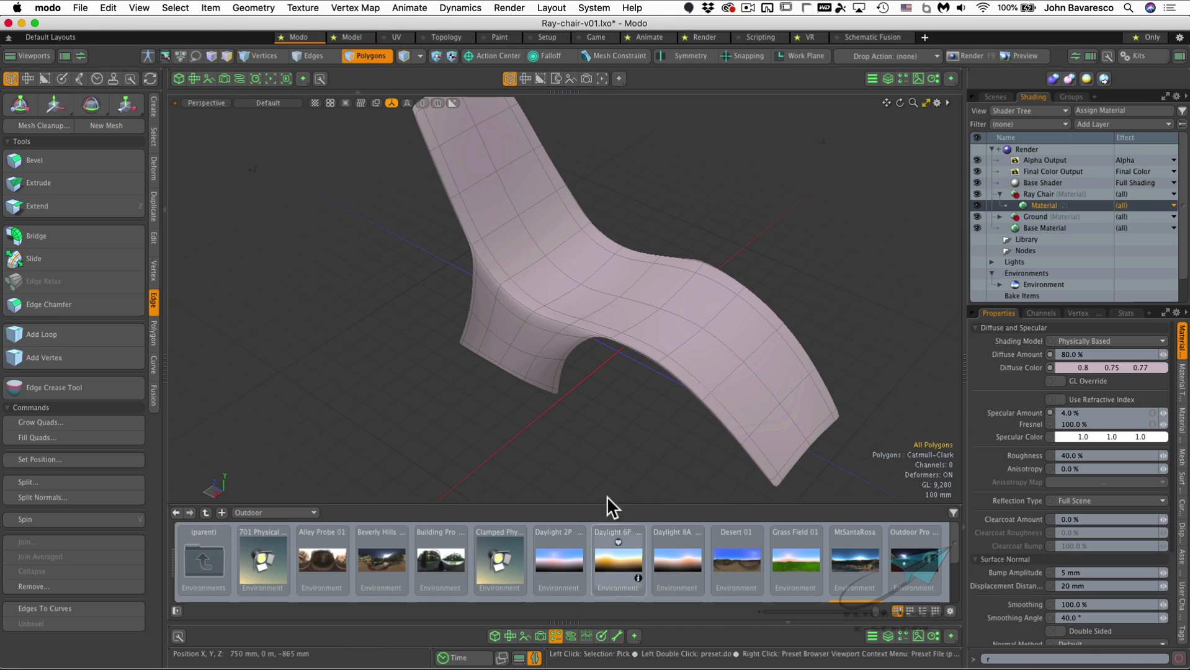
drag(867, 500, 866, 464)
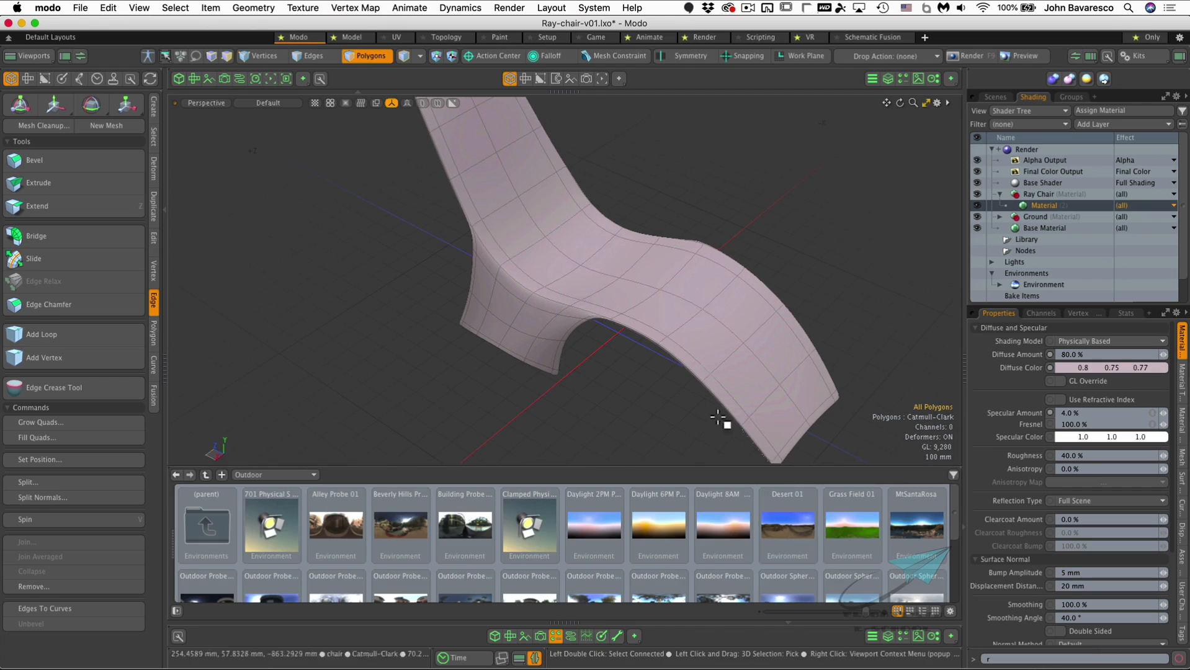
alt+drag(652, 301, 682, 349)
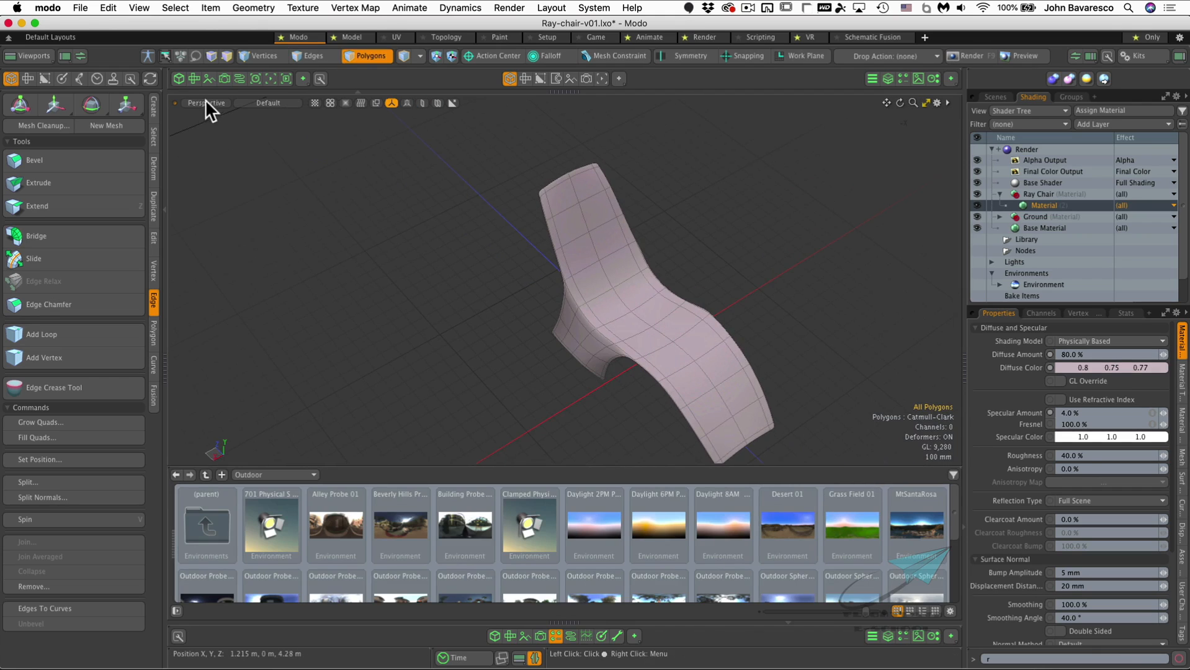
click(271, 78)
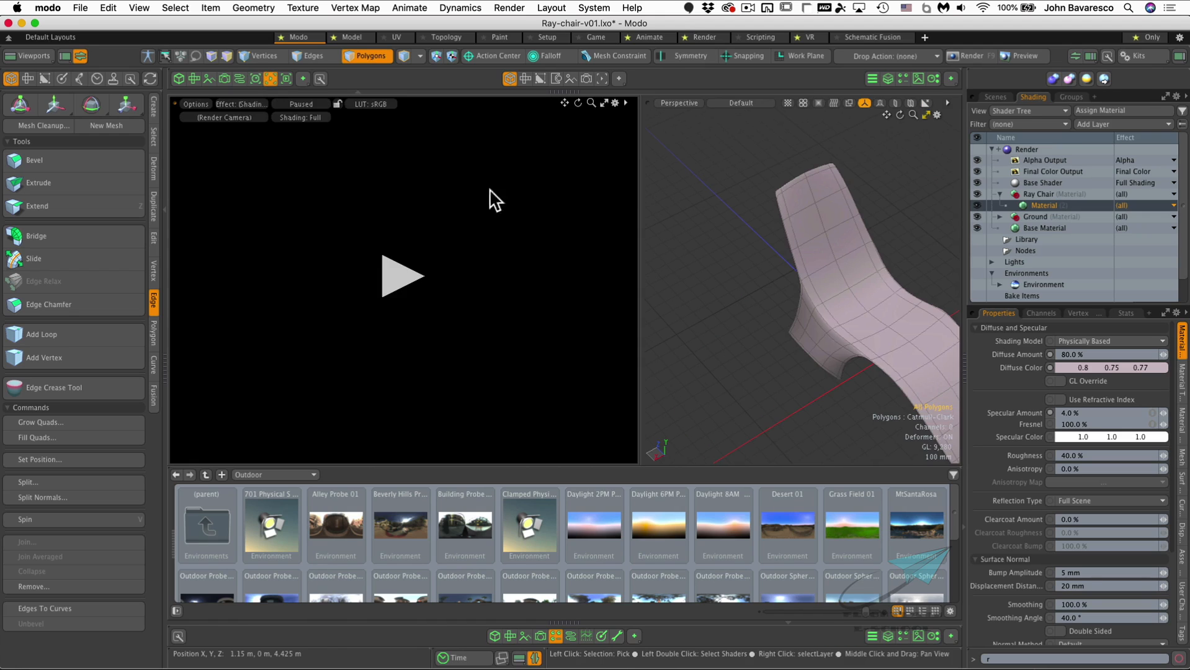
Widen the 3D view beside the render preview and show the Render item's frame settings, with the chair reframed in both views
drag(637, 242, 540, 244)
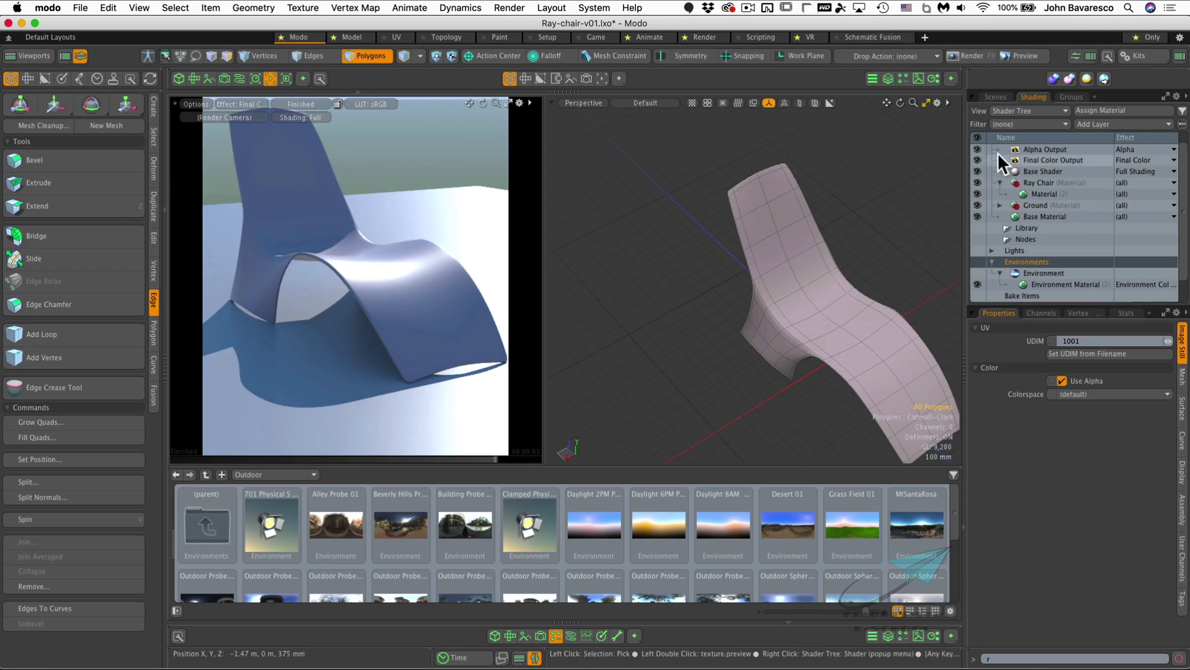
scroll(1059, 181, up, 1)
click(1039, 148)
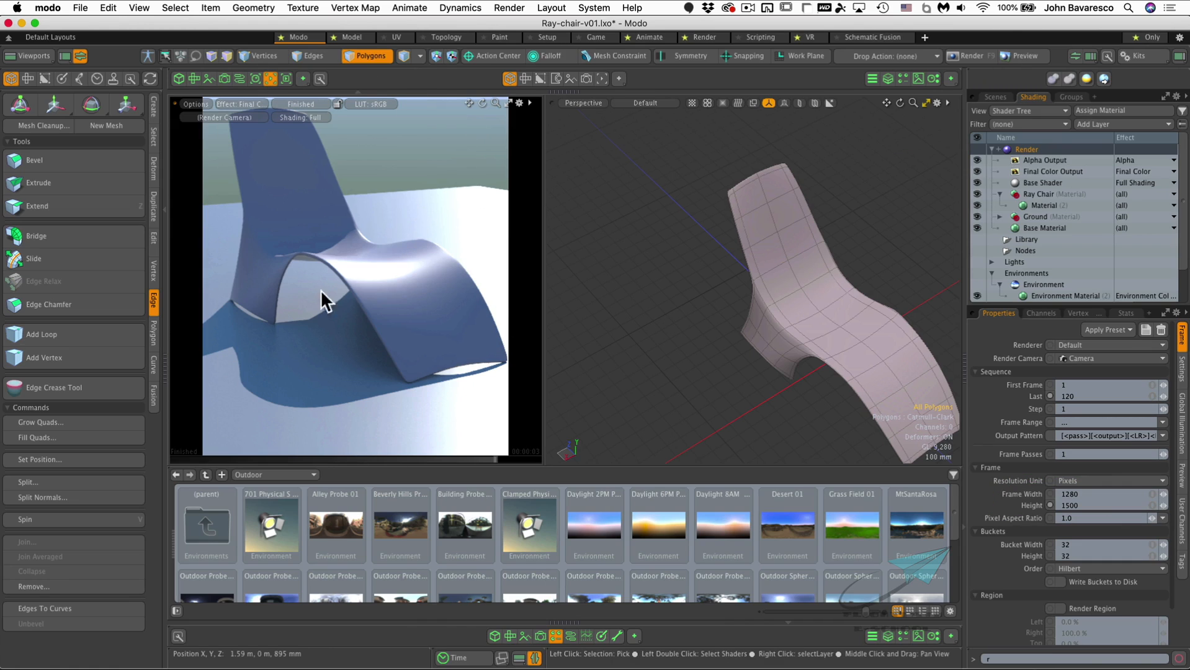
alt+drag(735, 295, 630, 222)
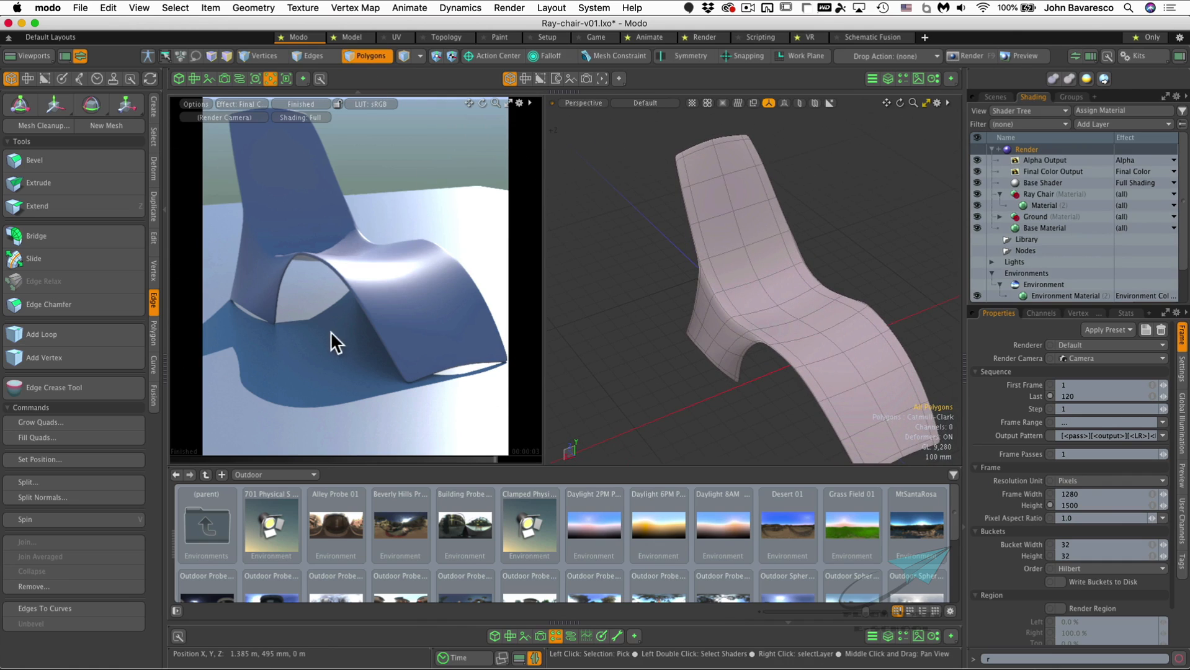
ctrl+alt+drag(353, 292, 416, 285)
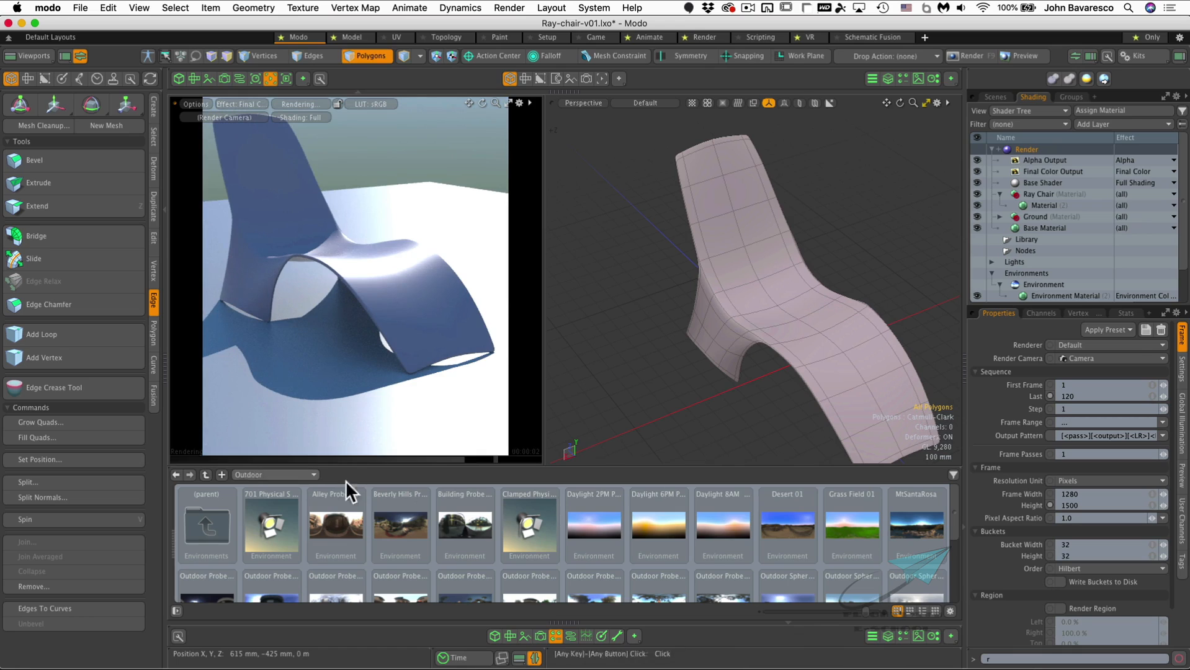
Search the preset library for carbon and find the composite plastic materials among the cloud assets
click(953, 474)
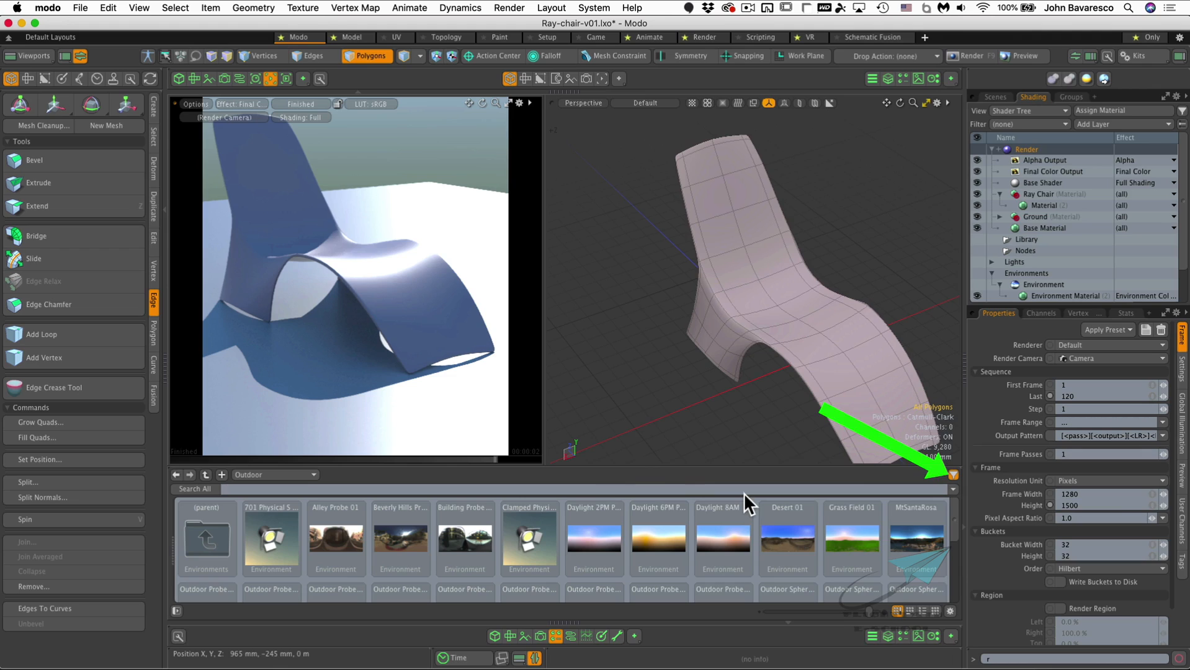
text(ca)
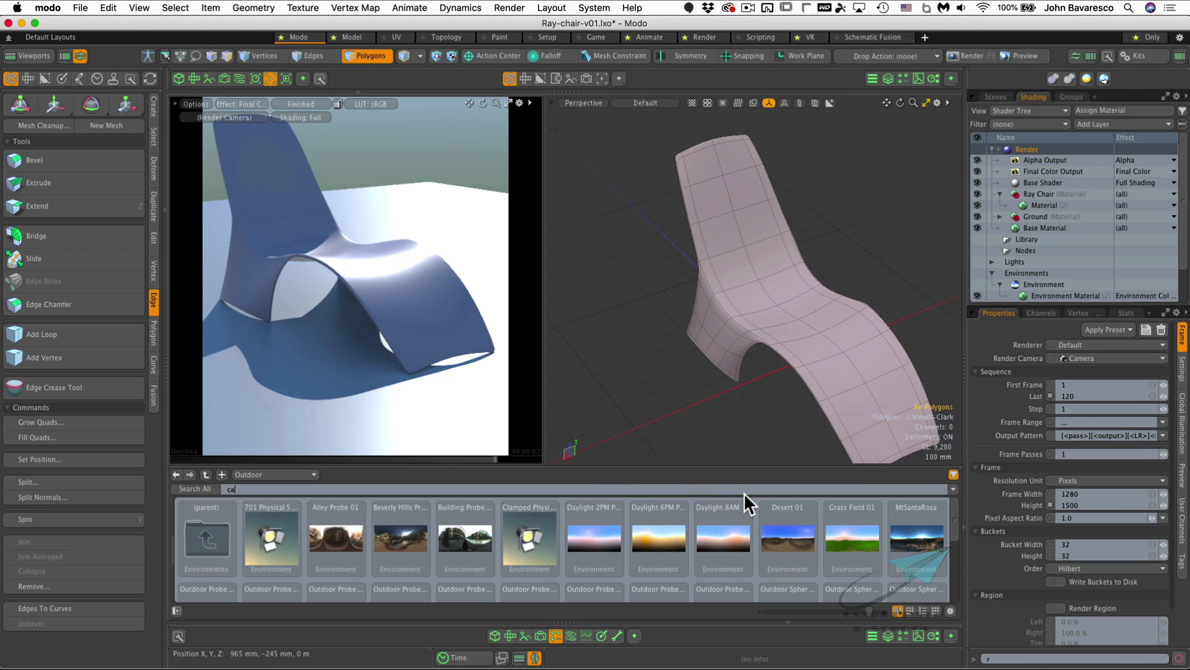
text(rbon)
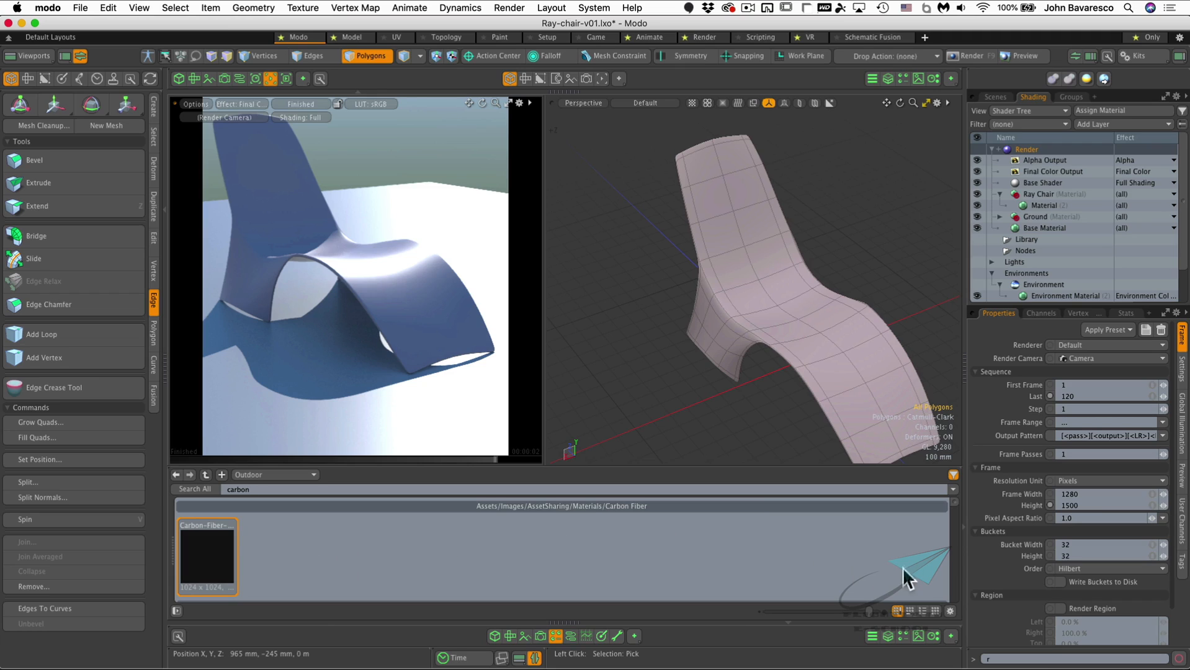
drag(952, 500, 954, 601)
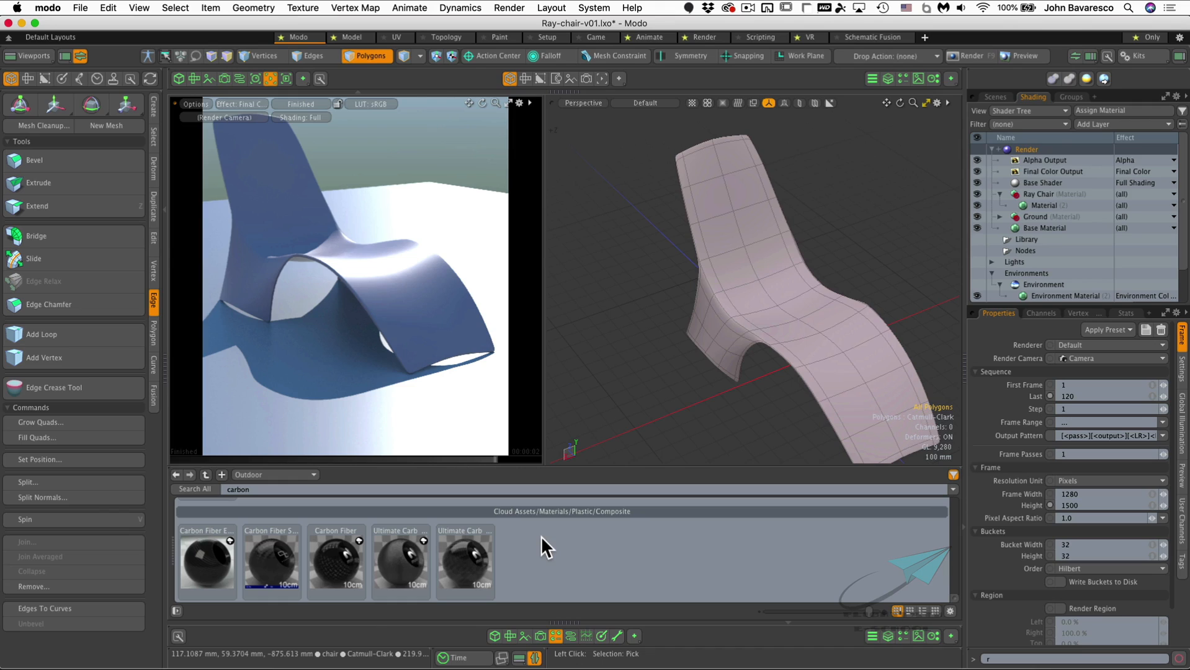
click(291, 476)
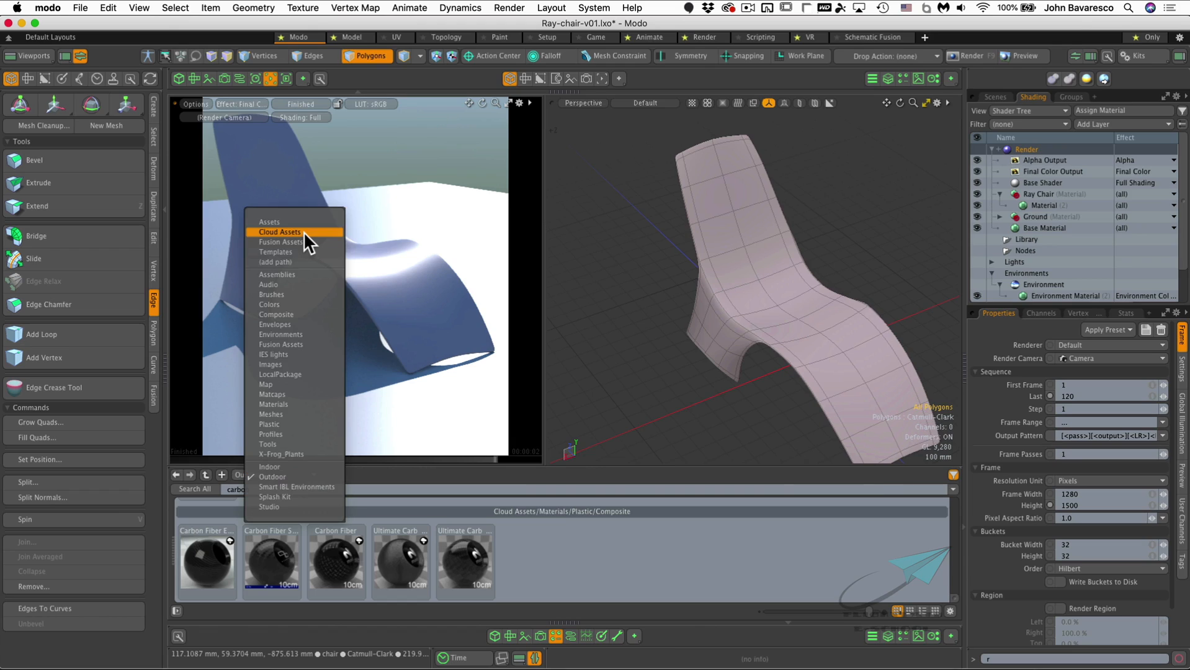
click(303, 475)
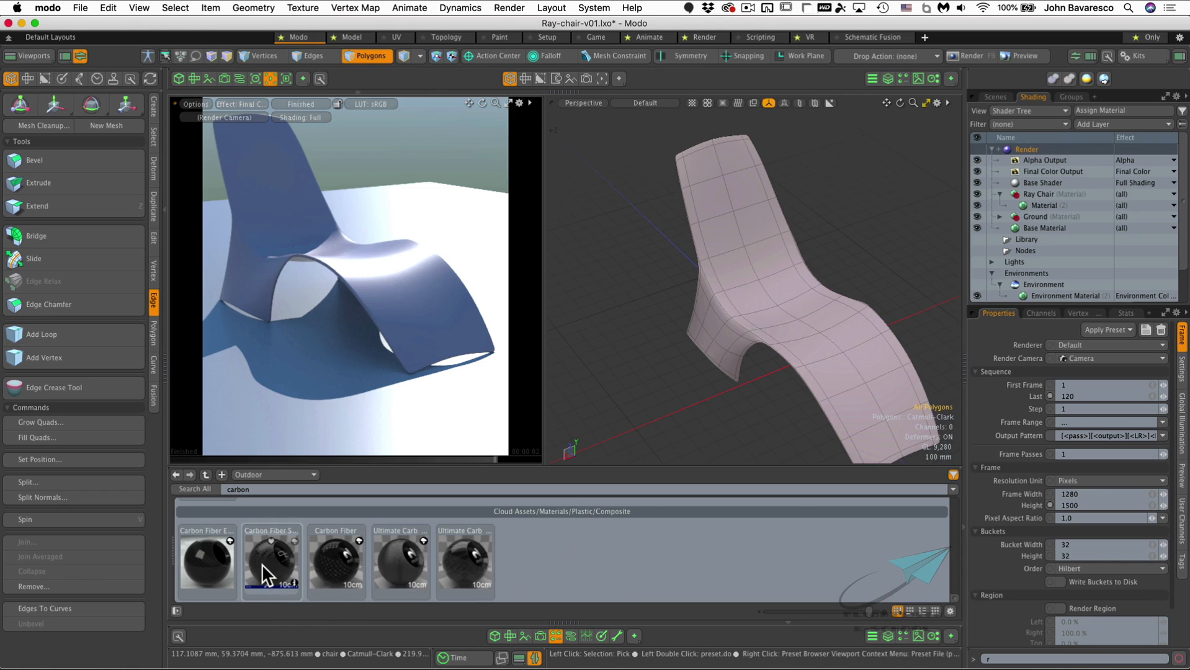
Apply the Carbon Fiber Simple cloud preset to the Ray Chair material group, overwriting the already installed preset file
drag(262, 564, 1091, 199)
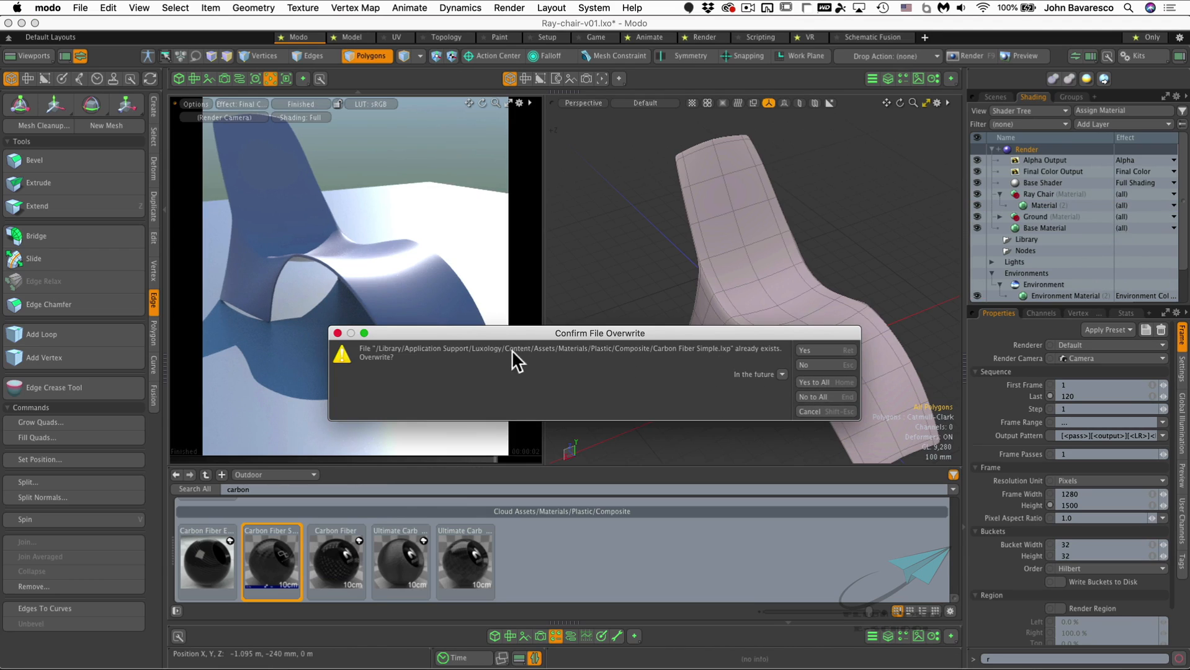
click(824, 350)
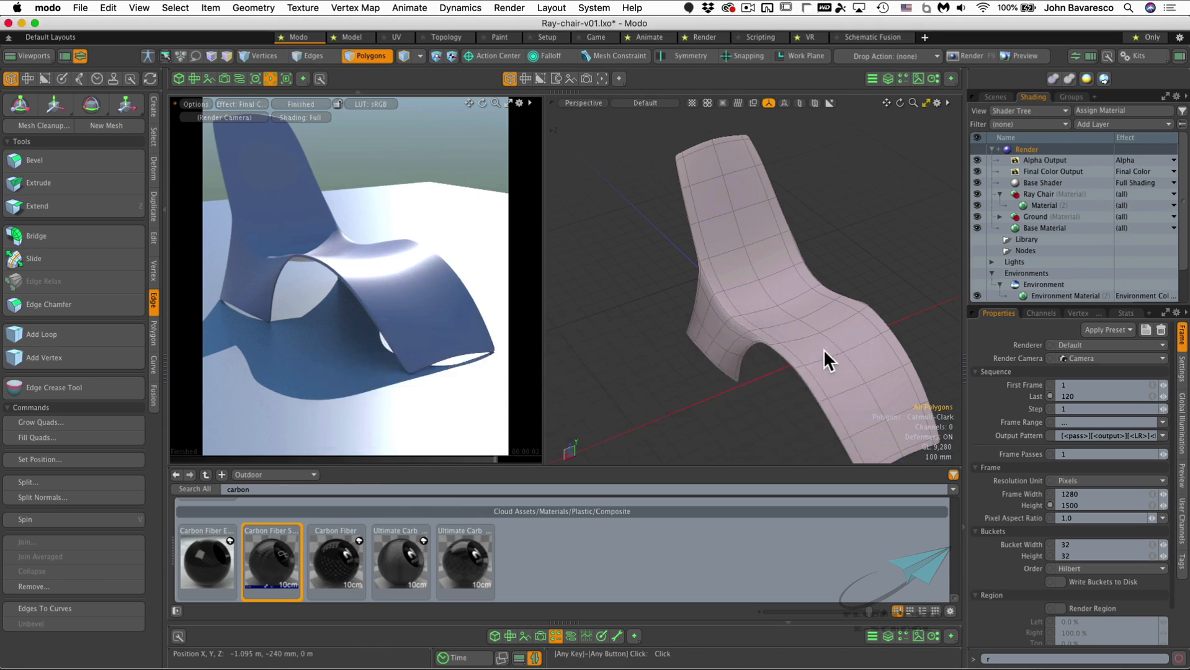
click(857, 382)
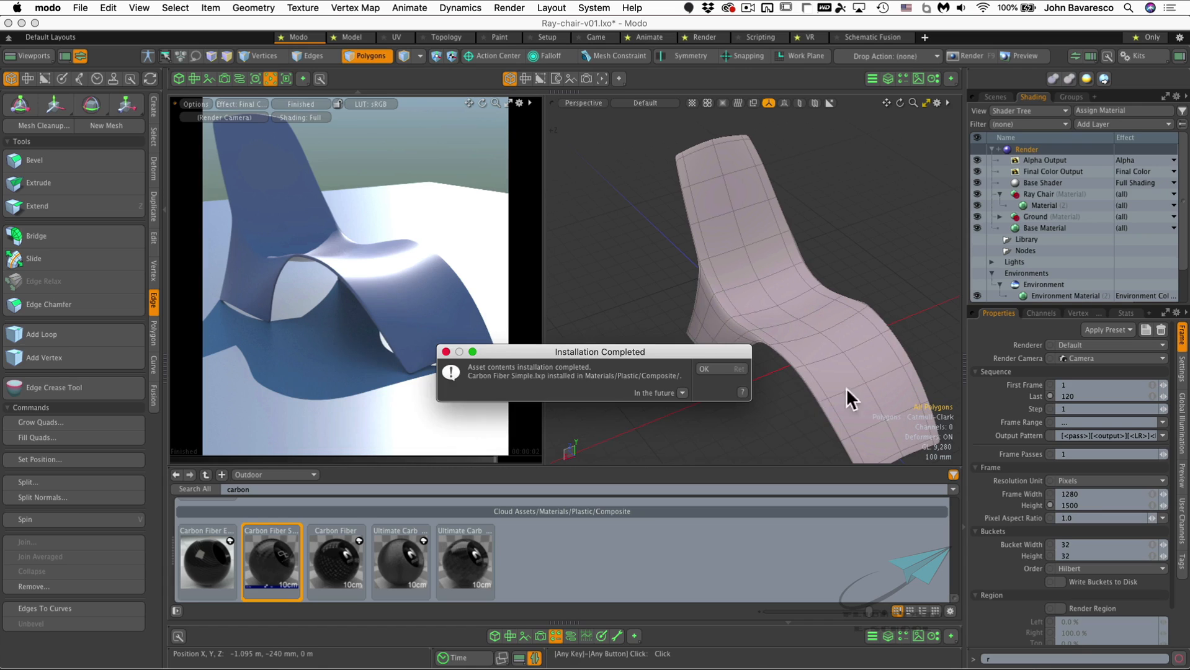
click(727, 368)
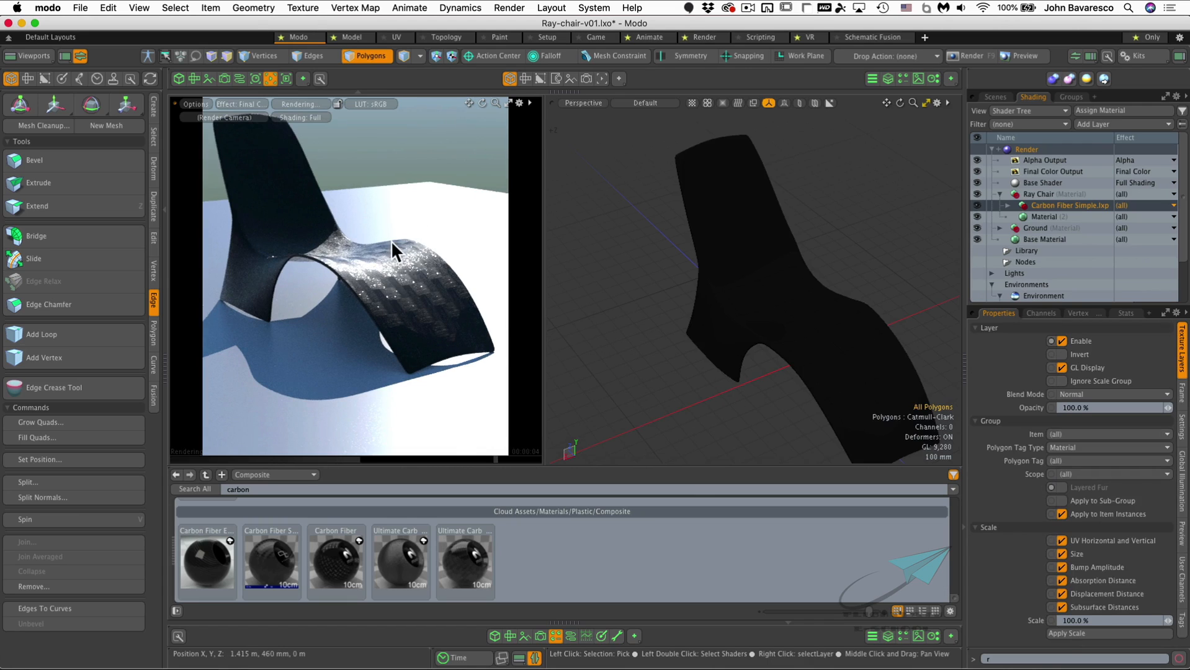
ctrl+alt+drag(377, 283, 364, 247)
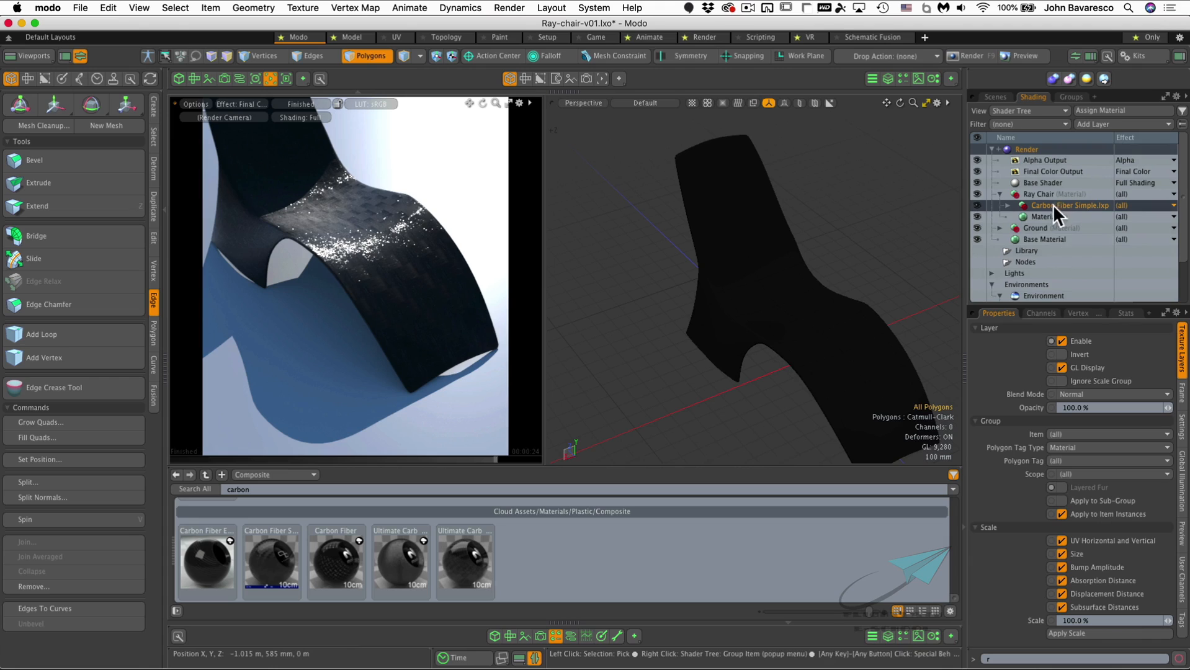
Expand the Carbon Fiber Simple group in the Shader Tree and set its texture scale to 10%
drag(1058, 305, 1060, 294)
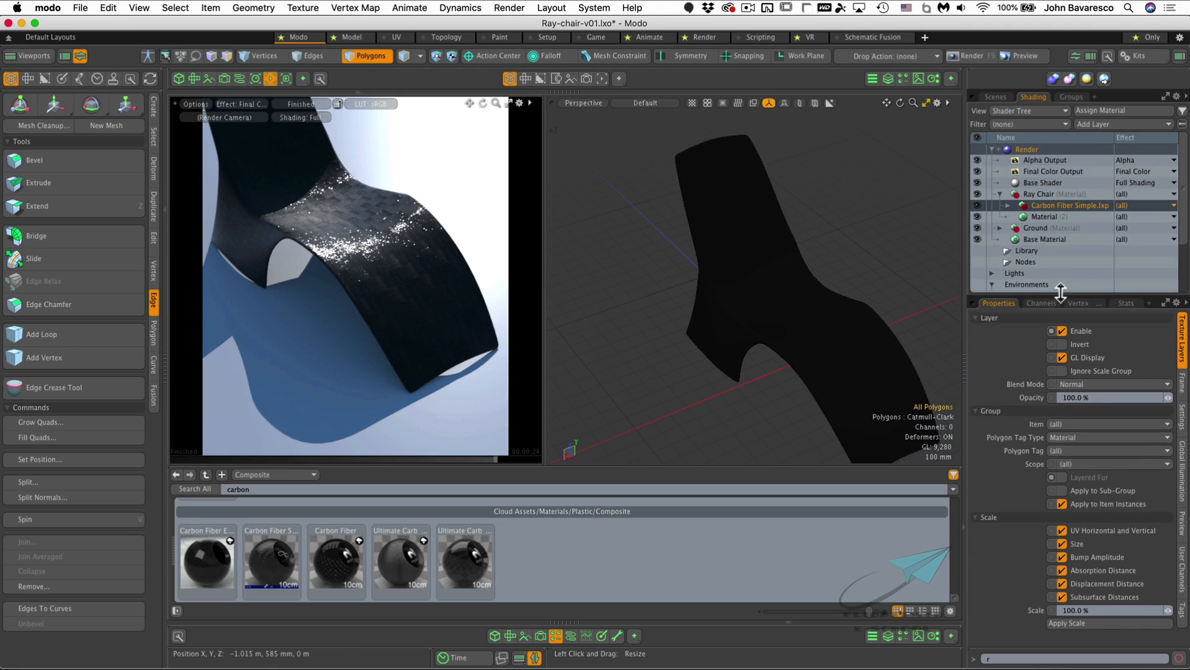
click(1008, 205)
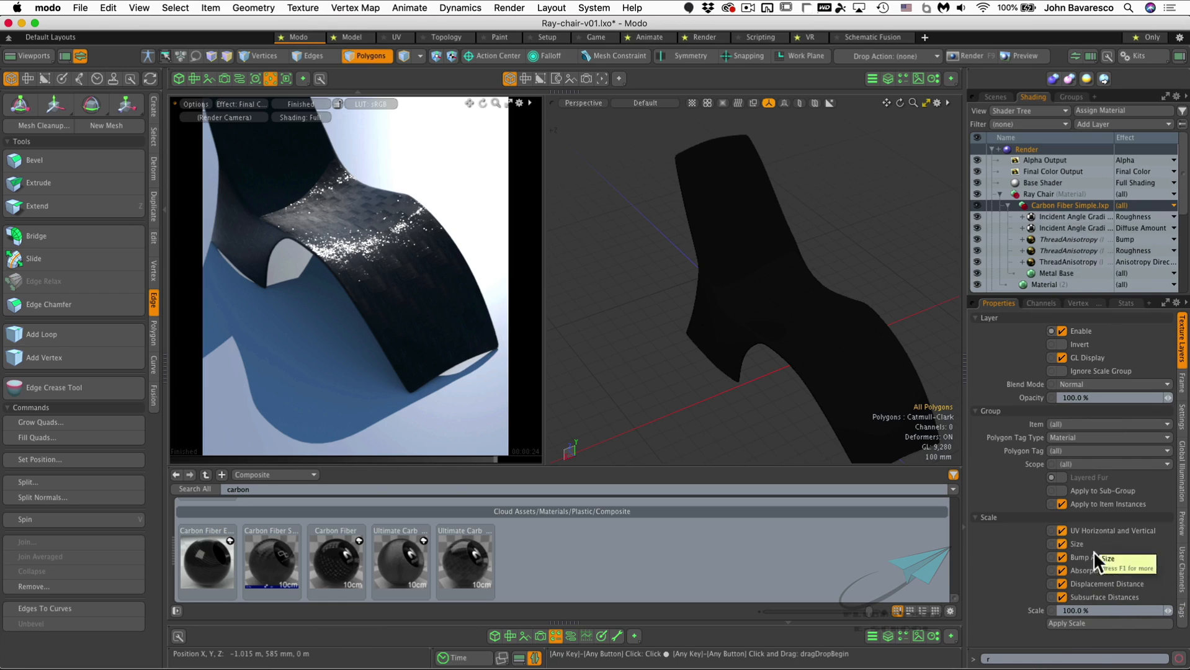
click(1095, 612)
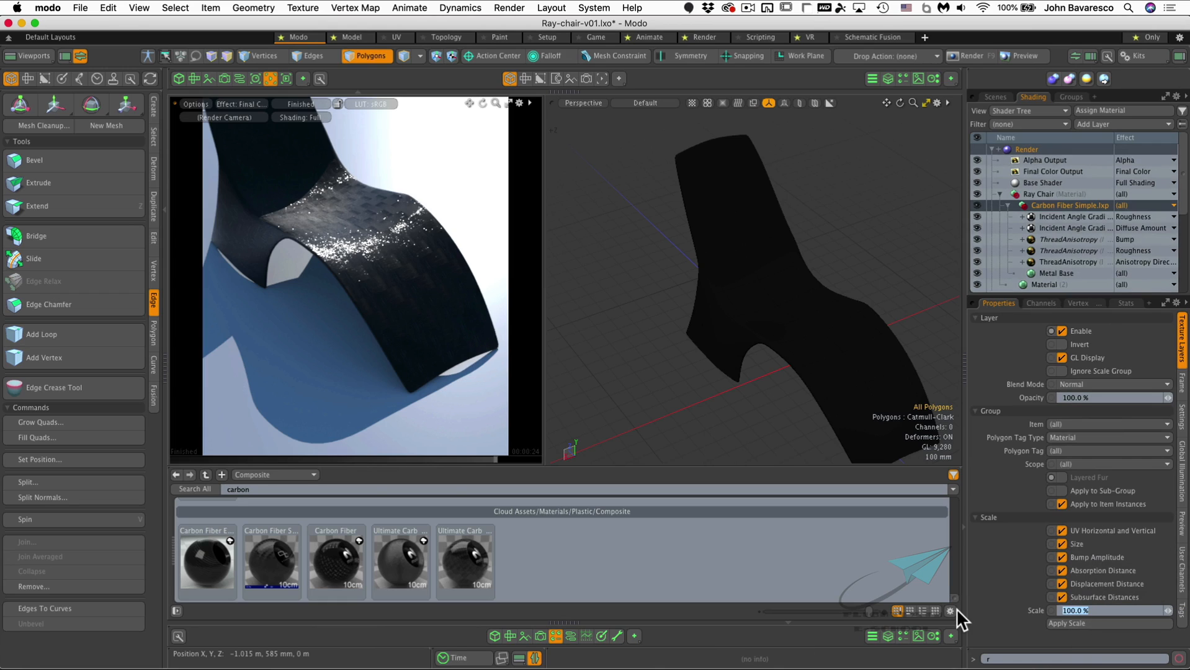
text(10)
key(Return)
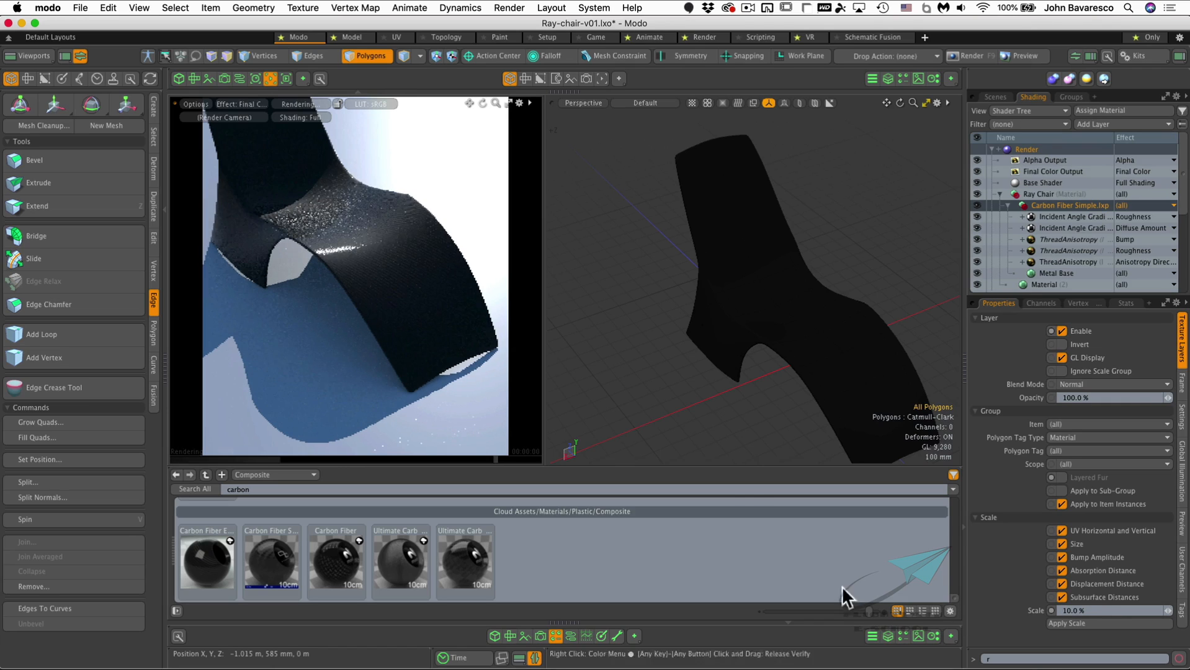
Examine the carbon weave up close in the render preview and review the preset's gradient, ThreadAnisotropy and Metal Base layers
ctrl+alt+drag(374, 248, 624, 192)
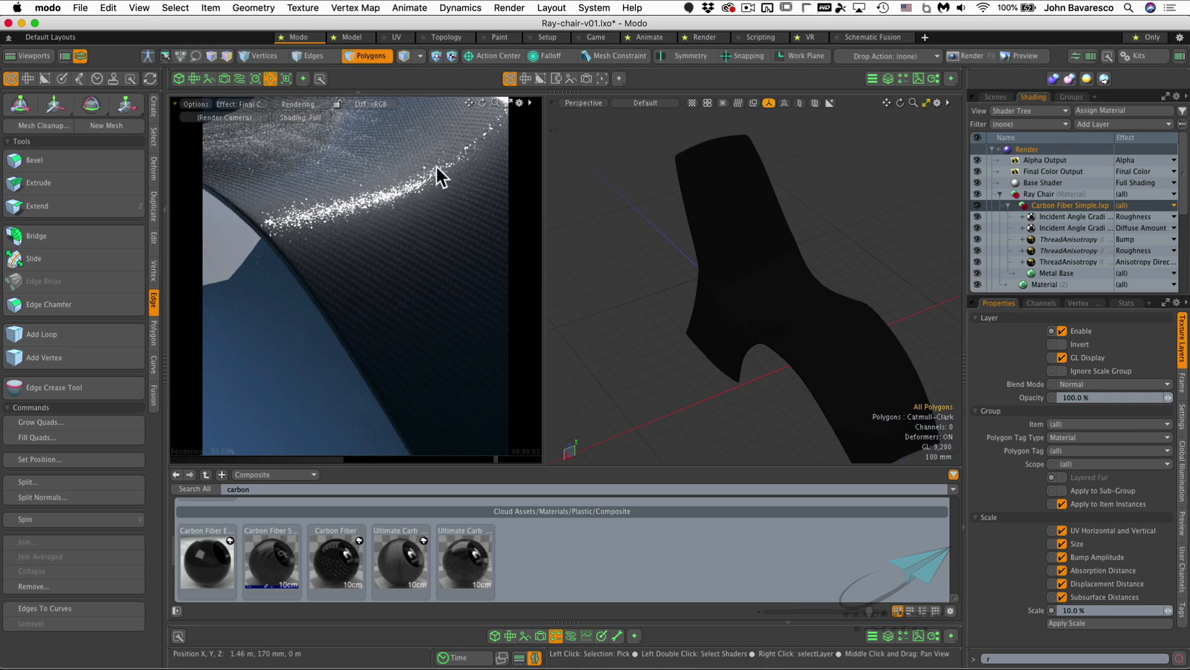
key(alt)
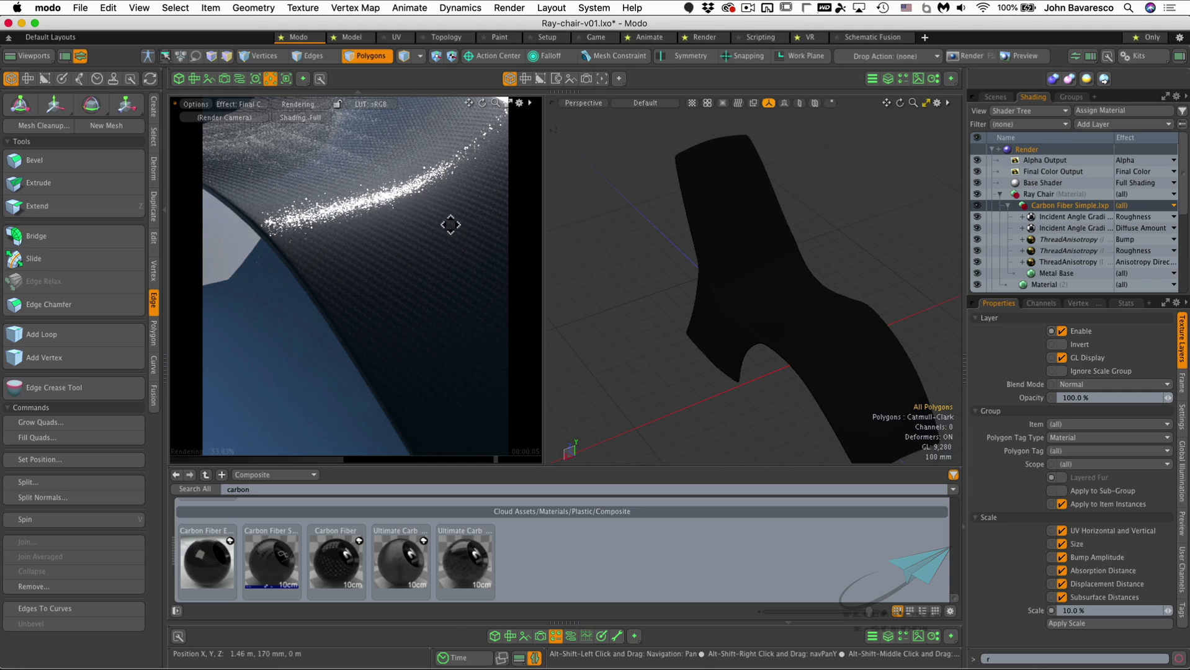
alt+drag(446, 226, 398, 257)
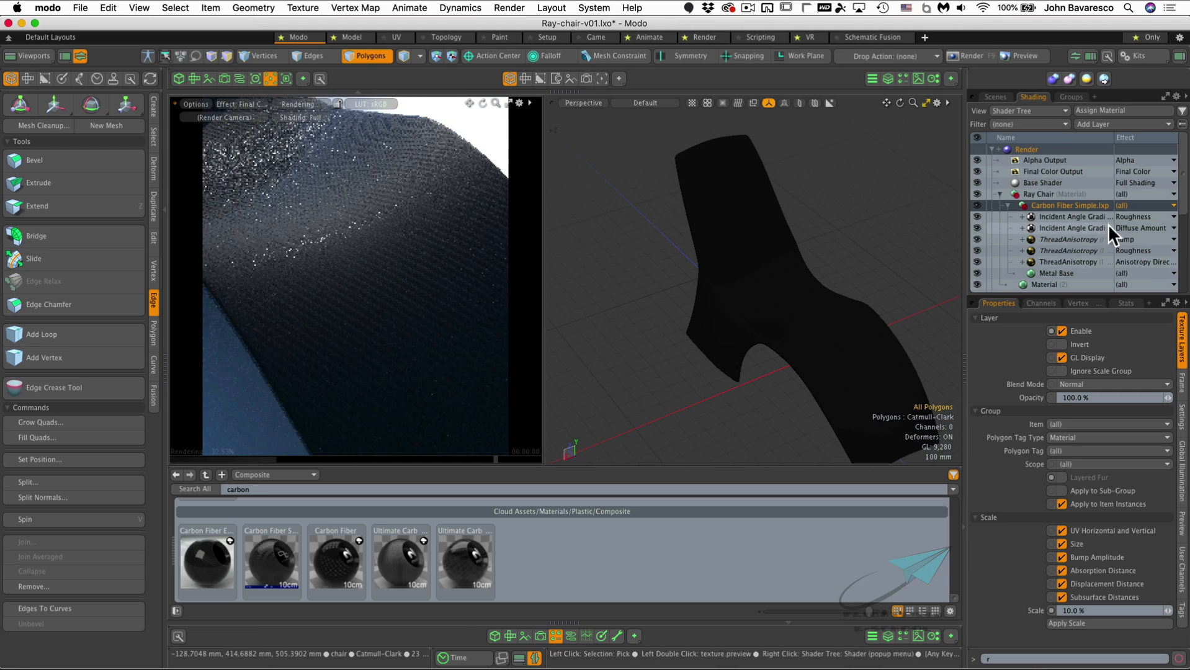
click(1063, 228)
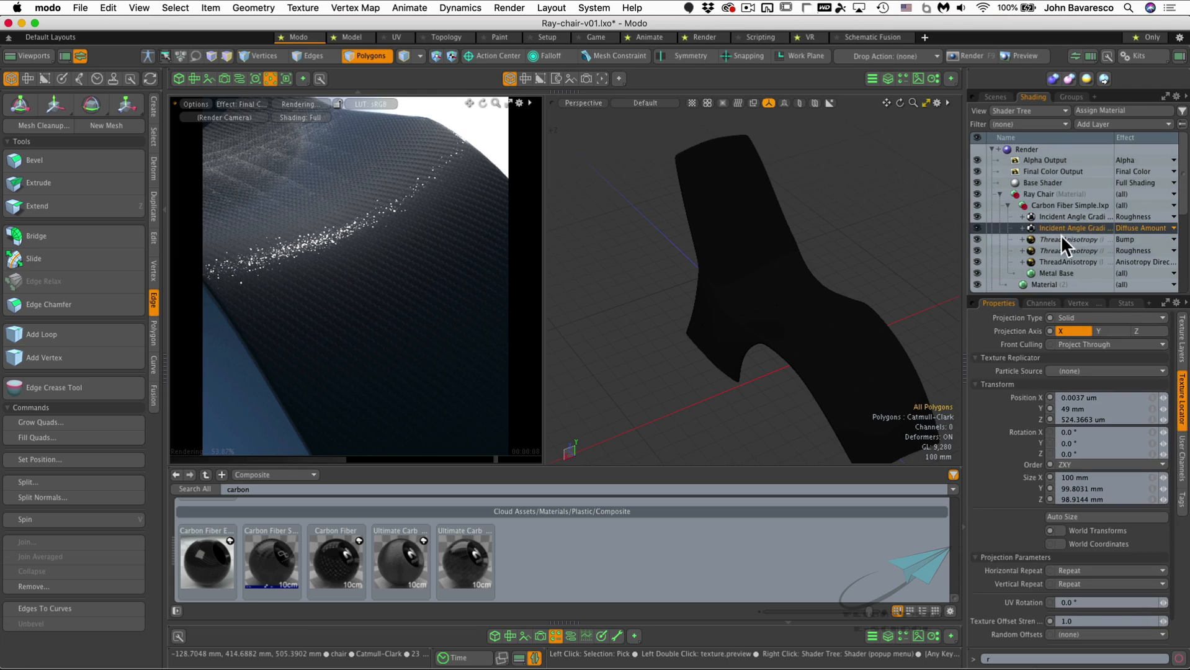
click(1060, 241)
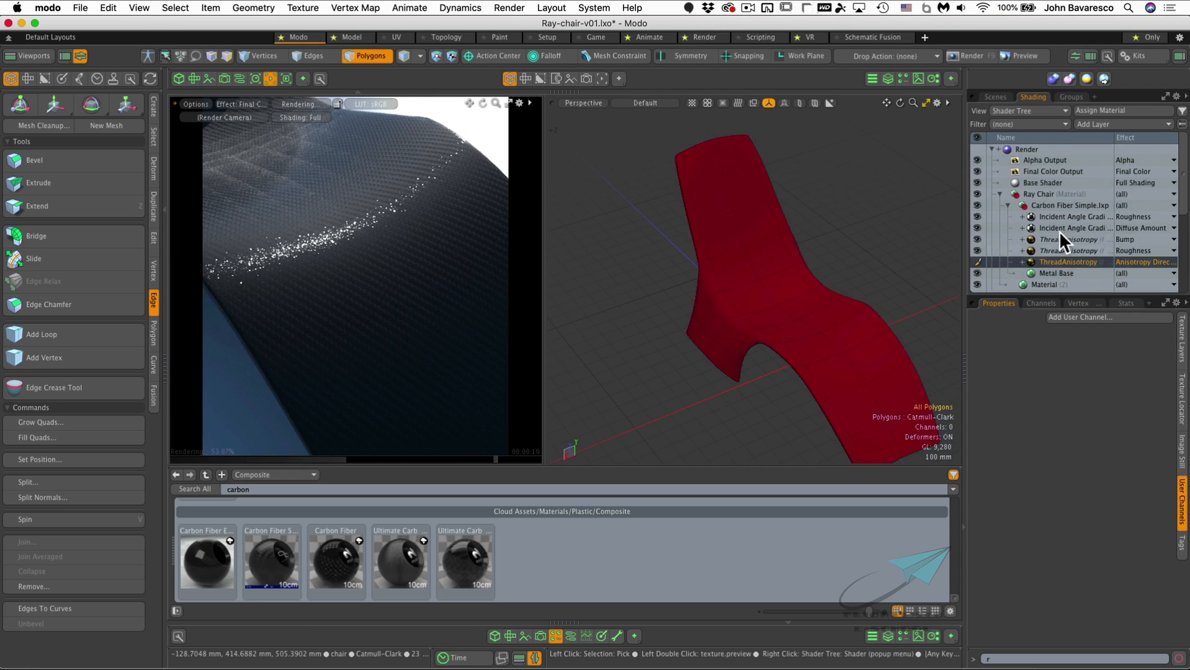
click(1056, 273)
ctrl+alt+drag(276, 328, 417, 332)
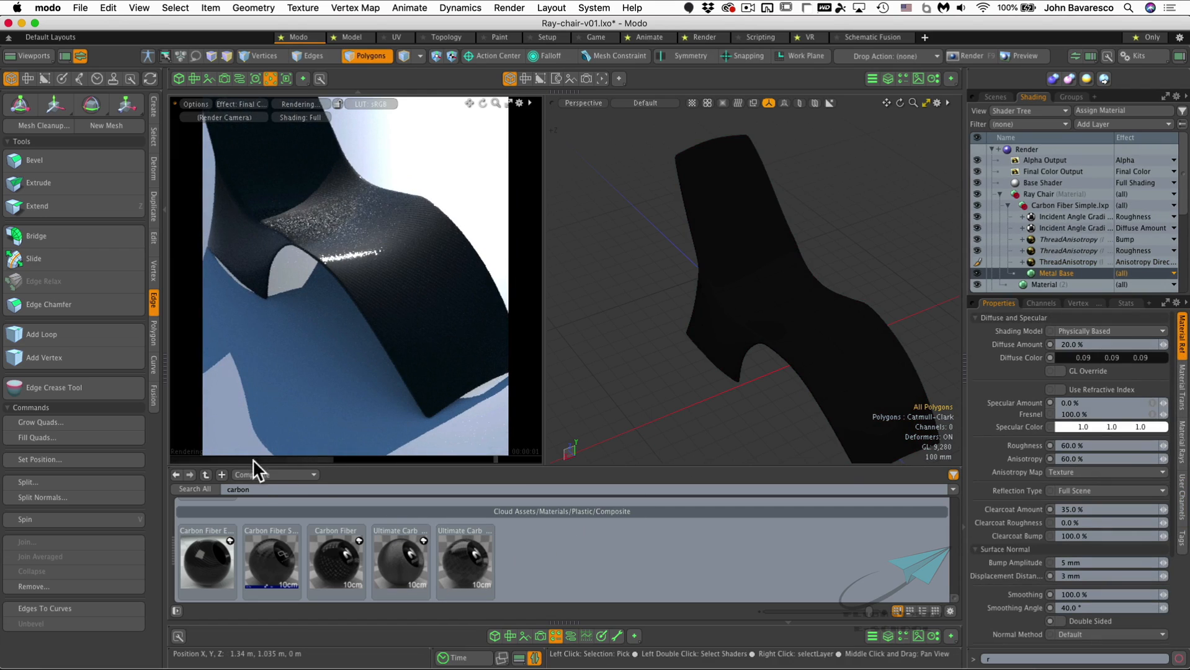
Search the presets for concrete and apply Concrete Pebbles 03 to the Ground material group
click(264, 490)
text(concrete)
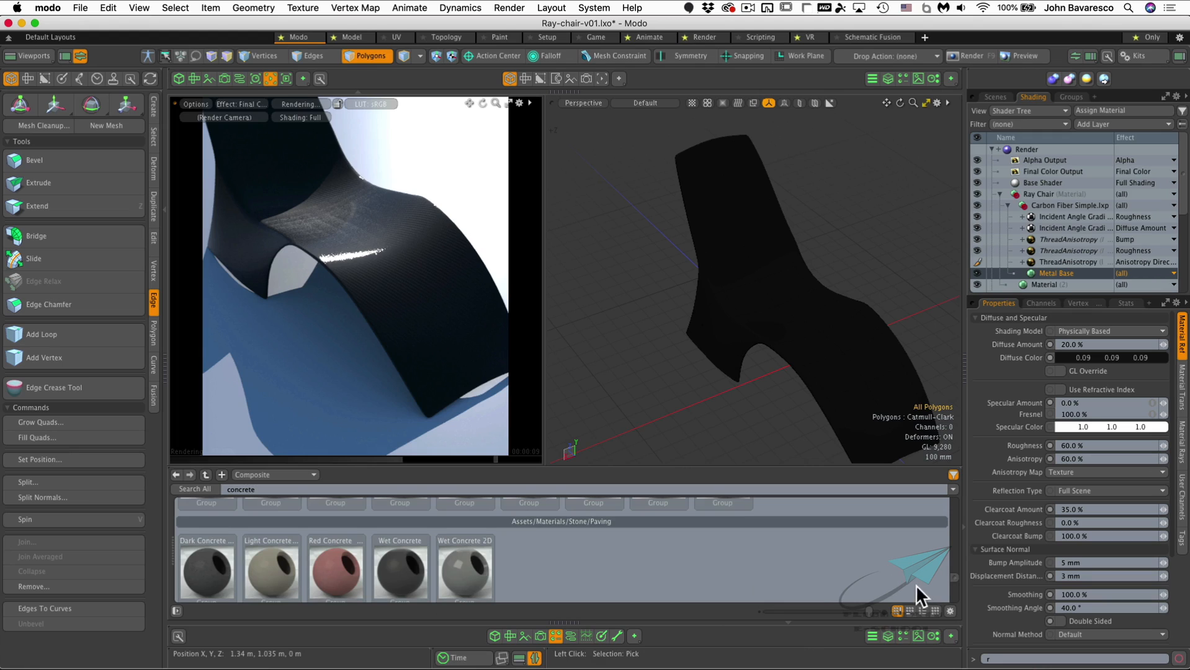
drag(954, 574, 957, 590)
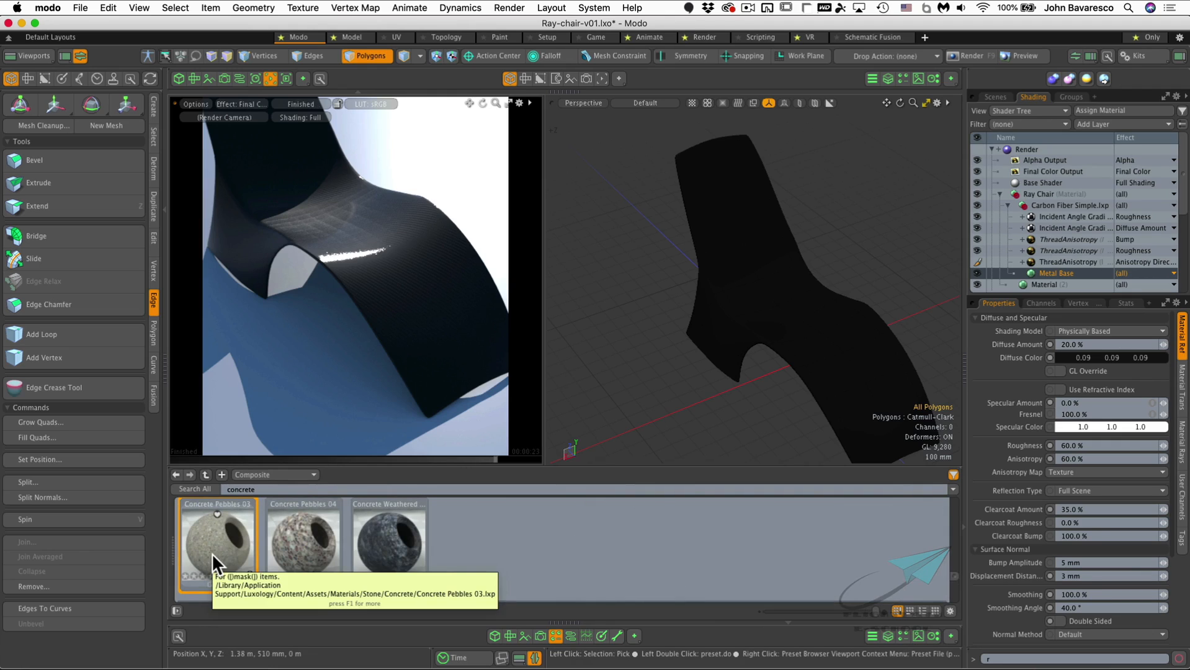
click(999, 193)
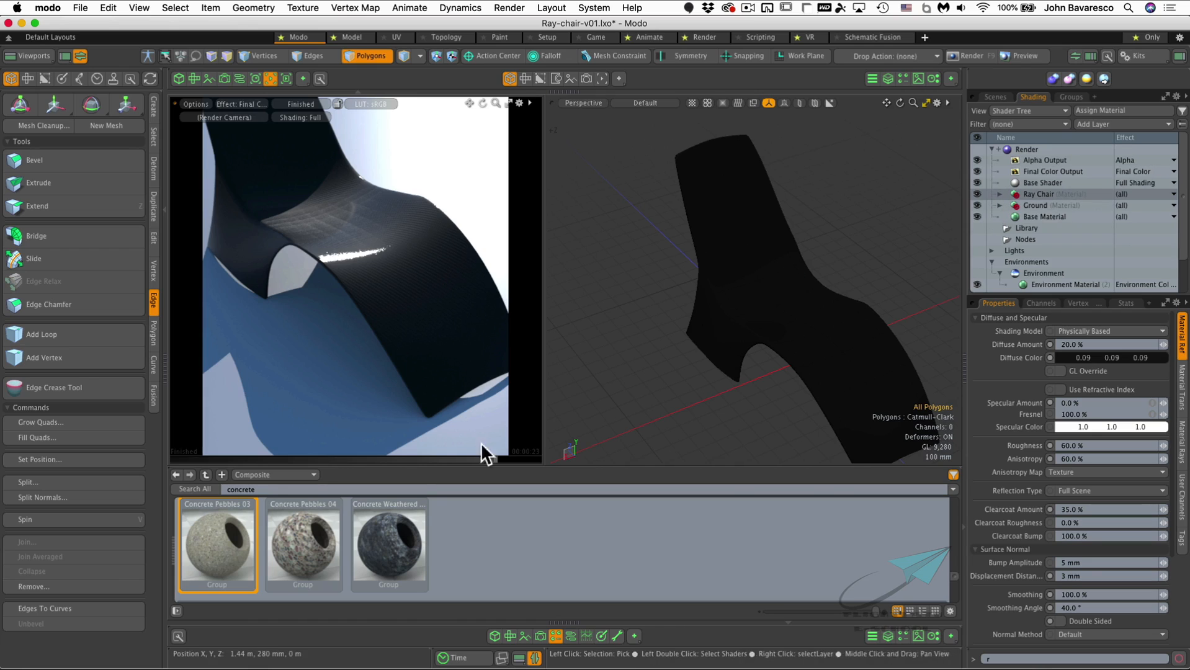
drag(255, 548, 1037, 202)
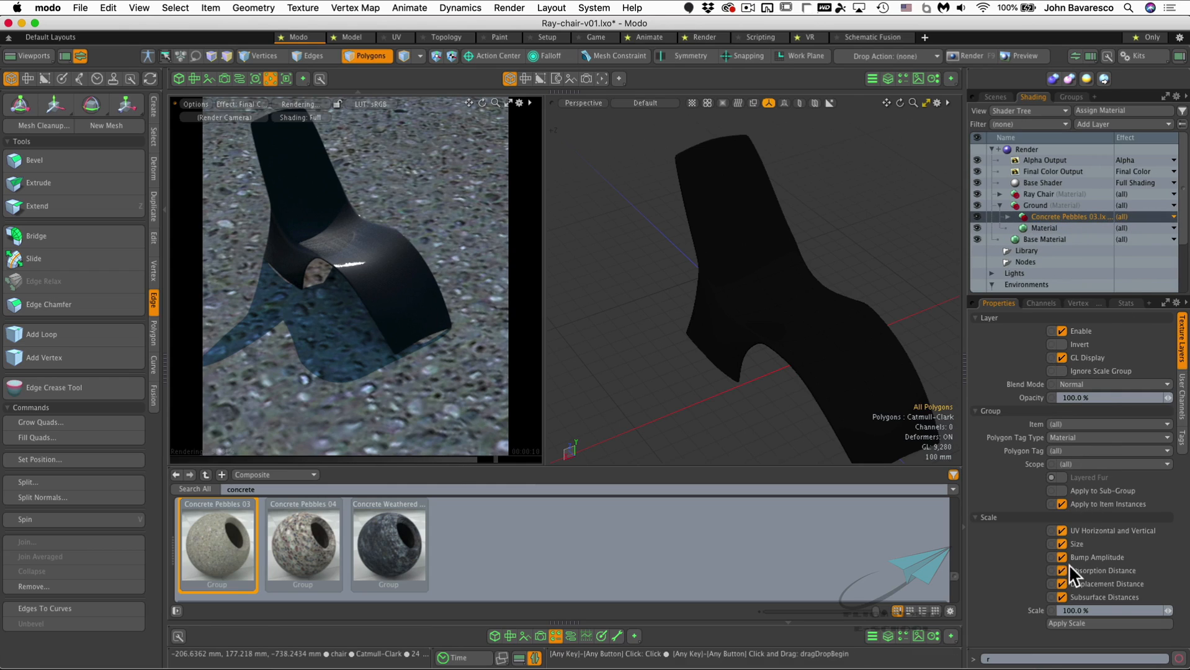
Set the texture scale of the ground's Concrete Pebbles 03 group to 40% and view the whole chair in the render preview
click(1083, 610)
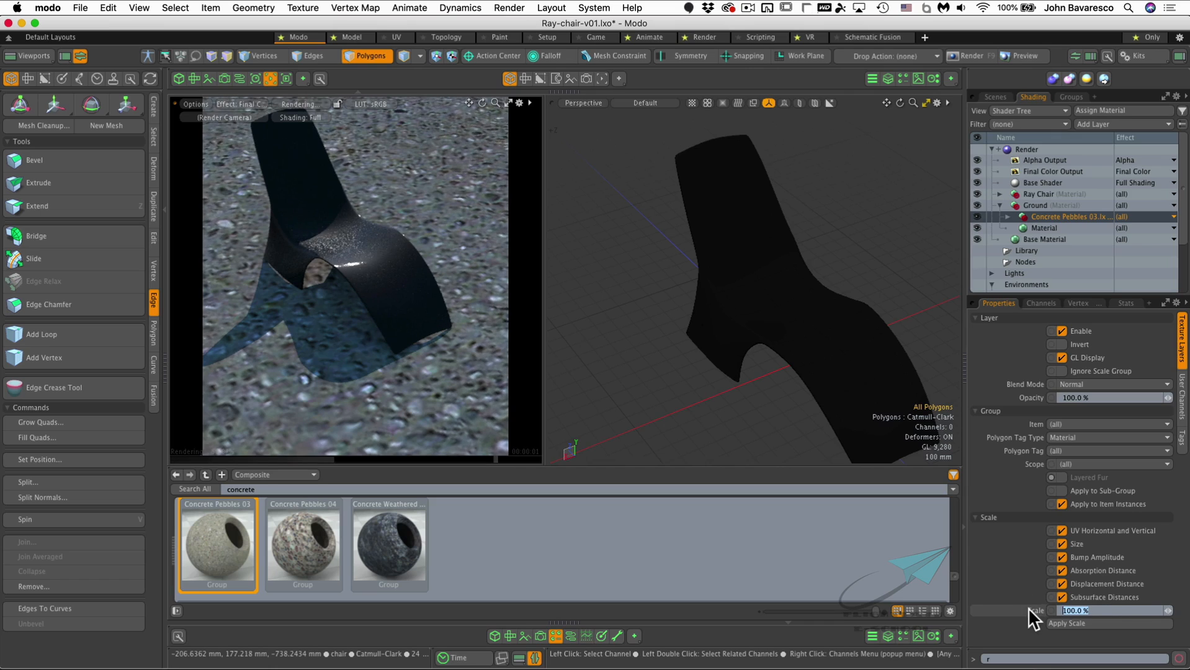
text(40)
key(Return)
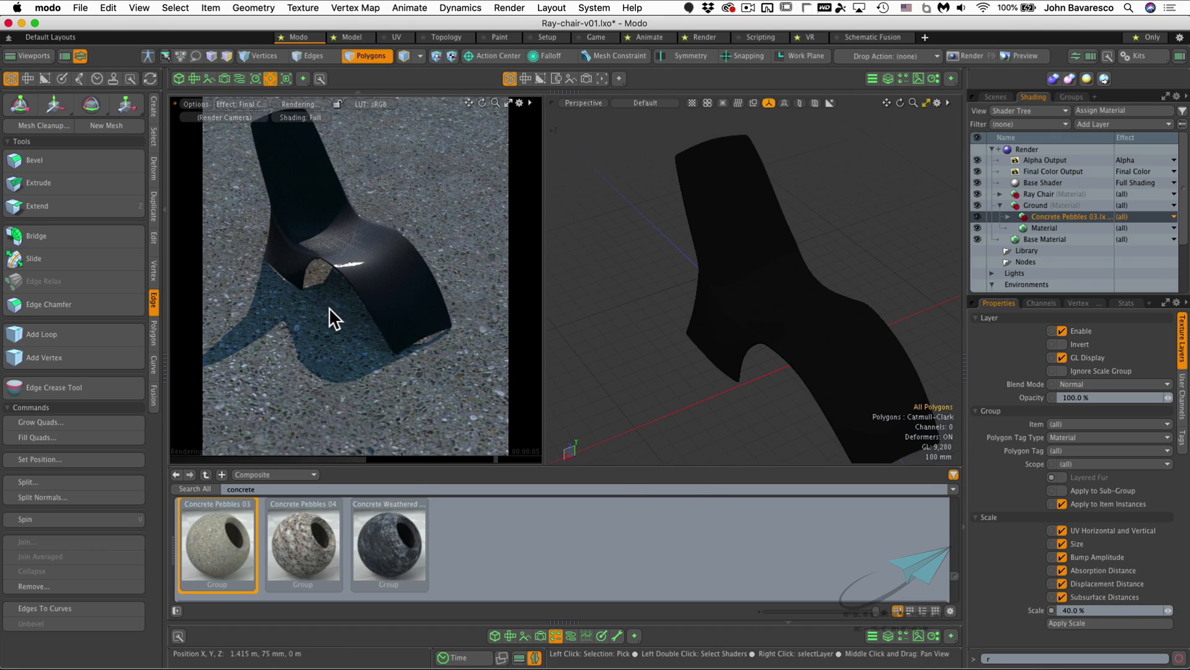
alt+drag(323, 310, 395, 366)
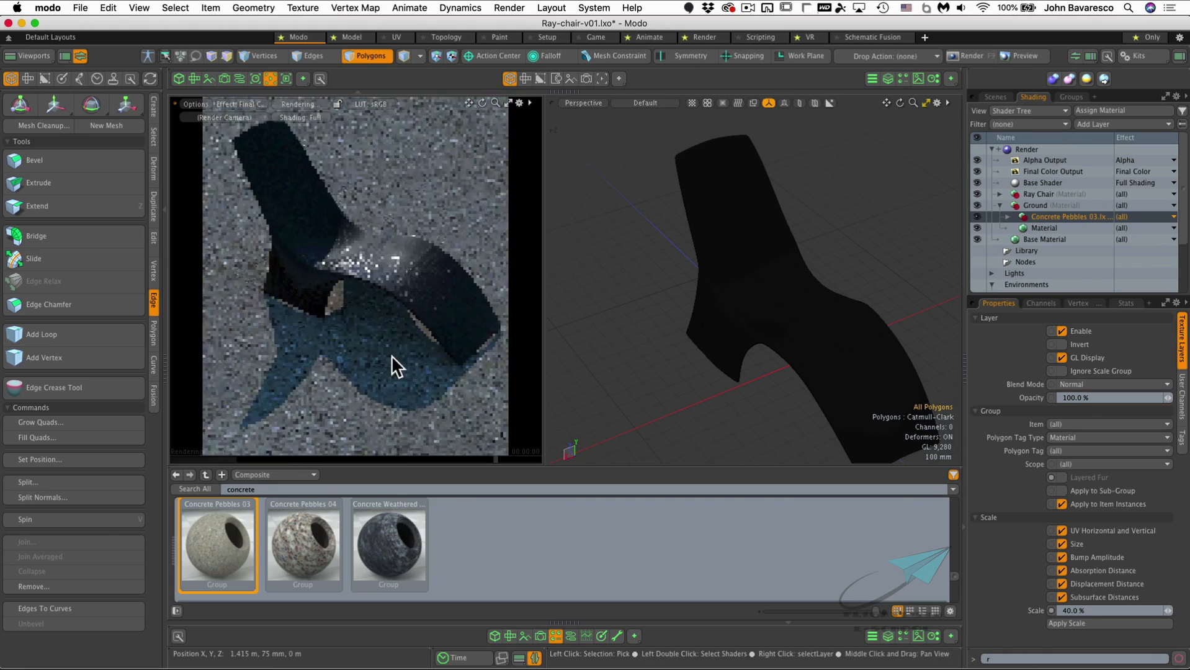
Show the Environments folder in the preset browser and enlarge its thumbnails until the folder names are readable
click(288, 475)
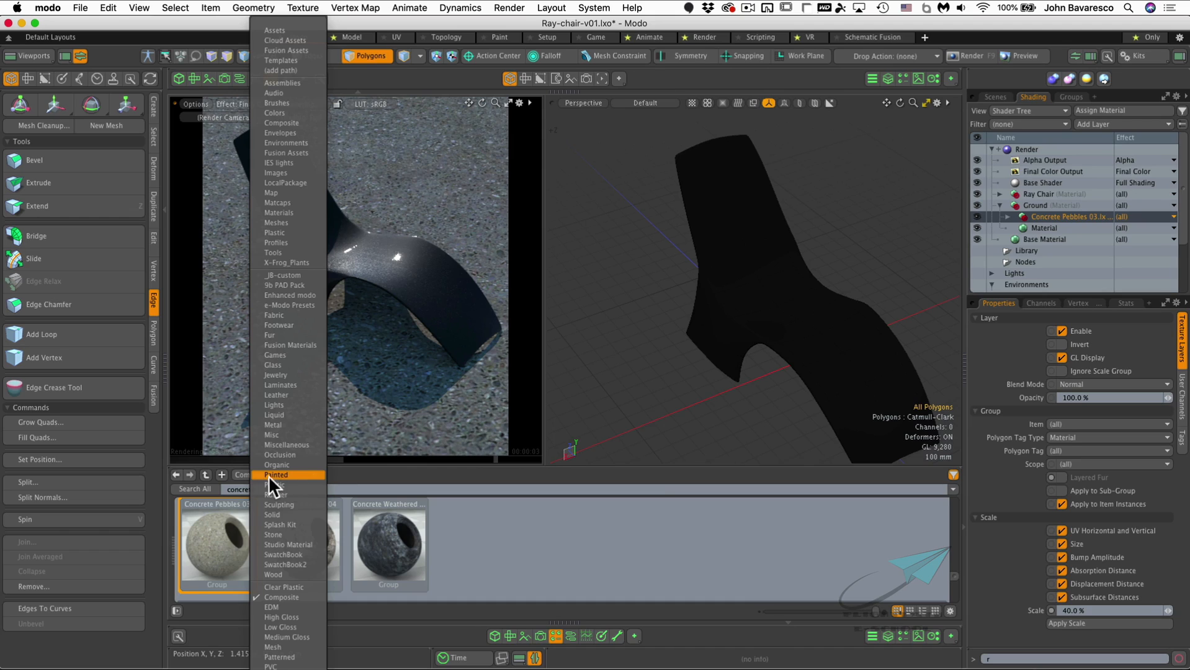
click(273, 142)
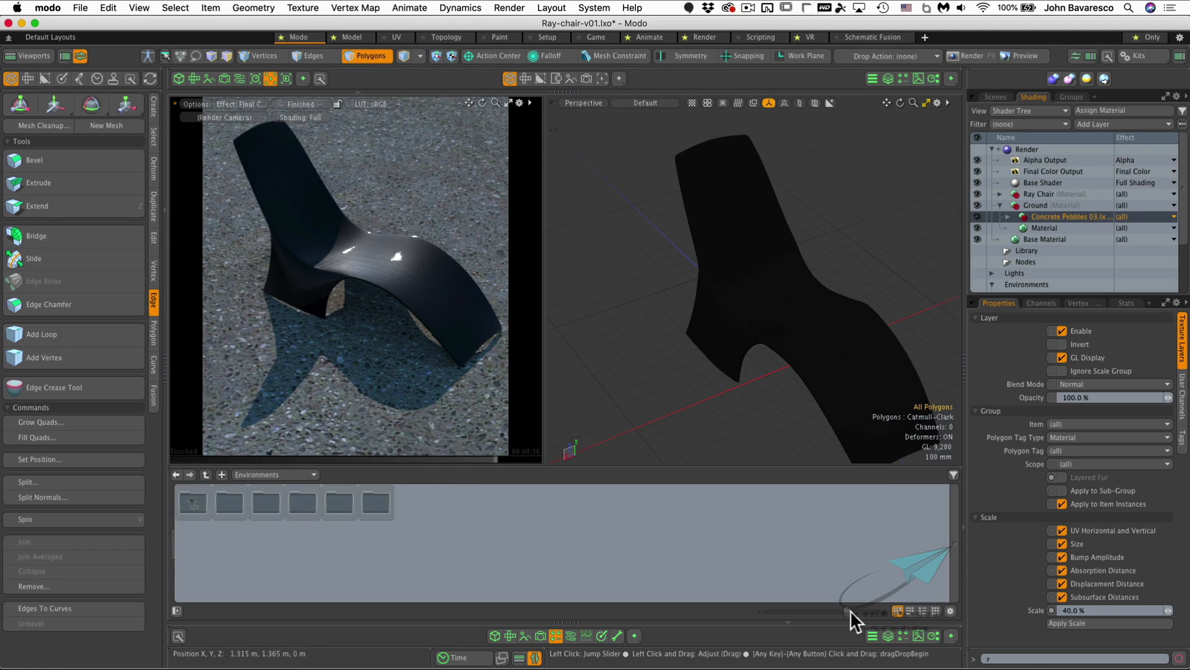
drag(851, 611, 874, 610)
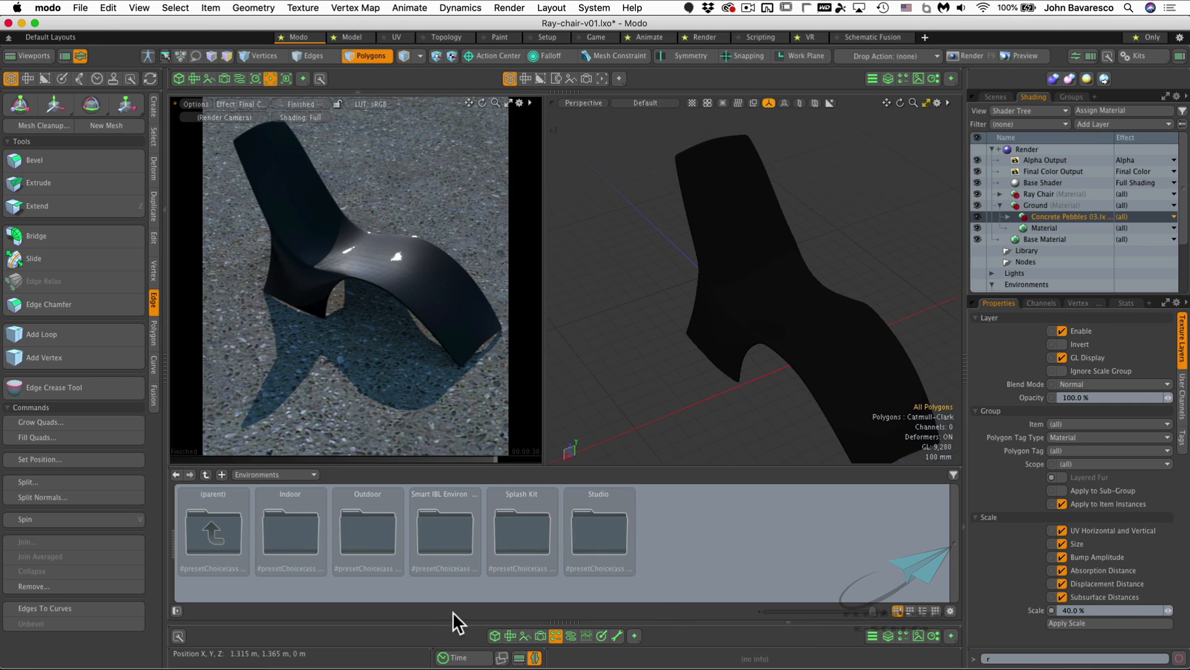
Look through the Outdoor and Smart IBL Environments preset folders, returning to the parent Environments folder after each
double_click(363, 532)
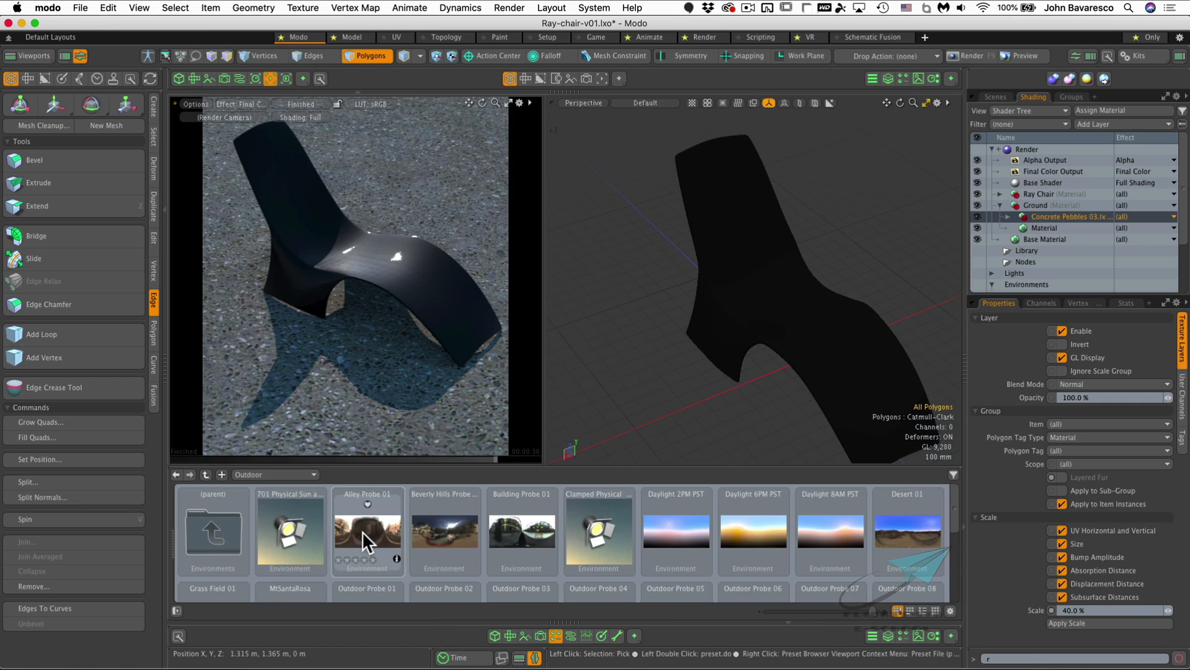
double_click(203, 531)
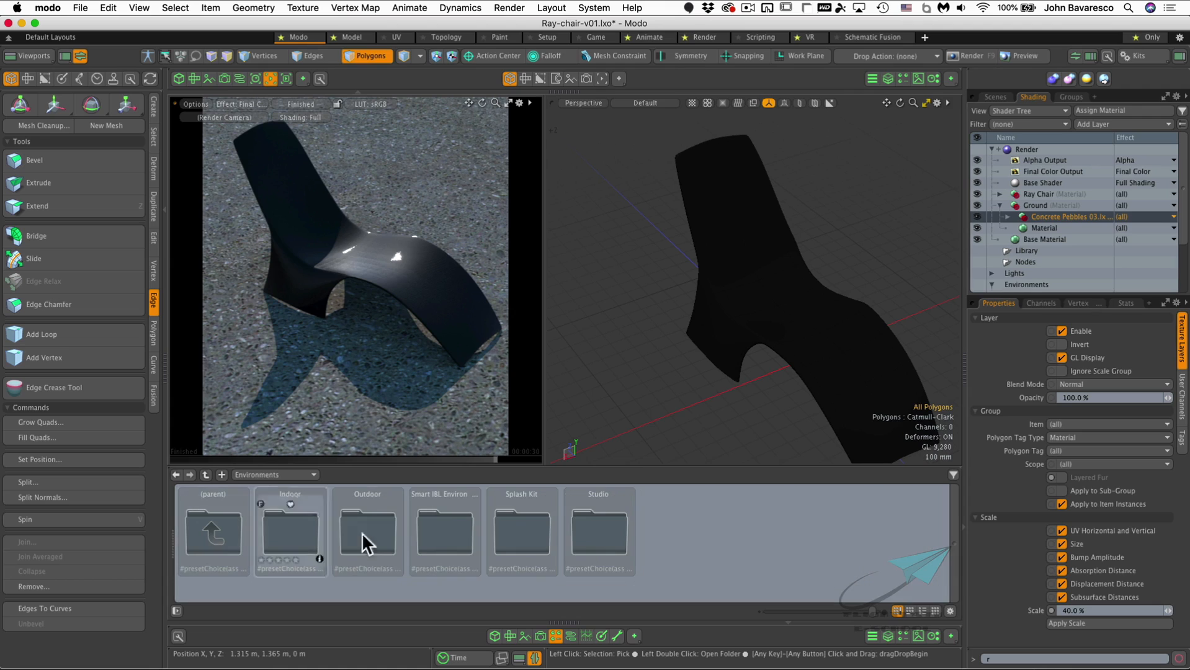
double_click(453, 532)
scroll(955, 528, down, 1)
mouse_move(955, 527)
mouse_down()
mouse_move(966, 589)
mouse_move(962, 512)
mouse_up()
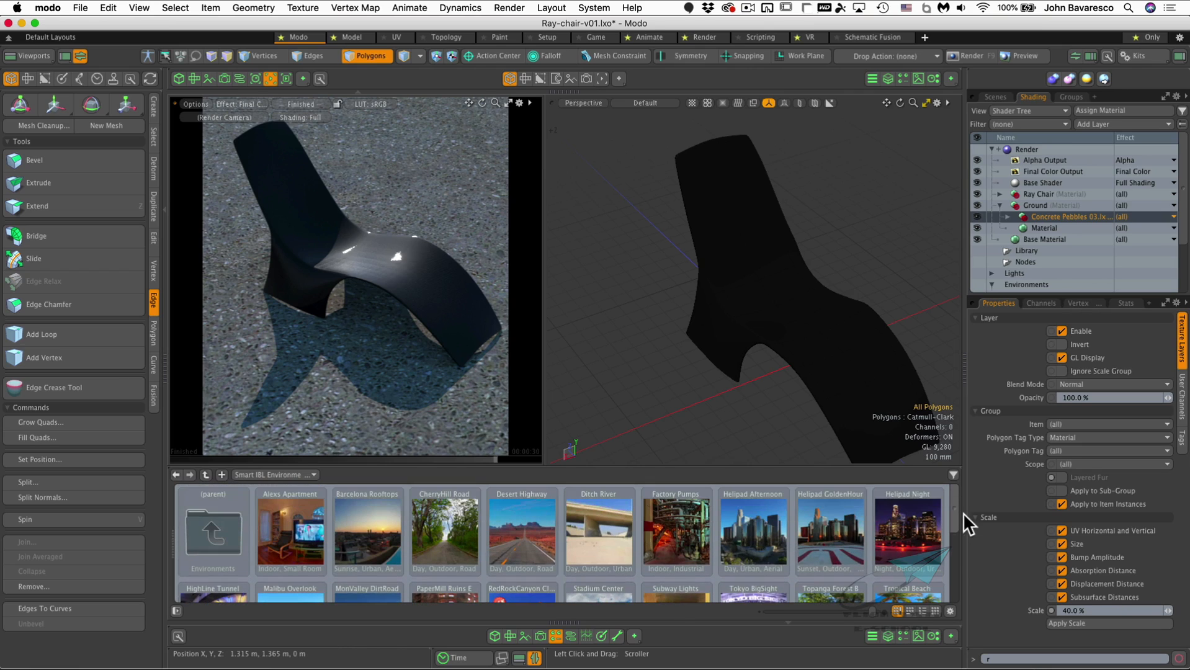
click(275, 475)
click(189, 520)
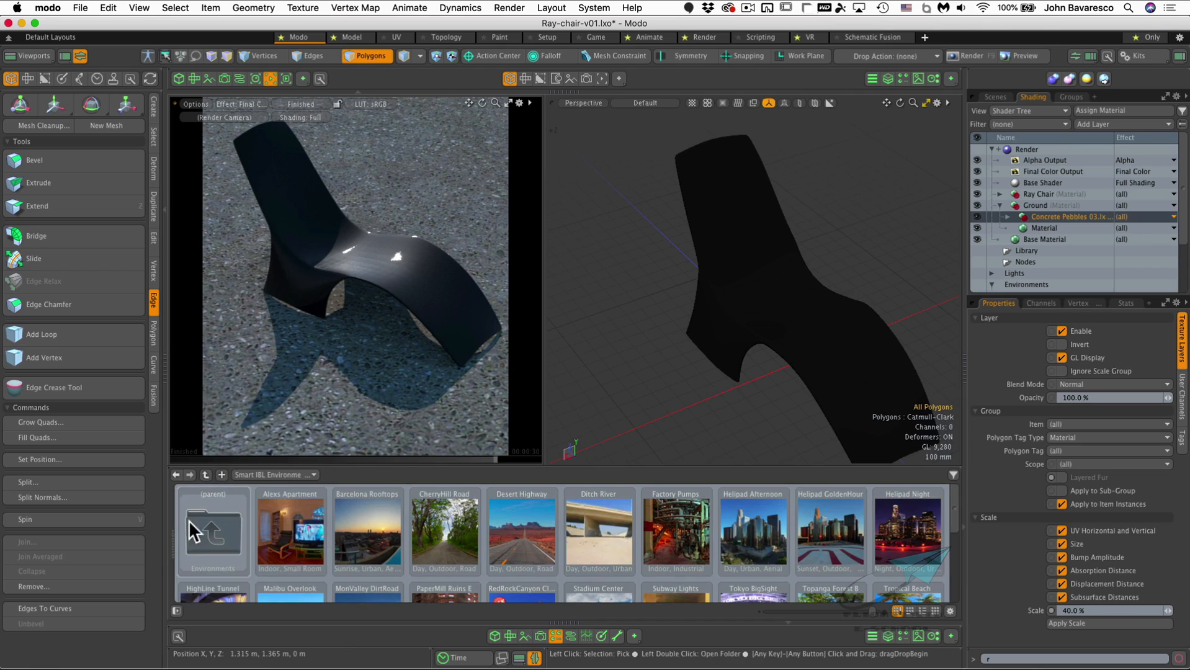
double_click(223, 533)
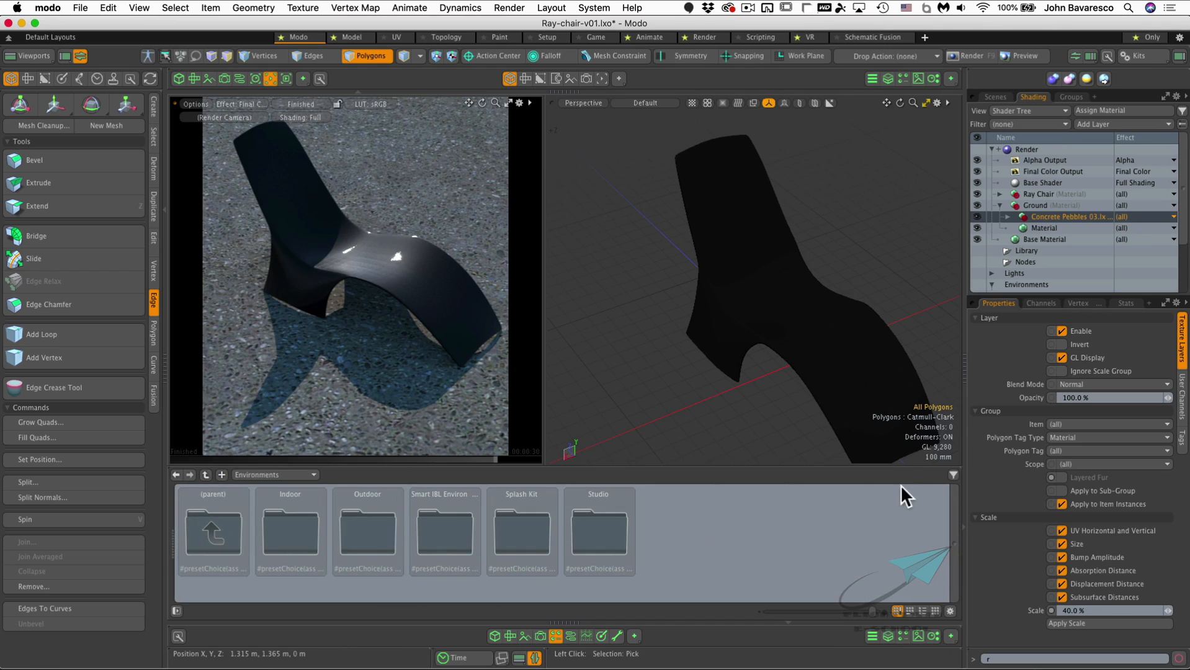
Select the Environments group in the Shader Tree and collapse it
scroll(1073, 283, down, 2)
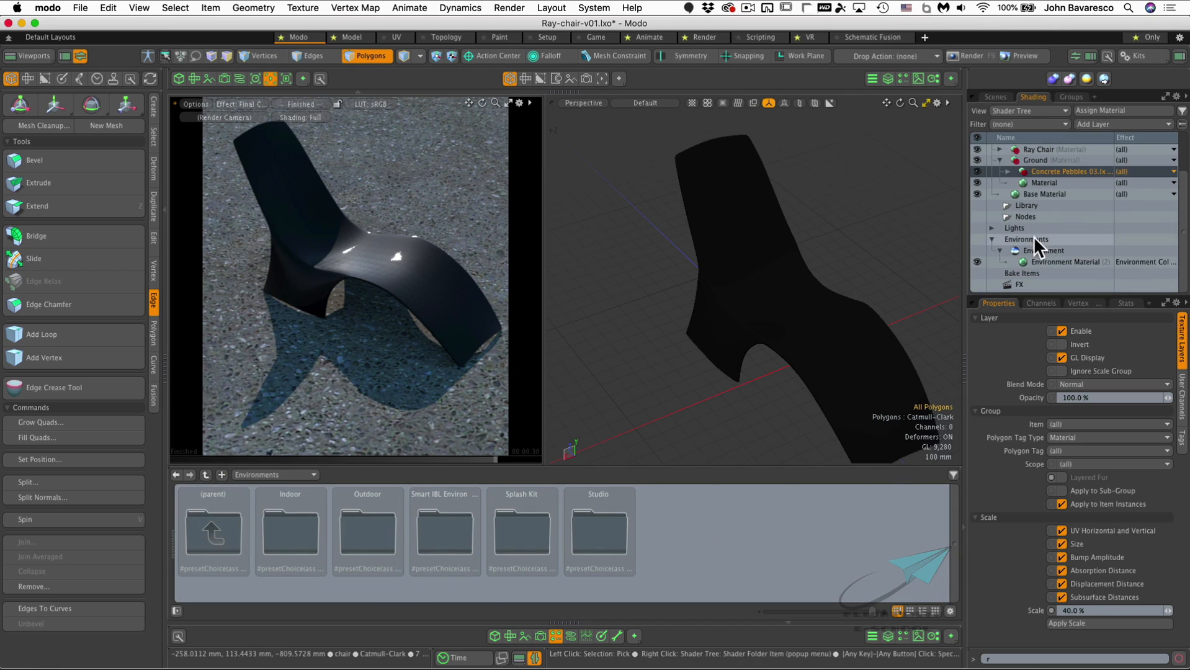
click(1001, 240)
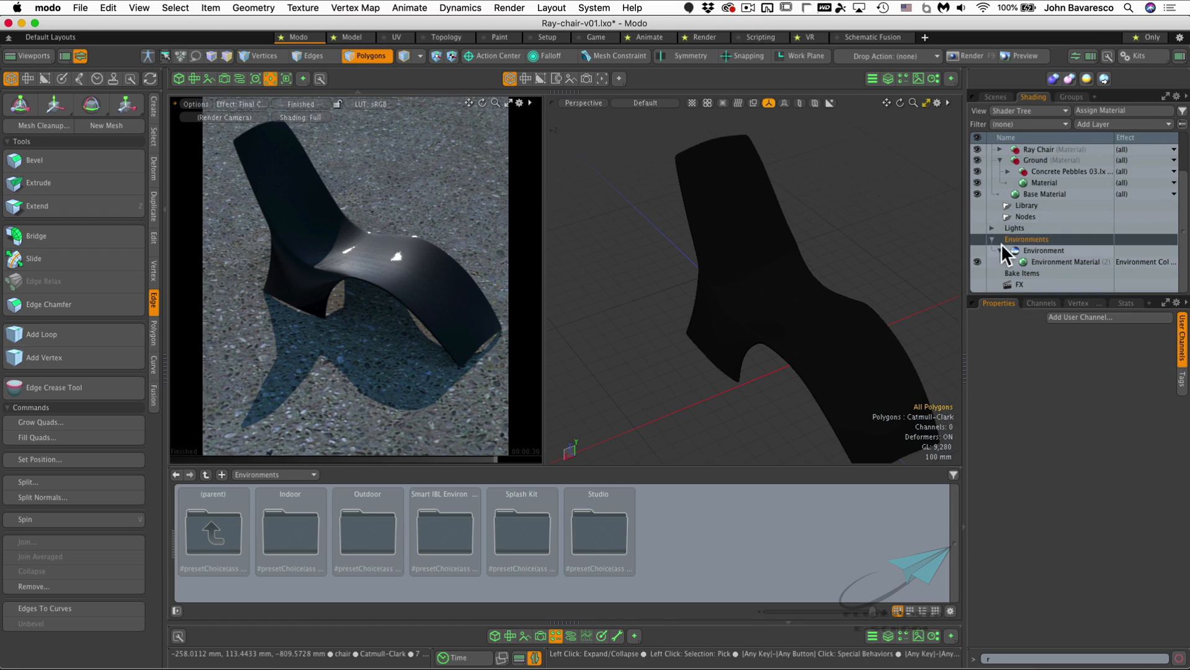
click(991, 238)
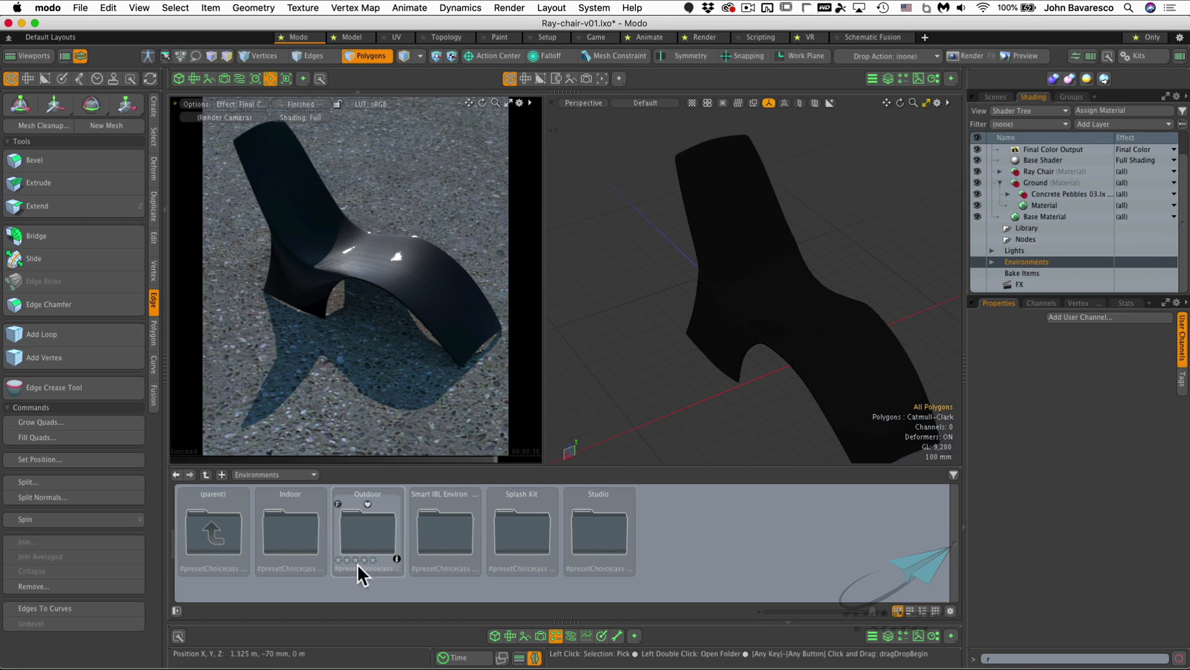
Apply the Outdoor Spherical preset beside the Unclamped Physical one from the Outdoor folder and view the chair closer from a lower angle in the render preview
double_click(368, 542)
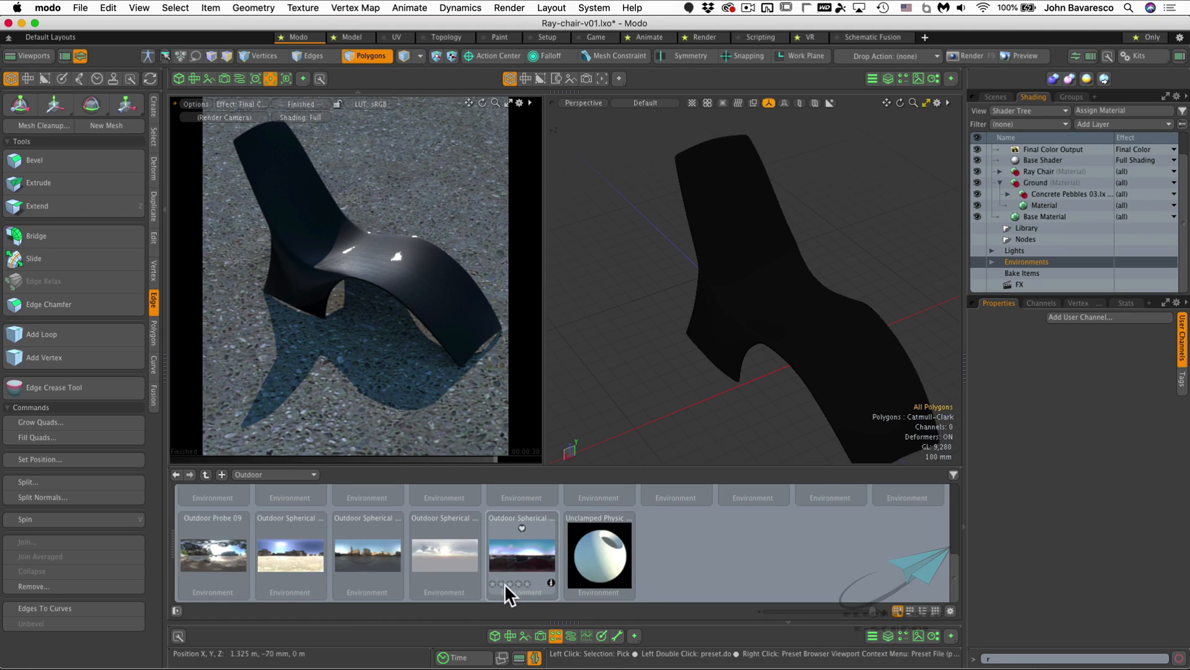
double_click(519, 552)
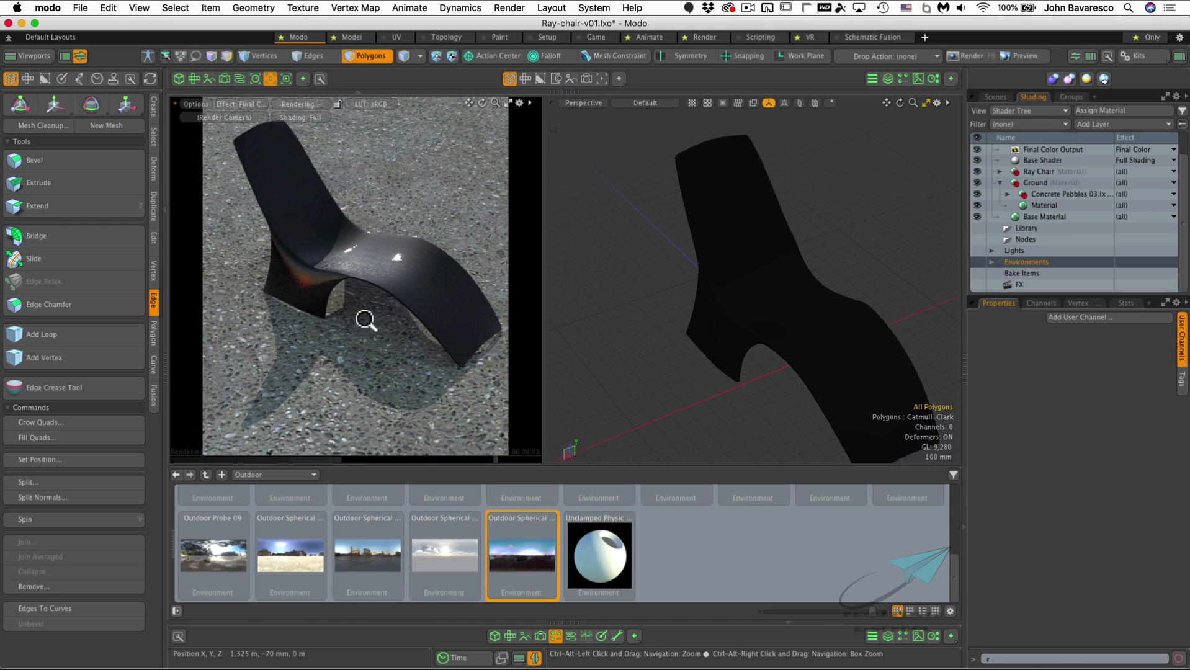
ctrl+alt+drag(364, 319, 400, 335)
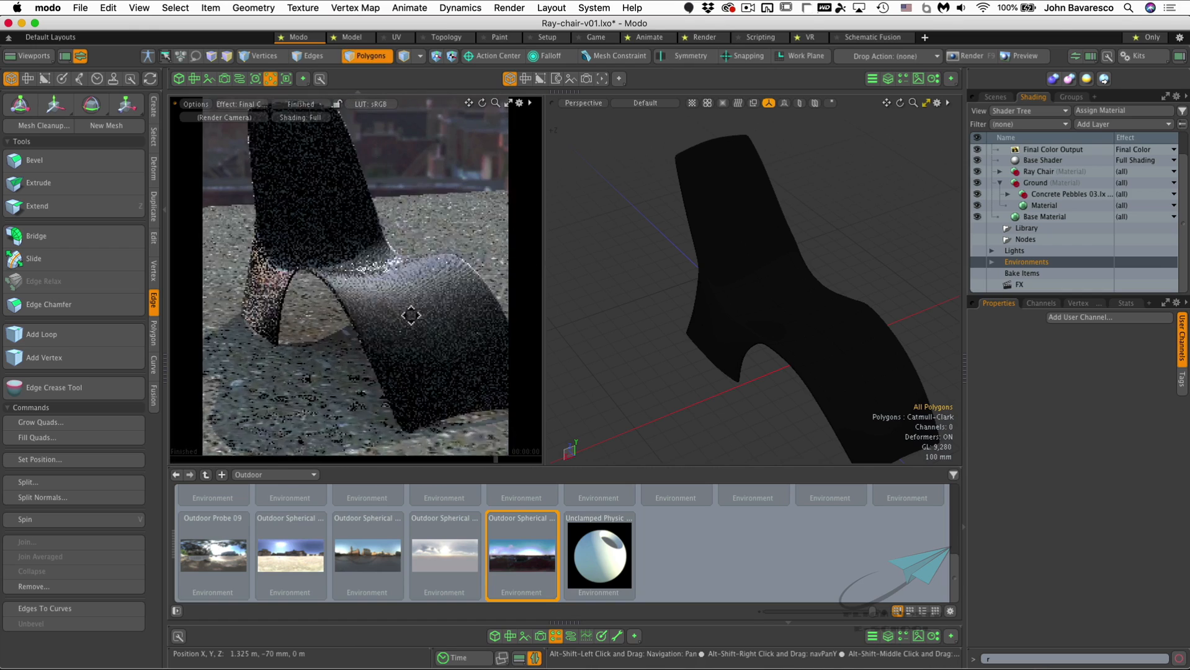
alt+drag(401, 336, 406, 315)
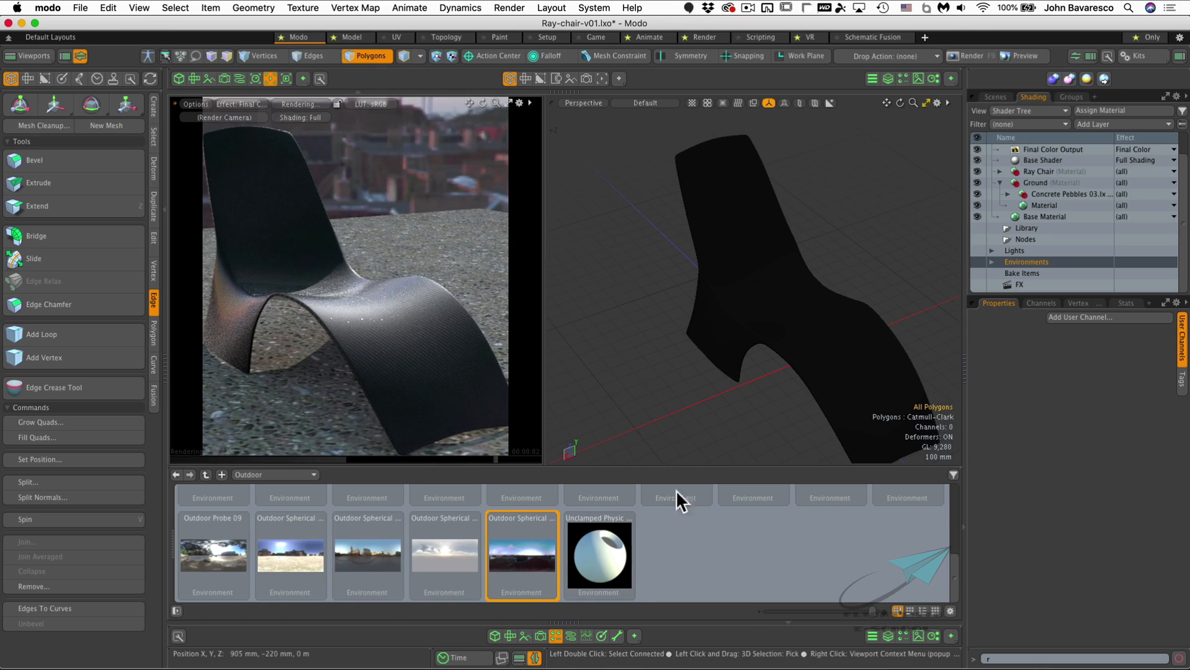
Show the Smart IBL Environments folder in the preset browser
click(291, 474)
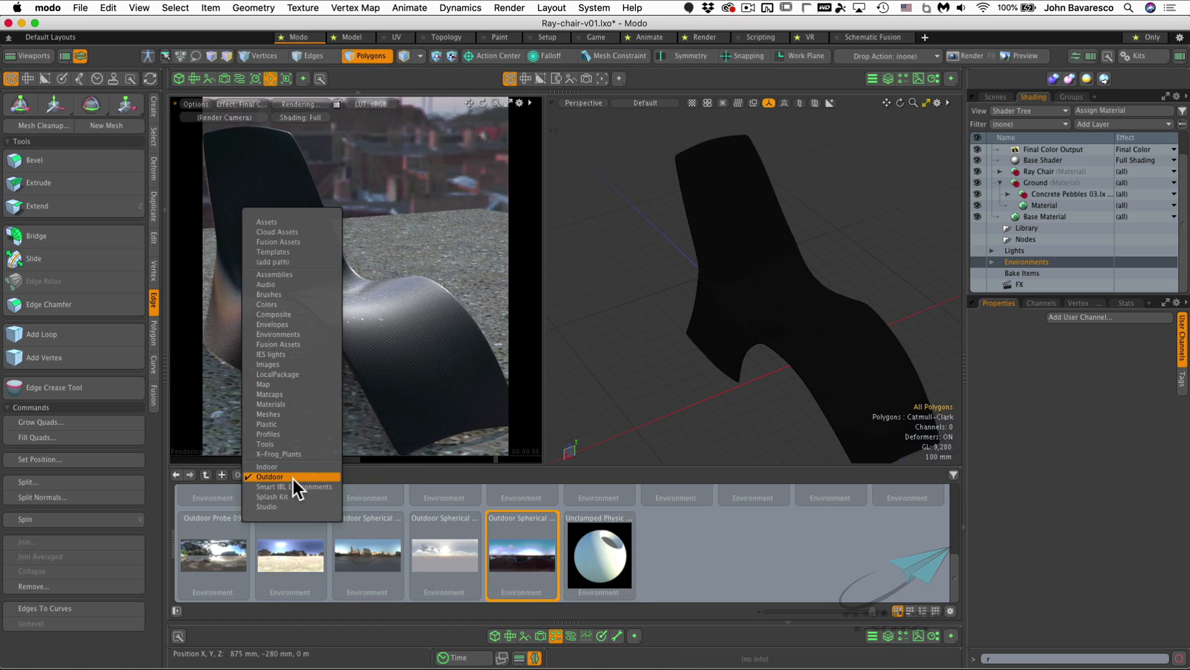
click(294, 486)
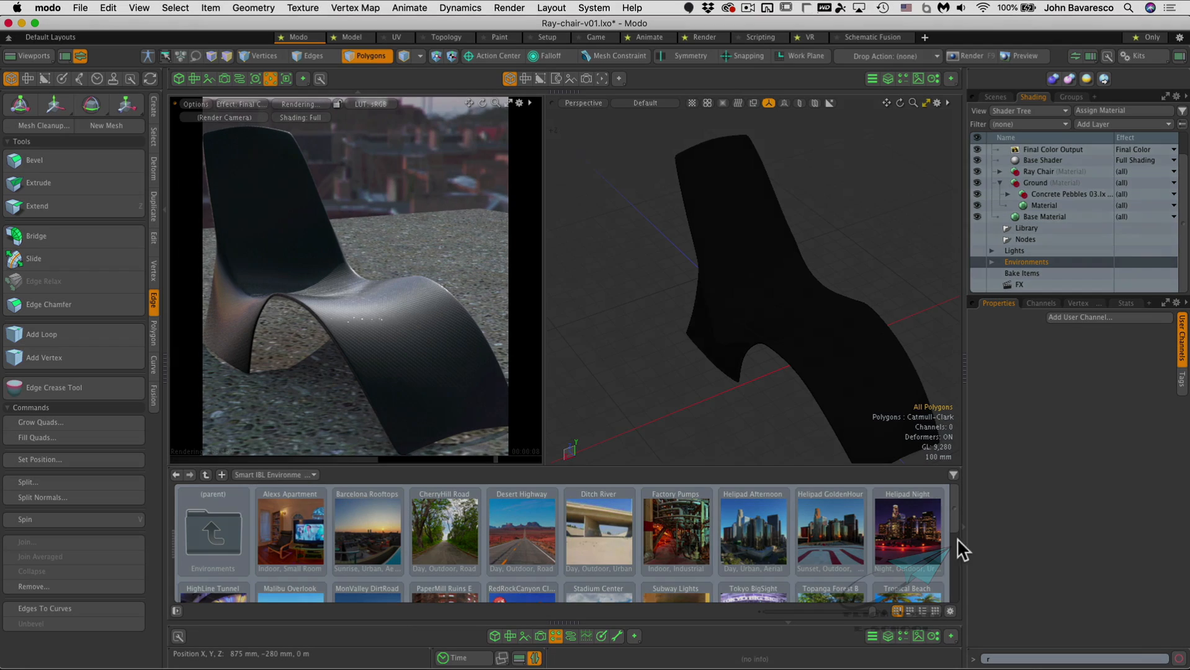